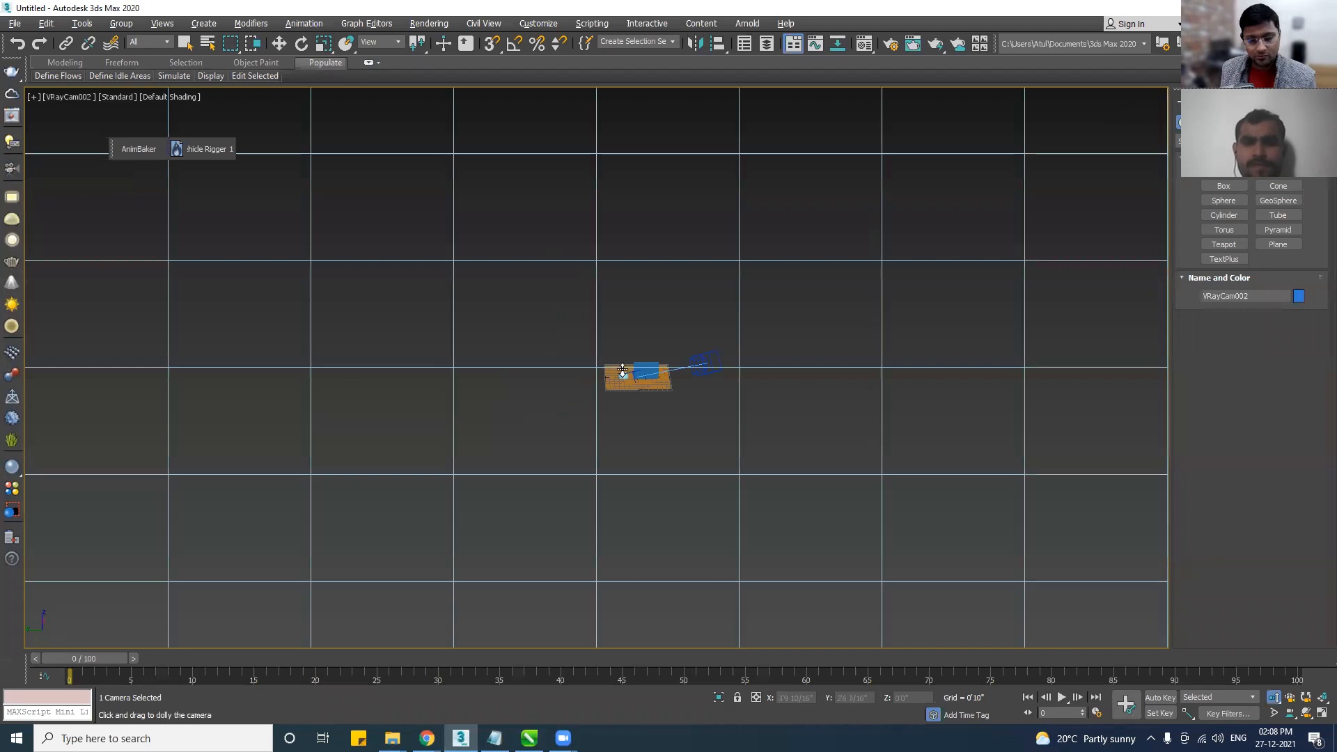
# Switch the viewport to the VRayCam001 camera view and turn on its safe frames.
pyautogui.hotkey('ctrl', 'r')
pyautogui.moveTo(513, 453); pyautogui.dragTo(705, 403)
pyautogui.keyDown('alt'); pyautogui.moveTo(705, 404); pyautogui.dragTo(639, 355, button='middle'); pyautogui.keyUp('alt')
pyautogui.scroll(-6, 708, 463)
pyautogui.click(925, 342)
pyautogui.press('c')
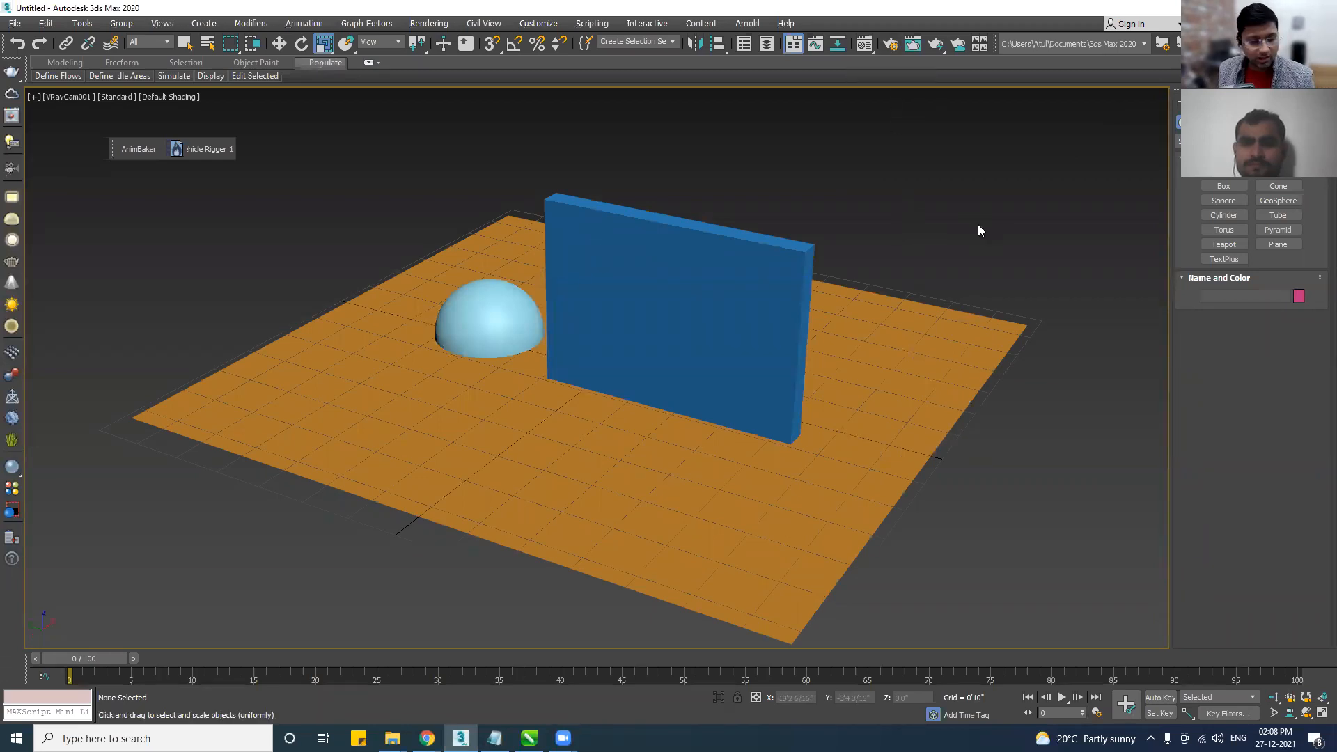
pyautogui.hotkey('shift', 'f')
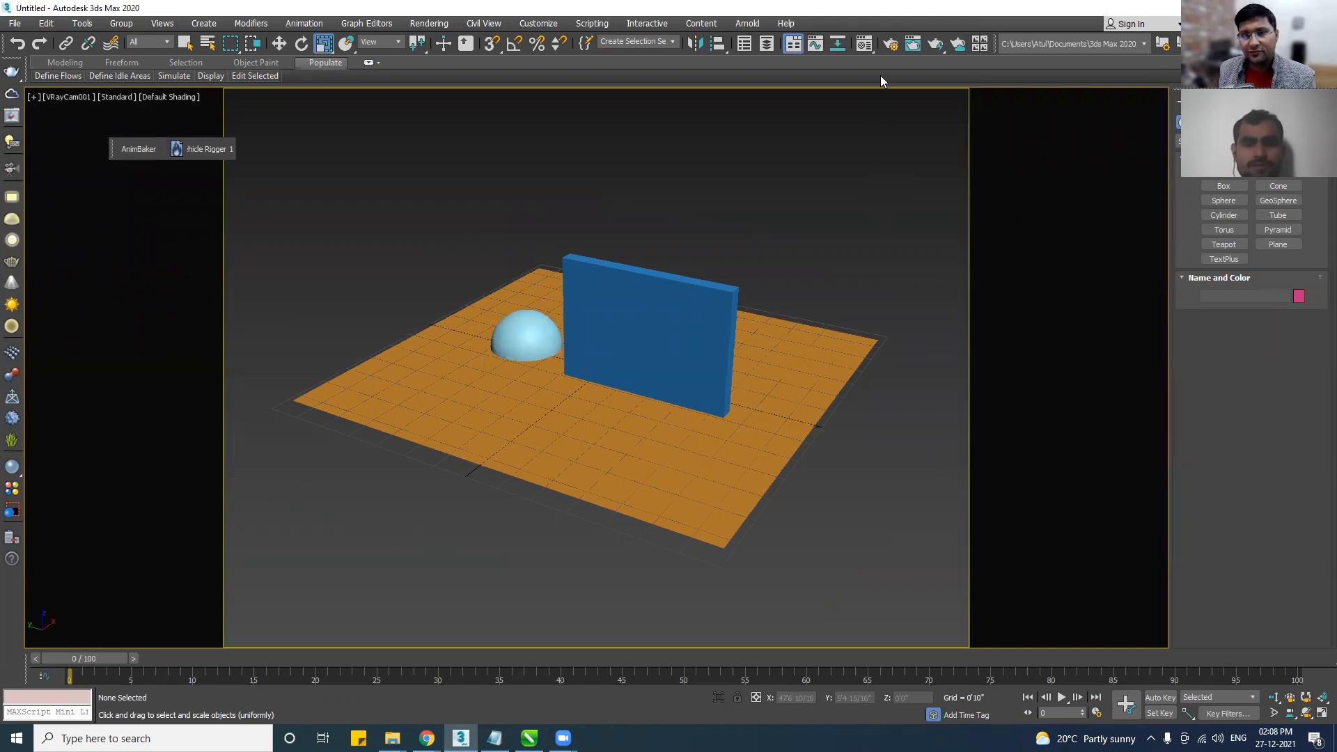
# Lock the image aspect ratio of the 640 × 480 render output in Render Setup, then close it.
pyautogui.press('F10')
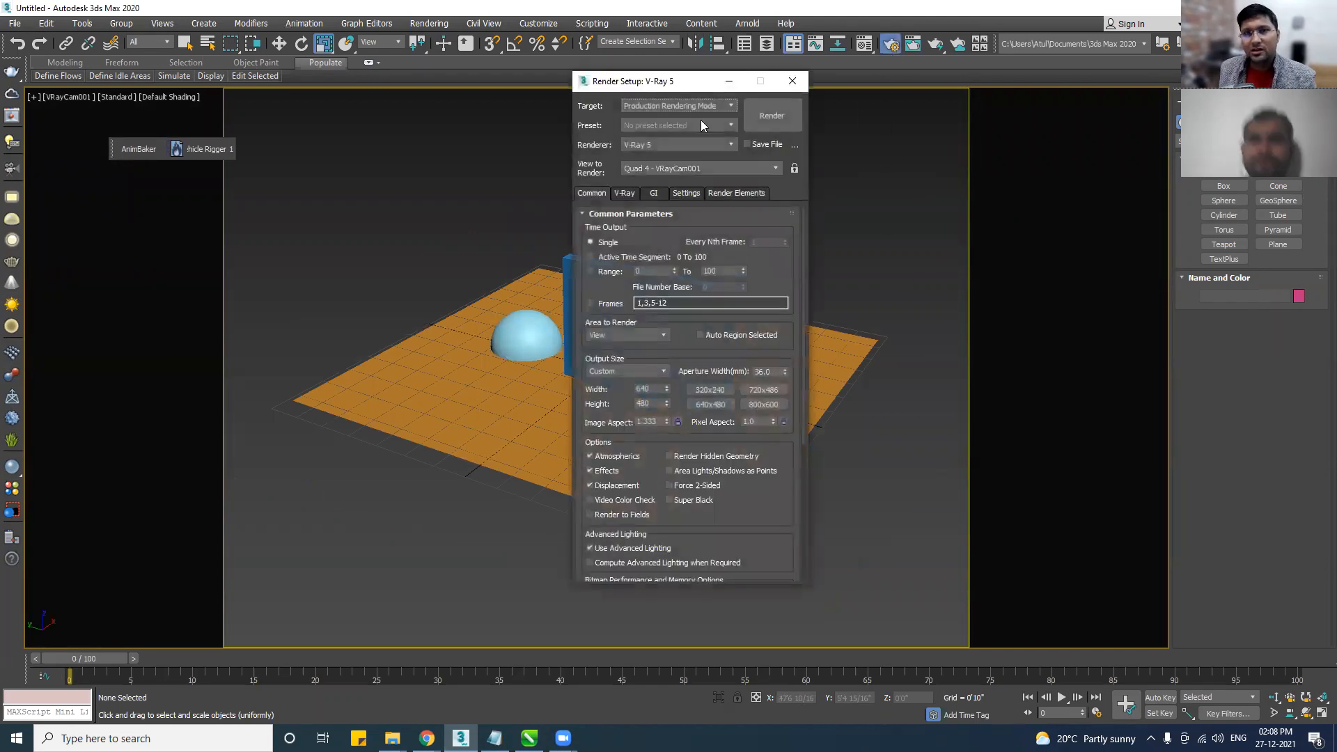
pyautogui.moveTo(671, 83); pyautogui.dragTo(935, 101)
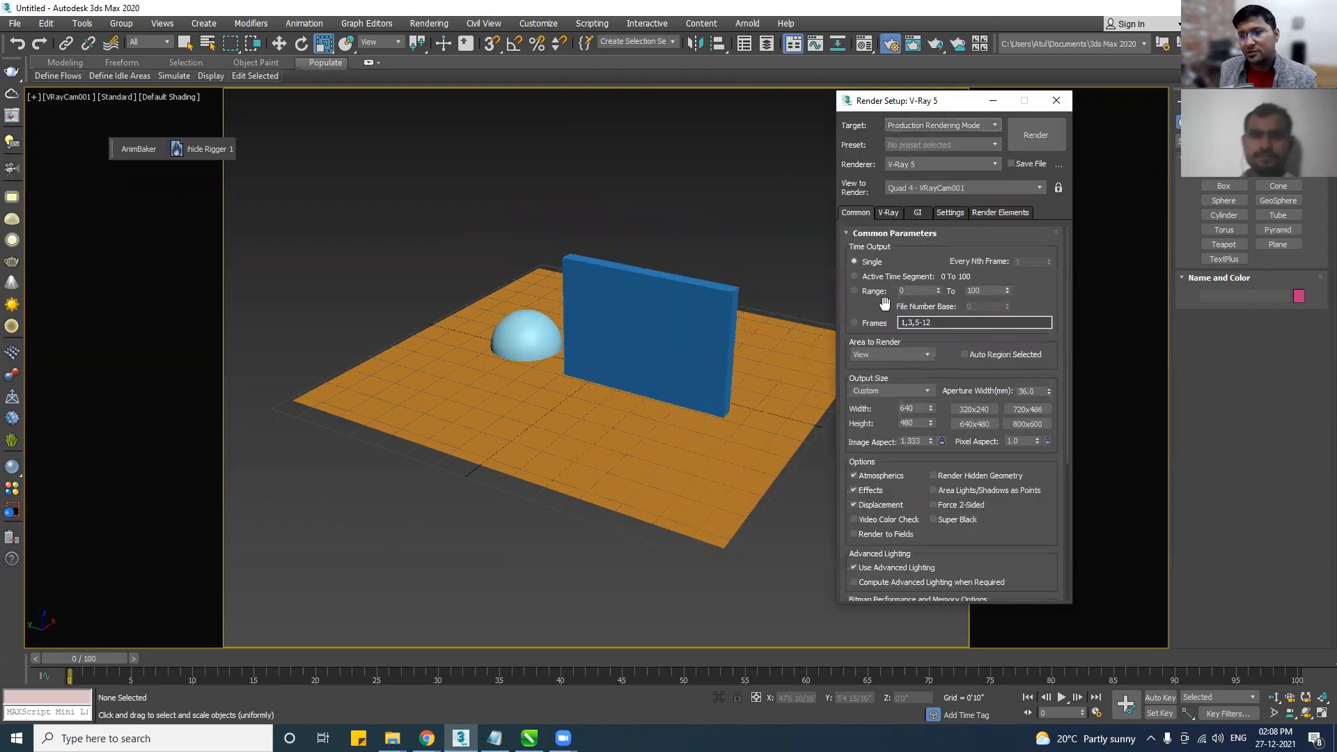
pyautogui.doubleClick(905, 422)
pyautogui.click(941, 440)
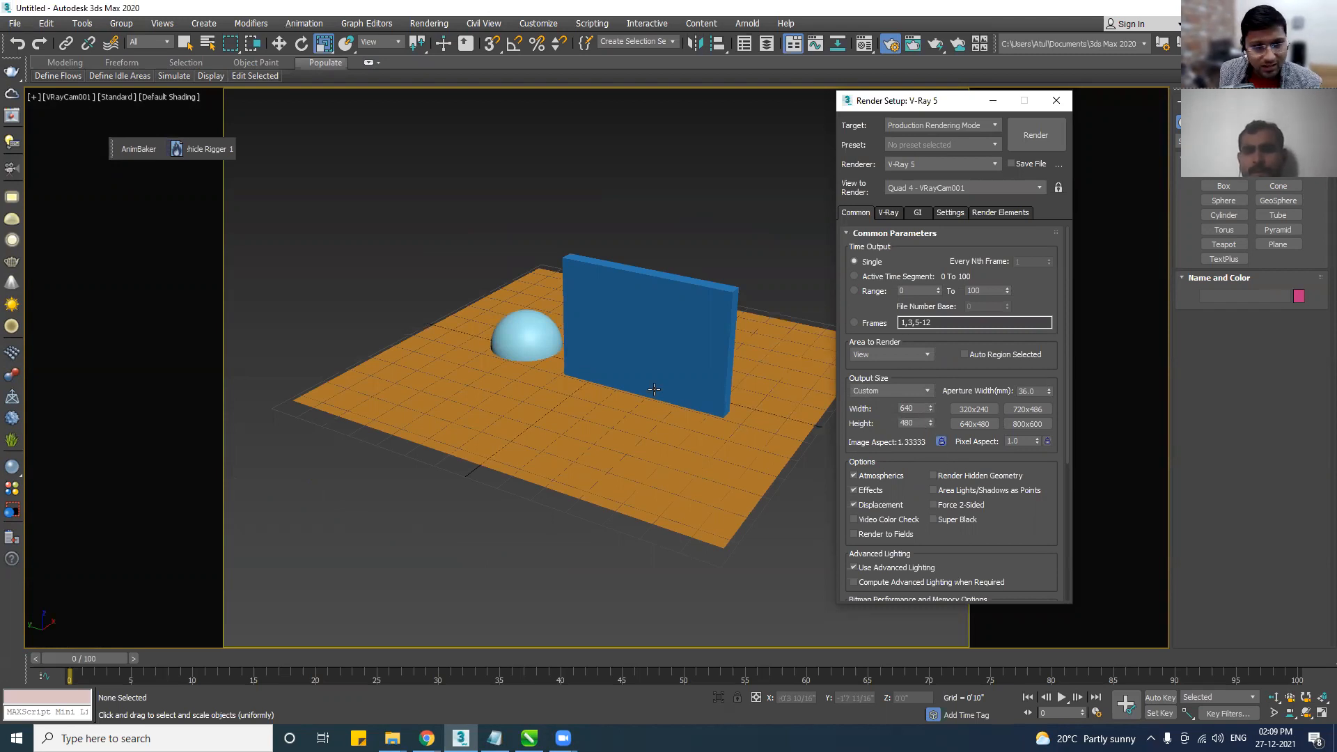
pyautogui.moveTo(903, 103); pyautogui.dragTo(922, 97)
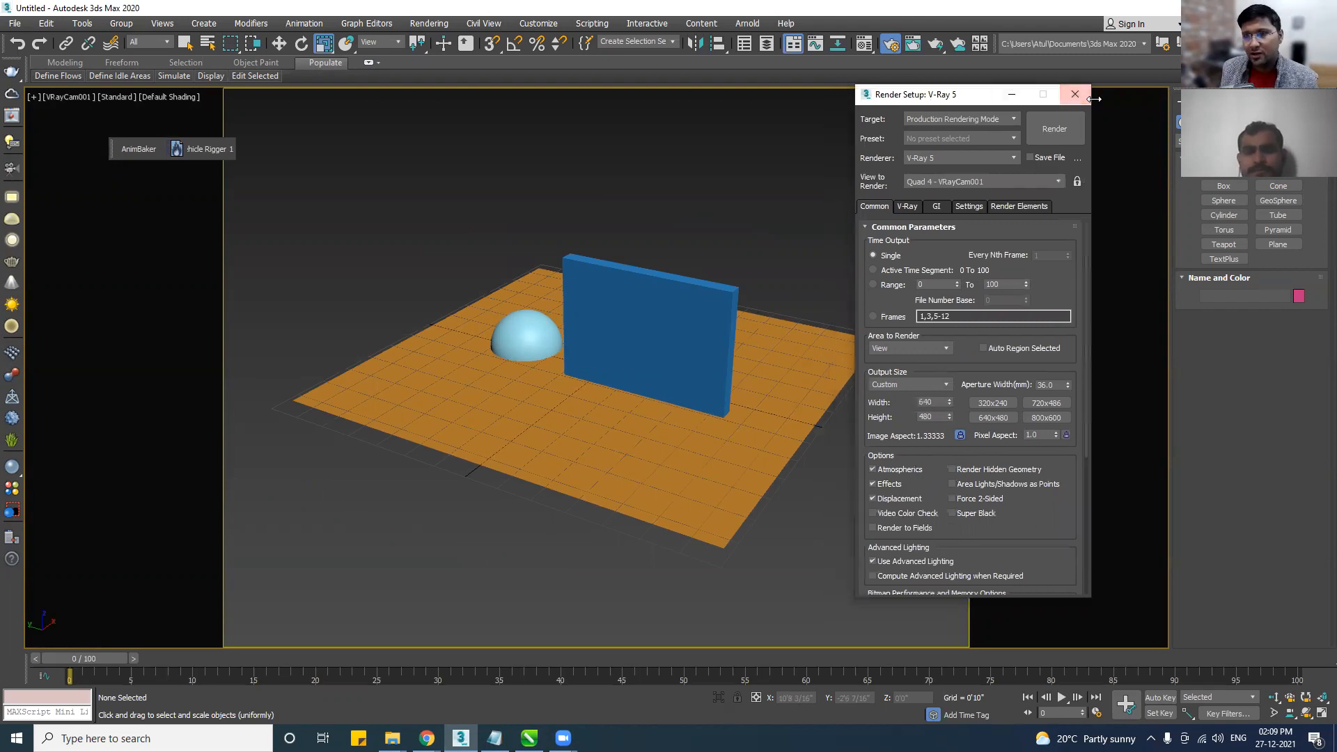
pyautogui.click(1068, 101)
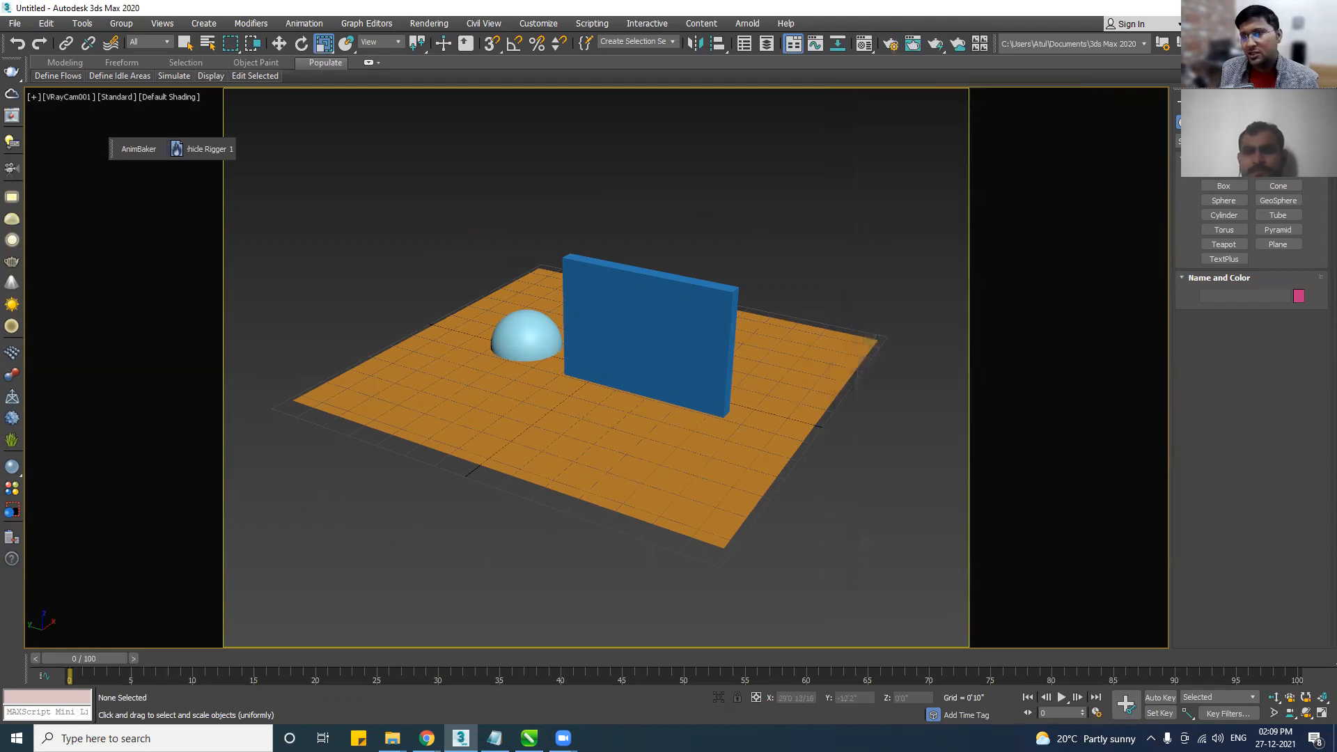
# Run a V-Ray interactive test render of the unlit camera view, stop it and minimize the frame buffer.
pyautogui.click(12, 120)
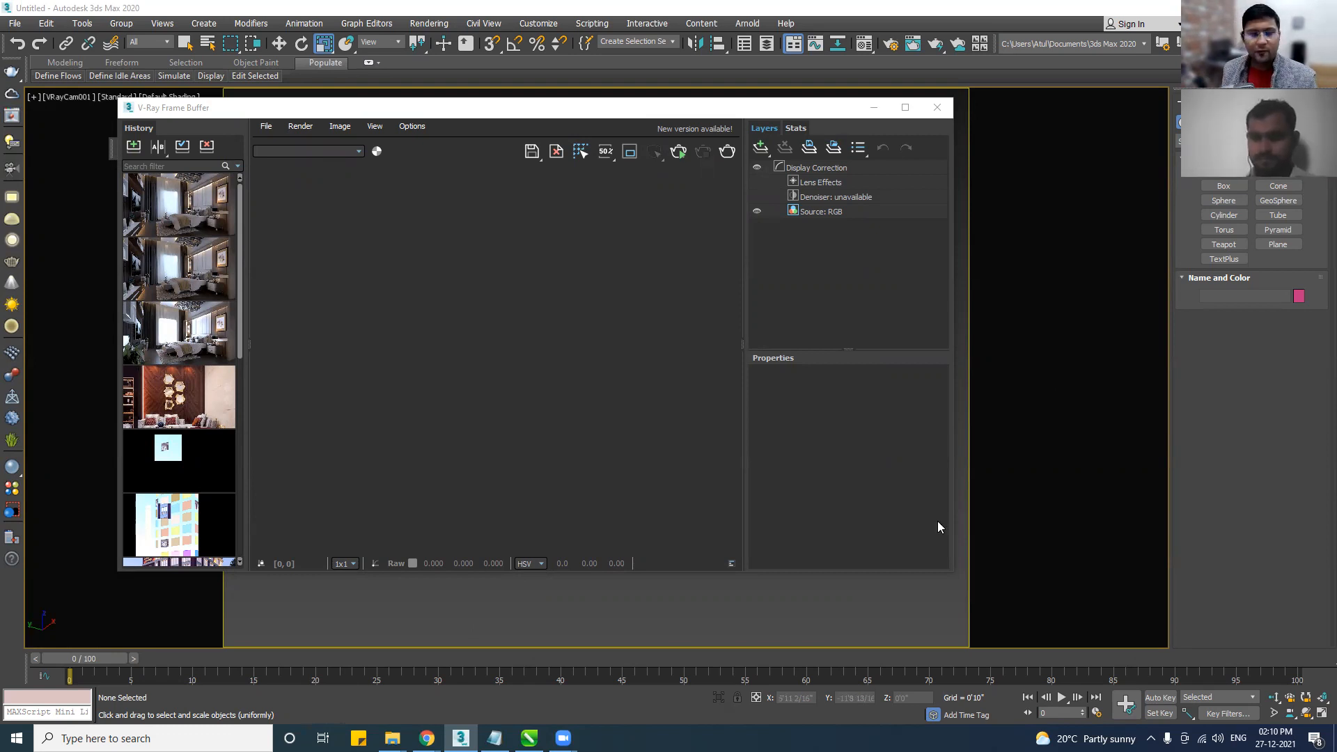
pyautogui.click(679, 152)
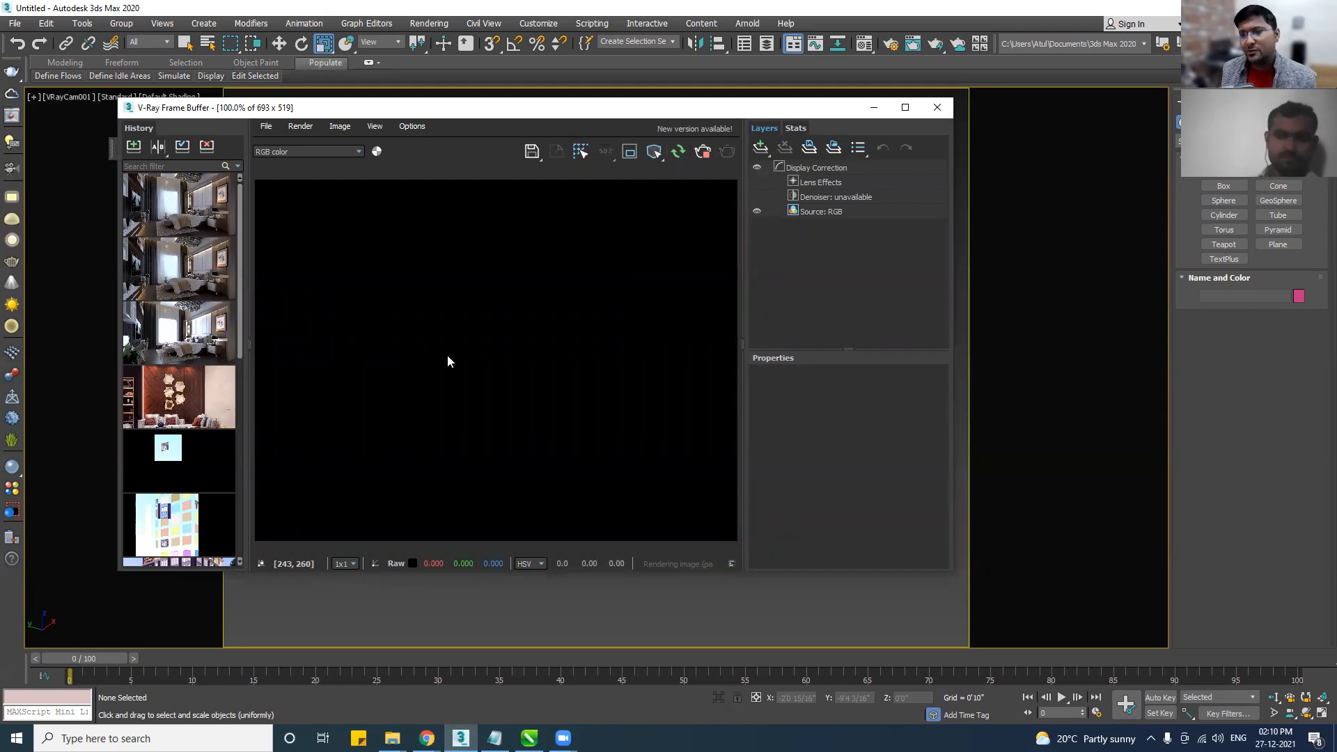
pyautogui.click(703, 156)
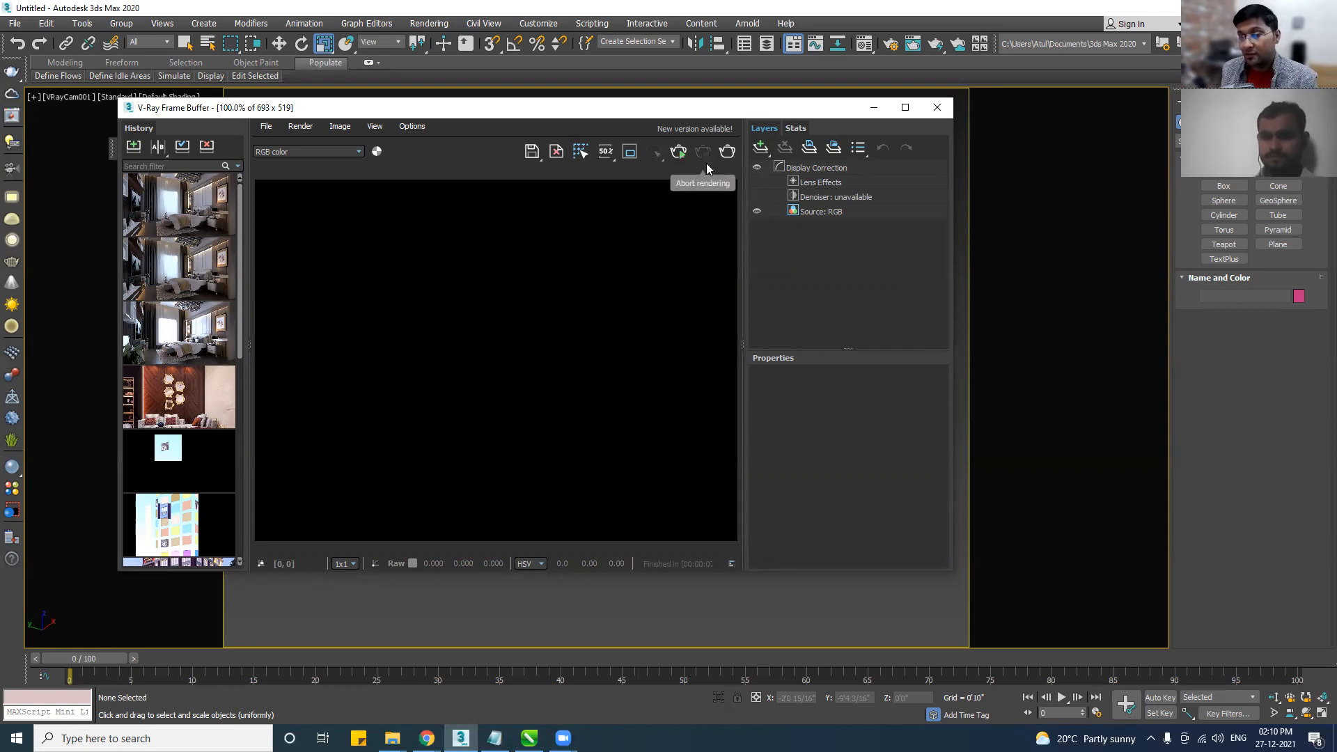
pyautogui.click(873, 108)
# Switch the viewport to a perspective view showing the whole scene with its camera, and clear the selection.
pyautogui.moveTo(844, 179); pyautogui.dragTo(415, 608)
pyautogui.click(442, 607)
pyautogui.press('p')
pyautogui.scroll(-5, 444, 595)
pyautogui.hotkey('ctrl', 'r')
pyautogui.moveTo(679, 433); pyautogui.dragTo(710, 439)
pyautogui.press('r')
pyautogui.moveTo(875, 309); pyautogui.dragTo(783, 476)
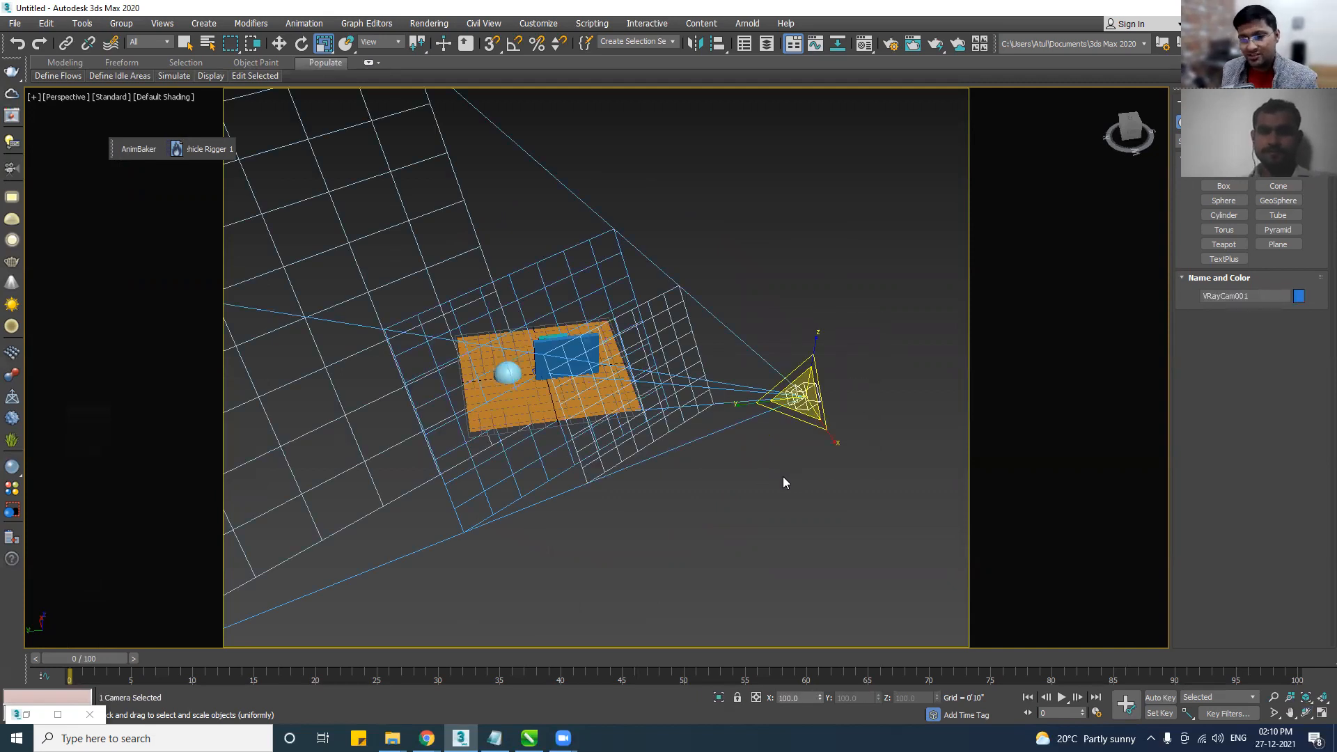
pyautogui.click(782, 476)
pyautogui.moveTo(871, 331); pyautogui.dragTo(731, 490)
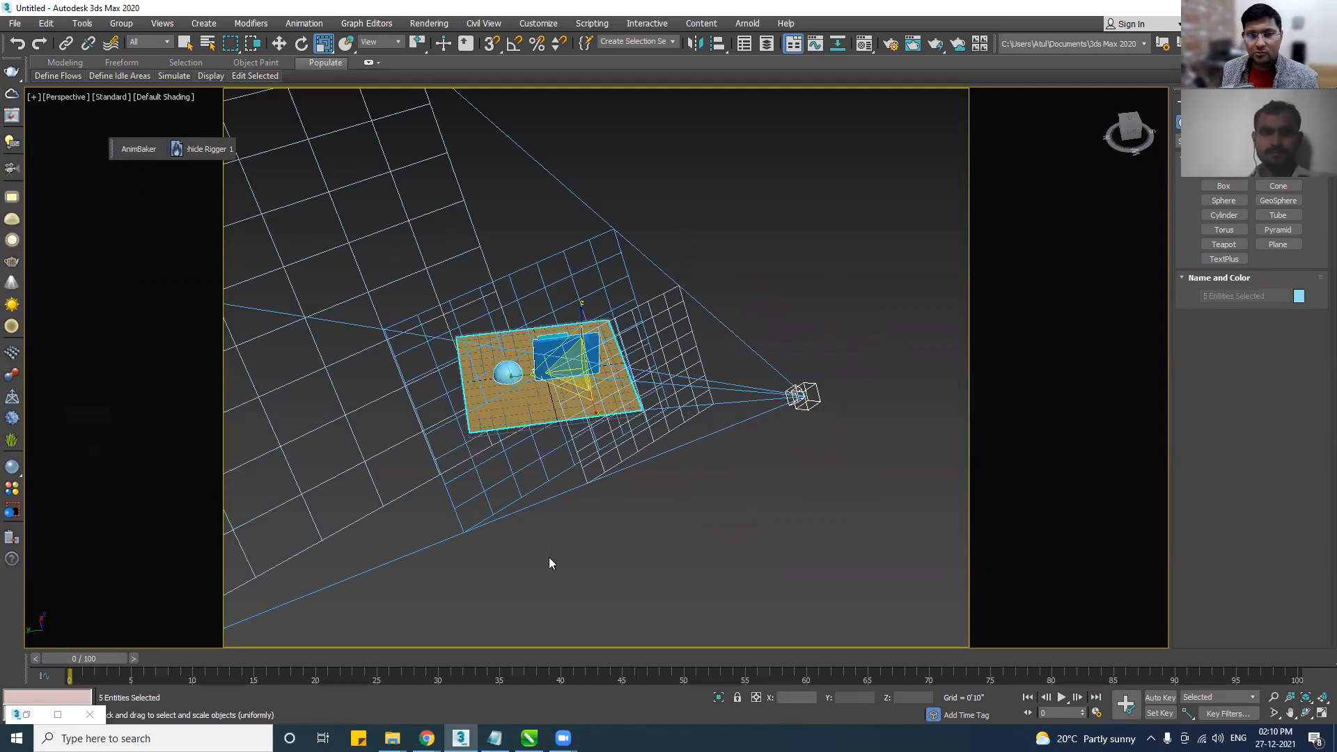
pyautogui.click(1074, 334)
# Place a VRaySun off the ground plane, aimed at the objects, and accept the automatic VRaySky environment map.
pyautogui.click(1218, 122)
pyautogui.click(1216, 141)
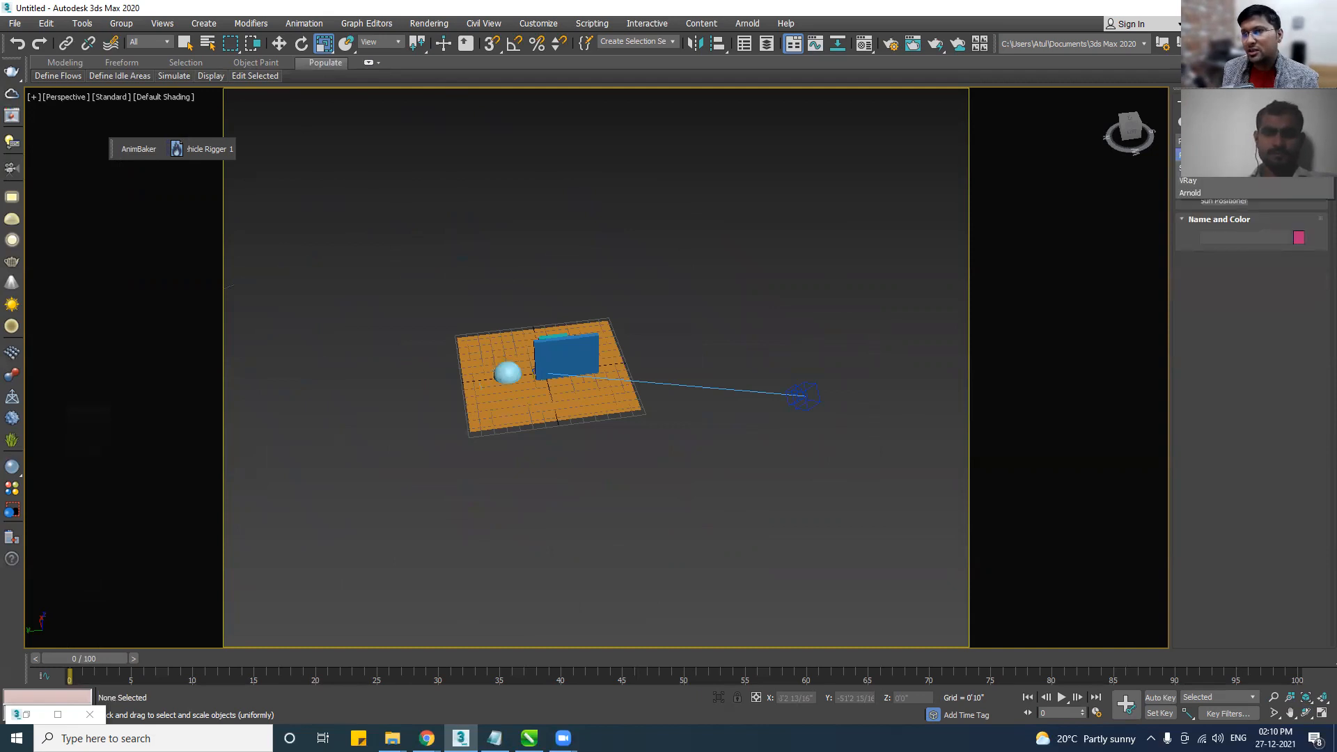
pyautogui.click(1213, 179)
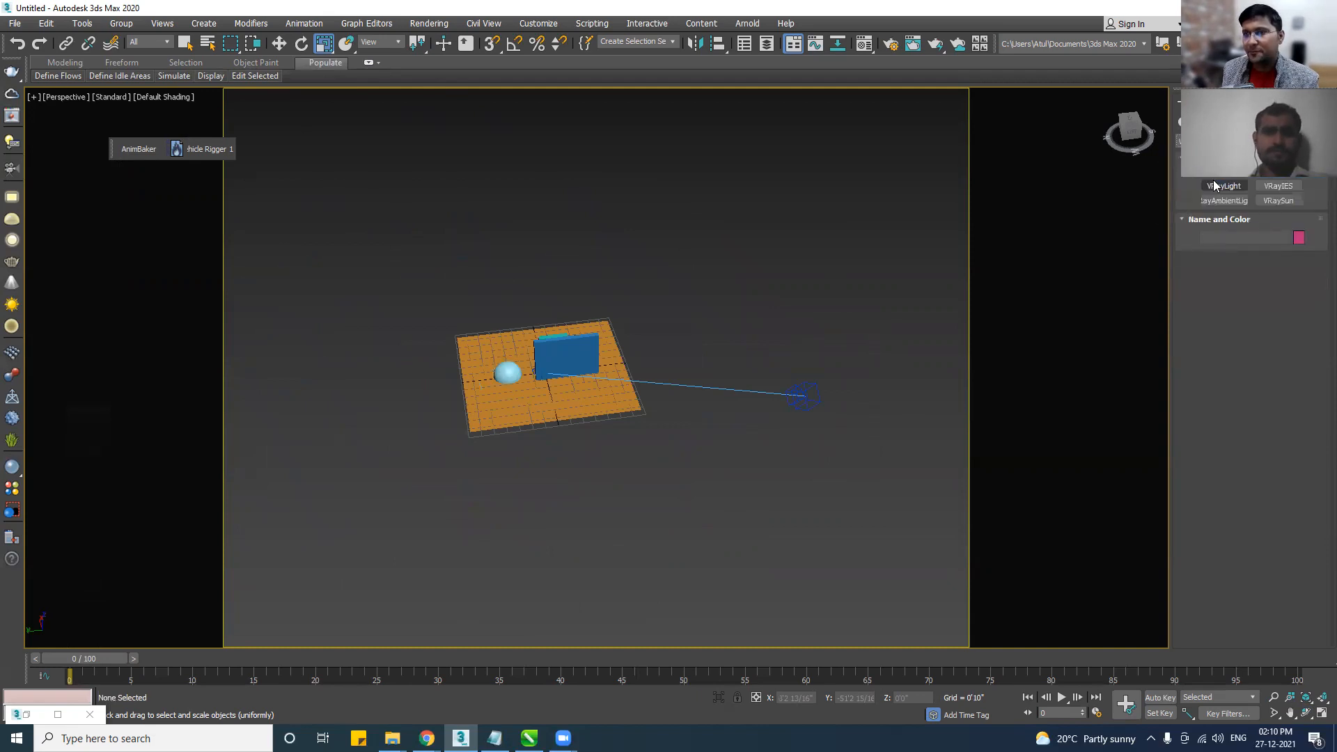
pyautogui.click(1284, 204)
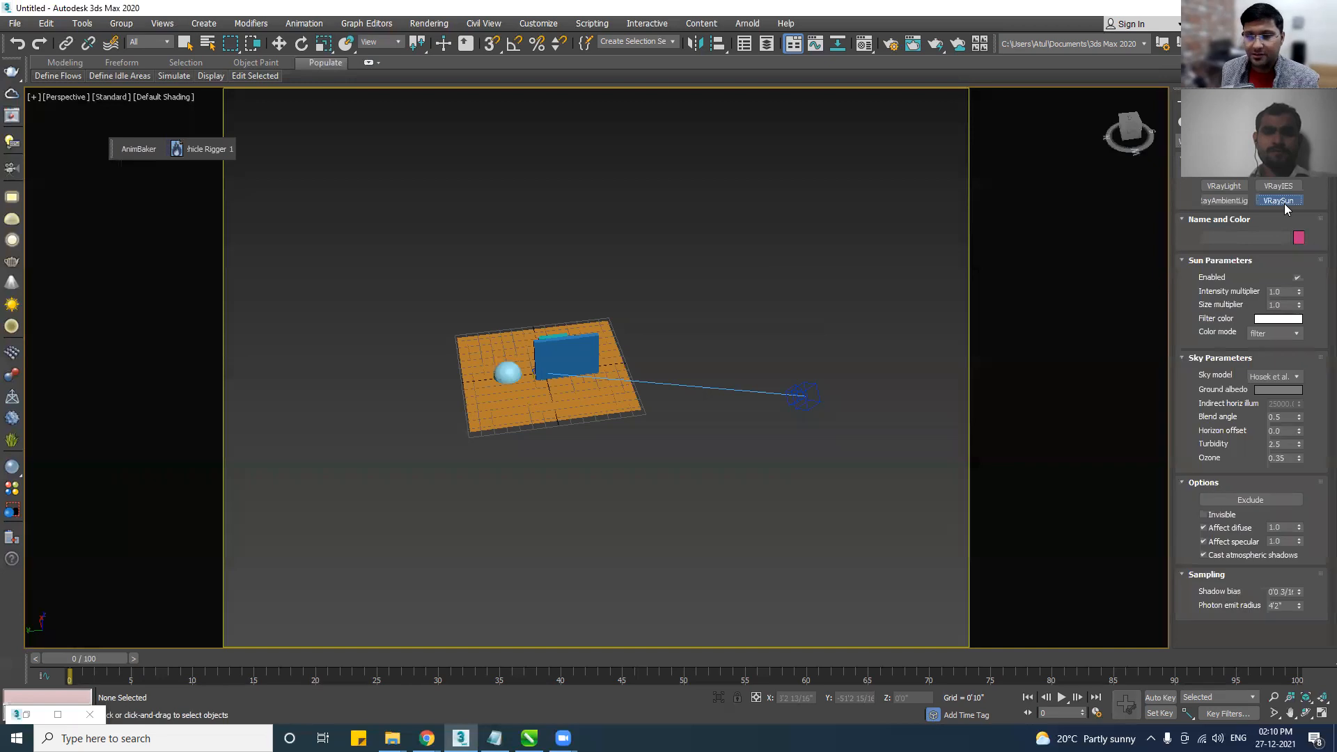
pyautogui.moveTo(384, 560); pyautogui.dragTo(507, 376)
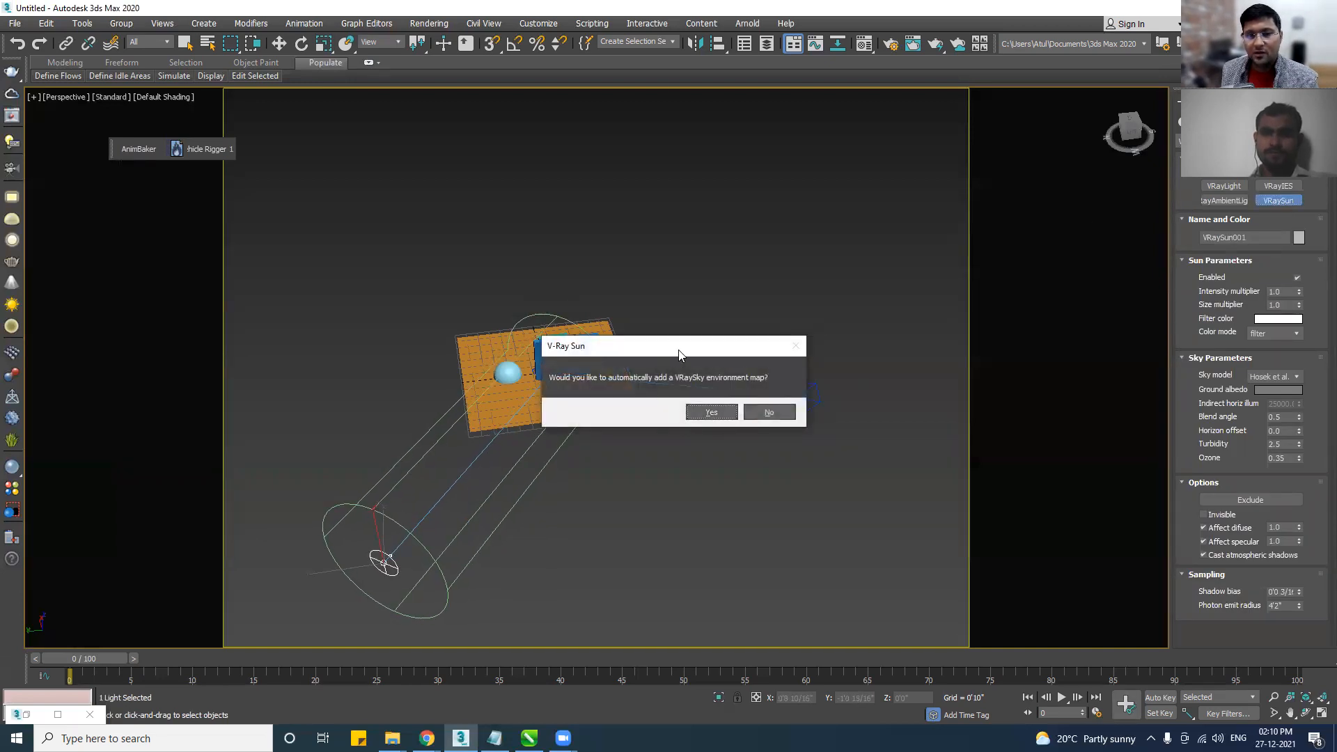
pyautogui.moveTo(680, 346); pyautogui.dragTo(699, 298)
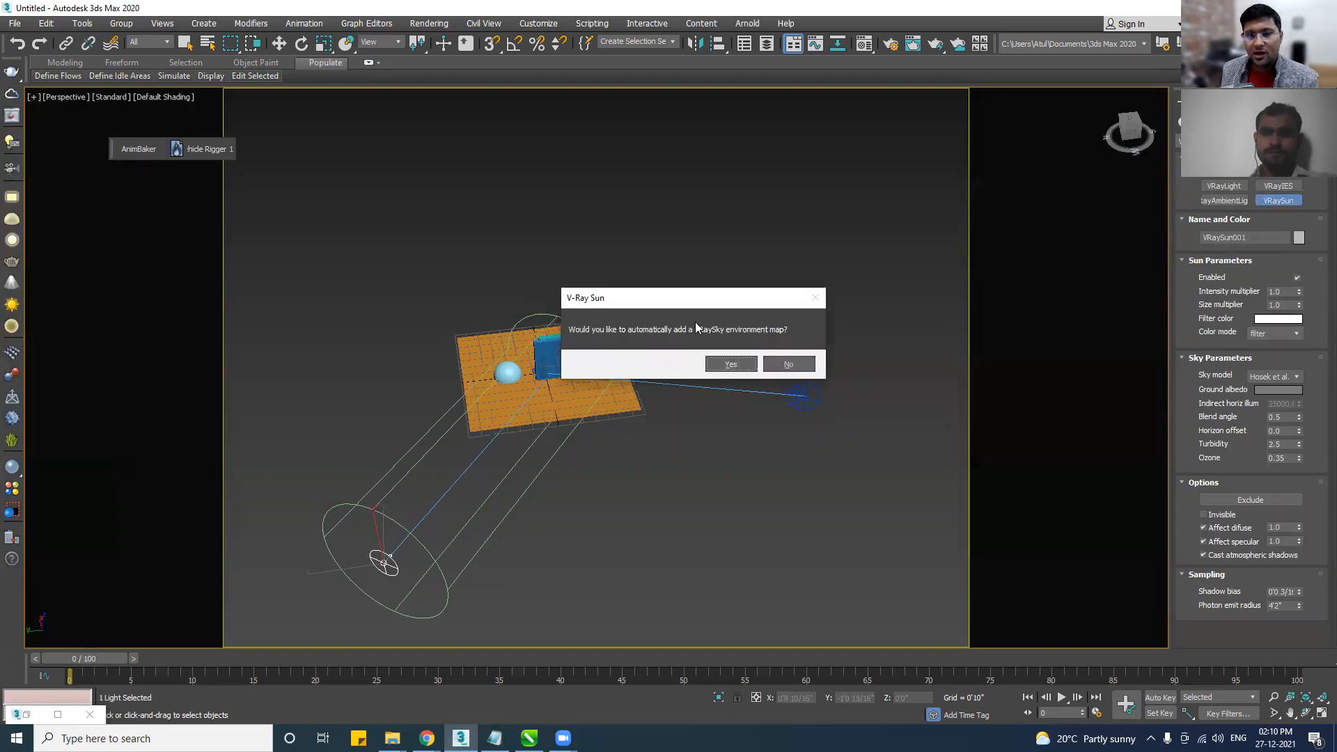
pyautogui.click(730, 364)
# Raise the VRaySun vertically to about 10'6" above the ground plane and deselect it.
pyautogui.press('w')
pyautogui.keyDown('alt'); pyautogui.moveTo(593, 543); pyautogui.dragTo(509, 433, button='middle'); pyautogui.keyUp('alt')
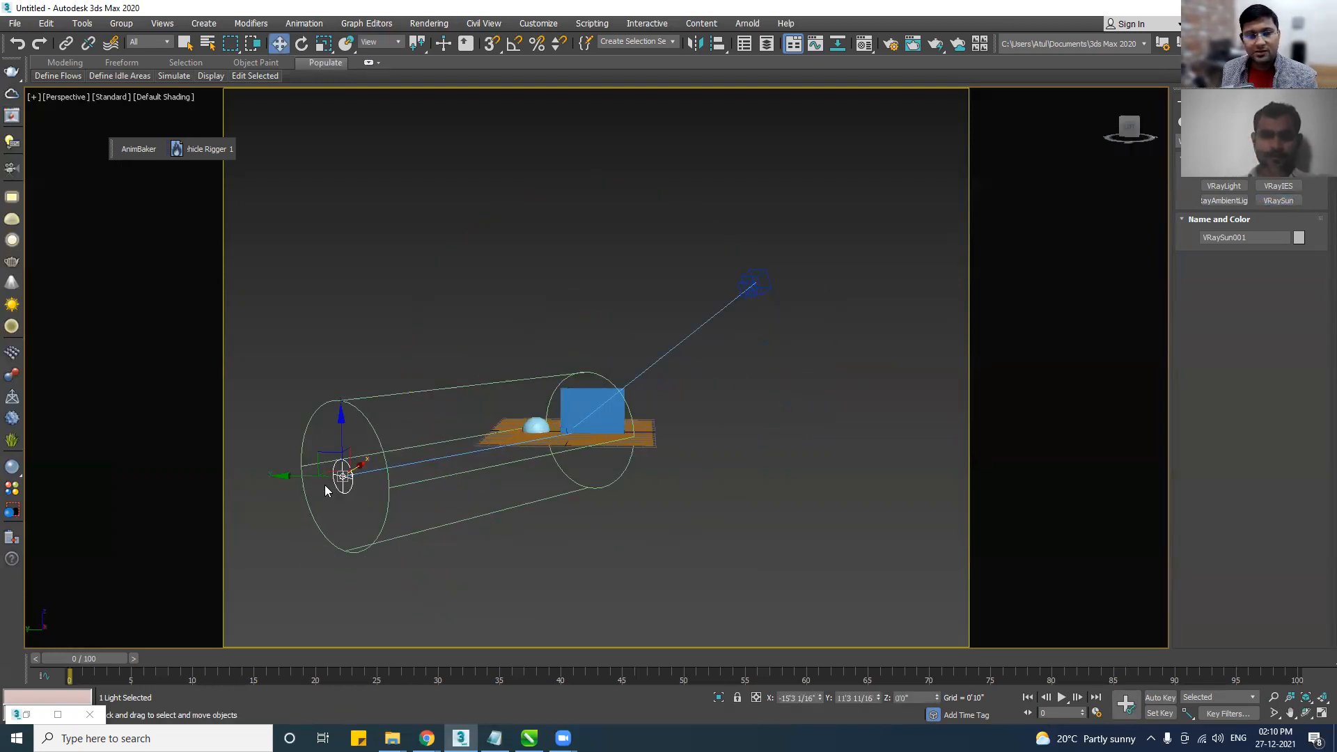
pyautogui.moveTo(341, 435); pyautogui.dragTo(370, 236)
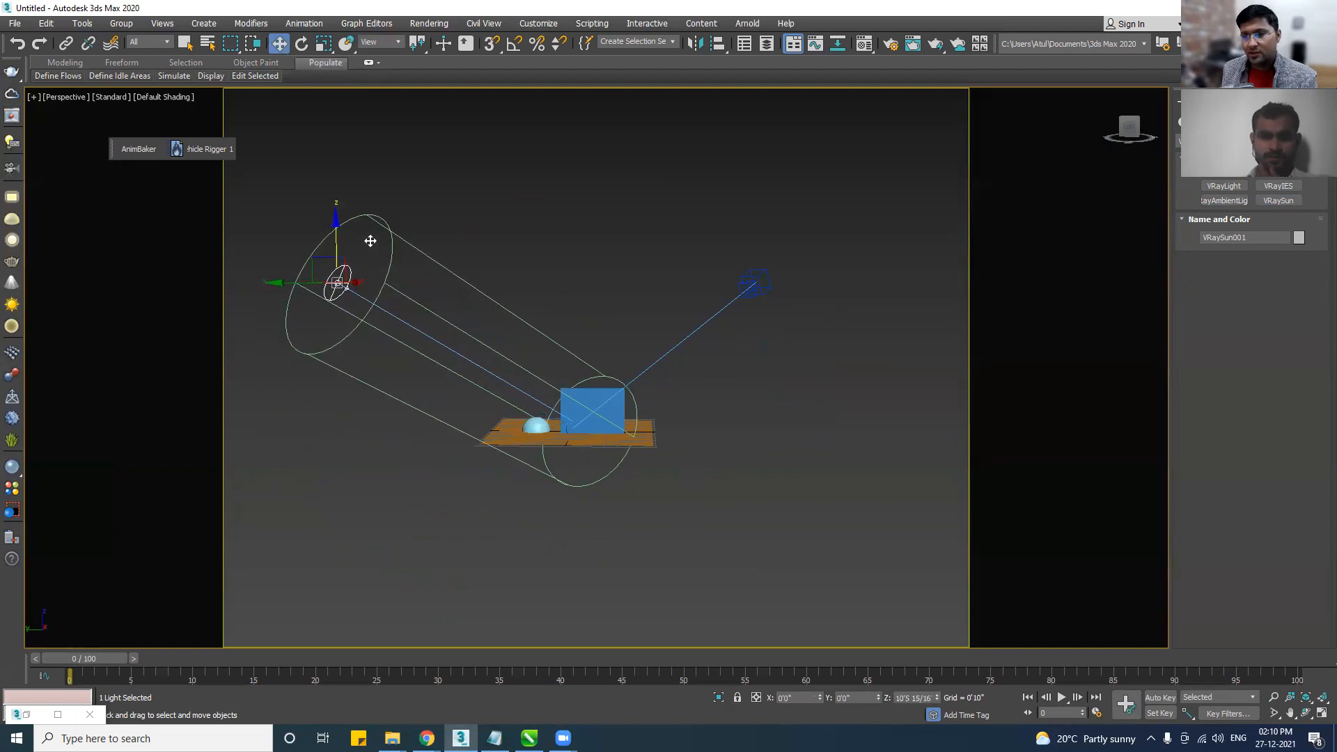
pyautogui.keyDown('alt'); pyautogui.moveTo(510, 403); pyautogui.dragTo(567, 468, button='middle'); pyautogui.keyUp('alt')
pyautogui.click(662, 533)
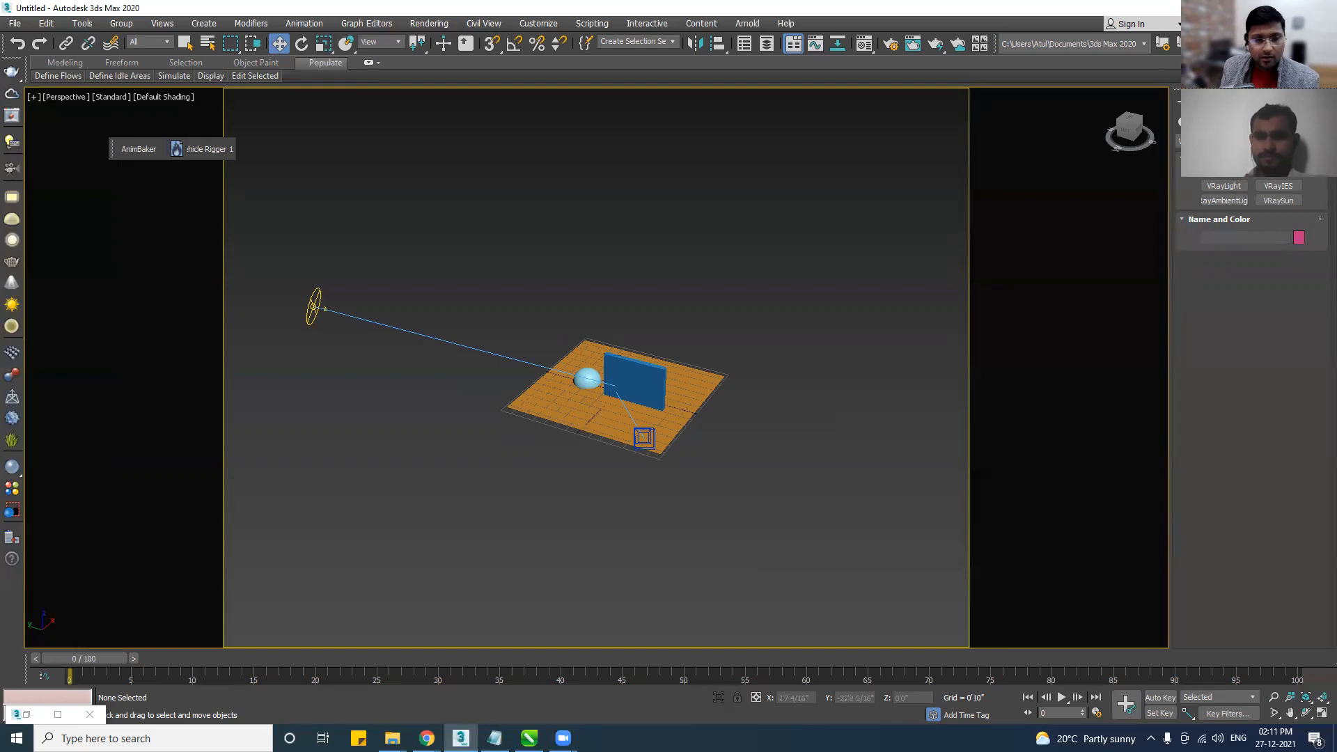
pyautogui.click(314, 319)
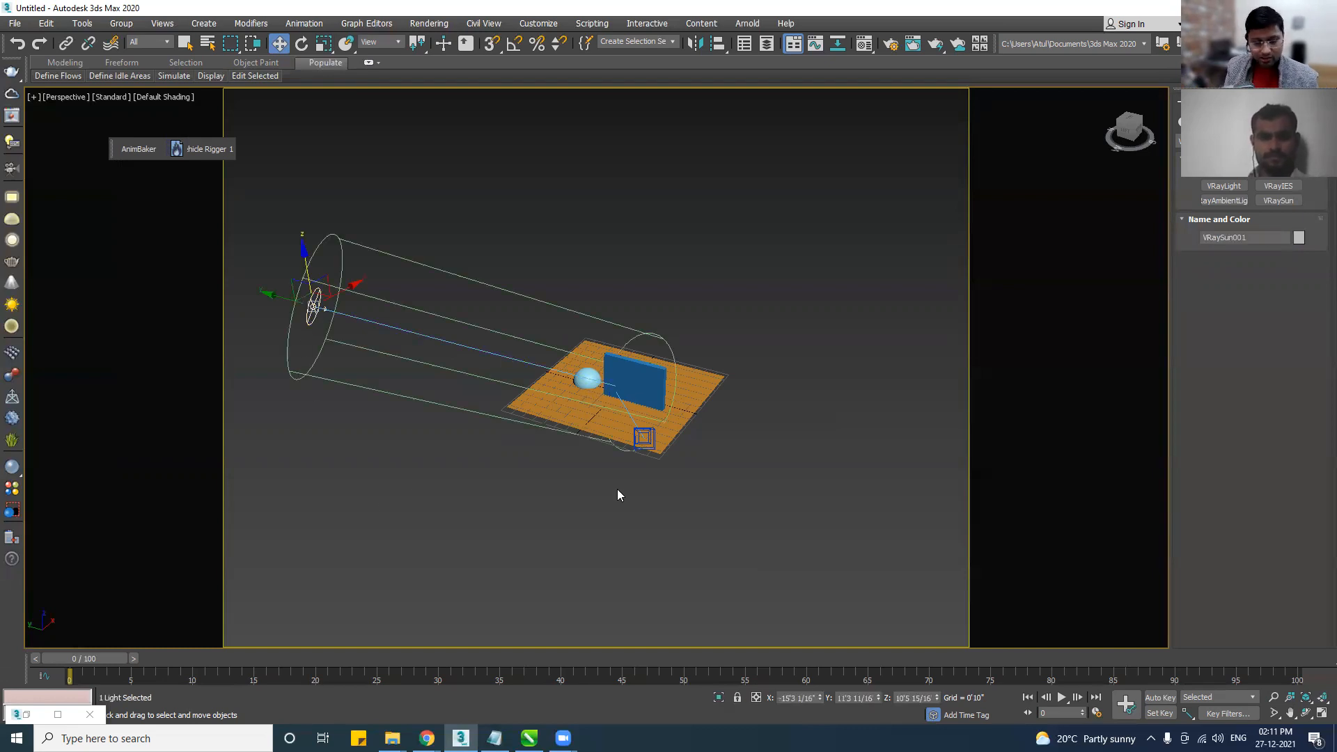
pyautogui.click(617, 488)
# Start a V-Ray interactive render of the sunlit scene from the VRayCam001 camera.
pyautogui.press('c')
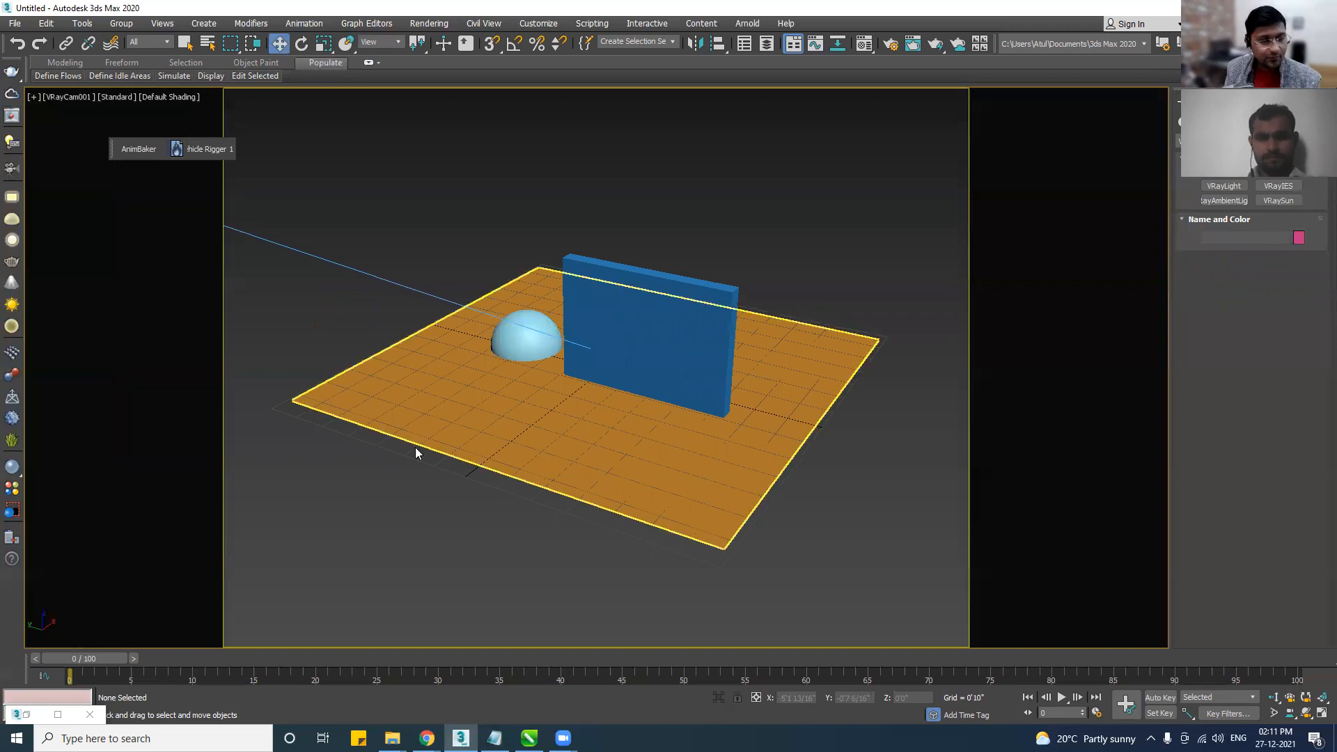
pyautogui.hotkey('shift', 'q')
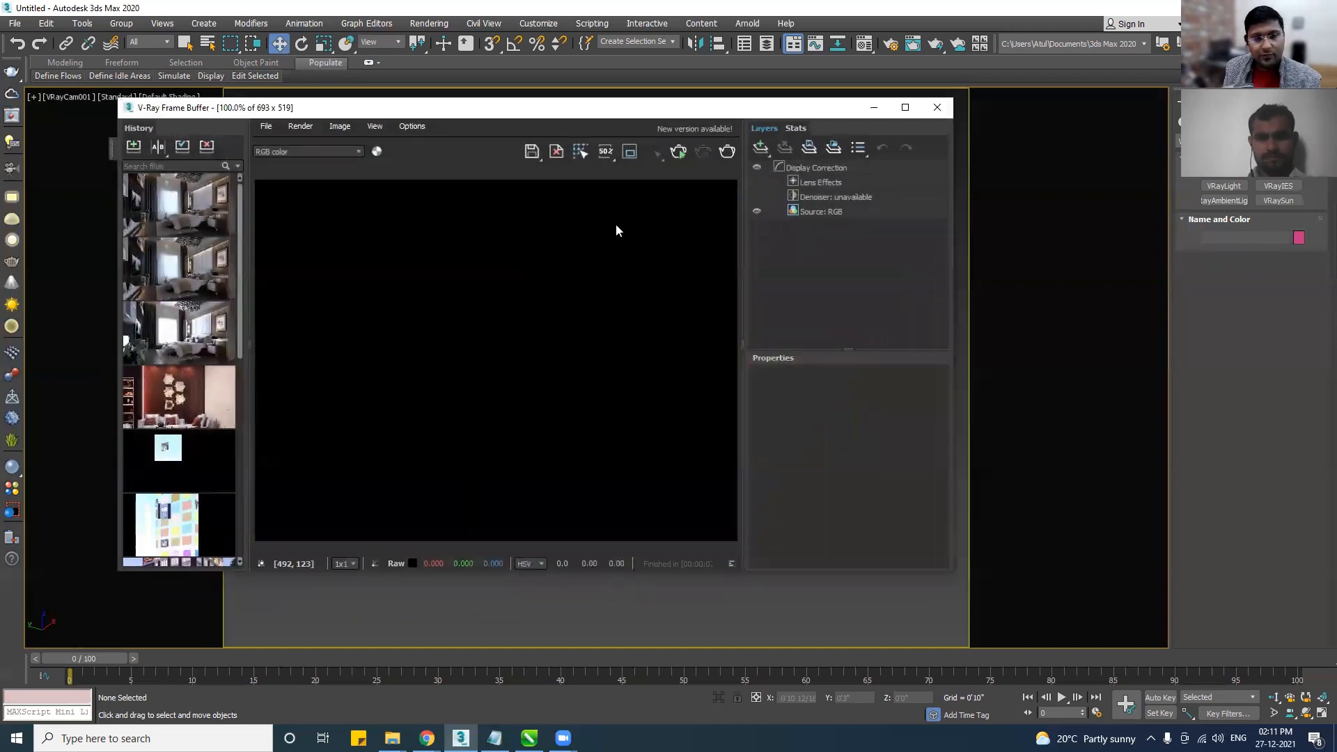
pyautogui.click(676, 149)
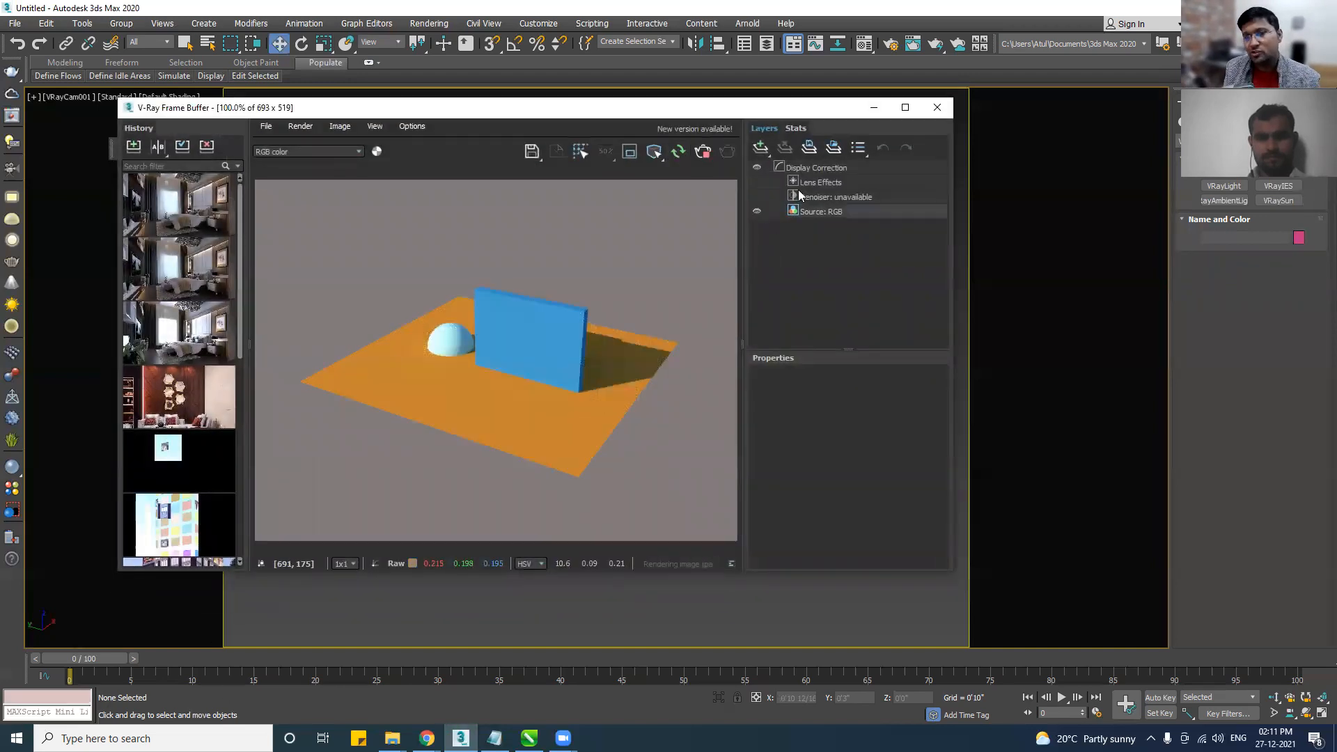
# Collapse the frame buffer's history and layers areas, then stop the interactive render and close the frame buffer.
pyautogui.click(875, 108)
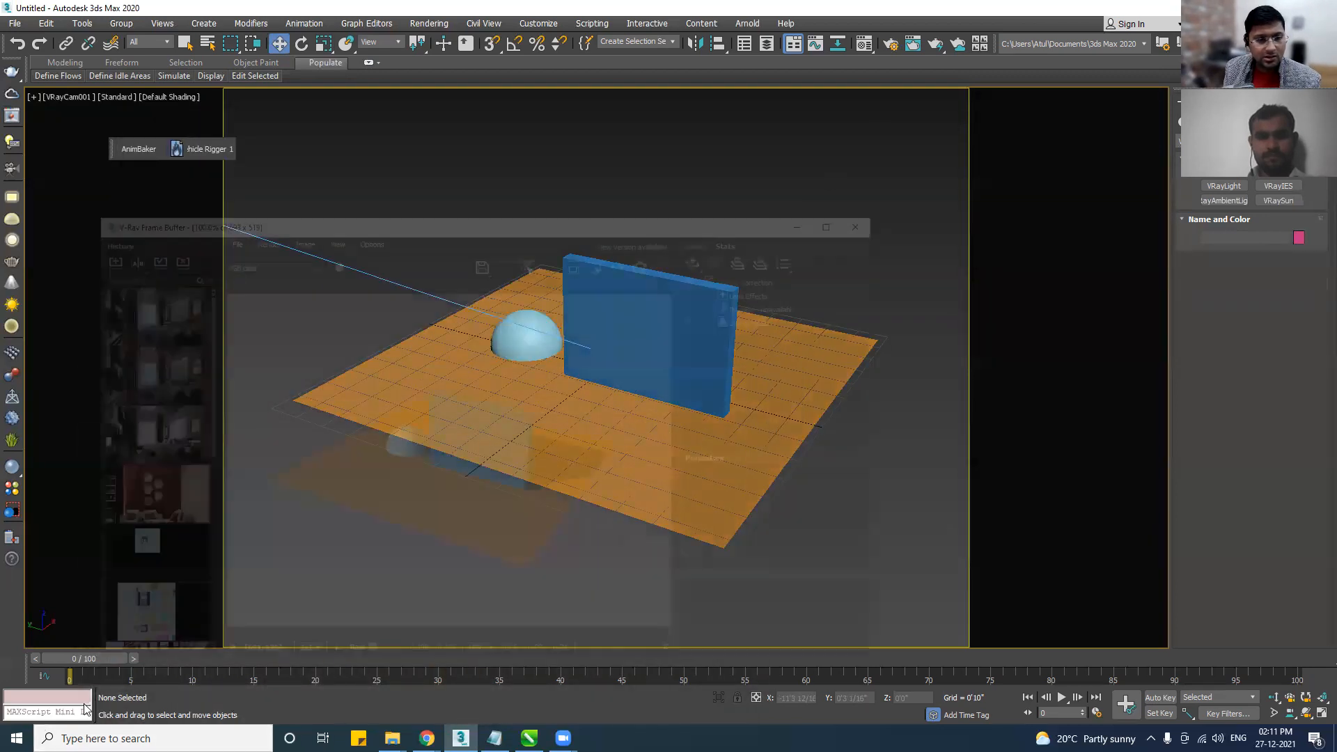
pyautogui.click(26, 715)
pyautogui.moveTo(504, 111); pyautogui.dragTo(619, 115)
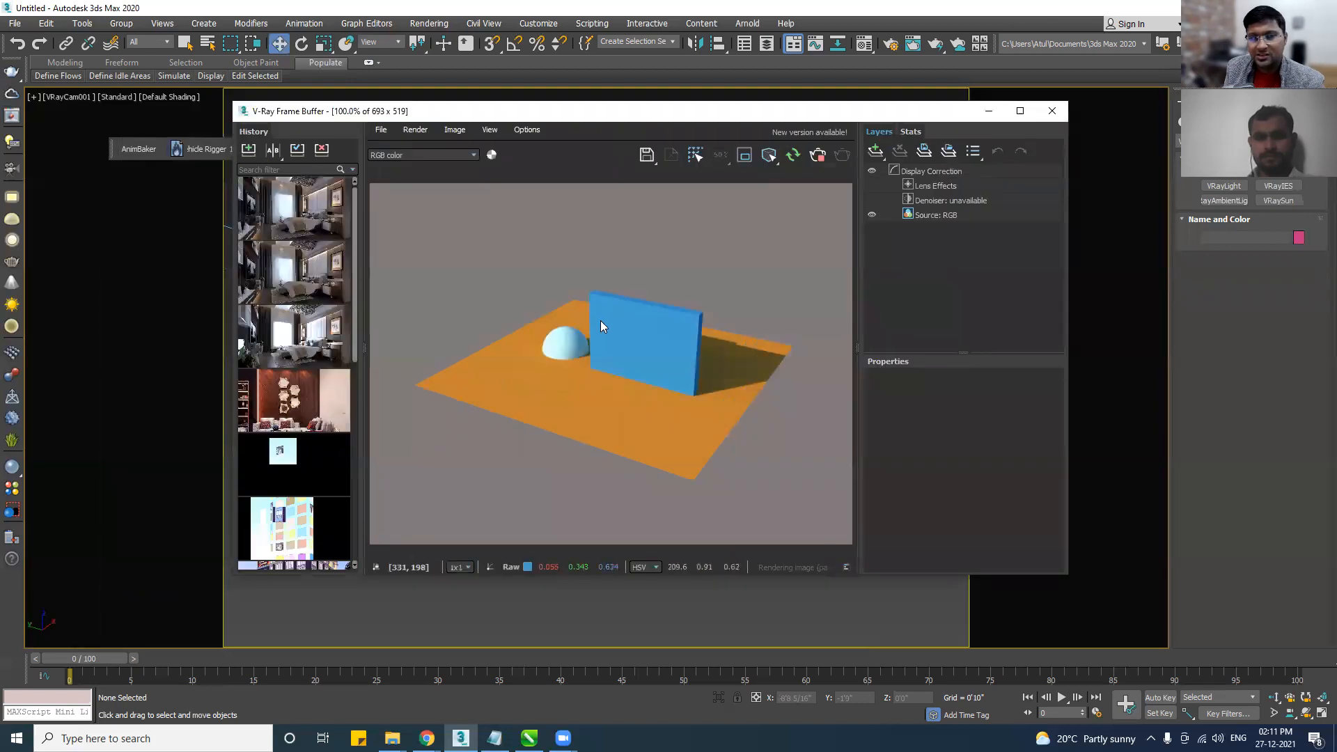
pyautogui.click(364, 350)
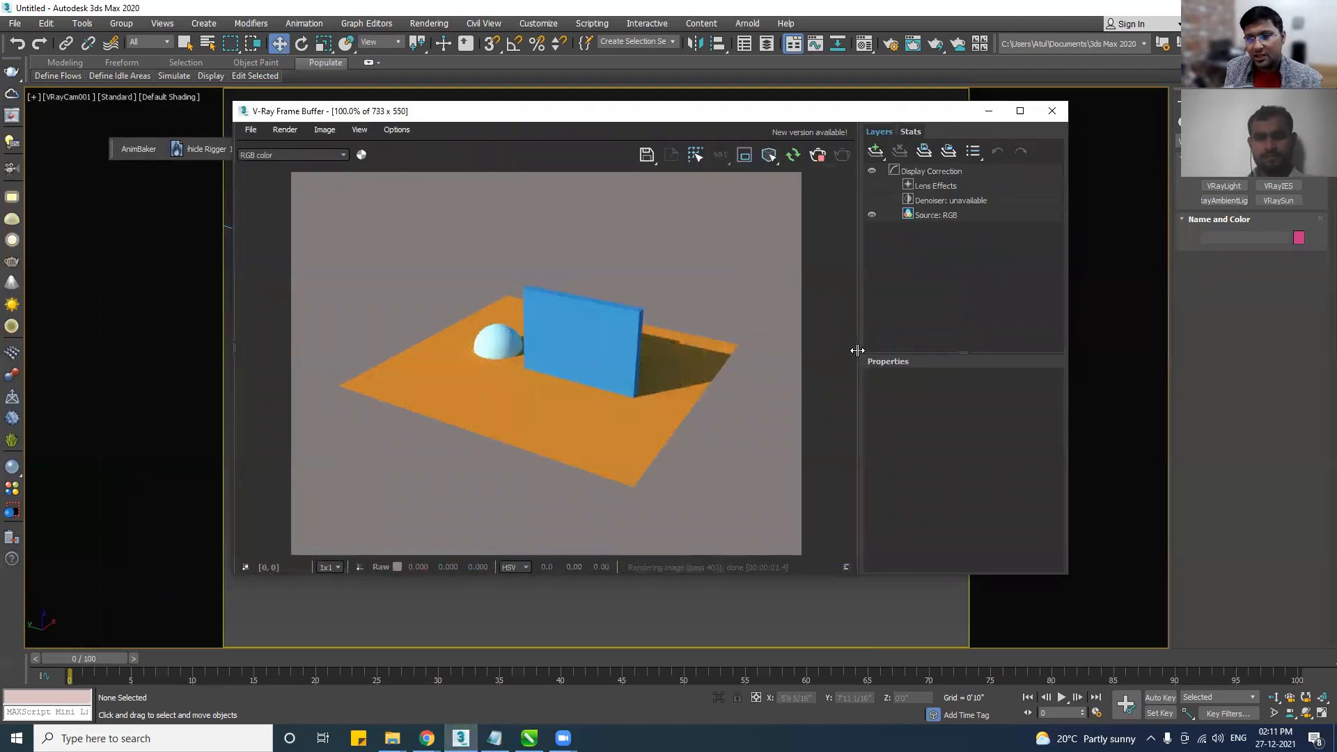
pyautogui.moveTo(857, 349); pyautogui.dragTo(1075, 355)
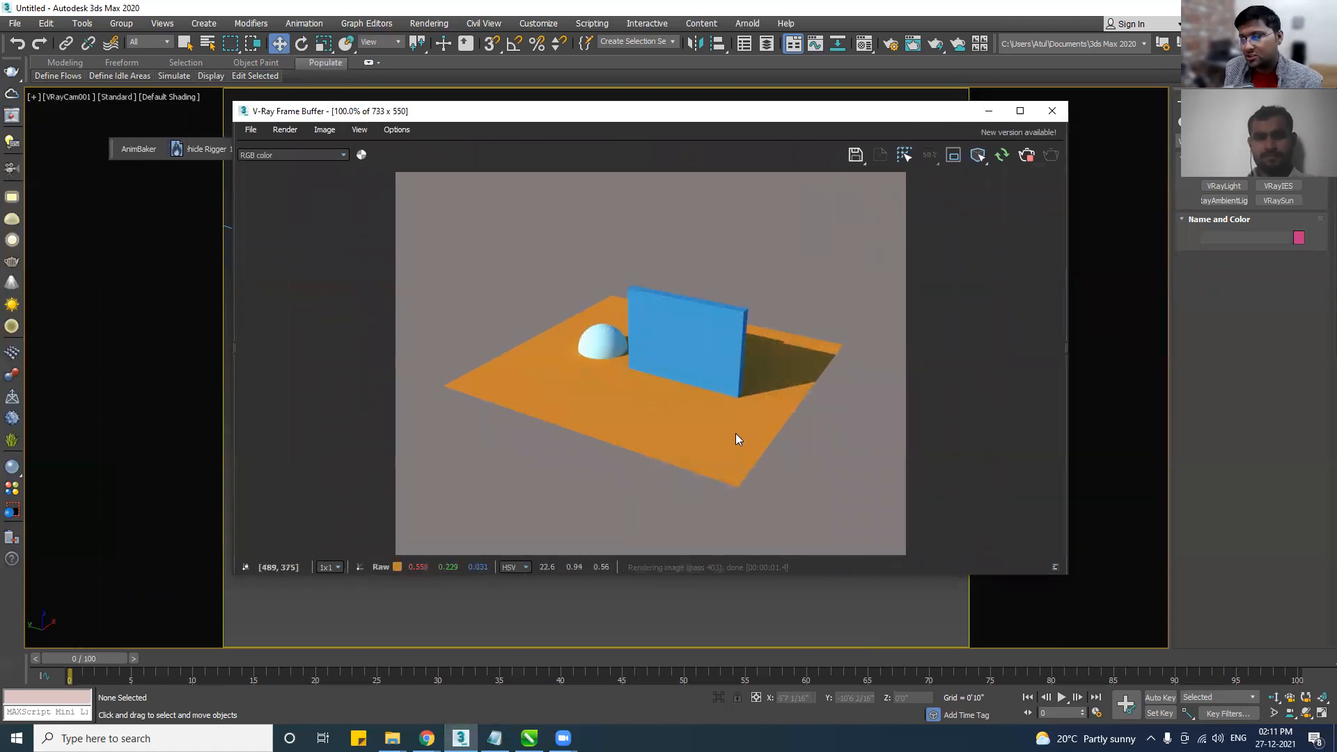
pyautogui.click(1026, 157)
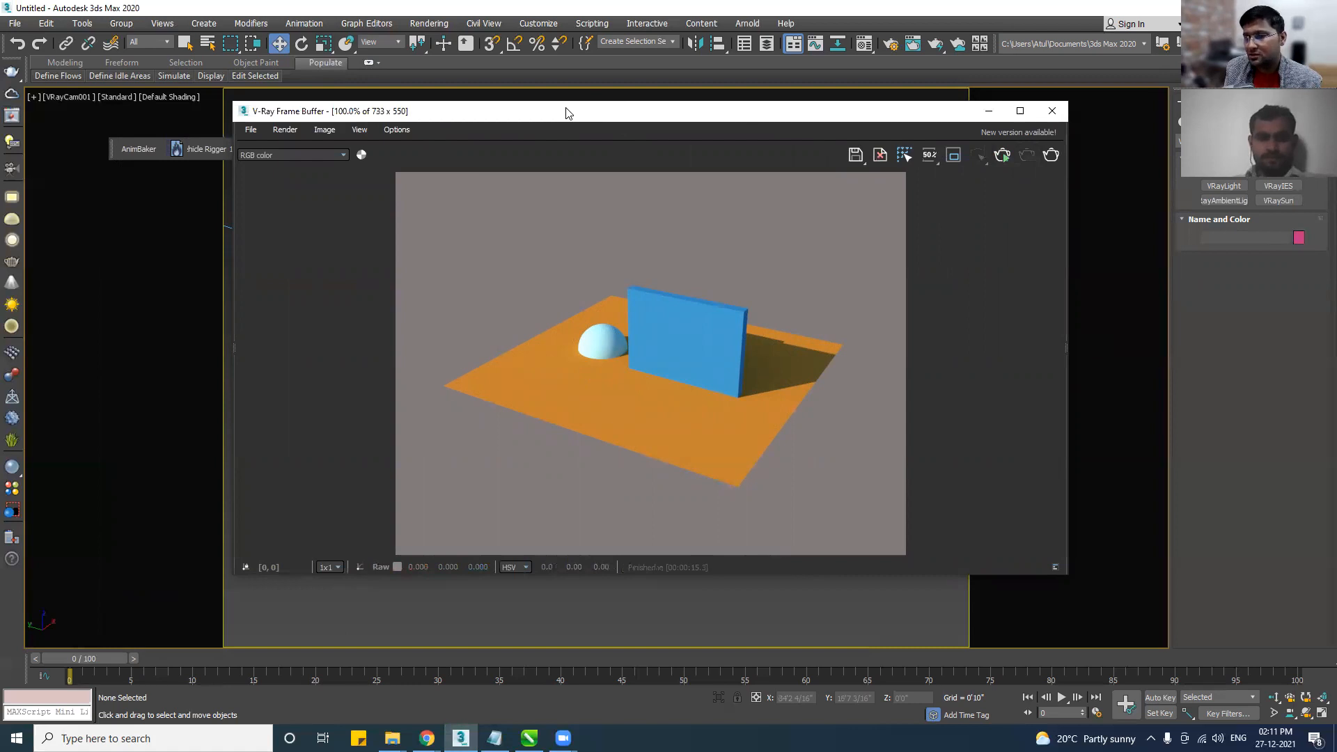
pyautogui.click(1051, 110)
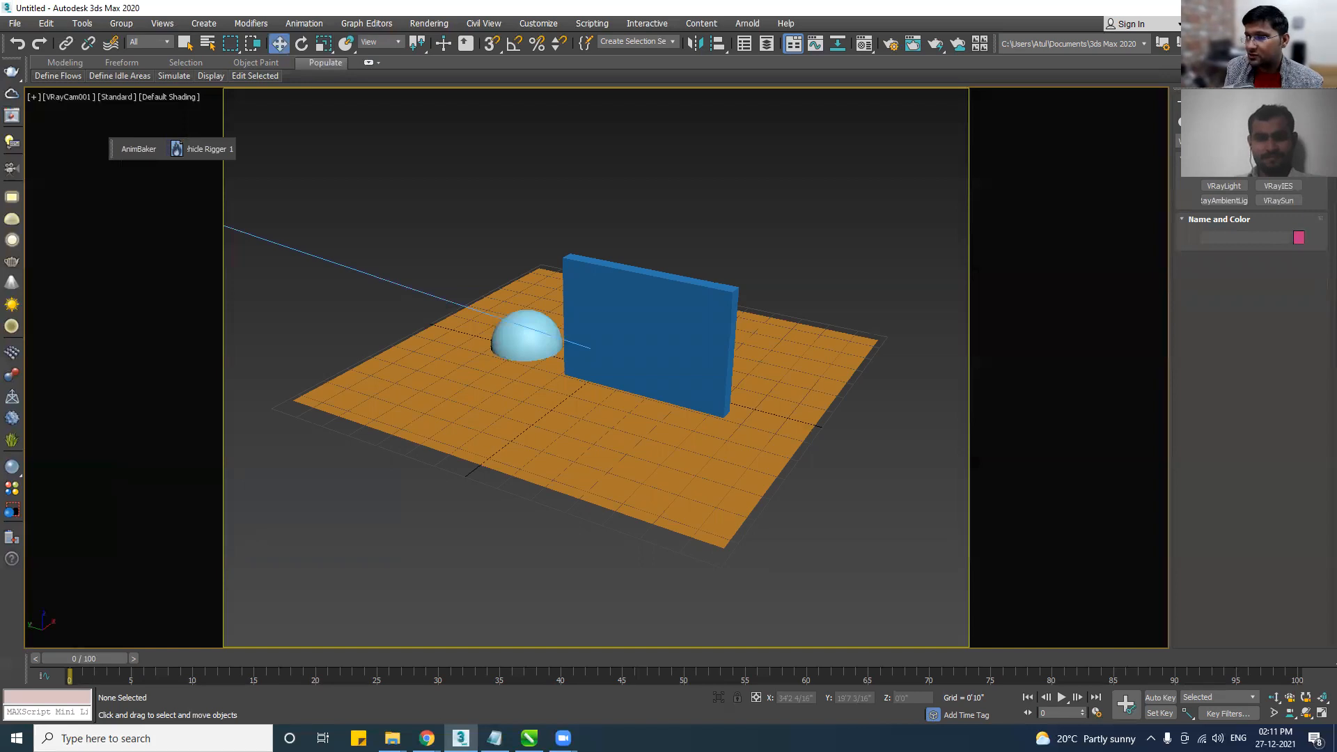
# Open the material editor and switch it from compact to Slate Material Editor mode.
pyautogui.click(864, 43)
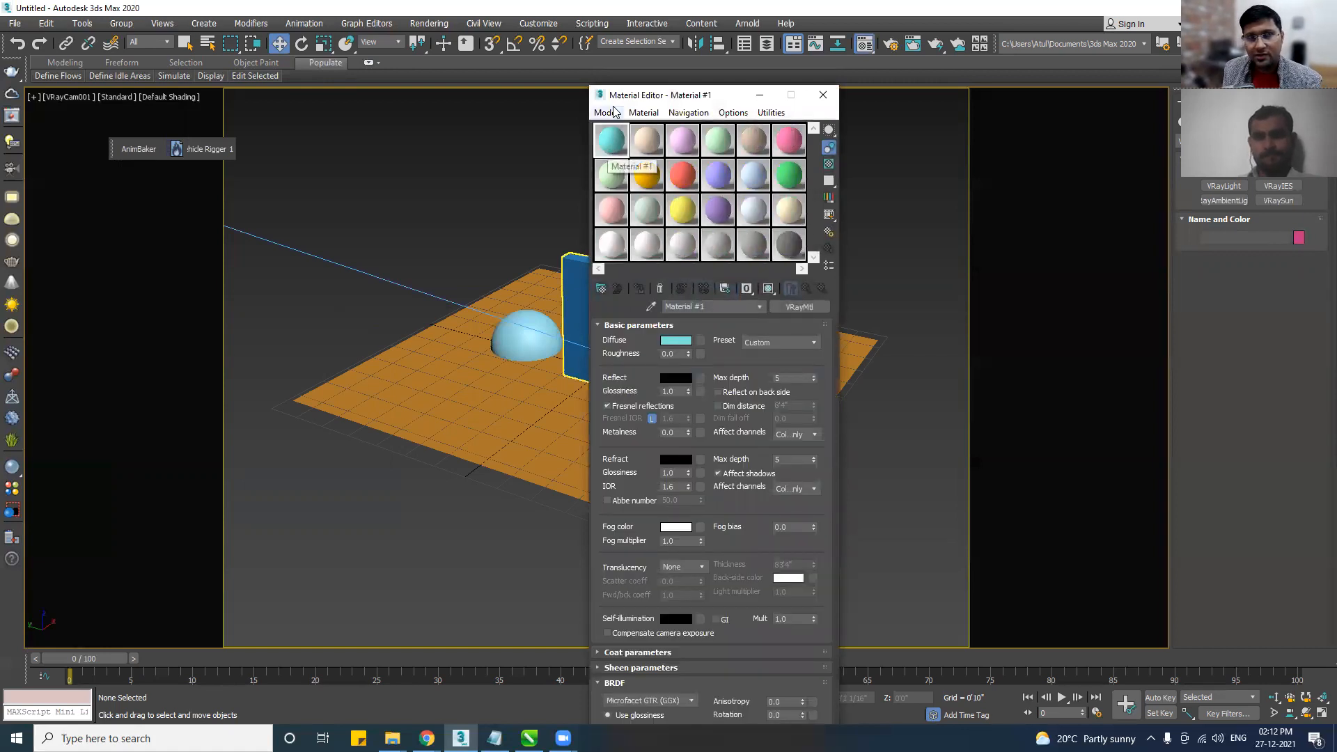
pyautogui.moveTo(623, 98); pyautogui.dragTo(789, 77)
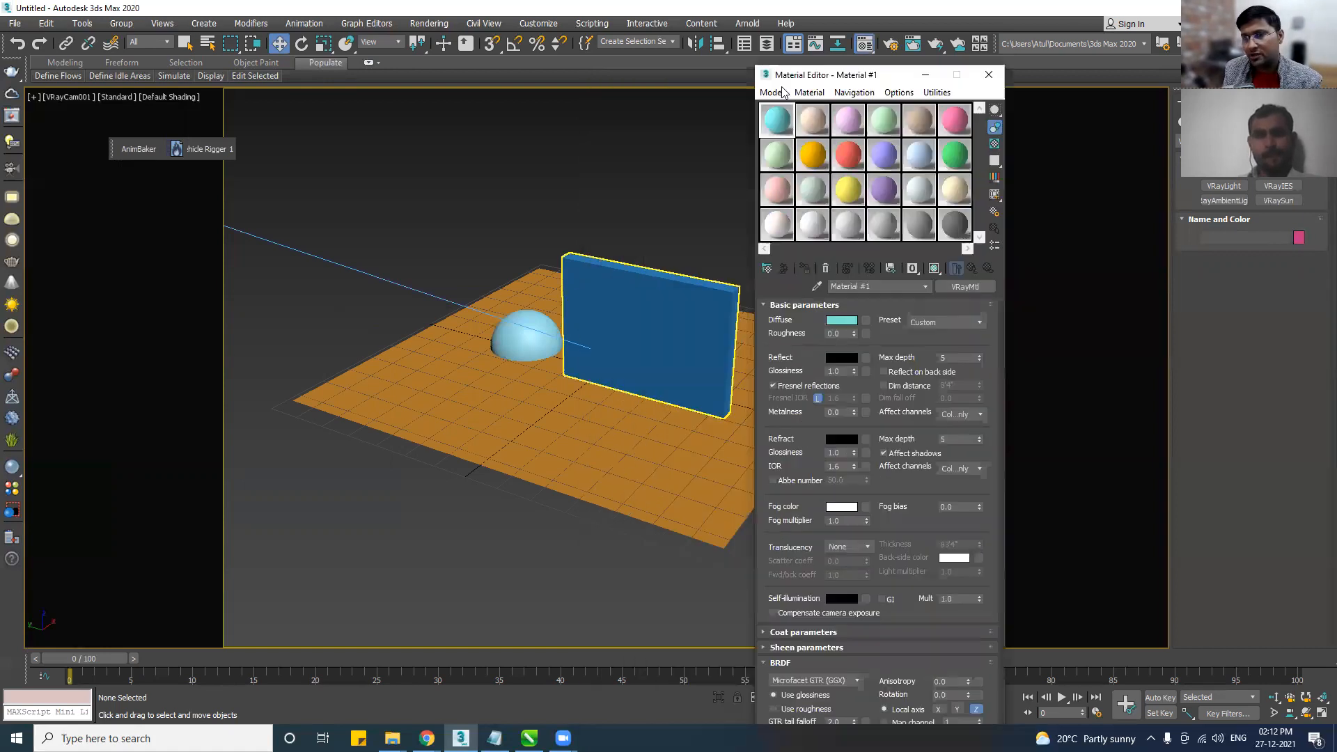
pyautogui.click(772, 92)
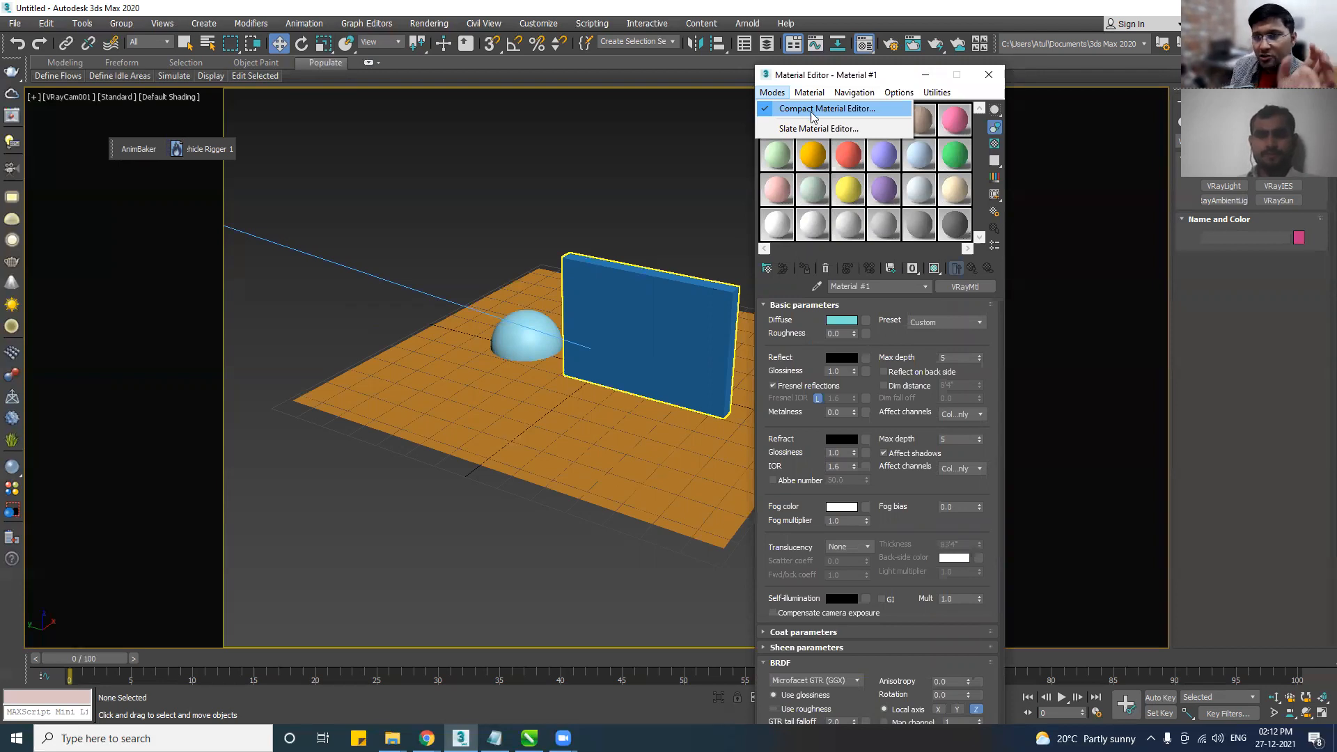
pyautogui.click(861, 78)
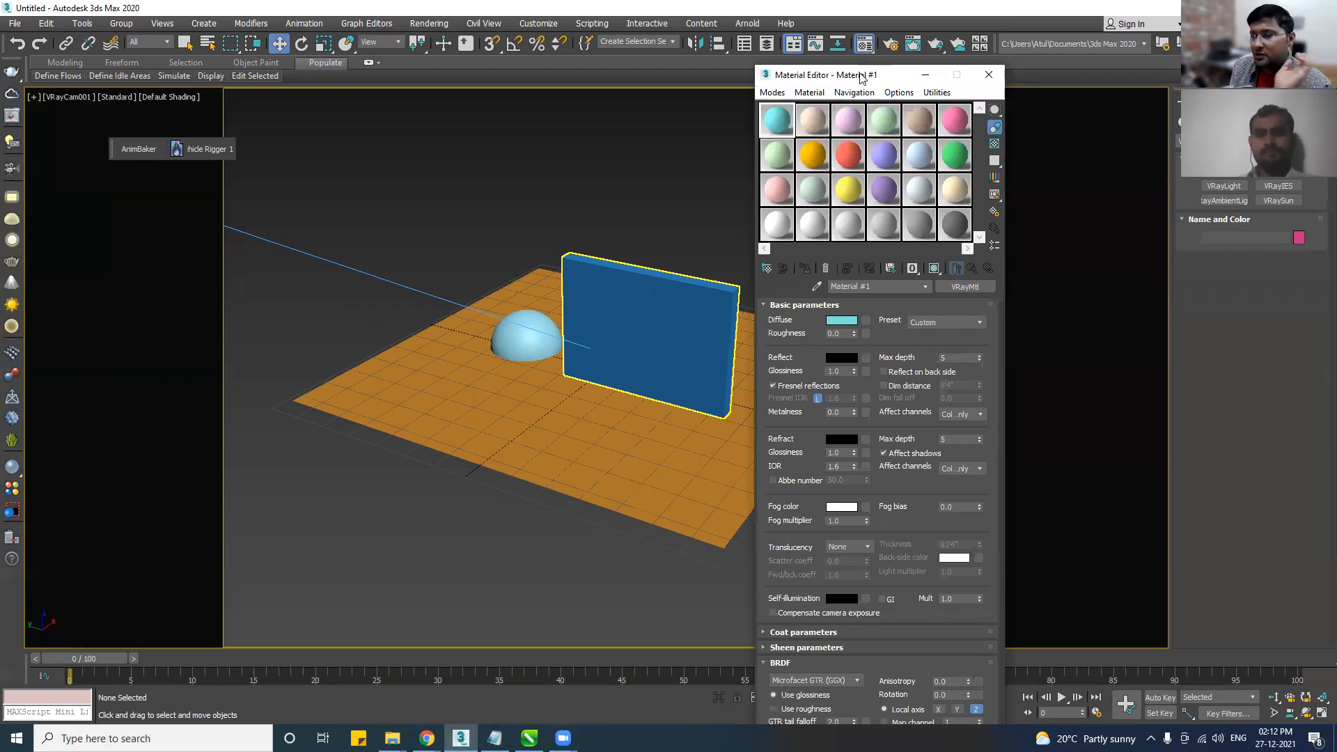
pyautogui.moveTo(861, 77); pyautogui.dragTo(884, 81)
pyautogui.click(795, 94)
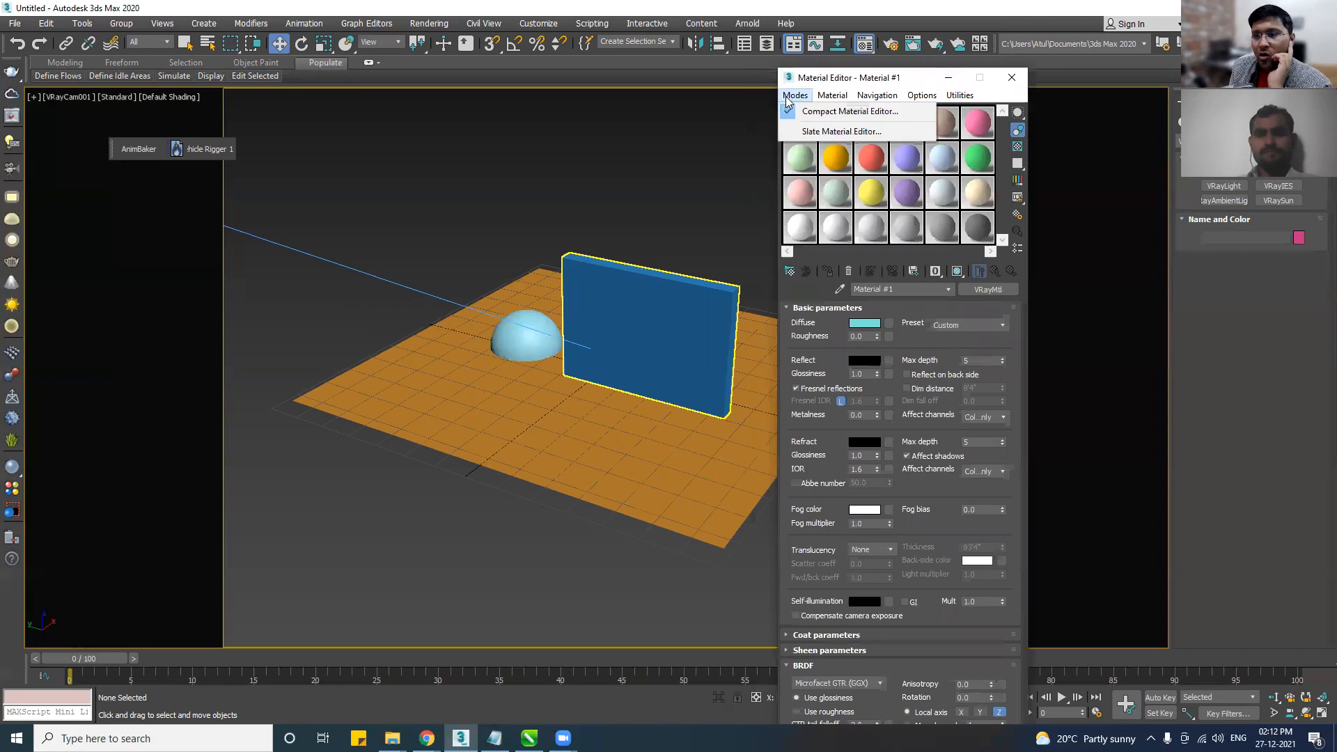
pyautogui.click(818, 132)
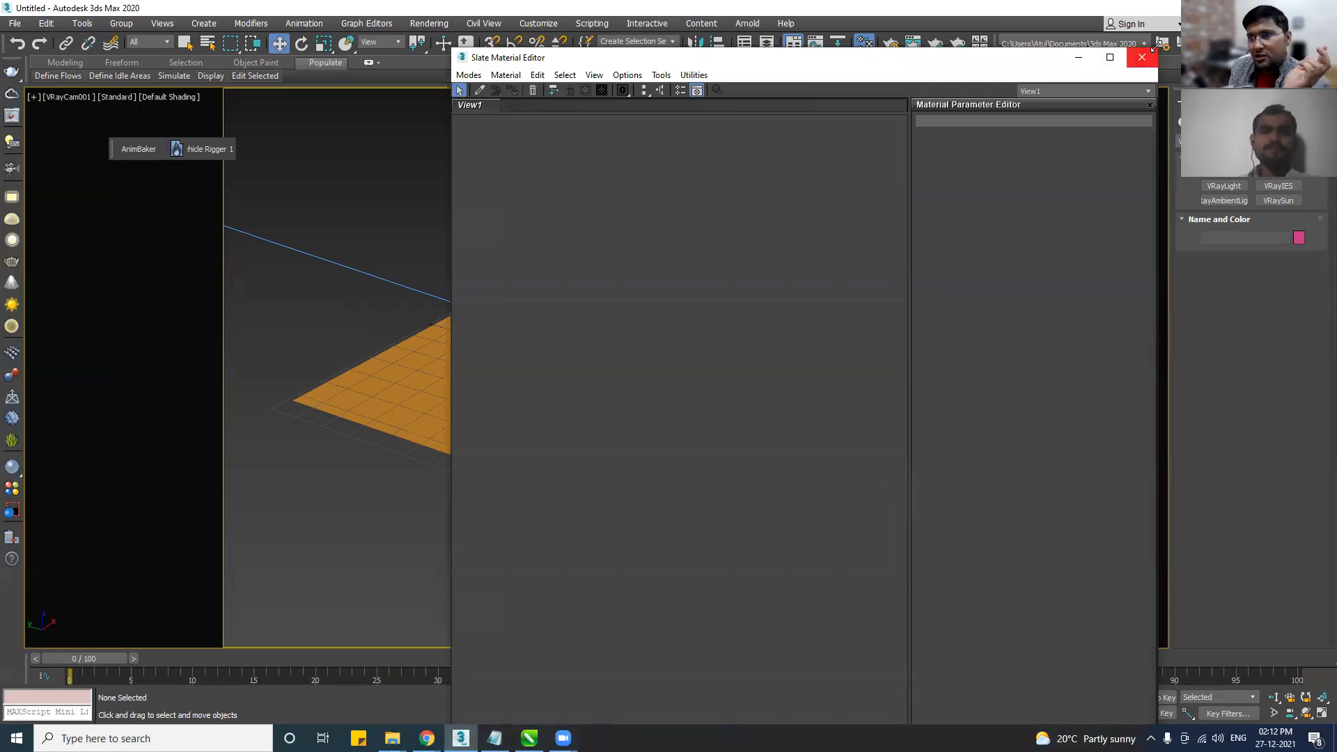
# Resize and reposition the Slate Material Editor so it fits on screen, and close its Material Parameter Editor panel.
pyautogui.moveTo(1153, 47); pyautogui.dragTo(1186, 260)
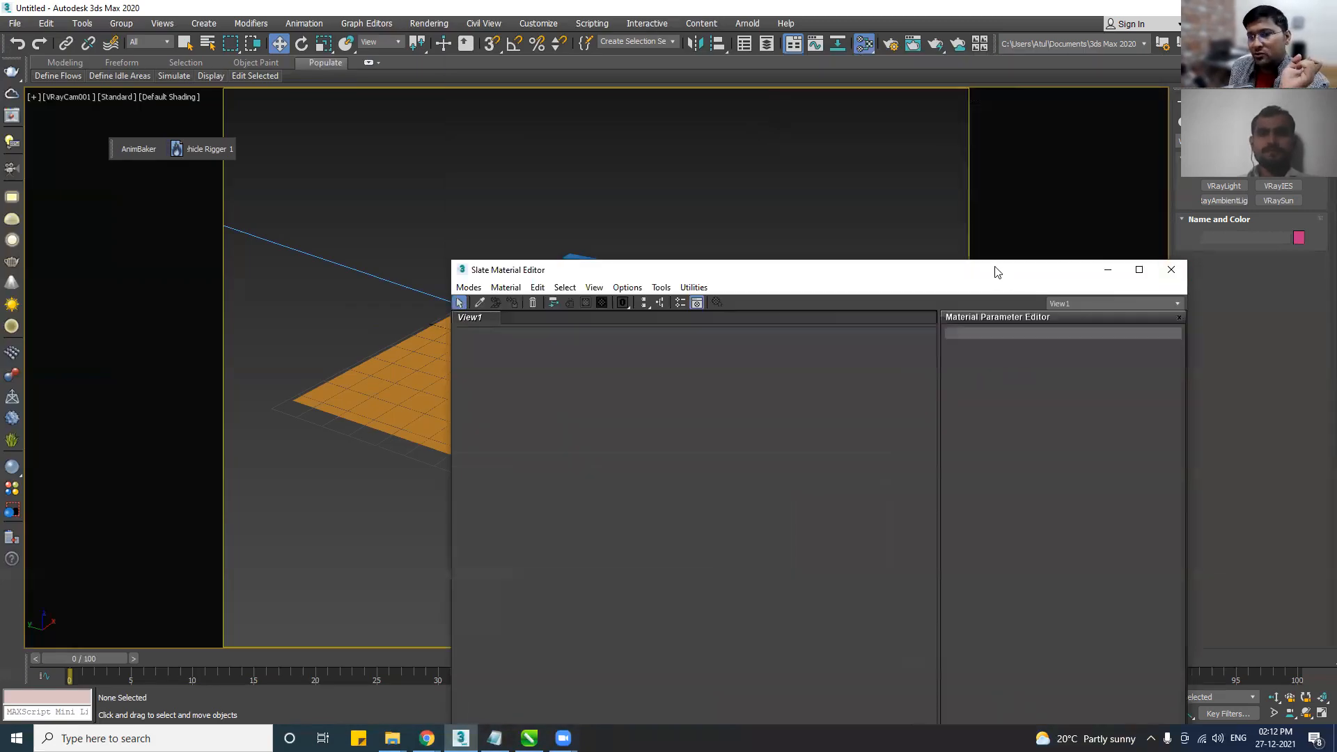
pyautogui.moveTo(996, 269); pyautogui.dragTo(928, 85)
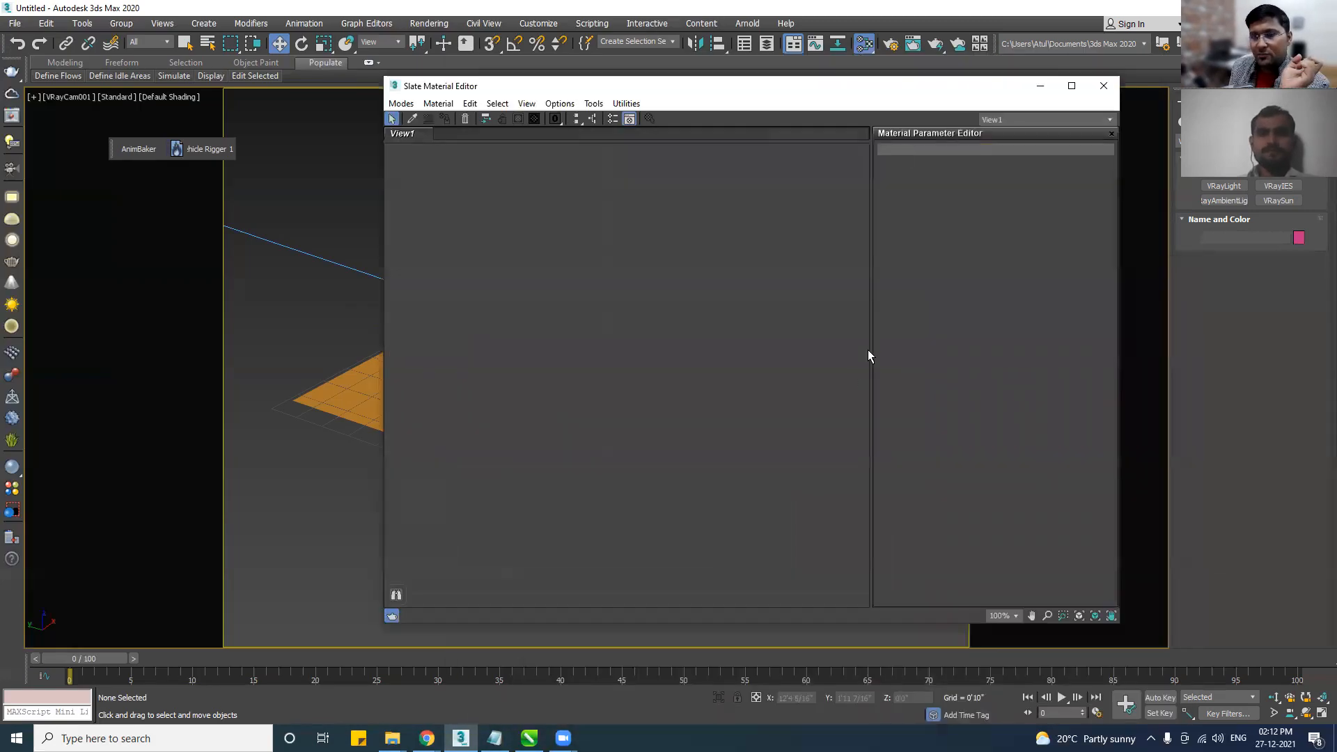
pyautogui.click(1110, 134)
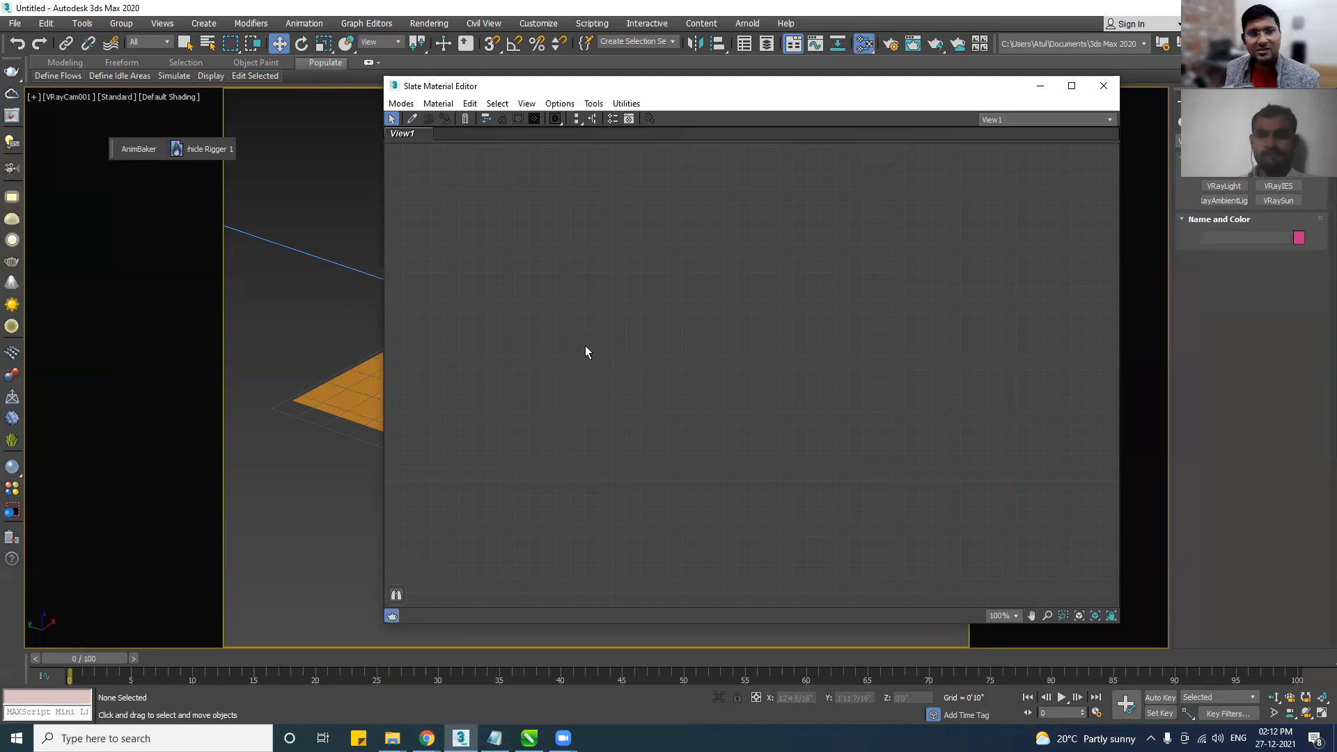
# Show the Material/Map Browser, Parameter Editor and Navigator panels in the Slate Material Editor.
pyautogui.click(624, 105)
pyautogui.moveTo(588, 107)
pyautogui.click(627, 120)
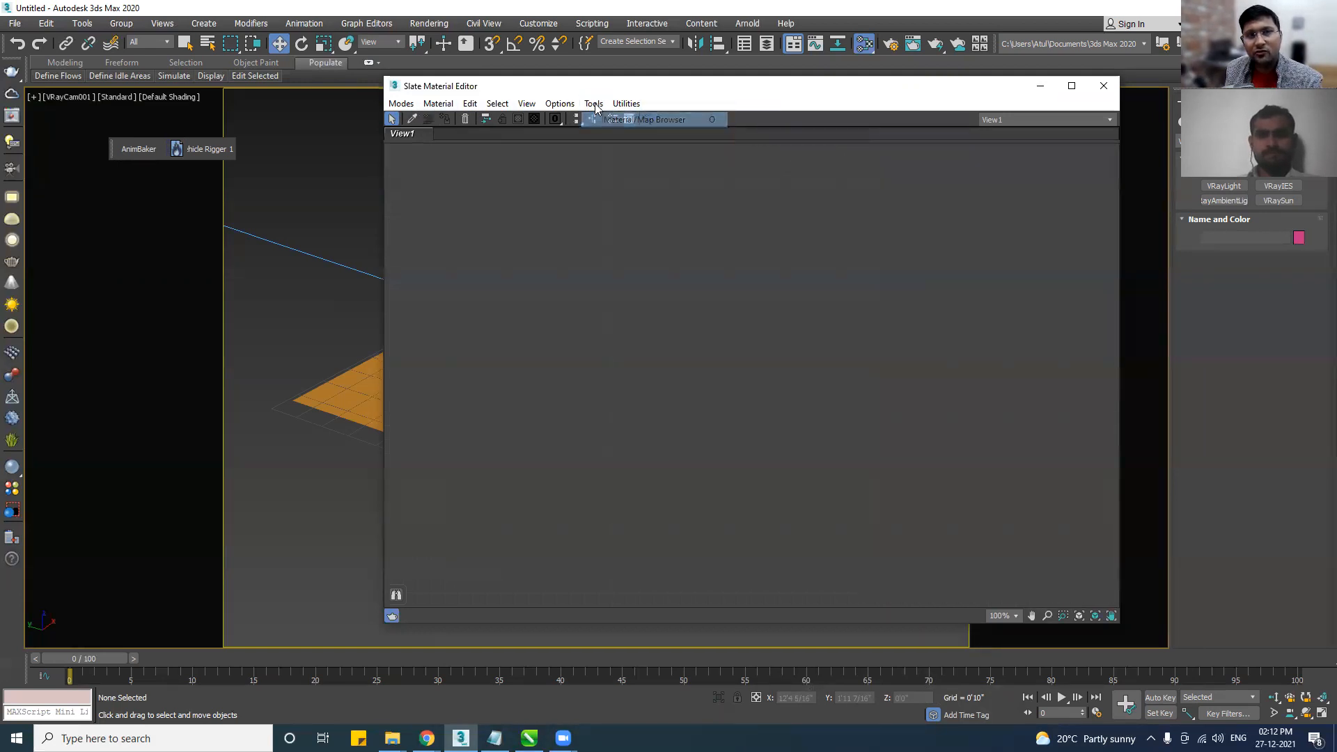
pyautogui.click(593, 103)
pyautogui.click(634, 135)
pyautogui.click(593, 103)
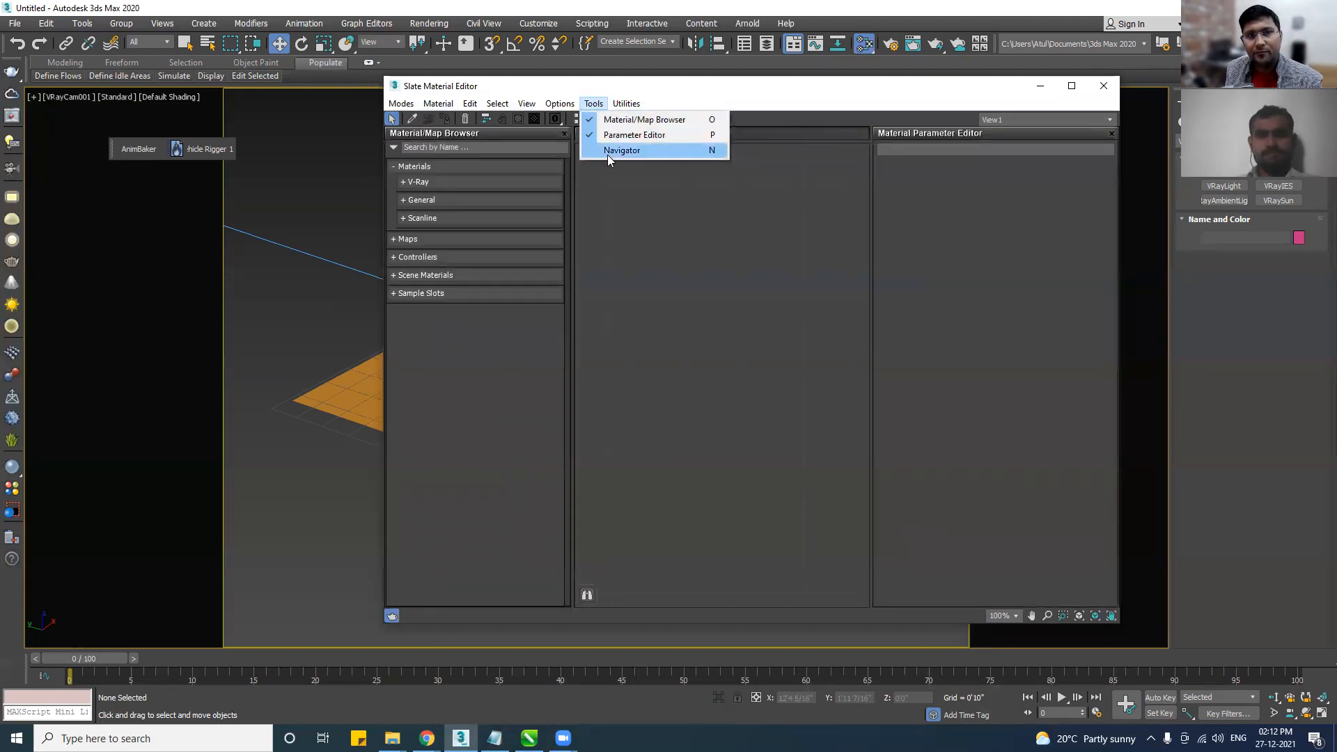
pyautogui.click(607, 152)
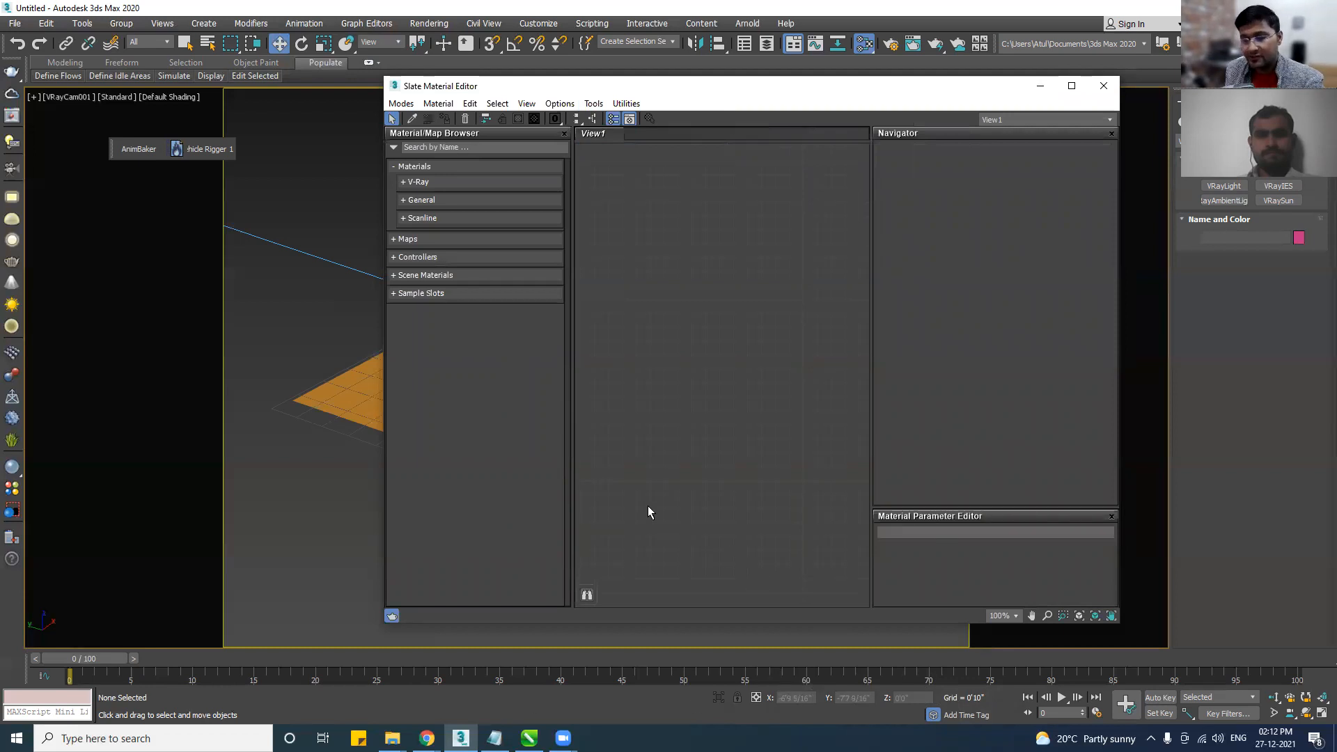
# Close the Material/Map Browser, Navigator and Material Parameter Editor panels, leaving only the node view.
pyautogui.click(564, 134)
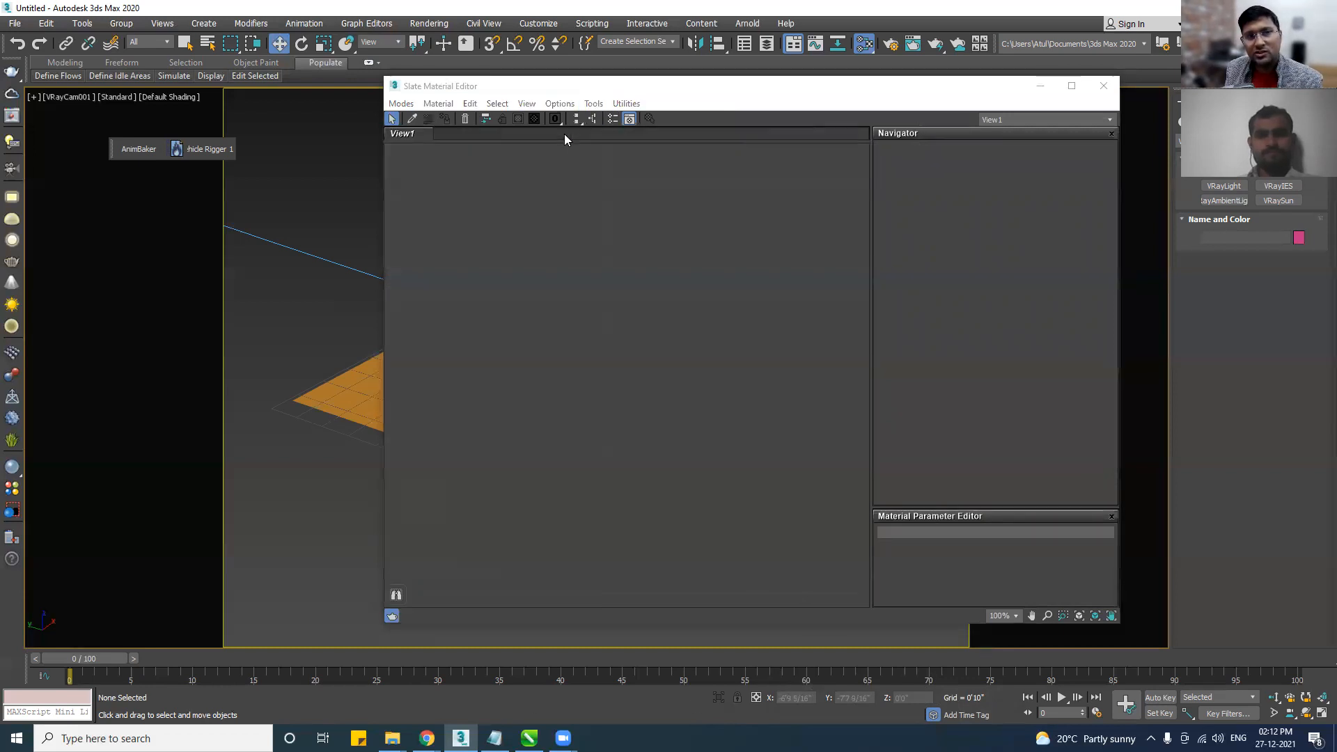
pyautogui.click(1111, 134)
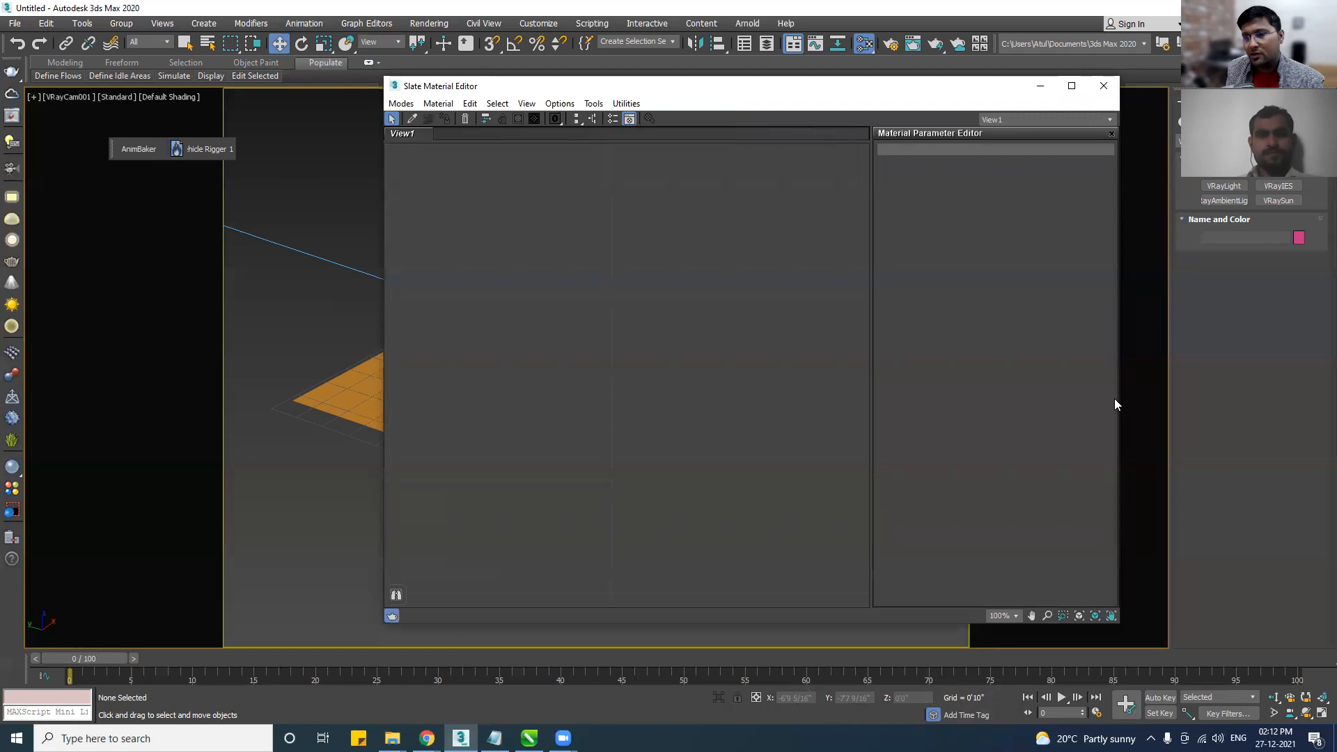
pyautogui.click(1111, 133)
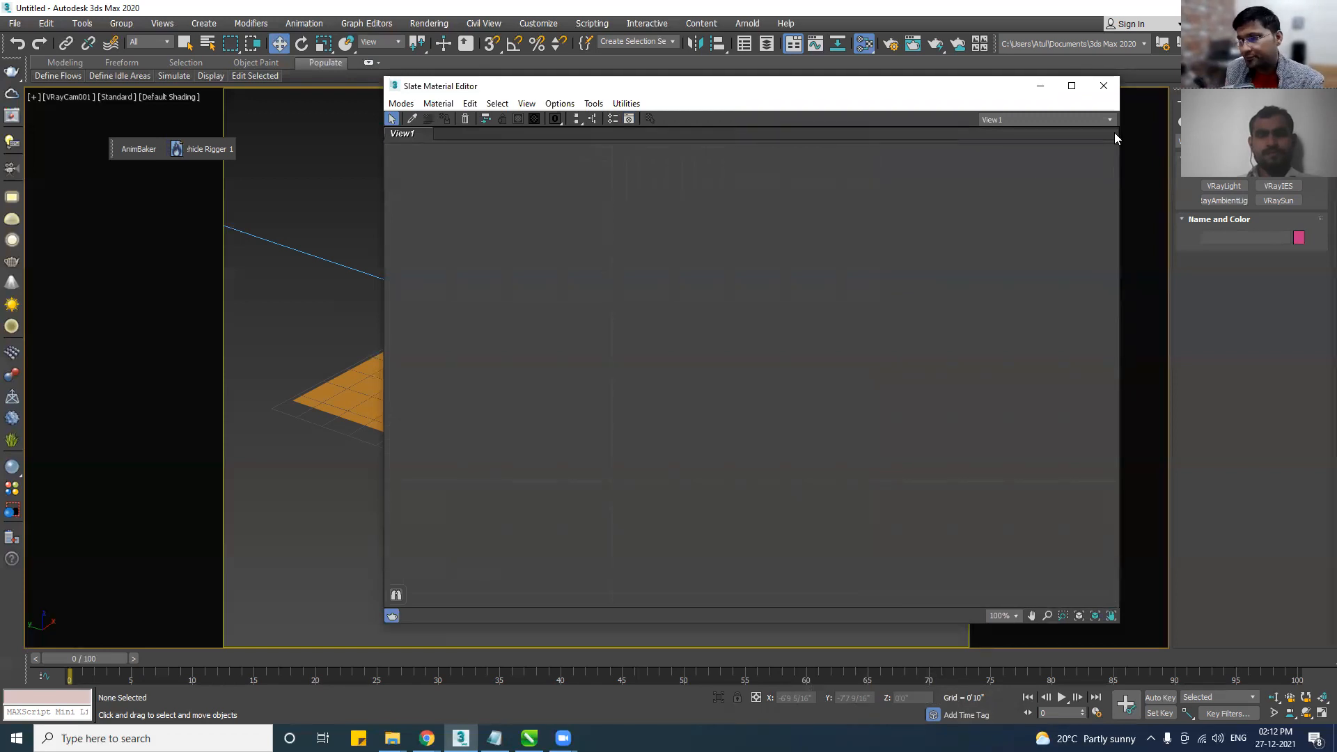
# Add a VRayMtl node to the Slate view, open its parameters and place the node beside them.
pyautogui.moveTo(852, 92); pyautogui.dragTo(822, 91)
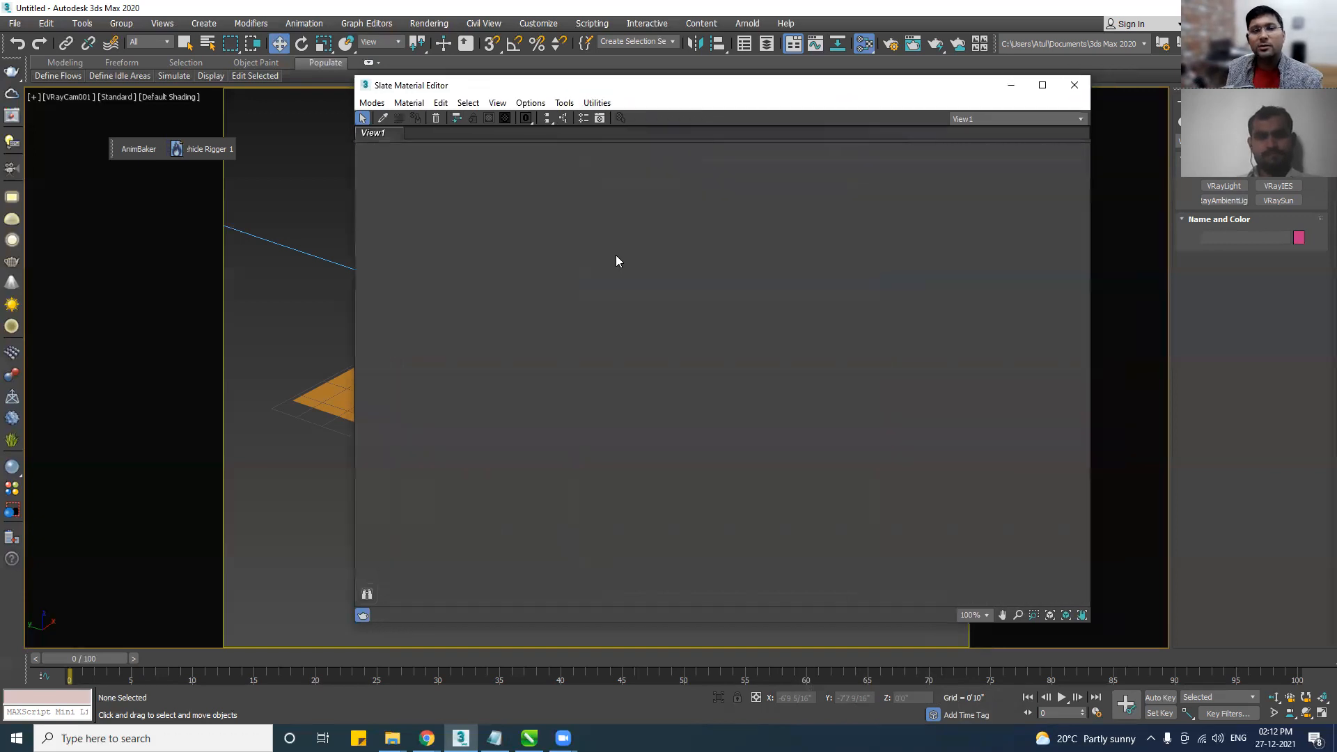
pyautogui.rightClick(617, 256)
pyautogui.moveTo(703, 267)
pyautogui.moveTo(788, 271)
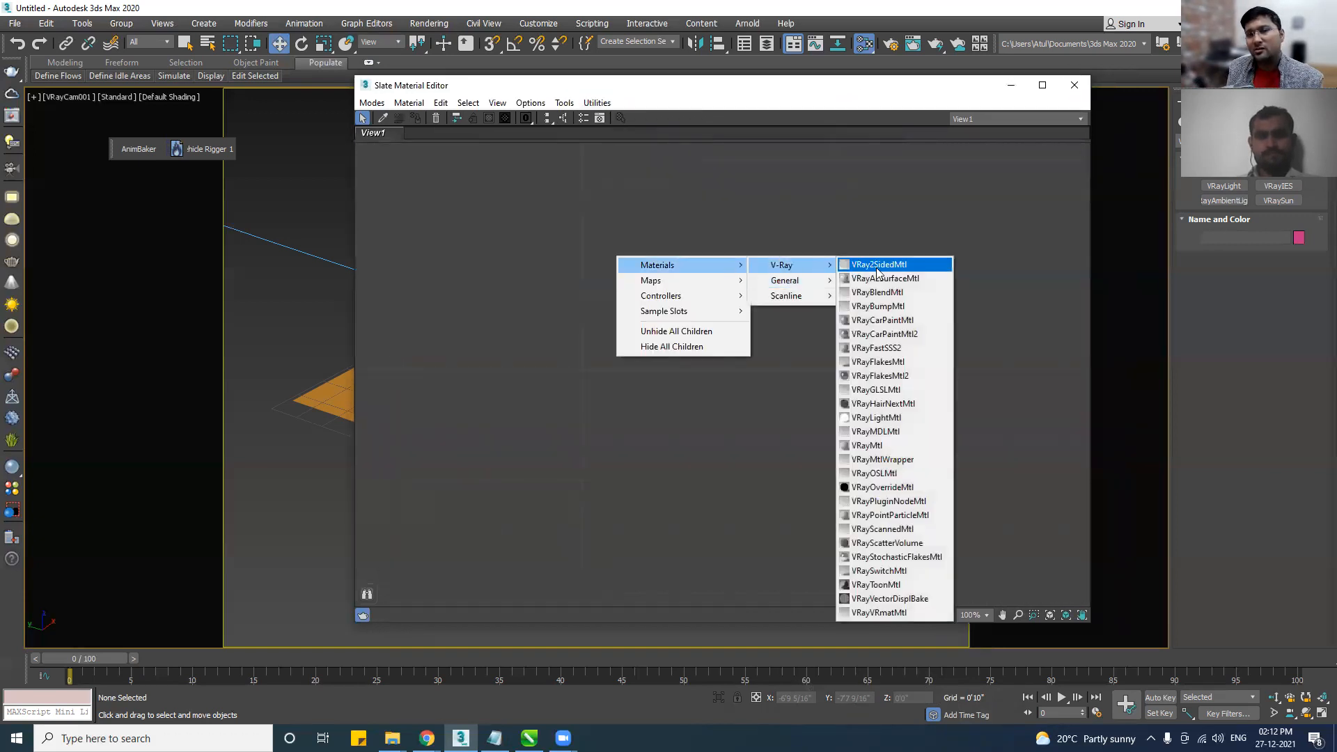
pyautogui.click(881, 449)
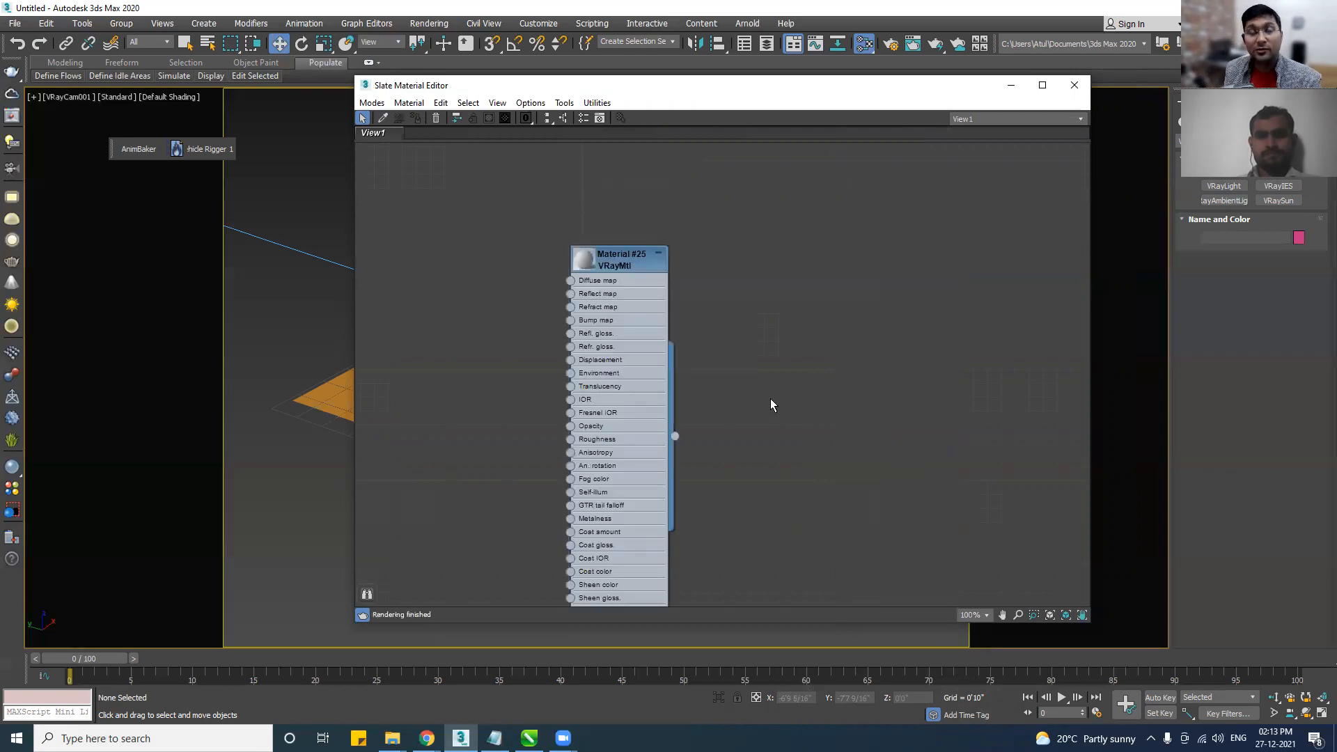
pyautogui.moveTo(577, 289); pyautogui.dragTo(830, 232)
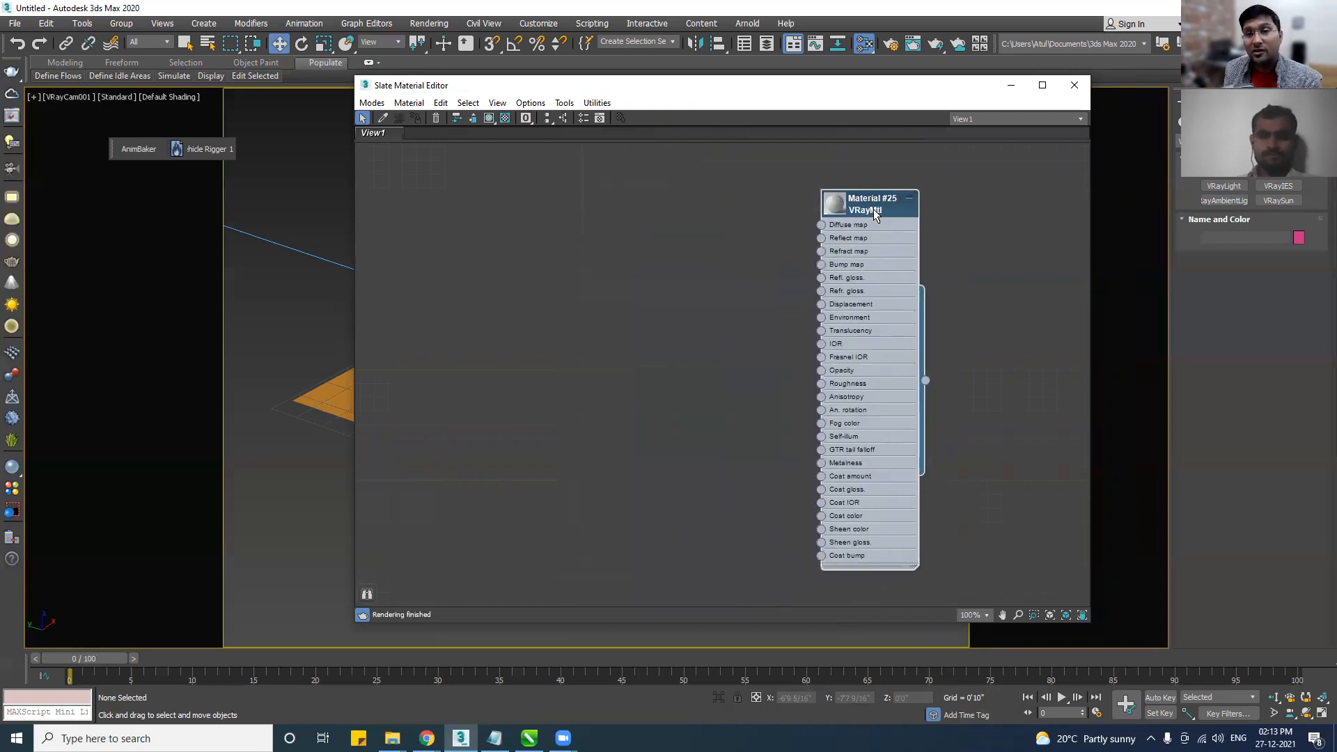
pyautogui.doubleClick(861, 214)
pyautogui.moveTo(861, 214); pyautogui.dragTo(743, 193)
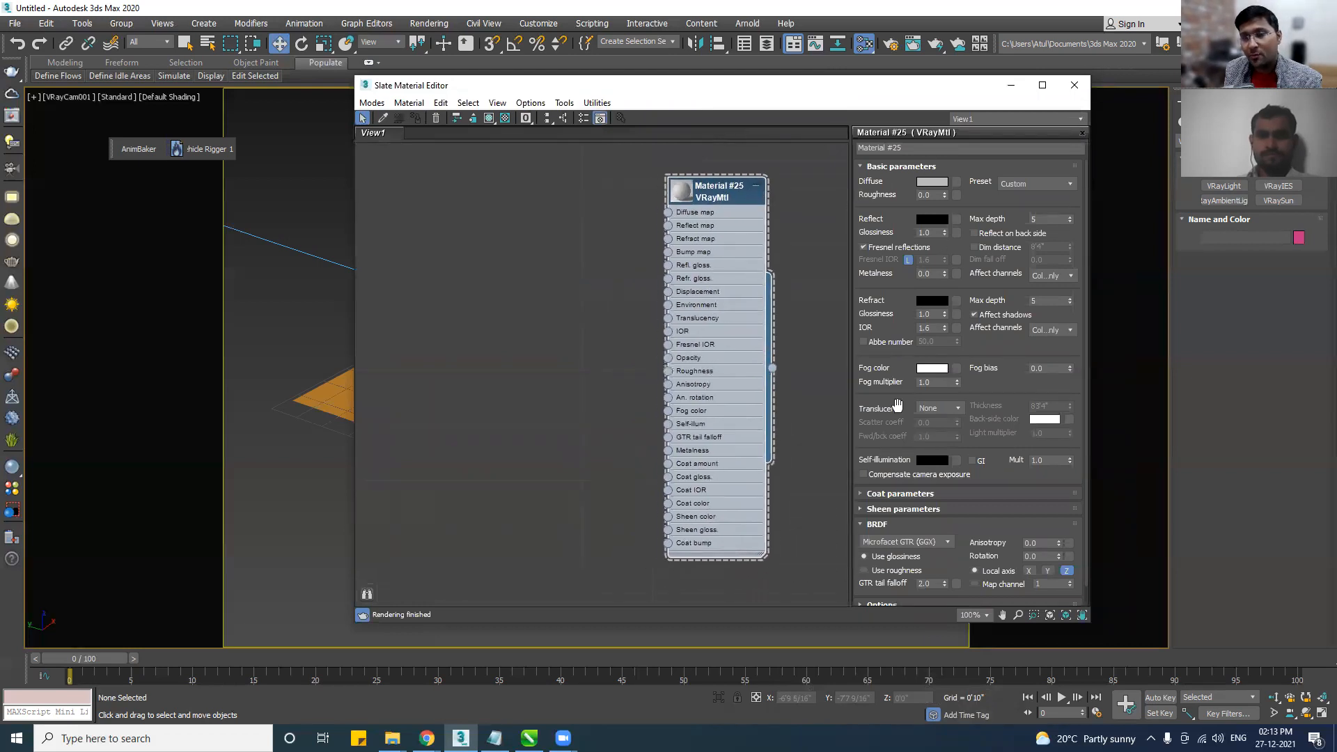
# Examine the VRayMtl parameter sections, including basic, coat and sheen parameters.
pyautogui.scroll(-1, 885, 438)
pyautogui.scroll(1, 890, 365)
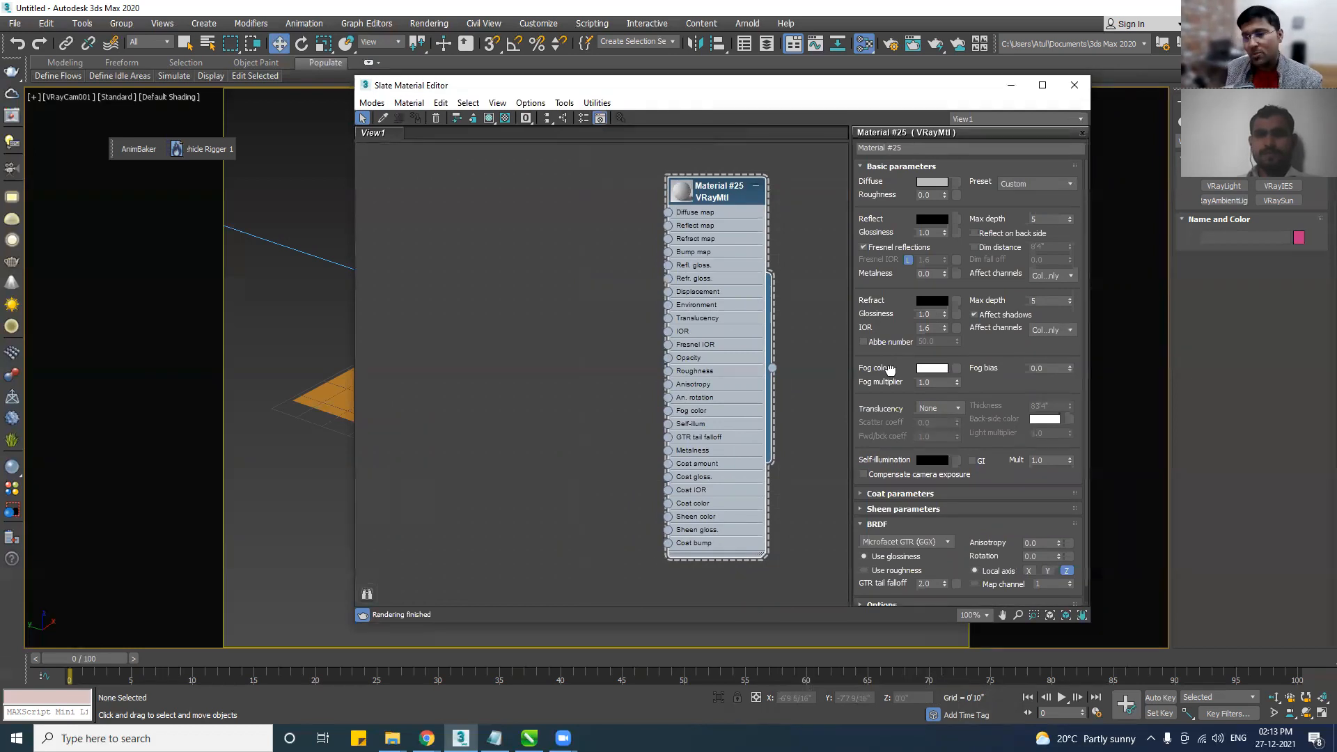
pyautogui.scroll(-1, 891, 348)
pyautogui.scroll(1, 893, 321)
pyautogui.scroll(-1, 895, 286)
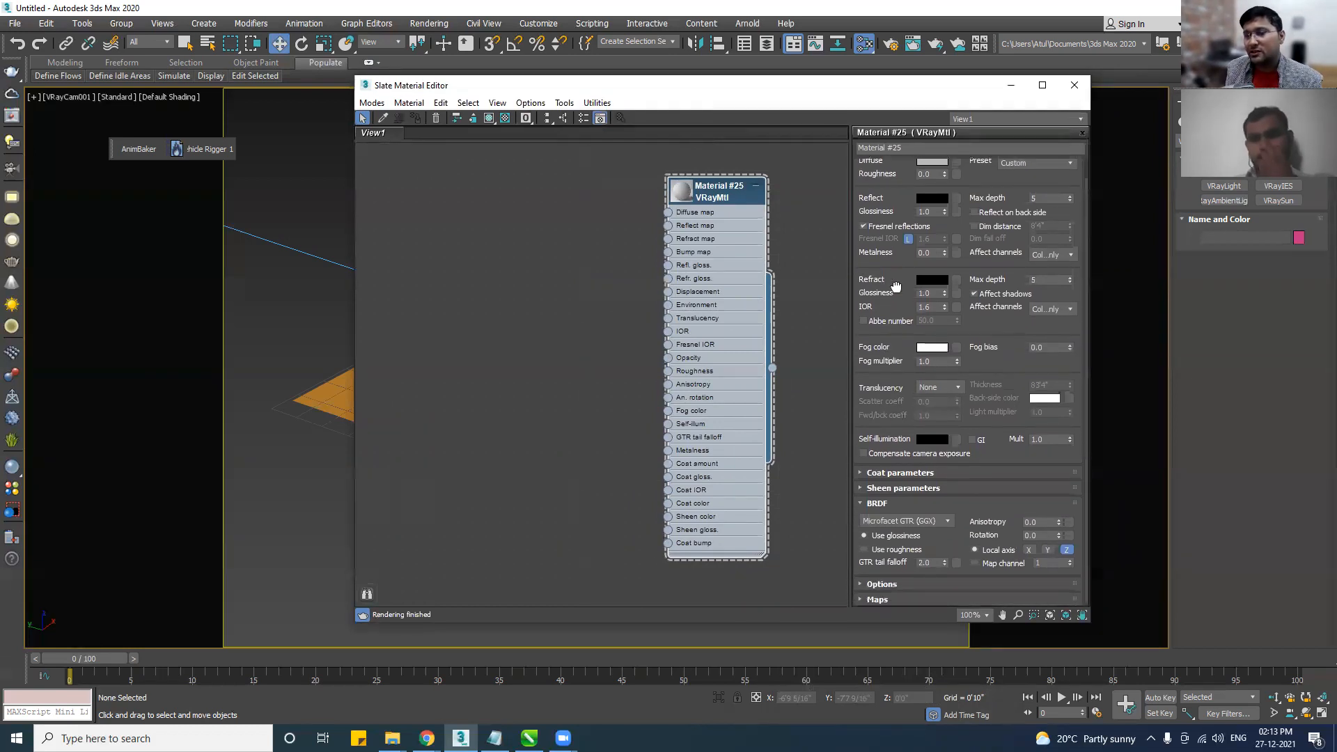
pyautogui.click(882, 473)
pyautogui.click(881, 476)
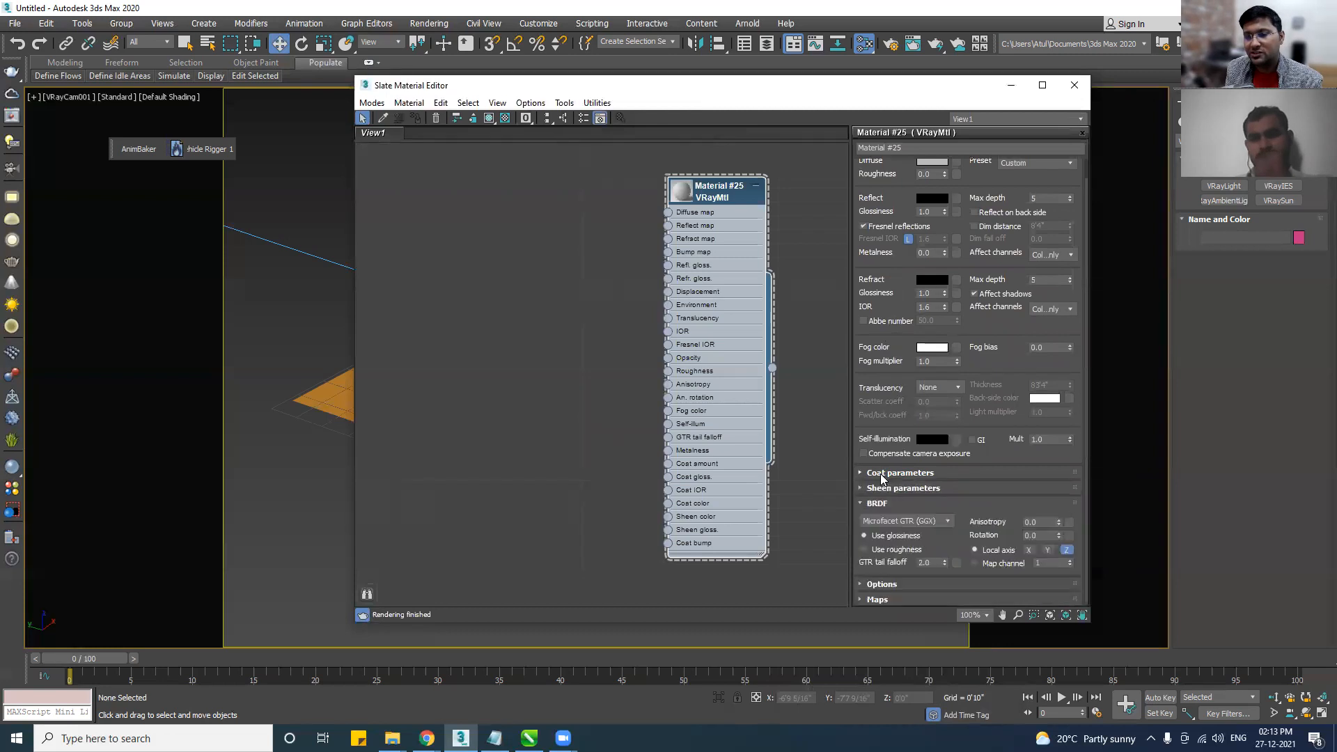
pyautogui.click(883, 489)
pyautogui.click(882, 489)
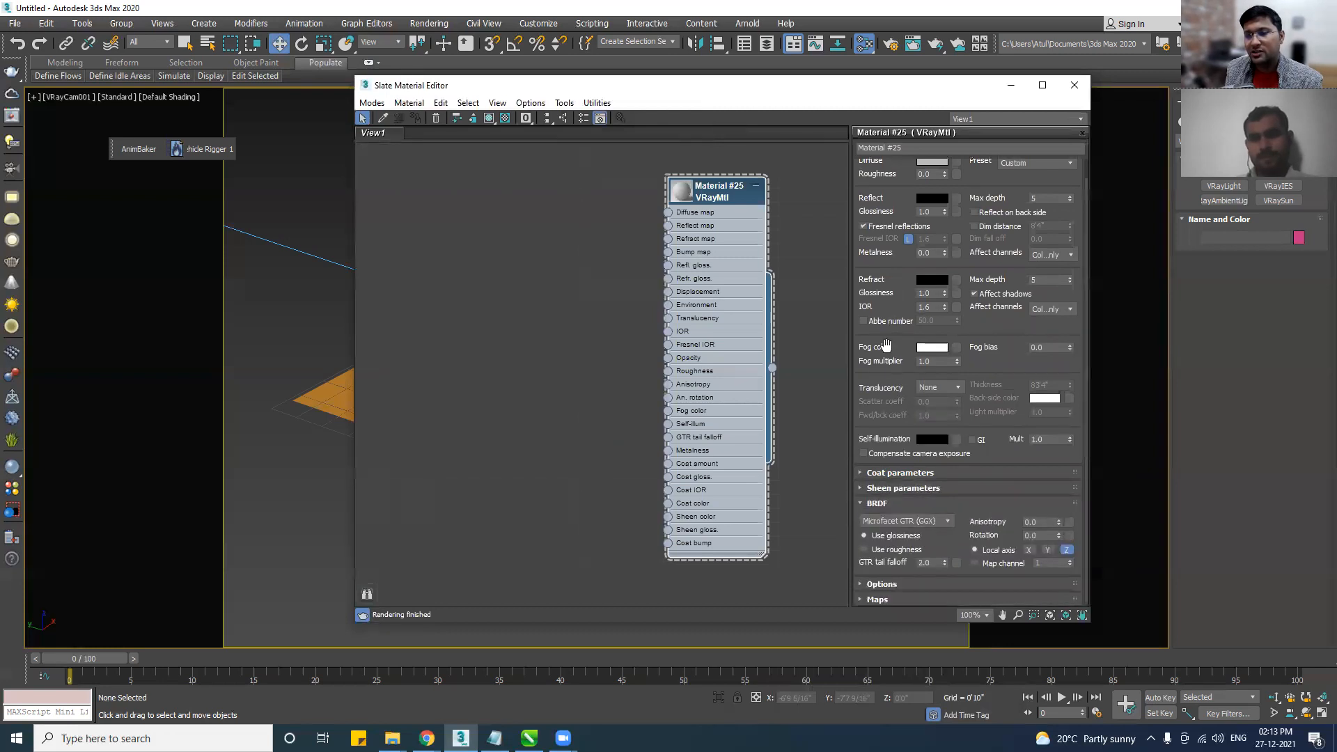
pyautogui.scroll(1, 883, 180)
pyautogui.click(888, 167)
pyautogui.click(888, 168)
# Set the VRayMtl's diffuse color to red and reposition its node in the view.
pyautogui.moveTo(718, 194); pyautogui.dragTo(551, 180)
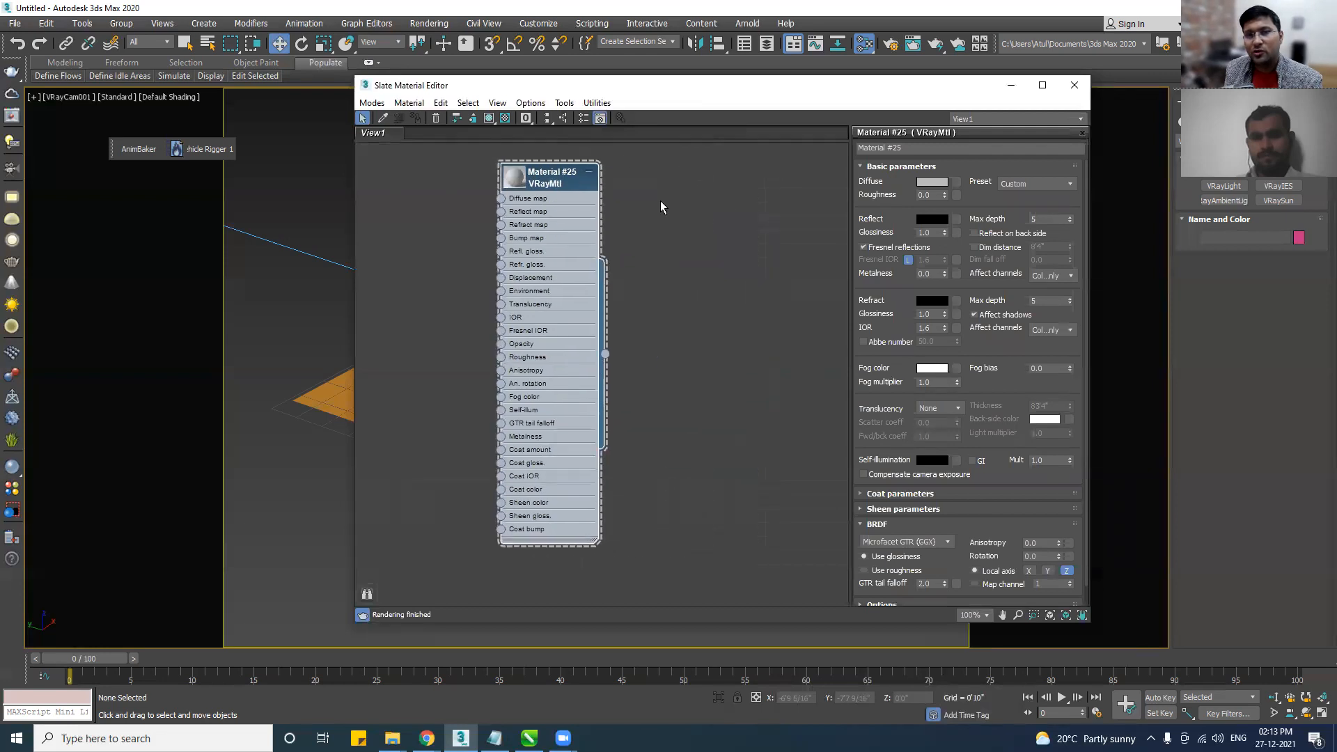
pyautogui.click(933, 181)
pyautogui.moveTo(410, 151); pyautogui.dragTo(403, 90)
pyautogui.click(515, 213)
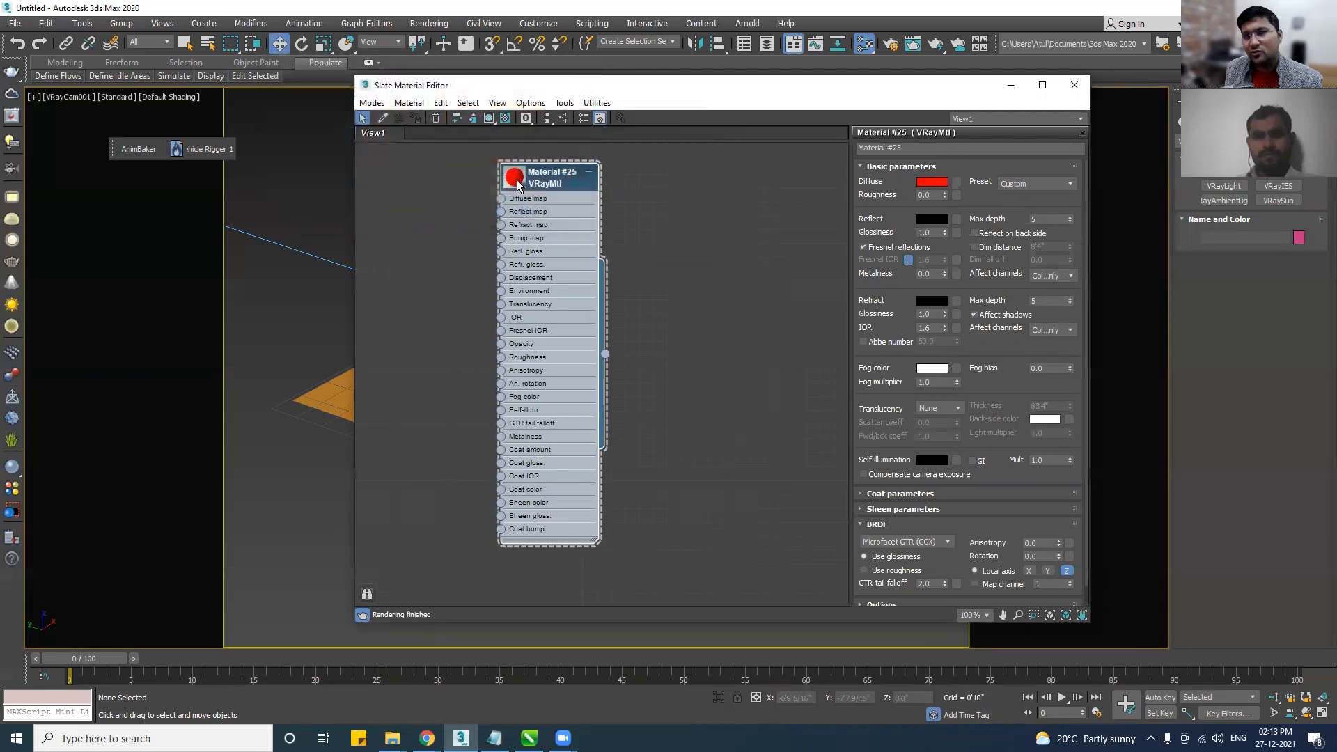
# Connect a Bitmap using the wood planks image from the Desktop's texture folder to the VRayMtl's Diffuse map input.
pyautogui.moveTo(547, 181); pyautogui.dragTo(457, 270)
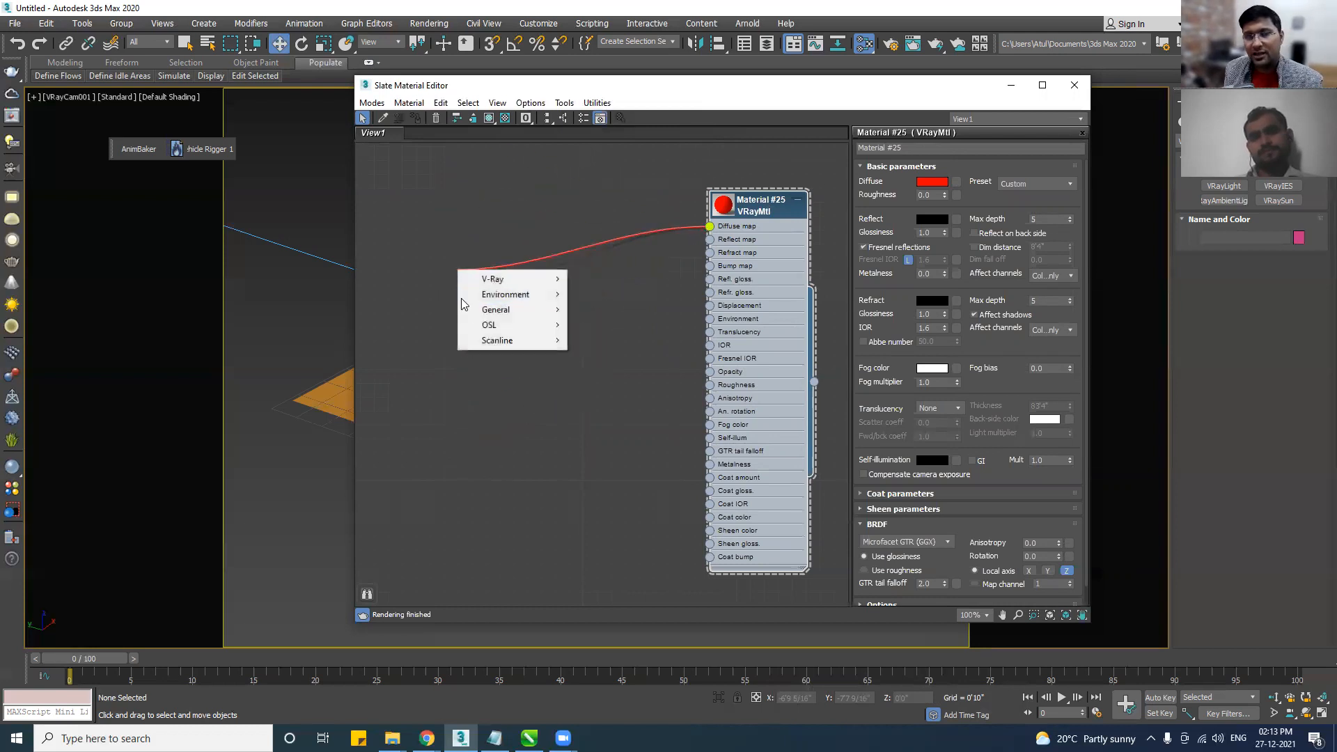
pyautogui.moveTo(536, 311)
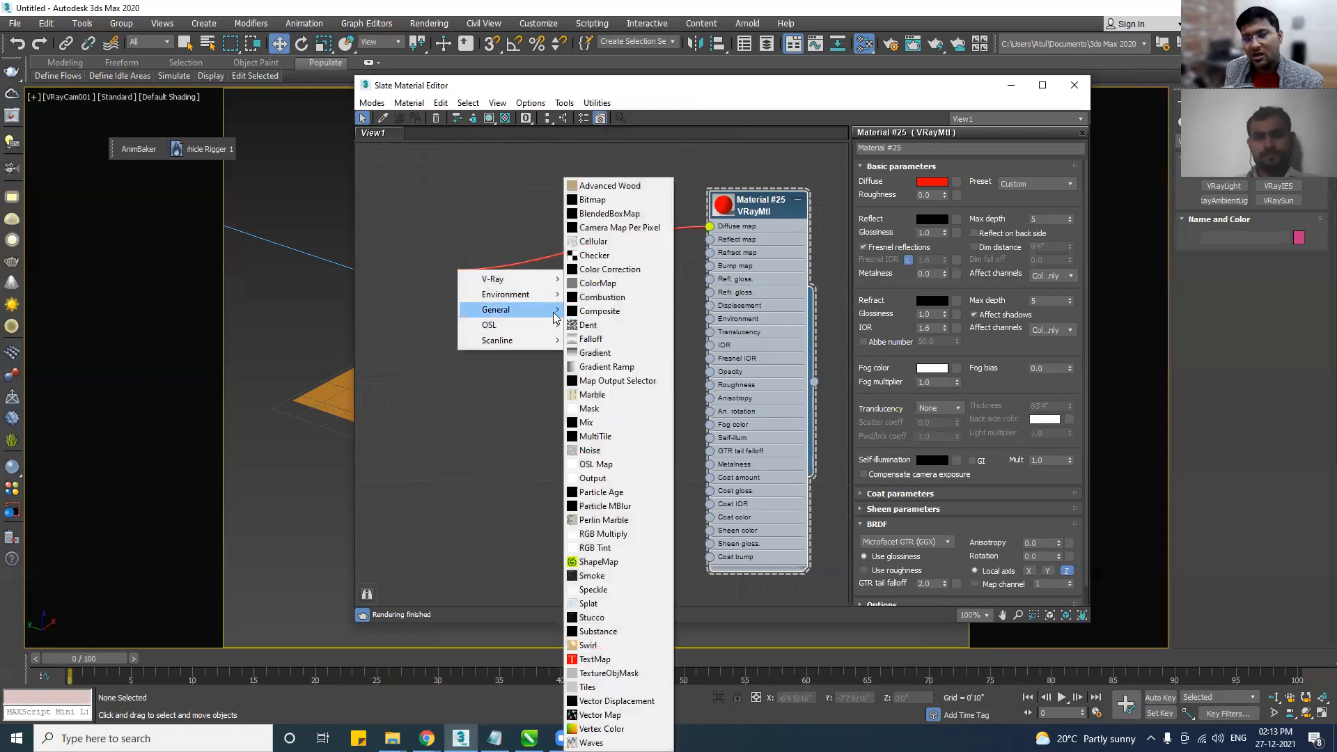
pyautogui.click(636, 203)
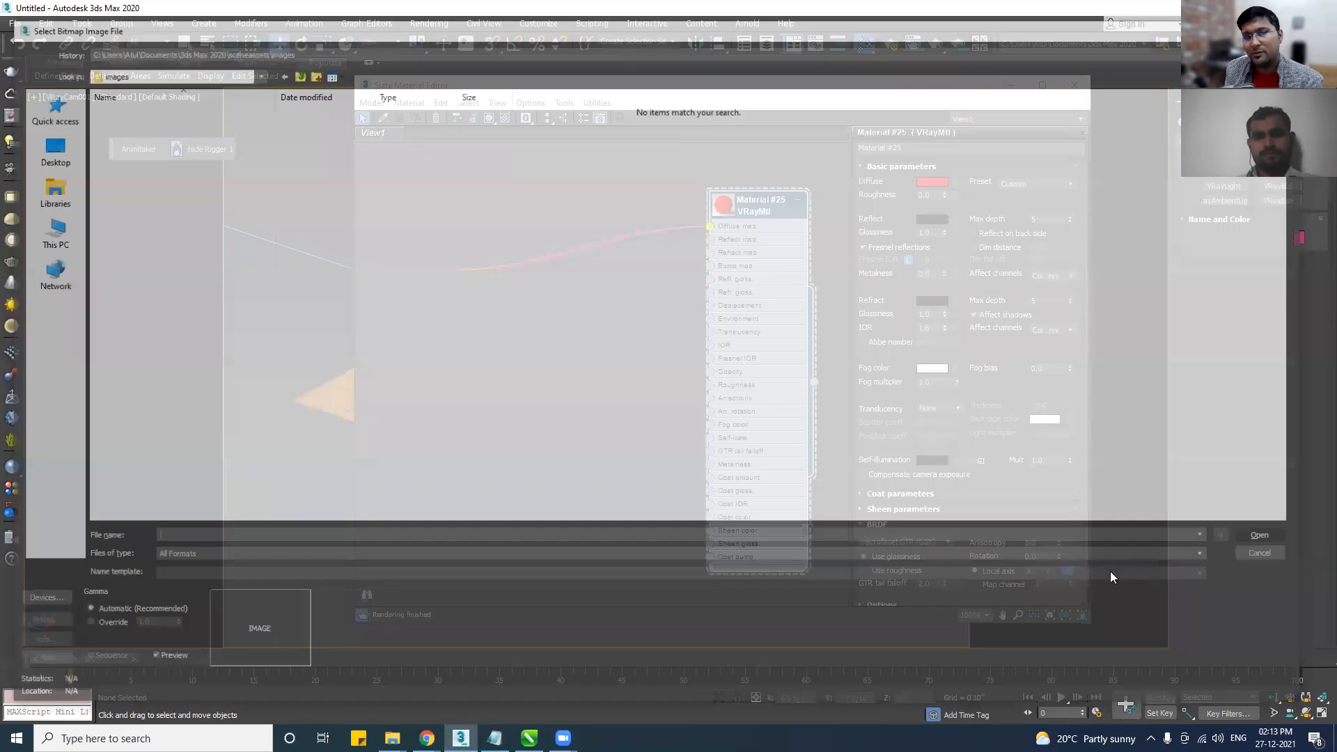
pyautogui.click(47, 149)
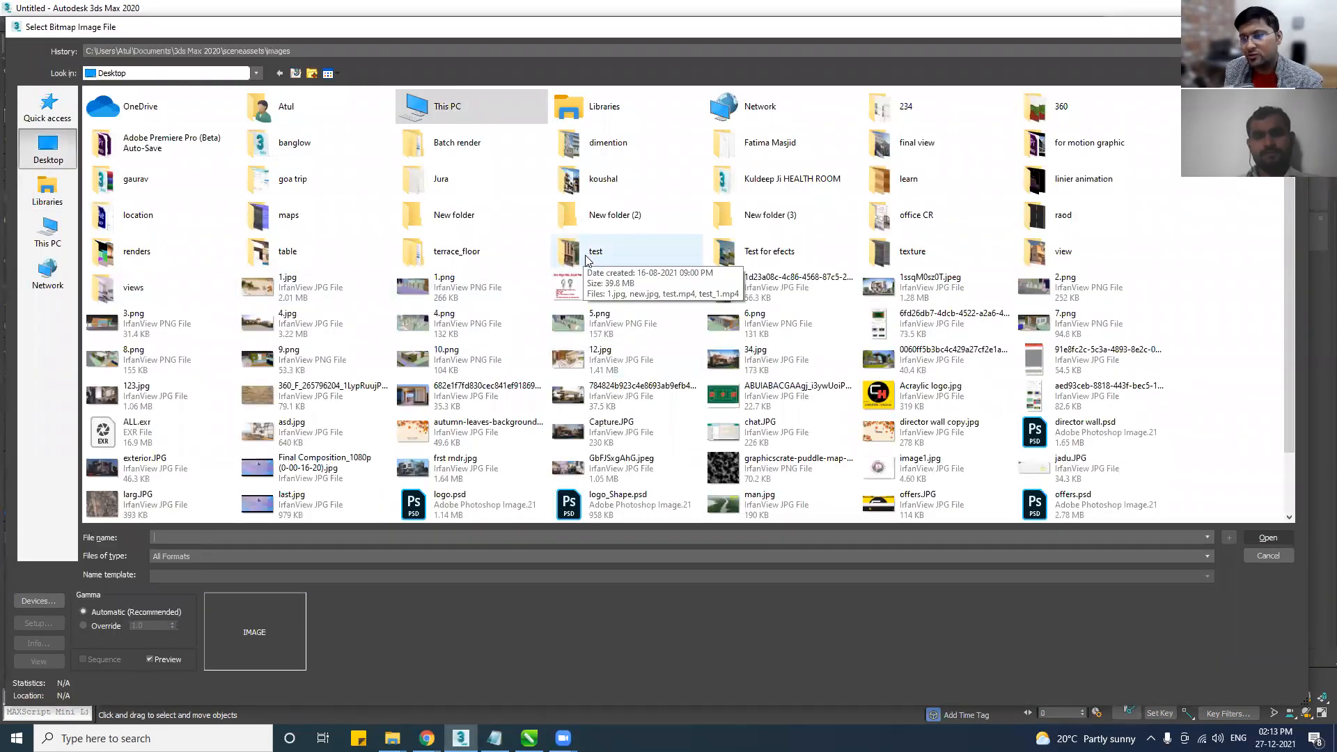
pyautogui.doubleClick(937, 249)
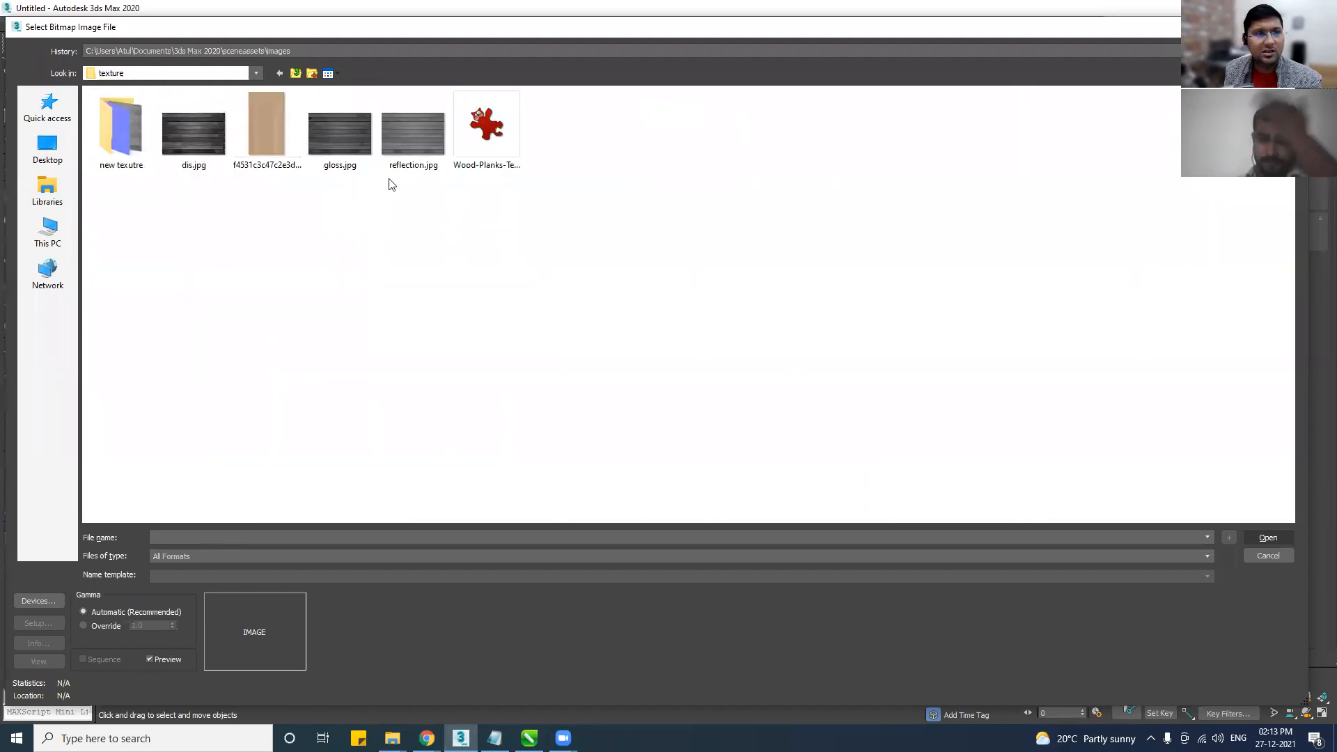
pyautogui.doubleClick(479, 150)
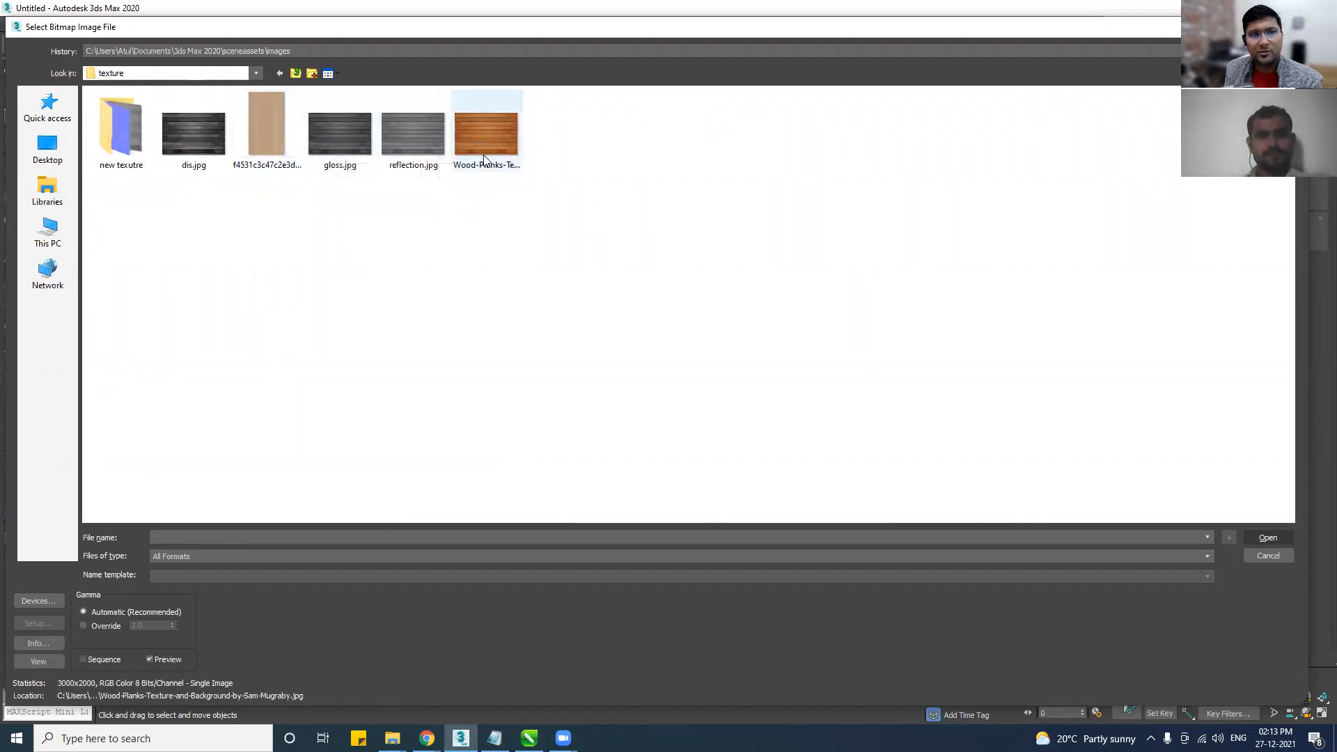
pyautogui.moveTo(421, 257); pyautogui.dragTo(554, 294)
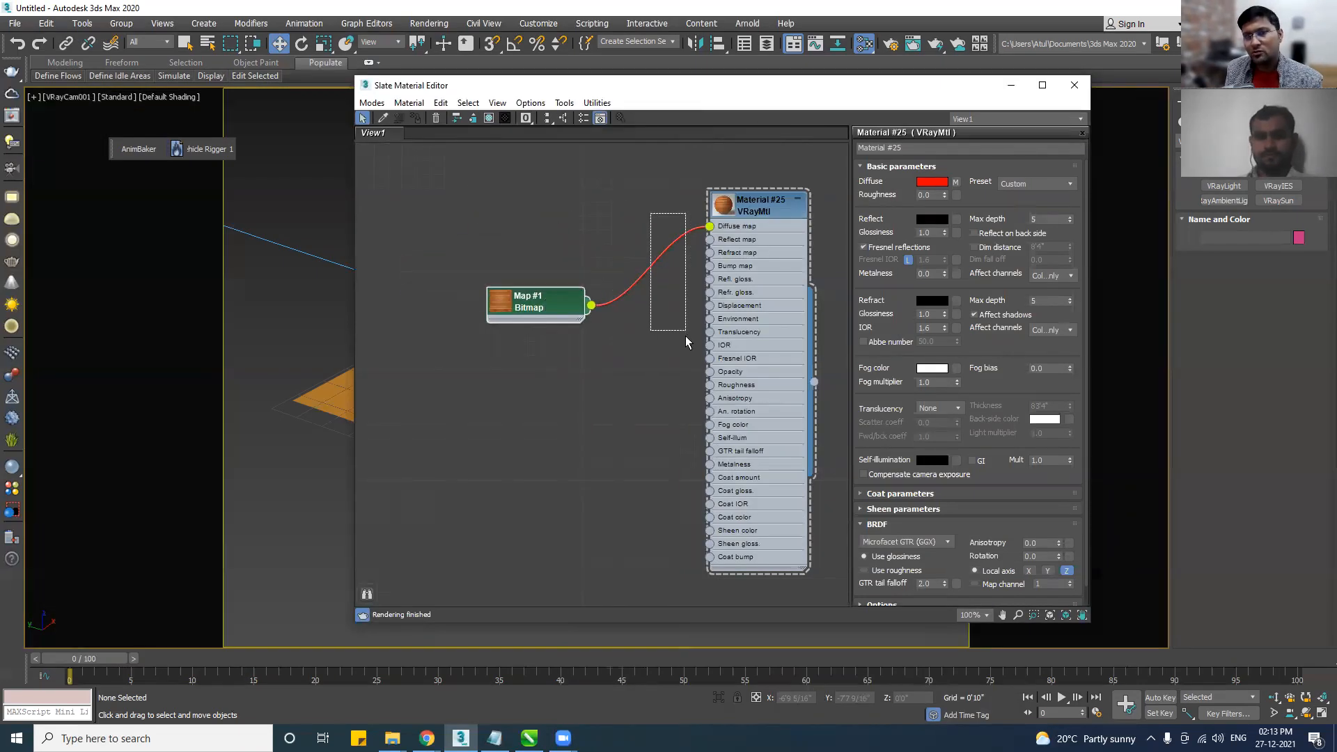
# Delete the Diffuse map connection and the Bitmap node.
pyautogui.moveTo(685, 337); pyautogui.dragTo(683, 337)
pyautogui.press('Delete')
pyautogui.press('Delete')
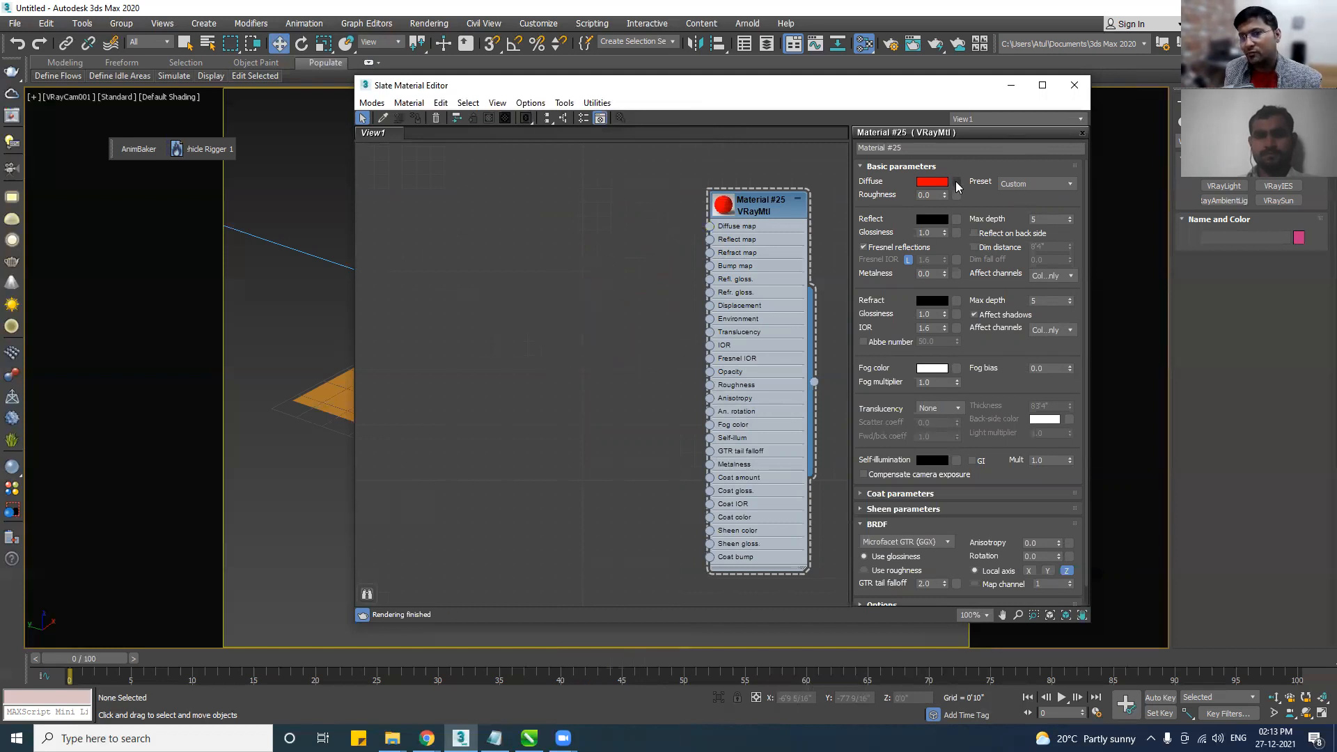
# Load the wood planks image as a Bitmap from the VRayMtl's Diffuse parameter, and delete the Bitmap node again.
pyautogui.click(956, 185)
pyautogui.click(279, 124)
pyautogui.click(264, 124)
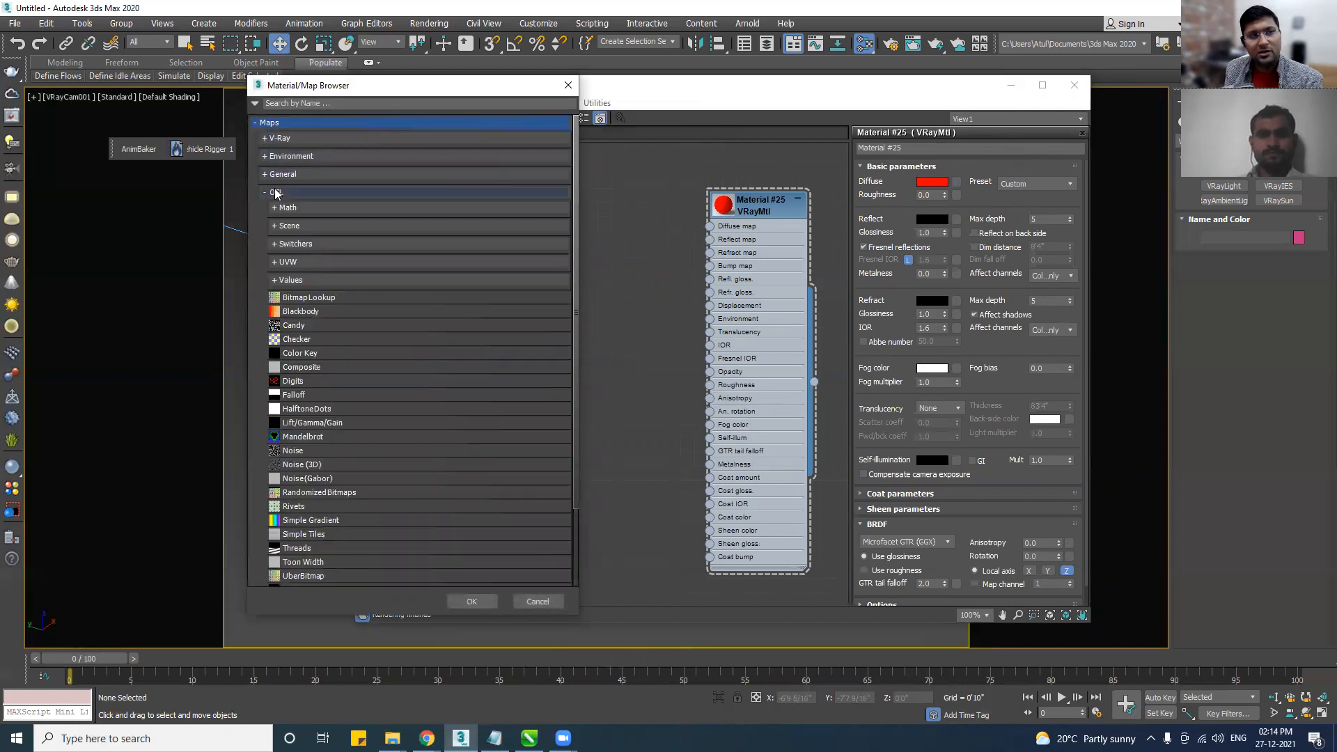
pyautogui.click(275, 174)
pyautogui.doubleClick(292, 202)
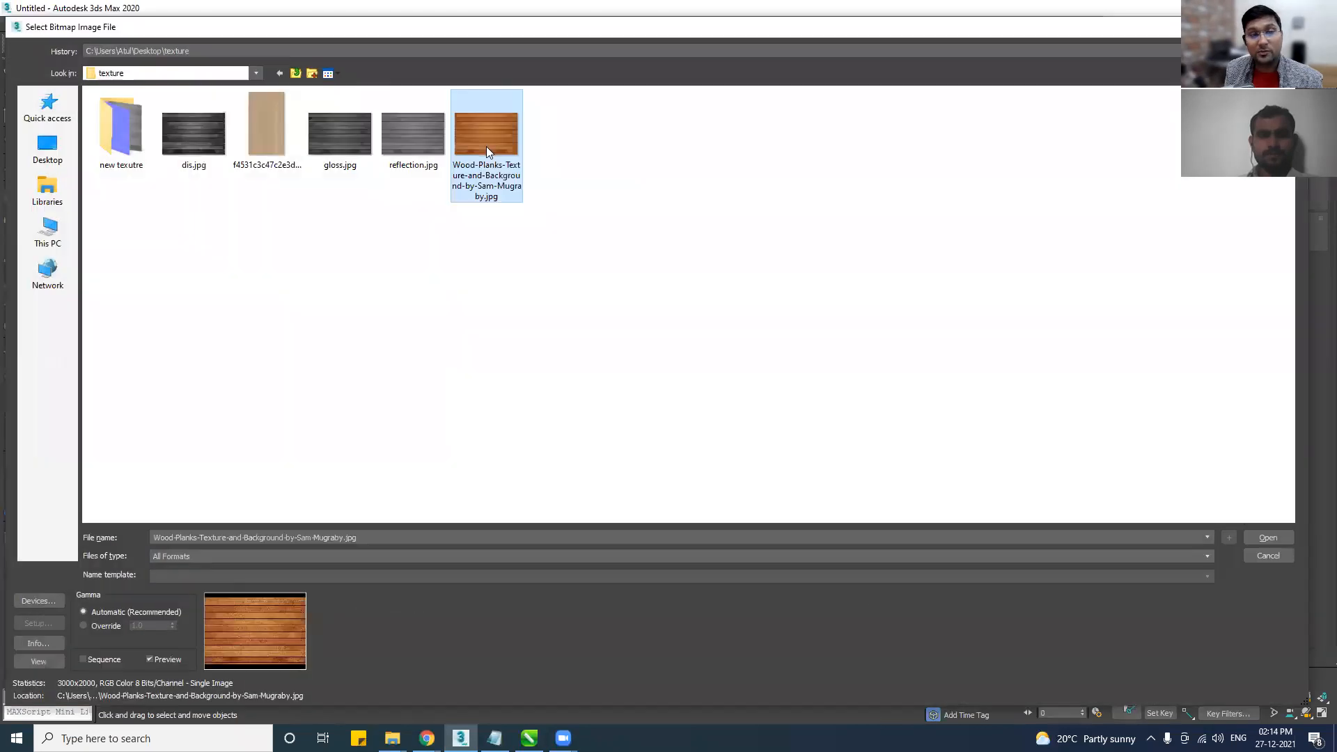
pyautogui.doubleClick(487, 149)
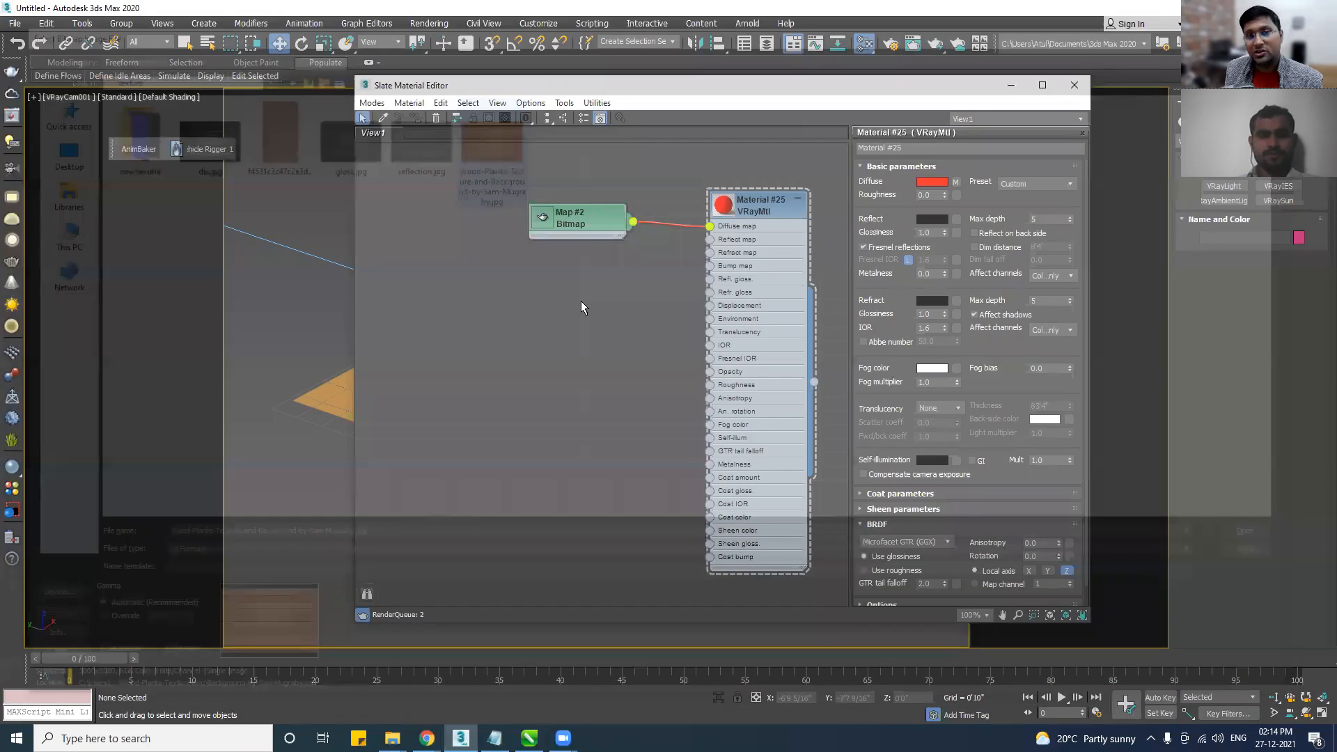
pyautogui.moveTo(583, 233); pyautogui.dragTo(579, 316)
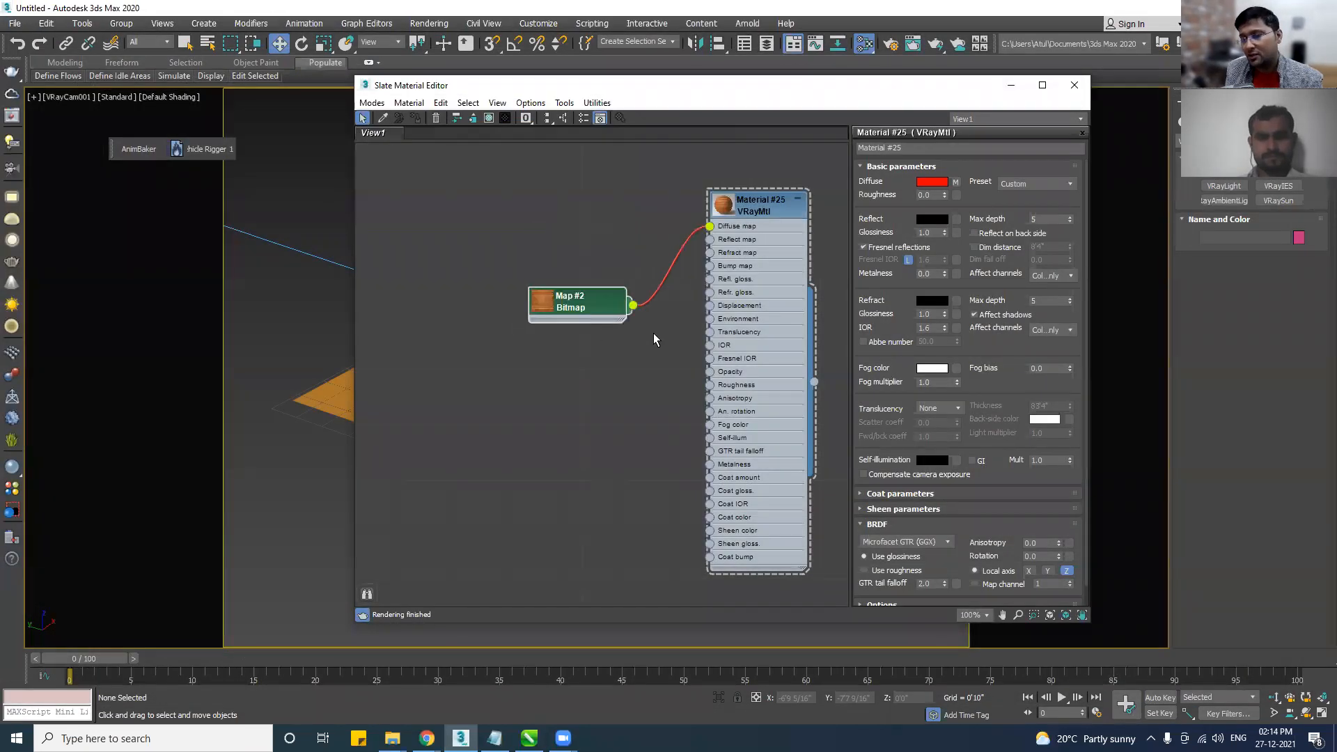
pyautogui.moveTo(584, 225); pyautogui.dragTo(656, 362)
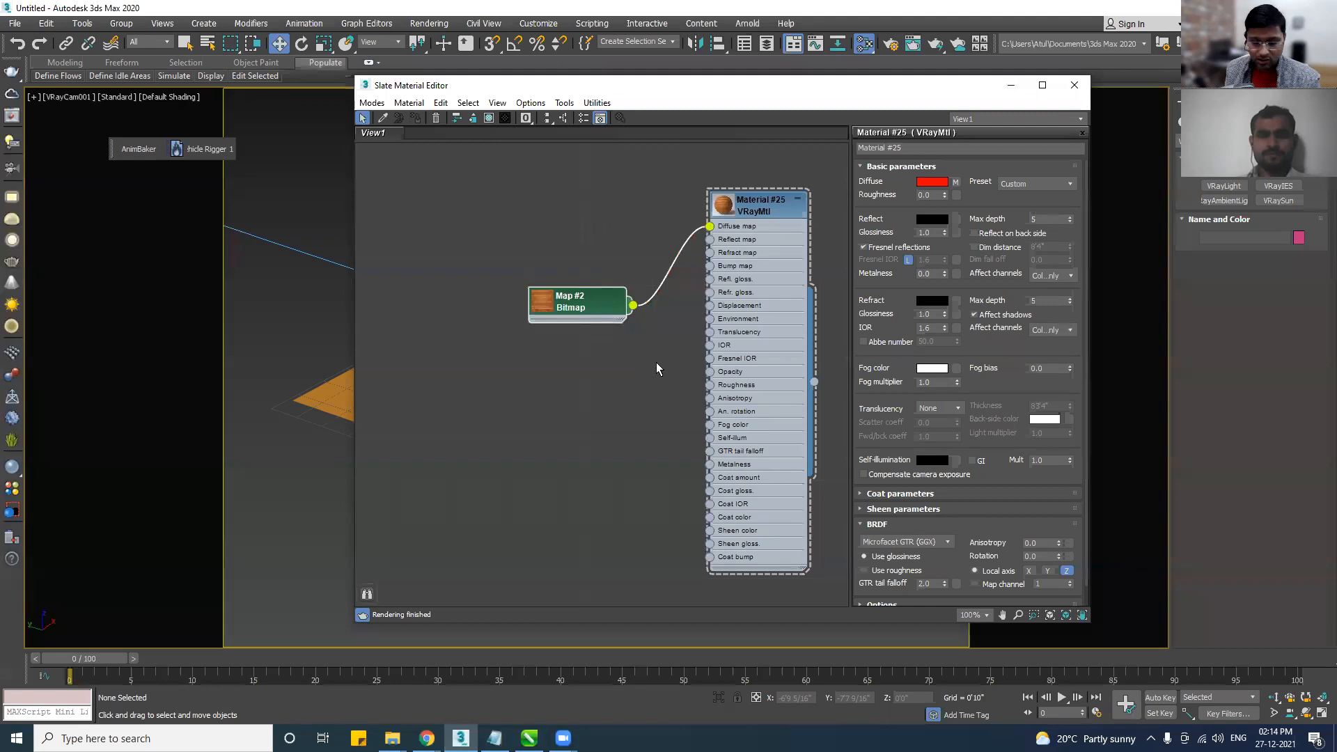
pyautogui.press('Delete')
# Connect a Bitmap with the wood planks image to the VRayMtl's Diffuse map input and place its node level with the material.
pyautogui.moveTo(710, 227); pyautogui.dragTo(572, 287)
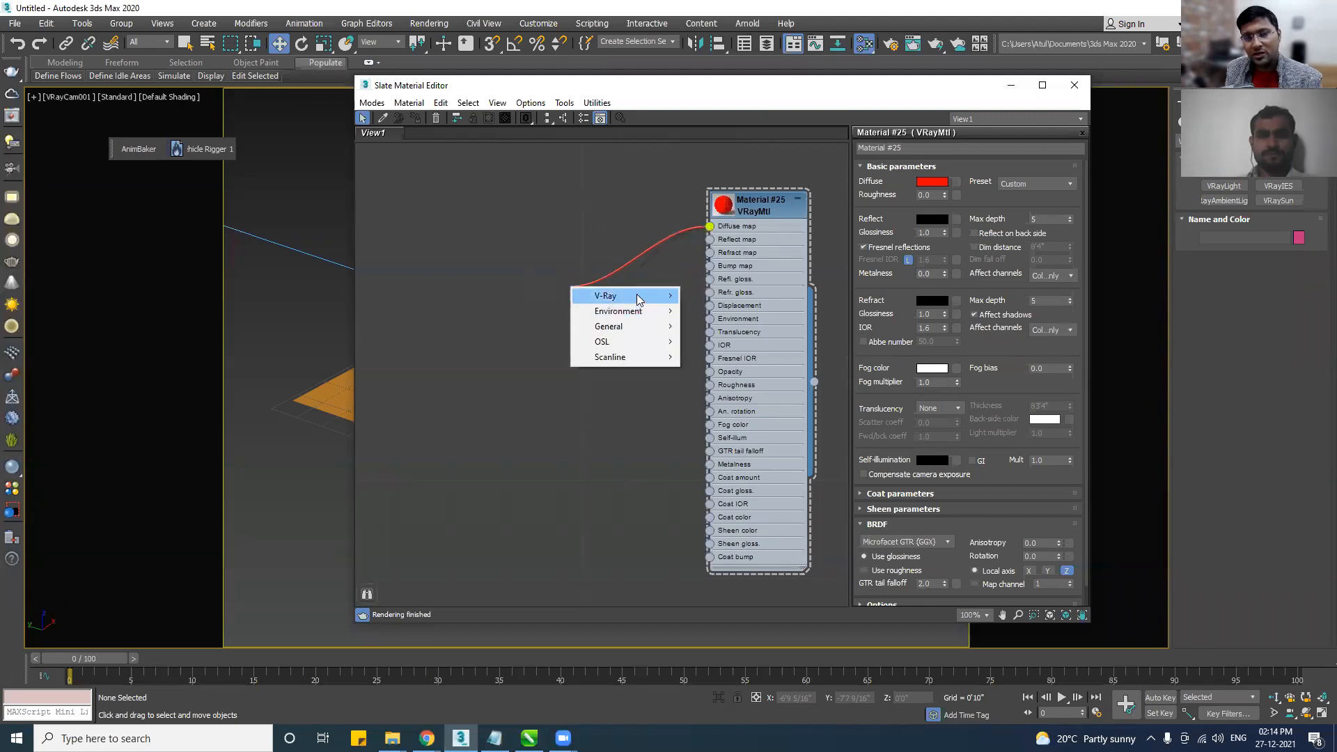
pyautogui.moveTo(635, 295)
pyautogui.moveTo(644, 327)
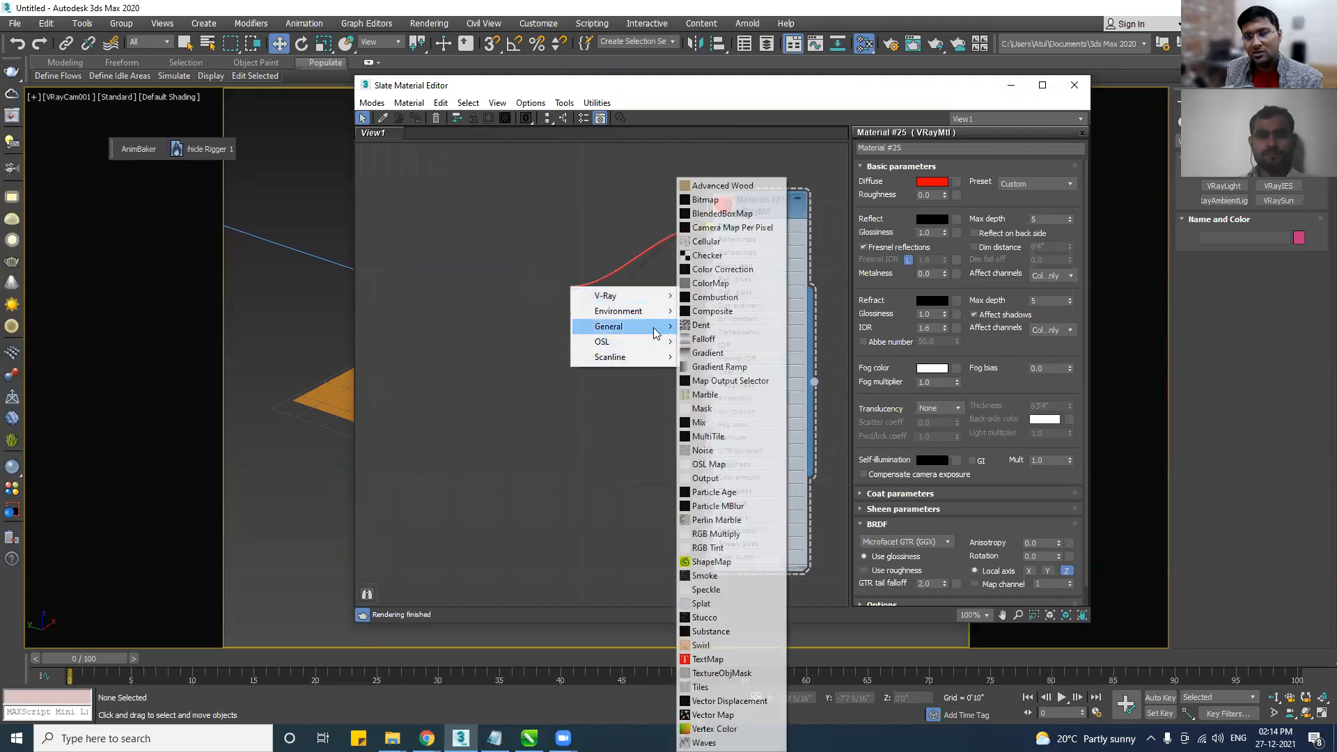
pyautogui.click(706, 200)
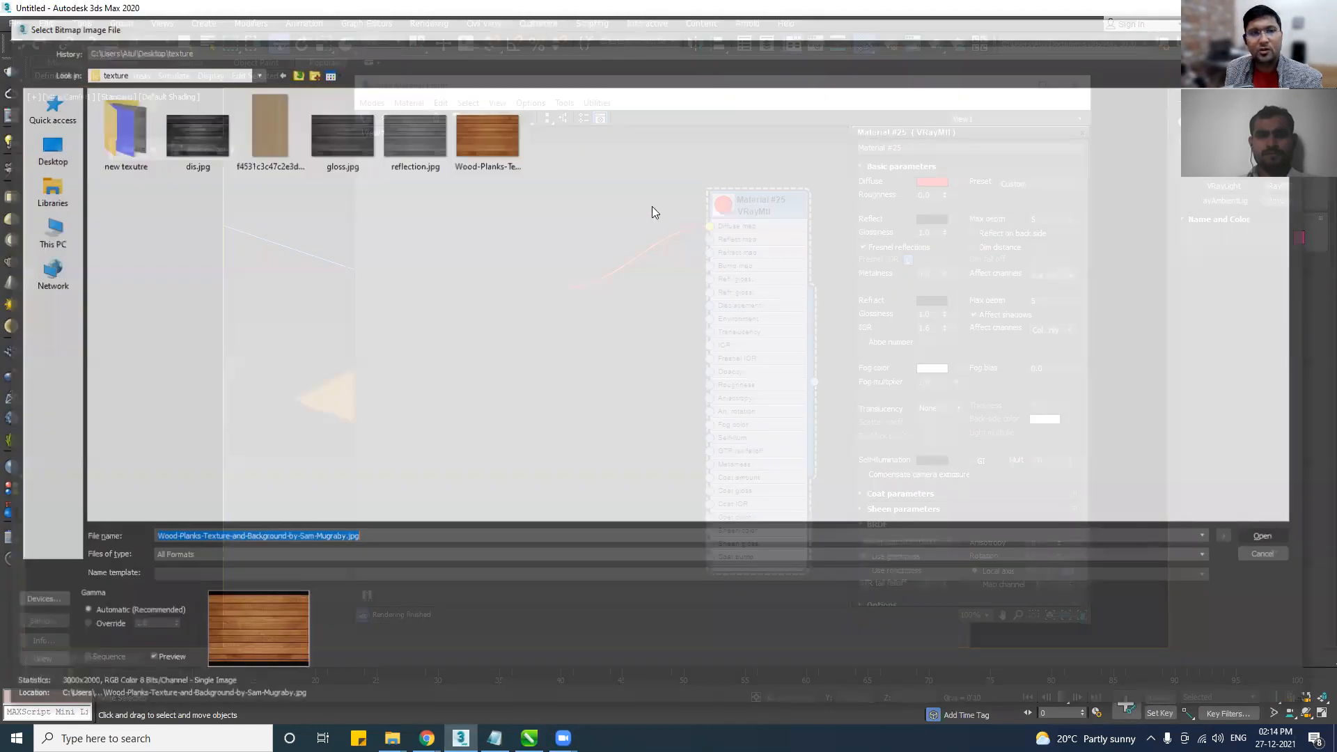
pyautogui.moveTo(572, 281); pyautogui.dragTo(572, 179)
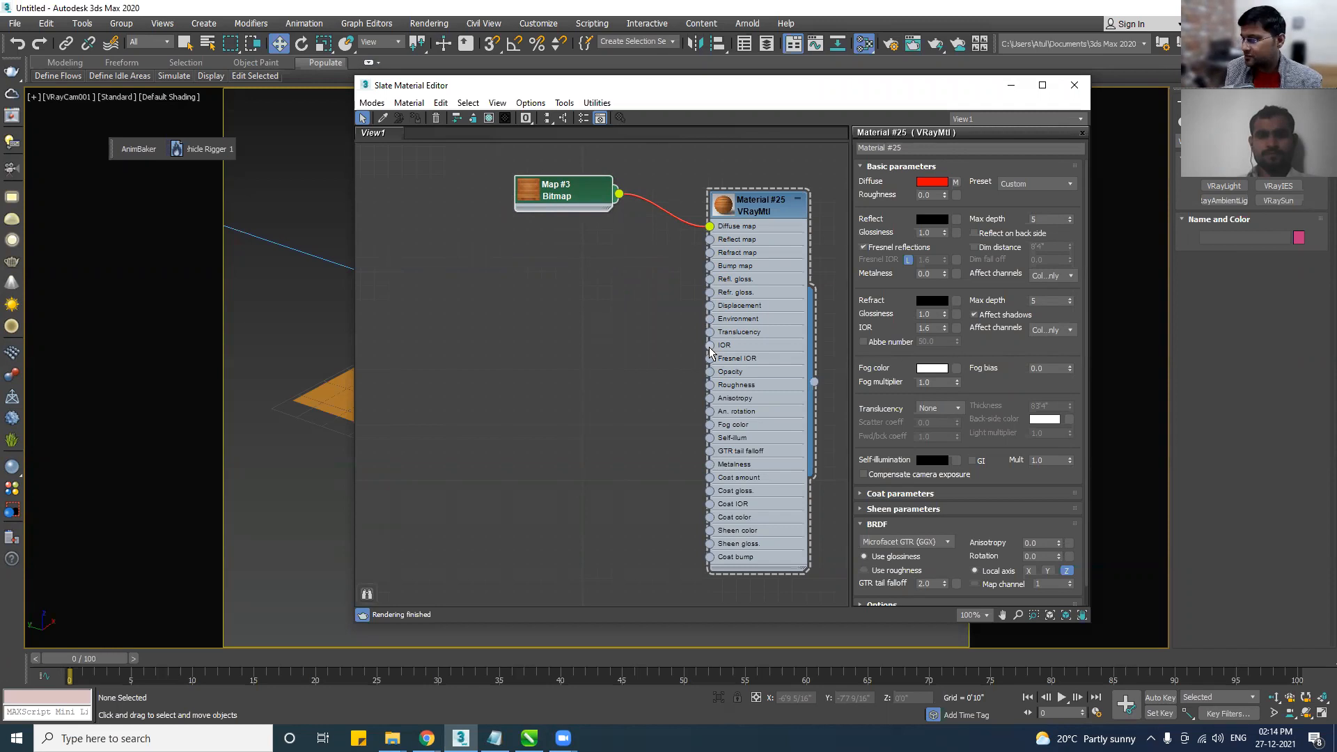
# Duplicate the Bitmap node four times and connect the copies to the Refract map, Refl. gloss., Environment and Fog color inputs.
pyautogui.keyDown('shift'); pyautogui.moveTo(578, 198); pyautogui.dragTo(709, 424); pyautogui.keyUp('shift')
pyautogui.moveTo(619, 375); pyautogui.dragTo(709, 318)
pyautogui.moveTo(619, 319); pyautogui.dragTo(709, 279)
pyautogui.moveTo(619, 250); pyautogui.dragTo(709, 252)
pyautogui.moveTo(521, 517); pyautogui.dragTo(638, 148)
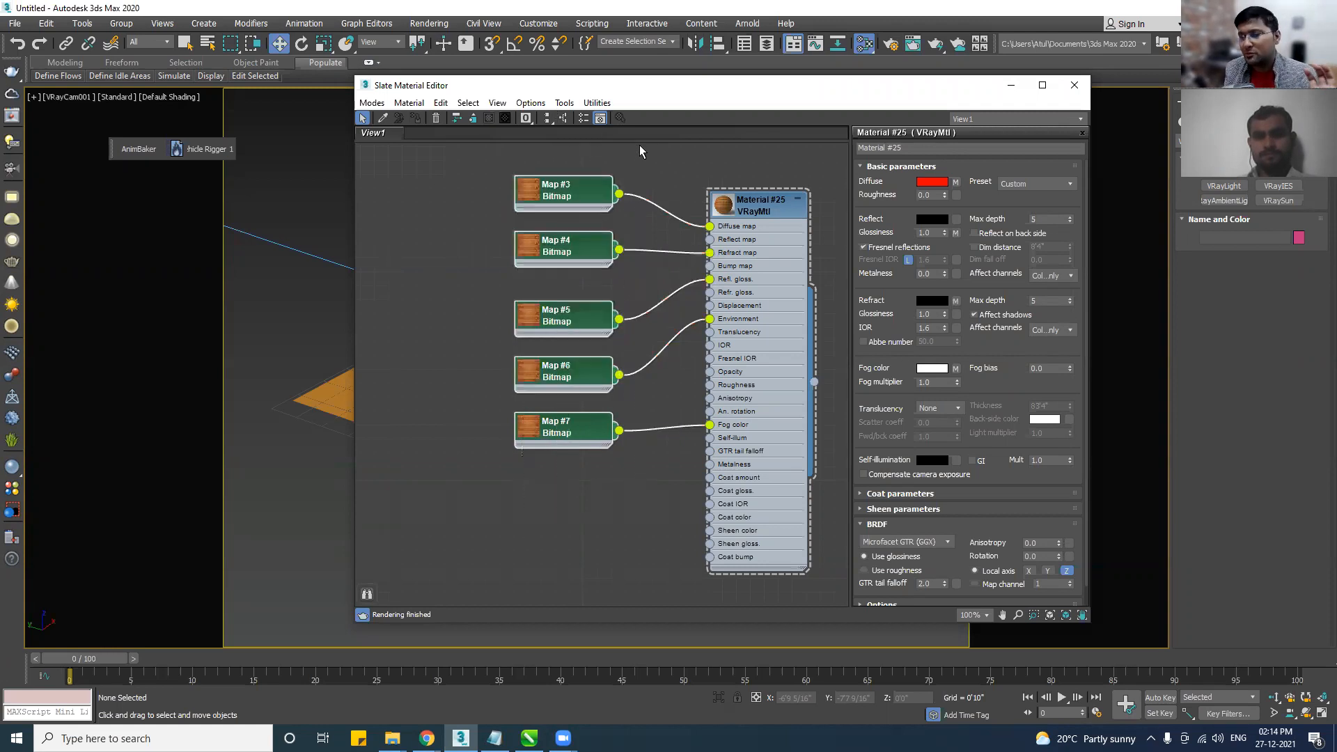
pyautogui.click(585, 493)
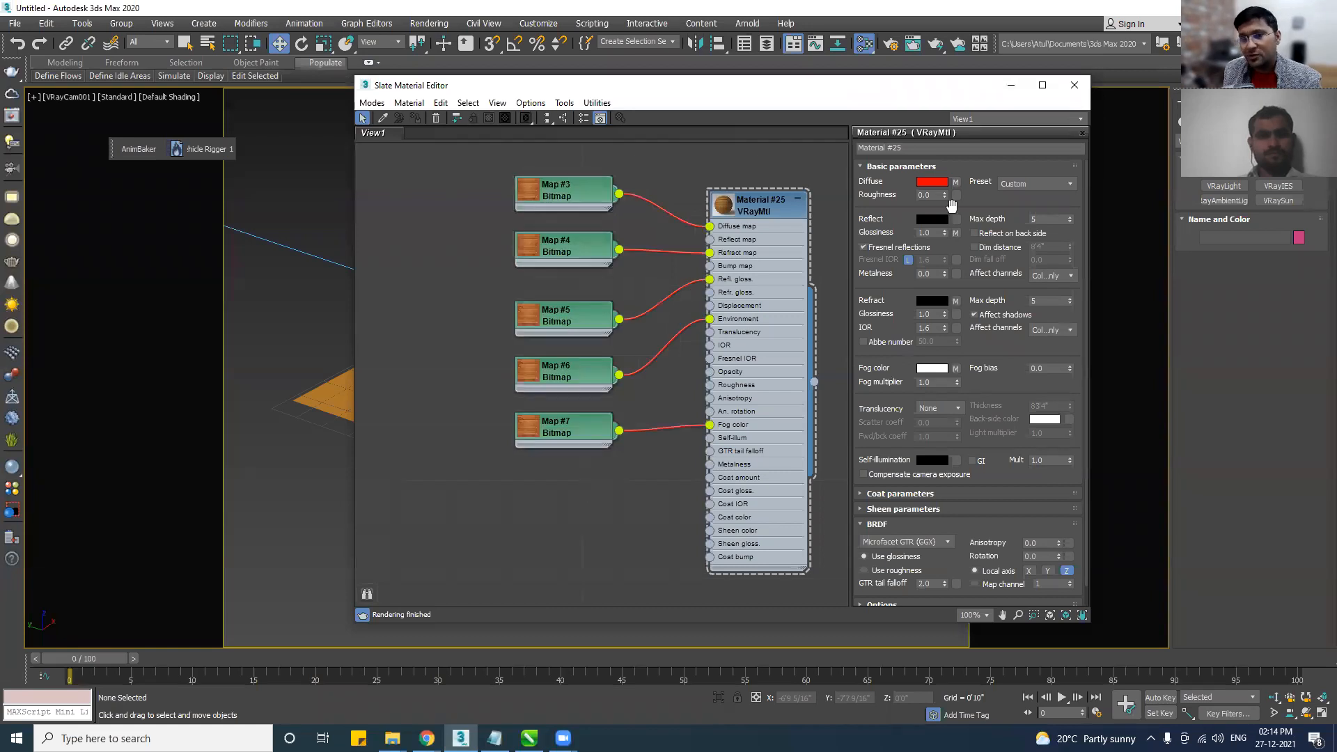
# Check the map choices for the Metalness slot, and delete the four duplicated Bitmap nodes.
pyautogui.scroll(-1, 968, 192)
pyautogui.scroll(1, 995, 362)
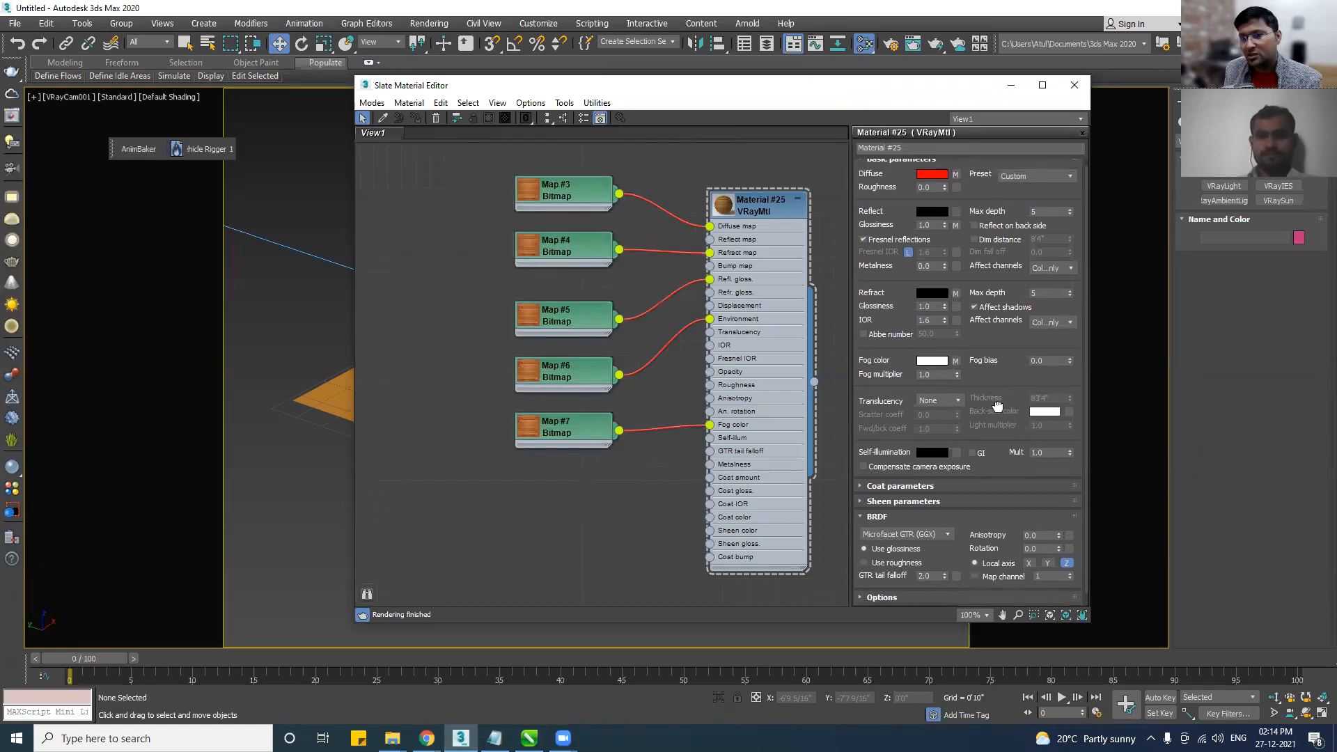
pyautogui.click(957, 273)
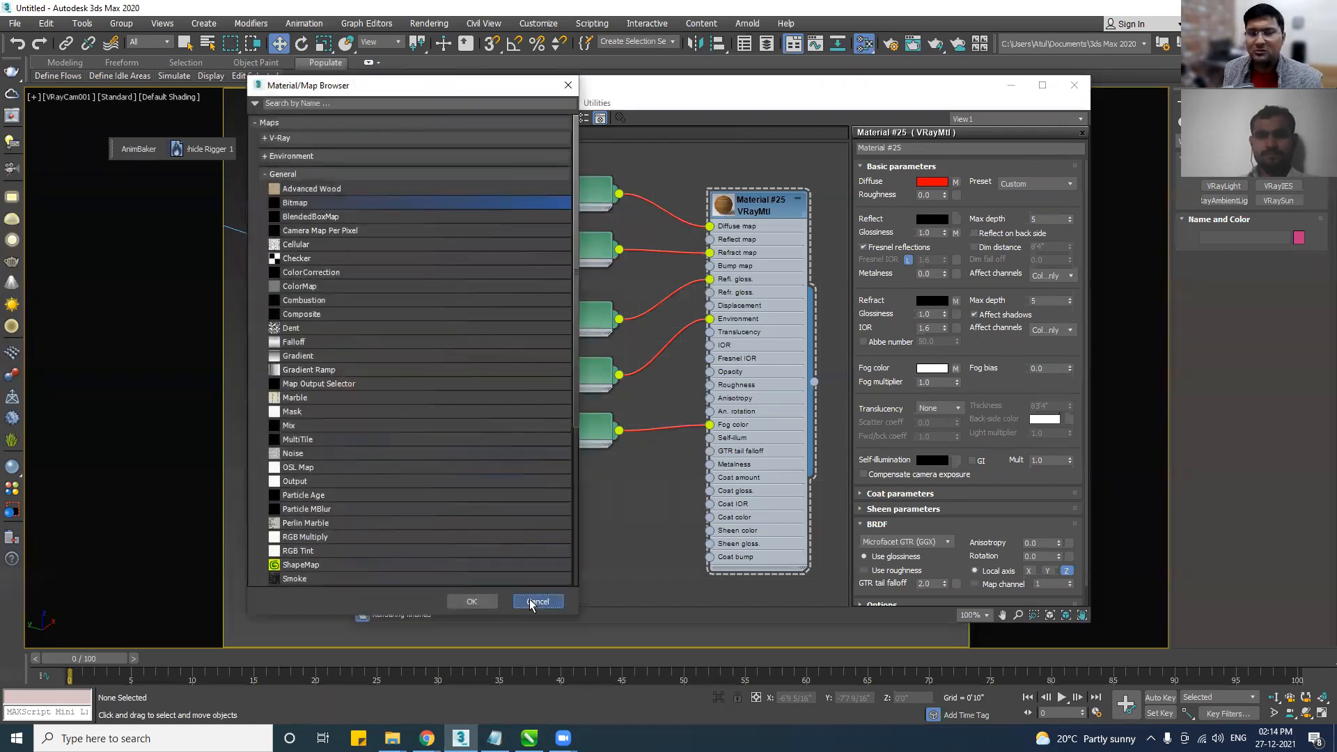
pyautogui.click(531, 601)
pyautogui.moveTo(533, 553); pyautogui.dragTo(647, 245)
pyautogui.press('Delete')
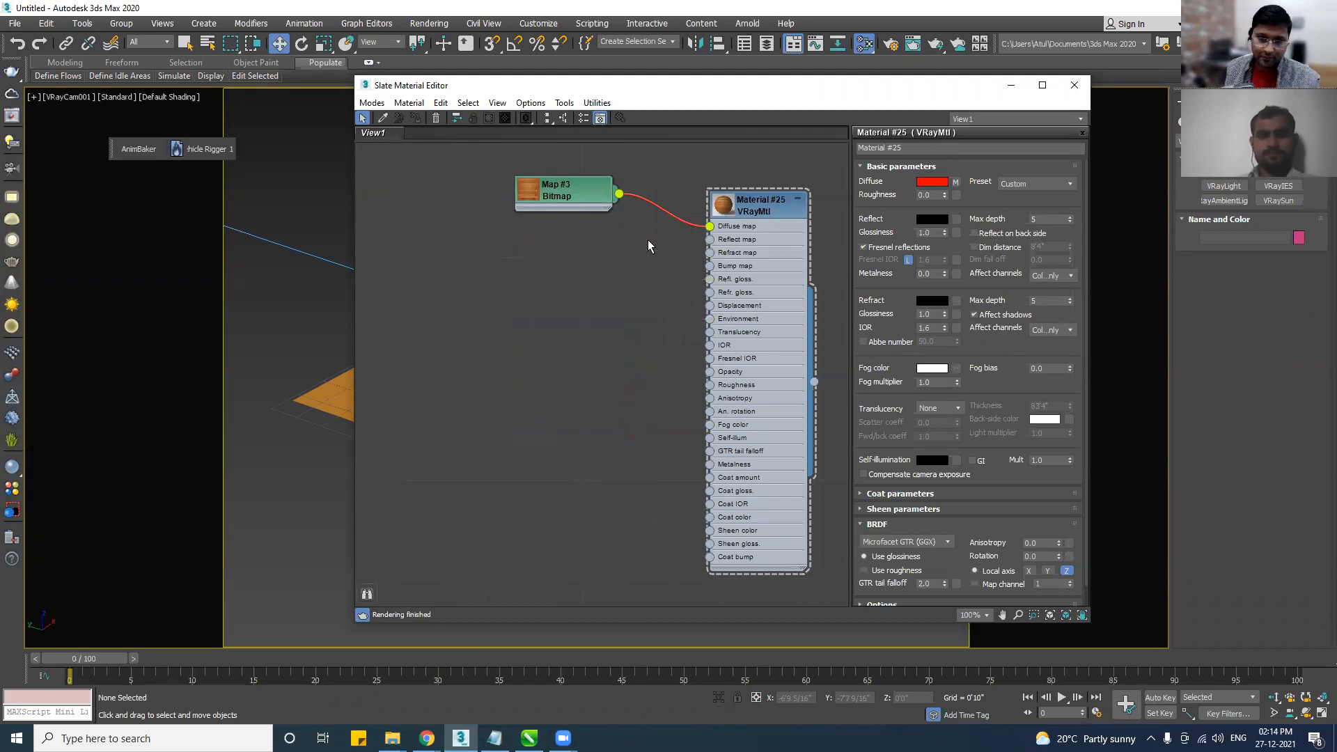
# Collapse the VRayMtl node beside its Bitmap and move the Slate Material Editor clear of the floor plane.
pyautogui.click(797, 198)
pyautogui.moveTo(753, 220); pyautogui.dragTo(738, 198)
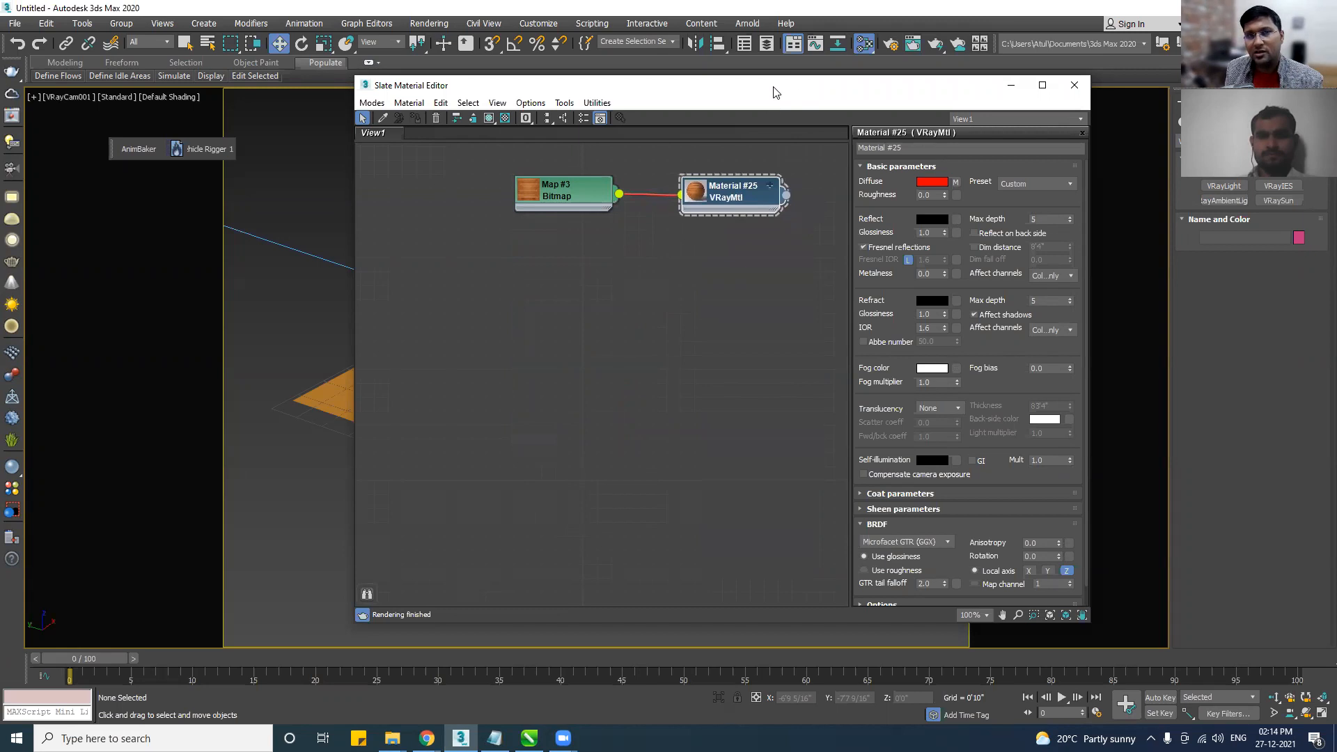
pyautogui.moveTo(775, 92); pyautogui.dragTo(1071, 114)
# Assign the wood VRayMtl to the floor plane and display its texture shaded in the viewport.
pyautogui.click(550, 432)
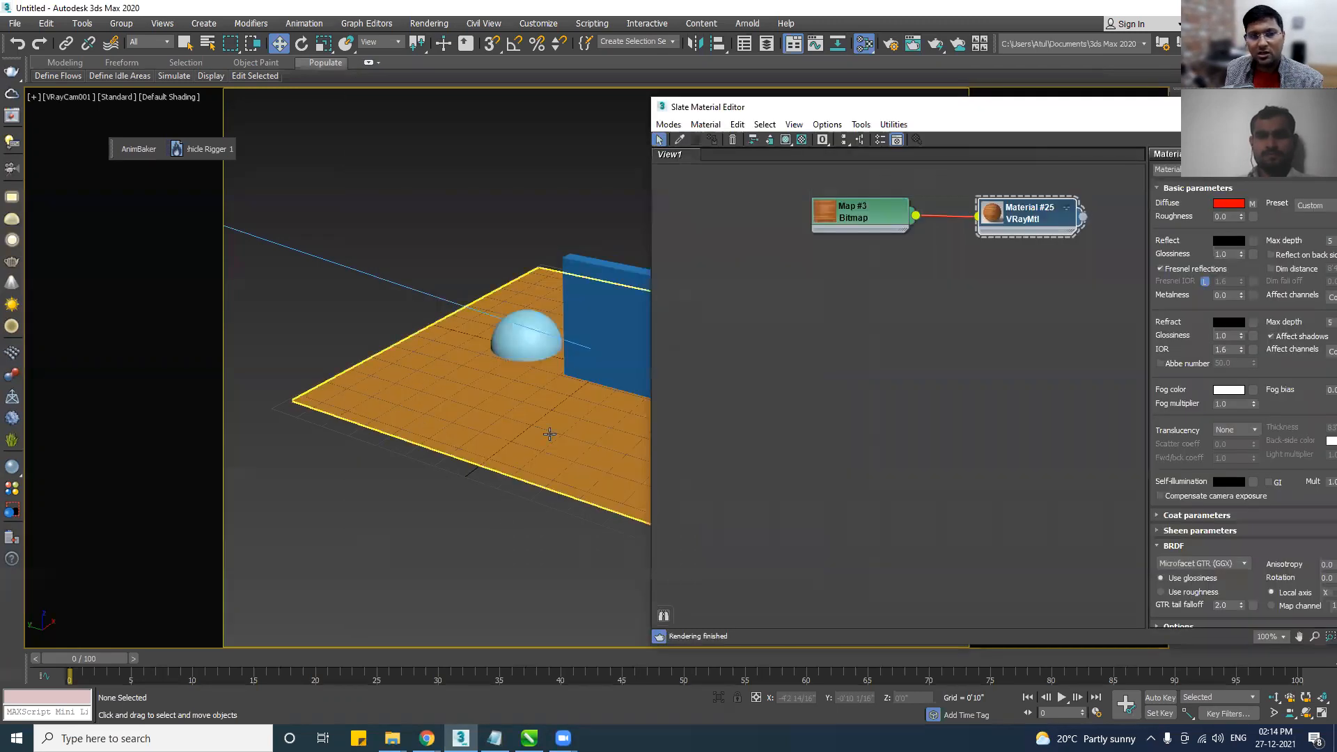
pyautogui.rightClick(1043, 219)
pyautogui.click(1097, 235)
pyautogui.rightClick(1031, 220)
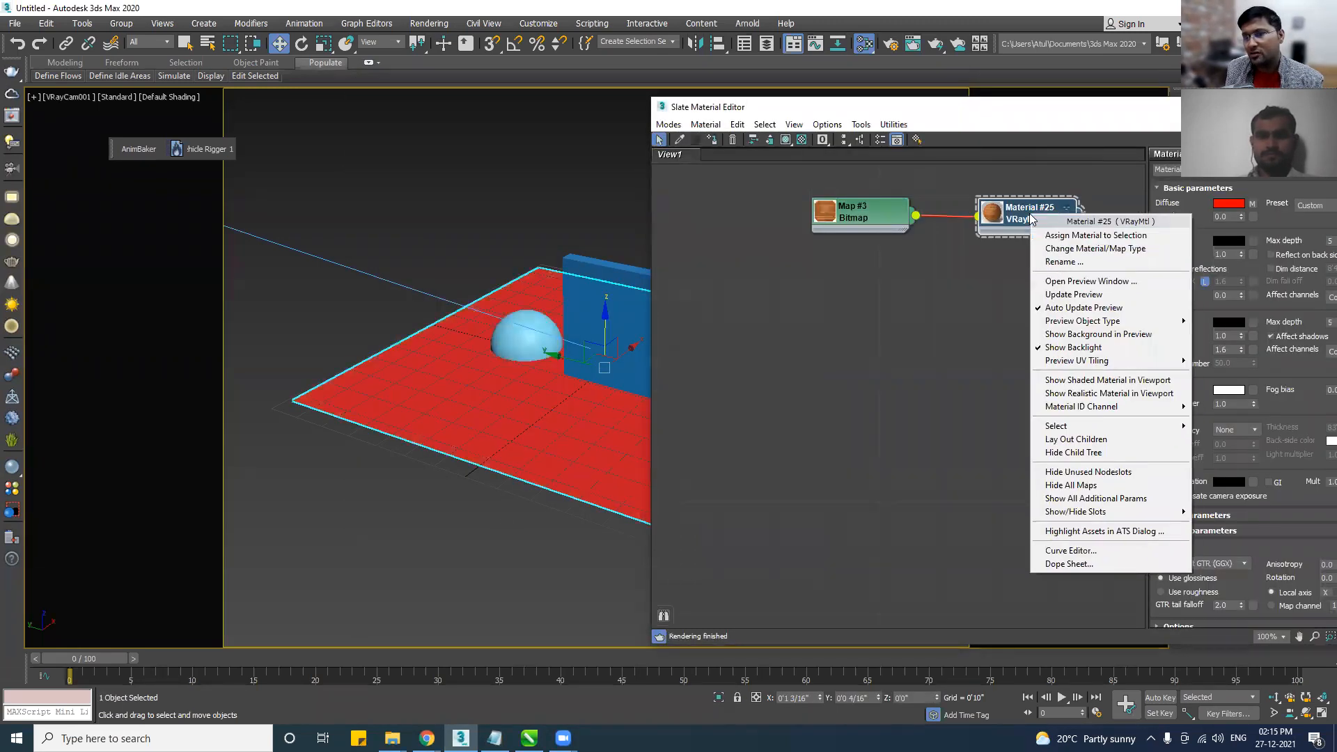
pyautogui.click(713, 145)
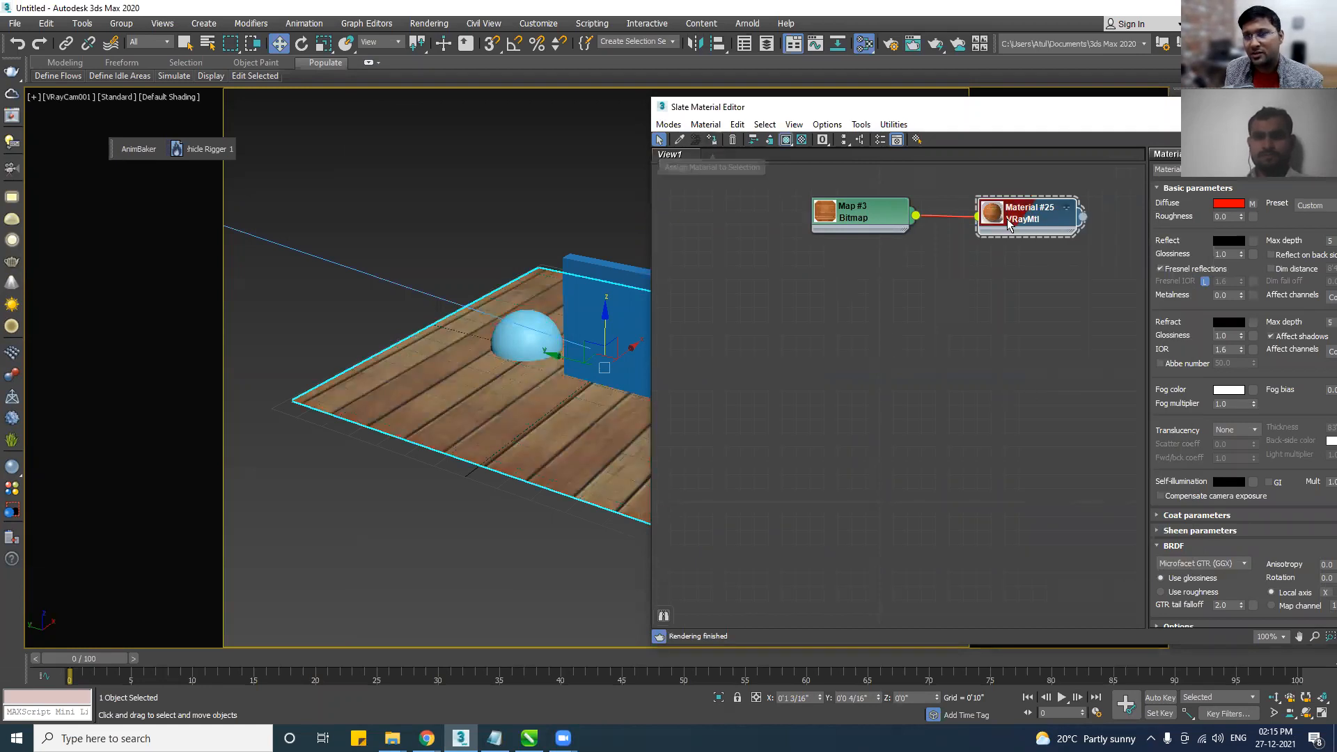
pyautogui.click(466, 512)
pyautogui.click(546, 441)
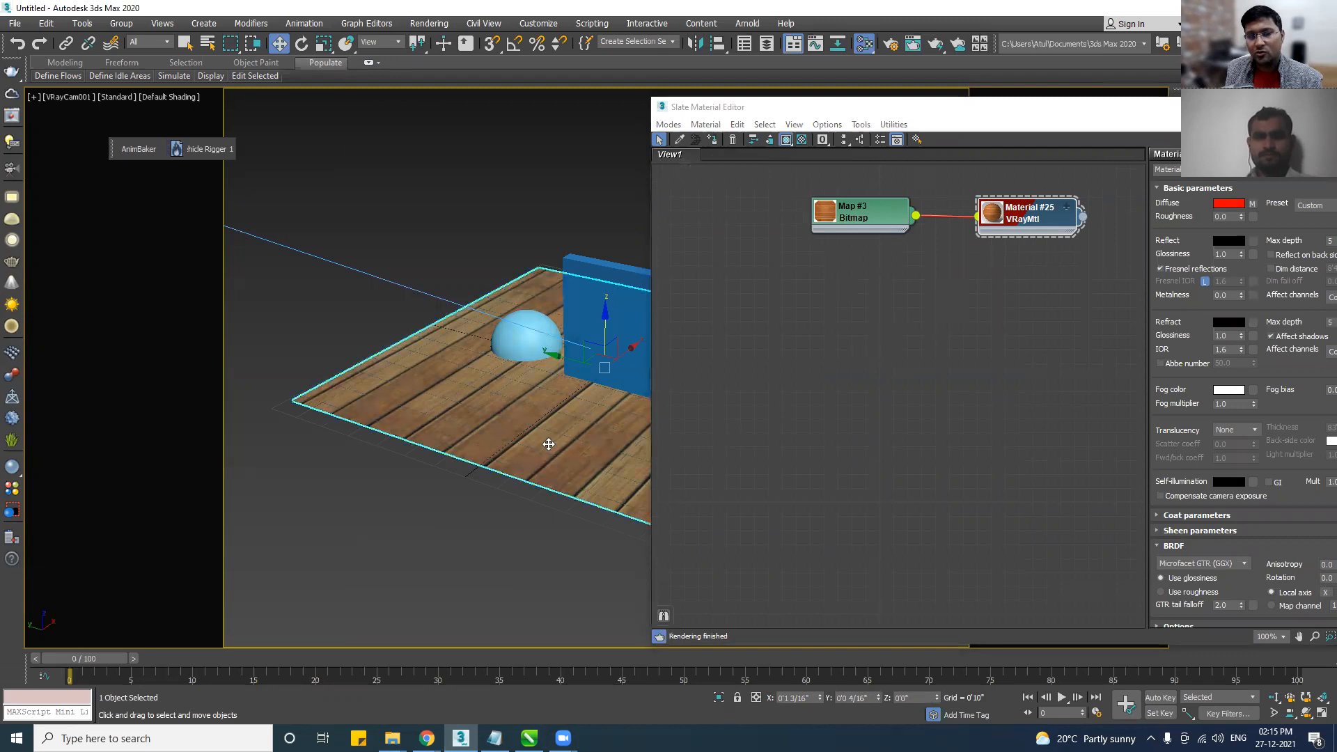
# Duplicate the wood VRayMtl with its Bitmap below the originals, and delete the copied Bitmap node.
pyautogui.moveTo(1078, 174); pyautogui.dragTo(847, 238)
pyautogui.keyDown('shift'); pyautogui.moveTo(1031, 217); pyautogui.dragTo(1017, 343); pyautogui.keyUp('shift')
pyautogui.click(995, 444)
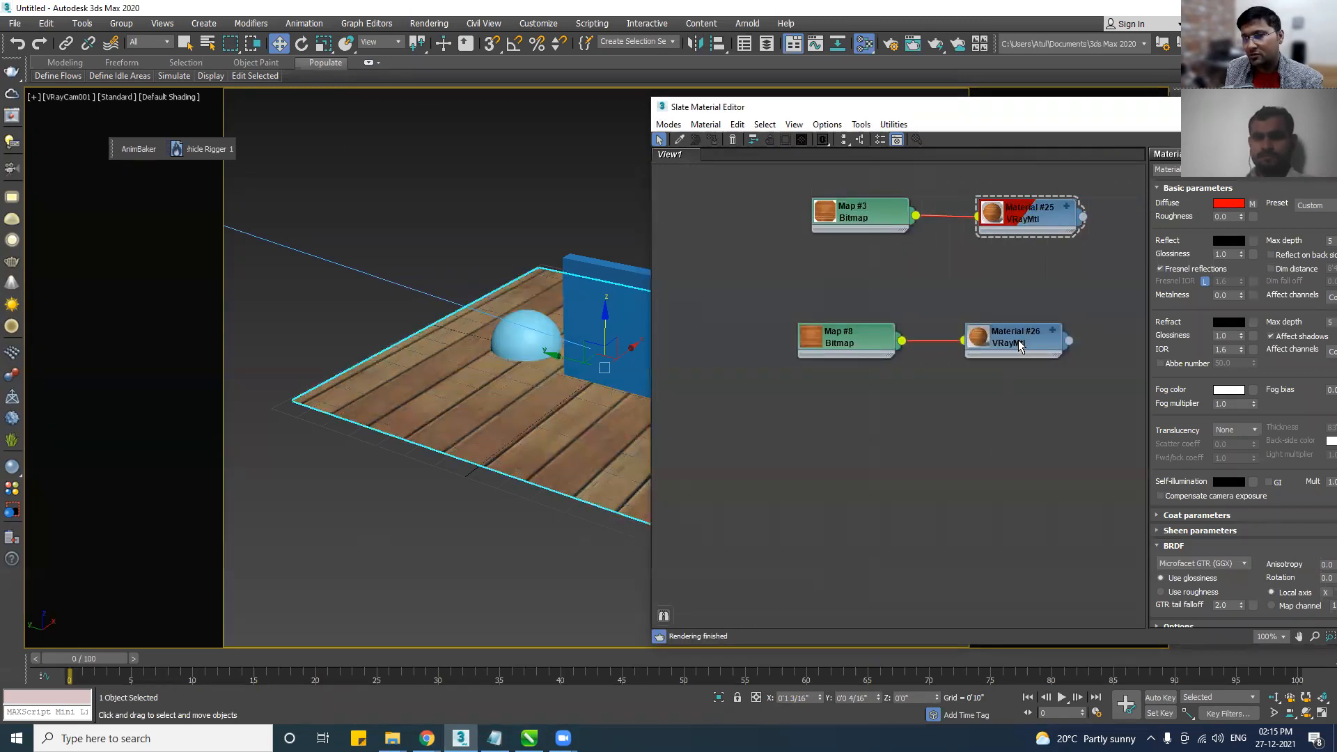
pyautogui.moveTo(866, 334); pyautogui.dragTo(824, 390)
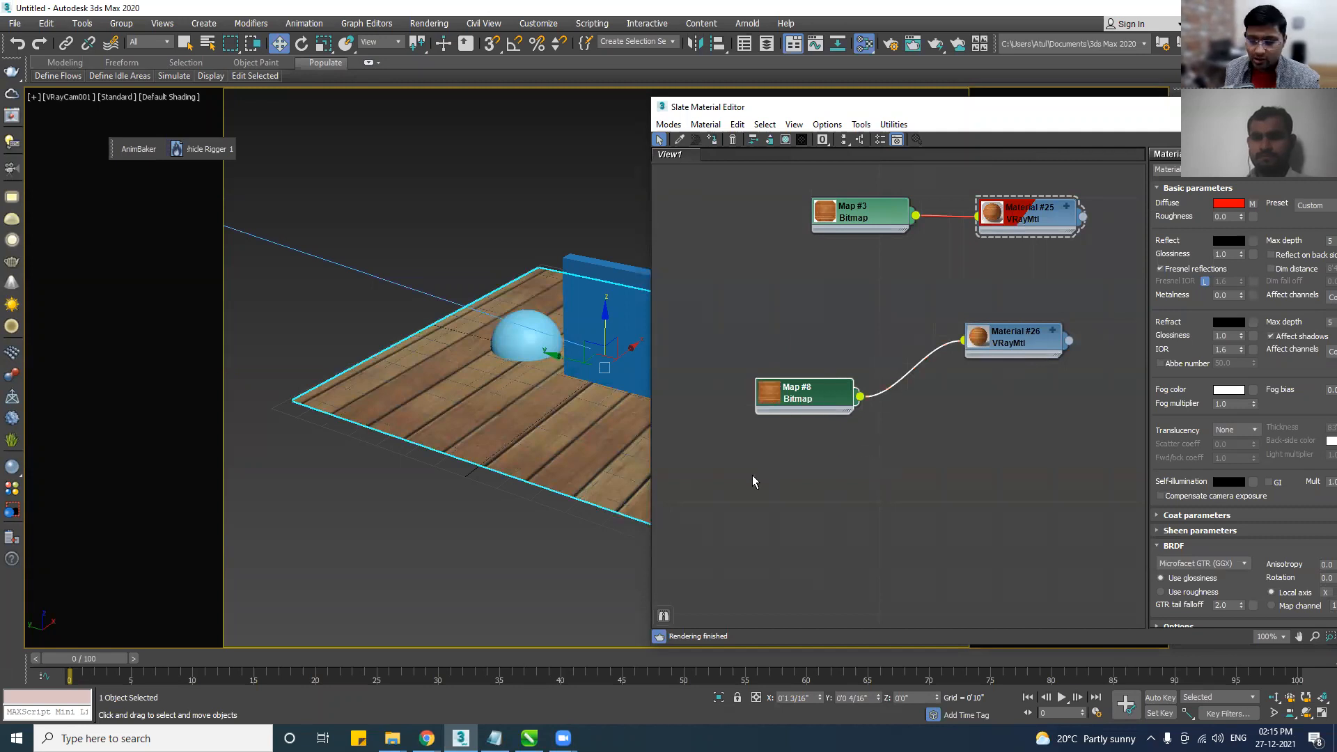
pyautogui.press('Delete')
pyautogui.click(1006, 355)
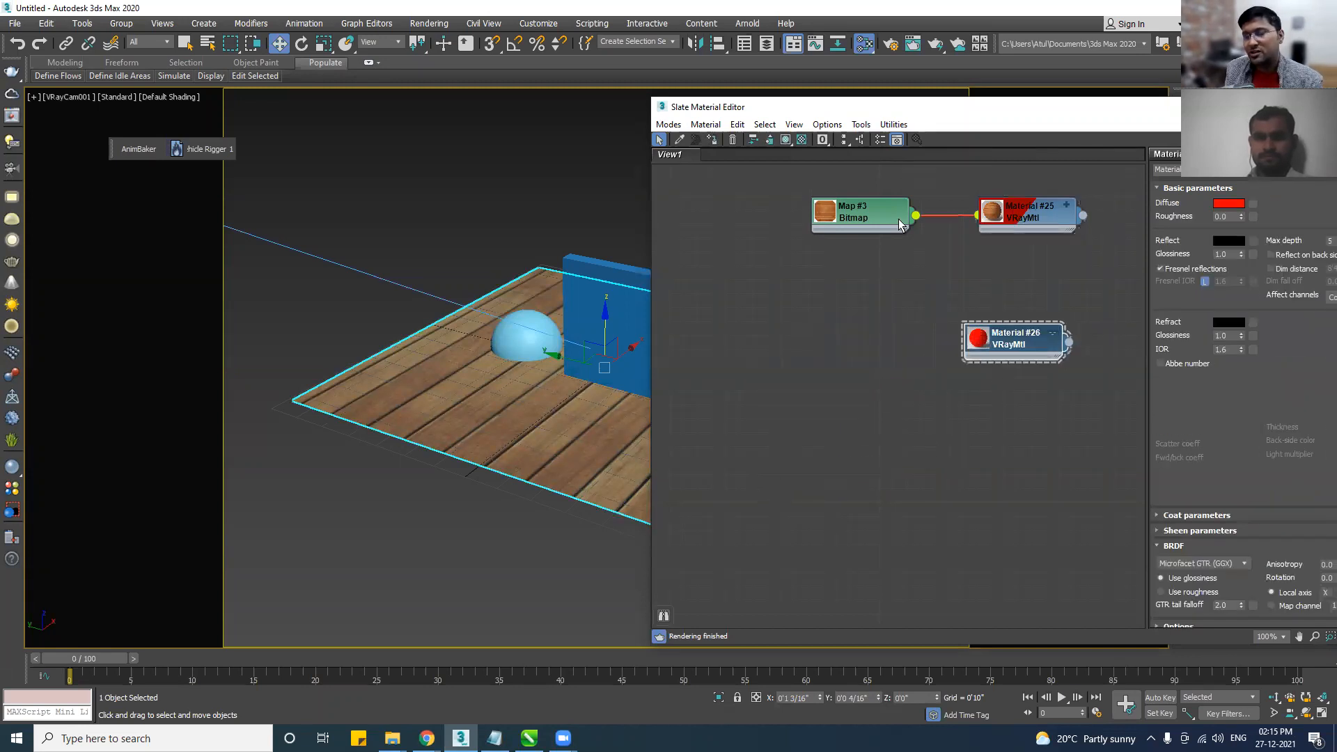
# Set the copied red VRayMtl's Reflect color to white (255) and reposition its node below the wood material.
pyautogui.moveTo(957, 122); pyautogui.dragTo(468, 136)
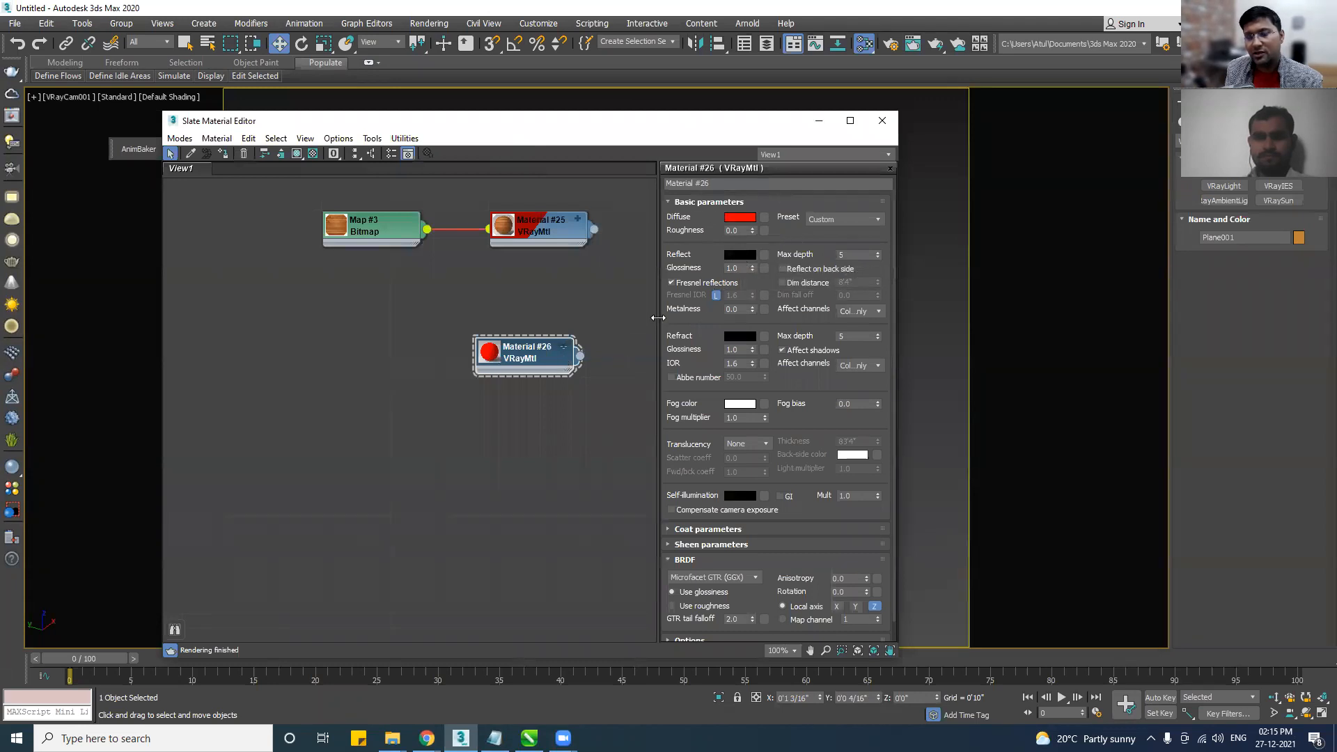
pyautogui.click(741, 256)
pyautogui.moveTo(415, 136); pyautogui.dragTo(415, 197)
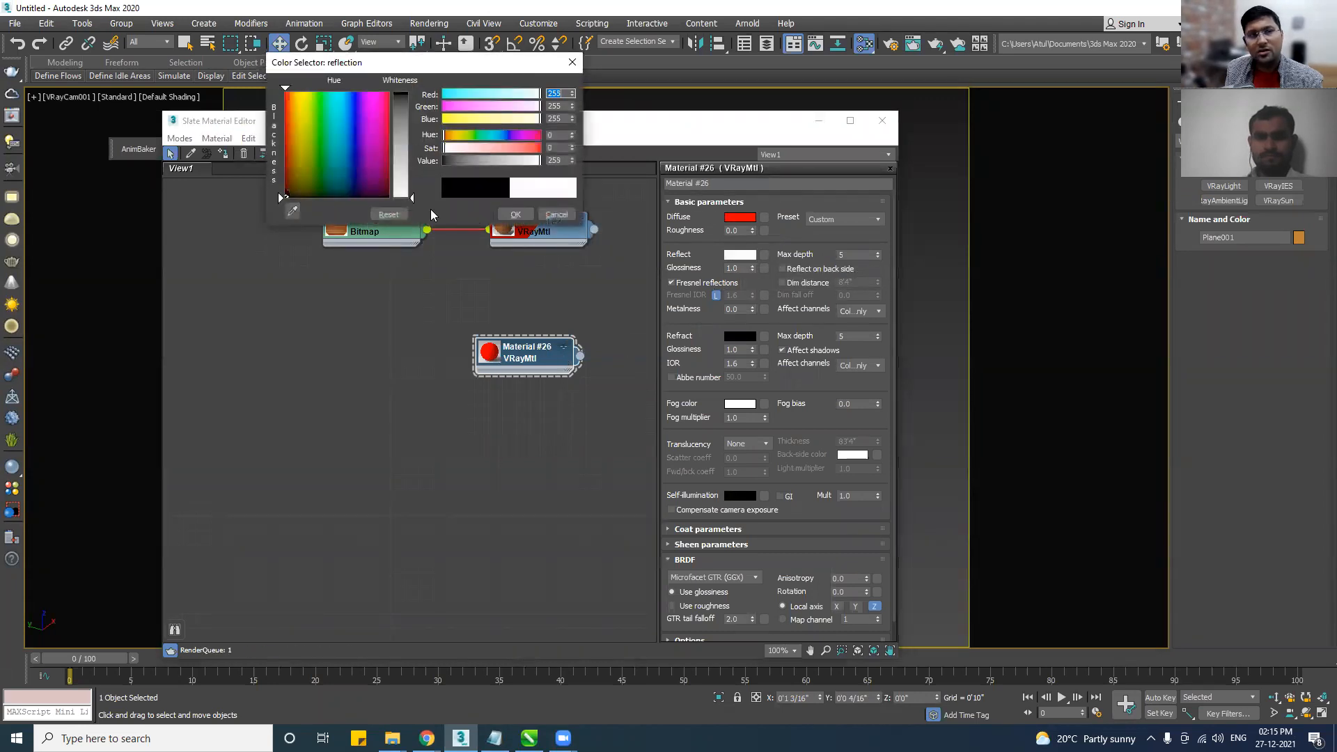
pyautogui.click(515, 215)
pyautogui.moveTo(529, 374); pyautogui.dragTo(445, 360)
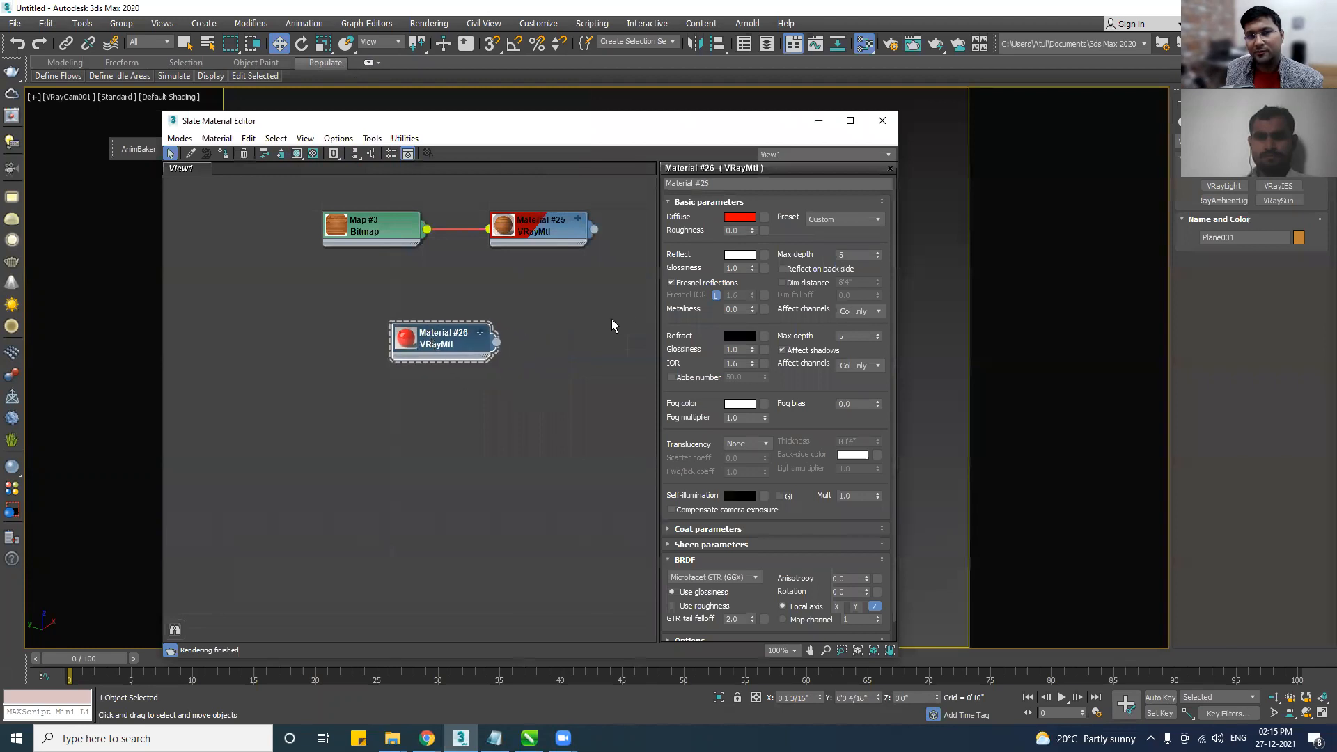
# Move the material editor off the viewport and copy the light blue sphere to the opposite end of the blue wall.
pyautogui.moveTo(485, 127); pyautogui.dragTo(985, 98)
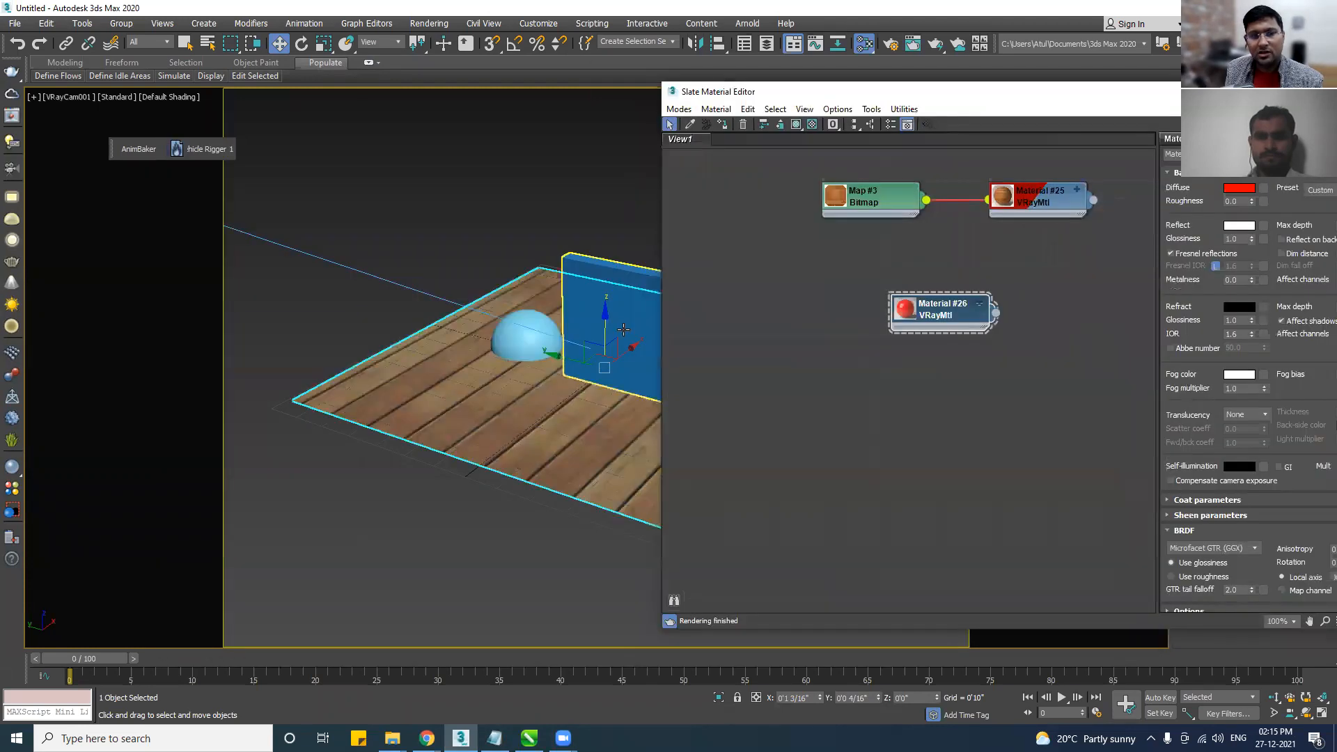
pyautogui.moveTo(461, 411); pyautogui.dragTo(333, 412, button='middle')
pyautogui.click(405, 349)
pyautogui.keyDown('shift'); pyautogui.moveTo(405, 349); pyautogui.dragTo(619, 409); pyautogui.keyUp('shift')
pyautogui.click(670, 429)
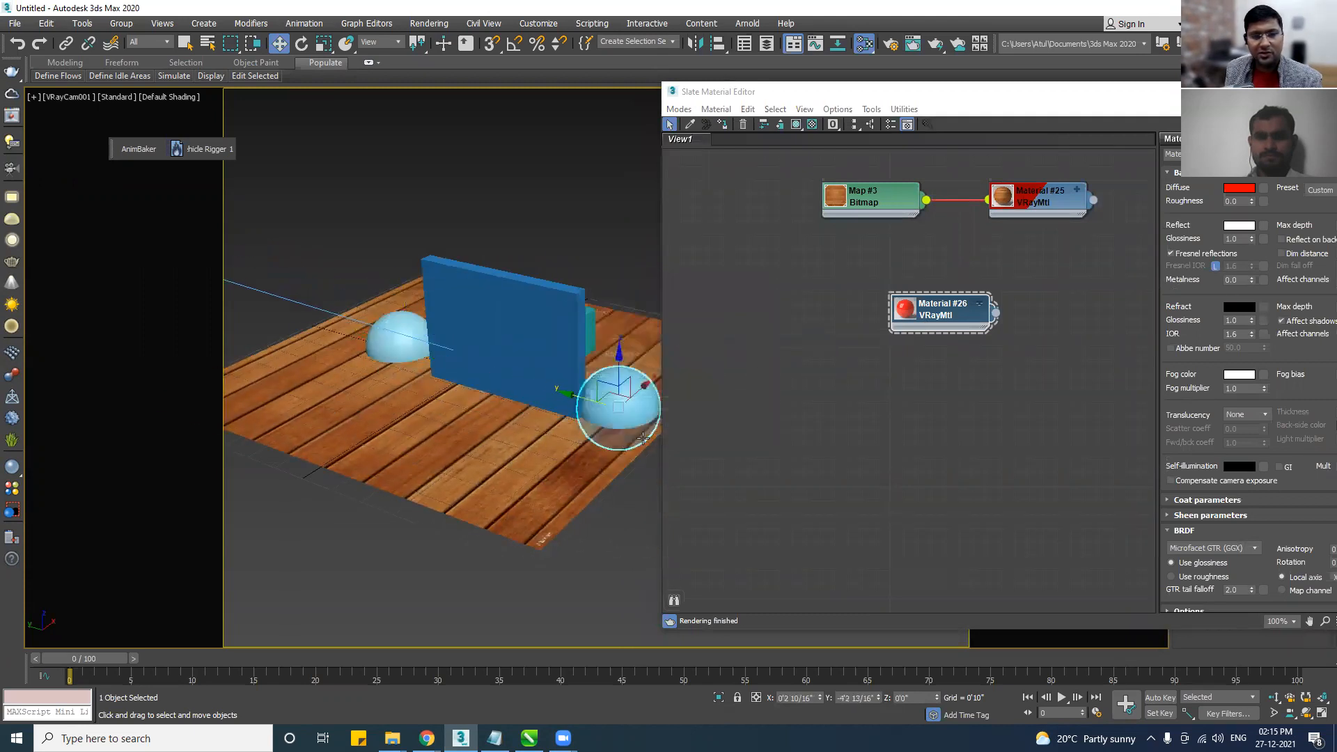
# Move the blue wall and the copied sphere together slightly toward the original sphere.
pyautogui.moveTo(513, 435)
pyautogui.keyDown('alt'); pyautogui.mouseDown(button='middle')
pyautogui.moveTo(534, 426)
pyautogui.moveTo(614, 445)
pyautogui.mouseUp(button='middle'); pyautogui.keyUp('alt')
pyautogui.keyDown('ctrl'); pyautogui.click(615, 383); pyautogui.keyUp('ctrl')
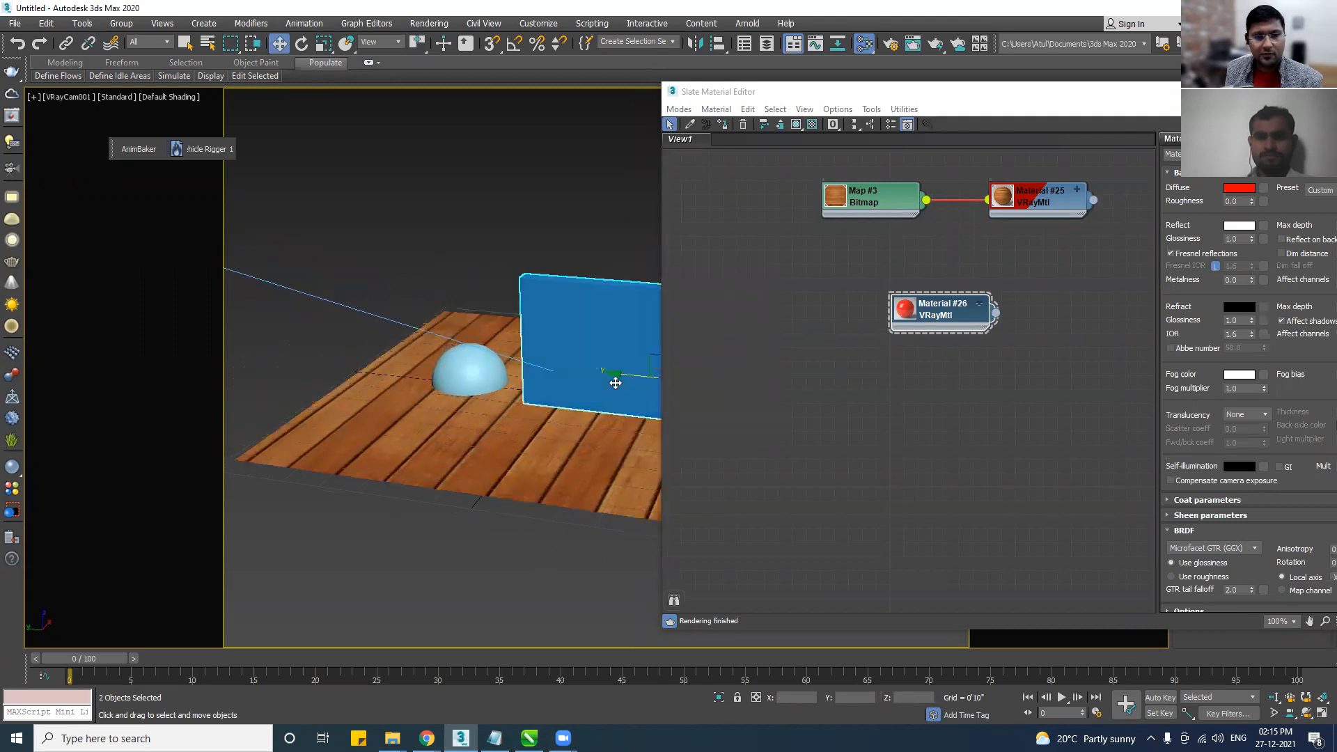
pyautogui.moveTo(626, 373); pyautogui.dragTo(595, 380)
pyautogui.click(562, 194)
# Assign the red reflective VRayMtl to the original sphere and align its node under the wood material.
pyautogui.click(463, 380)
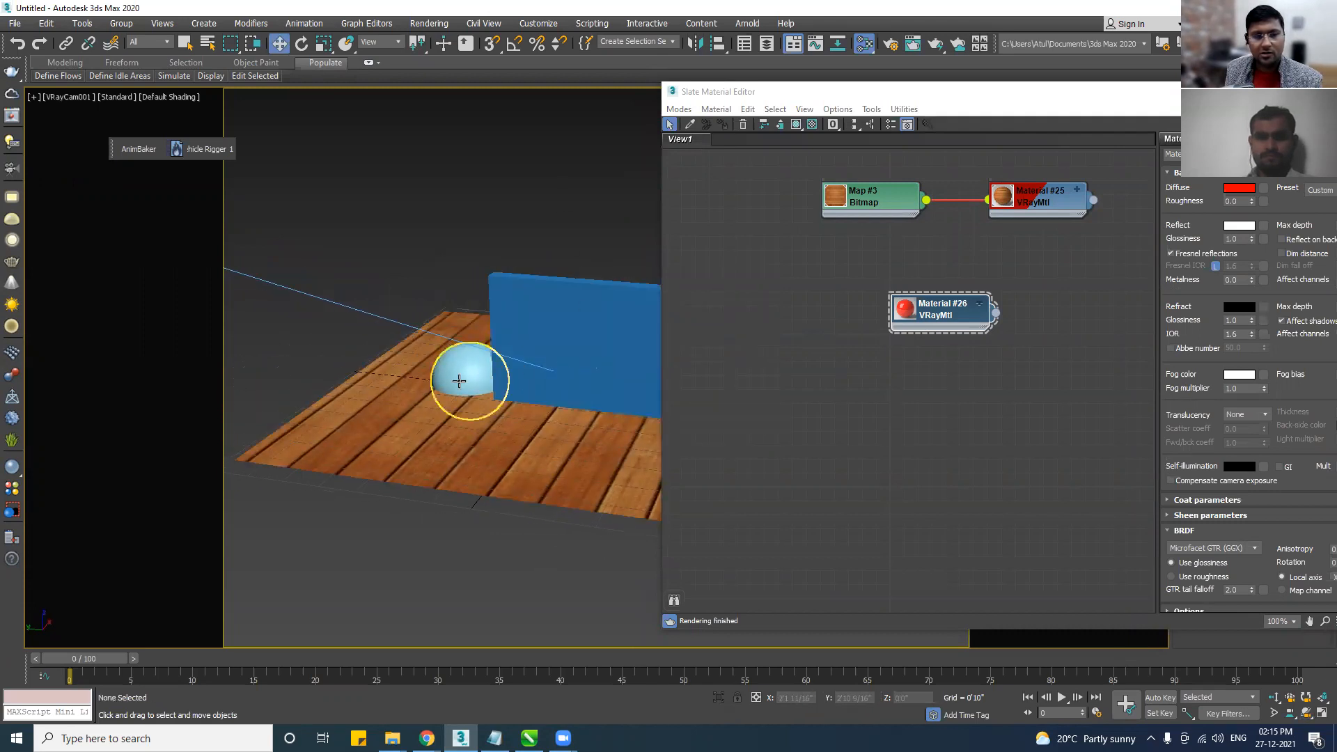
pyautogui.moveTo(949, 319); pyautogui.dragTo(1031, 258)
pyautogui.moveTo(969, 324); pyautogui.dragTo(682, 374, button='middle')
pyautogui.moveTo(750, 300); pyautogui.dragTo(783, 297)
pyautogui.moveTo(849, 463); pyautogui.dragTo(980, 447, button='middle')
pyautogui.rightClick(918, 319)
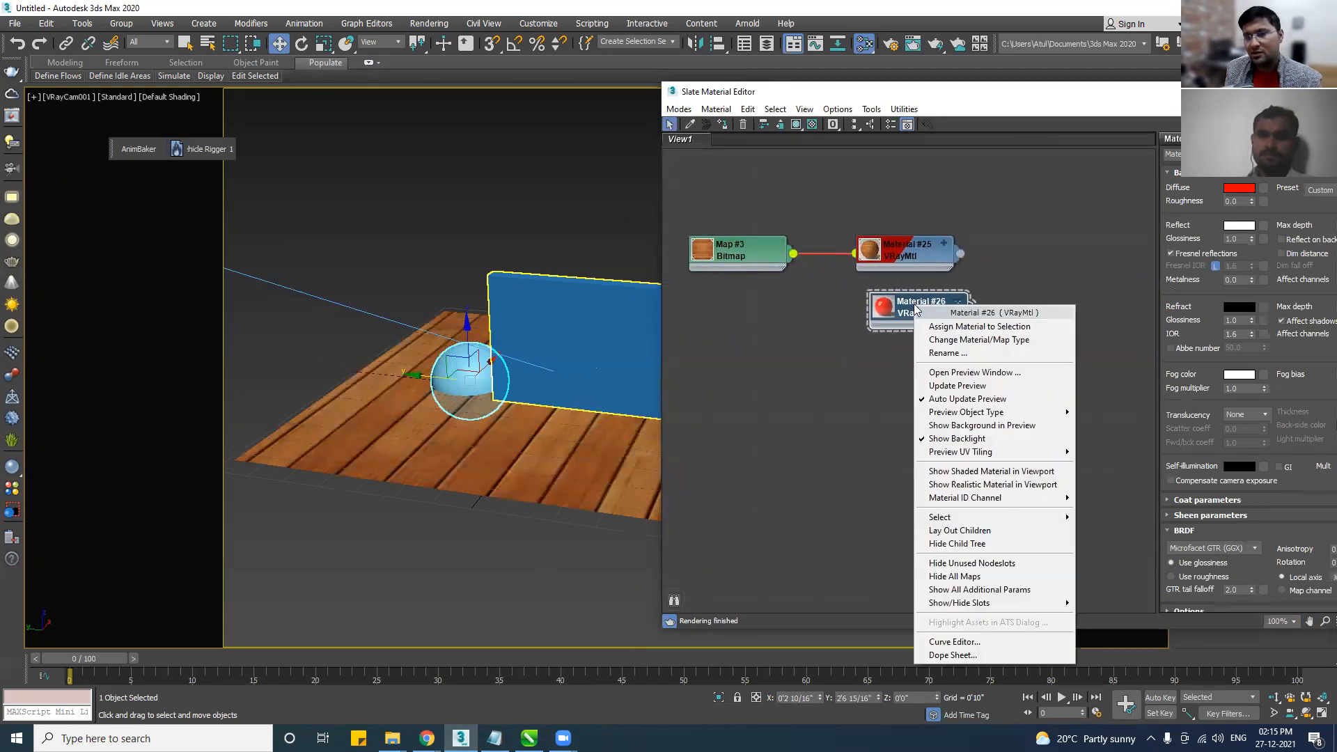
pyautogui.click(922, 324)
pyautogui.moveTo(891, 326); pyautogui.dragTo(877, 325)
pyautogui.click(531, 197)
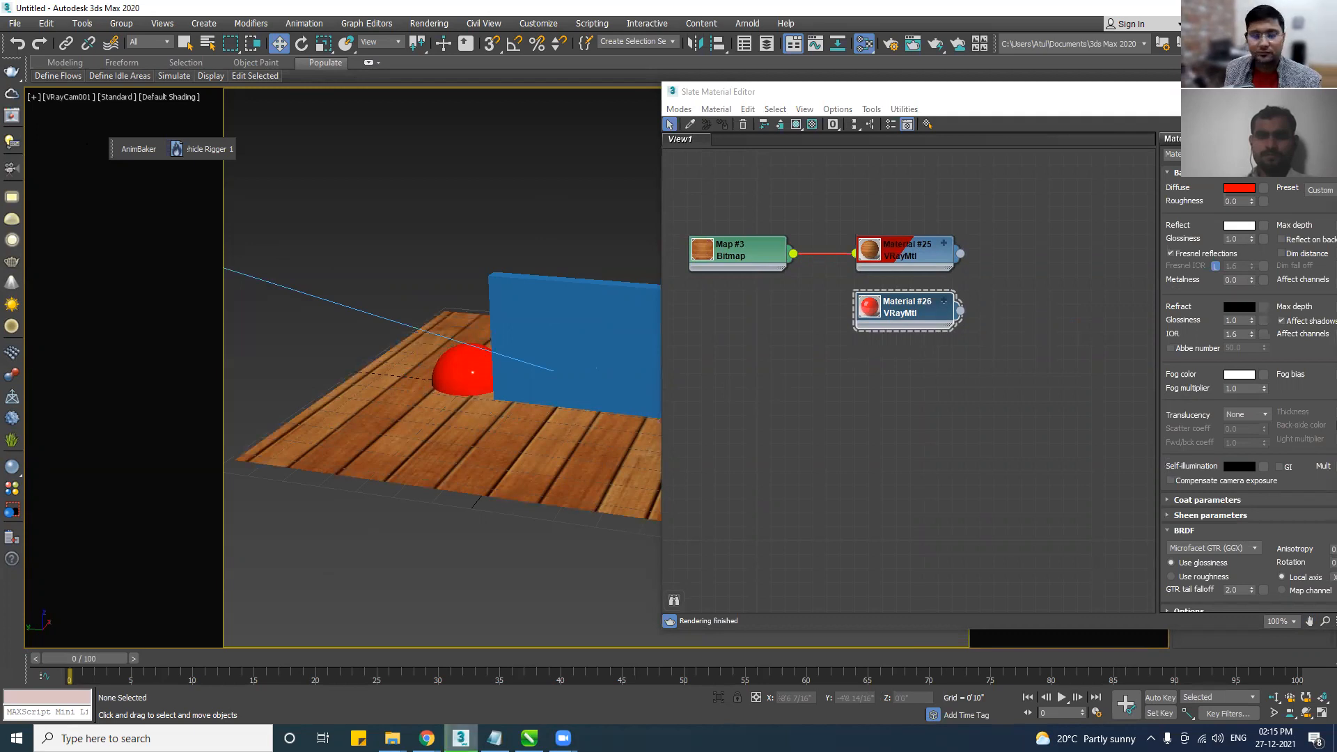
# Examine the red sphere's reflections in the V-Ray Frame Buffer render at 400% zoom.
pyautogui.click(461, 738)
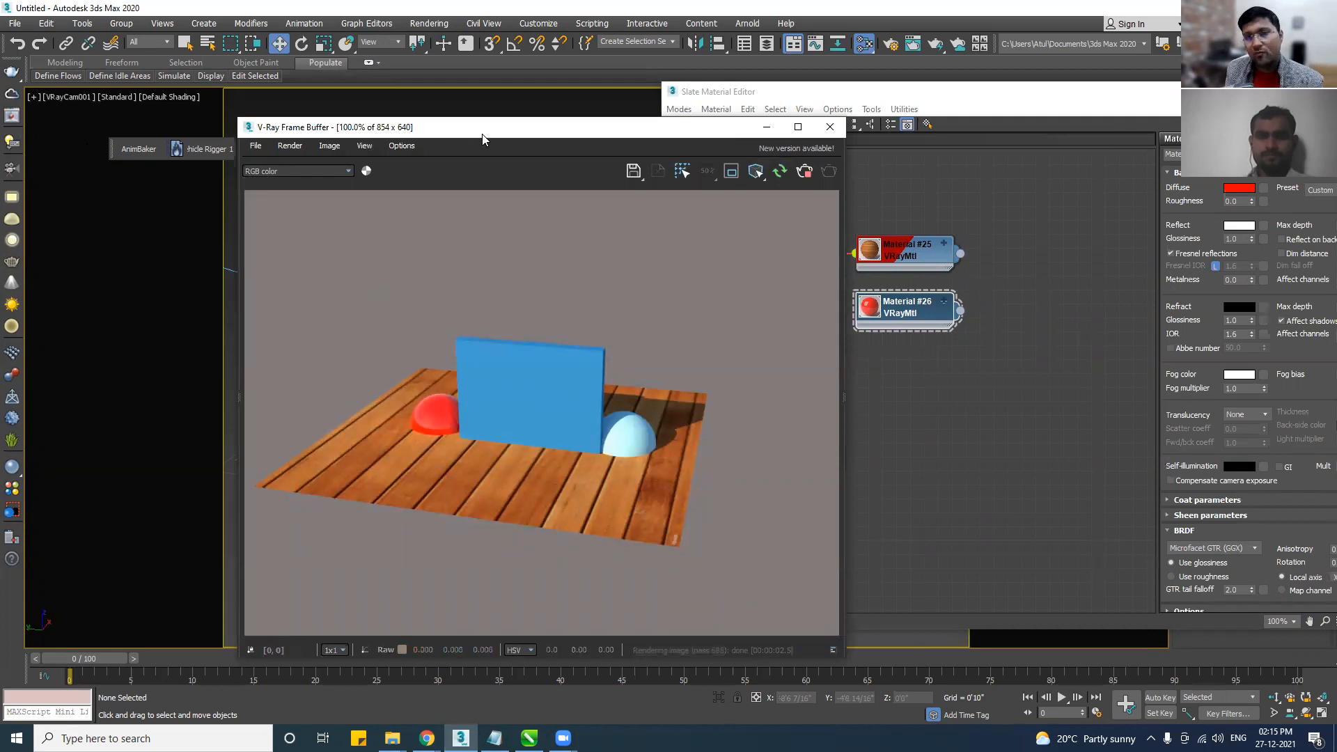
pyautogui.moveTo(482, 139); pyautogui.dragTo(896, 199)
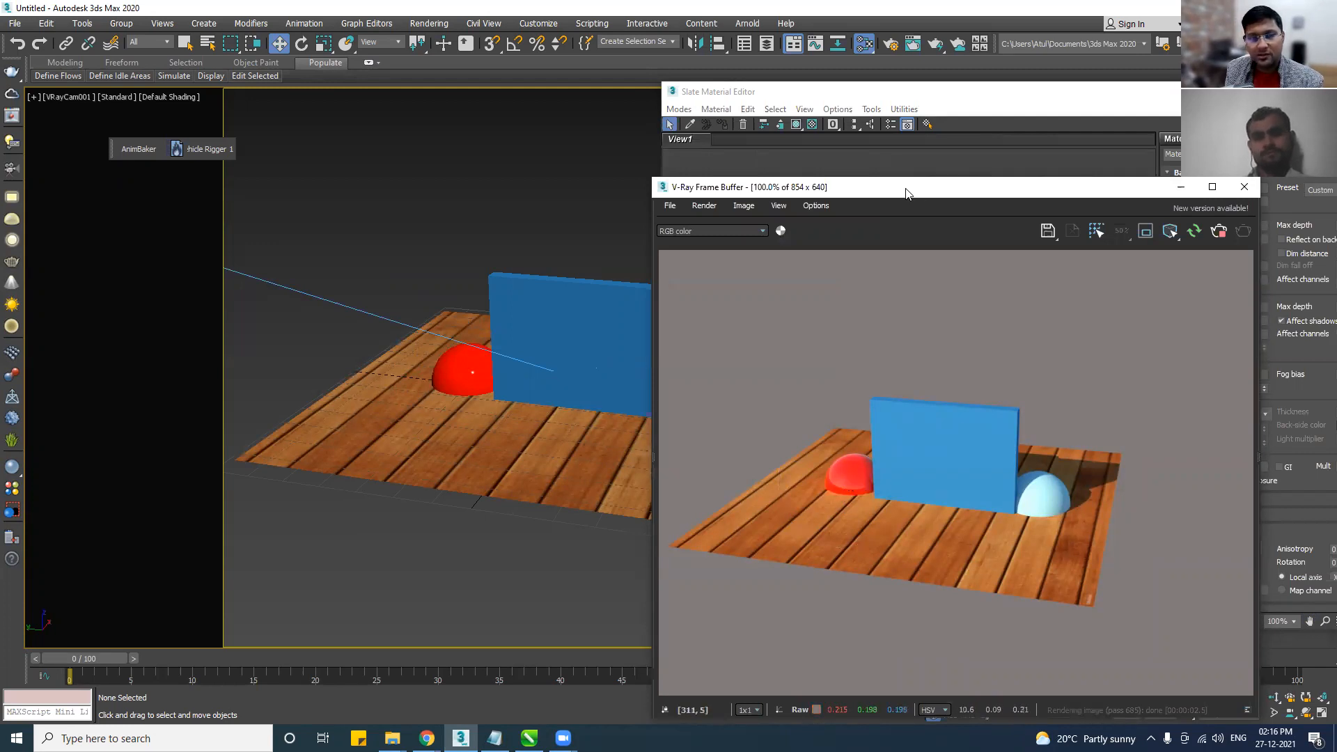
pyautogui.moveTo(907, 193); pyautogui.dragTo(321, 122)
pyautogui.scroll(3, 216, 407)
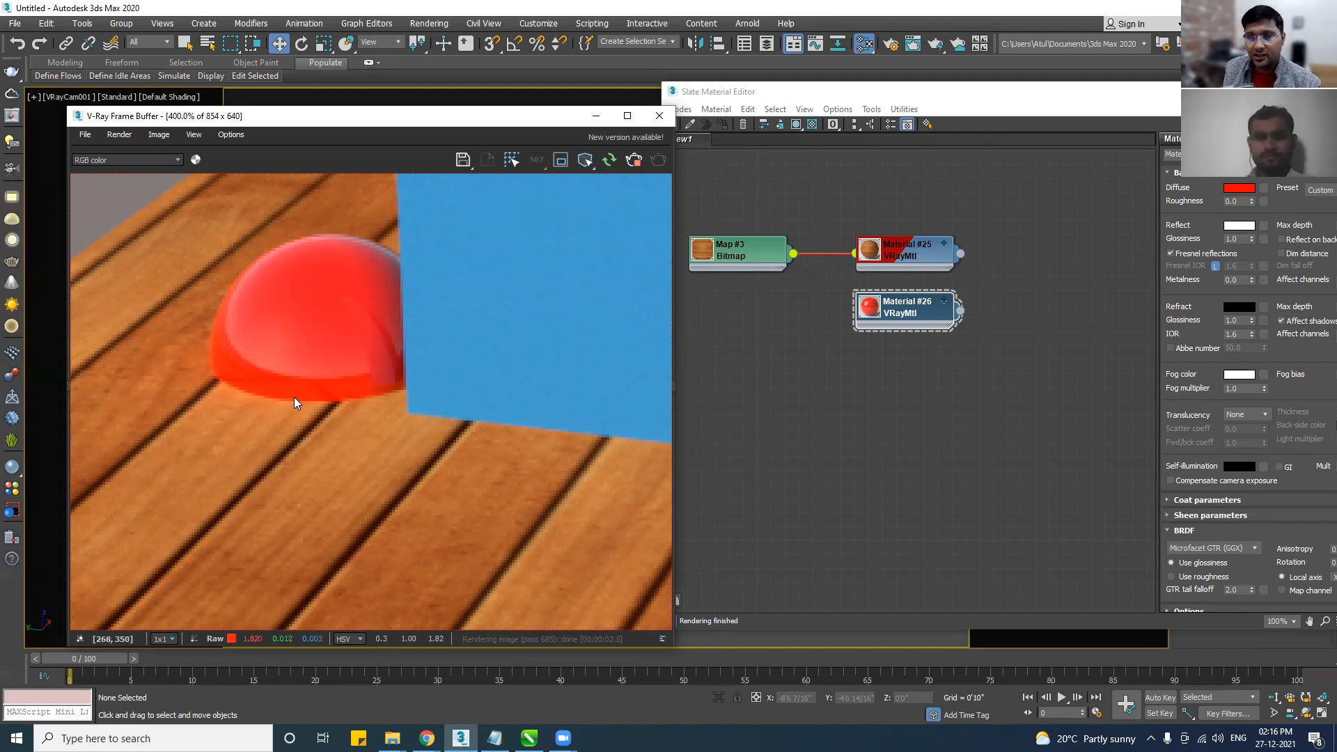
pyautogui.click(1044, 103)
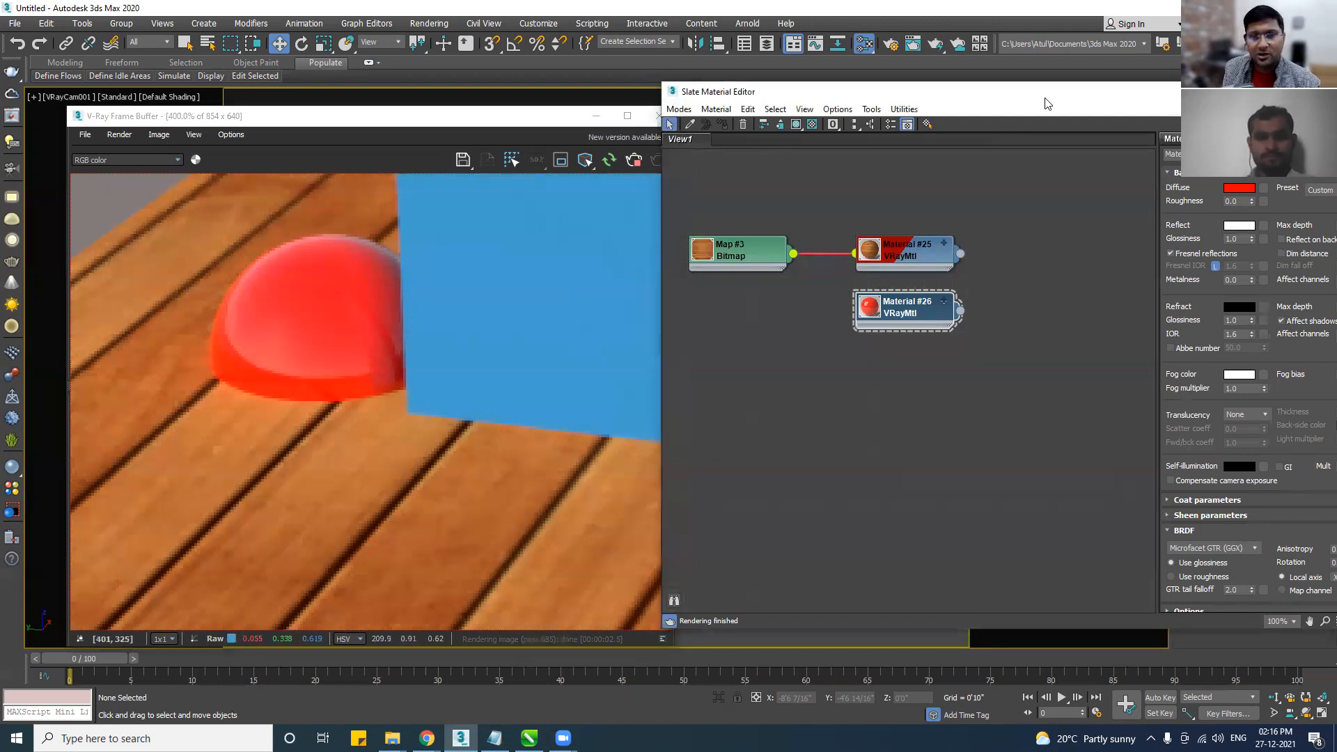
# Turn off Fresnel reflections on the red VRayMtl and examine the sphere beside the blue wall in the render.
pyautogui.moveTo(1044, 103); pyautogui.dragTo(819, 107)
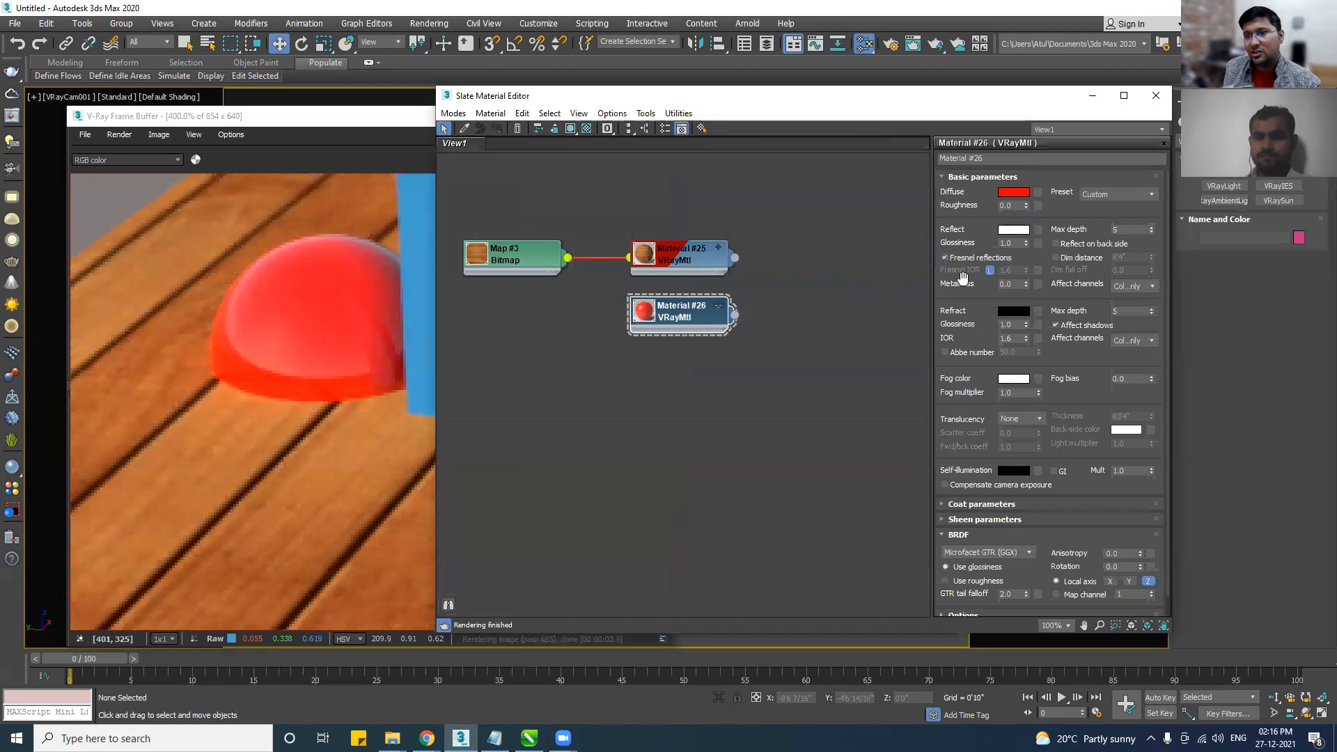
pyautogui.moveTo(973, 263)
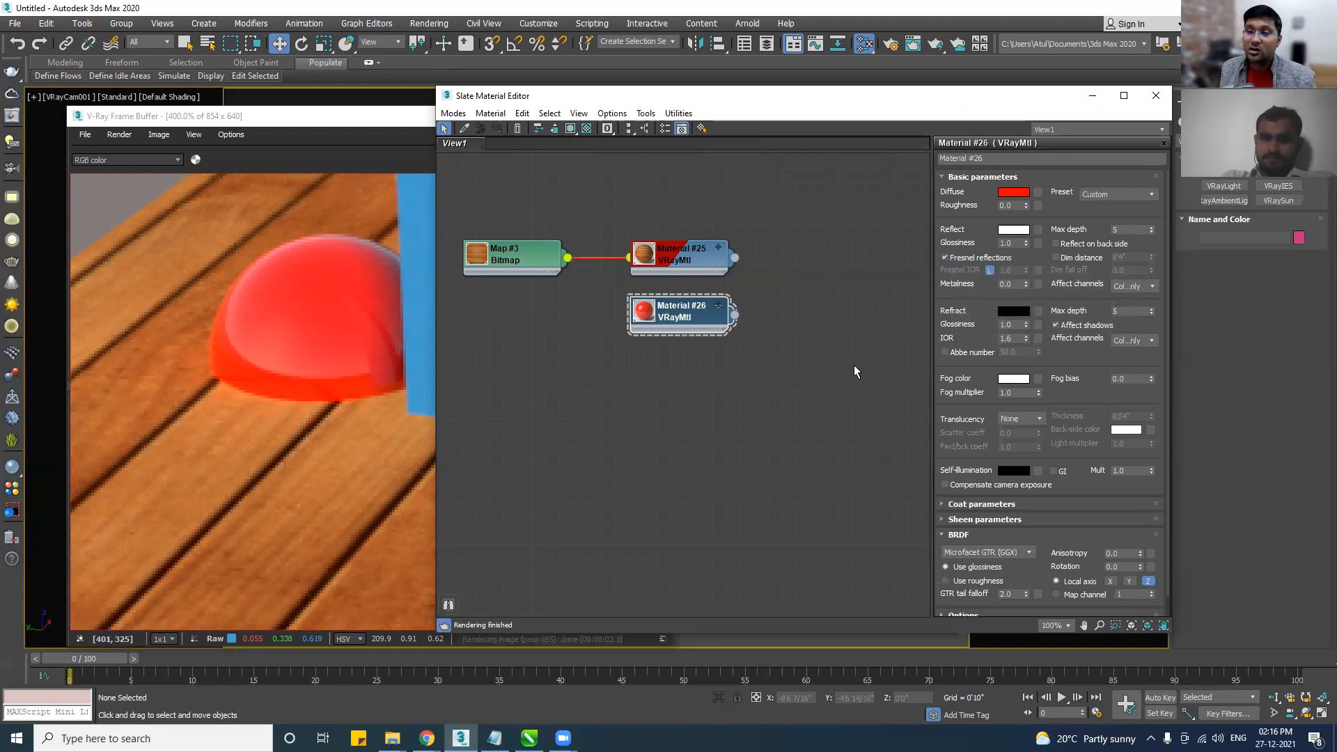
pyautogui.click(944, 257)
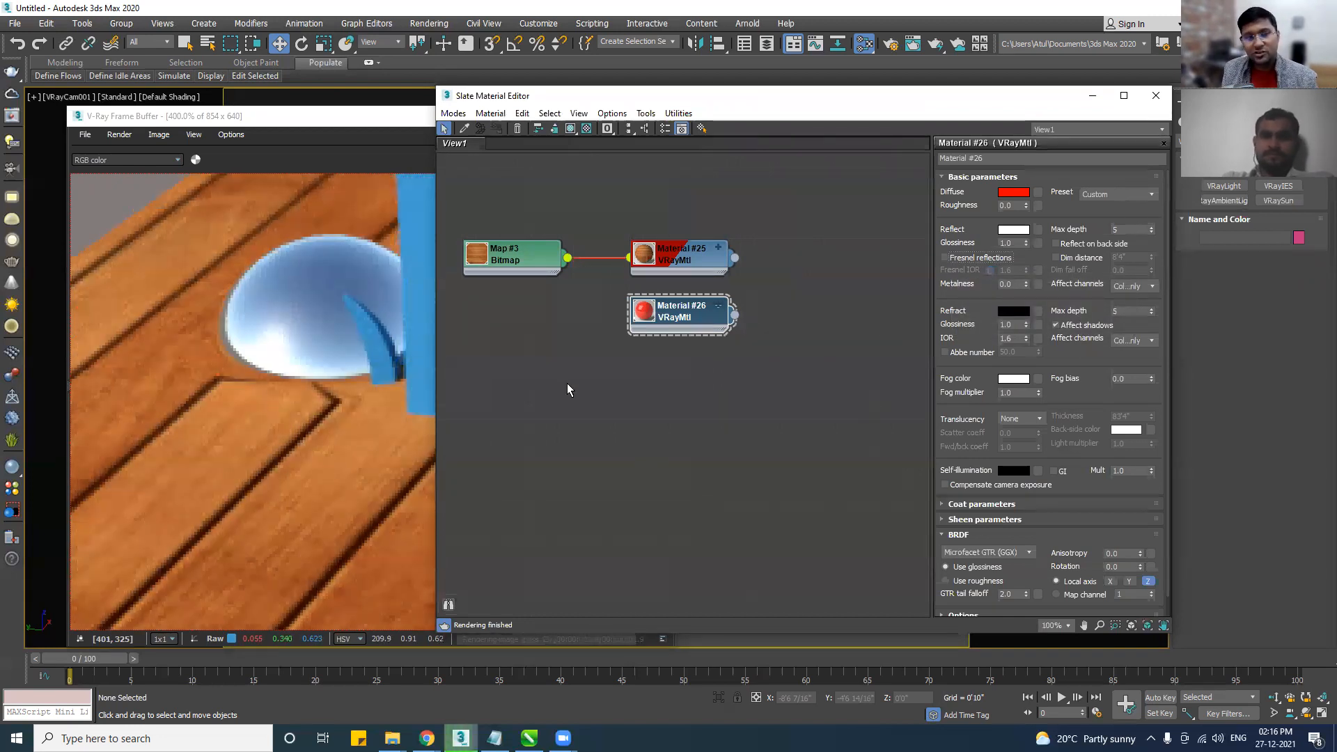
pyautogui.click(320, 371)
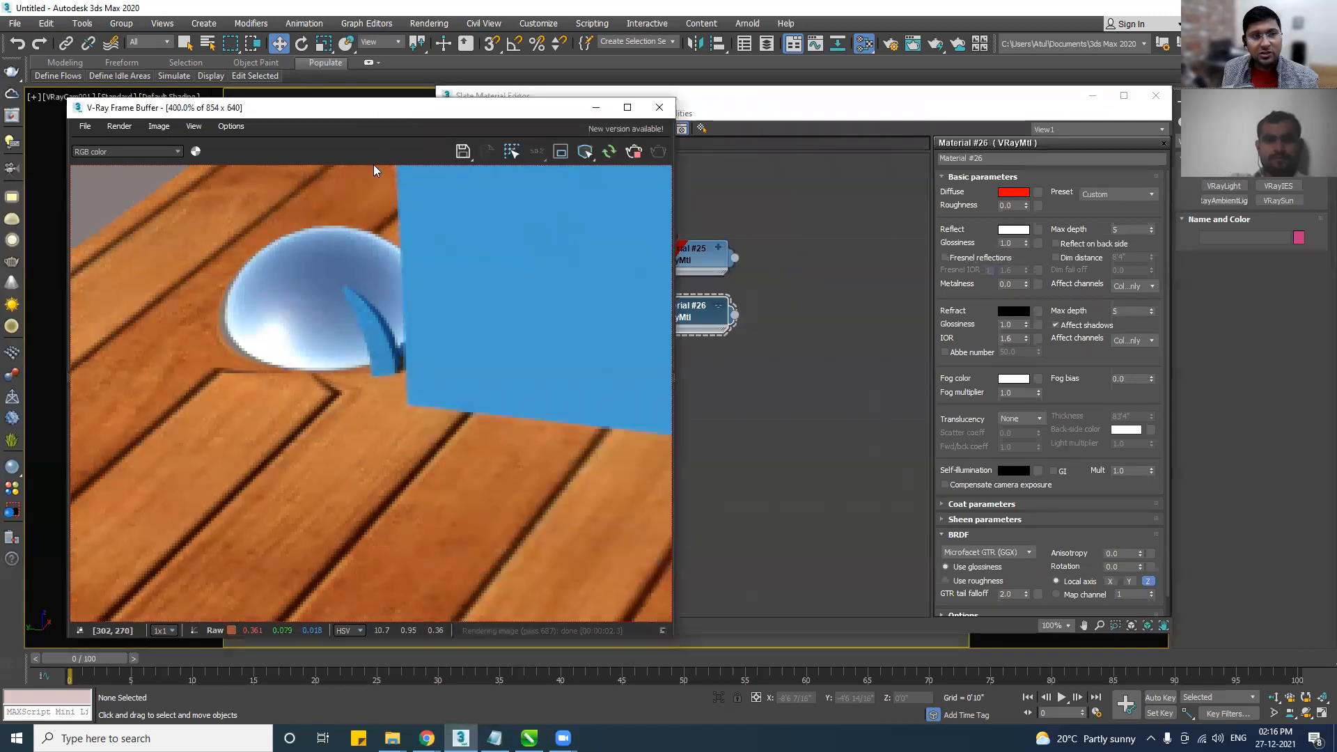
pyautogui.moveTo(415, 376); pyautogui.dragTo(238, 498, button='middle')
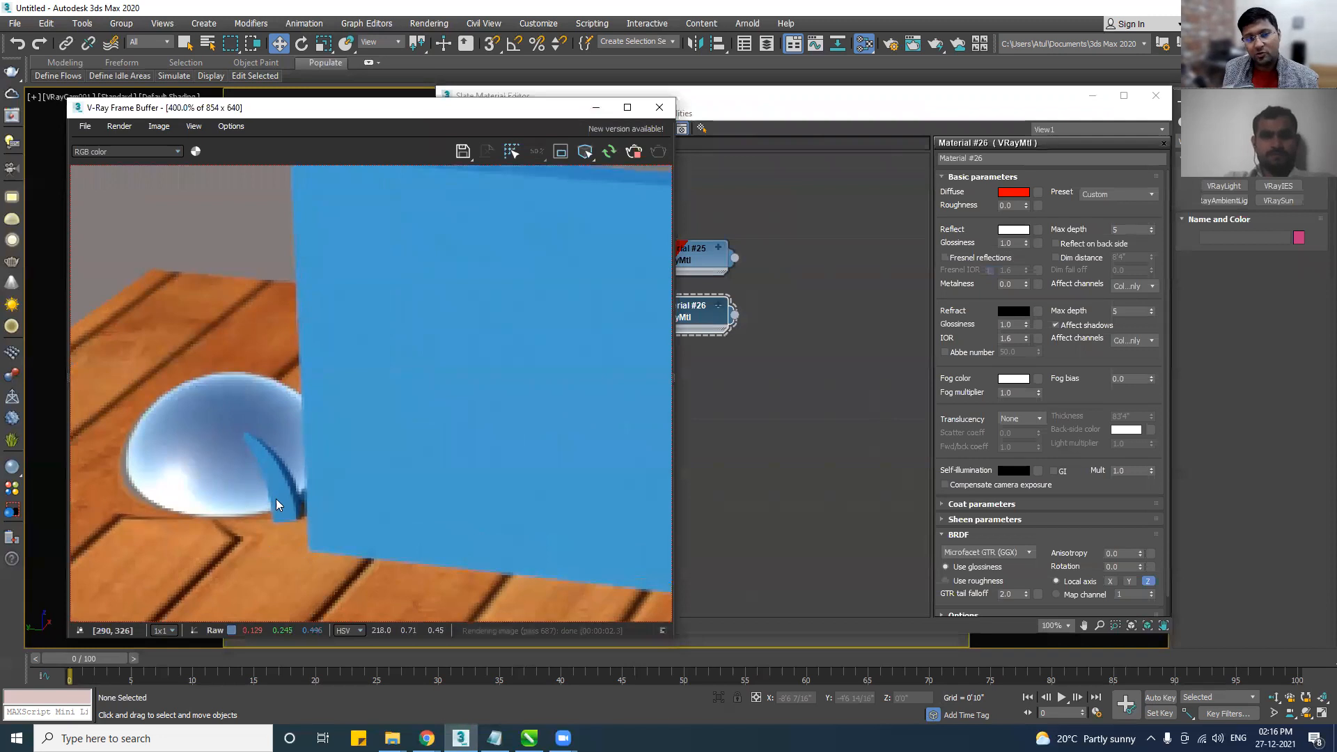
pyautogui.scroll(-2, 322, 529)
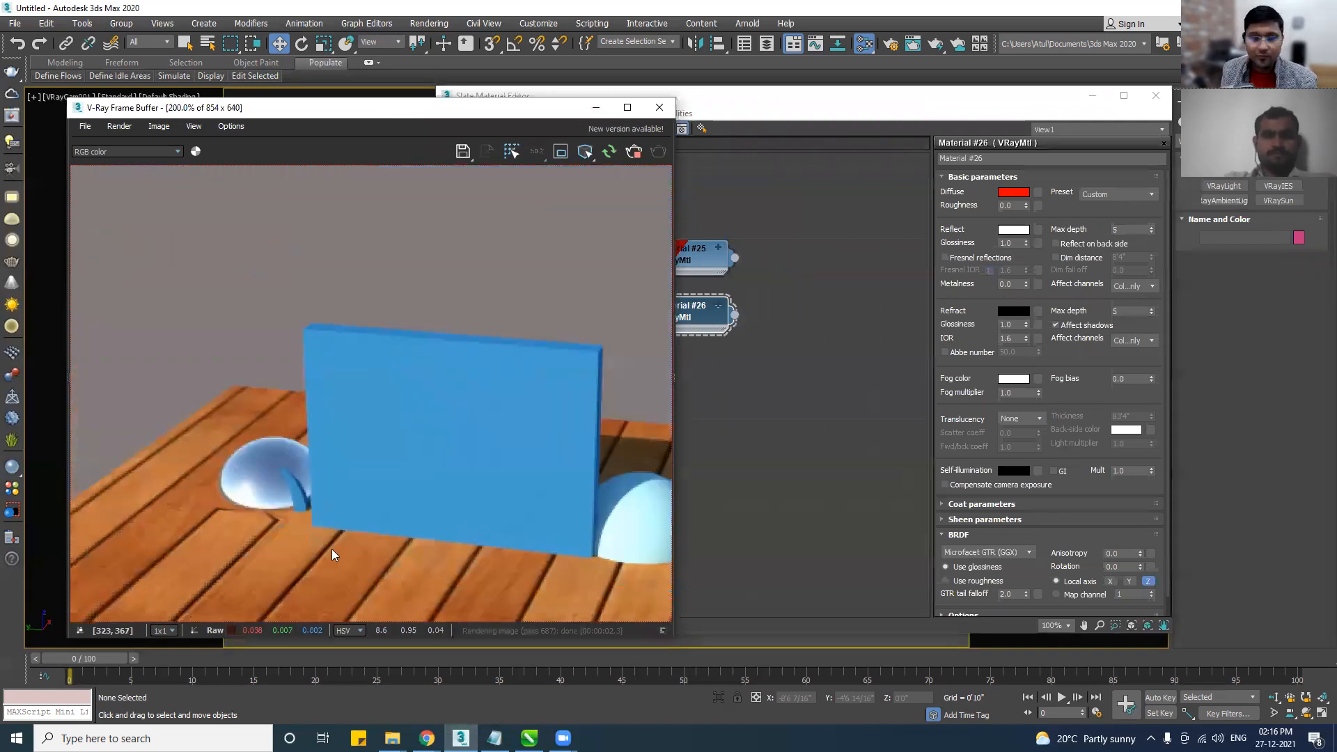
pyautogui.scroll(2, 263, 402)
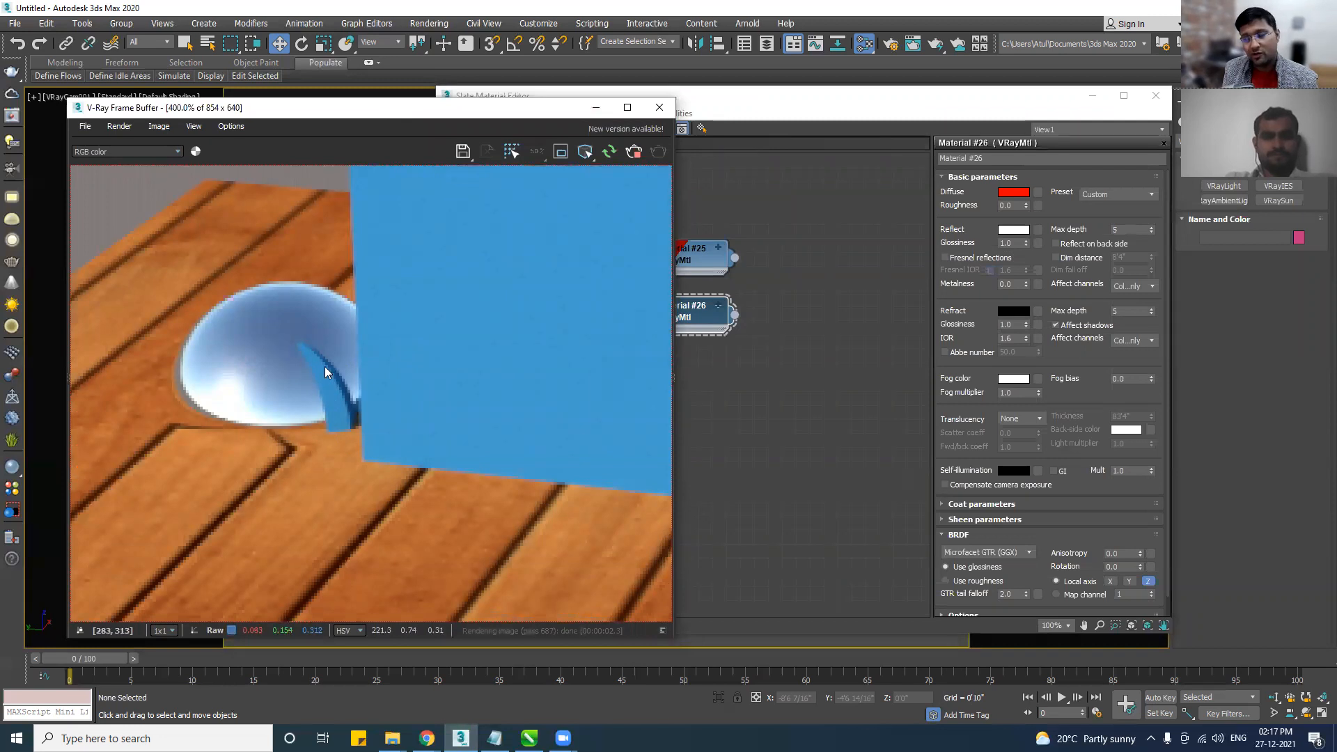
# Toggle the red material's Fresnel reflections on and off again to compare the sphere, viewing the whole render at 100% zoom.
pyautogui.click(964, 263)
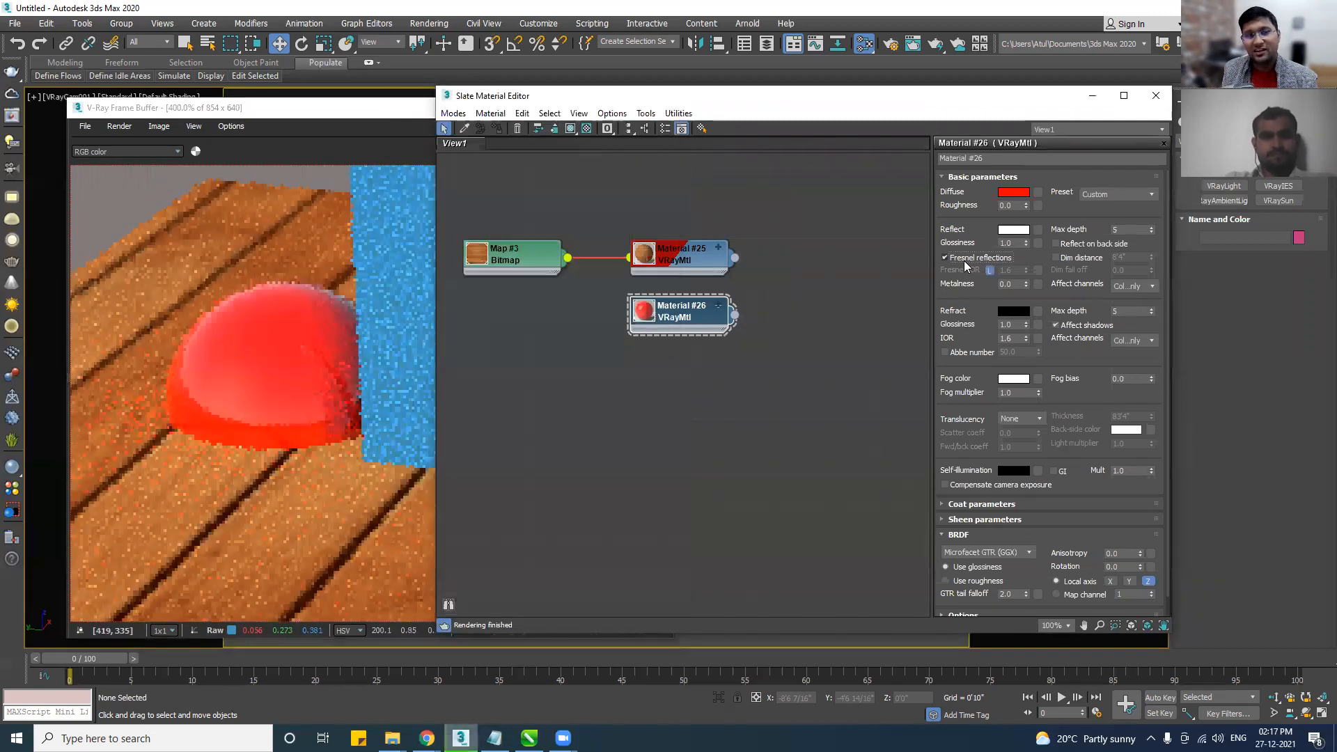
pyautogui.click(964, 263)
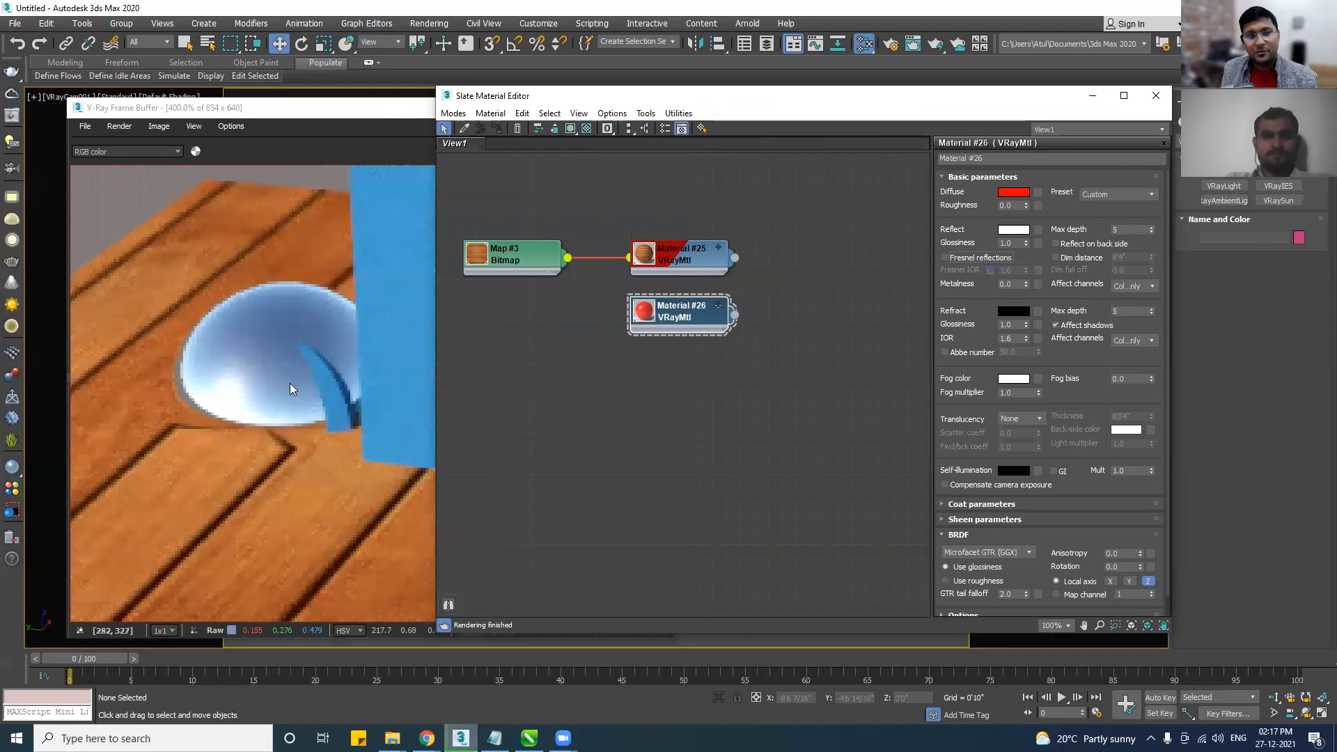
pyautogui.scroll(-4, 289, 383)
pyautogui.click(335, 458)
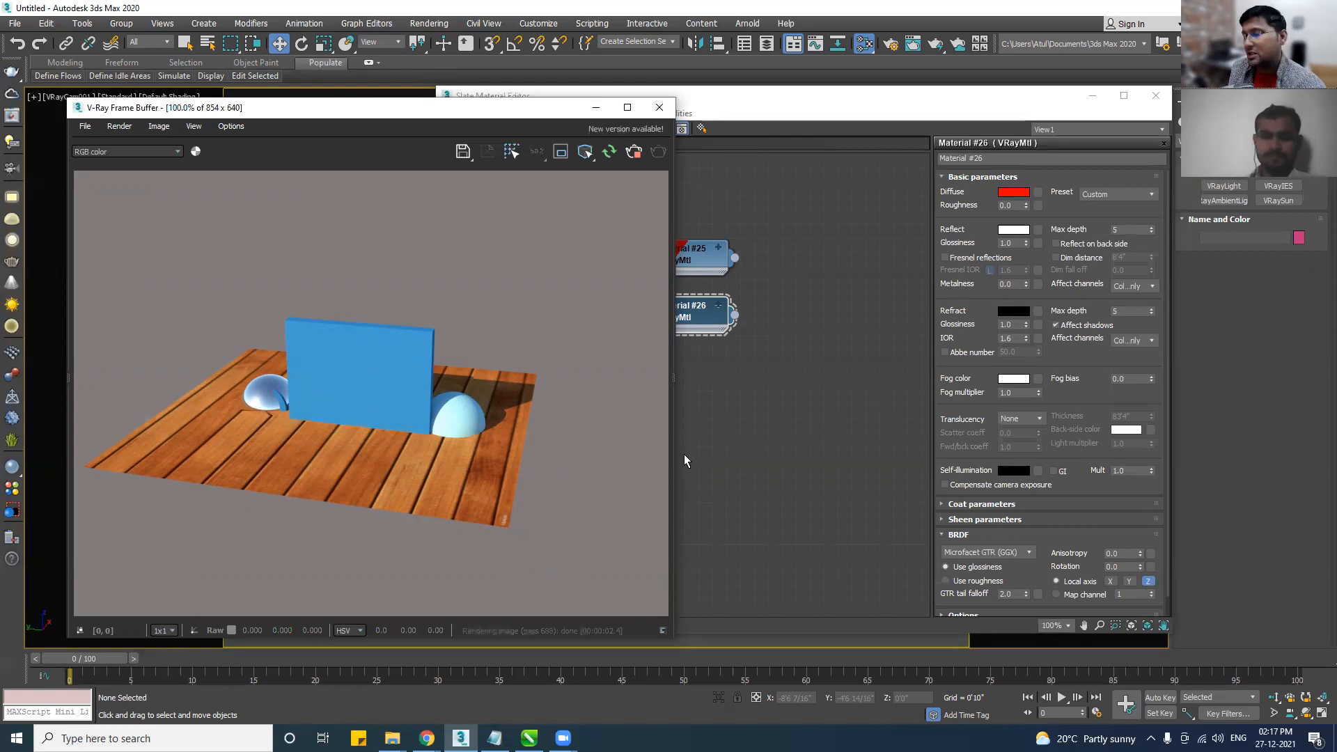
# Re-enable Fresnel reflections on the red VRayMtl and check the sphere in the full render.
pyautogui.click(961, 259)
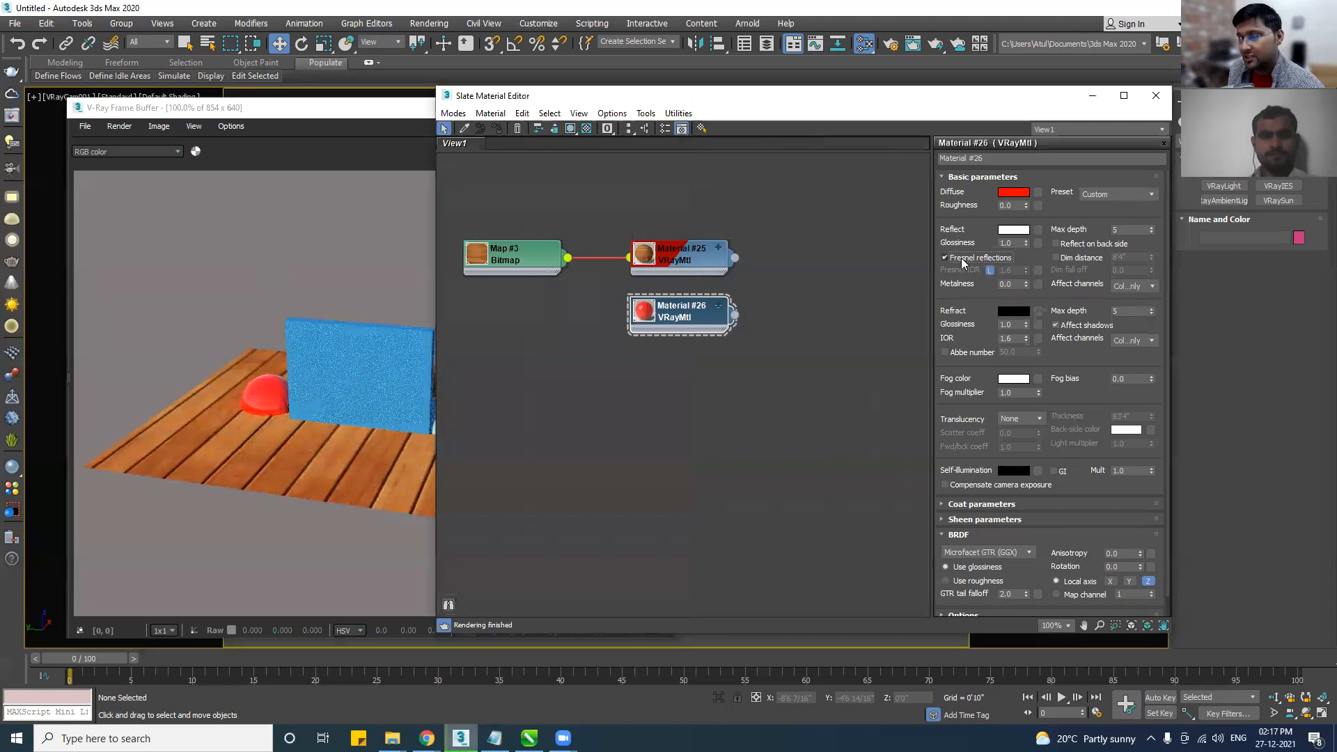
pyautogui.click(267, 436)
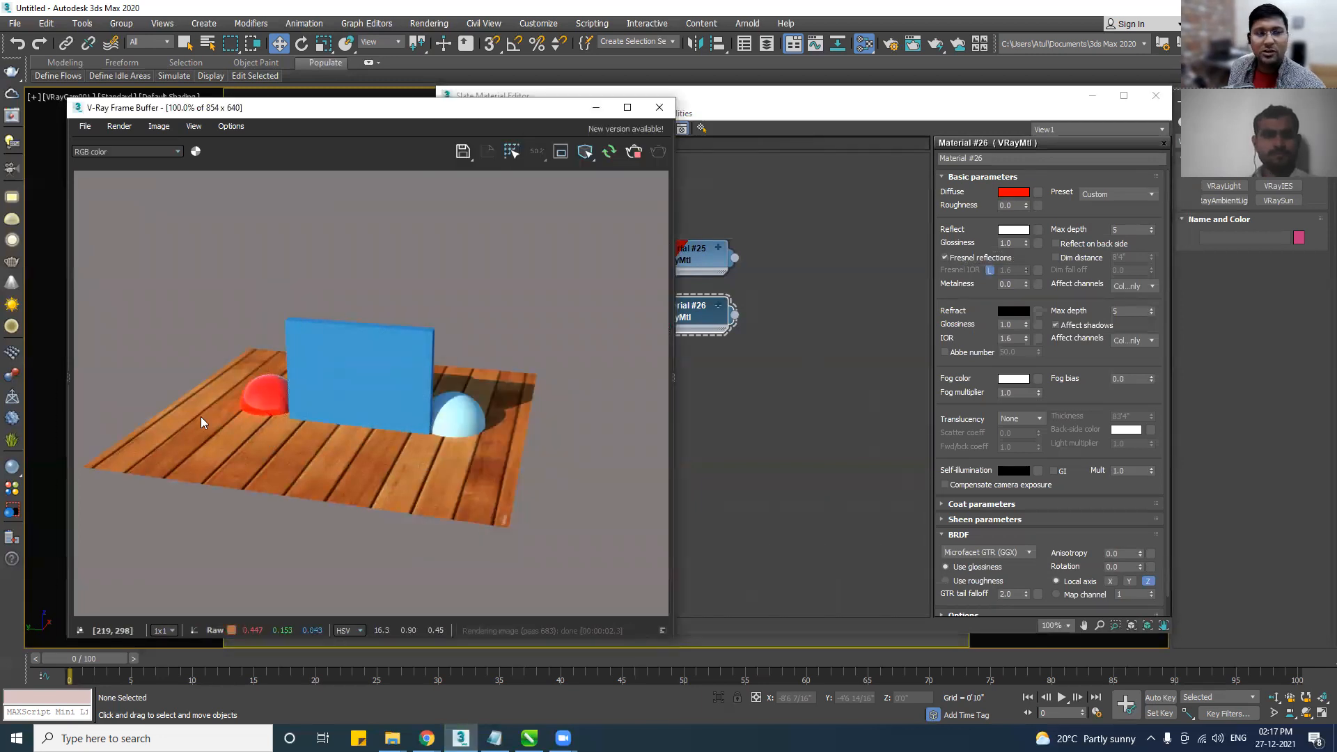
pyautogui.scroll(1, 253, 411)
pyautogui.scroll(-1, 465, 465)
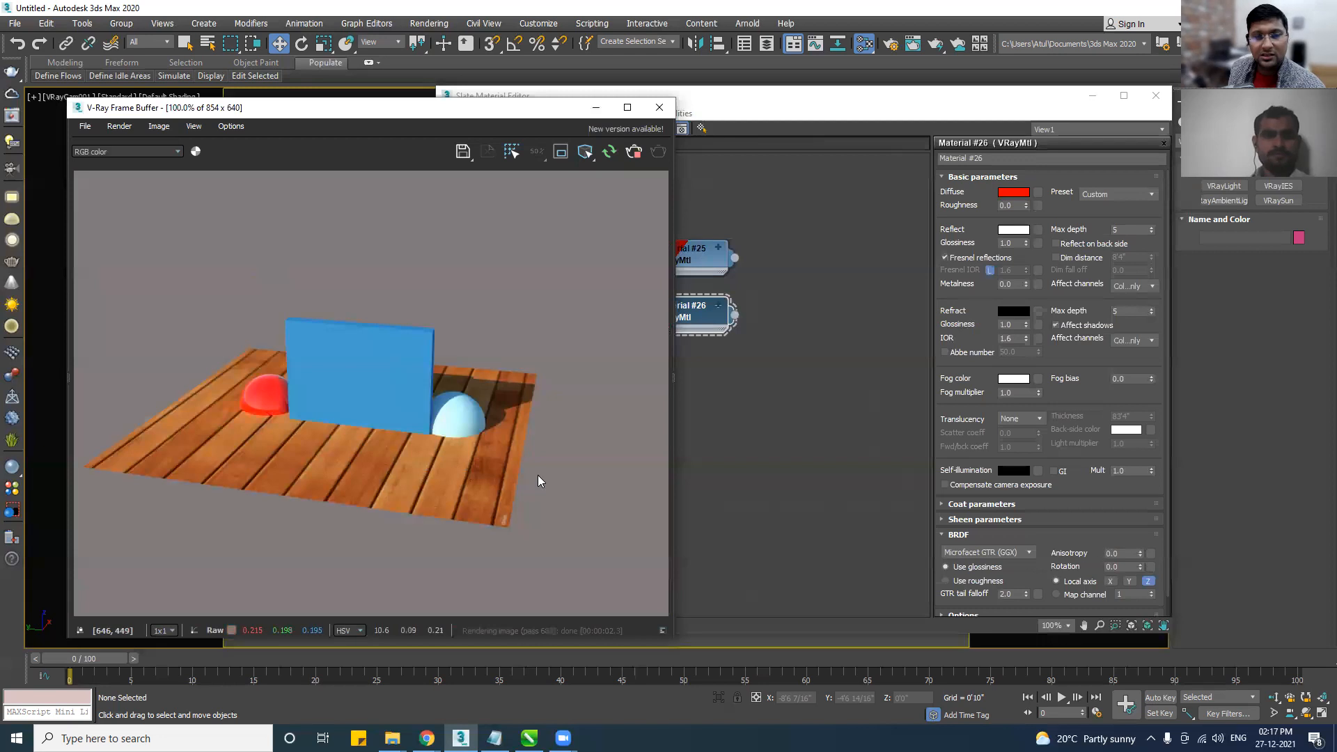
# Duplicate the red VRayMtl node below the original and set the copy's diffuse colour to black.
pyautogui.click(705, 315)
pyautogui.moveTo(710, 319)
pyautogui.mouseDown()
pyautogui.moveTo(699, 309)
pyautogui.moveTo(695, 383)
pyautogui.mouseUp()
pyautogui.doubleClick(697, 383)
pyautogui.click(1018, 193)
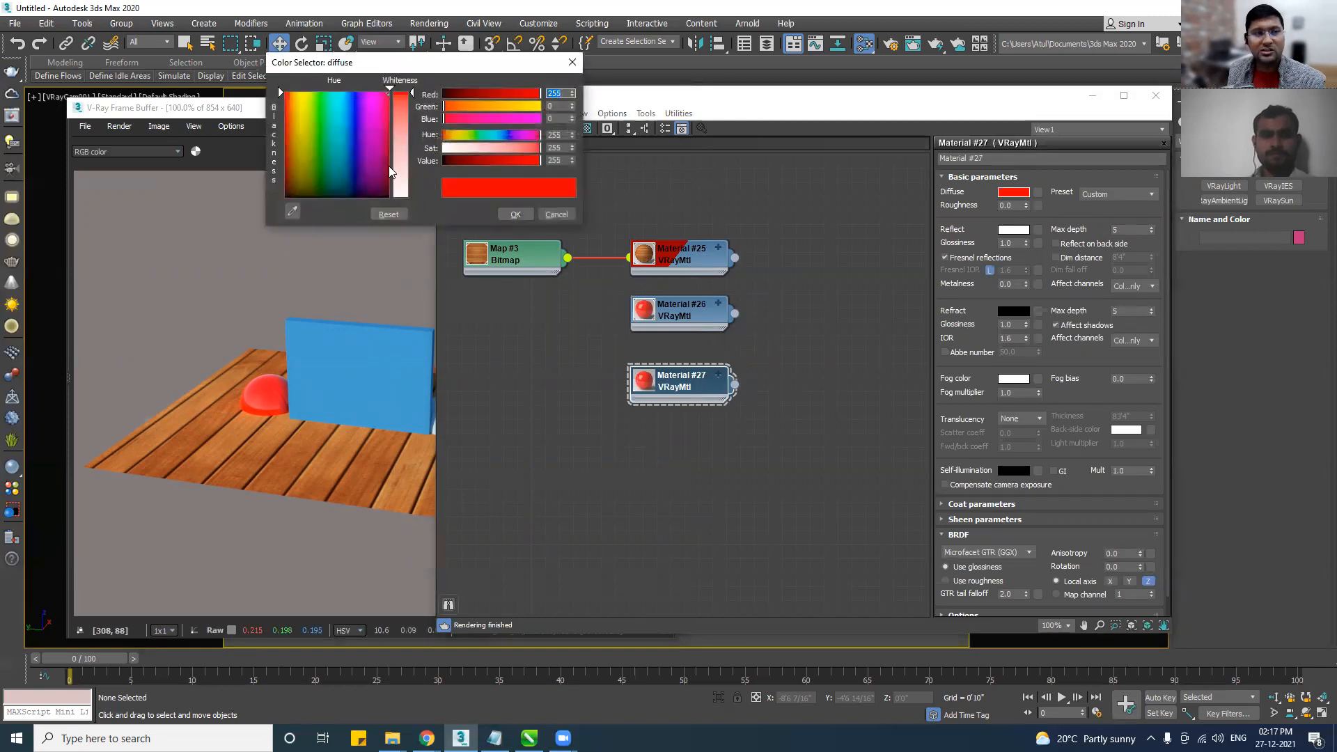
pyautogui.moveTo(388, 171); pyautogui.dragTo(355, 197)
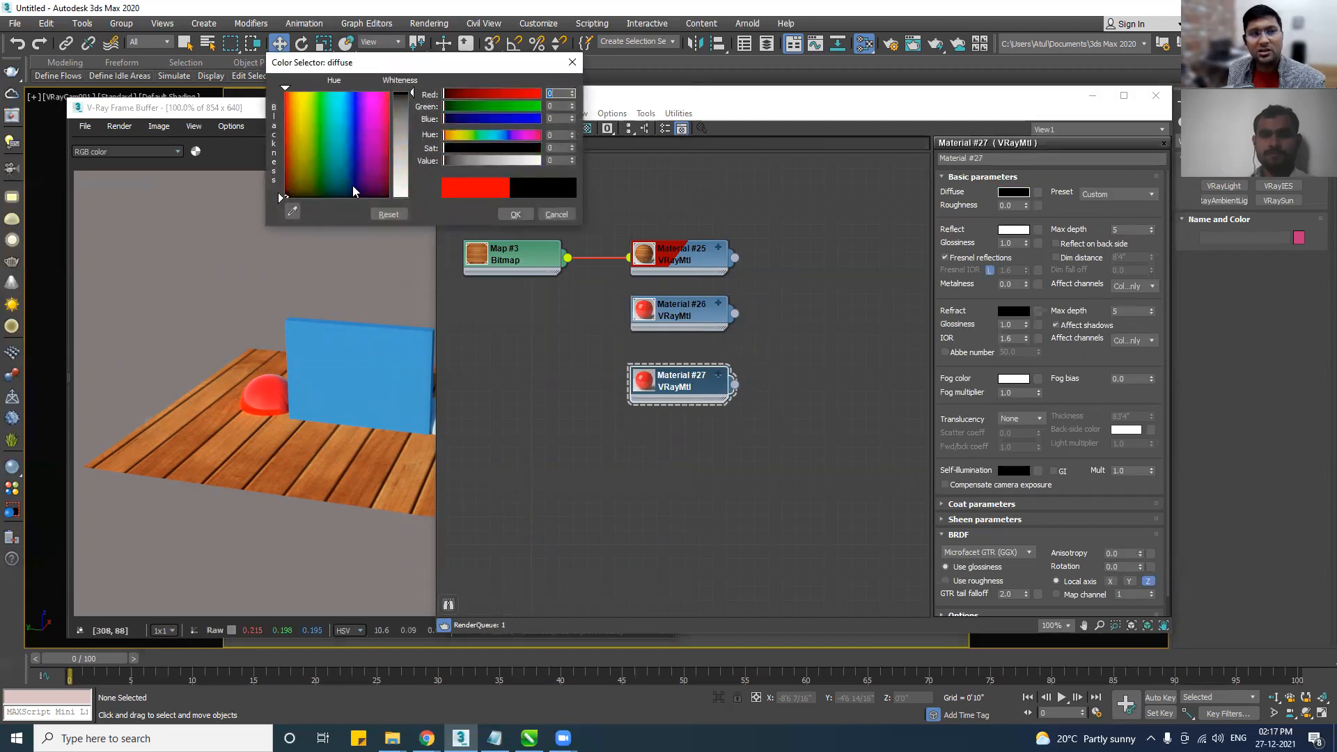
pyautogui.click(516, 215)
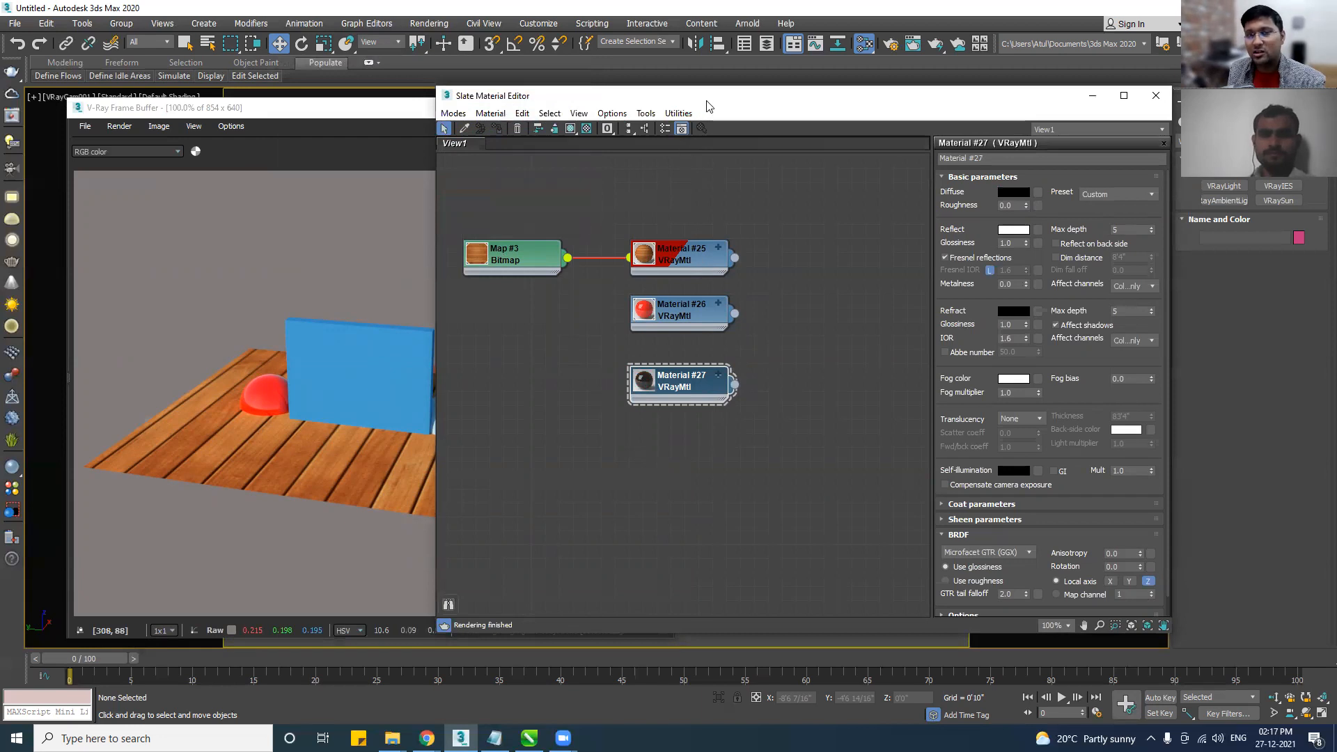
# Keep the black material's reflect colour pure white and disable its Fresnel reflections.
pyautogui.moveTo(707, 106); pyautogui.dragTo(794, 105)
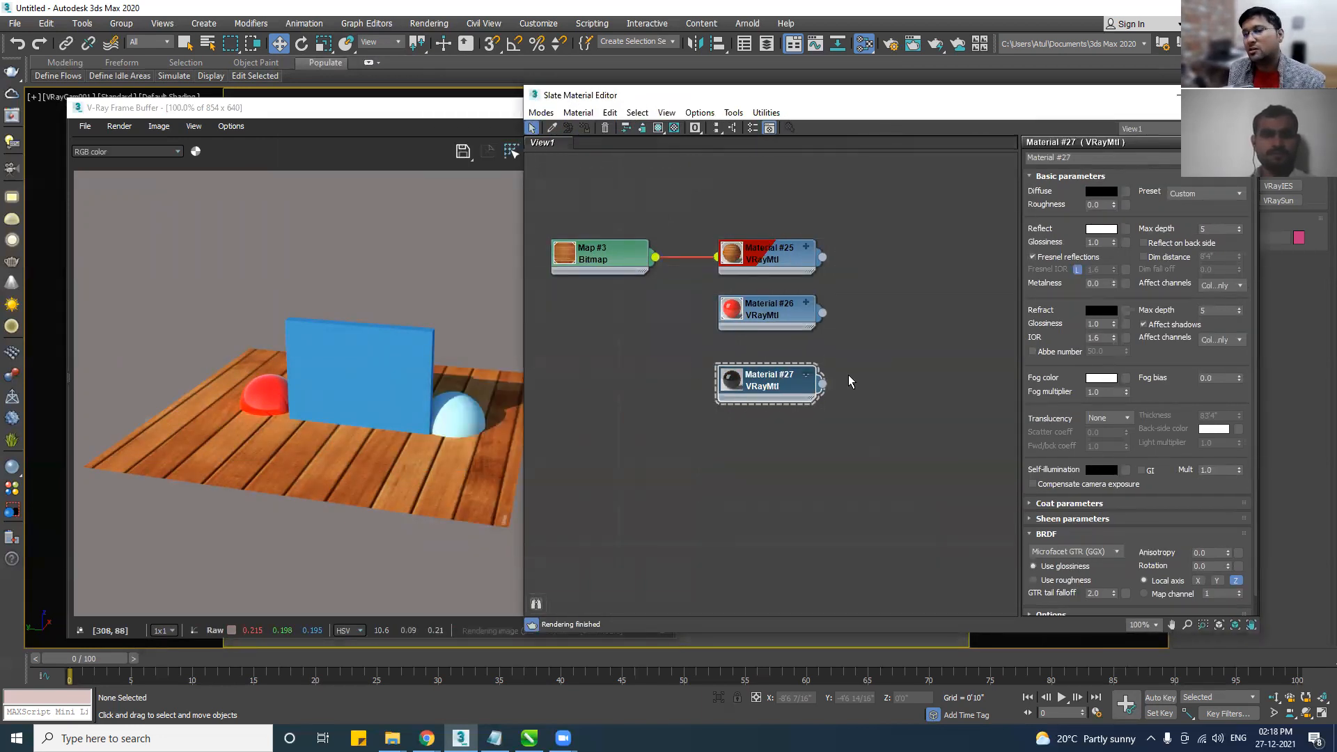
pyautogui.click(1104, 229)
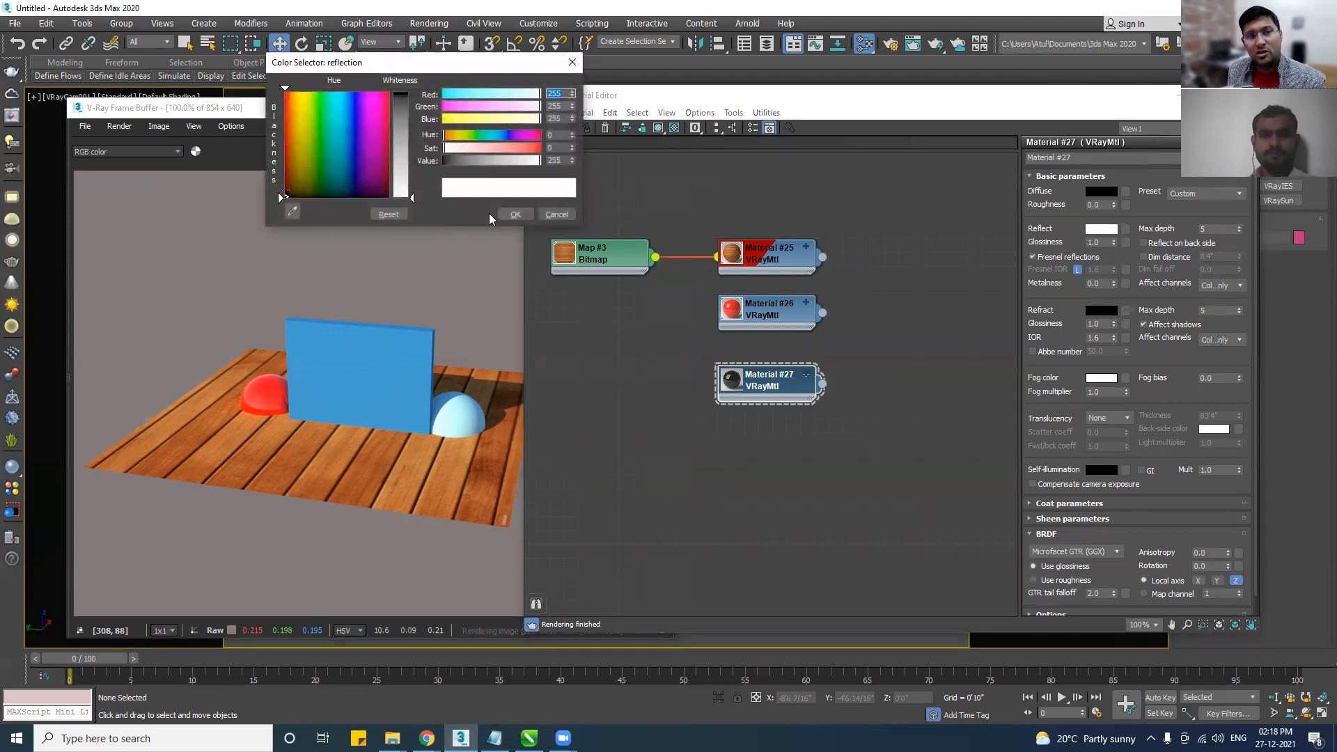
pyautogui.click(513, 215)
pyautogui.click(1054, 259)
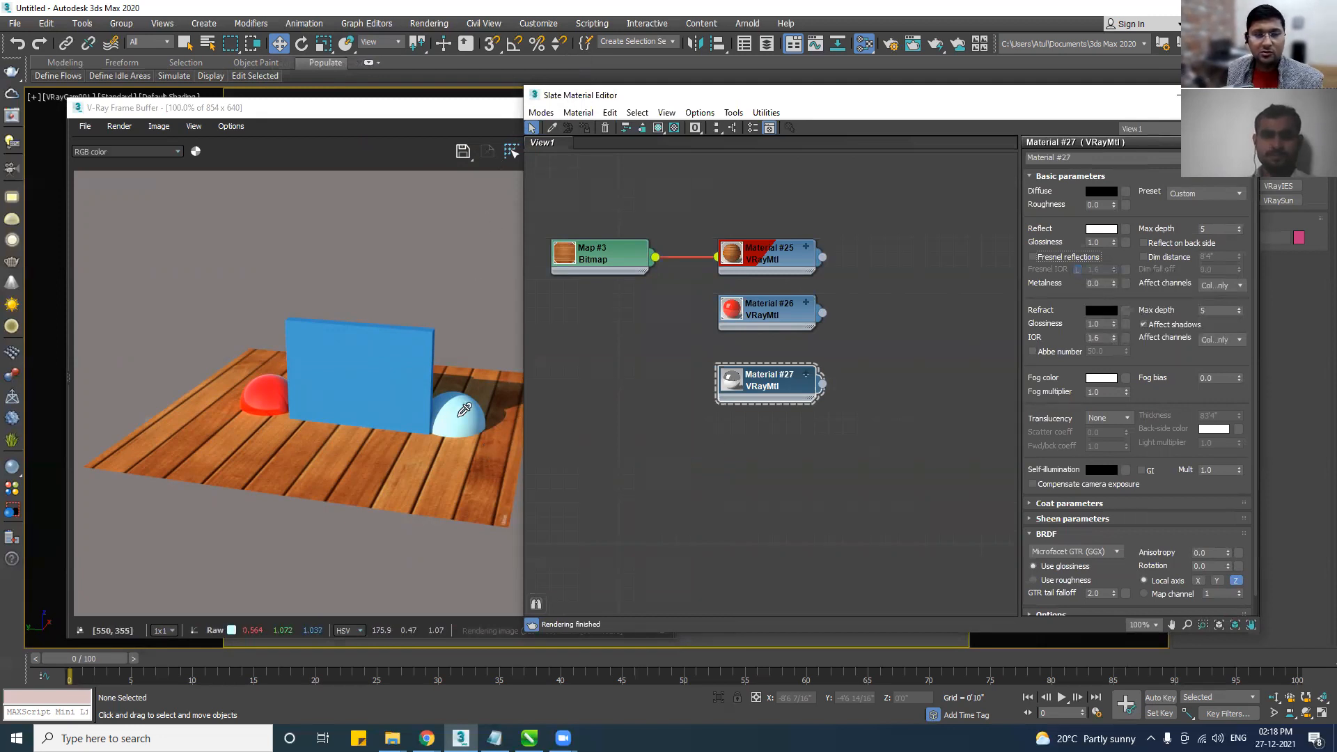
# Clear the windows off the viewport, select the light blue sphere and assign the black mirror VRayMtl to it.
pyautogui.moveTo(468, 109); pyautogui.dragTo(431, 567)
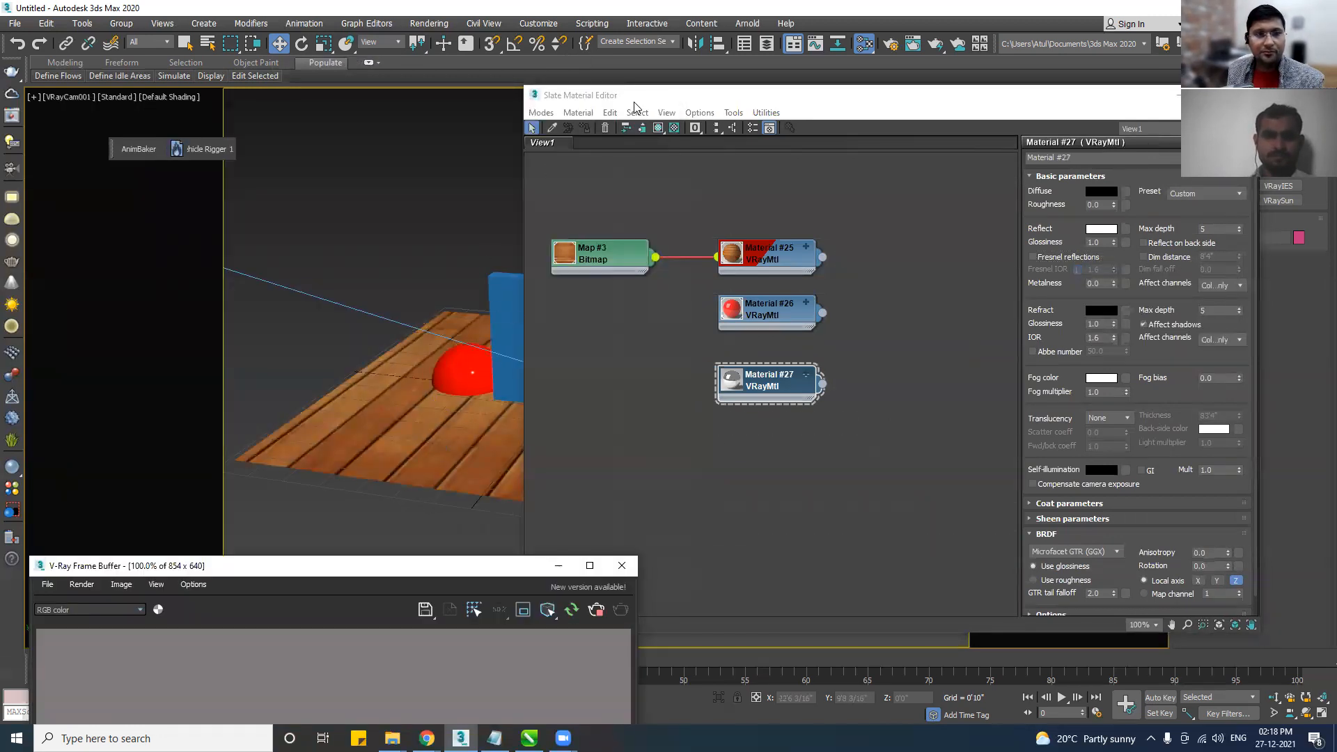
pyautogui.moveTo(634, 103); pyautogui.dragTo(625, 529)
pyautogui.click(698, 400)
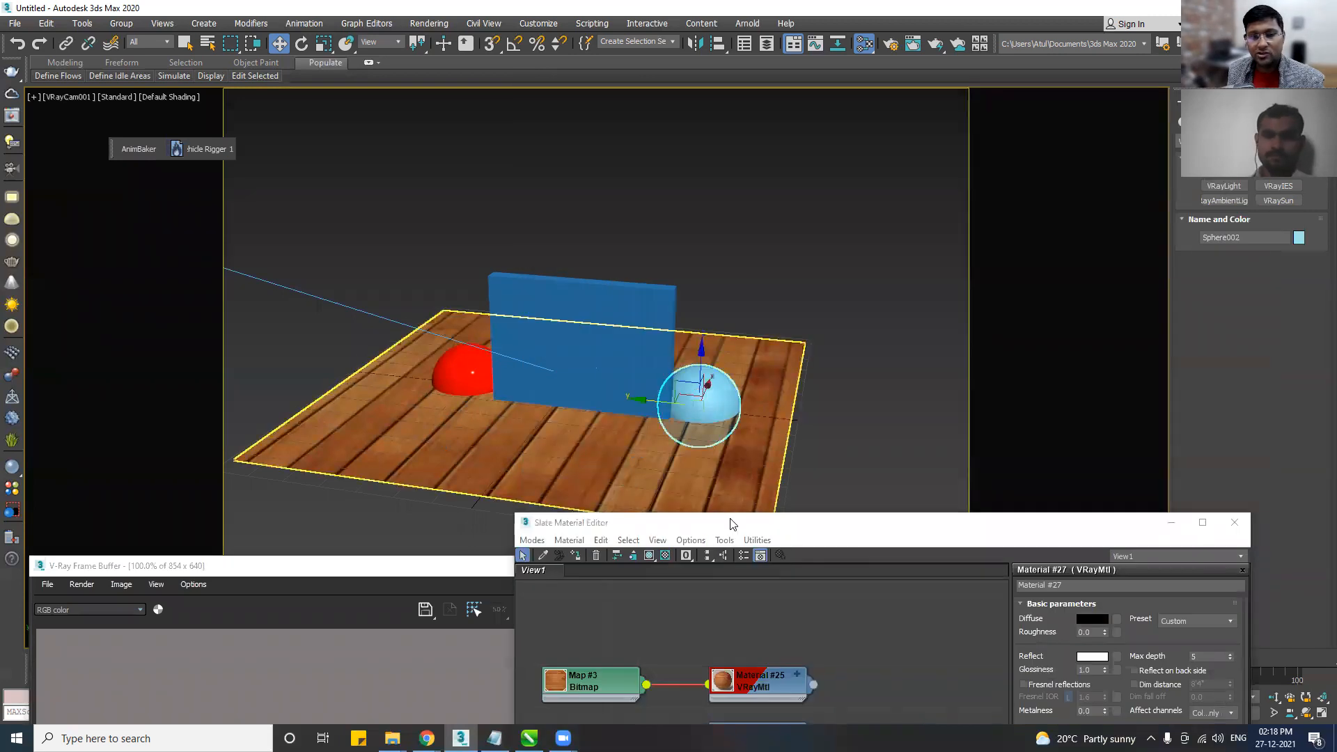
pyautogui.moveTo(731, 524); pyautogui.dragTo(411, 98)
pyautogui.rightClick(476, 379)
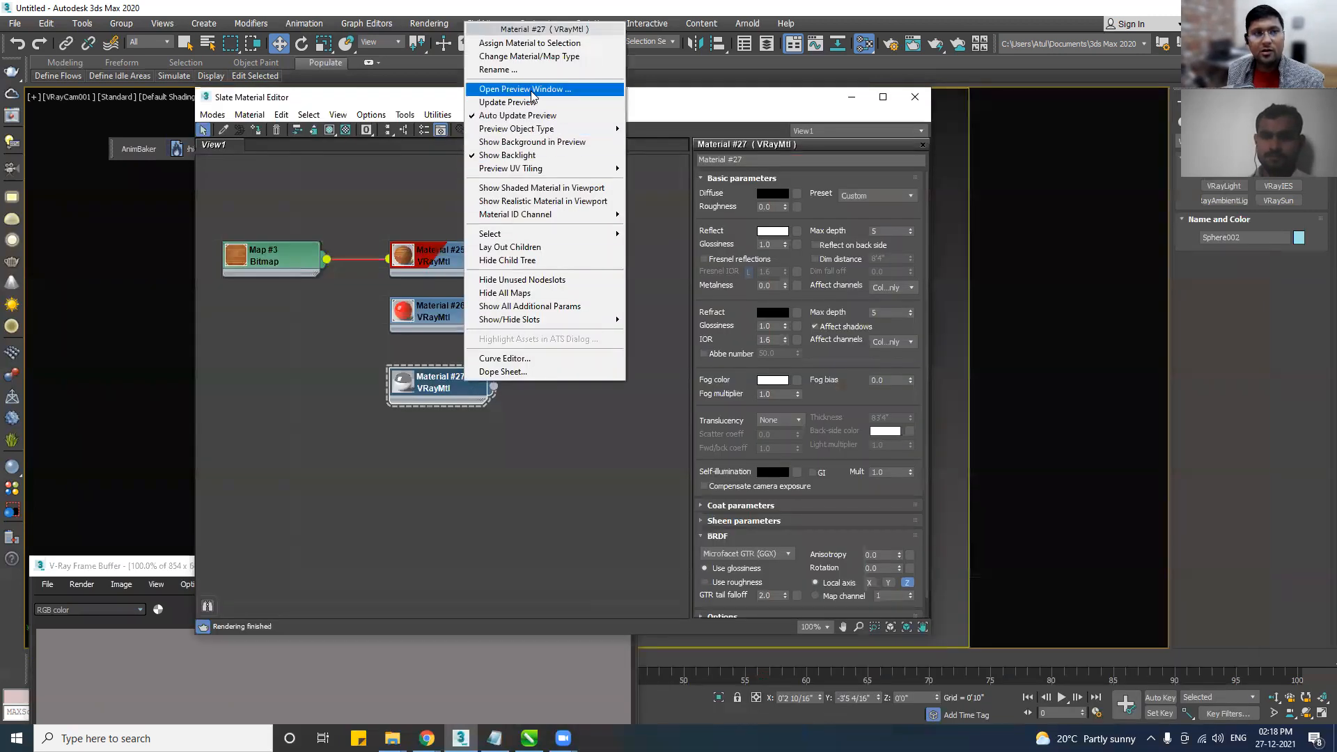
pyautogui.click(536, 43)
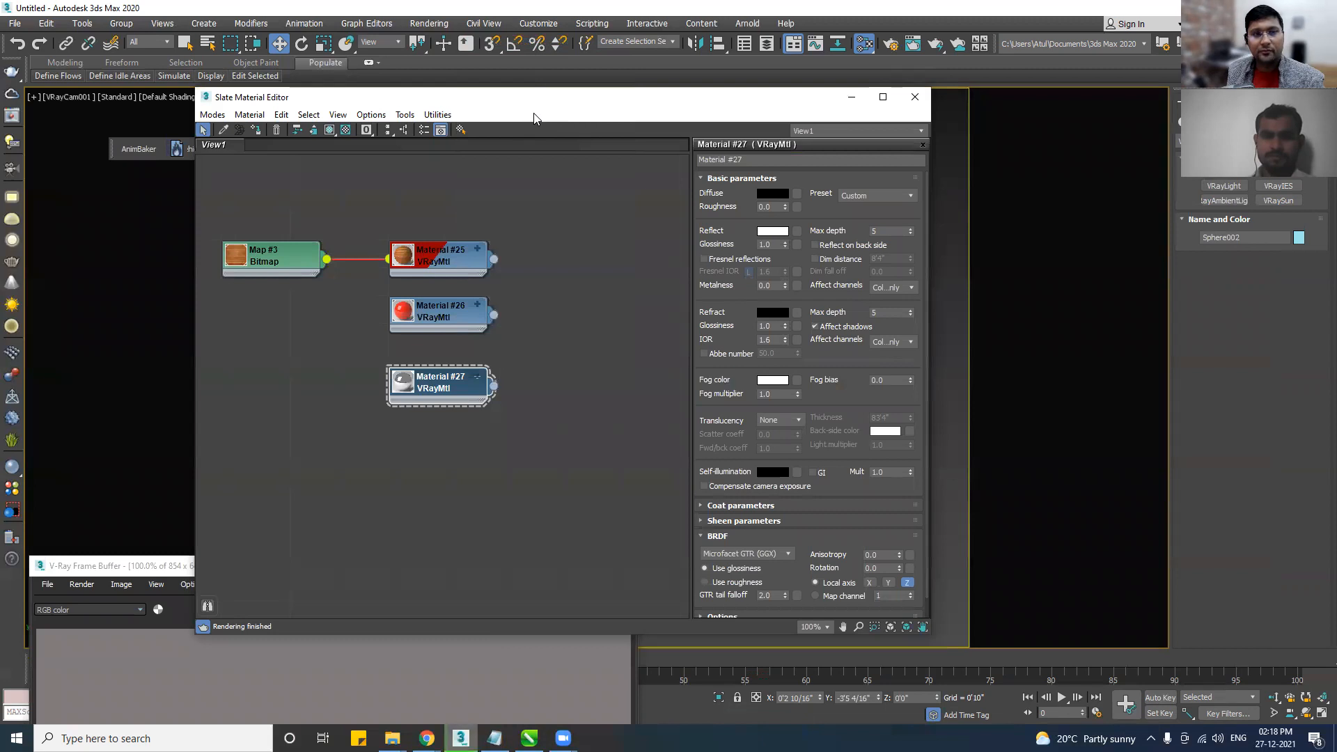
# Arrange the V-Ray Frame Buffer beside the material editor and examine the mirror sphere's reflections at 200% zoom.
pyautogui.moveTo(534, 105); pyautogui.dragTo(879, 66)
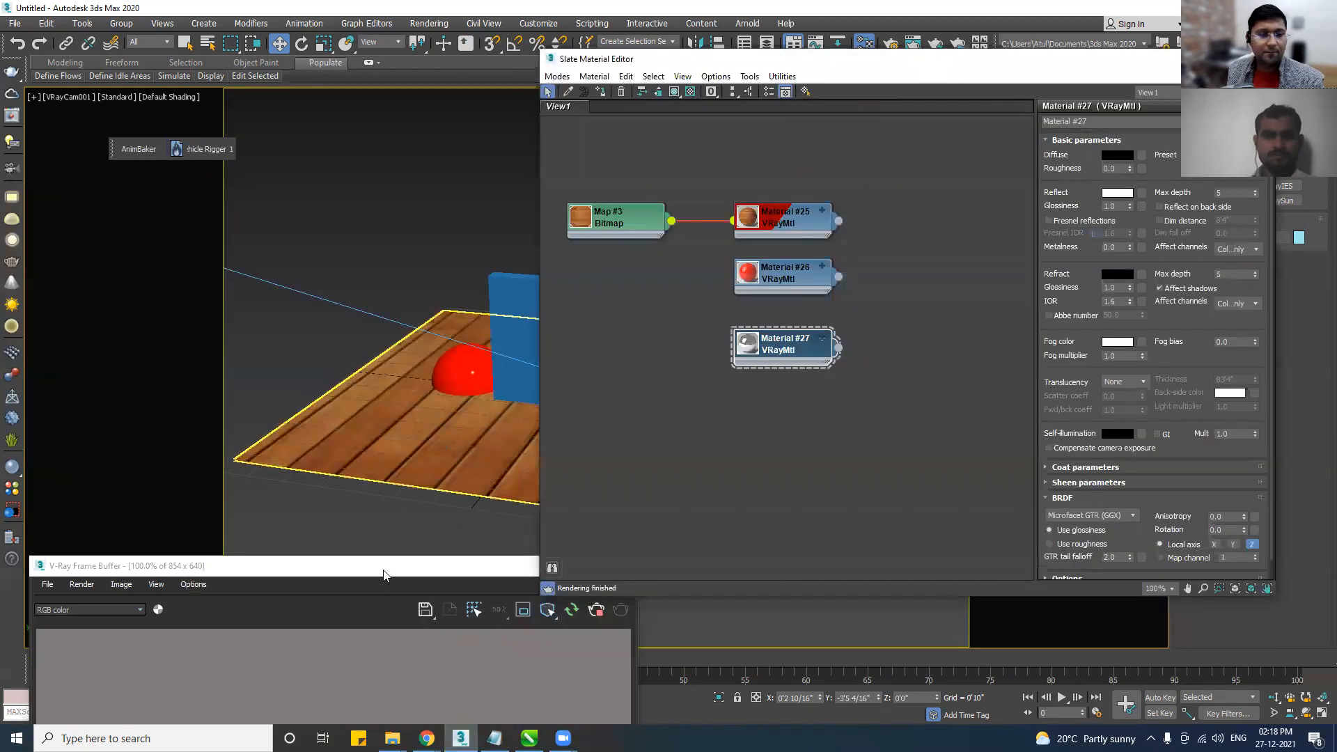
pyautogui.moveTo(383, 575); pyautogui.dragTo(526, 97)
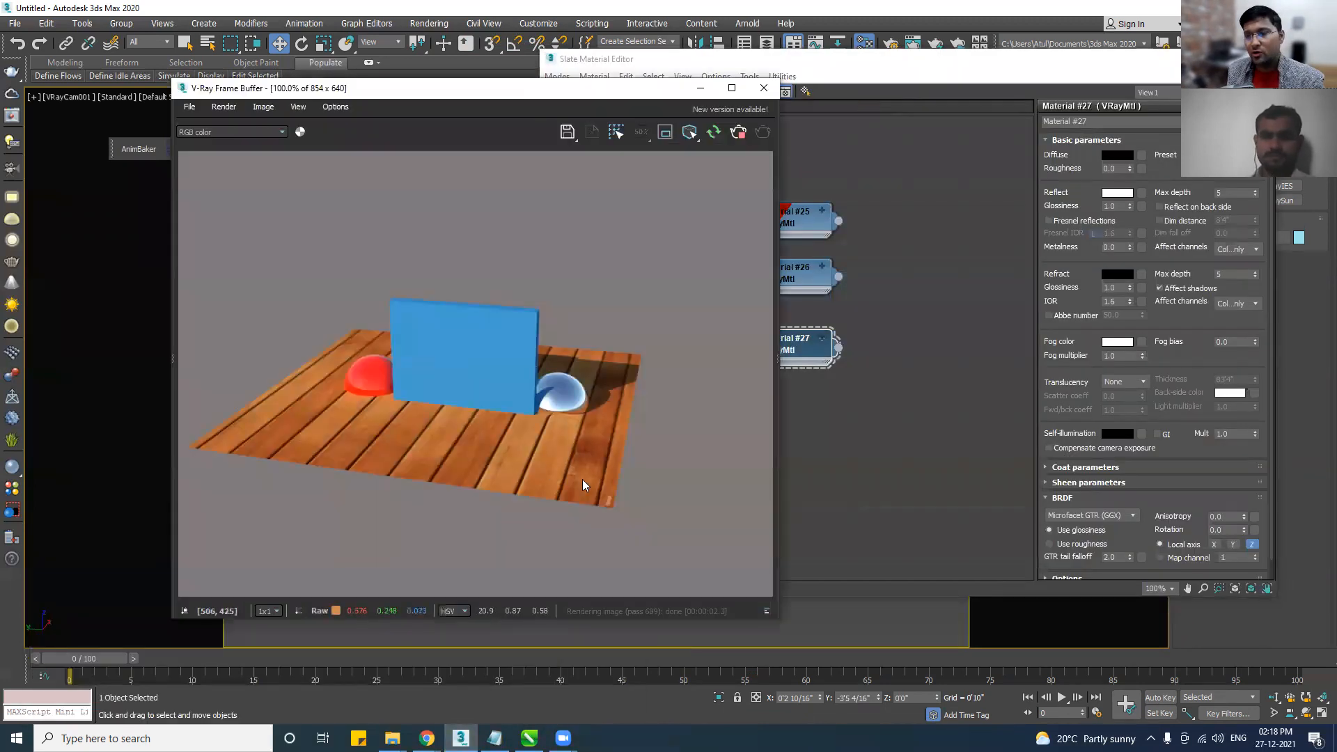
pyautogui.moveTo(576, 94); pyautogui.dragTo(486, 81)
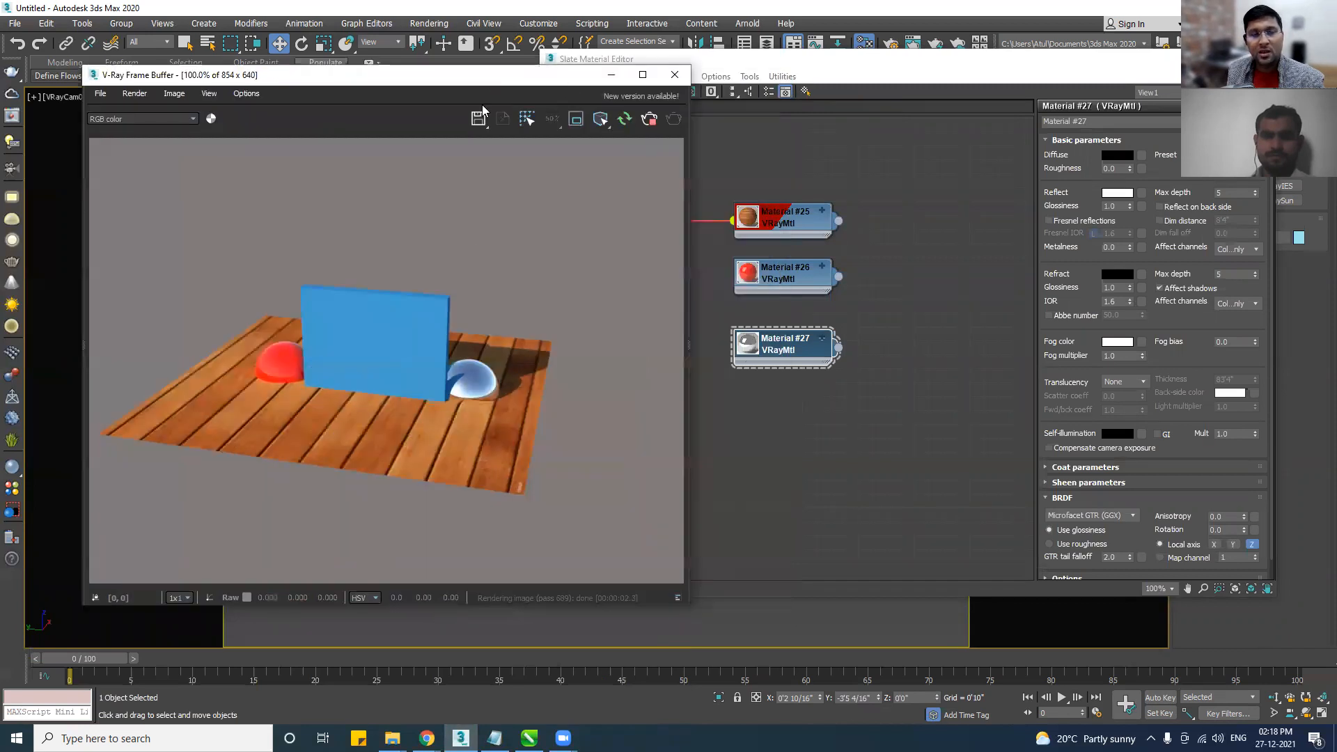
pyautogui.scroll(1, 486, 429)
pyautogui.scroll(-1, 486, 429)
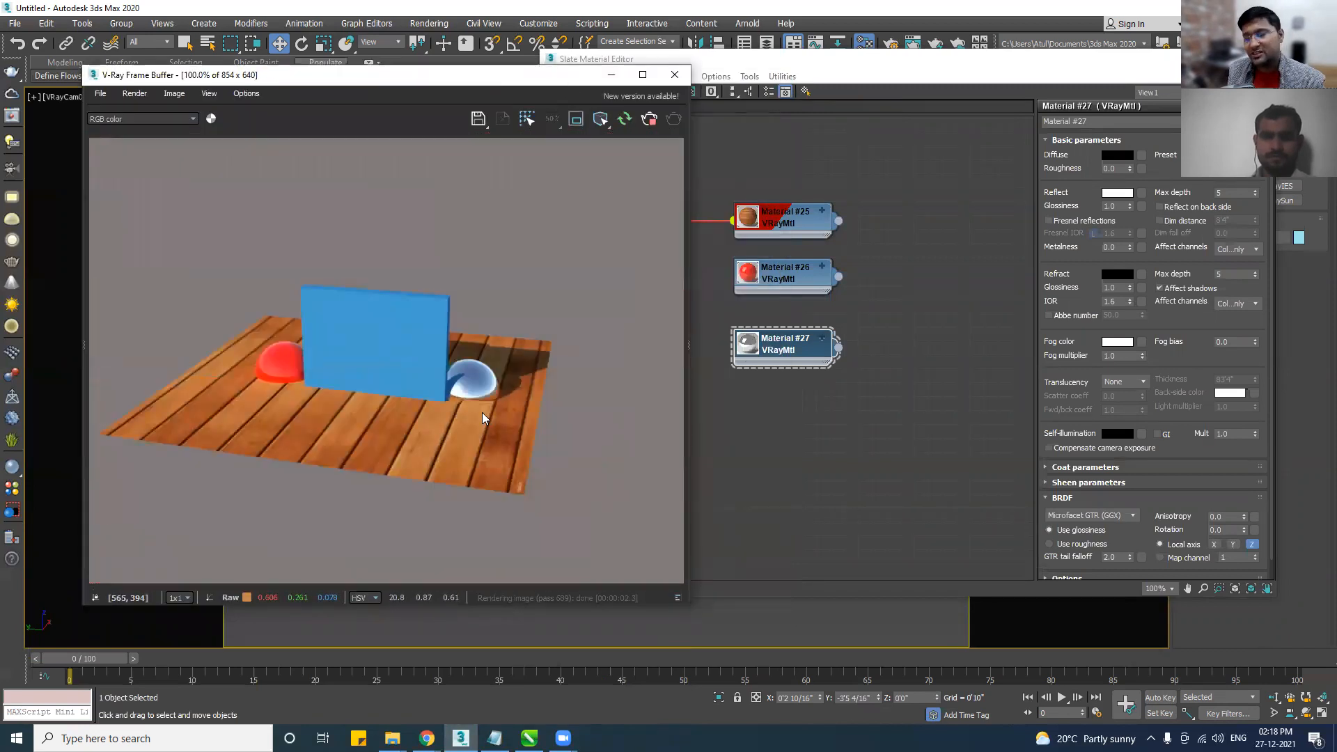
pyautogui.moveTo(849, 61); pyautogui.dragTo(750, 81)
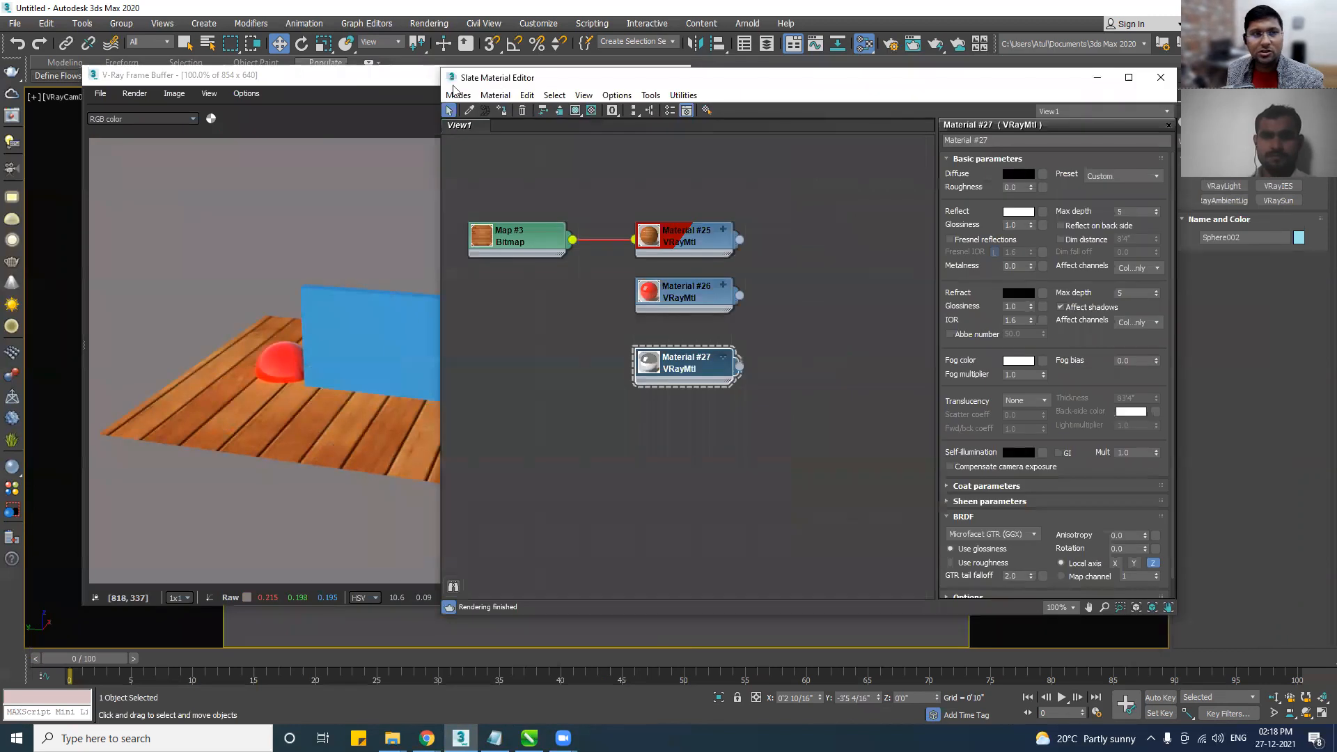
pyautogui.click(386, 76)
pyautogui.moveTo(386, 80); pyautogui.dragTo(312, 80)
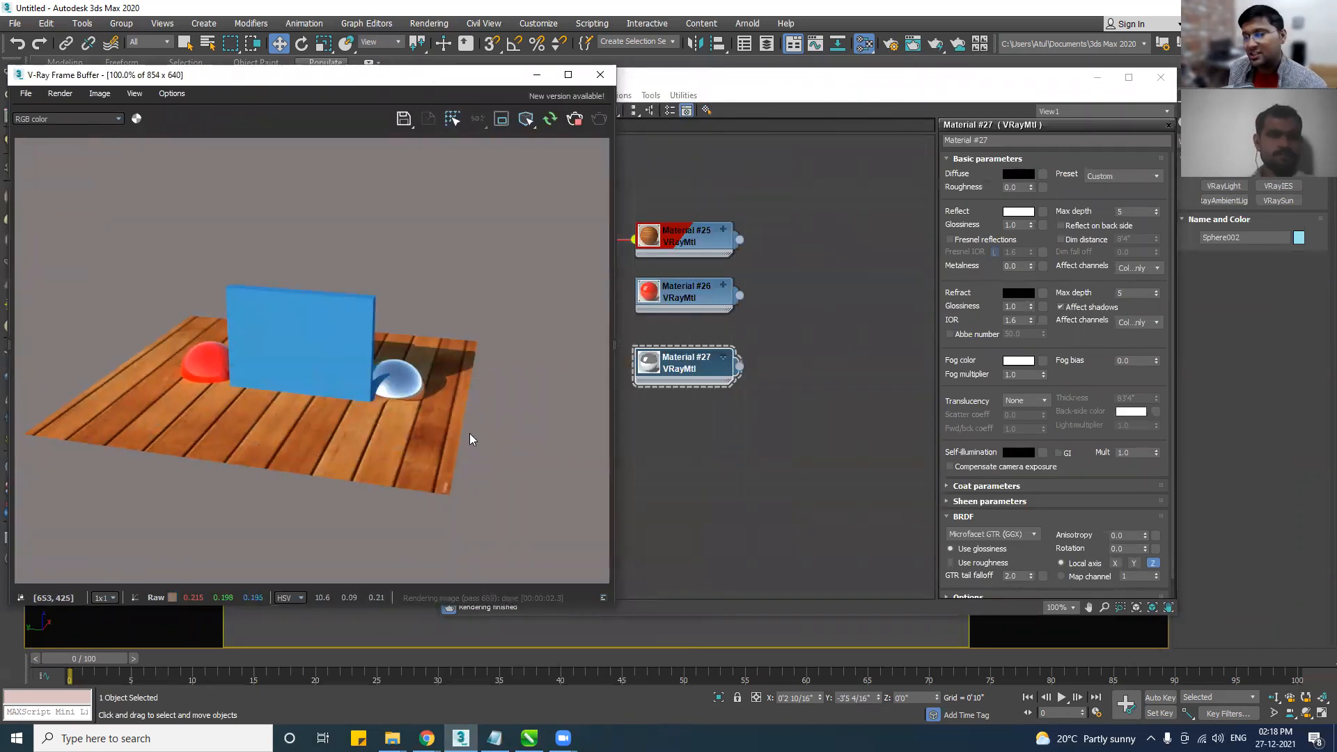
pyautogui.scroll(1, 399, 413)
pyautogui.scroll(1, 449, 367)
pyautogui.scroll(-1, 450, 366)
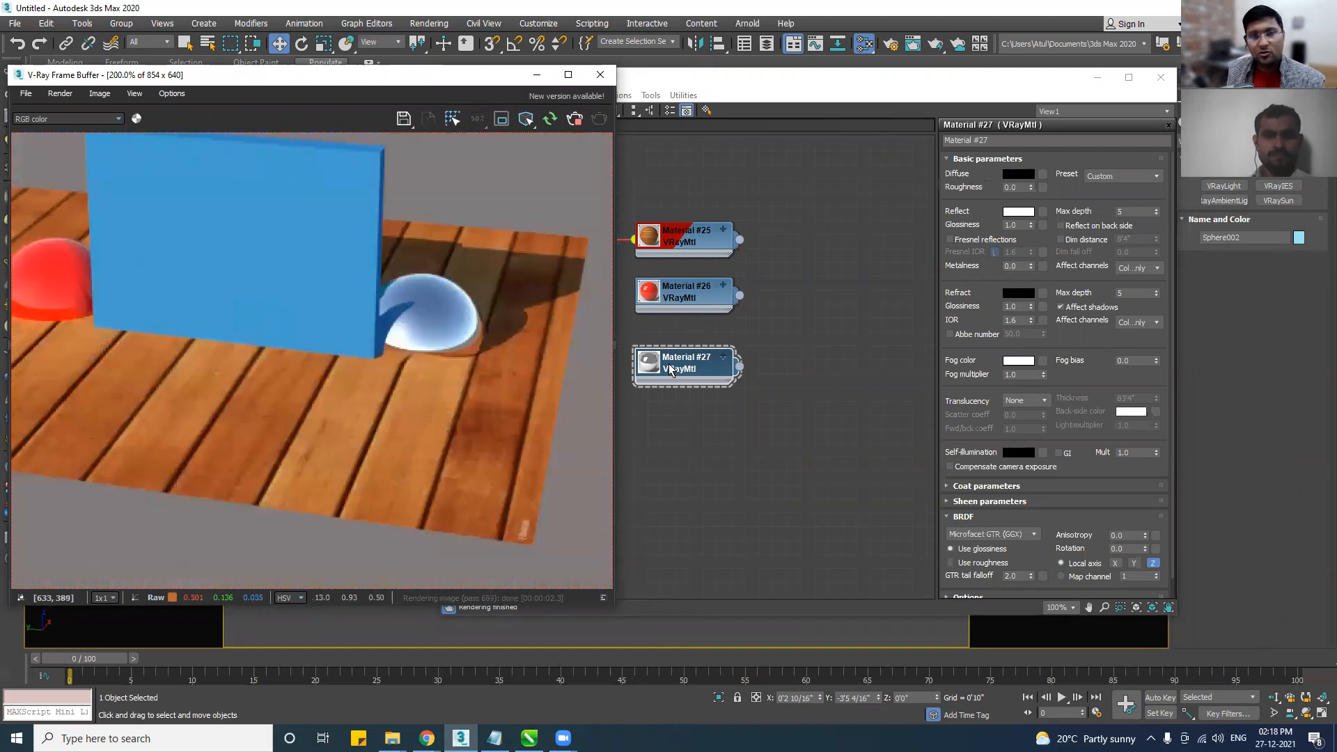
# Set the mirror material's reflection glossiness to 0.8 and view the sphere in the render.
pyautogui.click(1007, 225)
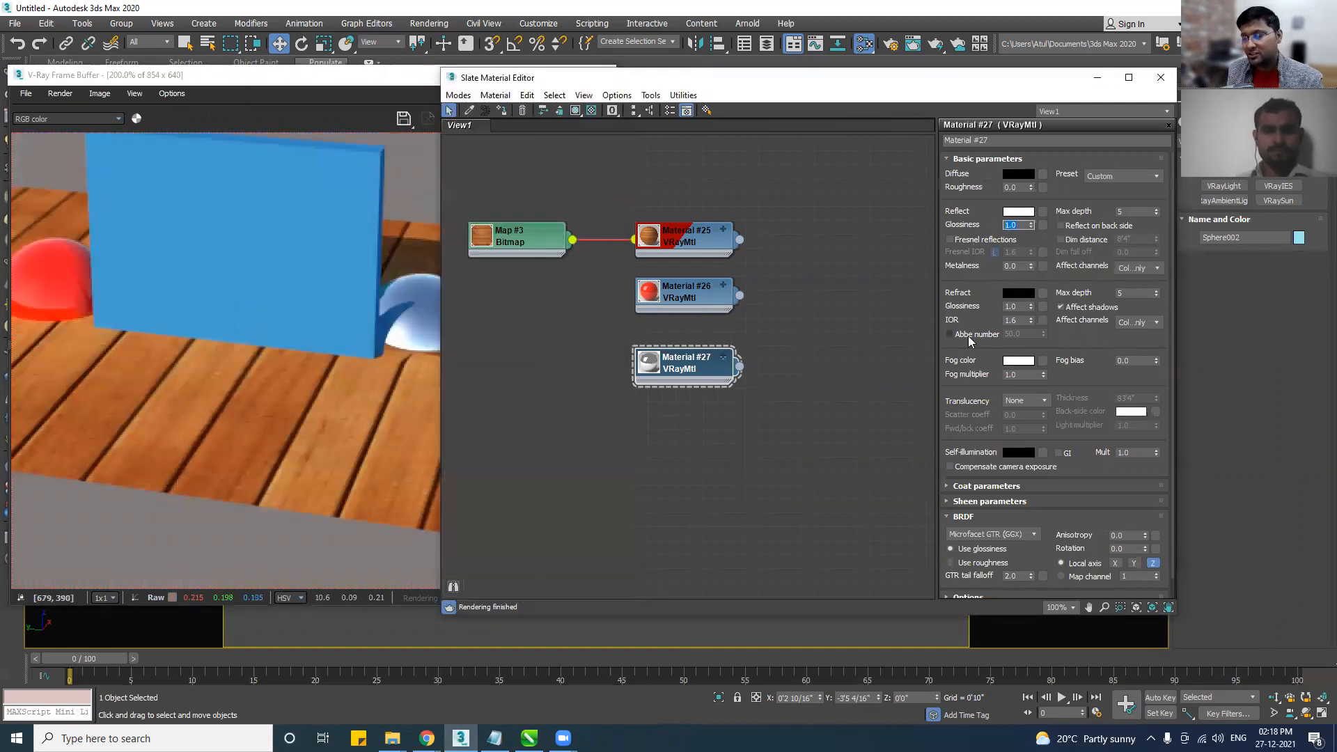
pyautogui.write('0.8')
pyautogui.press('Return')
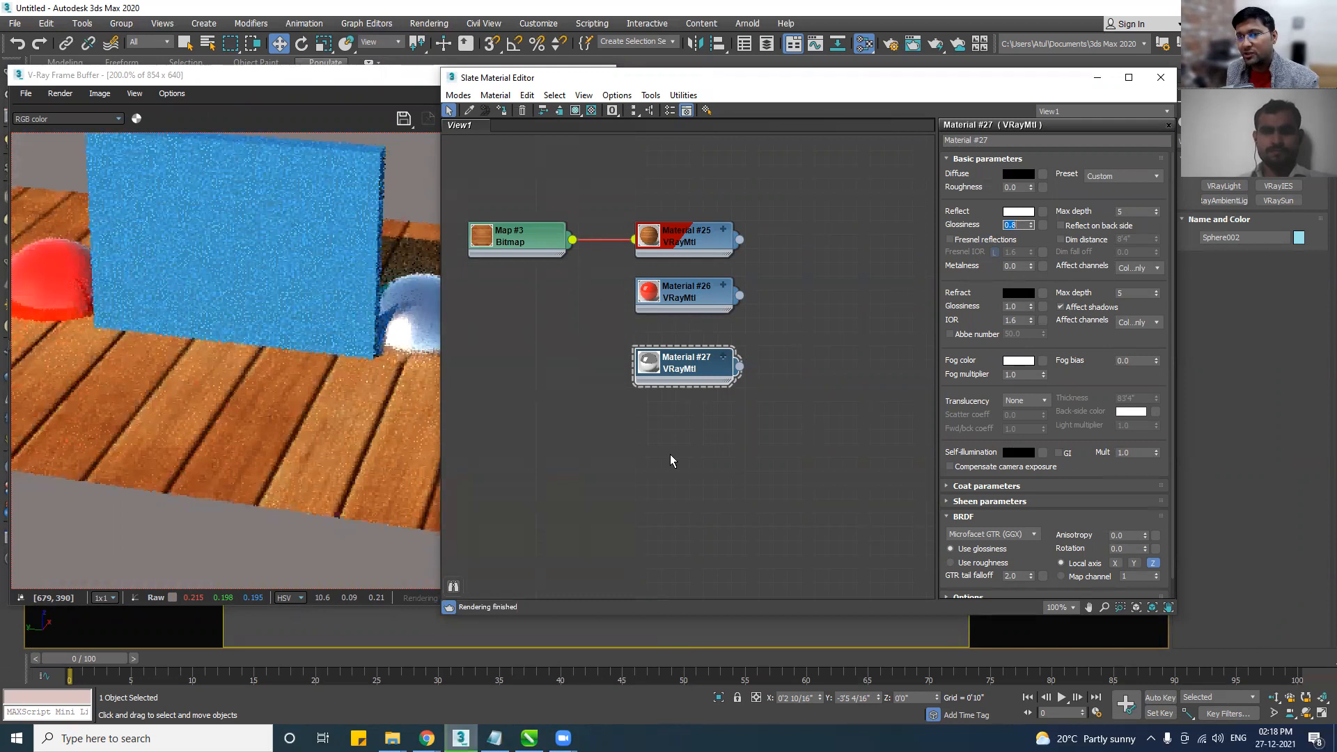
pyautogui.moveTo(389, 84); pyautogui.dragTo(365, 85)
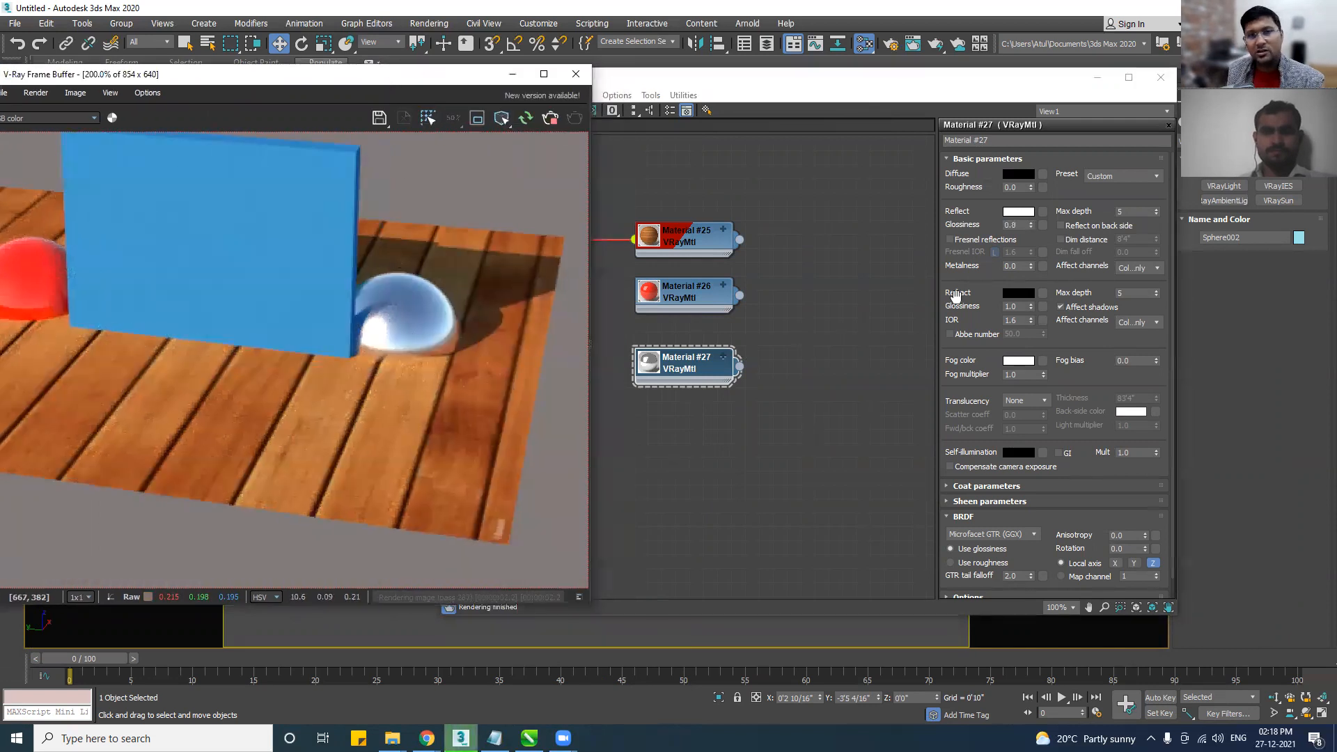
# Set the mirror material's reflection glossiness to 0.7 and inspect the sphere at 400% zoom.
pyautogui.click(1023, 226)
pyautogui.write('0.7')
pyautogui.press('Return')
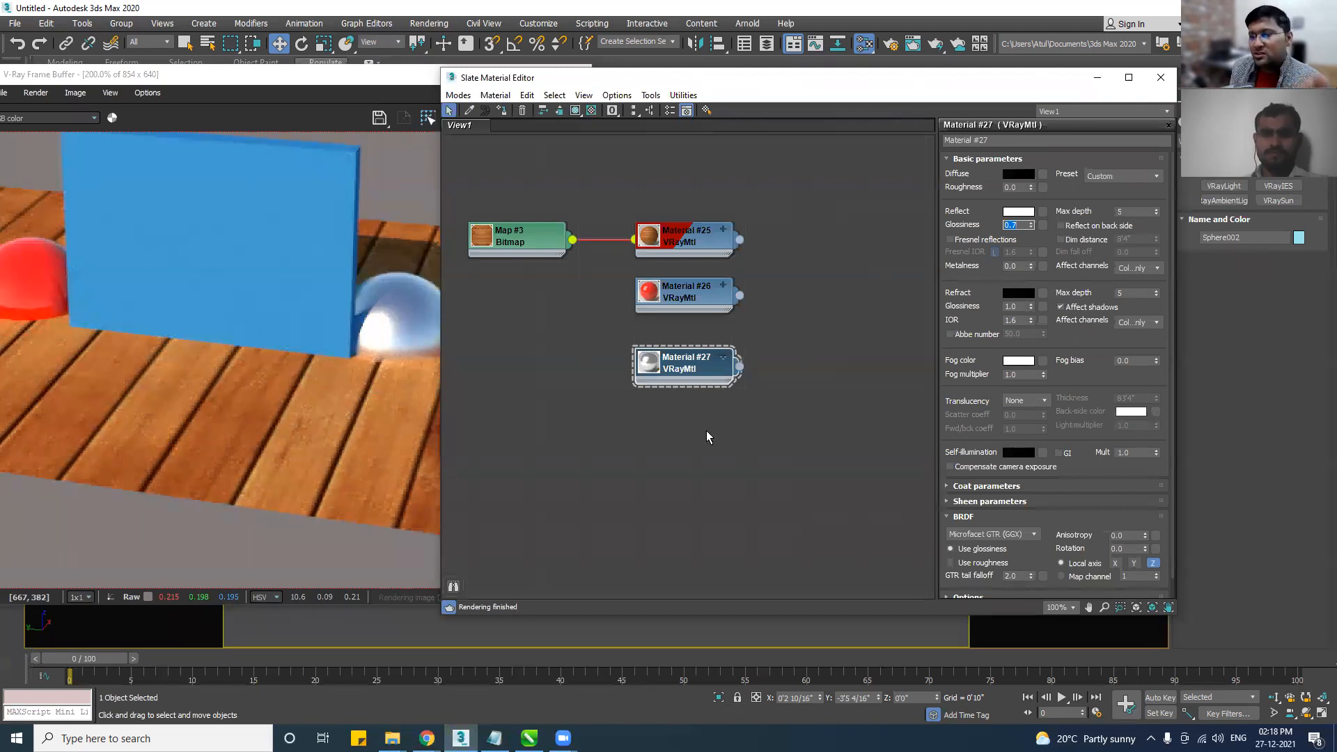
pyautogui.click(356, 371)
pyautogui.scroll(1, 459, 374)
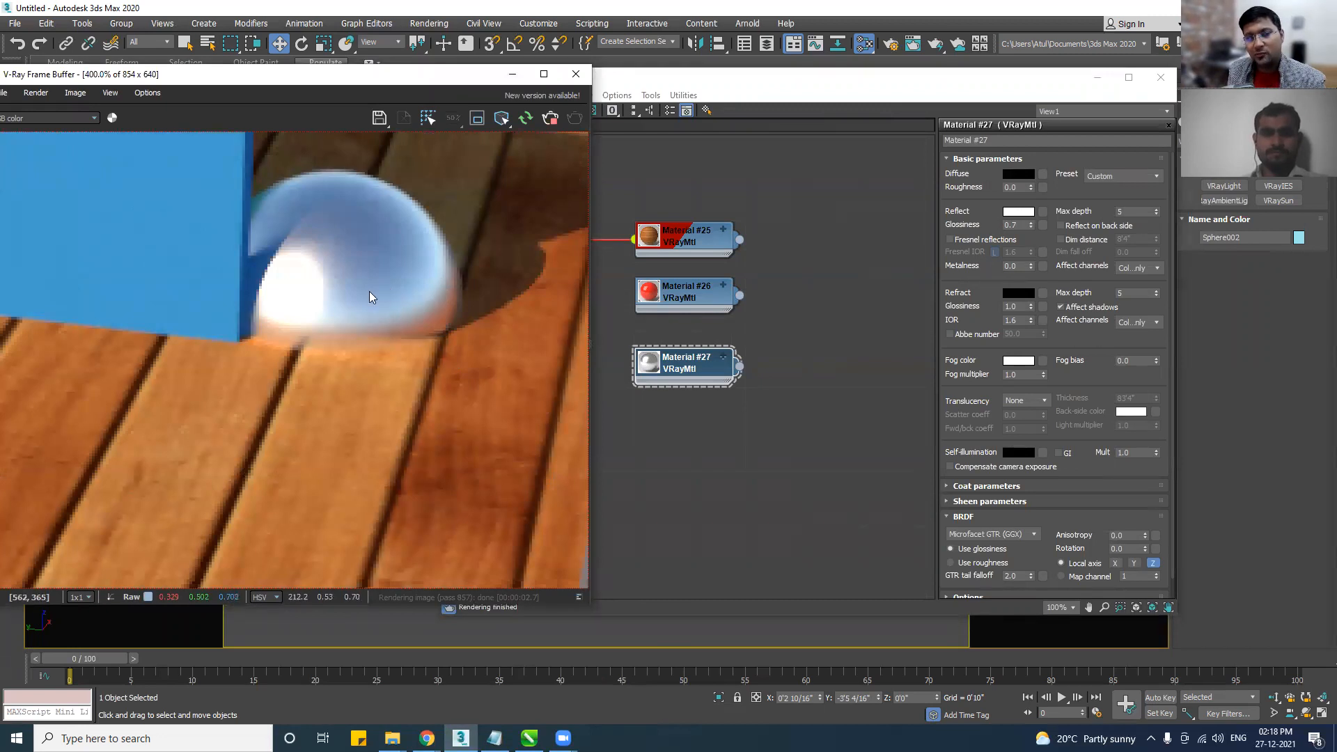
# Zoom the render out to 100%, minimize the material editor and place the V-Ray Frame Buffer below the model.
pyautogui.scroll(-2, 409, 361)
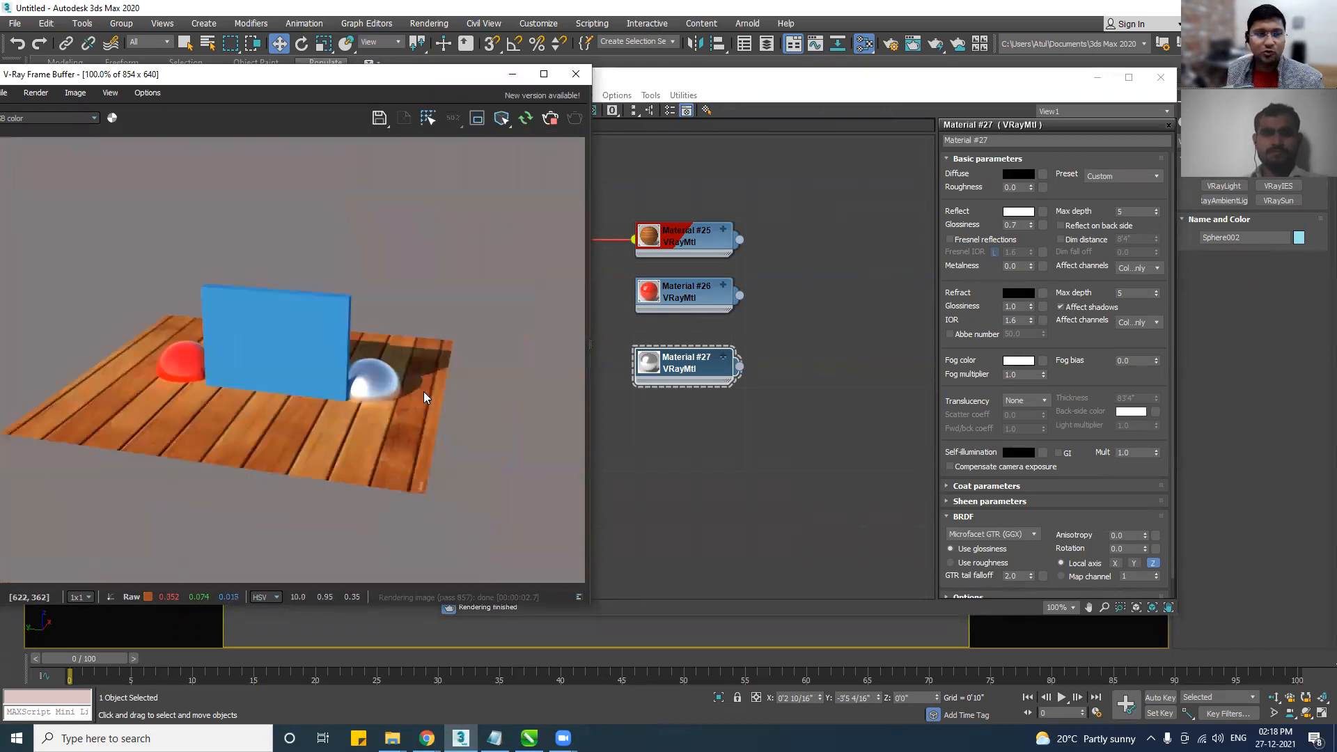
pyautogui.moveTo(435, 81); pyautogui.dragTo(657, 335)
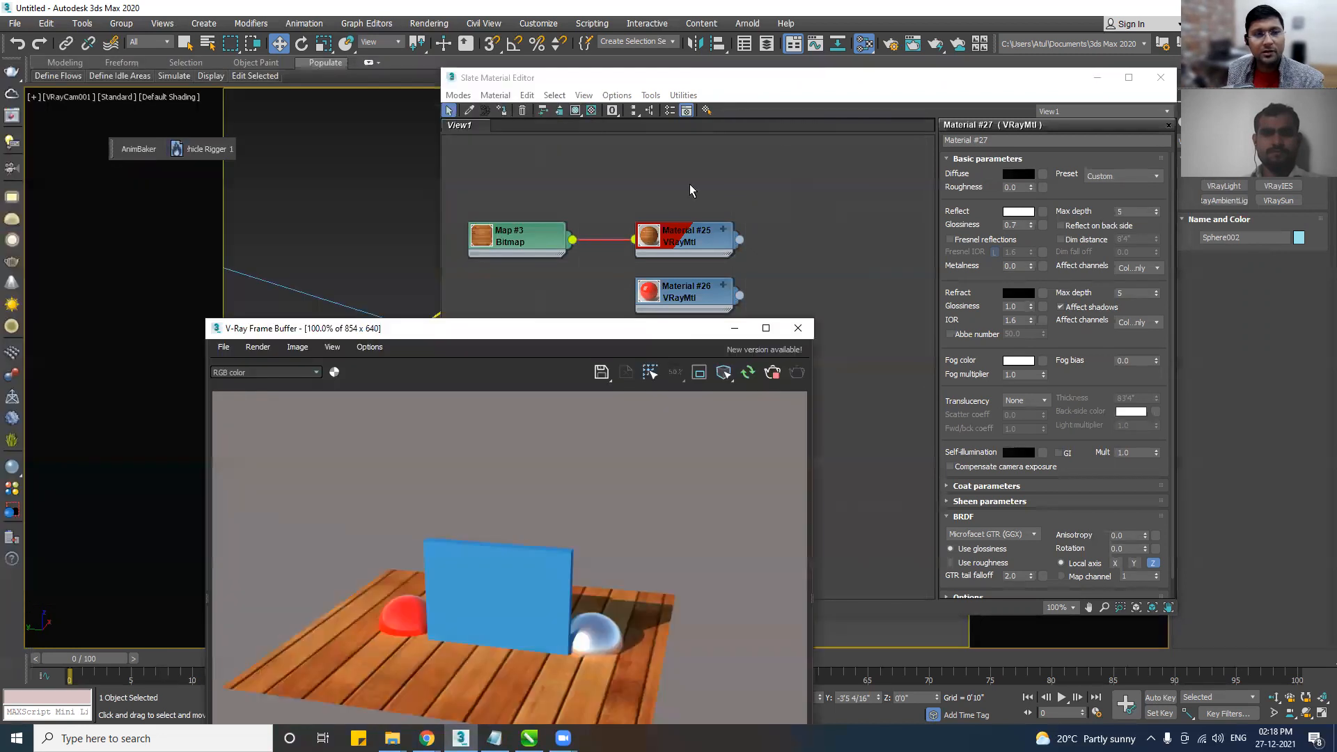
pyautogui.click(1097, 78)
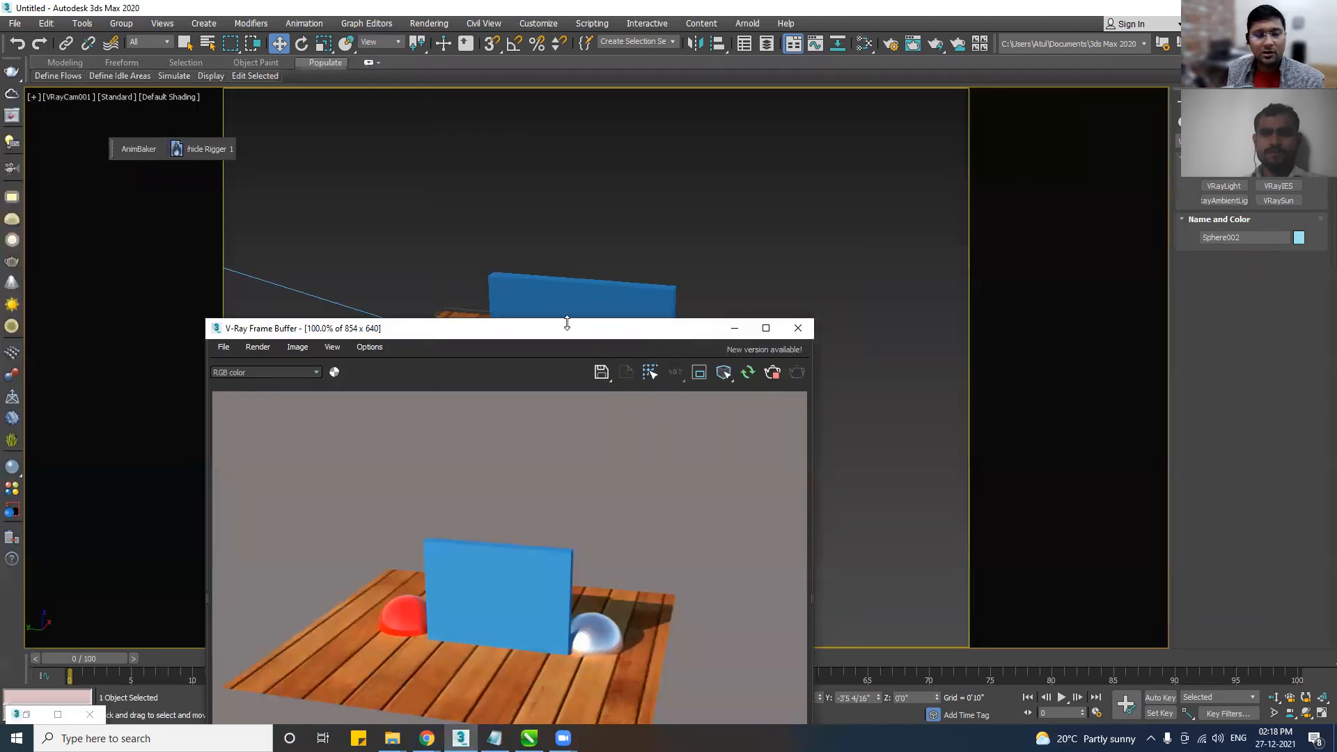
pyautogui.moveTo(567, 322); pyautogui.dragTo(567, 537)
# Copy the blue wall box toward the front of the wooden floor, scale the copy down to a thin post and reposition it.
pyautogui.click(596, 358)
pyautogui.keyDown('shift'); pyautogui.moveTo(594, 393); pyautogui.dragTo(501, 486); pyautogui.keyUp('shift')
pyautogui.click(674, 427)
pyautogui.press('r')
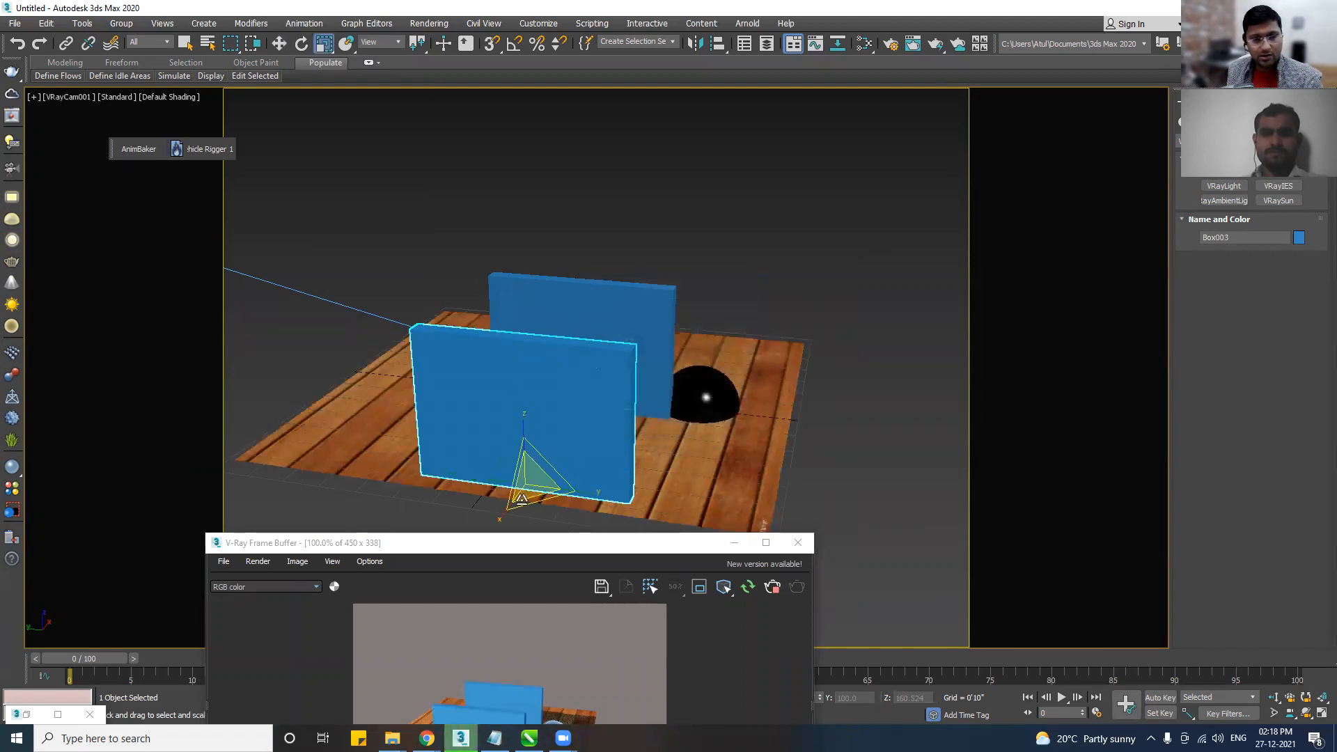
pyautogui.moveTo(521, 498); pyautogui.dragTo(116, 525)
pyautogui.press('w')
pyautogui.moveTo(487, 480); pyautogui.dragTo(460, 399)
# Copy the blue wall to the other side of the red sphere and move the thin post in front of the new wall.
pyautogui.click(528, 312)
pyautogui.moveTo(545, 407)
pyautogui.keyDown('shift'); pyautogui.mouseDown()
pyautogui.moveTo(353, 390)
pyautogui.moveTo(368, 393)
pyautogui.moveTo(329, 405)
pyautogui.mouseUp(); pyautogui.keyUp('shift')
pyautogui.click(672, 433)
pyautogui.click(444, 416)
pyautogui.moveTo(400, 411); pyautogui.dragTo(325, 406)
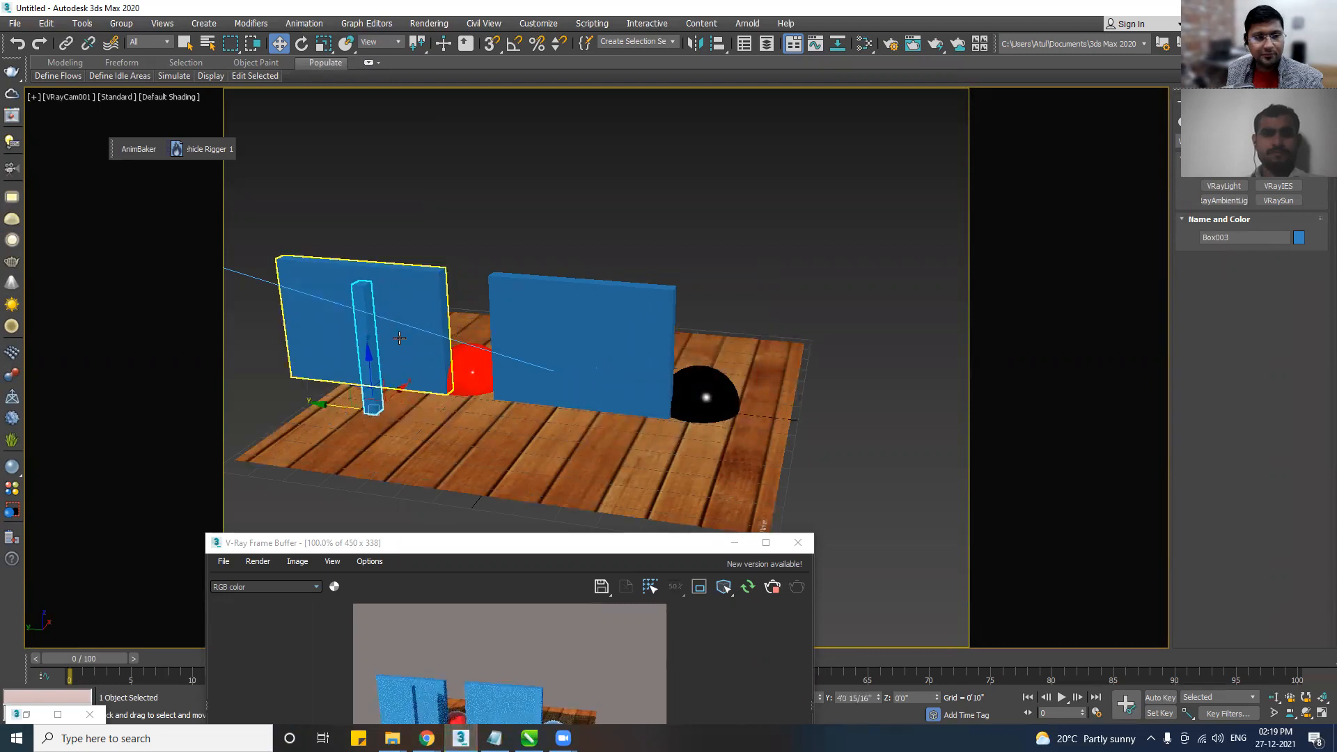
# Select the new wall behind the post and enlarge the V-Ray Frame Buffer over the viewport.
pyautogui.click(399, 337)
pyautogui.moveTo(463, 534); pyautogui.dragTo(575, 119)
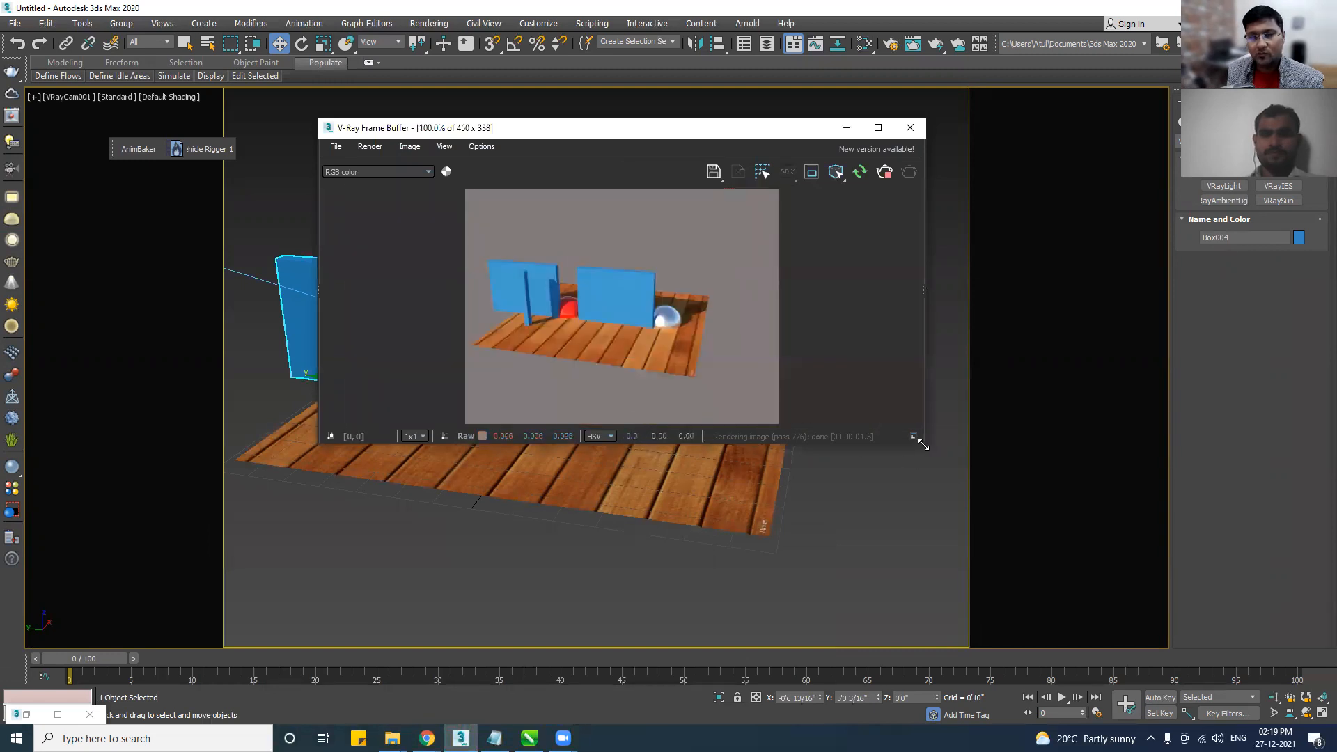
pyautogui.moveTo(923, 445); pyautogui.dragTo(1094, 660)
# Examine the spheres, both walls and the post in the render, switching between 100% and 200% zoom.
pyautogui.scroll(1, 798, 473)
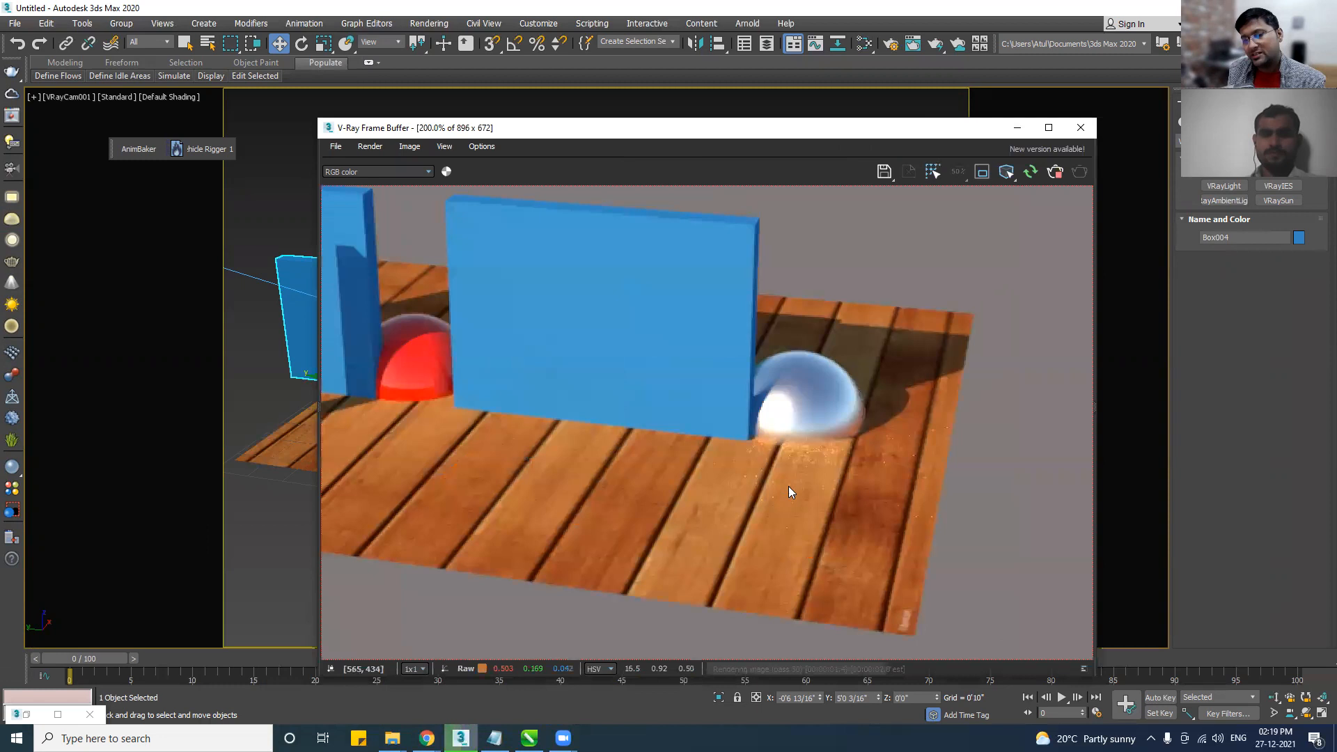
pyautogui.scroll(-1, 543, 500)
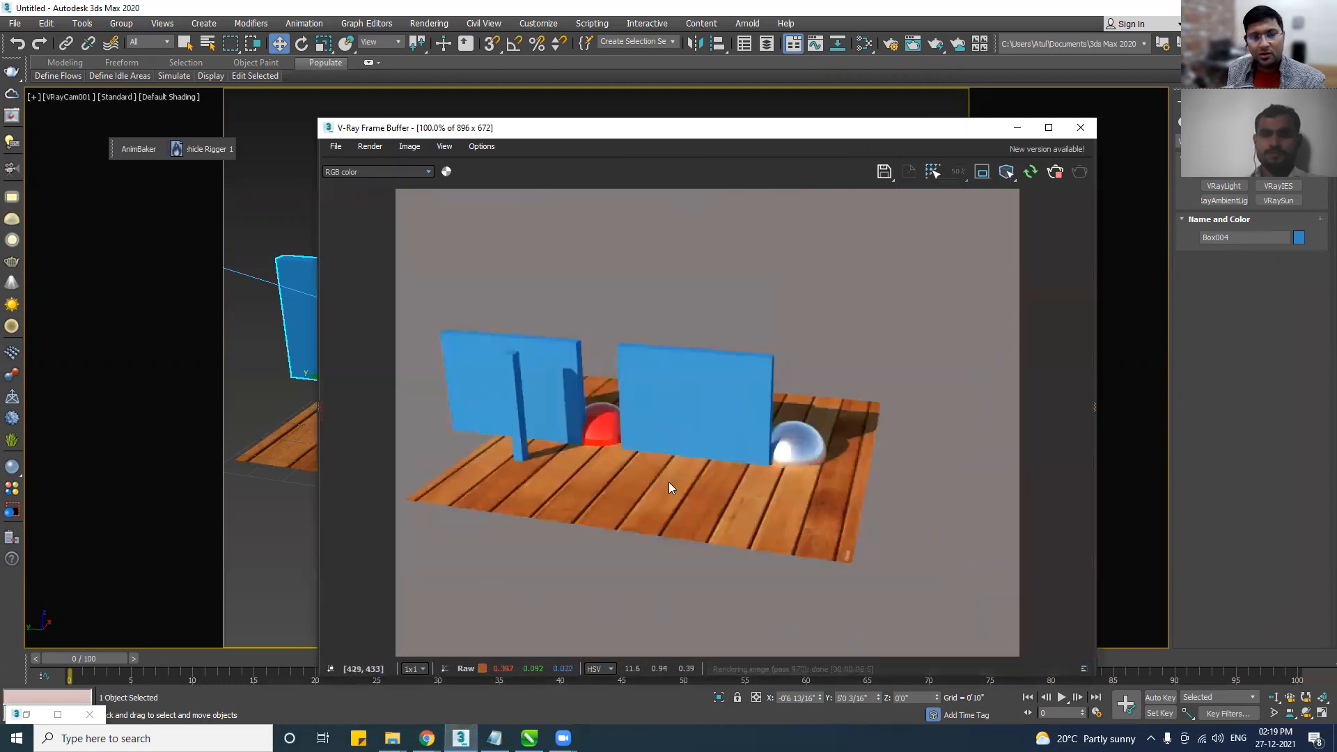
pyautogui.scroll(1, 665, 481)
pyautogui.scroll(-1, 781, 513)
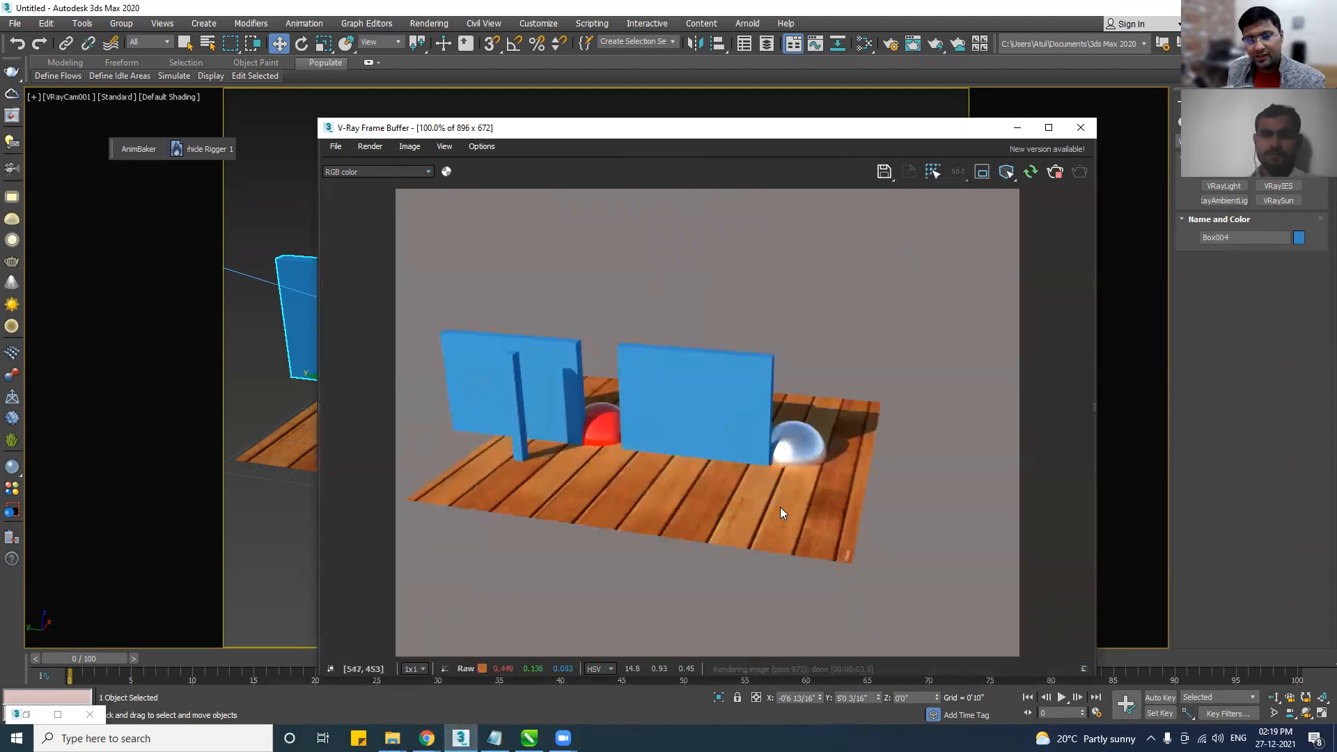
pyautogui.scroll(1, 828, 554)
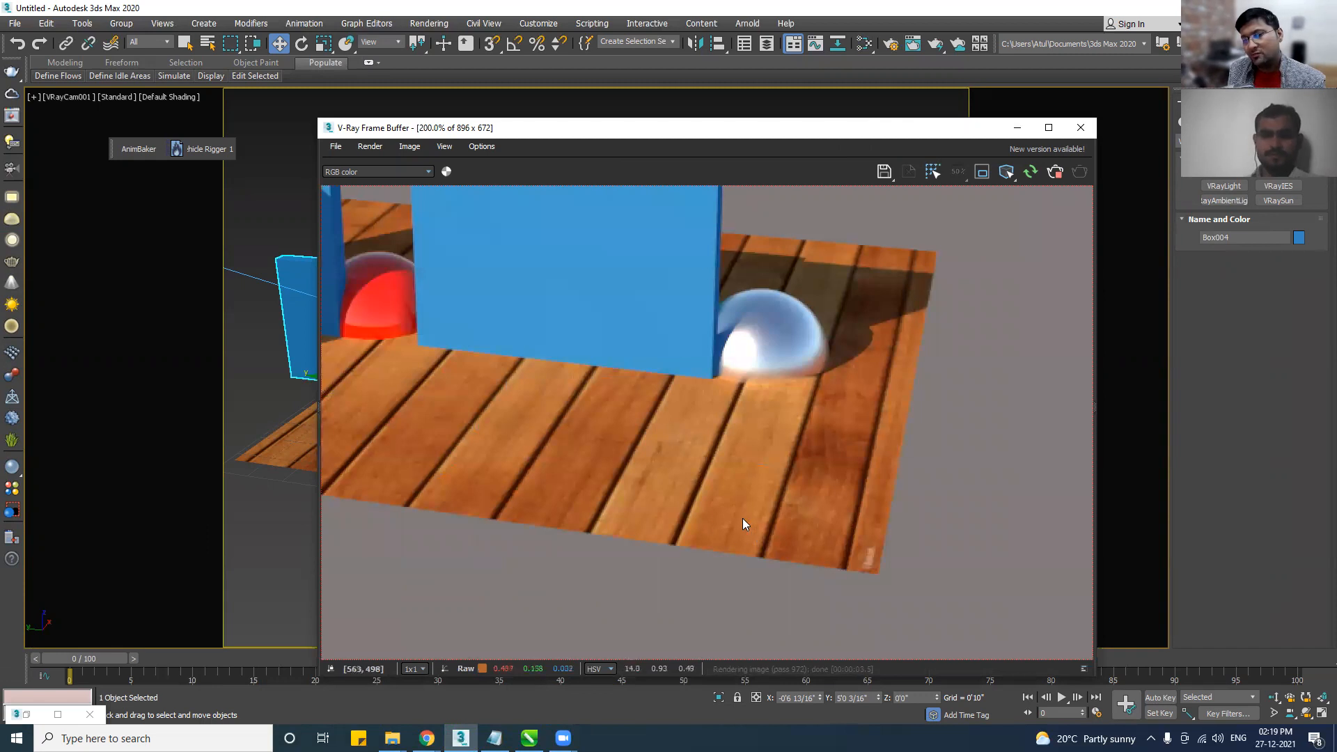
pyautogui.scroll(-1, 669, 501)
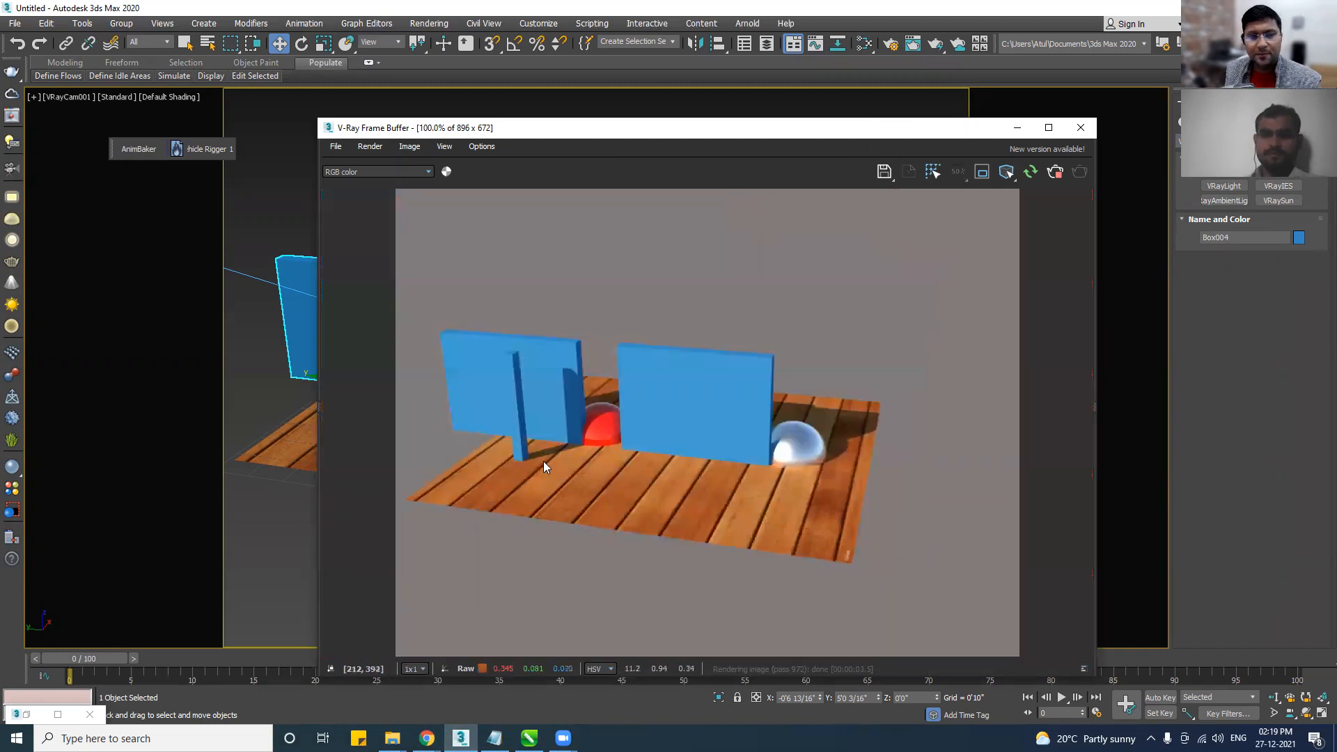
pyautogui.scroll(1, 556, 474)
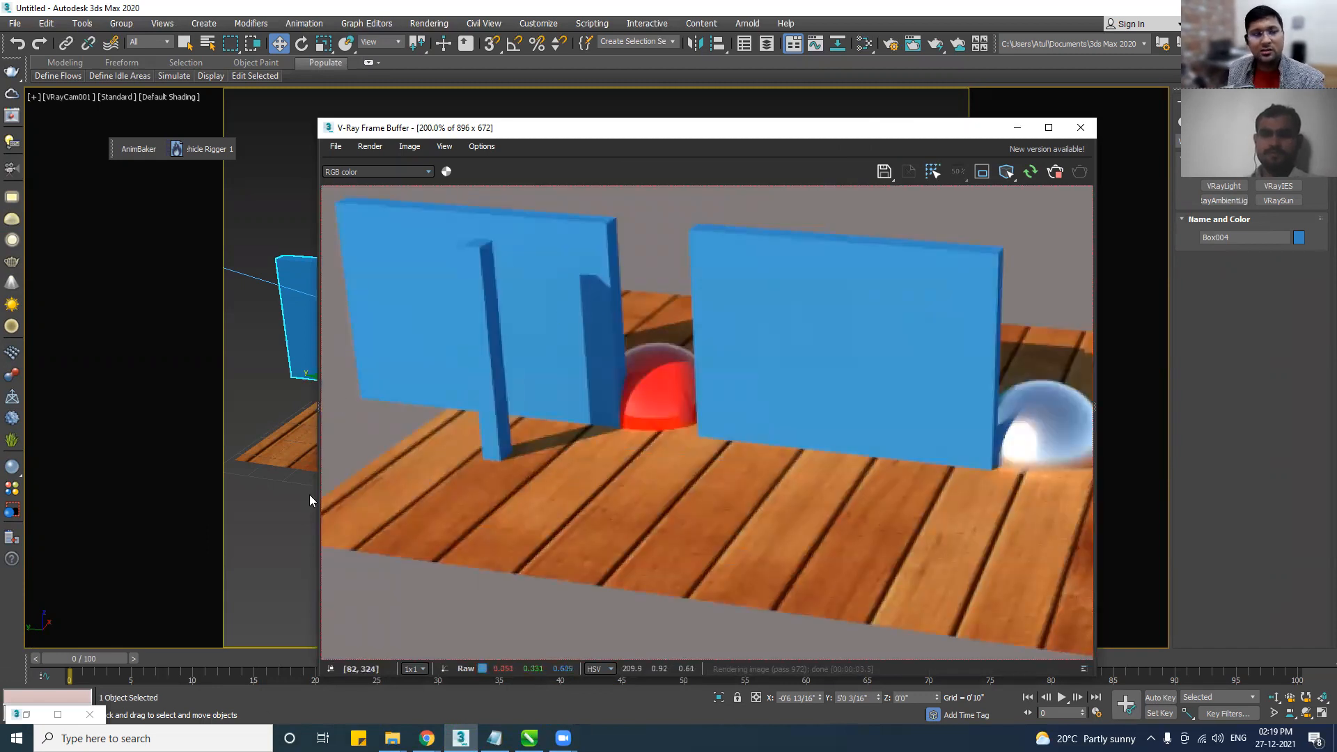
# Duplicate the mirror VRayMtl in the material editor and set the copy's reflection glossiness to 1.0.
pyautogui.click(26, 714)
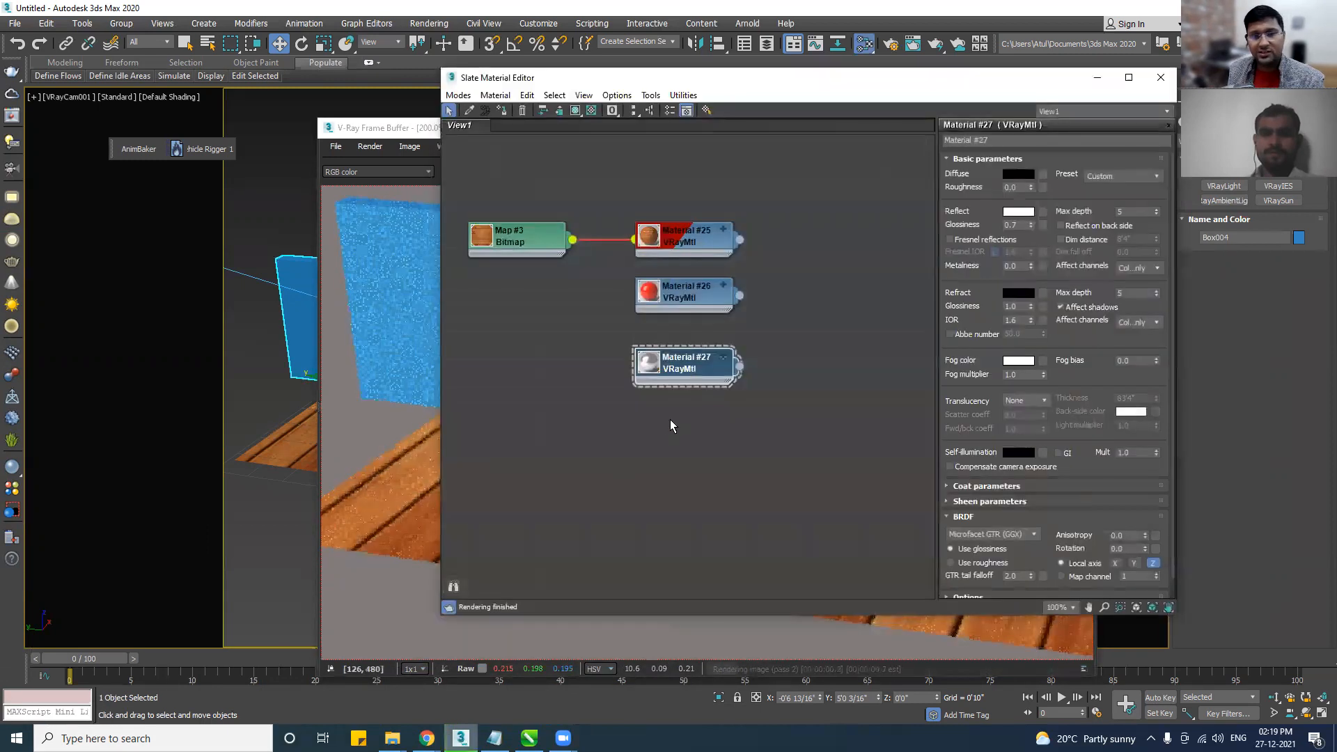
pyautogui.hotkey('ctrl', 'v')
pyautogui.doubleClick(681, 441)
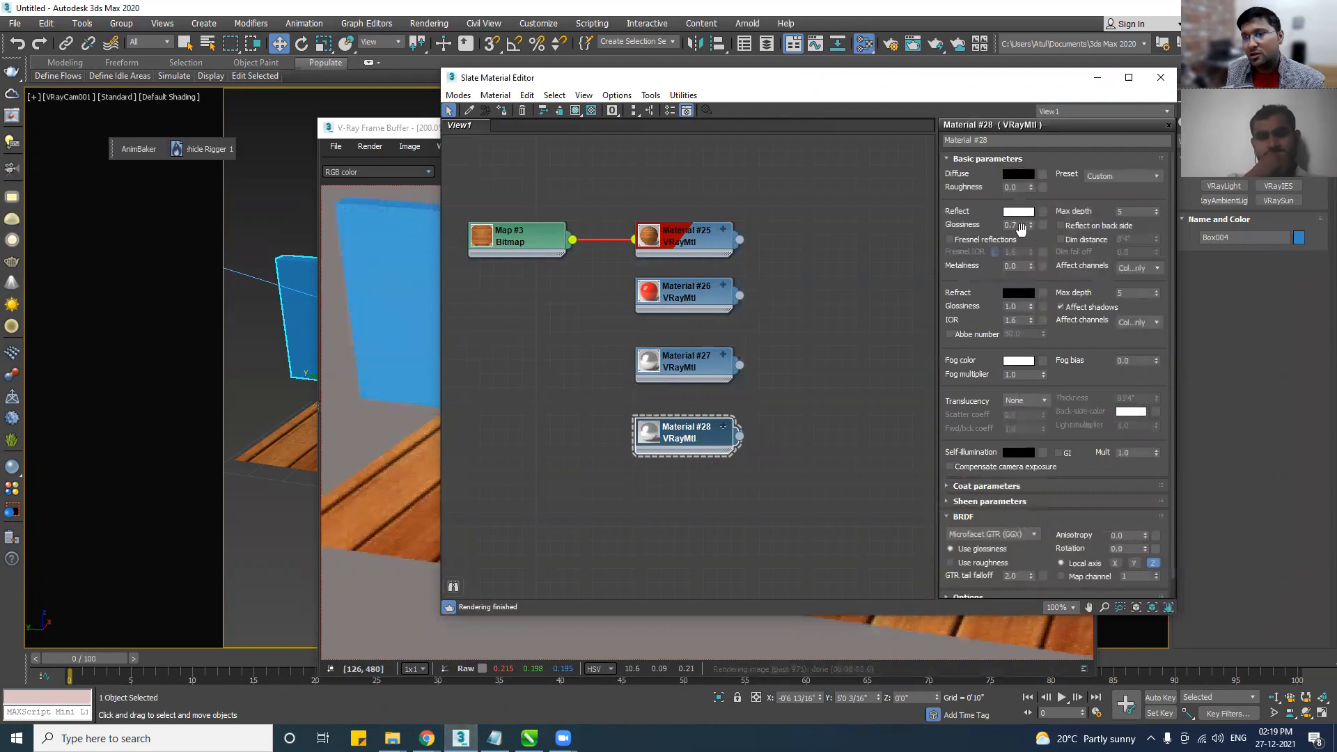
pyautogui.write('1')
pyautogui.press('Return')
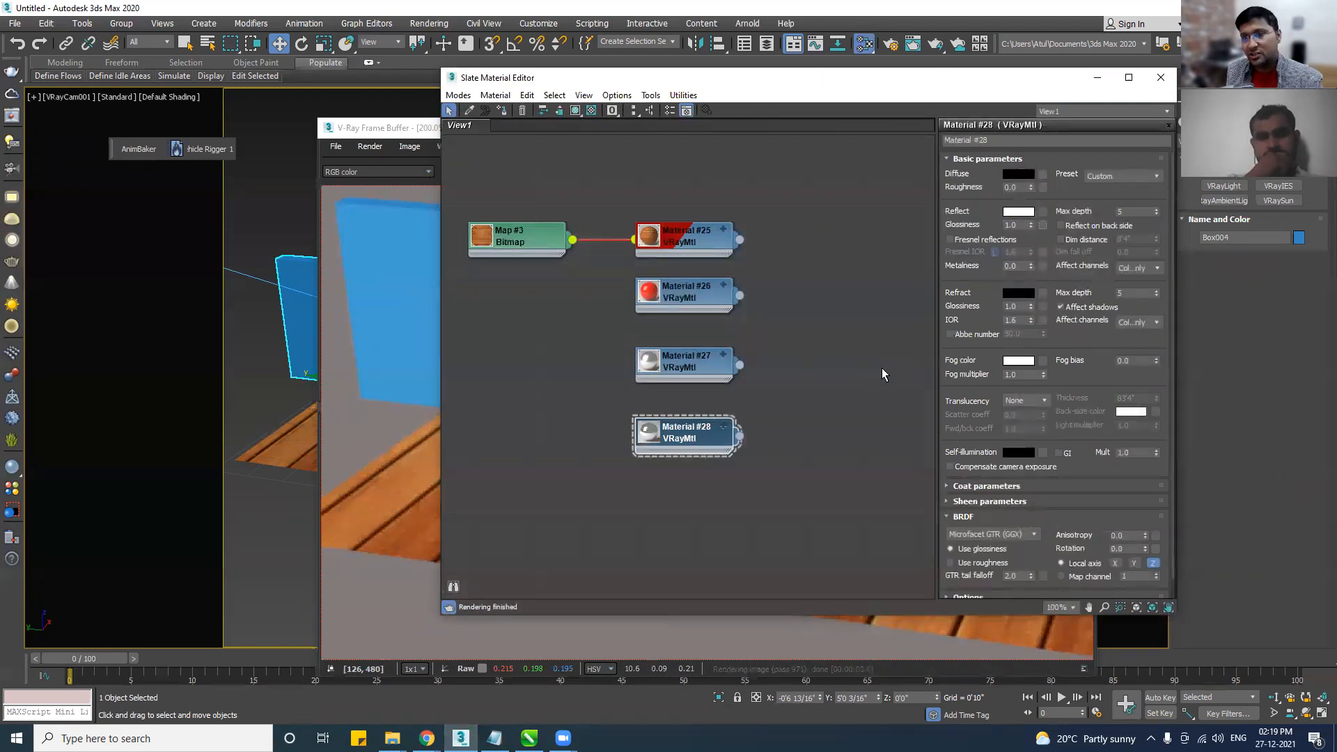
# Assign the copied mirror material to the selected wall behind the post and clear the material editor off the render.
pyautogui.moveTo(671, 80); pyautogui.dragTo(774, 71)
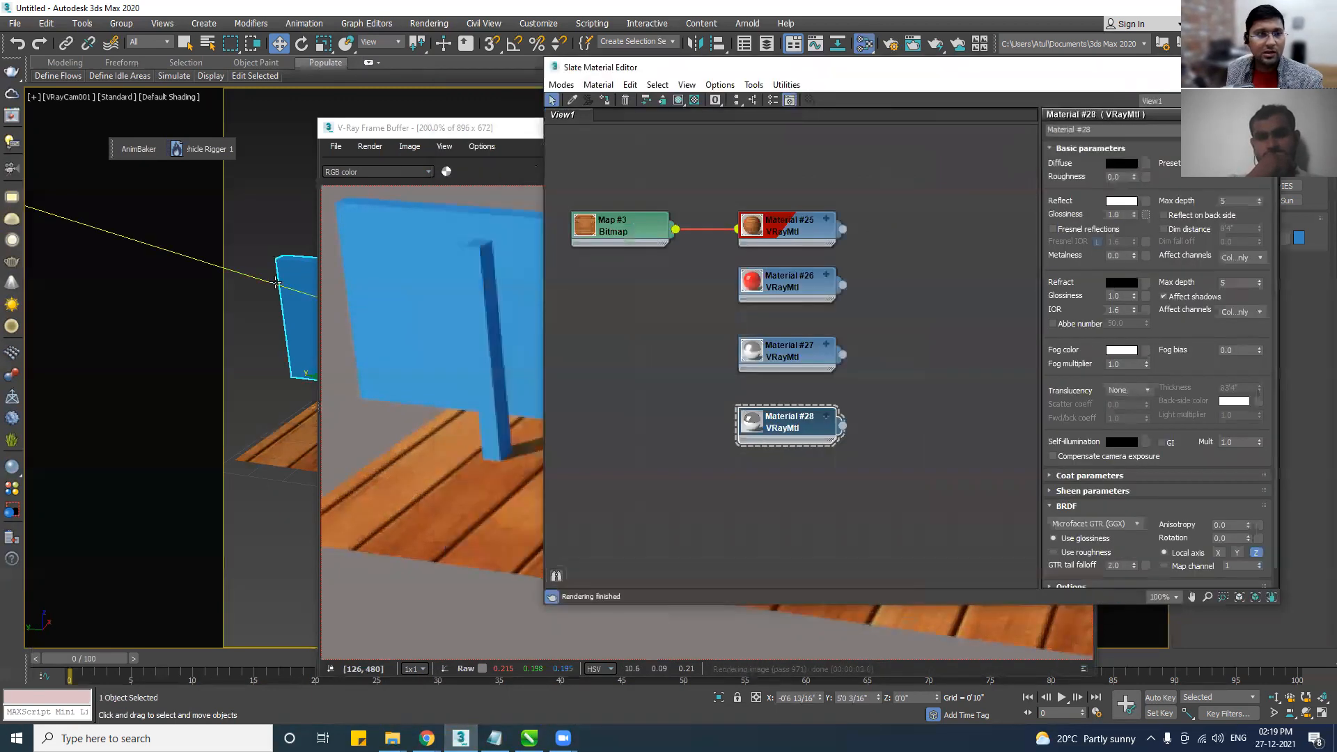
pyautogui.rightClick(787, 422)
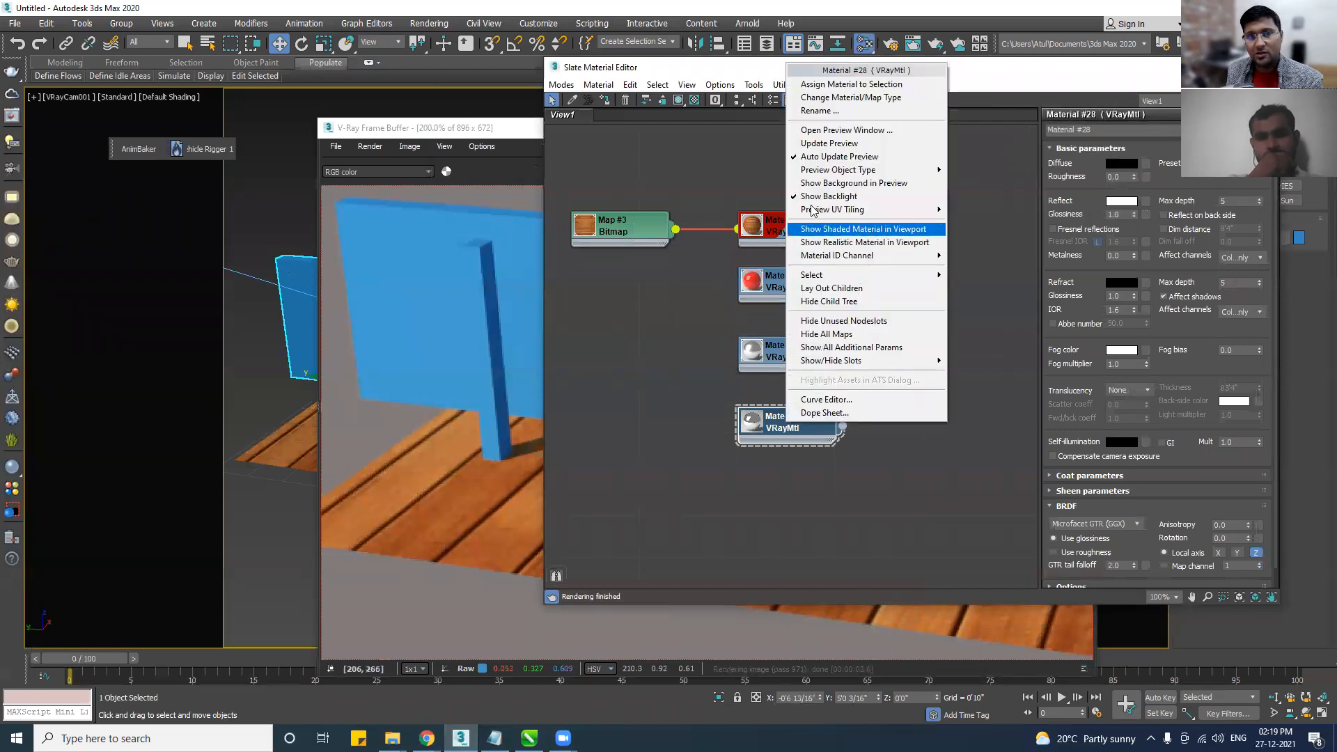
pyautogui.click(827, 85)
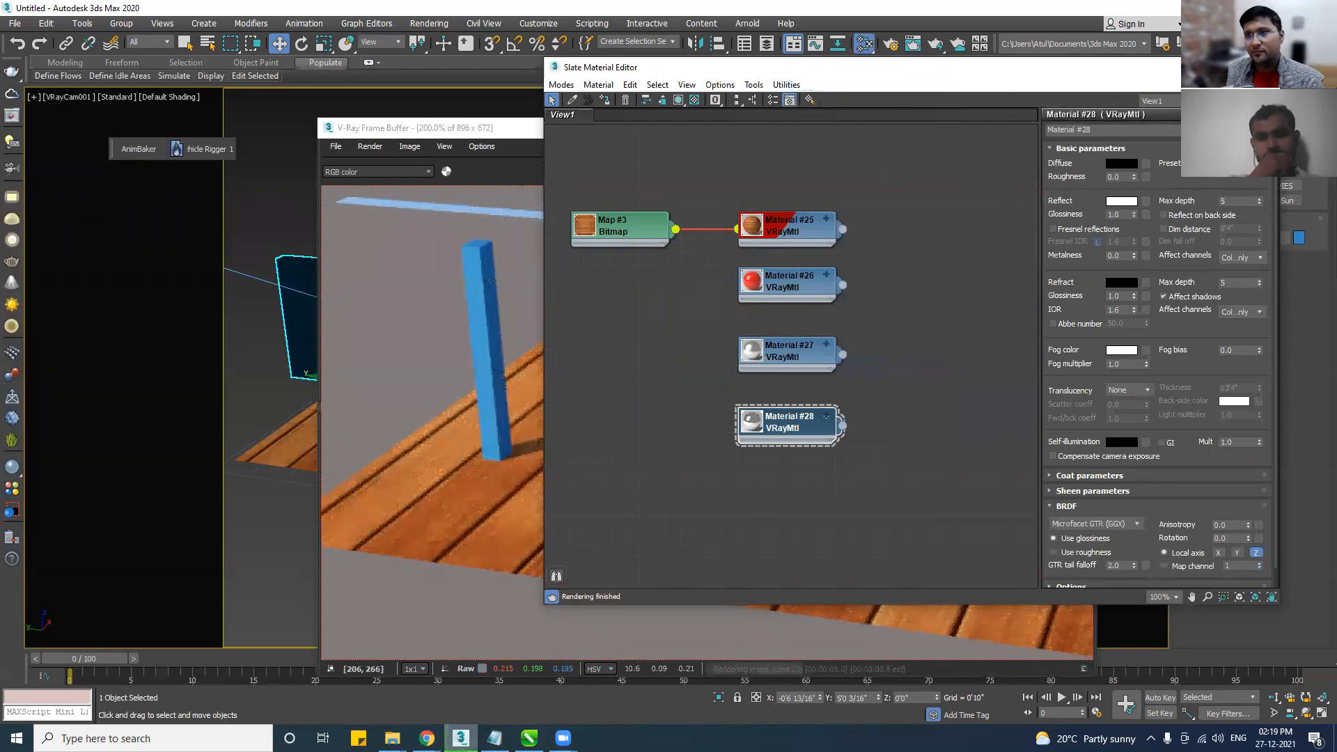
pyautogui.click(1199, 68)
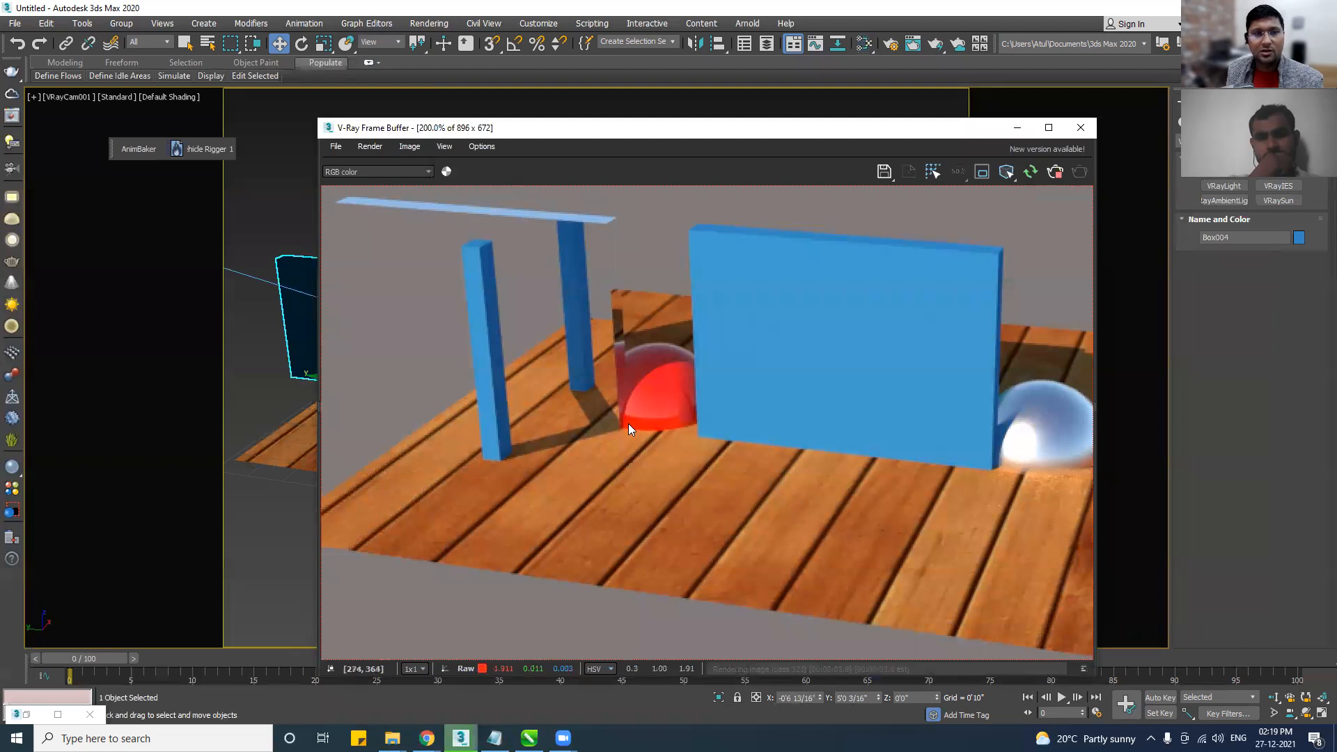
# Examine the post's reflection in the mirror wall beside the red sphere at 200% zoom.
pyautogui.scroll(-2, 684, 476)
pyautogui.scroll(2, 561, 448)
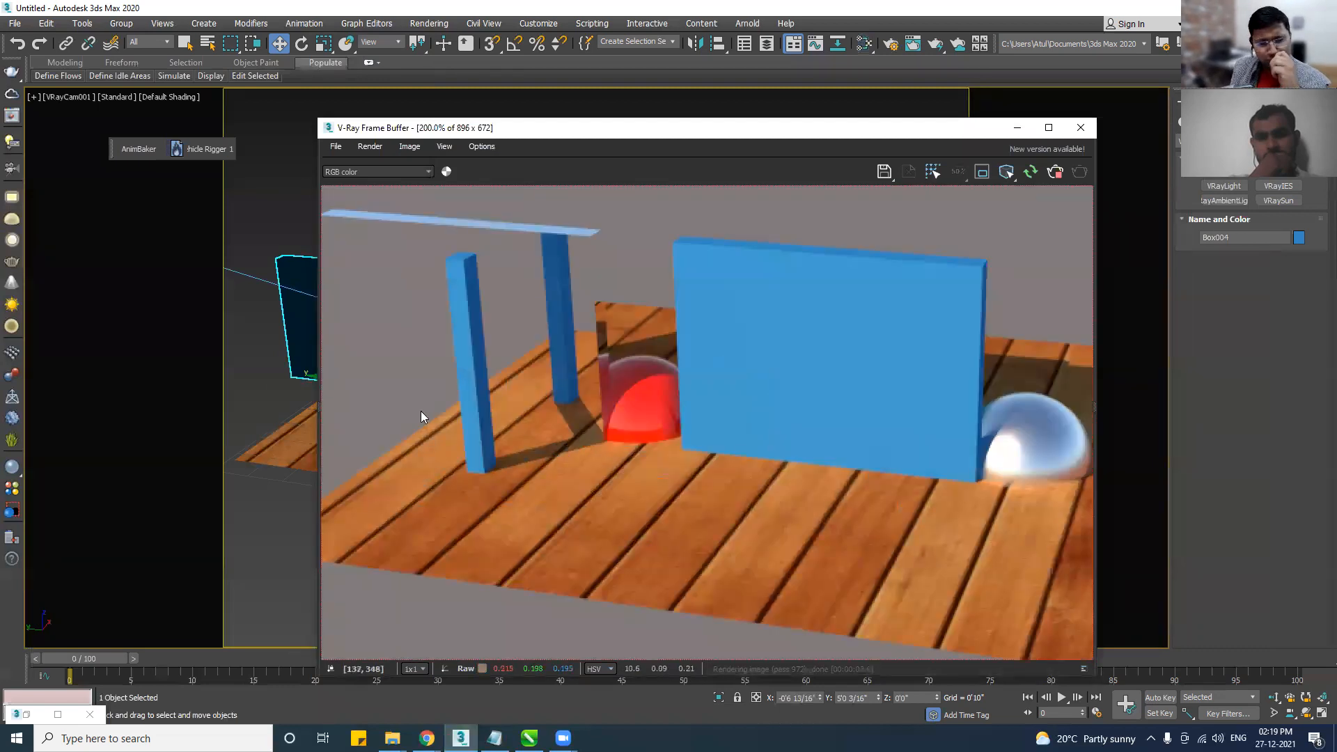
pyautogui.moveTo(499, 462); pyautogui.dragTo(630, 434, button='middle')
pyautogui.moveTo(515, 435); pyautogui.dragTo(516, 489, button='middle')
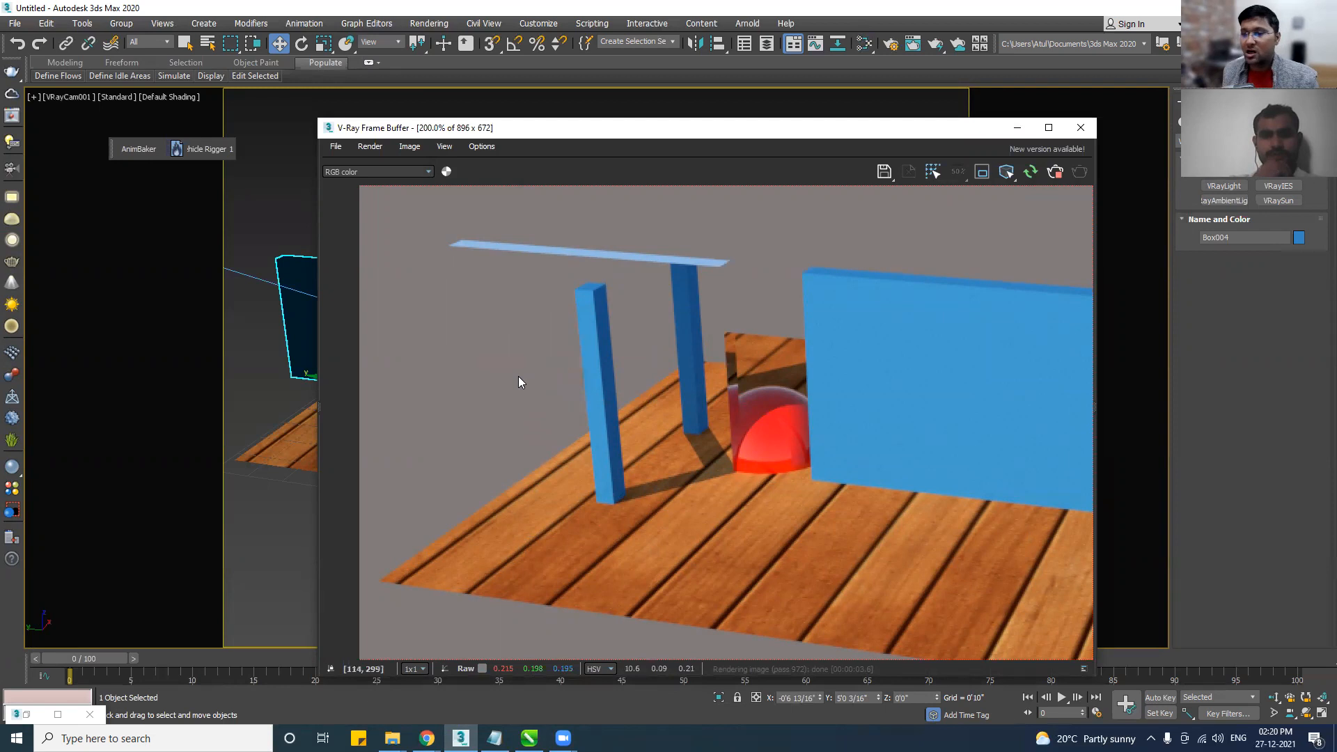
pyautogui.moveTo(566, 471); pyautogui.dragTo(567, 450, button='middle')
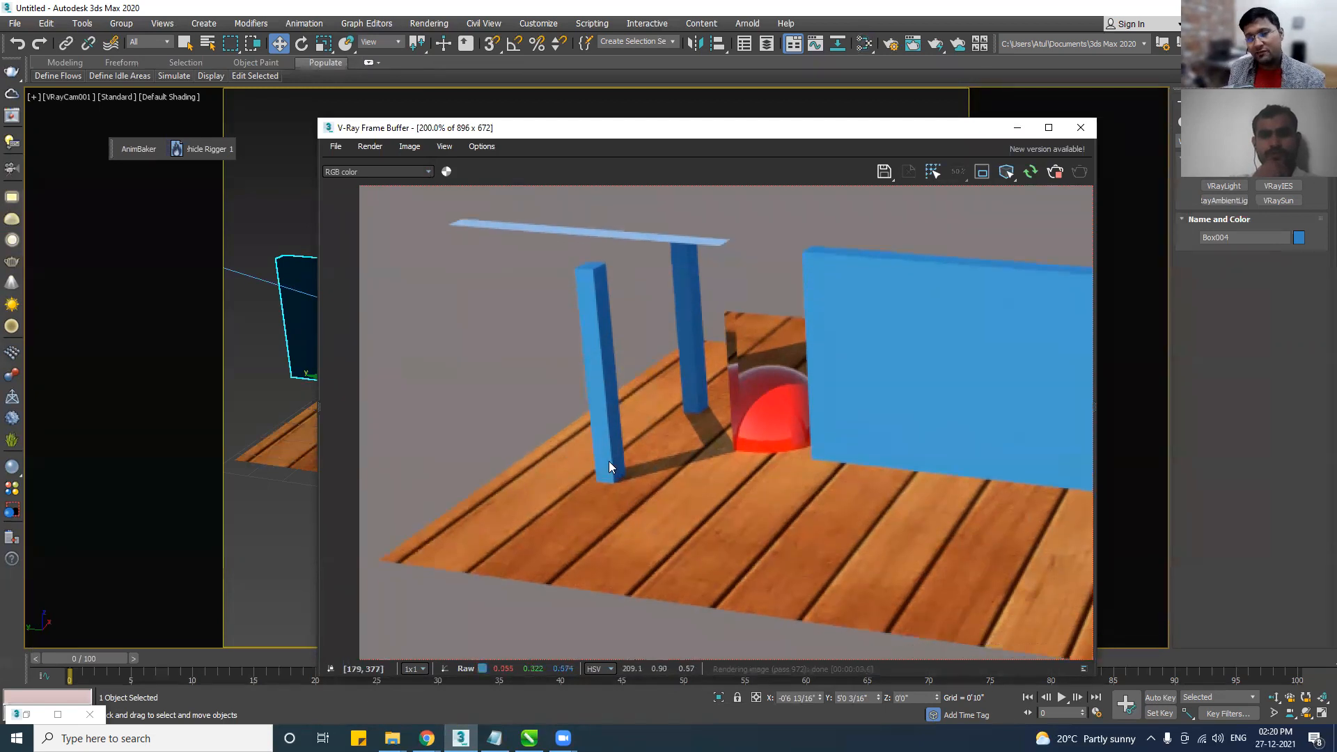
pyautogui.click(604, 319)
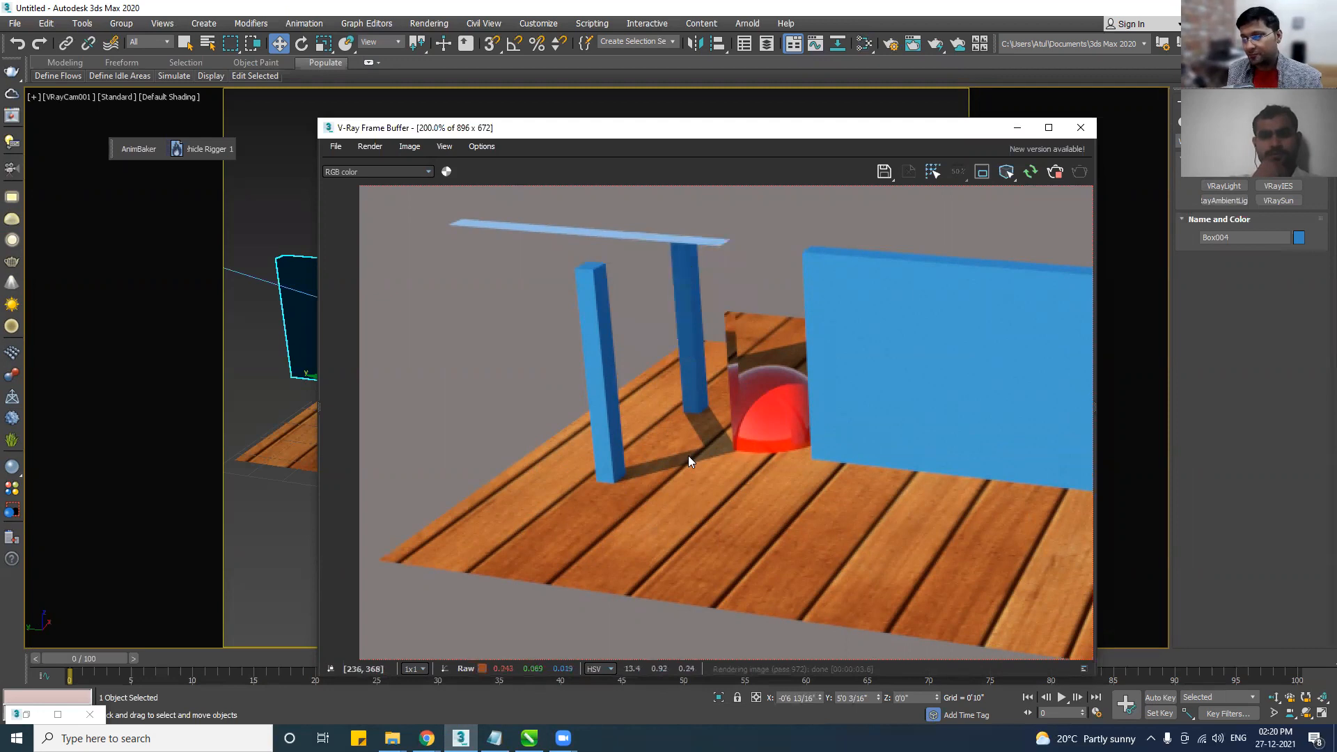
# Compare the mirror wall with the glossy sphere and the plain blue wall, switching between 100% and 200% zoom.
pyautogui.scroll(-1, 704, 532)
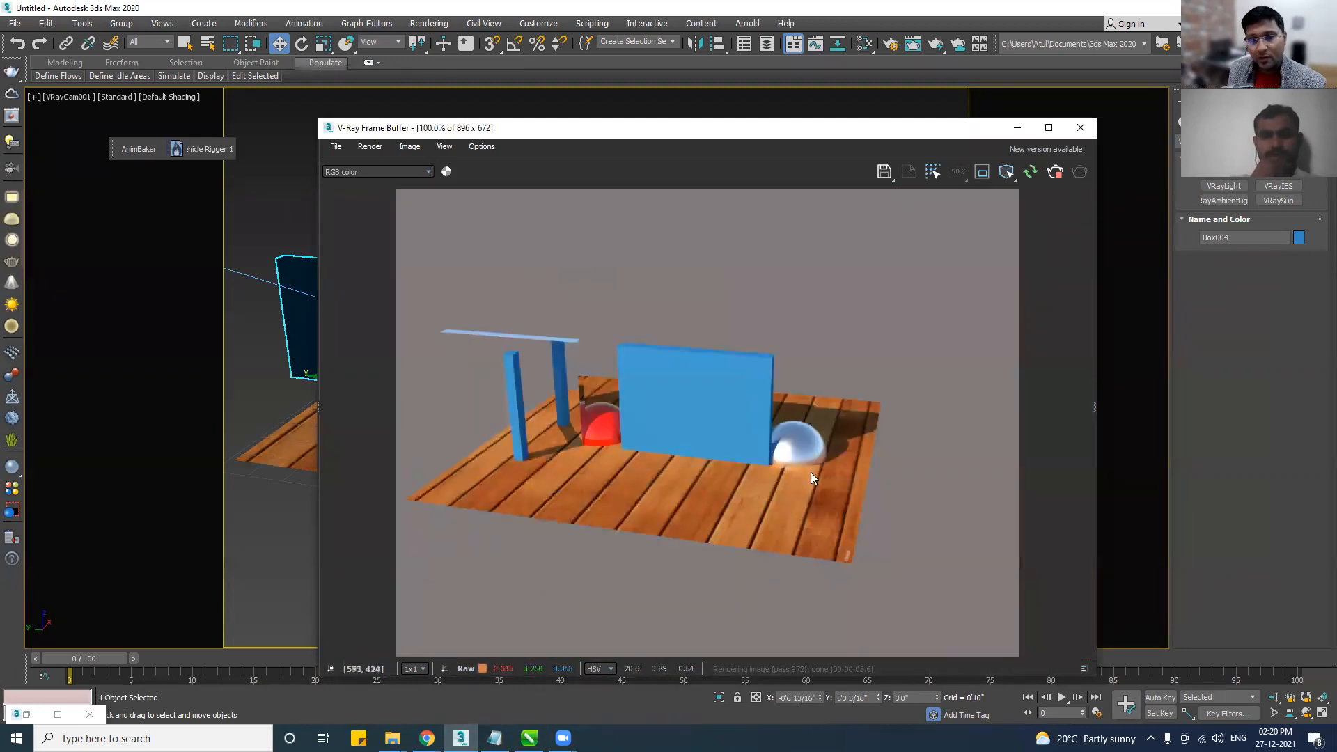
pyautogui.click(805, 450)
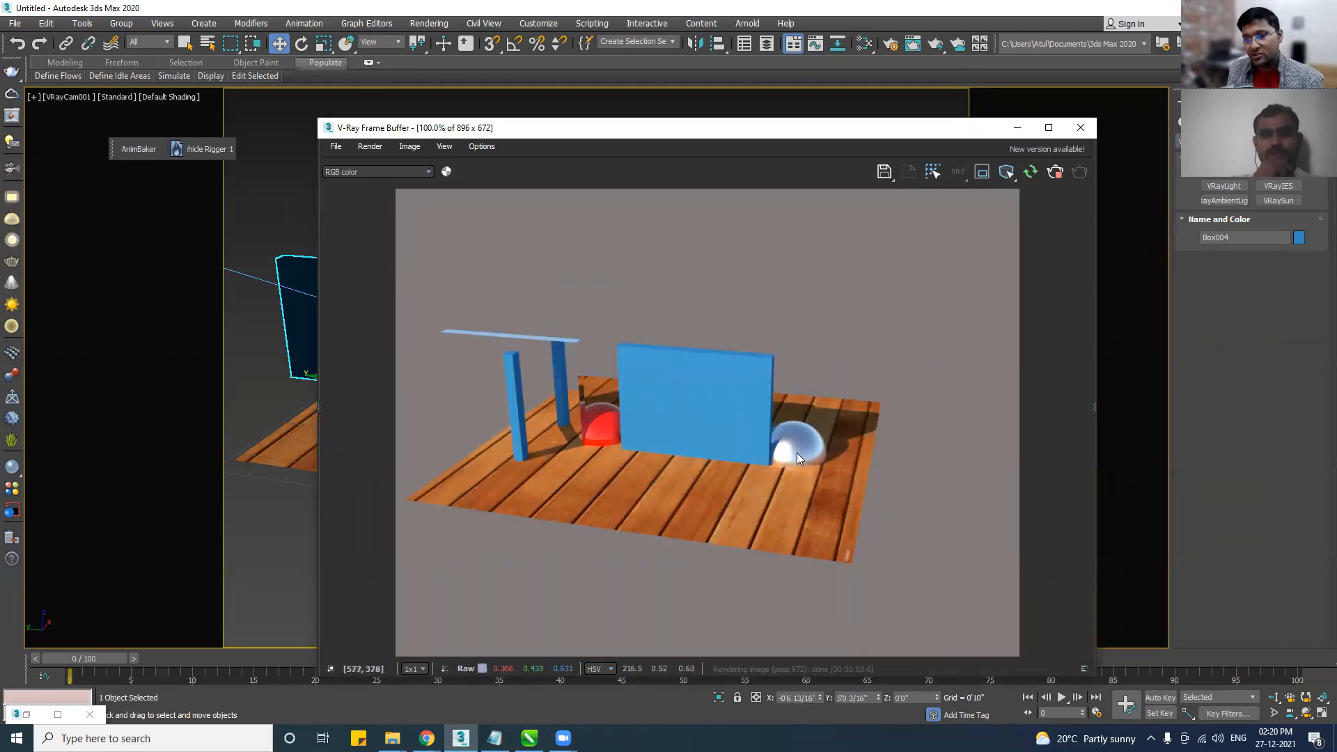
pyautogui.click(550, 422)
pyautogui.scroll(1, 550, 422)
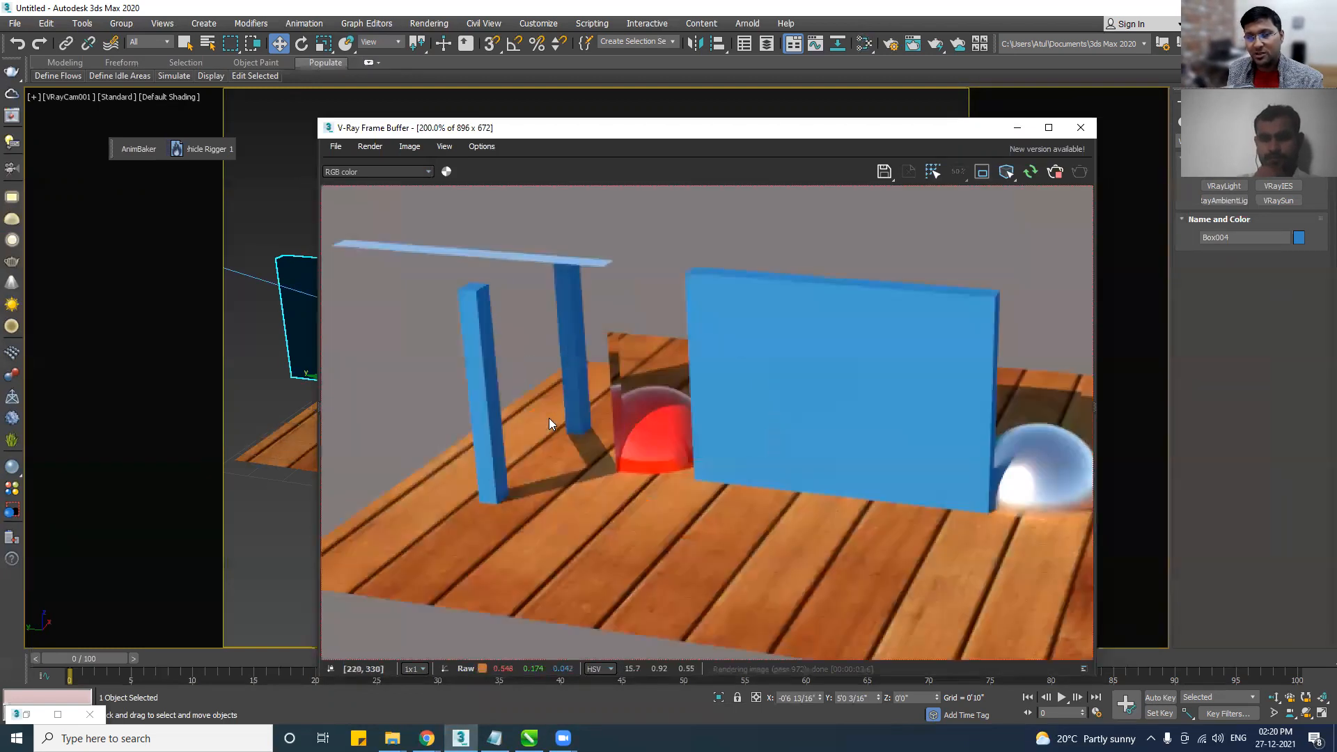
pyautogui.scroll(-1, 622, 479)
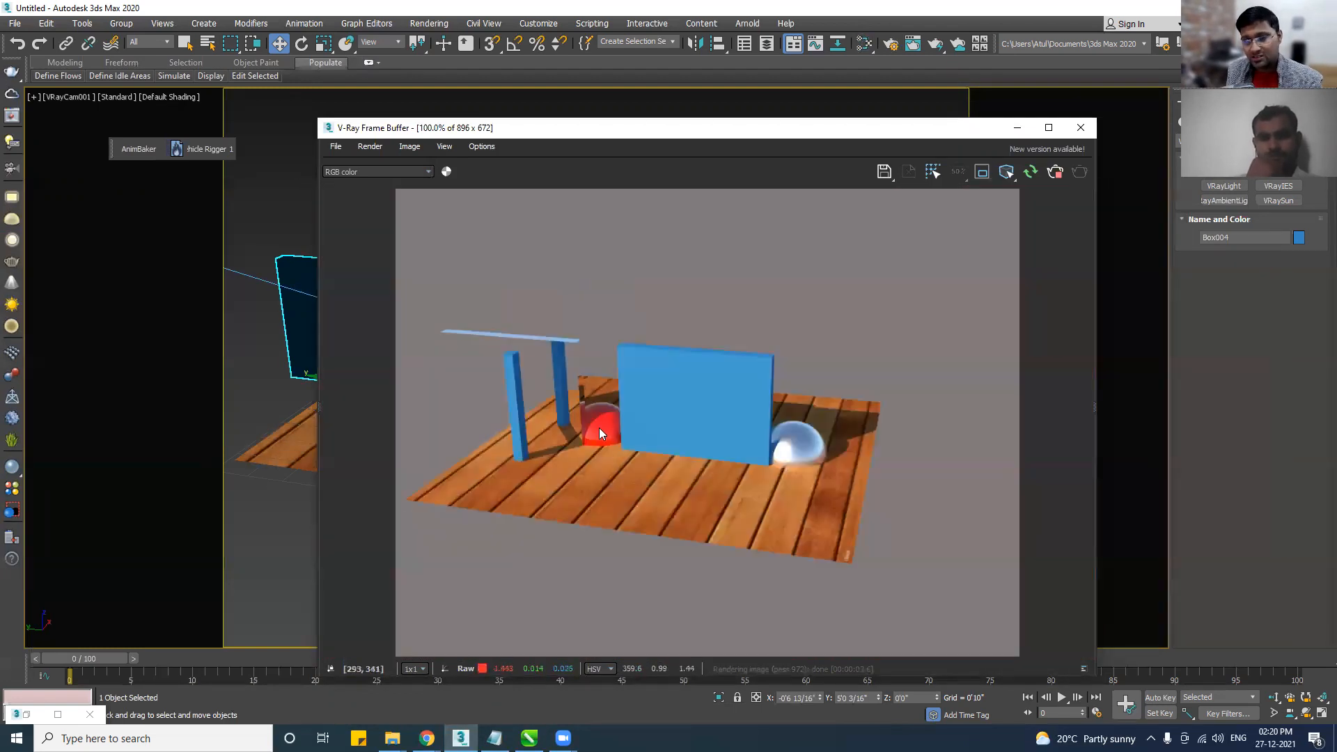
pyautogui.scroll(1, 781, 463)
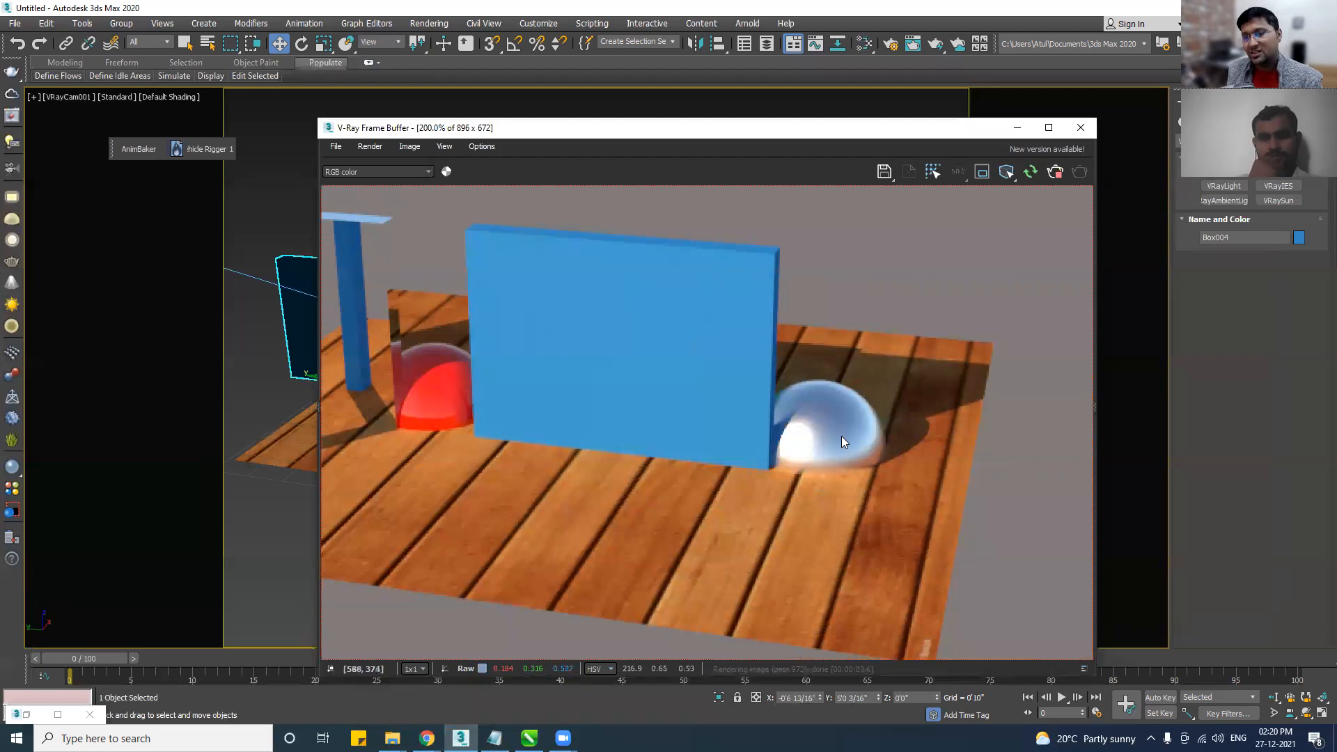
pyautogui.scroll(-2, 787, 481)
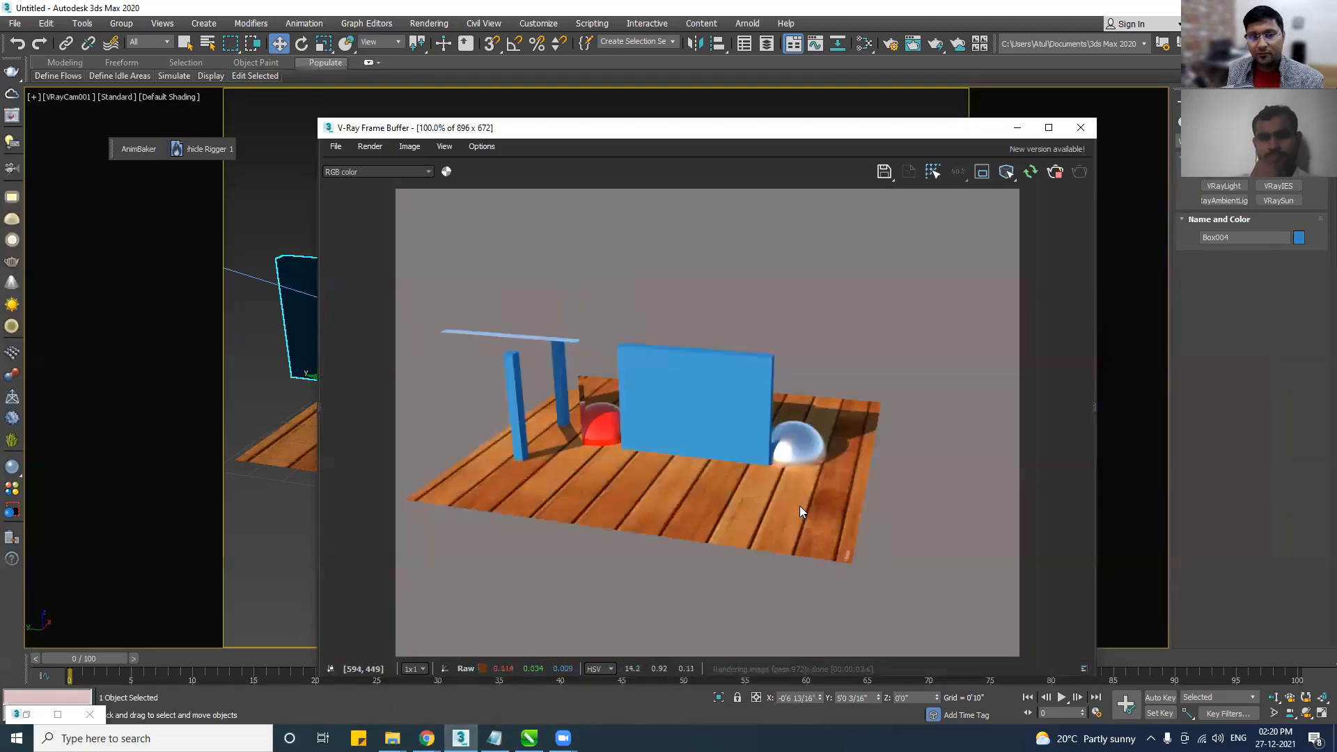
pyautogui.scroll(1, 732, 460)
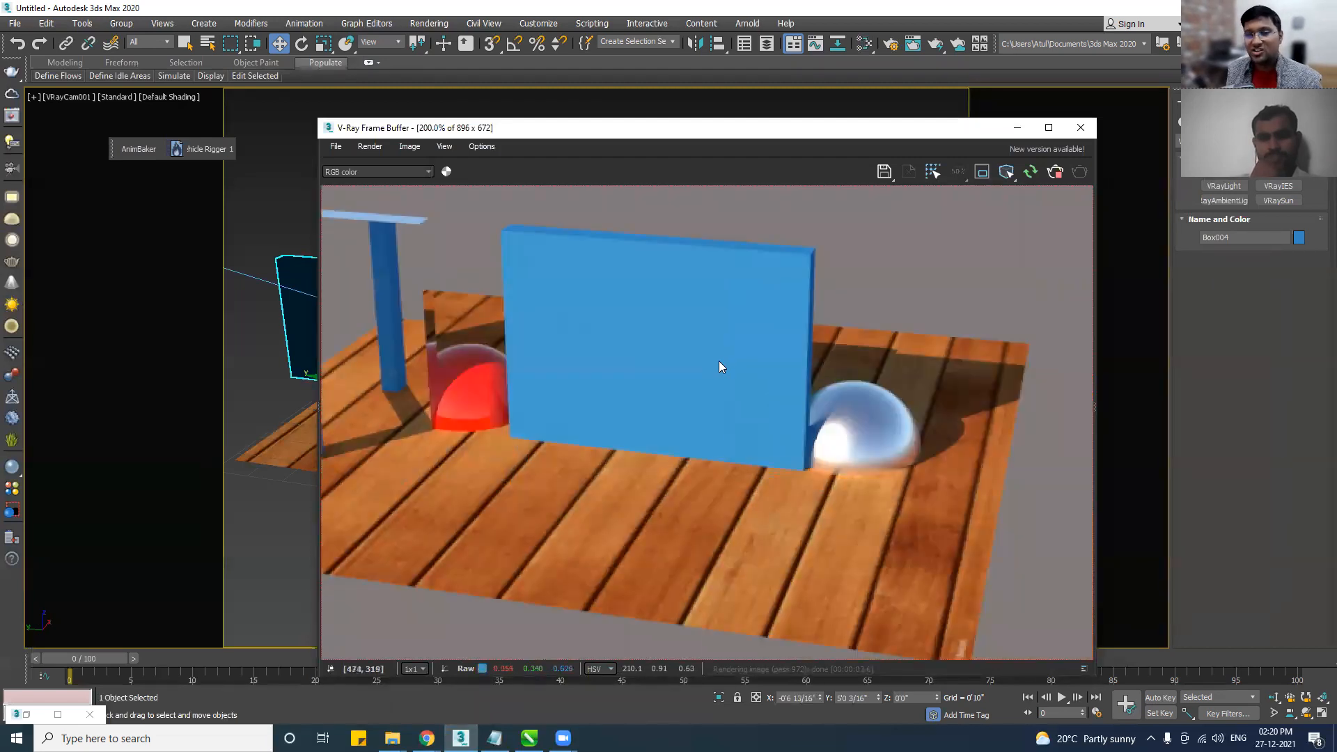
# Copy the thin post in front of the middle blue wall and bring back the V-Ray Frame Buffer.
pyautogui.click(1015, 129)
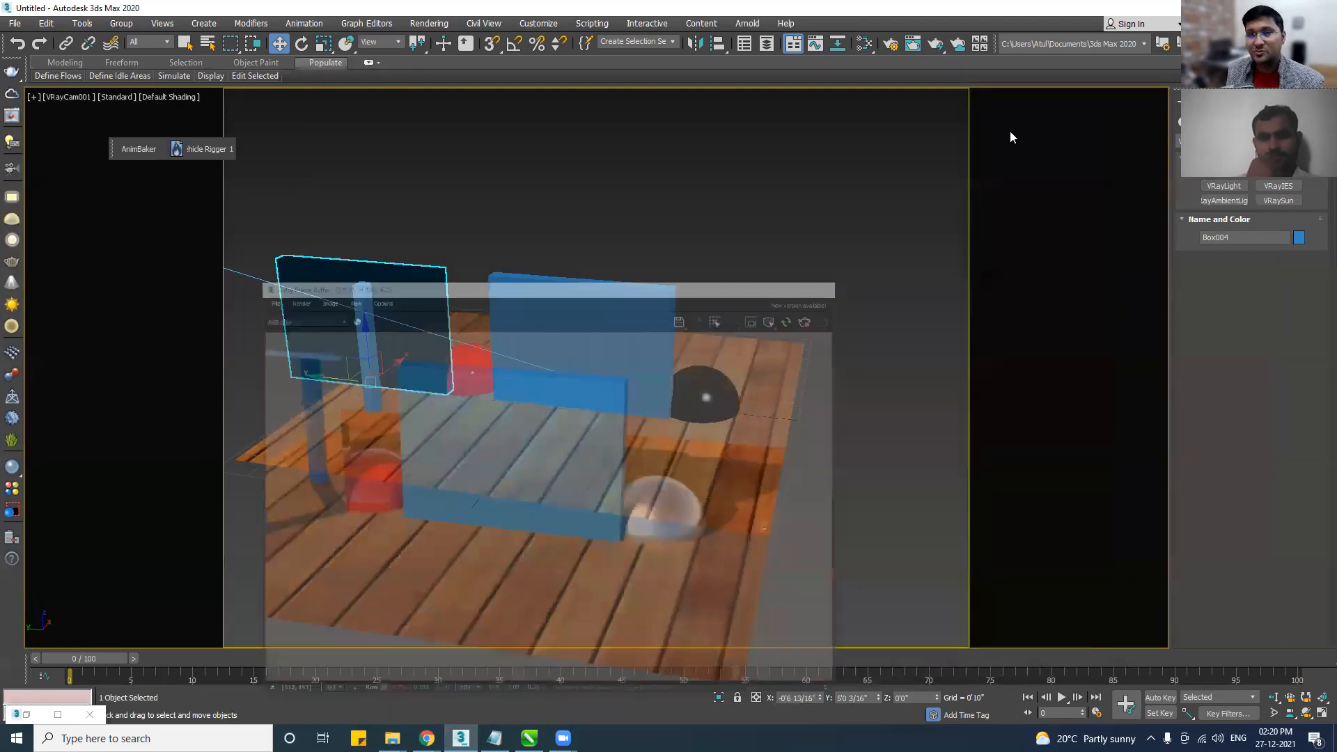
pyautogui.click(369, 396)
pyautogui.moveTo(369, 397)
pyautogui.keyDown('shift'); pyautogui.mouseDown()
pyautogui.moveTo(613, 432)
pyautogui.moveTo(592, 425)
pyautogui.mouseUp(); pyautogui.keyUp('shift')
pyautogui.click(670, 427)
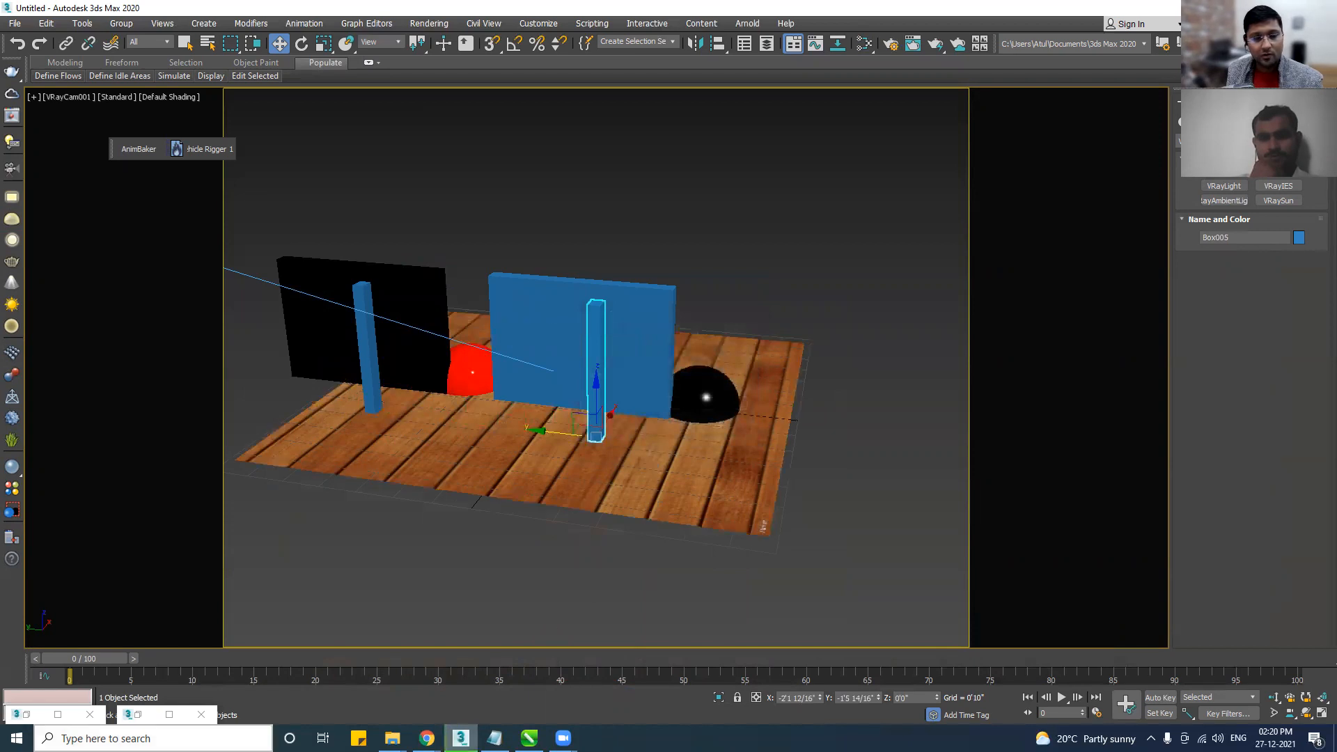
pyautogui.click(139, 717)
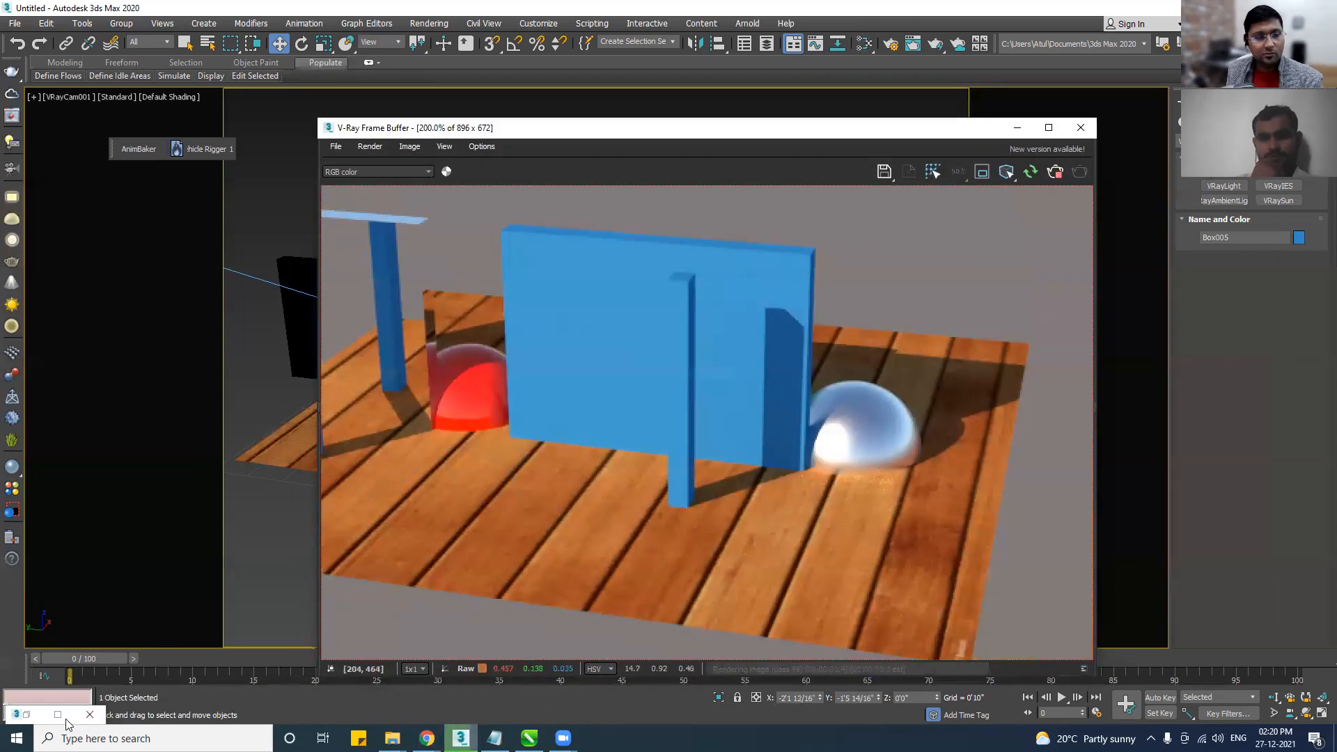
# Duplicate the mirror material with glossiness 1.0 below the original and show the copy's parameters.
pyautogui.press('m')
pyautogui.keyDown('shift'); pyautogui.moveTo(783, 433); pyautogui.dragTo(784, 516); pyautogui.keyUp('shift')
pyautogui.moveTo(860, 483); pyautogui.dragTo(877, 355, button='middle')
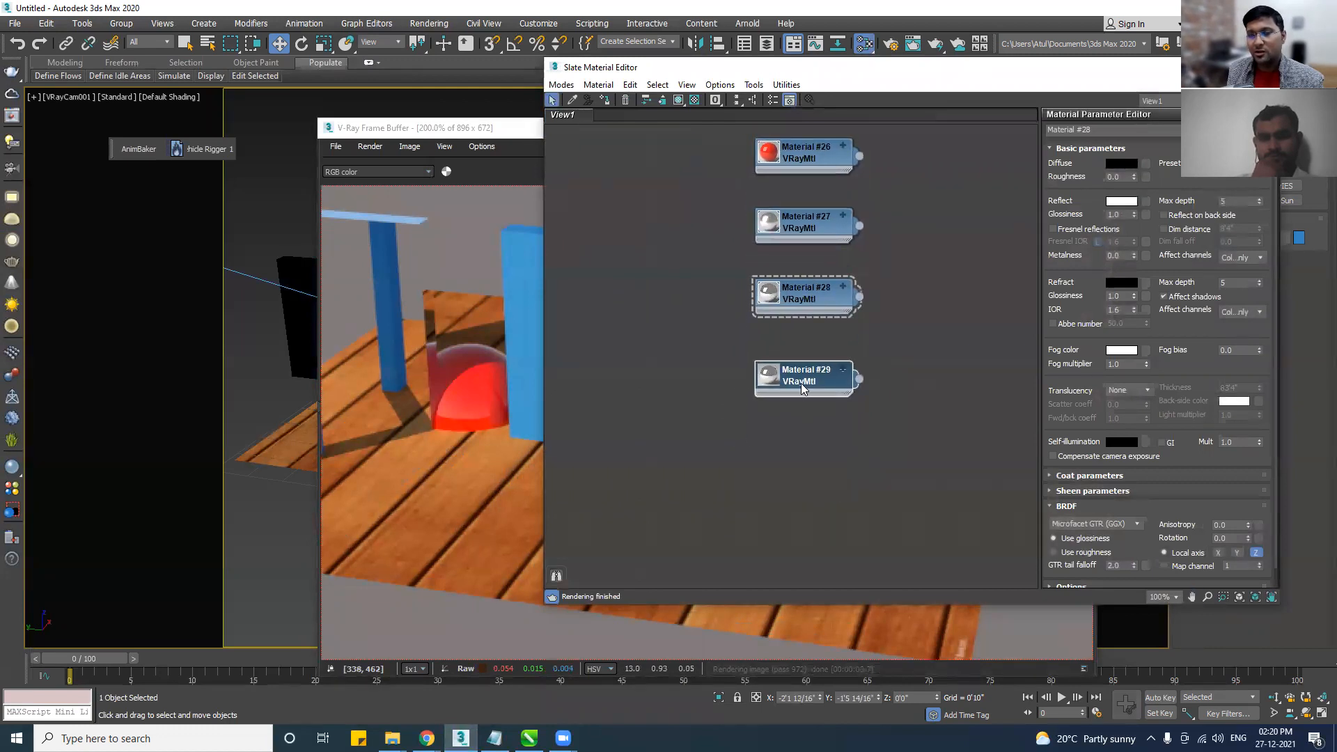
pyautogui.click(813, 393)
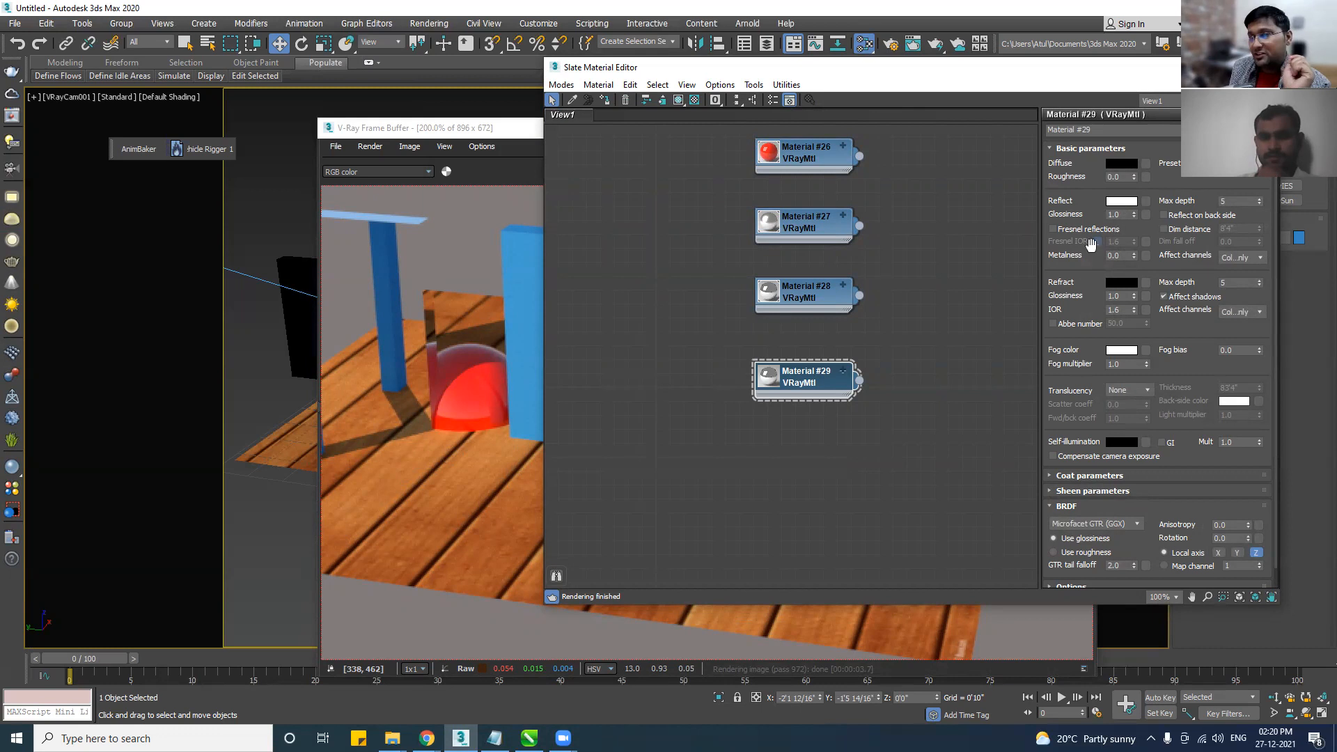
# Enable Fresnel reflections on the copied mirror material, Material #29, after toggling the option on and off to compare its preview.
pyautogui.moveTo(961, 415); pyautogui.dragTo(888, 459, button='middle')
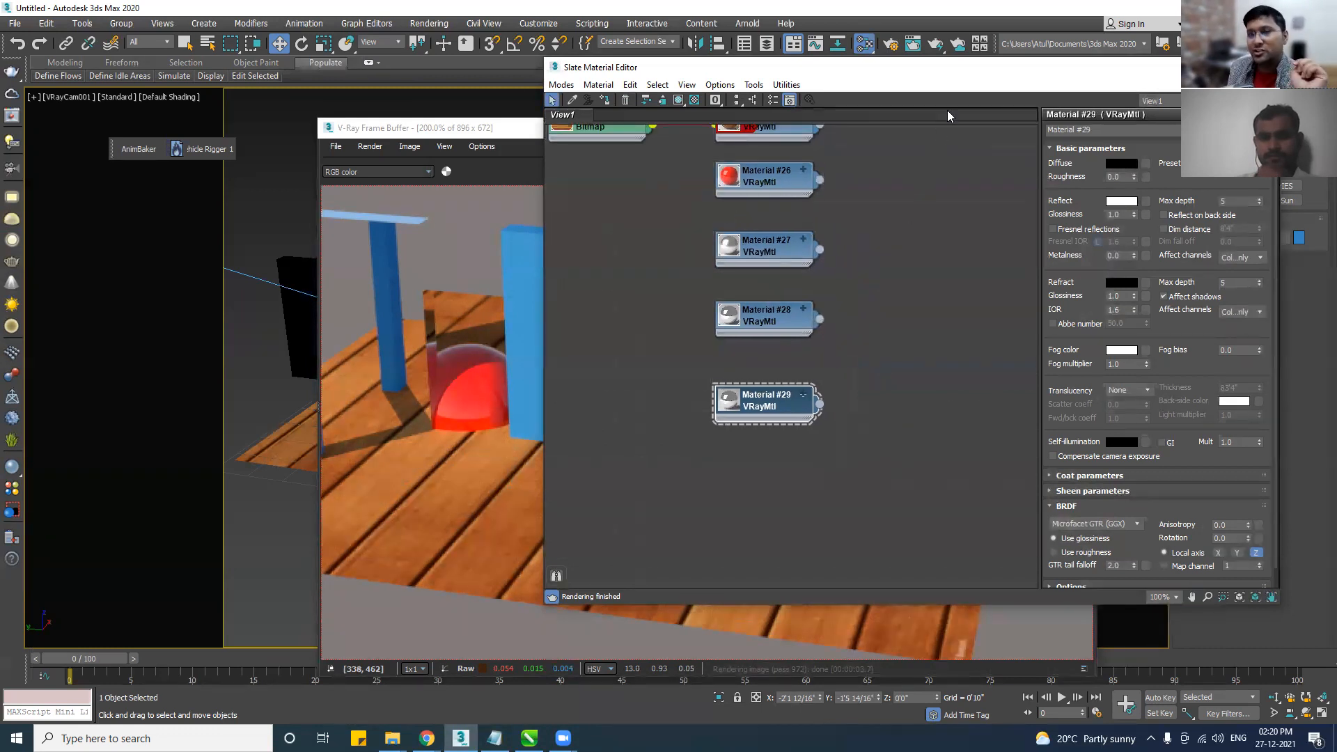
pyautogui.moveTo(975, 73); pyautogui.dragTo(912, 74)
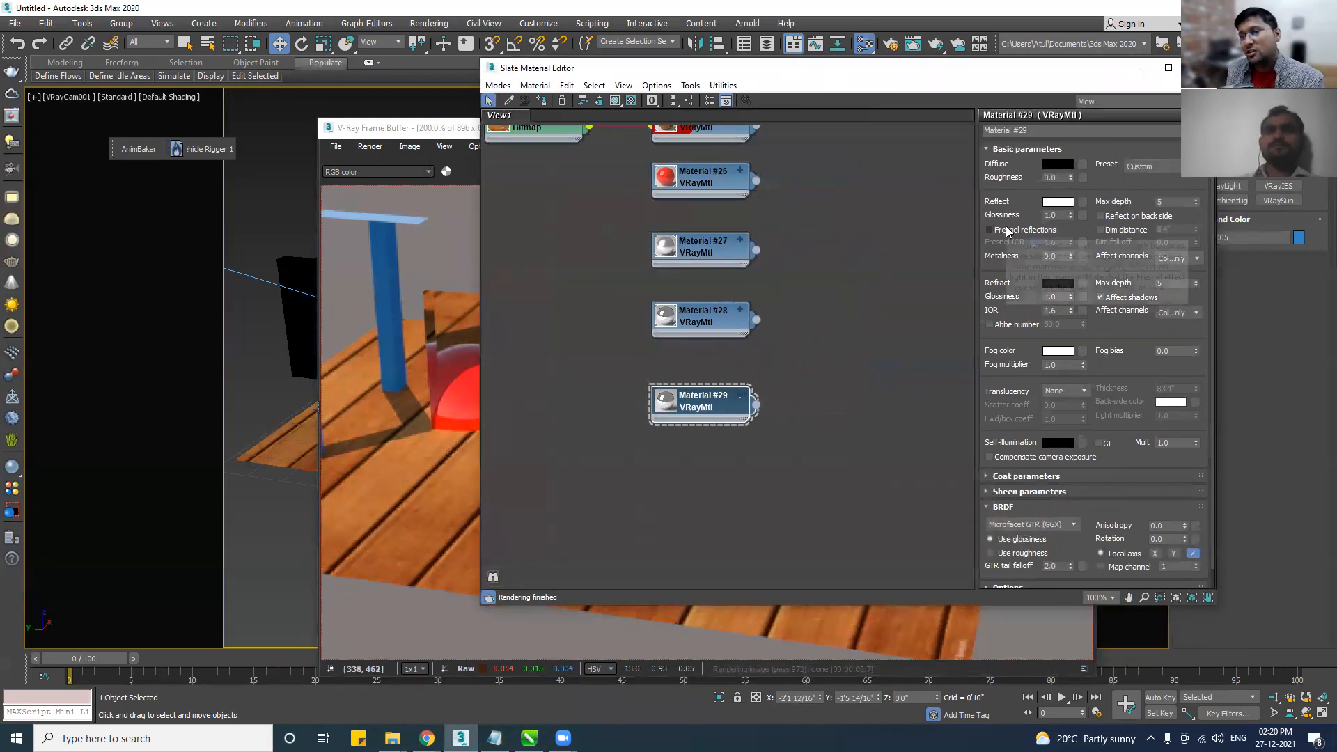
pyautogui.click(1007, 231)
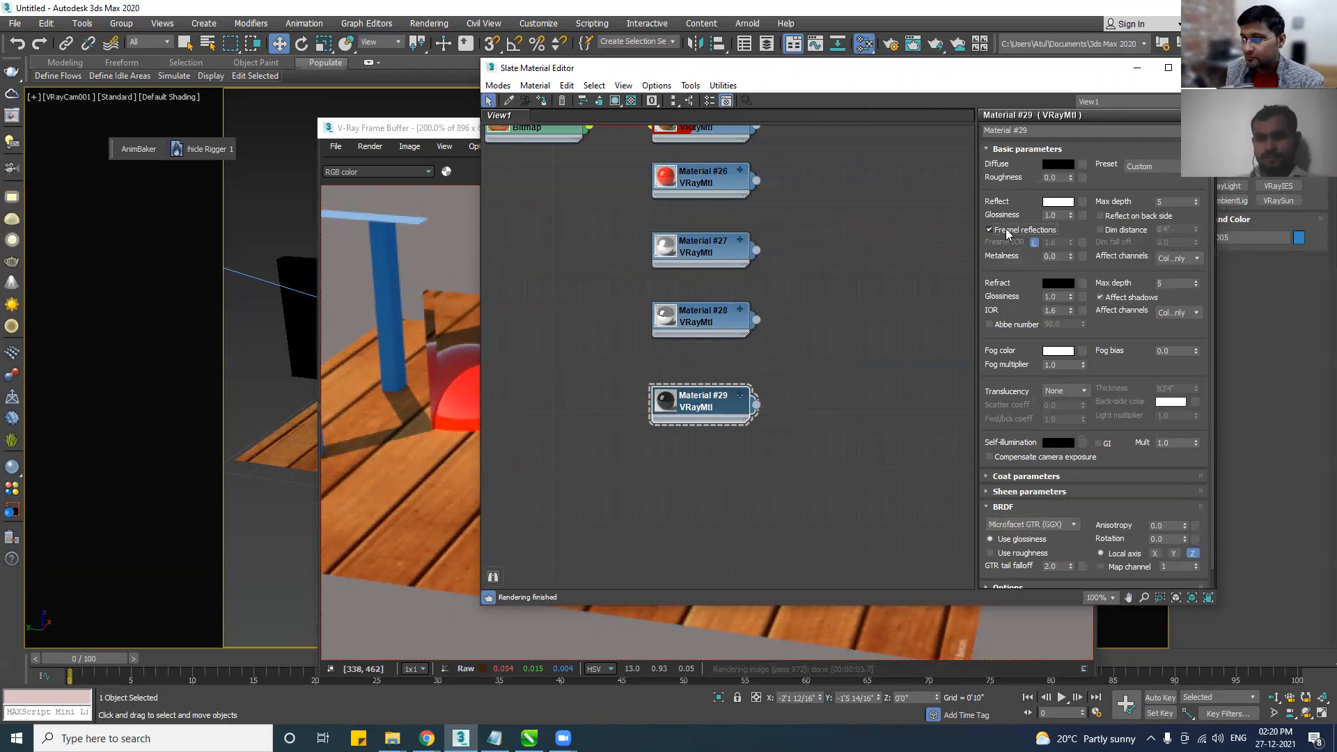
pyautogui.click(1007, 231)
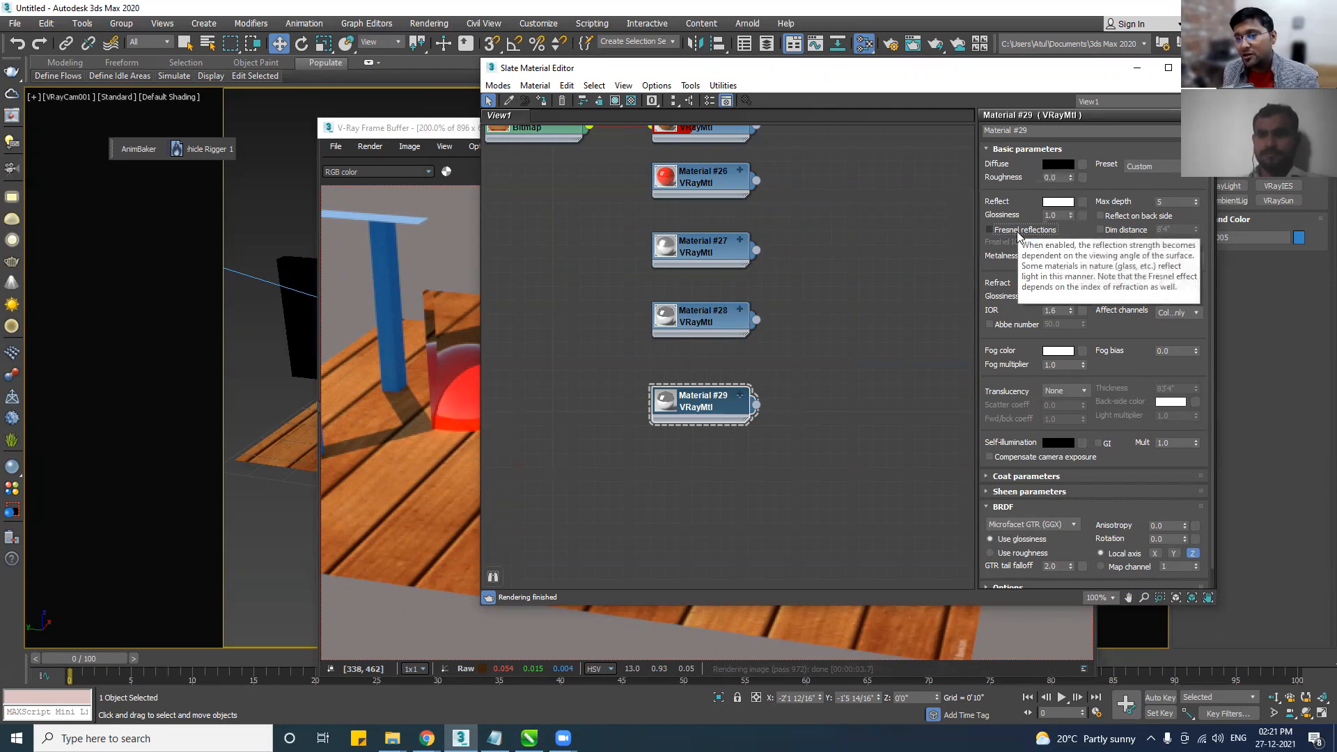
pyautogui.click(1017, 234)
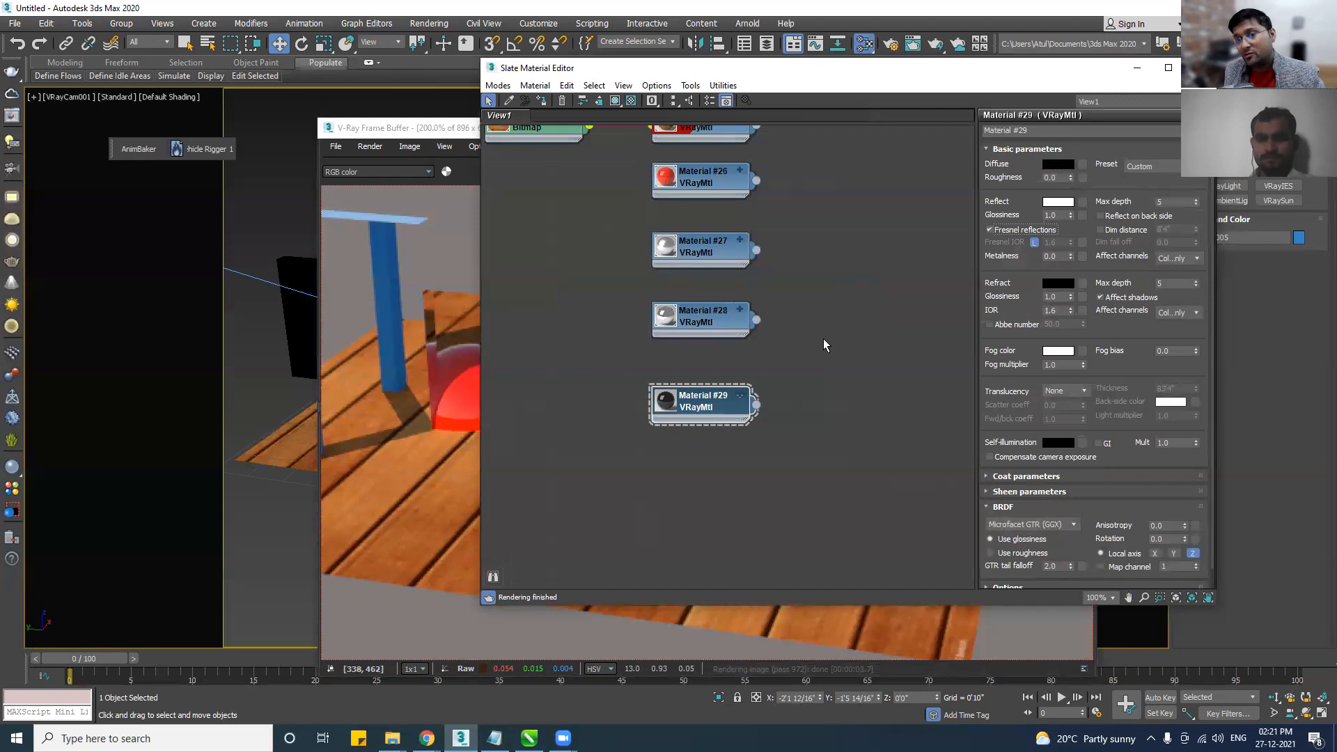
# Set the refraction colour of Material #29 to pure white (255) to make it clear glass.
pyautogui.click(1060, 284)
pyautogui.moveTo(409, 130); pyautogui.dragTo(424, 208)
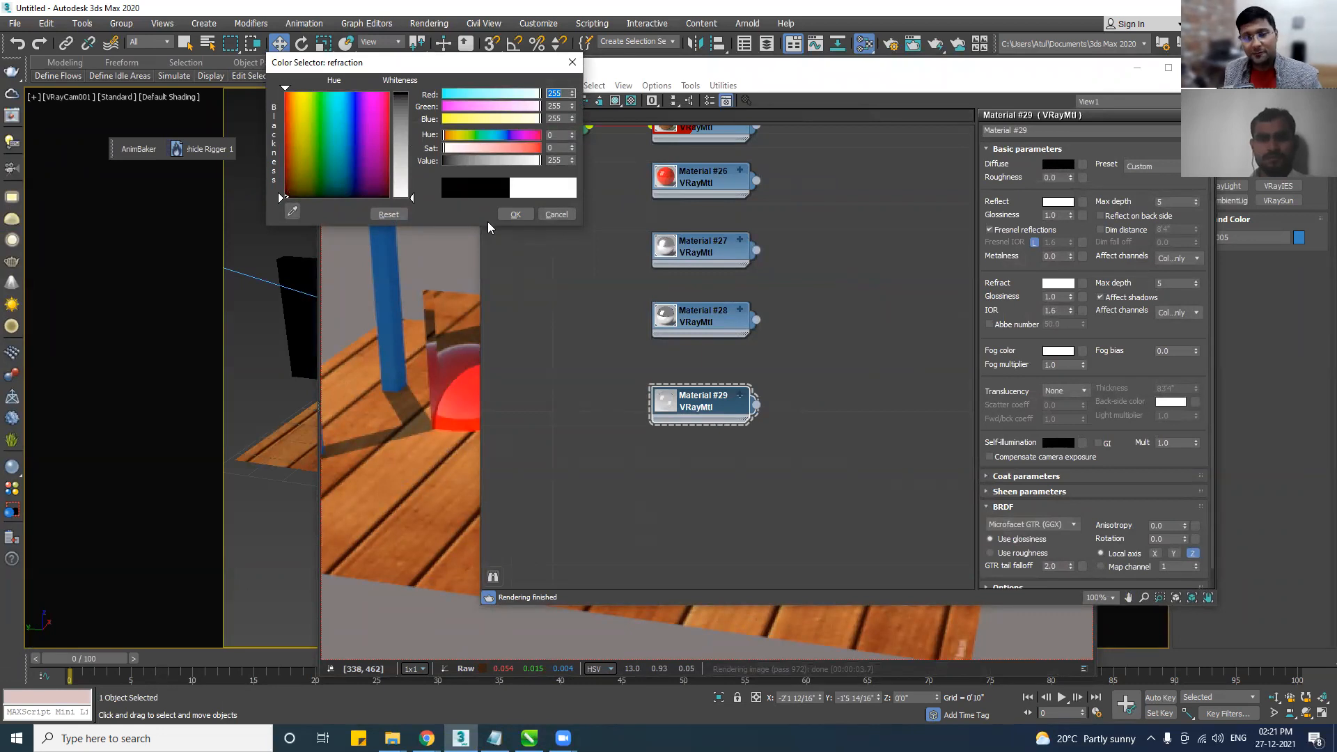
pyautogui.click(512, 215)
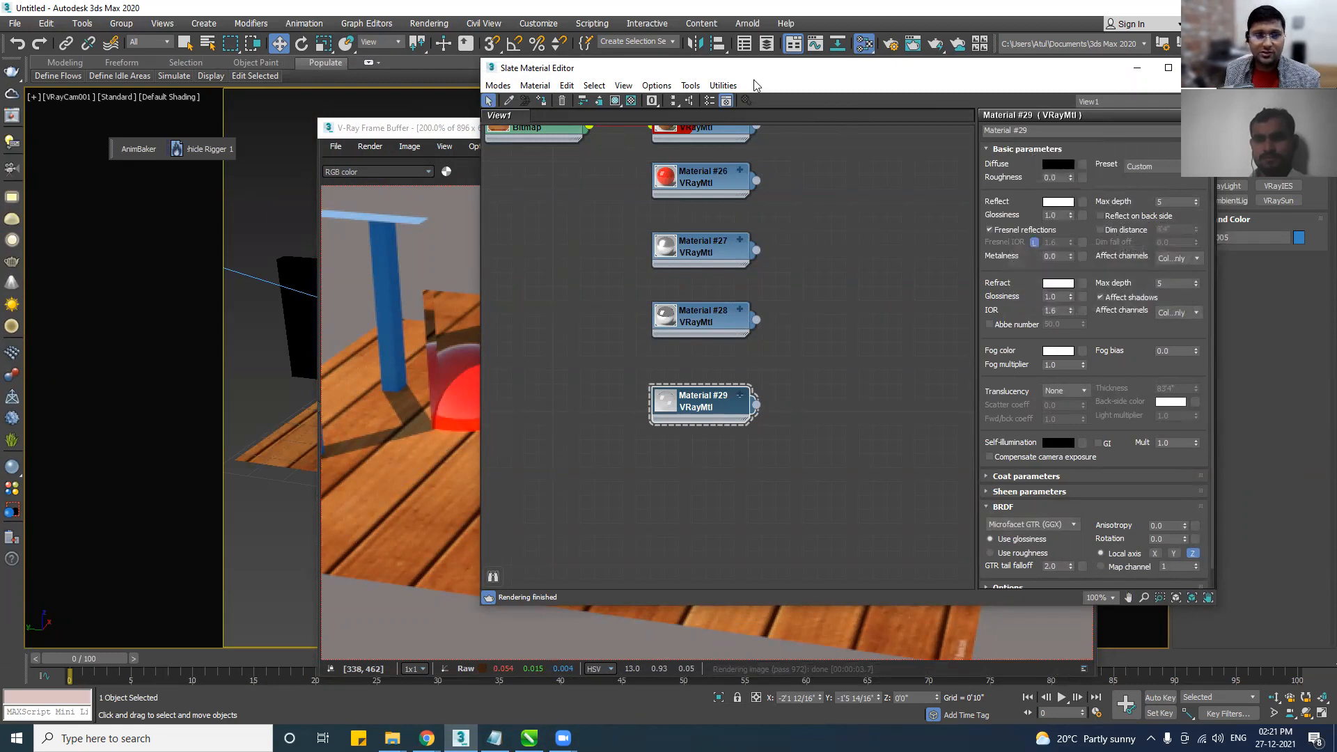
# Assign the clear glass Material #29 to the middle blue wall standing in front of the teal box.
pyautogui.moveTo(755, 70); pyautogui.dragTo(733, 428)
pyautogui.click(643, 320)
pyautogui.moveTo(607, 139); pyautogui.dragTo(549, 148)
pyautogui.click(603, 322)
pyautogui.click(640, 454)
pyautogui.click(1076, 448)
pyautogui.moveTo(1076, 426); pyautogui.dragTo(1078, 215)
pyautogui.rightClick(698, 560)
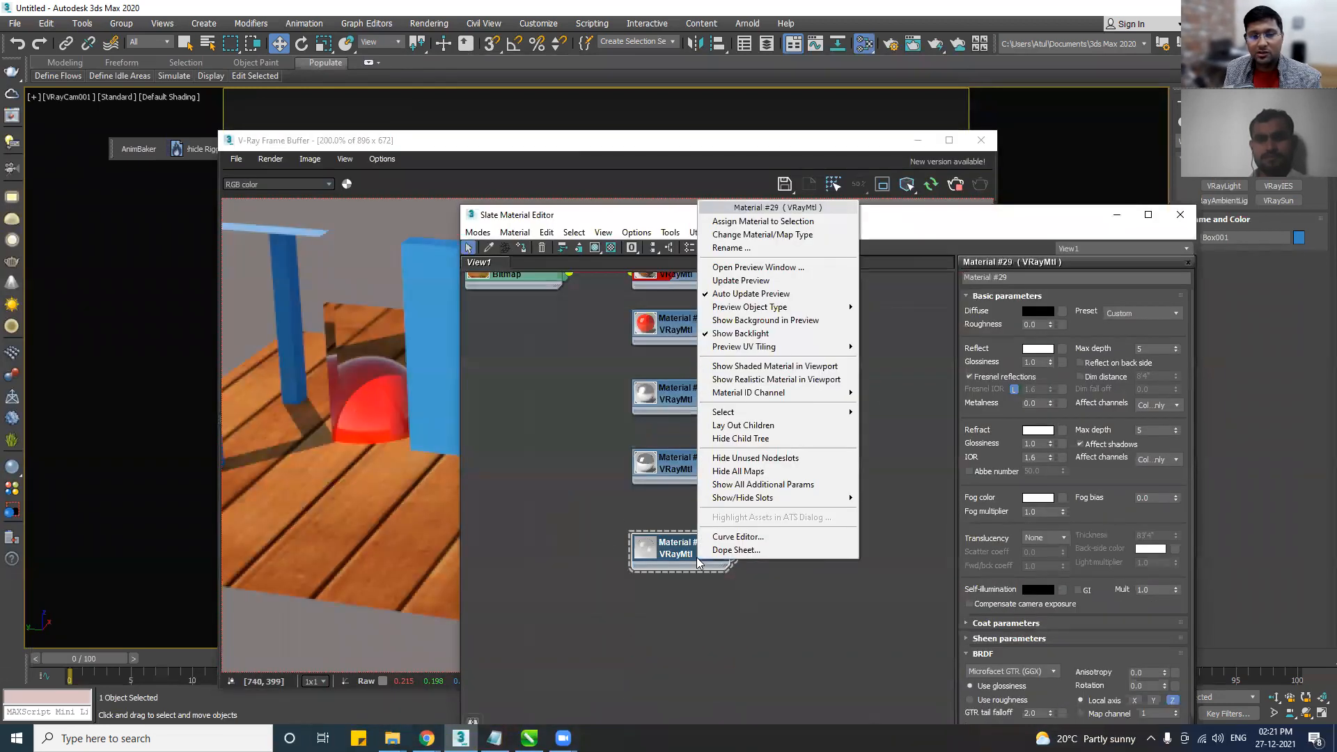
pyautogui.click(762, 222)
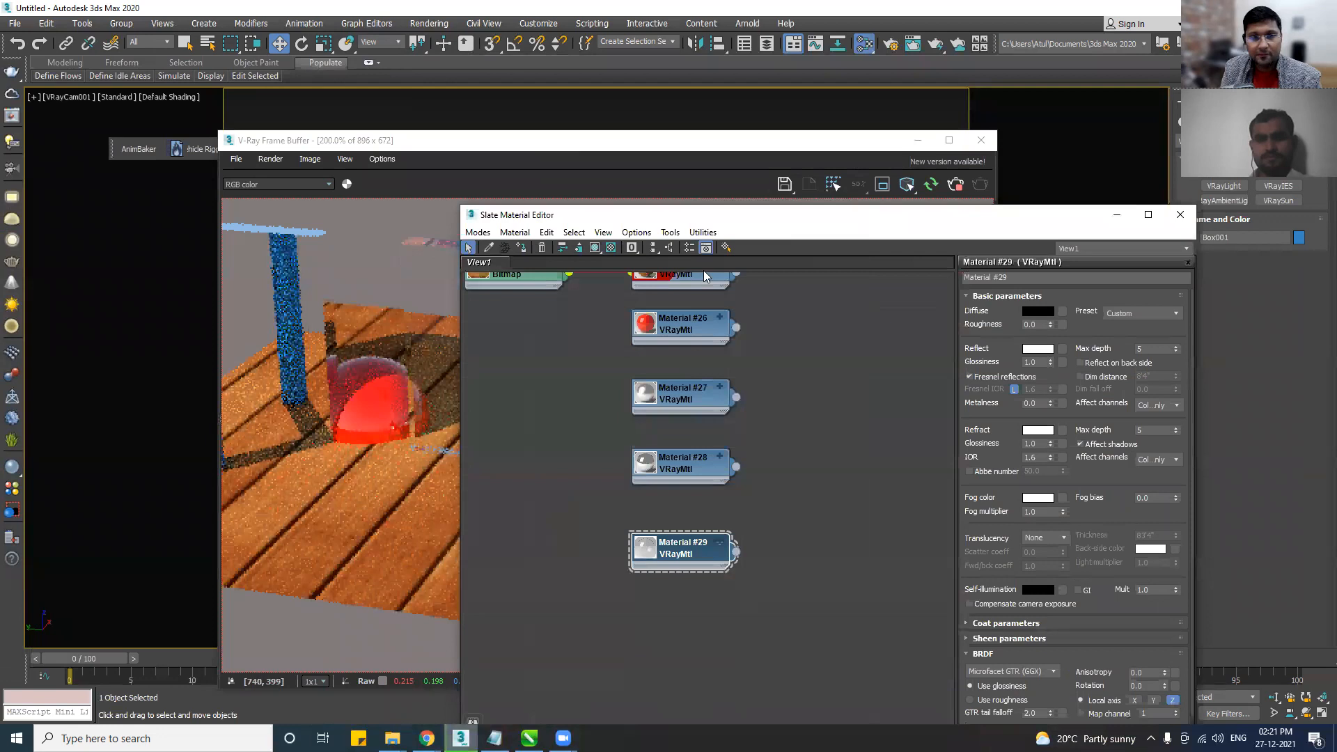
# Rearrange the V-Ray Frame Buffer and the Slate Material Editor so the camera viewport can be worked in.
pyautogui.click(632, 149)
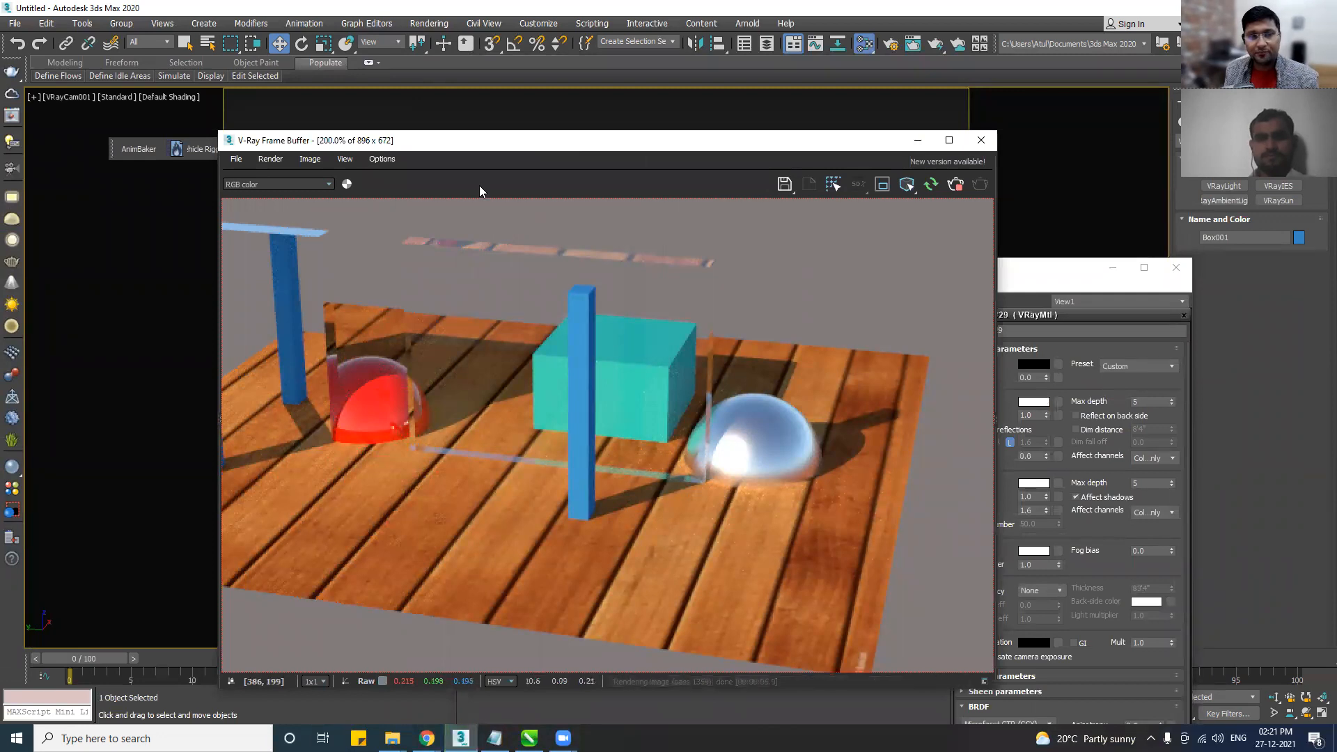
pyautogui.moveTo(481, 146); pyautogui.dragTo(951, 44)
pyautogui.moveTo(556, 268); pyautogui.dragTo(525, 654)
# Slide the thin post near the teal box toward the red sphere and back to test the view through the glass.
pyautogui.click(595, 434)
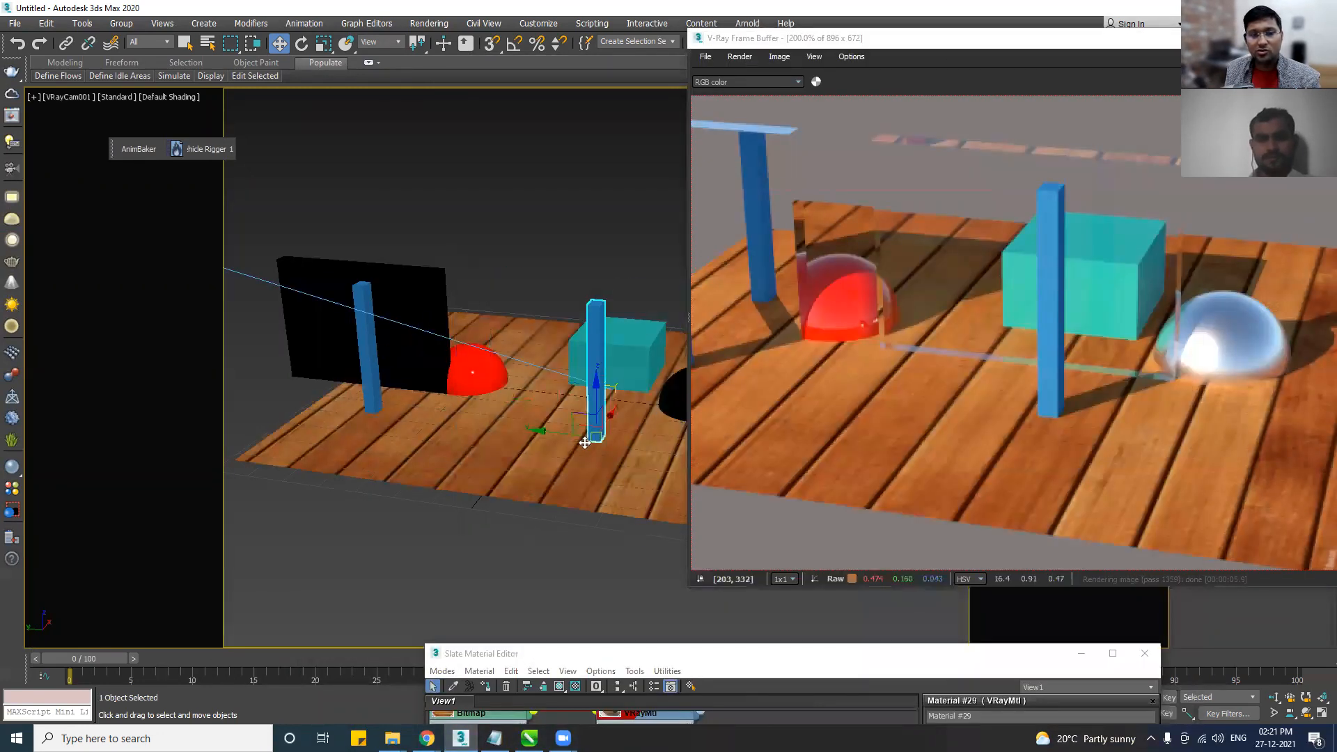
pyautogui.moveTo(549, 434); pyautogui.dragTo(532, 433)
pyautogui.moveTo(484, 434)
pyautogui.mouseDown()
pyautogui.moveTo(524, 436)
pyautogui.moveTo(489, 437)
pyautogui.mouseUp()
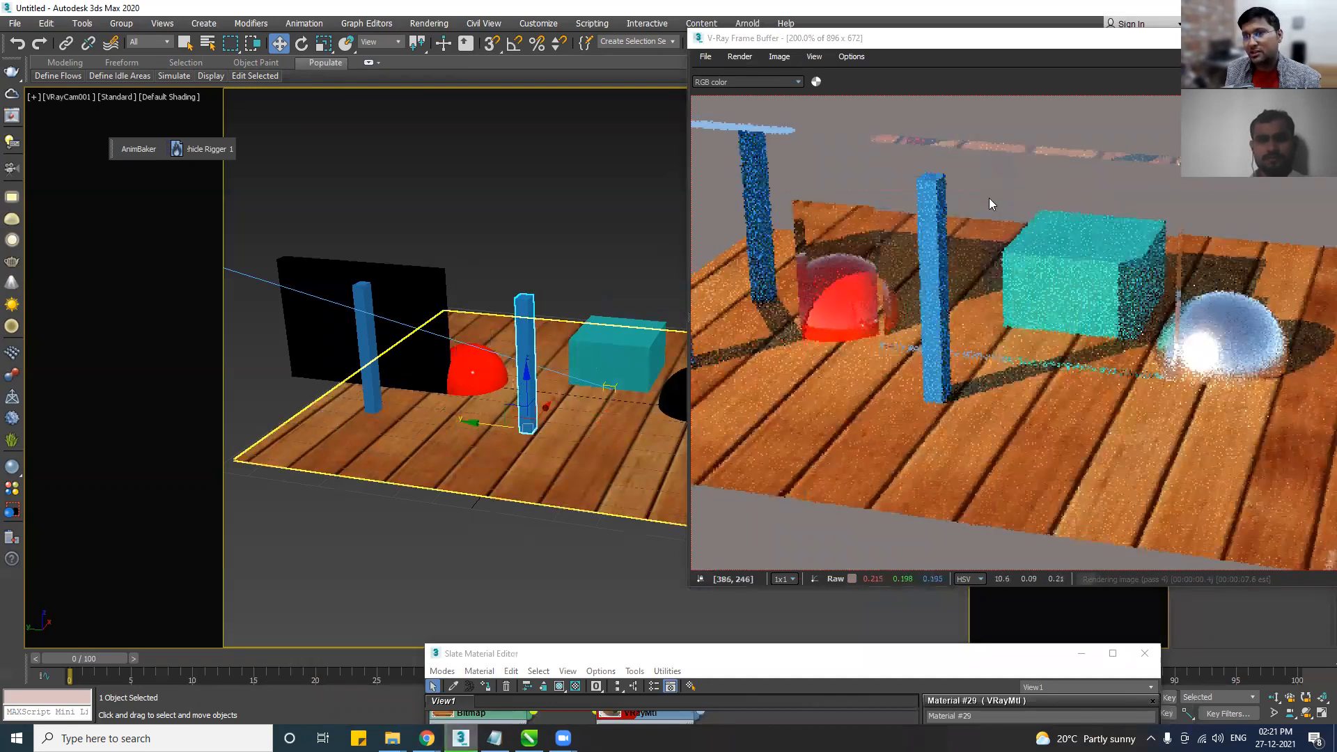
pyautogui.moveTo(490, 434); pyautogui.dragTo(555, 433)
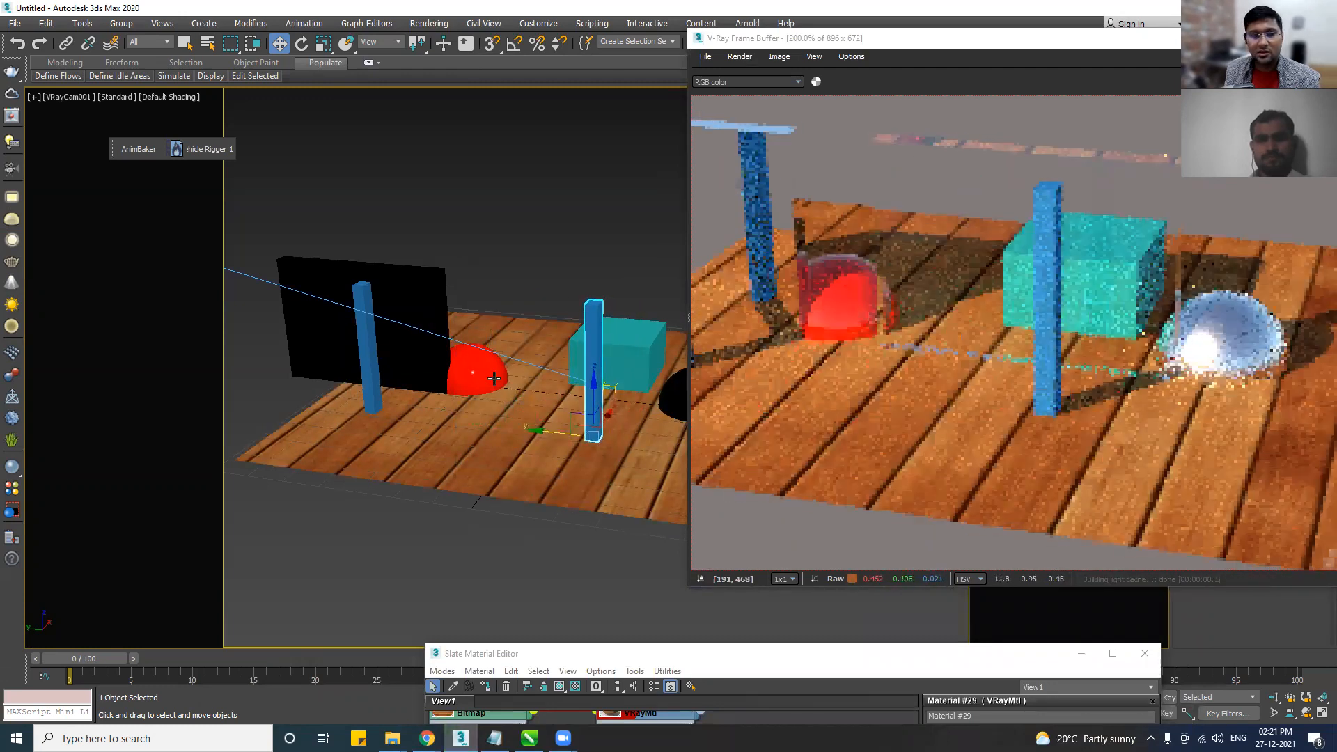
# Copy the red sphere to a spot in front of the glass wall, between the two thin posts.
pyautogui.click(457, 373)
pyautogui.moveTo(455, 373)
pyautogui.keyDown('shift'); pyautogui.mouseDown()
pyautogui.moveTo(516, 435)
pyautogui.moveTo(493, 441)
pyautogui.moveTo(521, 321)
pyautogui.moveTo(518, 353)
pyautogui.moveTo(458, 382)
pyautogui.mouseUp(); pyautogui.keyUp('shift')
pyautogui.click(669, 428)
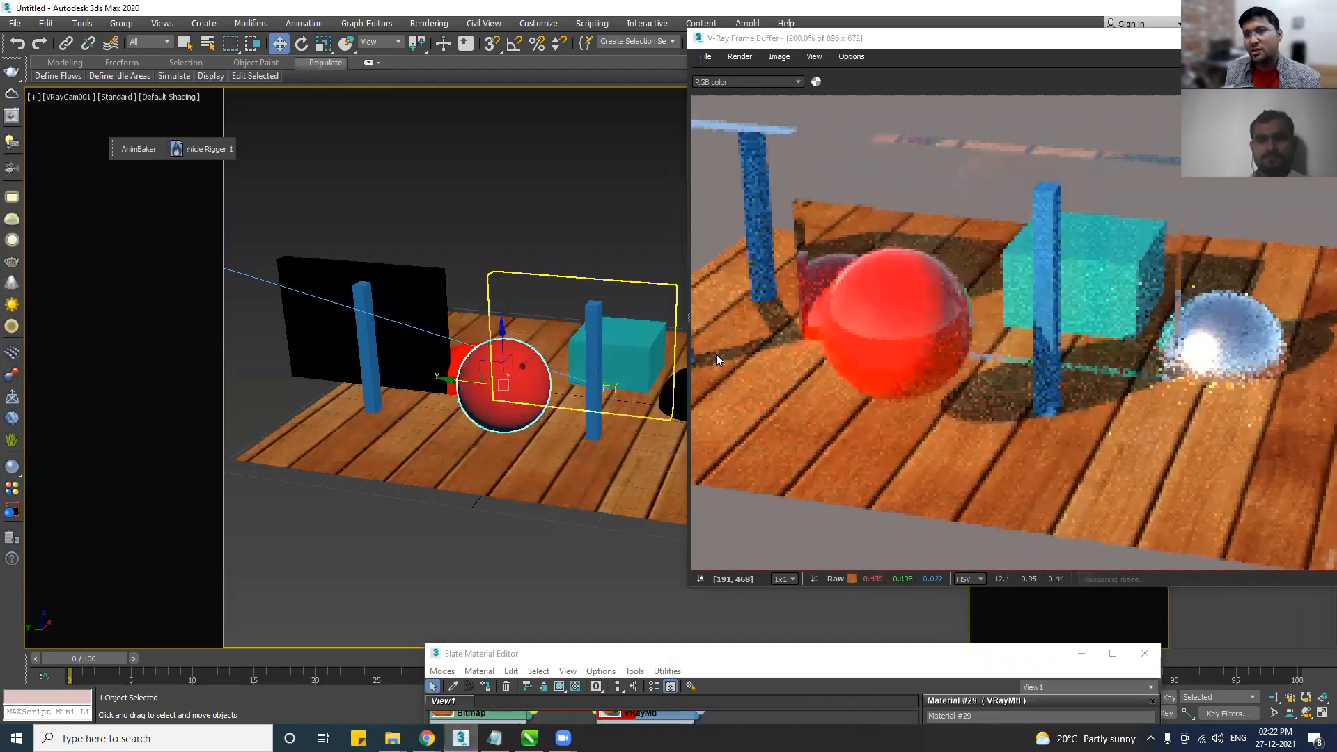
# Examine the glass wall, the spheres, the posts and the teal box in the render at 100%, 200% and 400% zoom.
pyautogui.moveTo(970, 39); pyautogui.dragTo(591, 62)
pyautogui.scroll(-1, 665, 328)
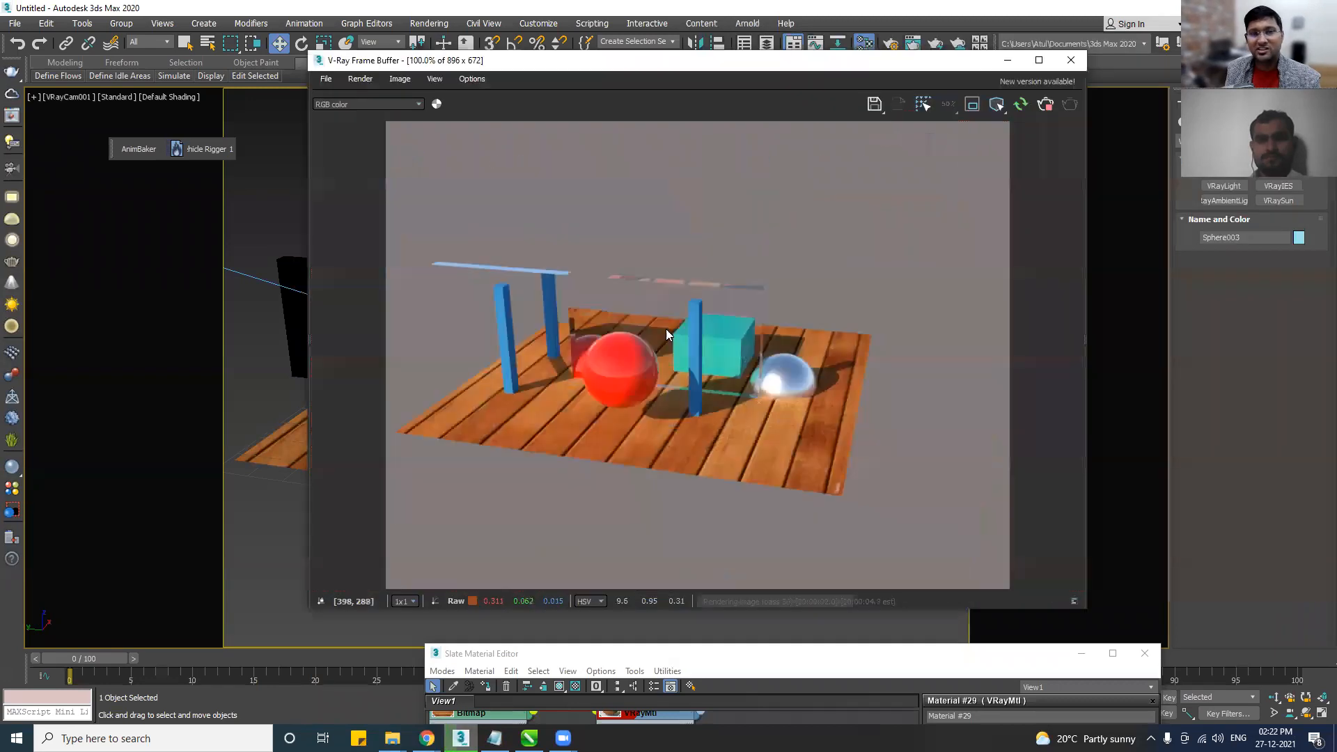
pyautogui.scroll(2, 687, 360)
pyautogui.moveTo(643, 293); pyautogui.dragTo(767, 515, button='middle')
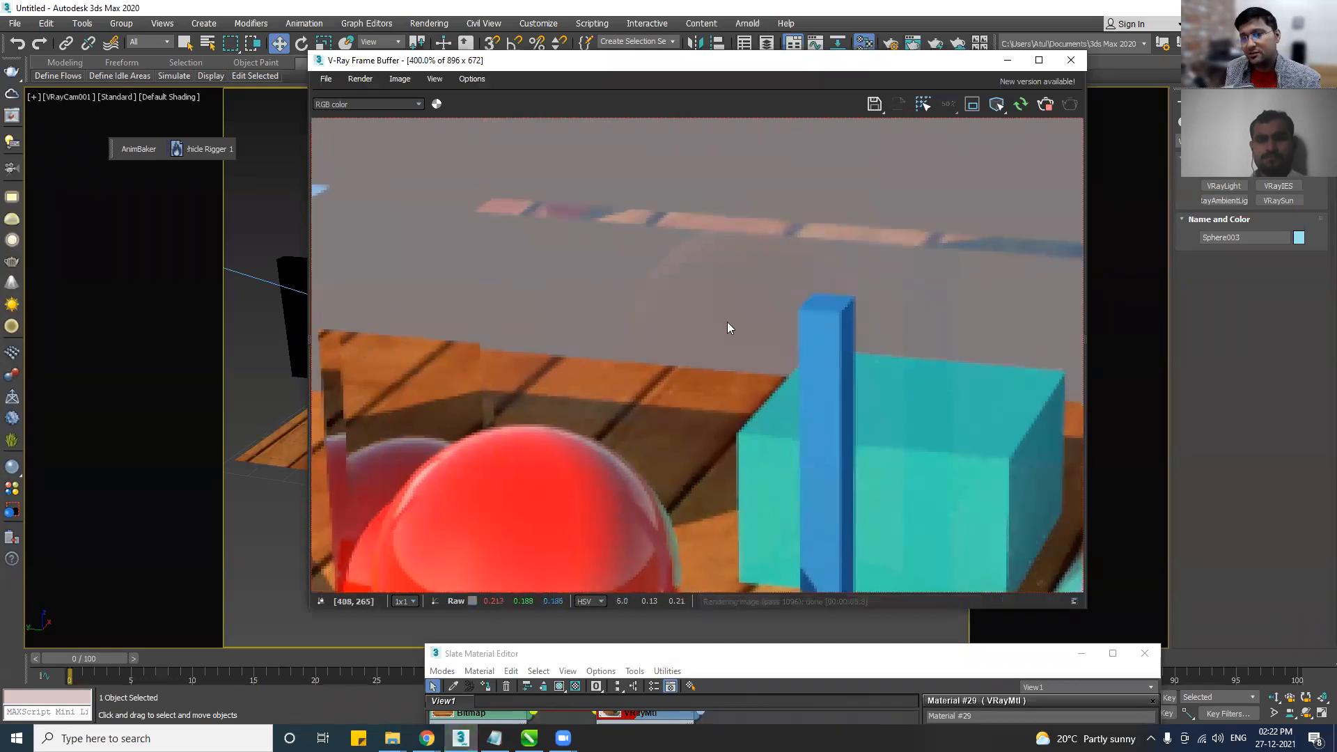
pyautogui.moveTo(908, 357); pyautogui.dragTo(633, 348, button='middle')
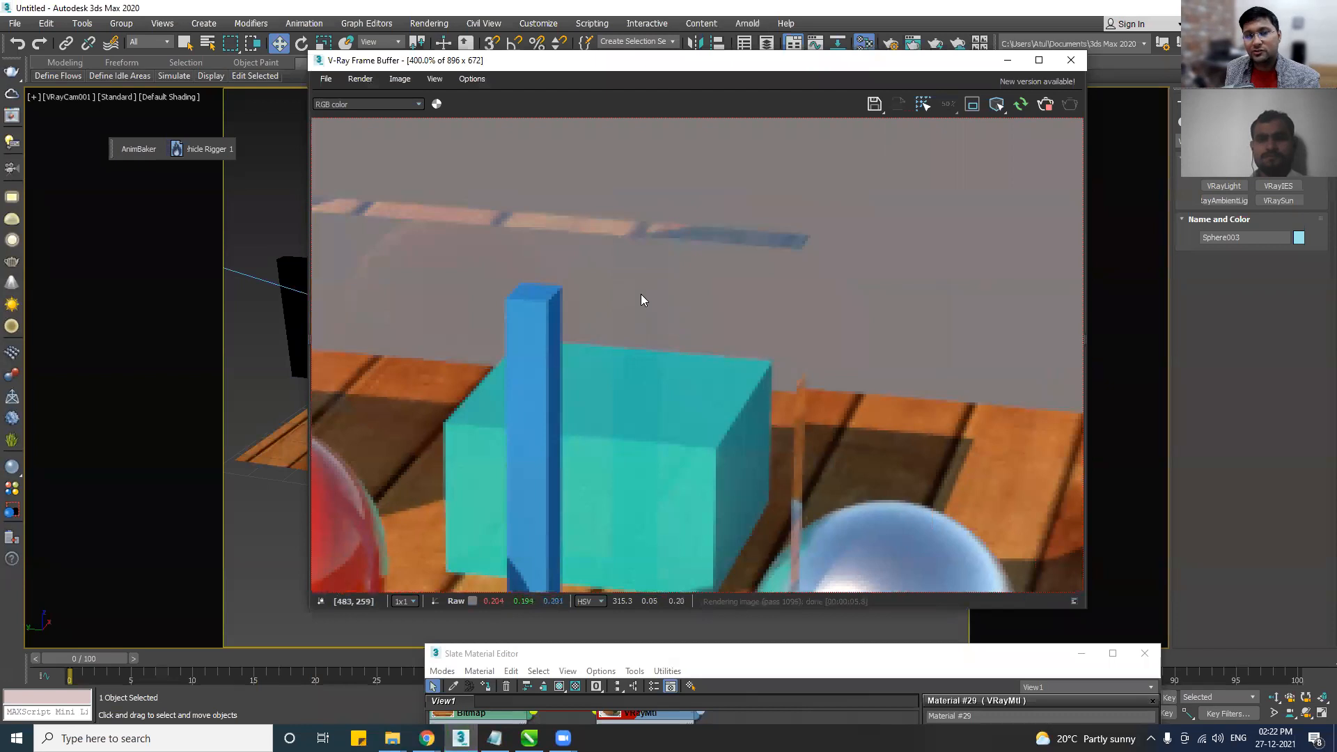
pyautogui.scroll(-2, 714, 324)
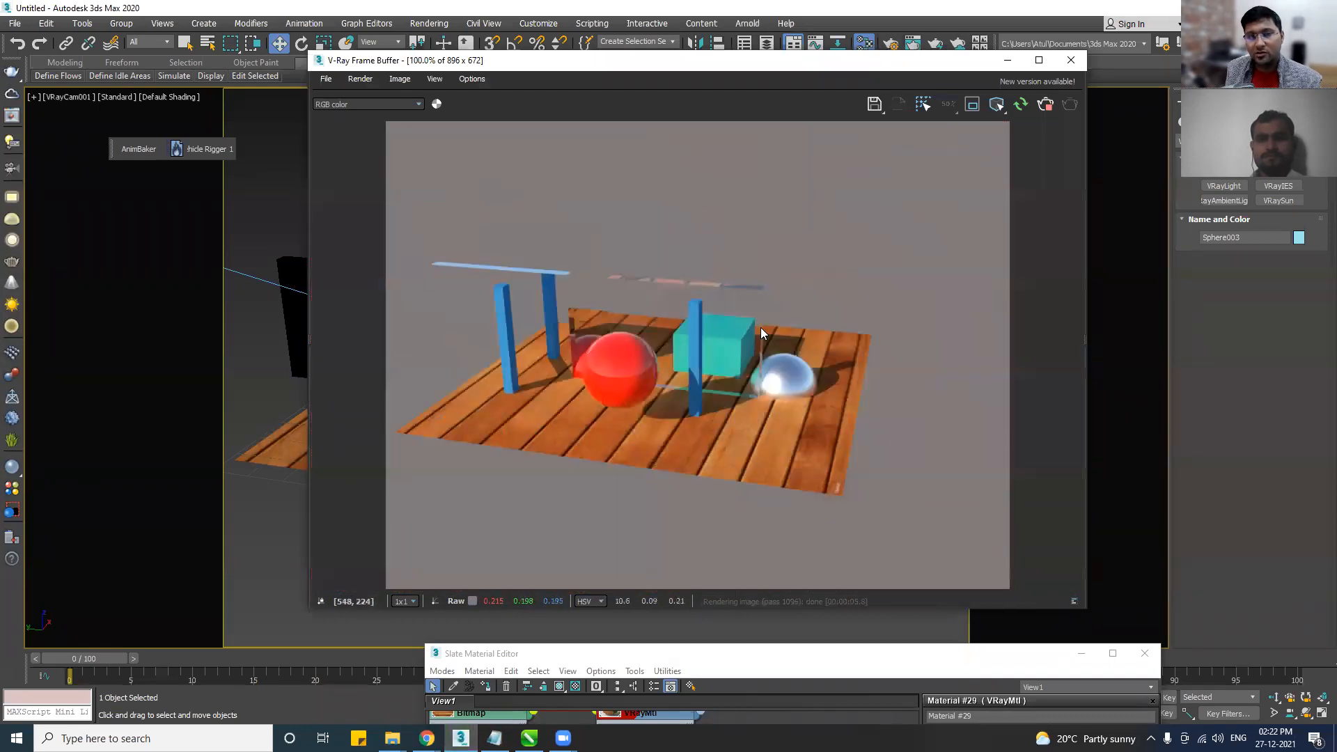
pyautogui.scroll(1, 539, 341)
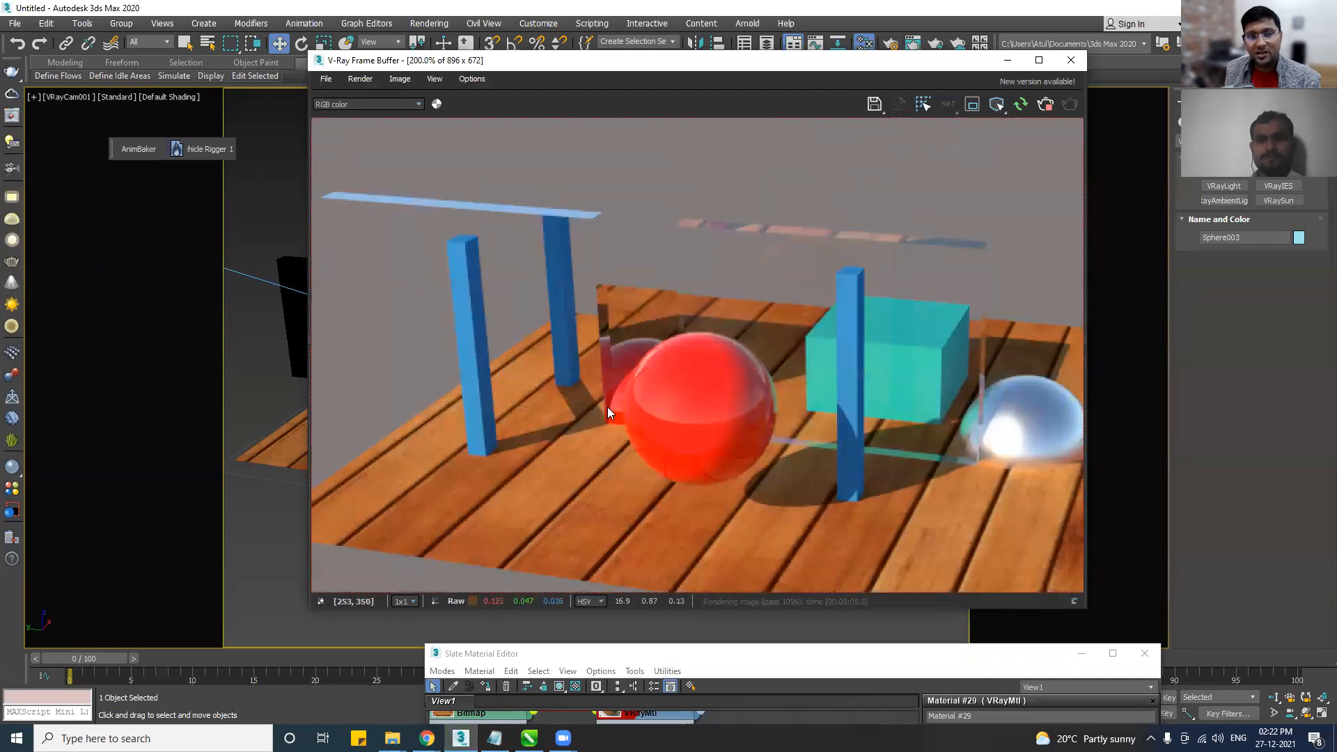
pyautogui.moveTo(522, 356); pyautogui.dragTo(650, 274, button='middle')
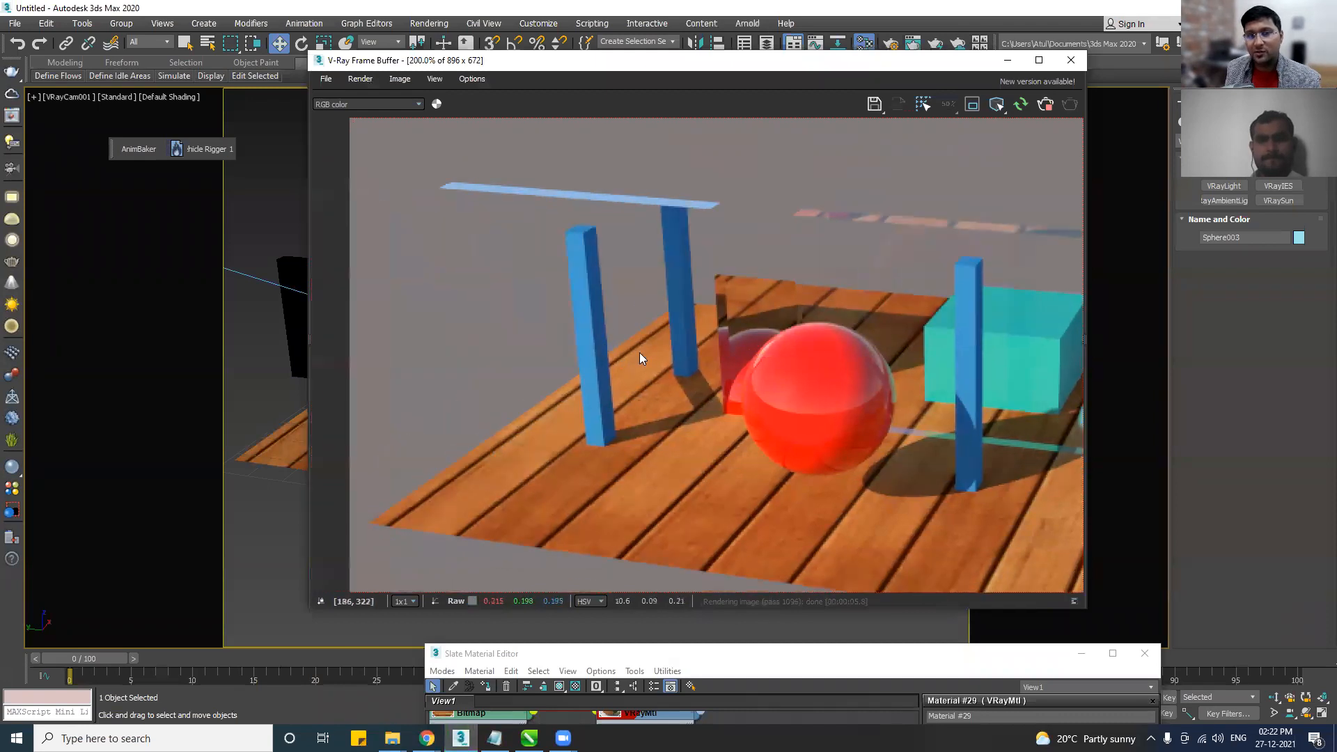
pyautogui.scroll(-1, 640, 355)
pyautogui.scroll(2, 776, 403)
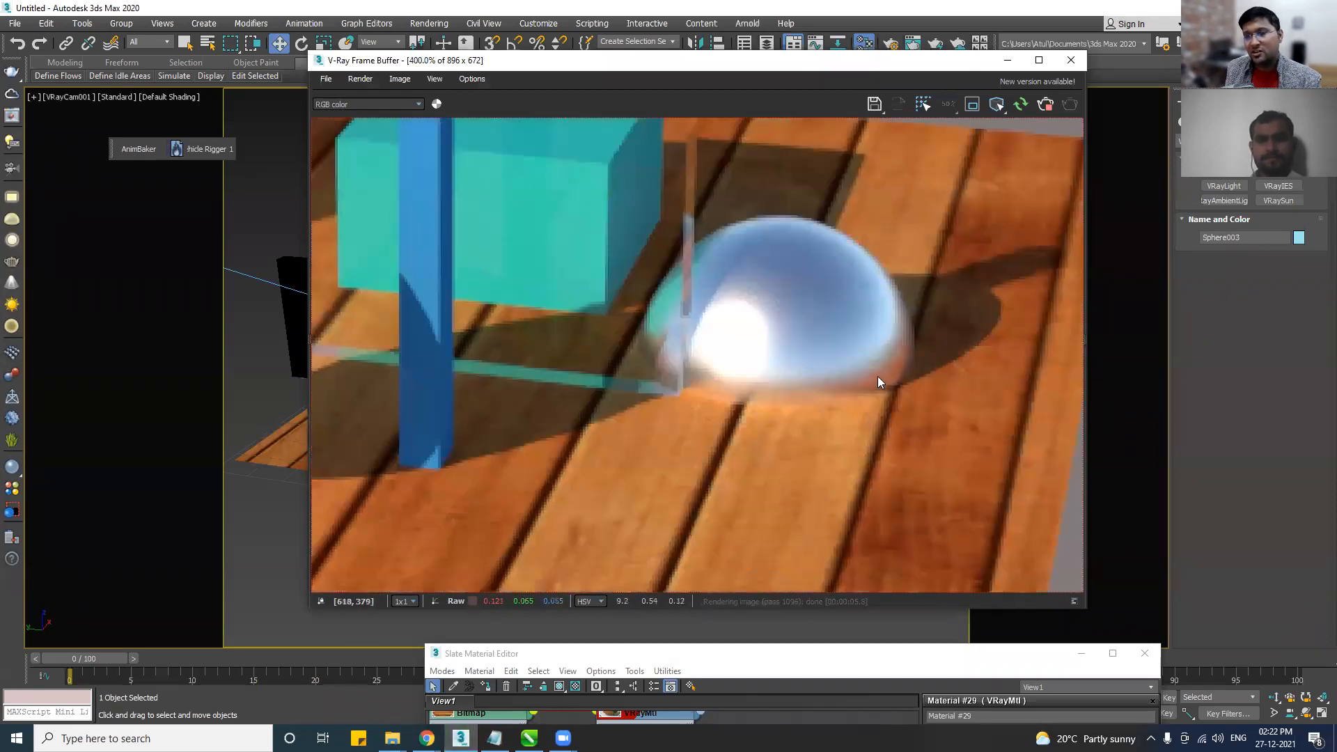
pyautogui.scroll(-2, 833, 390)
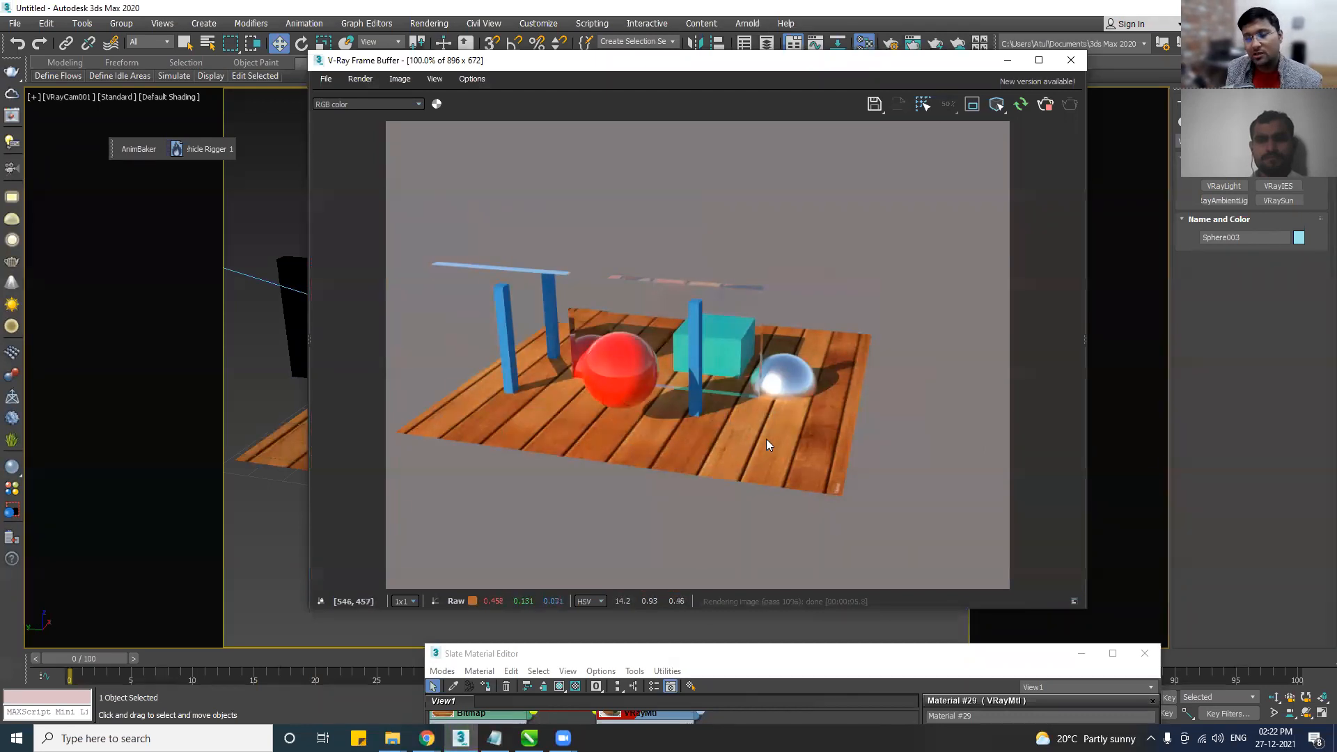
# Bring the Slate Material Editor forward and show the parameters of the wood floor material, Material #25.
pyautogui.click(739, 650)
pyautogui.moveTo(739, 650); pyautogui.dragTo(586, 96)
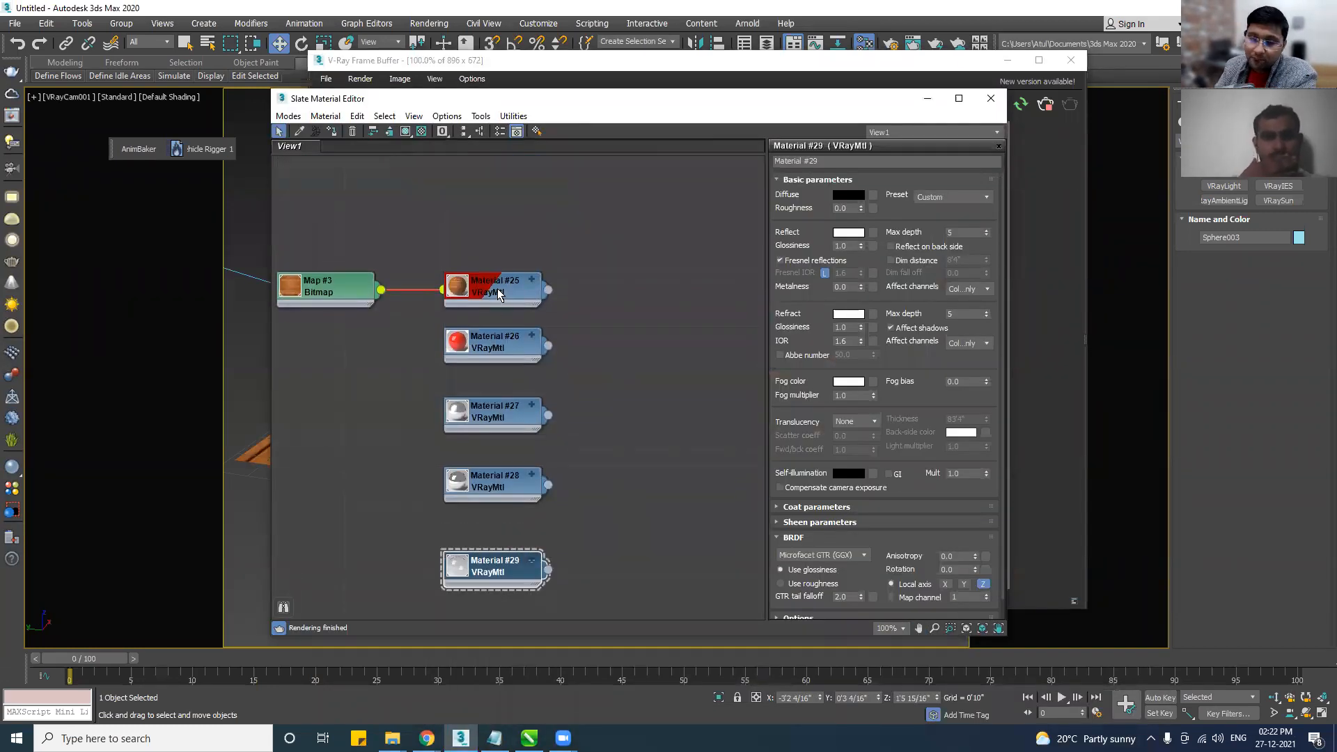
pyautogui.click(543, 82)
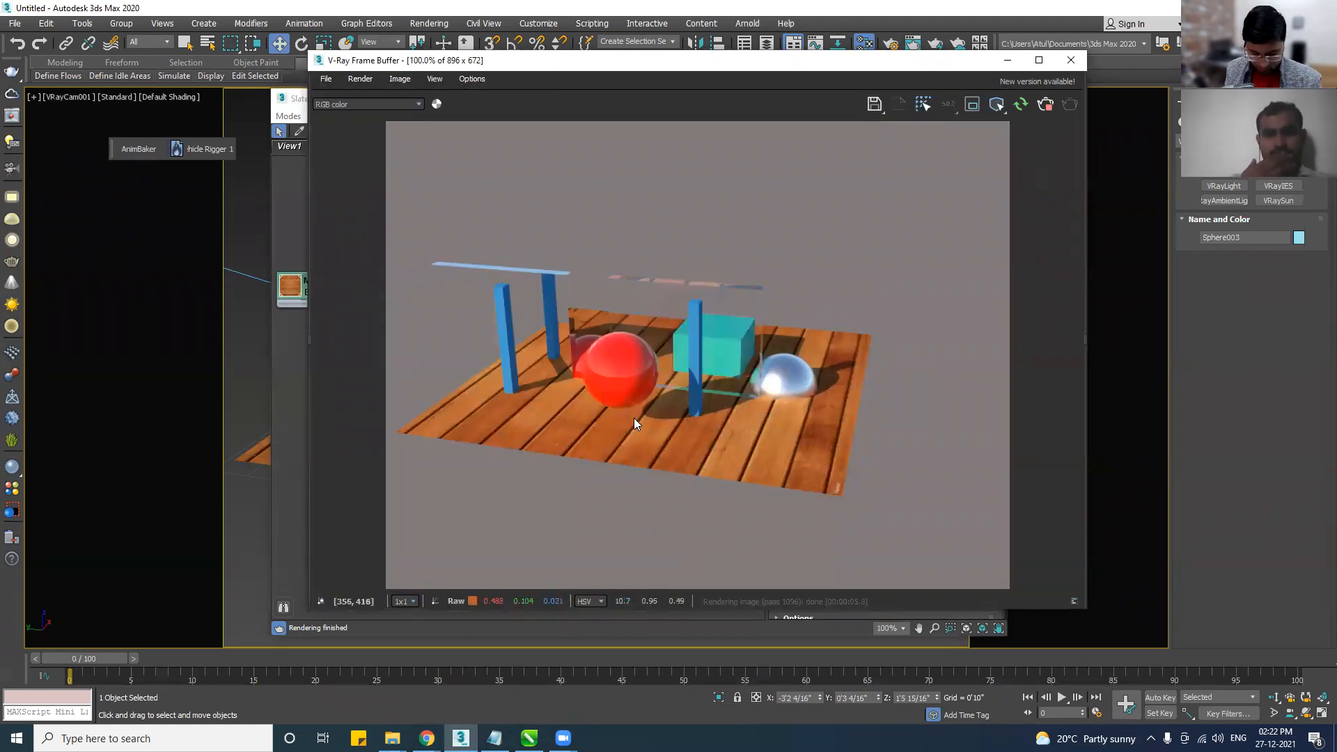
pyautogui.click(304, 110)
pyautogui.moveTo(353, 104); pyautogui.dragTo(357, 48)
pyautogui.moveTo(518, 265); pyautogui.dragTo(636, 240, button='middle')
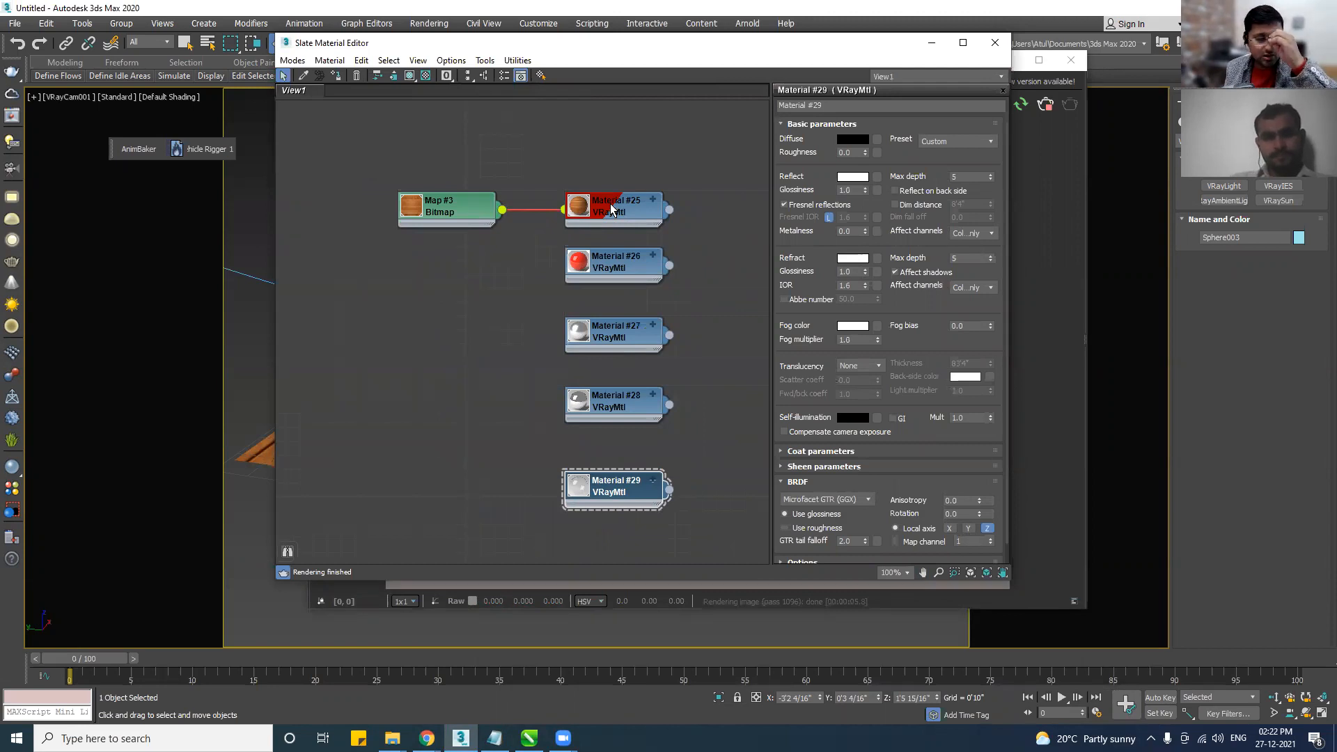
pyautogui.doubleClick(611, 209)
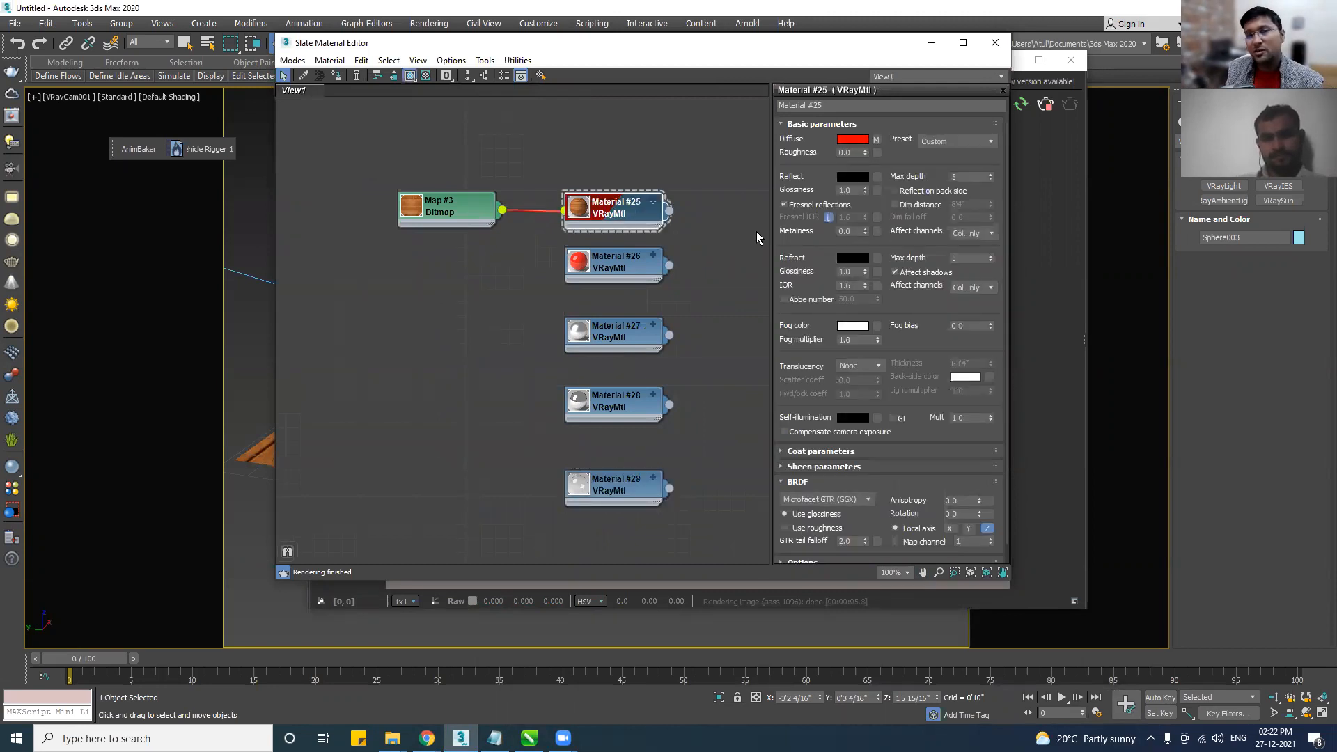
# Set the wood floor material's reflection colour to white and place the render beside the material editor to check it.
pyautogui.click(858, 180)
pyautogui.moveTo(446, 187); pyautogui.dragTo(575, 187)
pyautogui.click(515, 215)
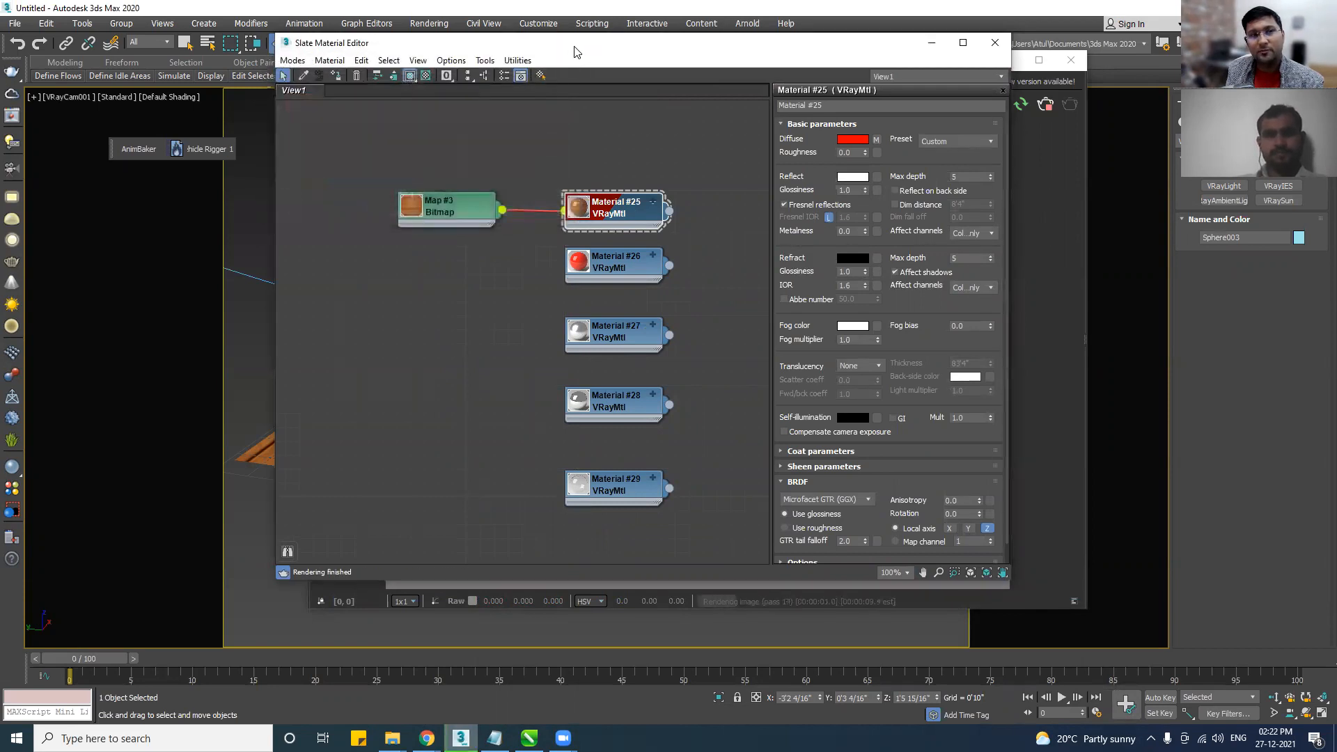
pyautogui.moveTo(526, 43); pyautogui.dragTo(284, 42)
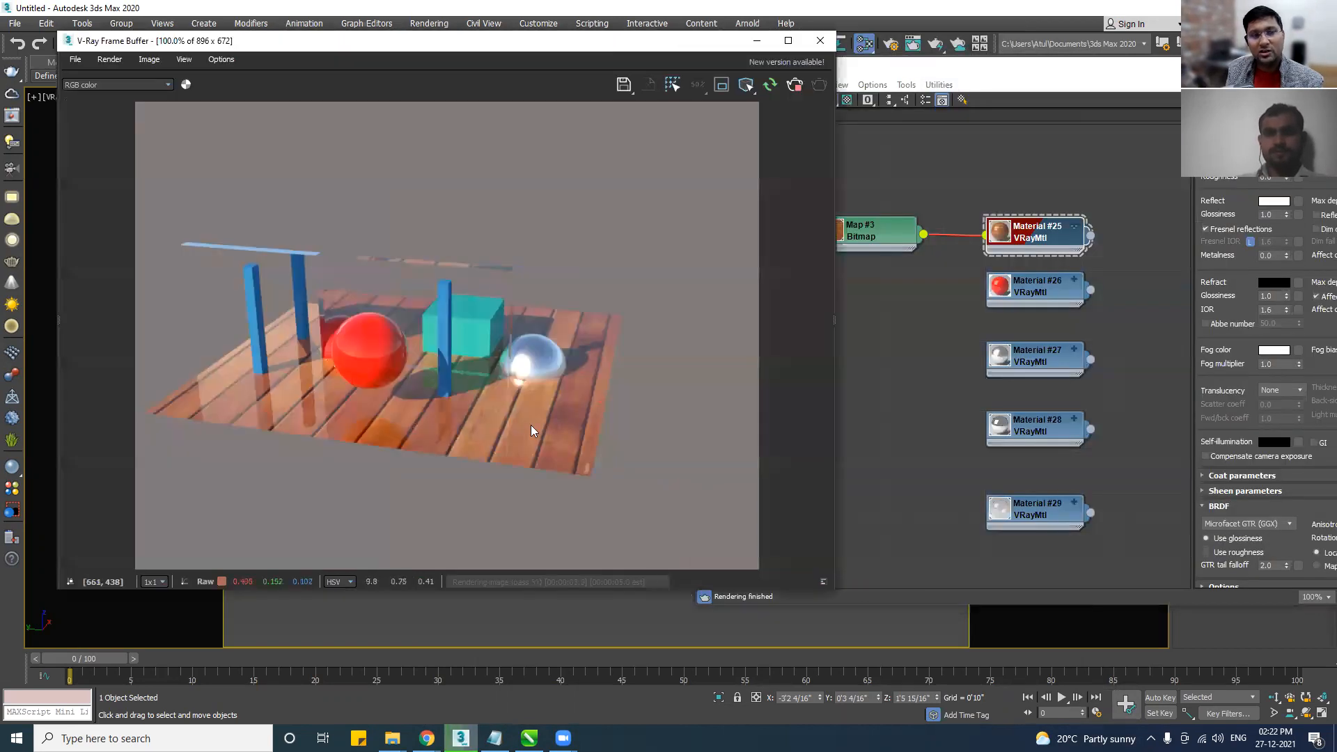
pyautogui.moveTo(963, 68); pyautogui.dragTo(862, 59)
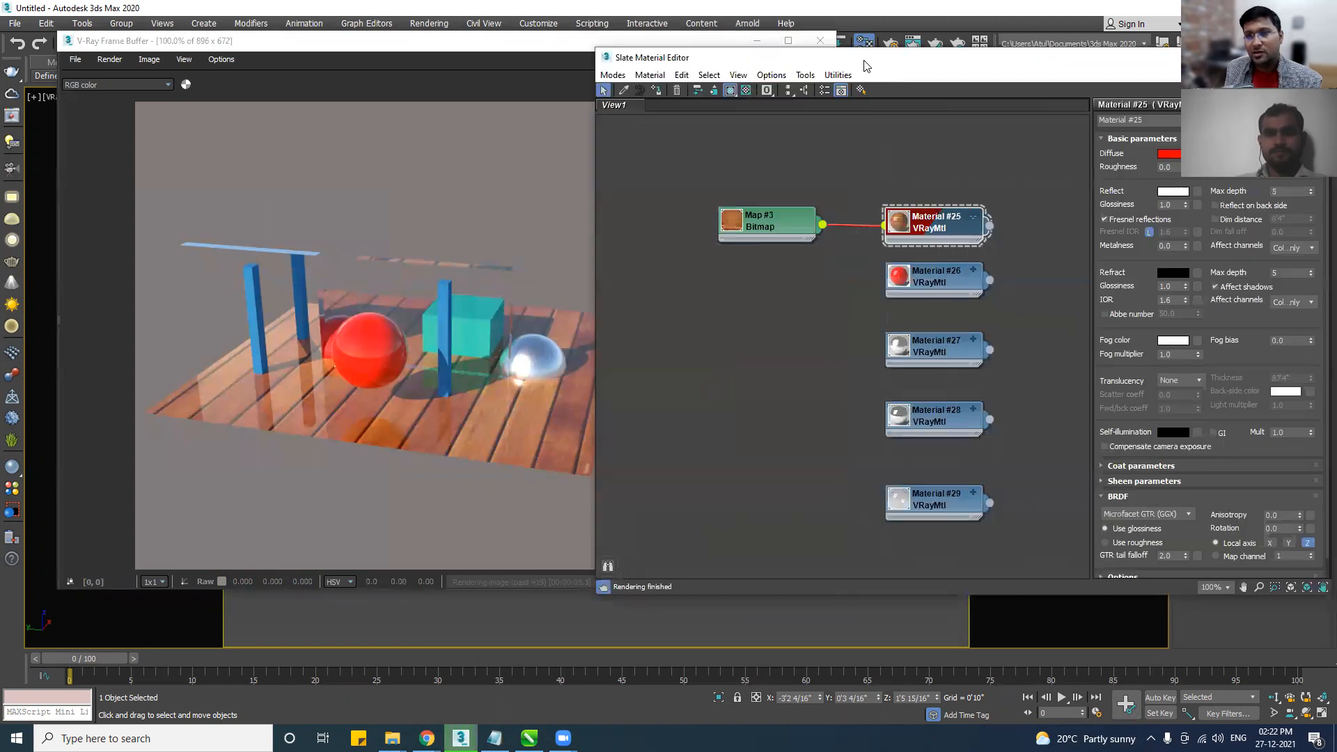
# Set the wood floor material's reflection colour to a dark grey with a value of 84.
pyautogui.click(1172, 192)
pyautogui.moveTo(414, 188); pyautogui.dragTo(413, 127)
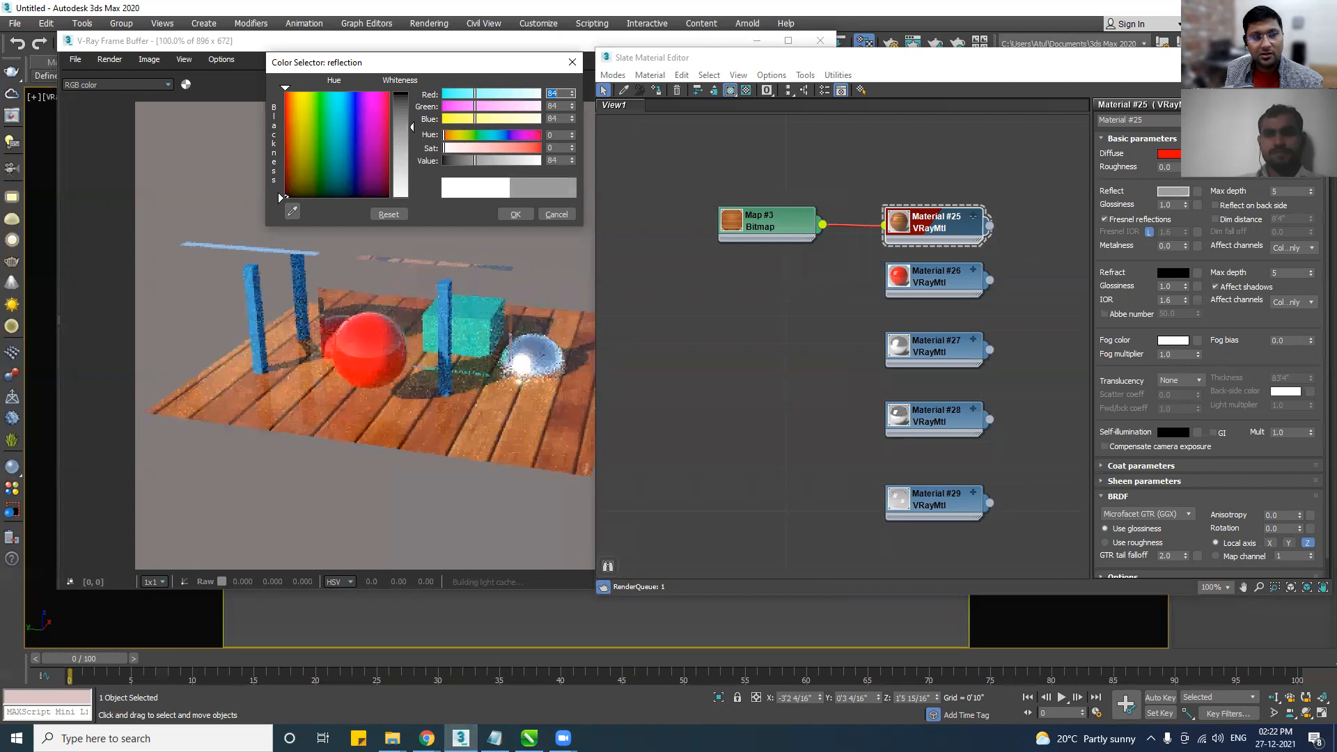
pyautogui.click(527, 217)
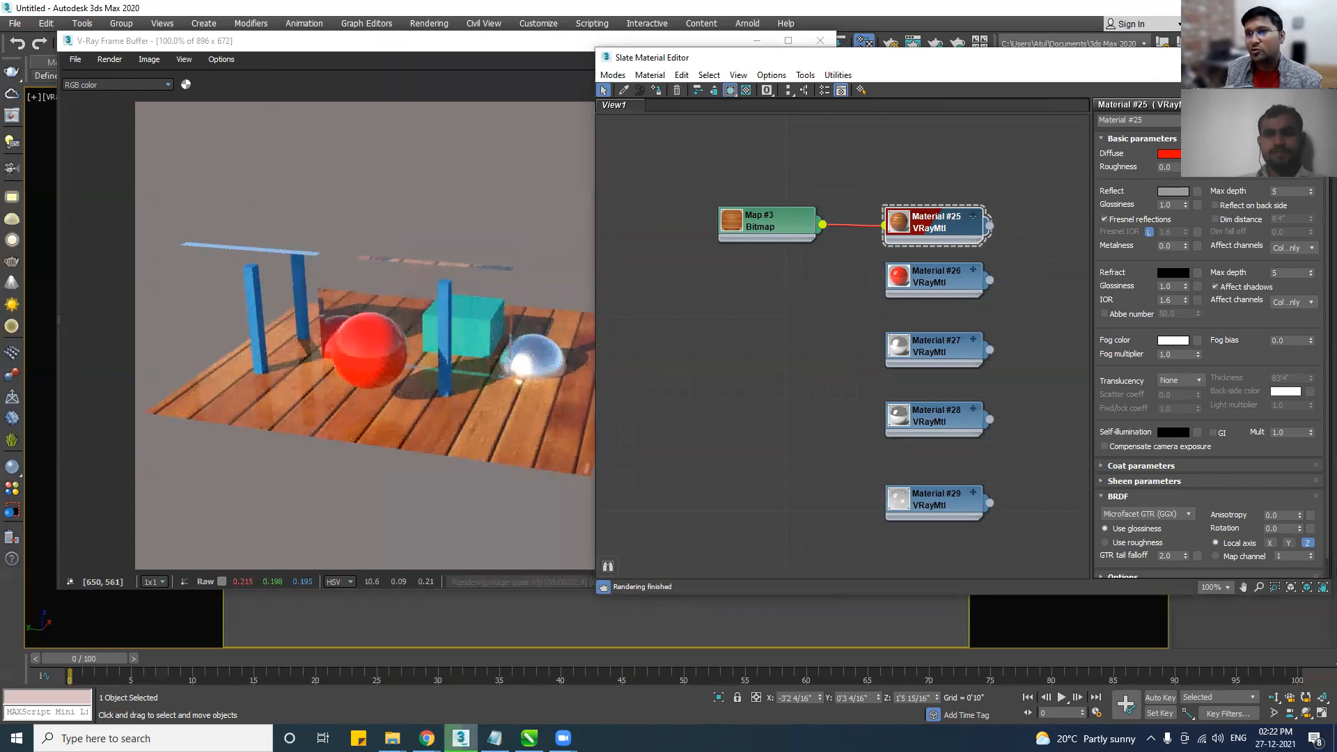
# Minimize the editor and render windows, narrow the glass wall to about half its width and move it behind the red sphere copy.
pyautogui.click(1250, 58)
pyautogui.click(757, 43)
pyautogui.click(526, 280)
pyautogui.press('r')
pyautogui.moveTo(647, 412); pyautogui.dragTo(464, 422)
pyautogui.press('w')
pyautogui.moveTo(551, 402)
pyautogui.mouseDown()
pyautogui.moveTo(480, 400)
pyautogui.moveTo(531, 401)
pyautogui.mouseUp()
pyautogui.press('r')
pyautogui.moveTo(623, 406); pyautogui.dragTo(696, 394)
# Copy the narrowed glass wall alongside toward the chrome sphere, shift the copy closer to the original, and restore the V-Ray Frame Buffer.
pyautogui.press('w')
pyautogui.moveTo(516, 401)
pyautogui.mouseDown()
pyautogui.moveTo(501, 393)
pyautogui.moveTo(642, 408)
pyautogui.moveTo(603, 409)
pyautogui.mouseUp()
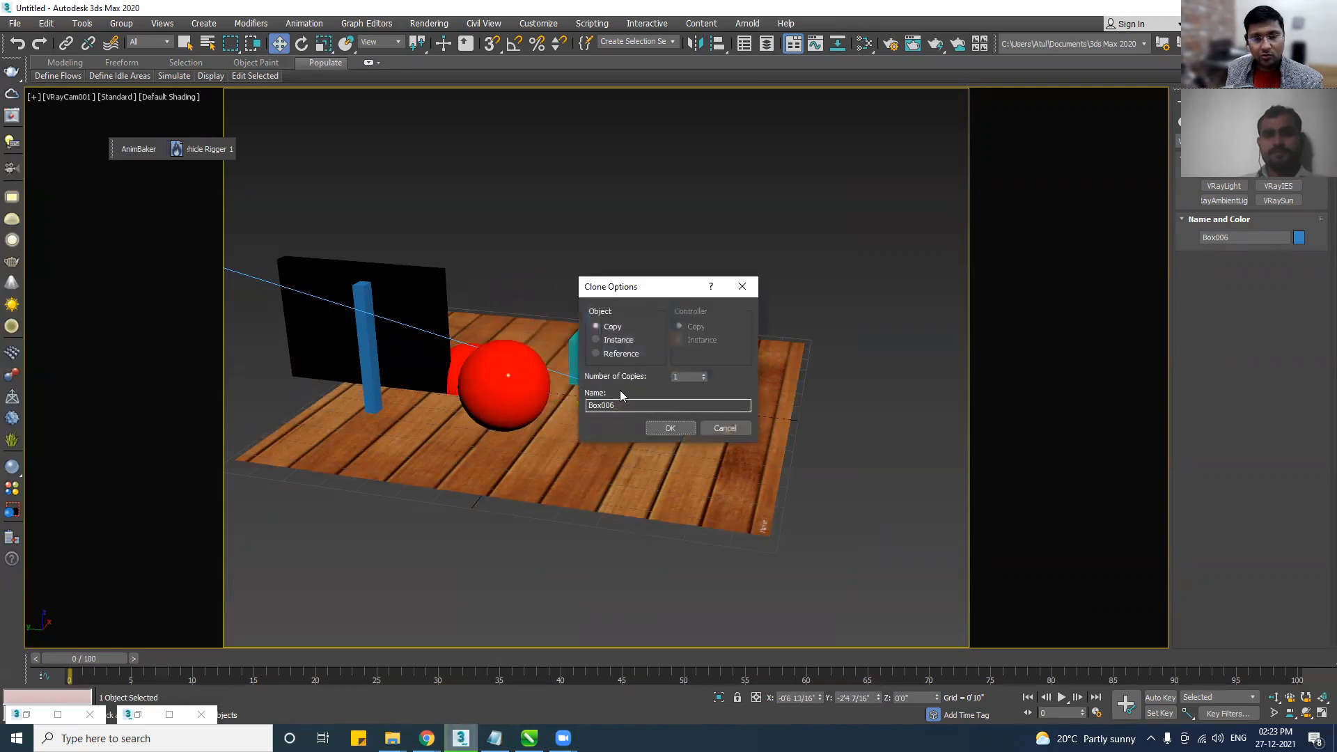
pyautogui.click(657, 426)
pyautogui.press('F3')
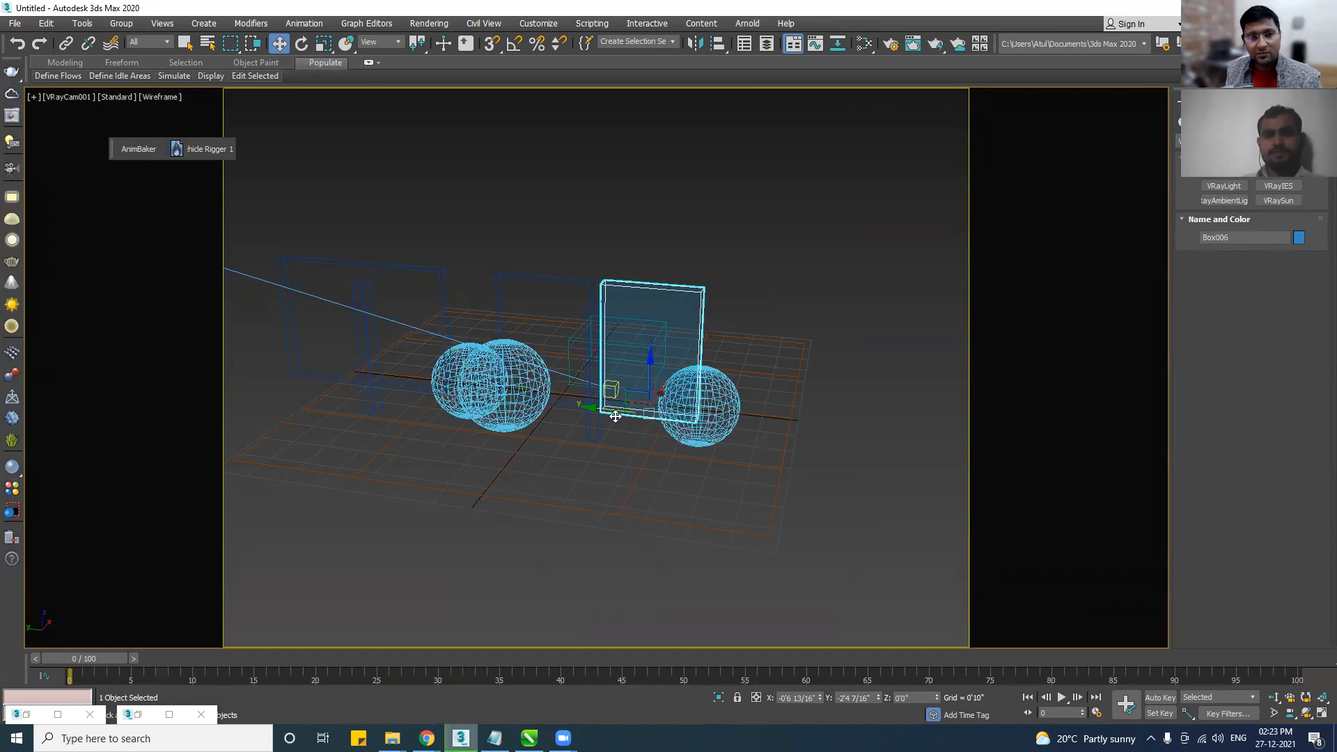
pyautogui.moveTo(611, 409); pyautogui.dragTo(591, 407)
pyautogui.press('F3')
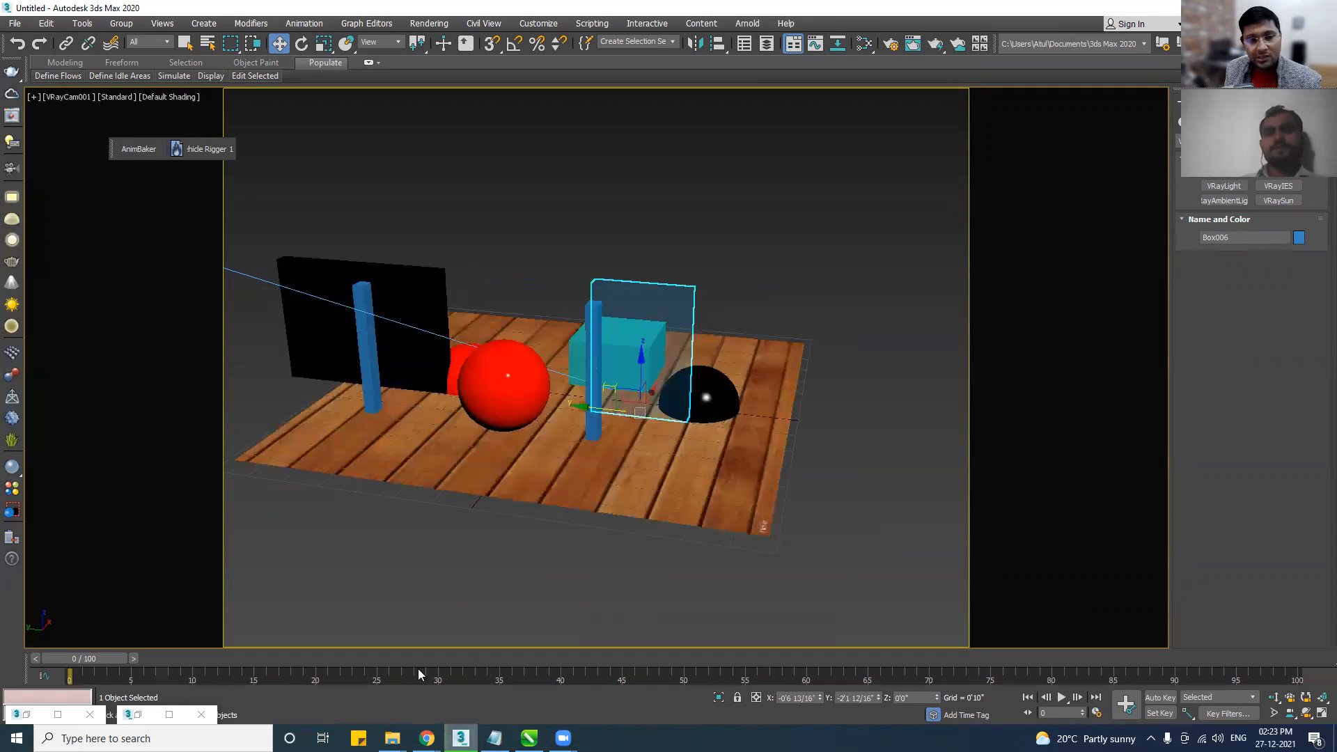
pyautogui.click(138, 715)
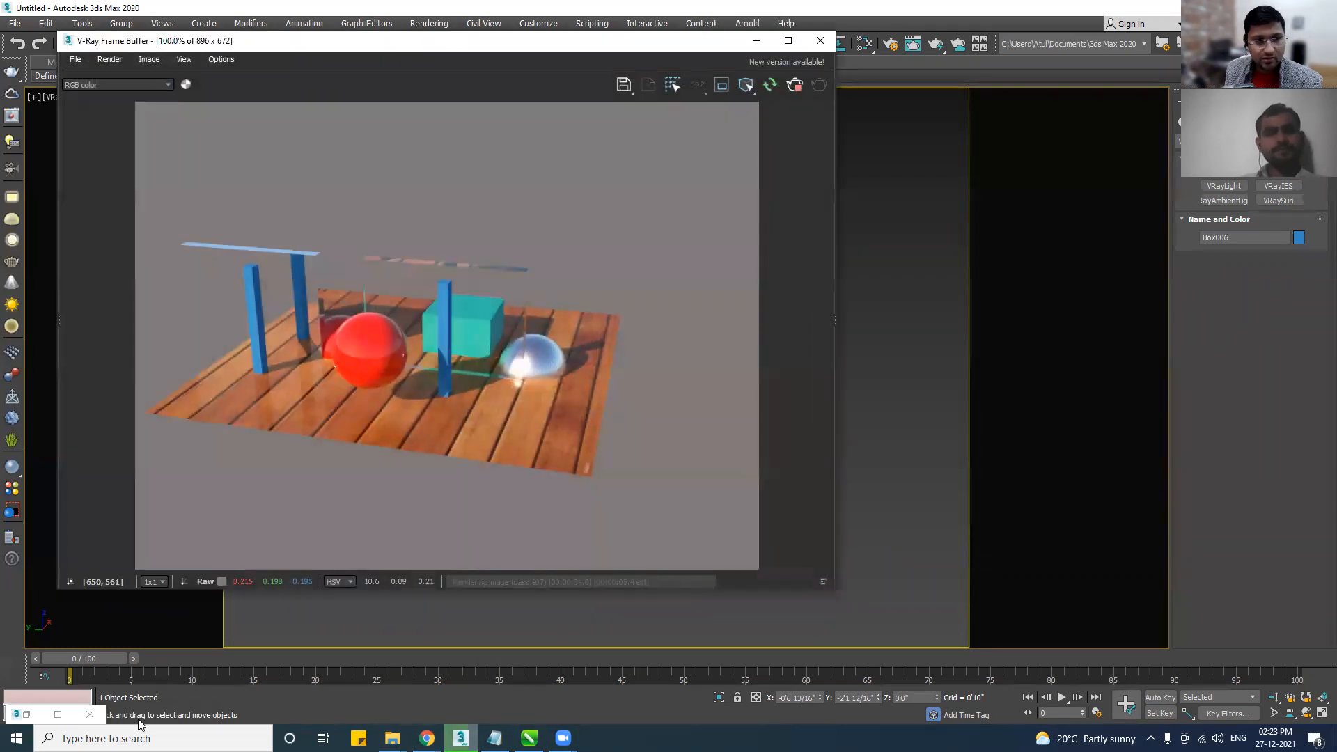
# Open the Slate Material Editor and arrange it beside the V-Ray Frame Buffer.
pyautogui.moveTo(430, 51); pyautogui.dragTo(536, 48)
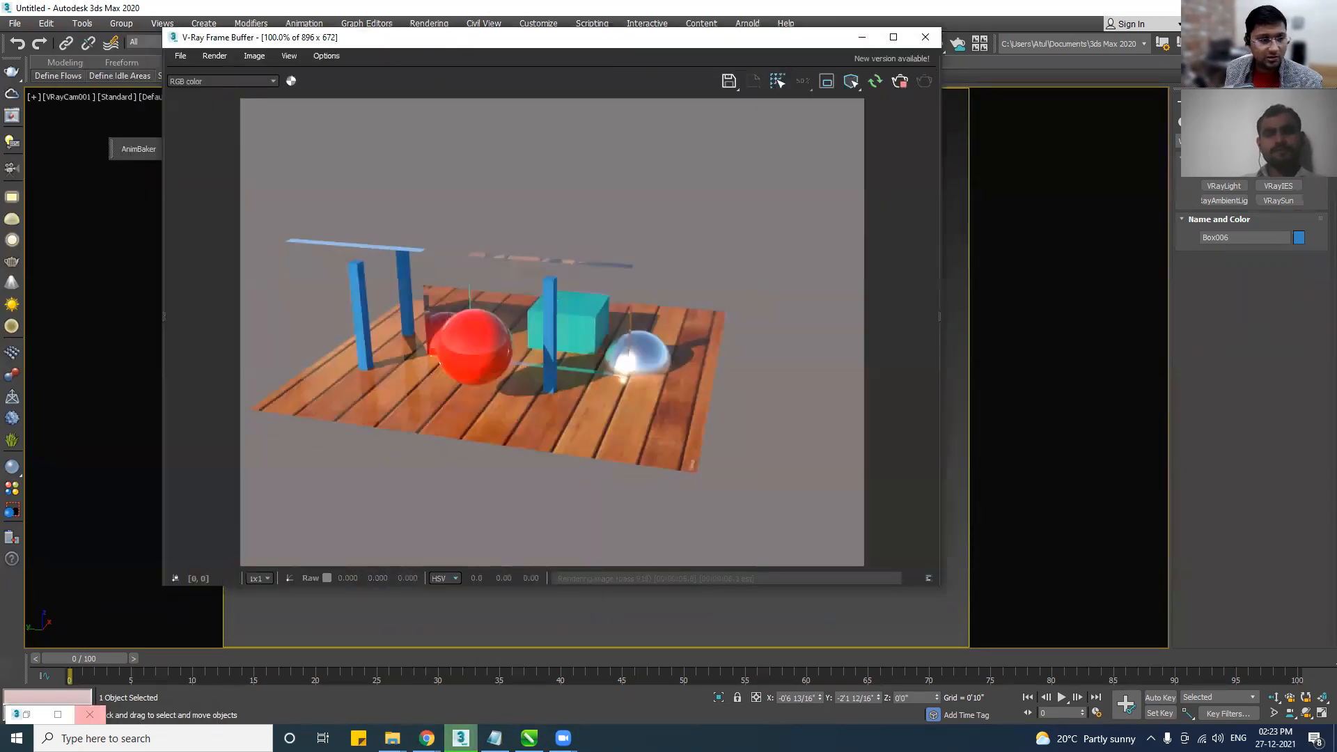
pyautogui.press('m')
pyautogui.moveTo(886, 67); pyautogui.dragTo(888, 63)
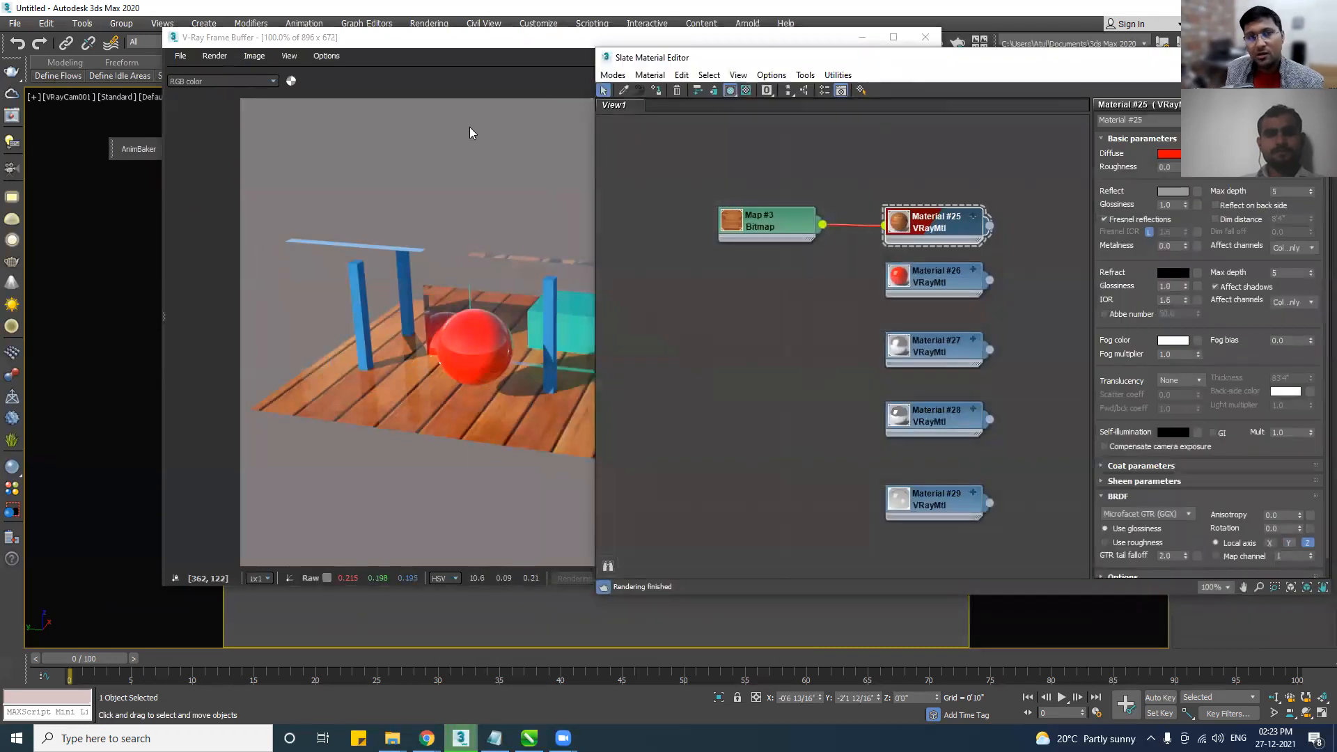
pyautogui.moveTo(510, 39); pyautogui.dragTo(353, 48)
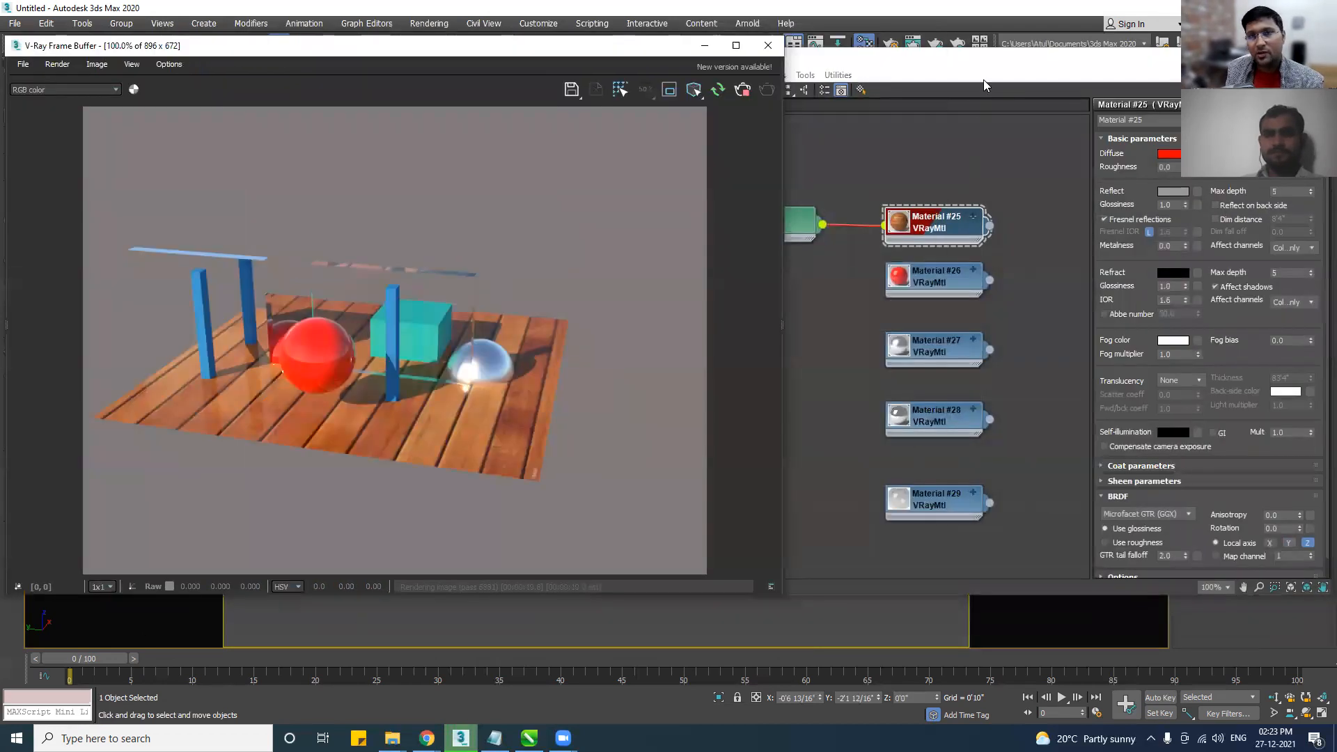
pyautogui.moveTo(842, 63); pyautogui.dragTo(702, 54)
# Set Material #29's refraction glossiness to 0.2 and check the glass walls in the render.
pyautogui.click(788, 482)
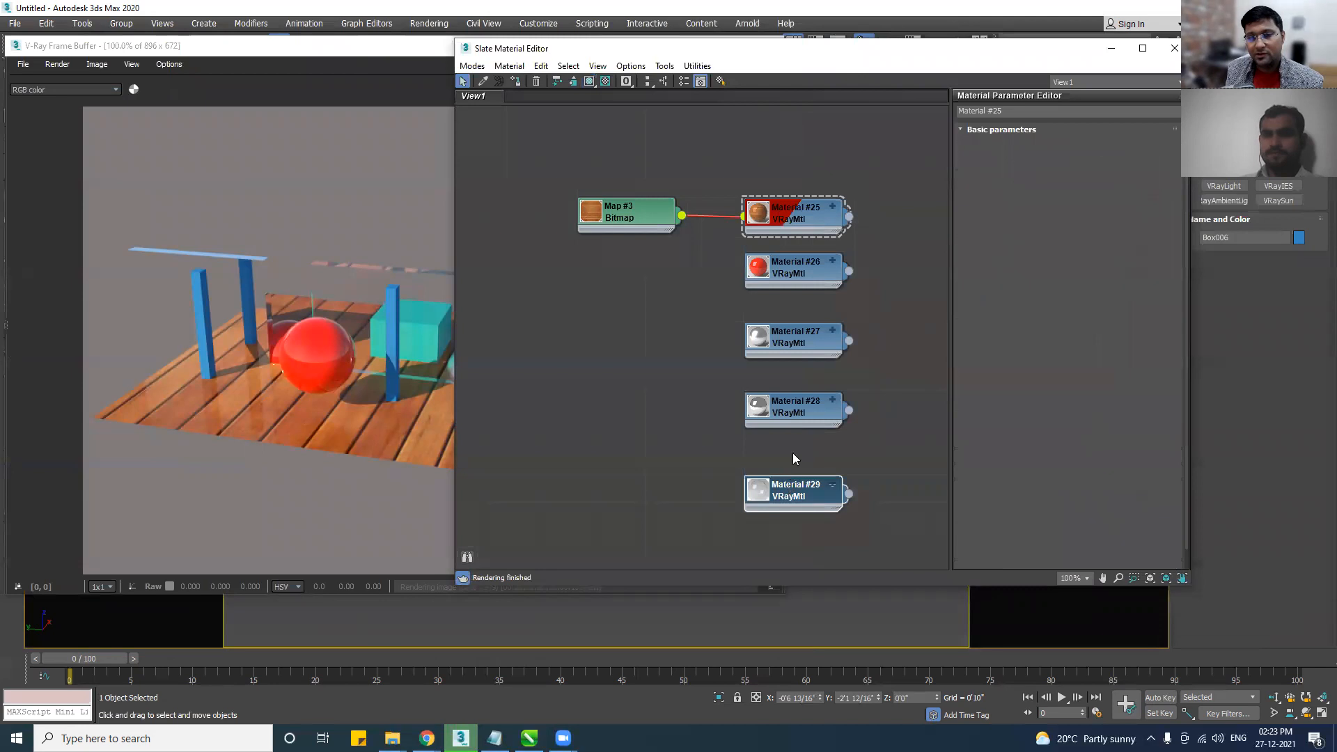
pyautogui.click(1033, 277)
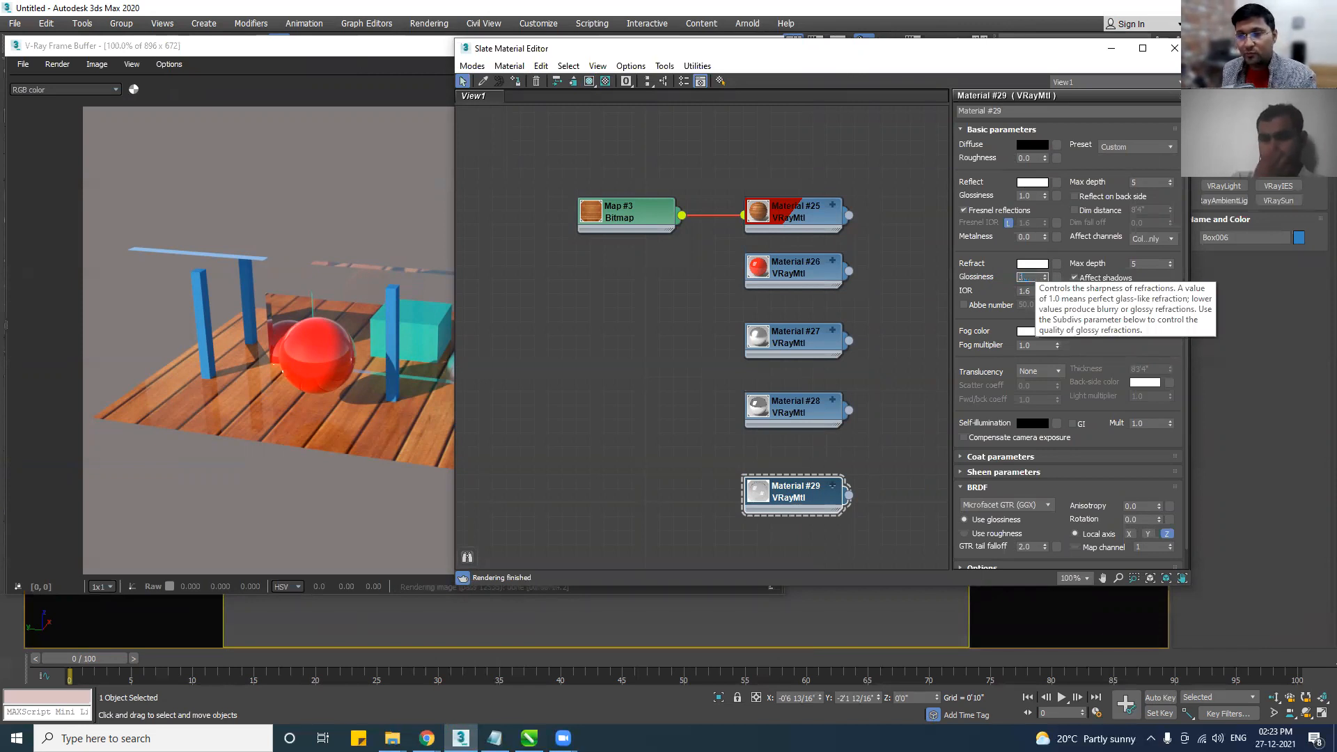
pyautogui.write('0.2')
pyautogui.press('Return')
pyautogui.click(384, 356)
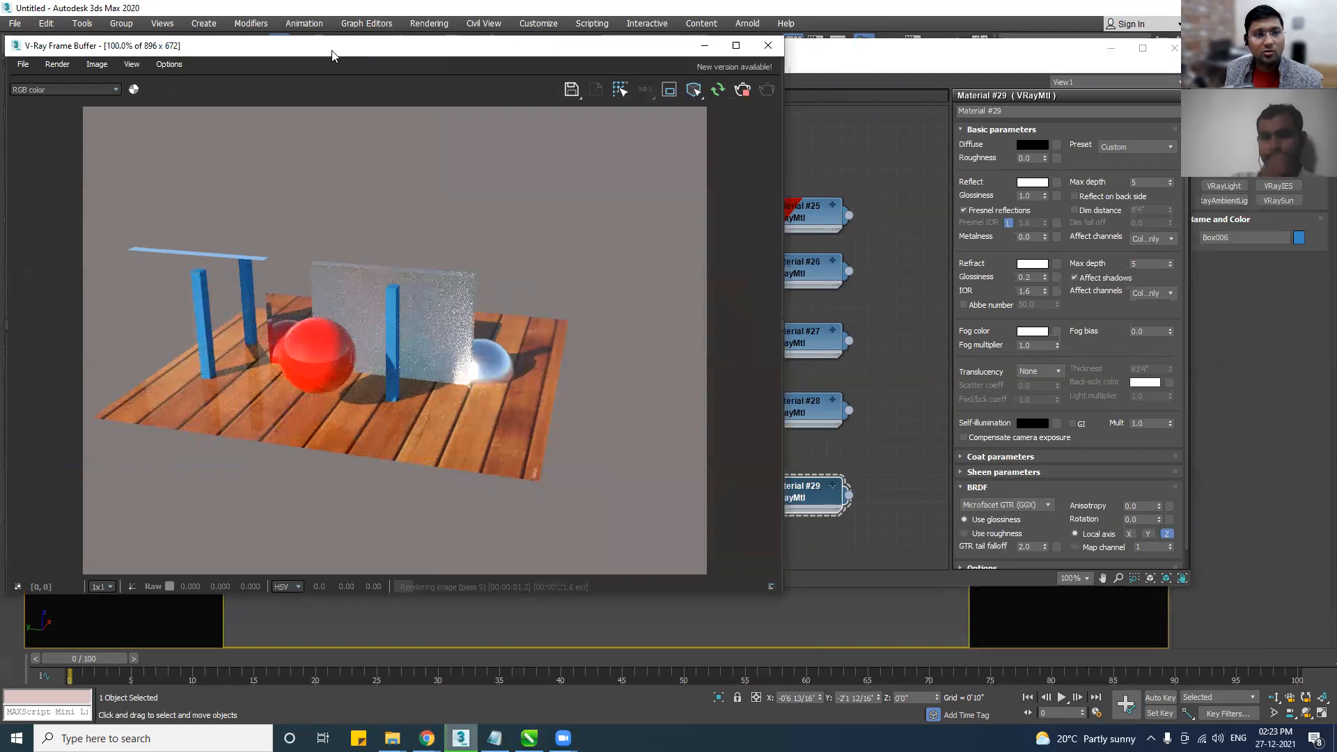
# Duplicate glass Material #29 in the node view and set the copy's refraction glossiness to 1.
pyautogui.click(867, 61)
pyautogui.moveTo(867, 57); pyautogui.dragTo(1062, 55)
pyautogui.keyDown('shift'); pyautogui.moveTo(985, 493); pyautogui.dragTo(805, 451); pyautogui.keyUp('shift')
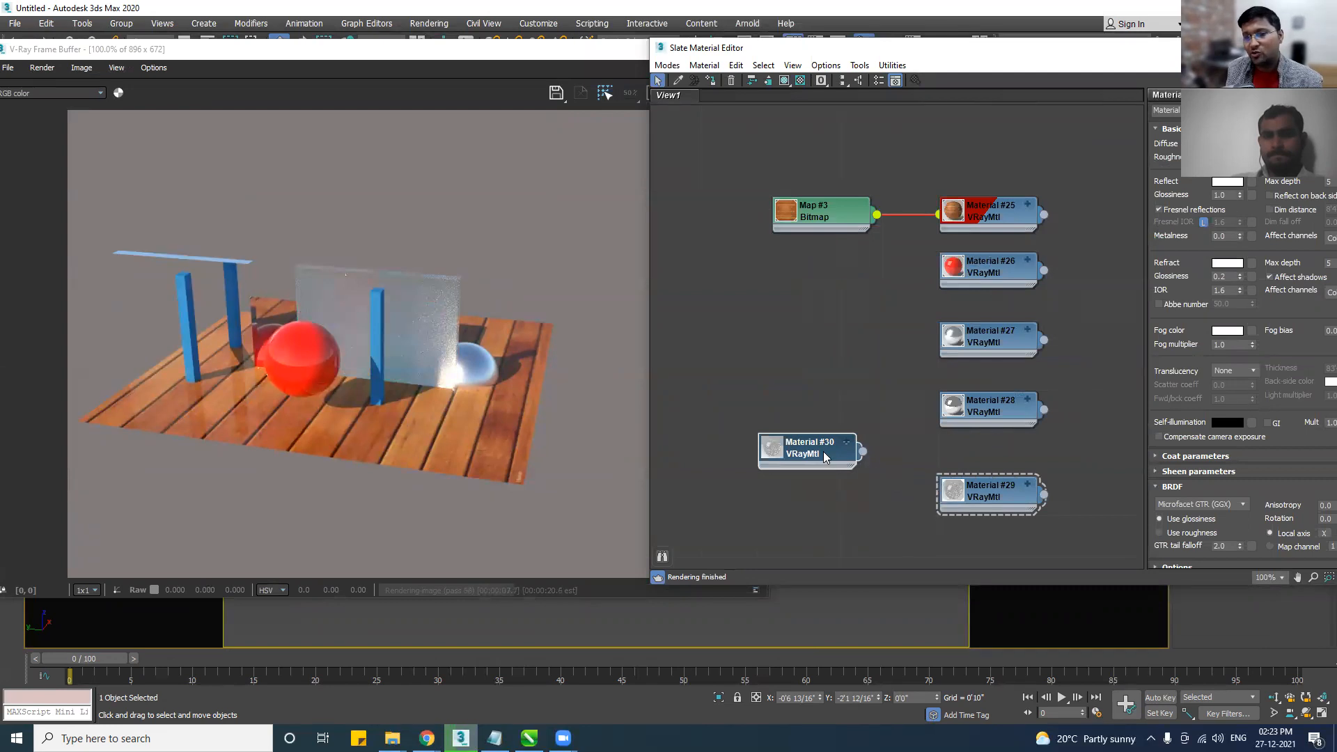
pyautogui.doubleClick(823, 453)
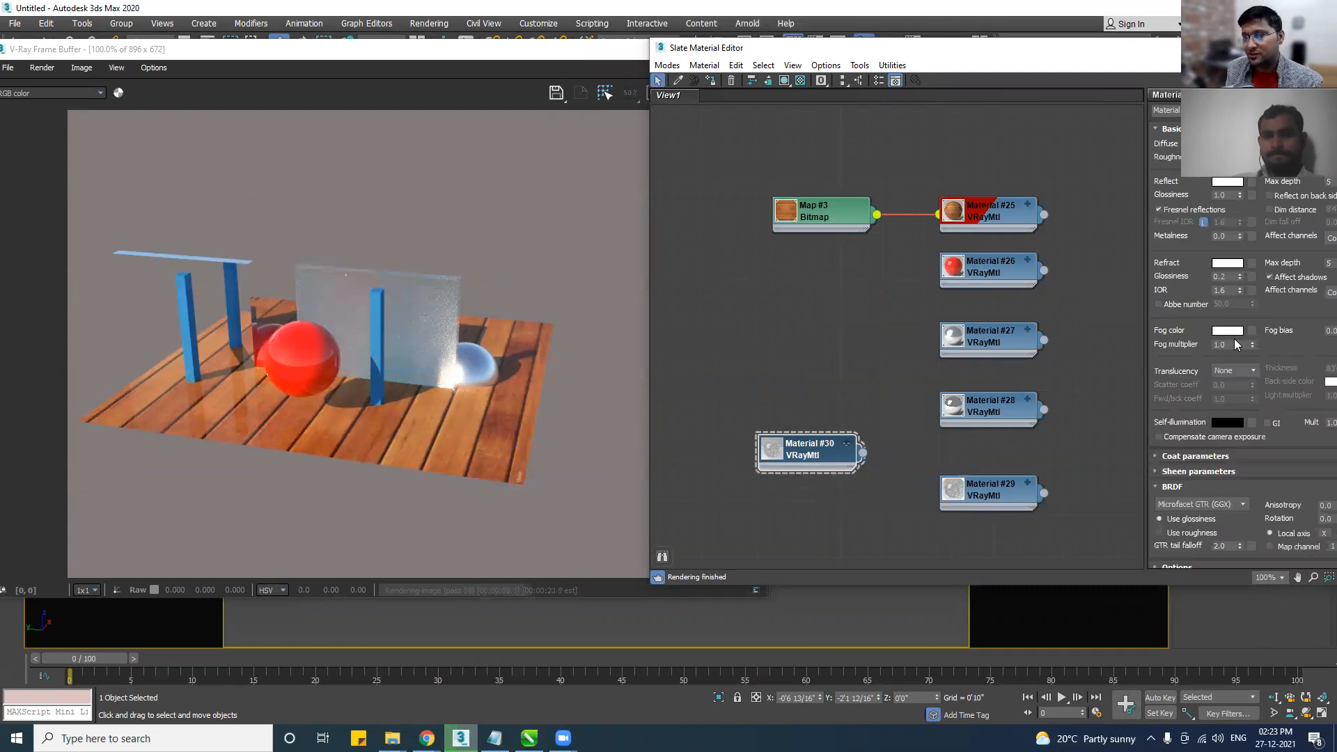
pyautogui.moveTo(1227, 278); pyautogui.dragTo(1169, 282)
pyautogui.write('1')
pyautogui.press('Tab')
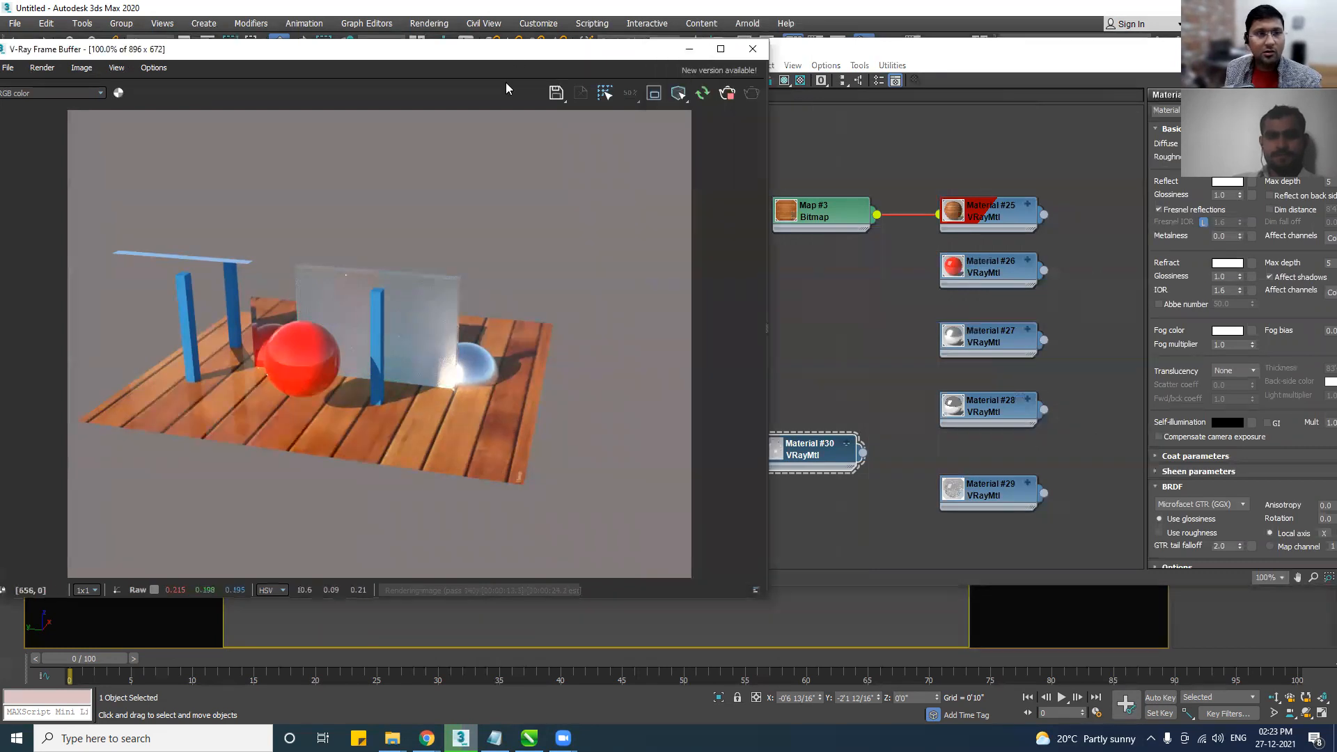
# Assign Material #30 to the selected glass wall behind the red sphere and check it in the render.
pyautogui.moveTo(516, 59); pyautogui.dragTo(442, 435)
pyautogui.rightClick(821, 455)
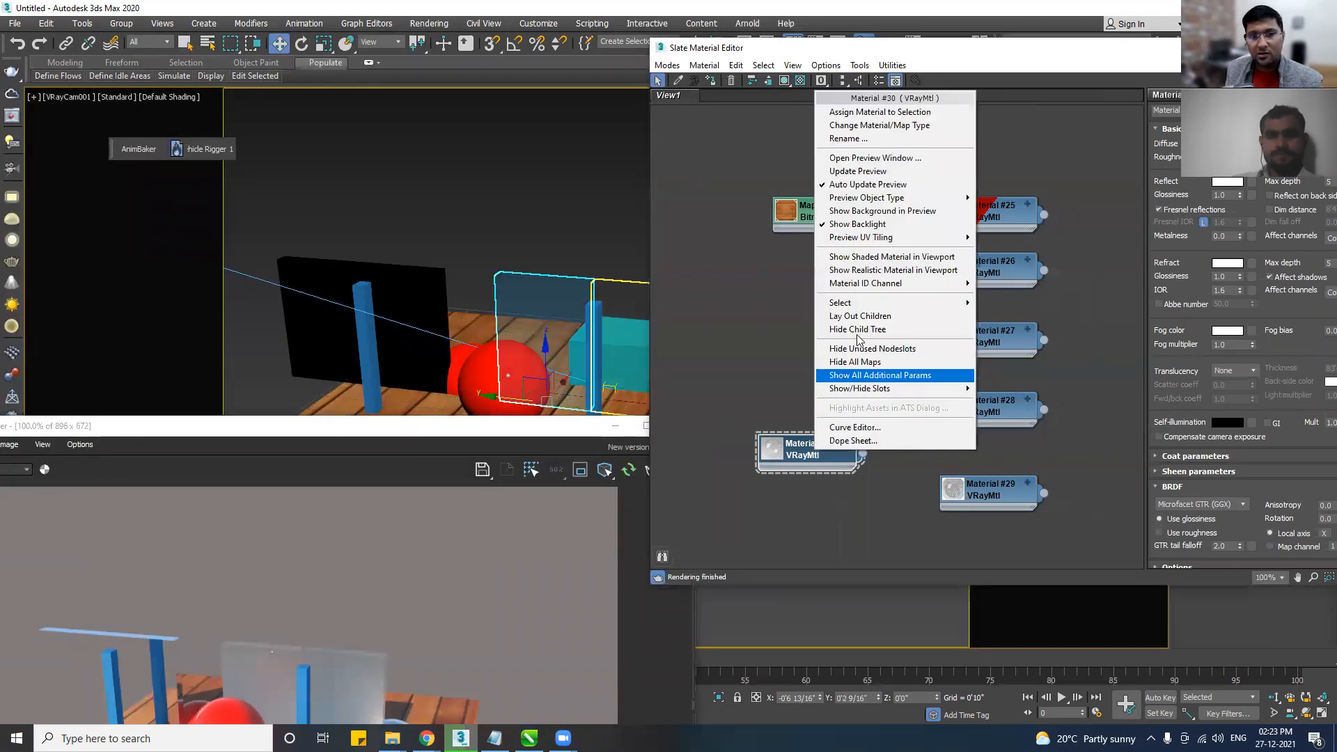
pyautogui.click(870, 116)
pyautogui.moveTo(382, 425); pyautogui.dragTo(444, 107)
pyautogui.scroll(1, 337, 401)
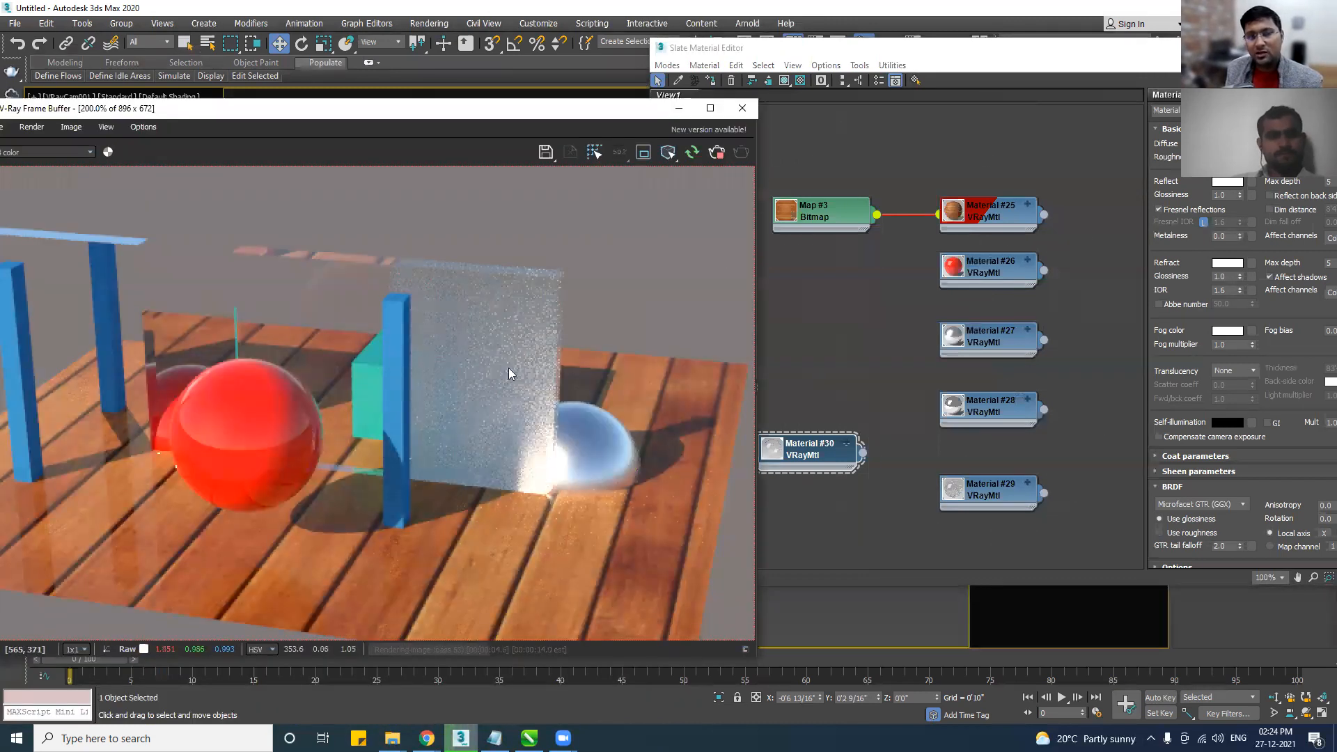
# Place the render and material editor side by side and try a refraction glossiness of 0.5 on Material #29.
pyautogui.moveTo(496, 109); pyautogui.dragTo(407, 98)
pyautogui.moveTo(801, 48); pyautogui.dragTo(746, 37)
pyautogui.doubleClick(957, 477)
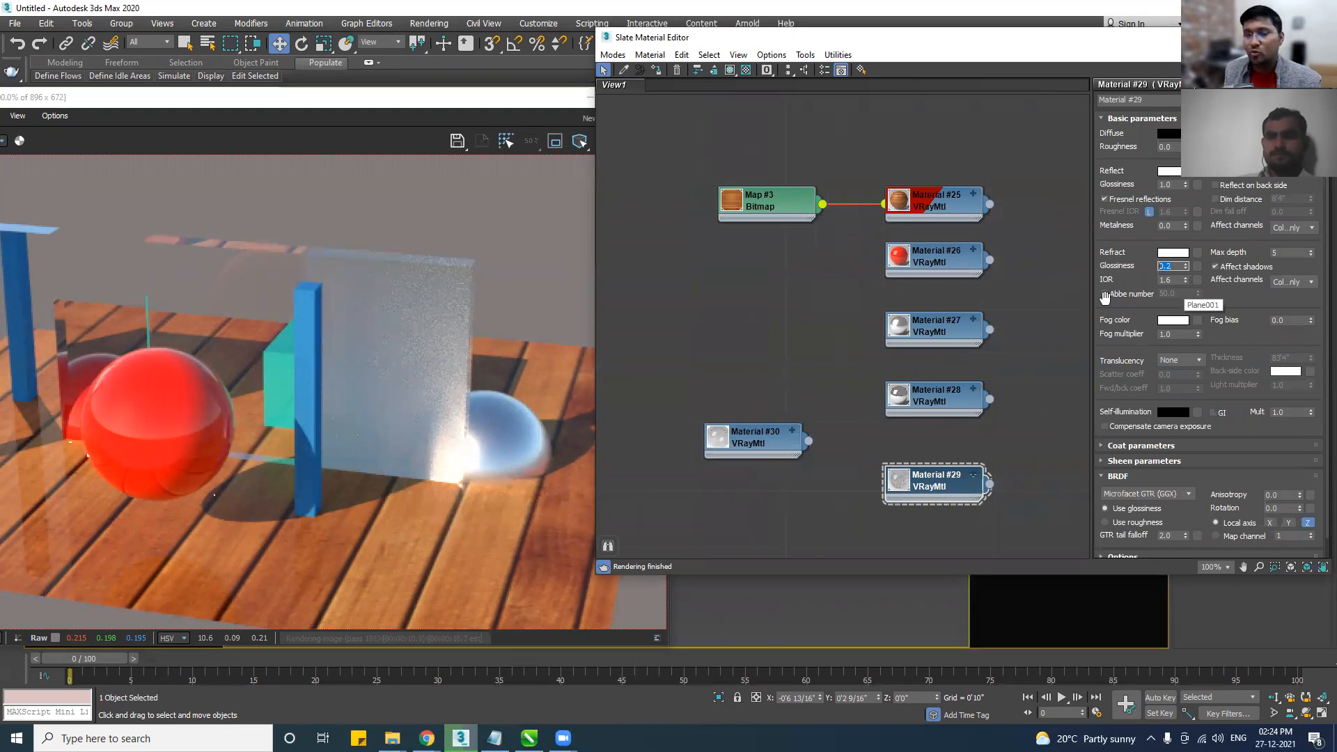
pyautogui.write('0.5')
pyautogui.press('Return')
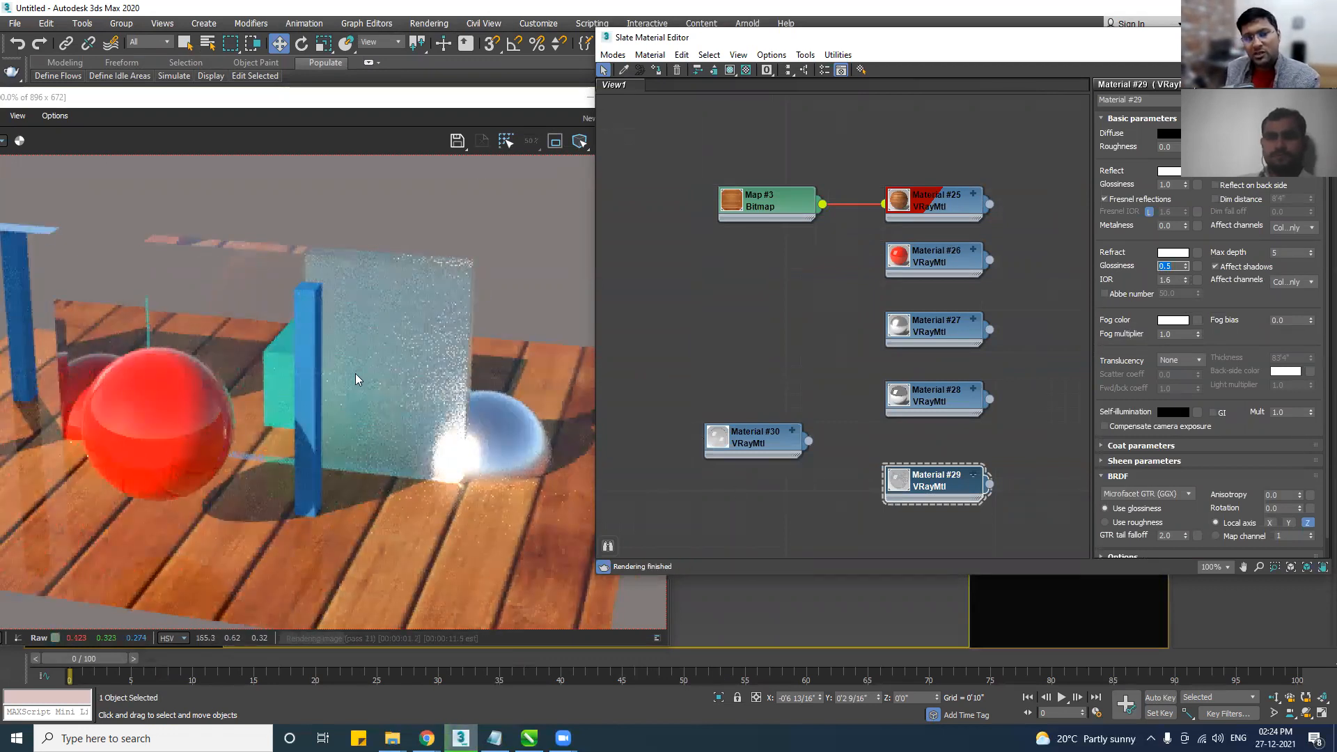
# Set Material #29's refraction glossiness to 0.7 and examine the frosted wall up close in the render.
pyautogui.write('0.7')
pyautogui.press('Return')
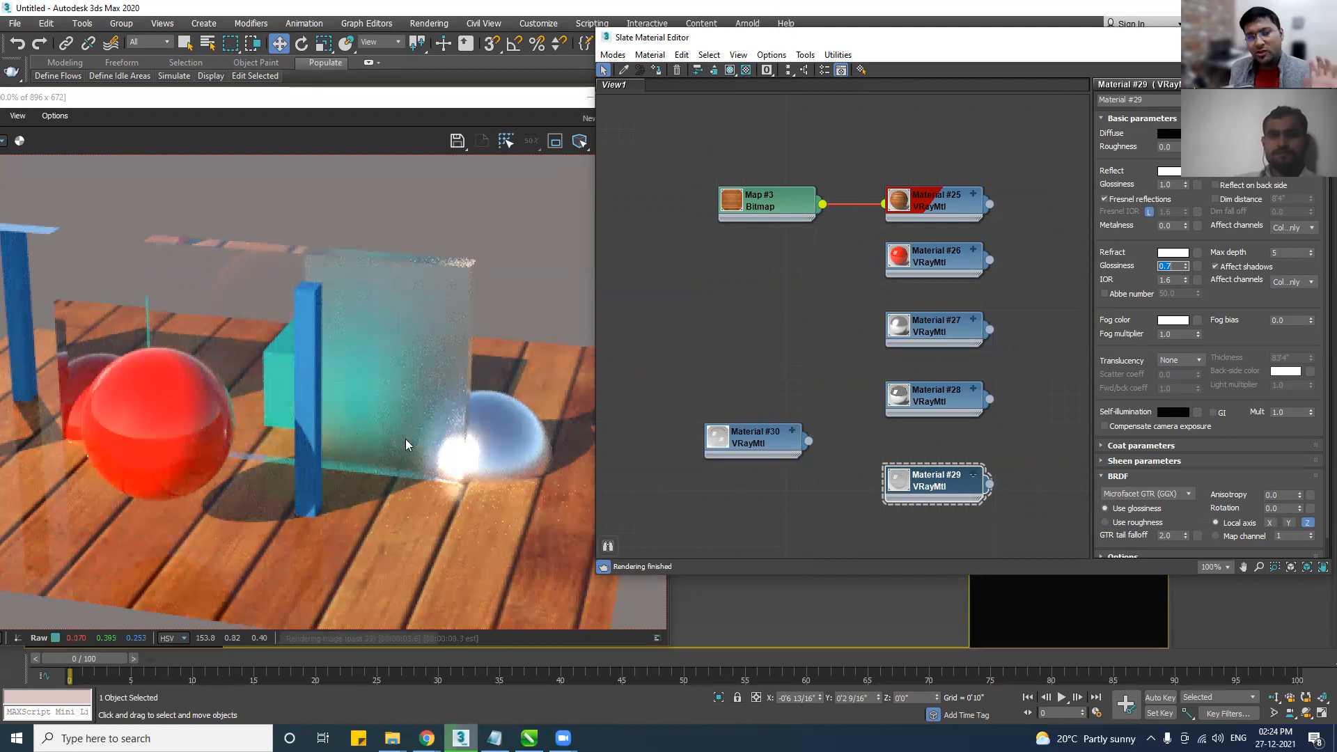
pyautogui.scroll(-3, 406, 439)
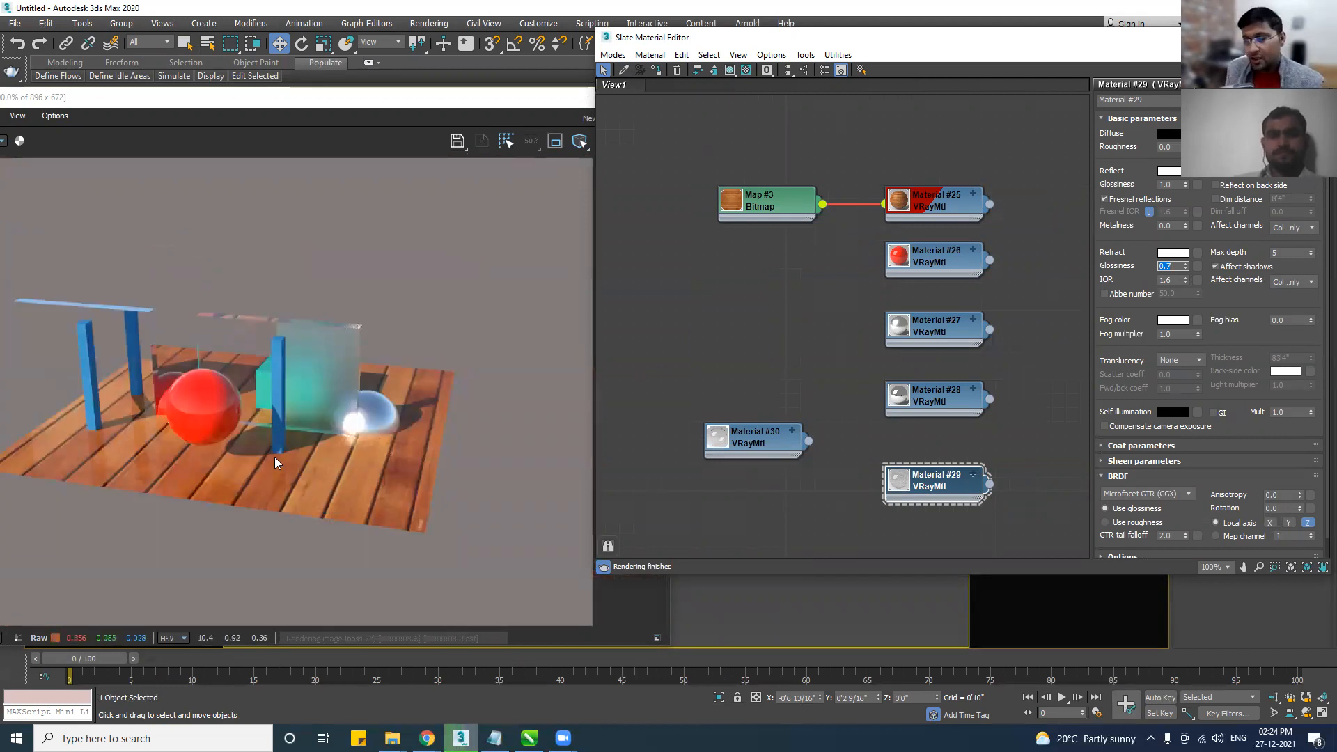
pyautogui.scroll(2, 299, 440)
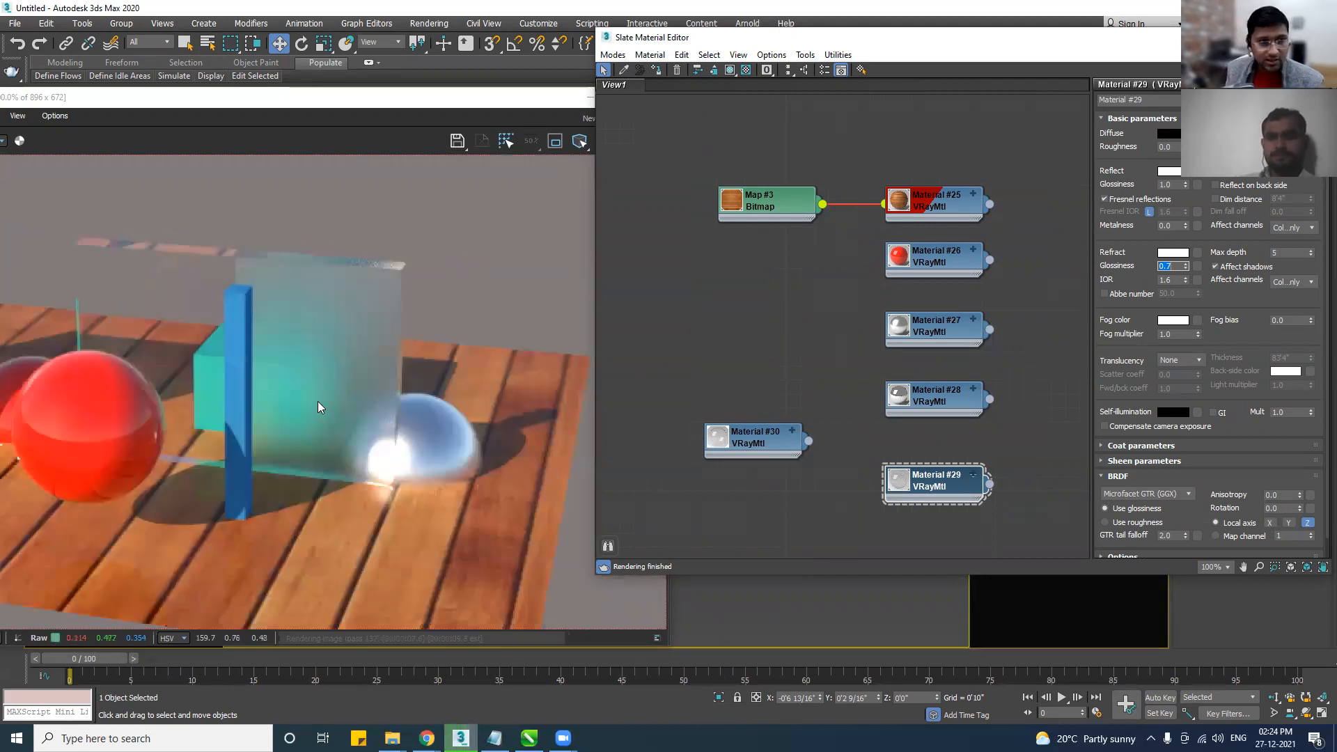
pyautogui.moveTo(231, 500); pyautogui.dragTo(394, 485, button='middle')
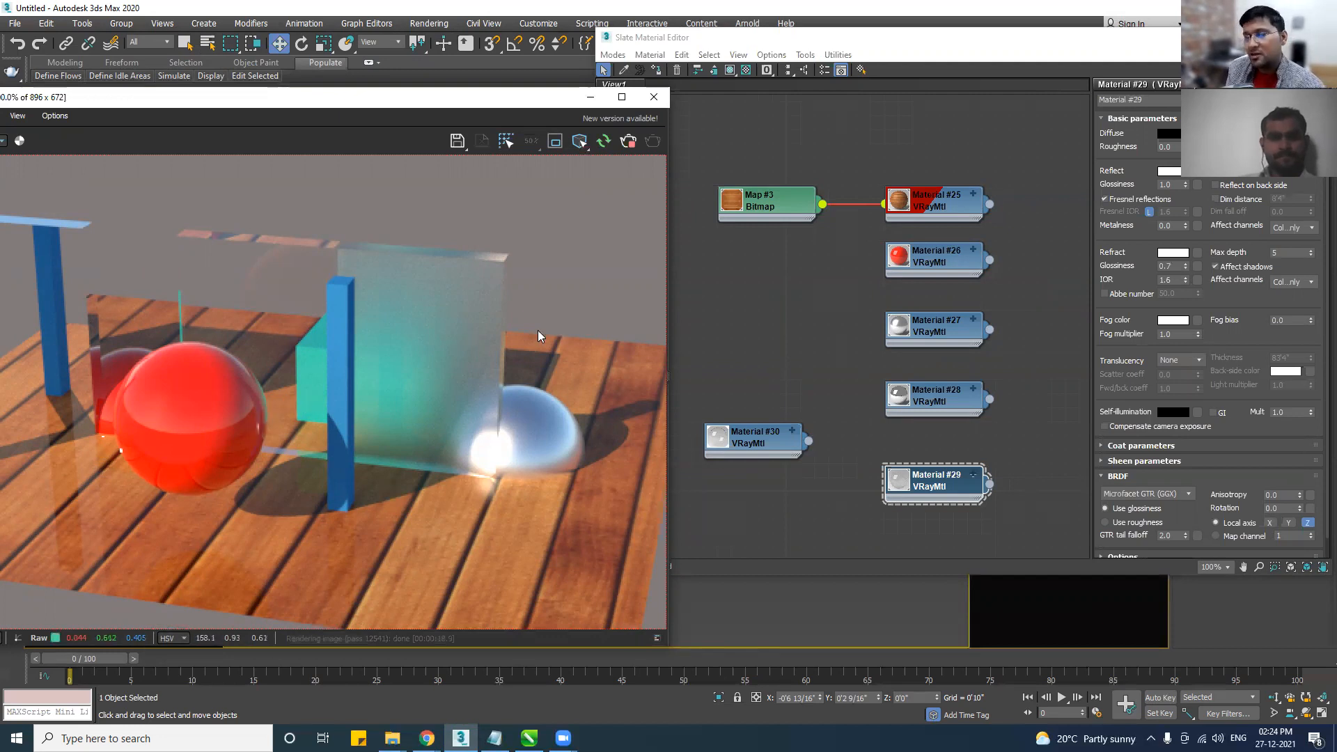
# Stop the interactive rendering in the V-Ray Frame Buffer.
pyautogui.moveTo(1176, 266); pyautogui.dragTo(1127, 266)
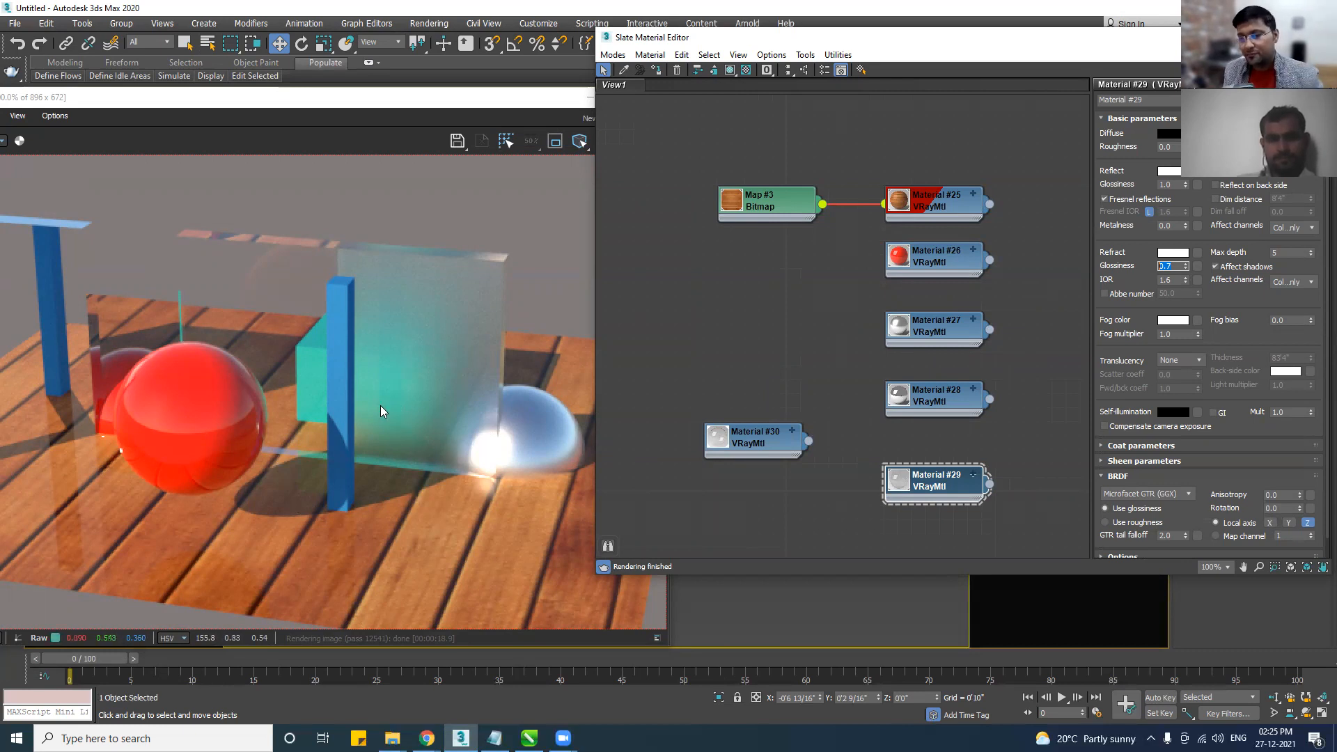
pyautogui.click(1114, 381)
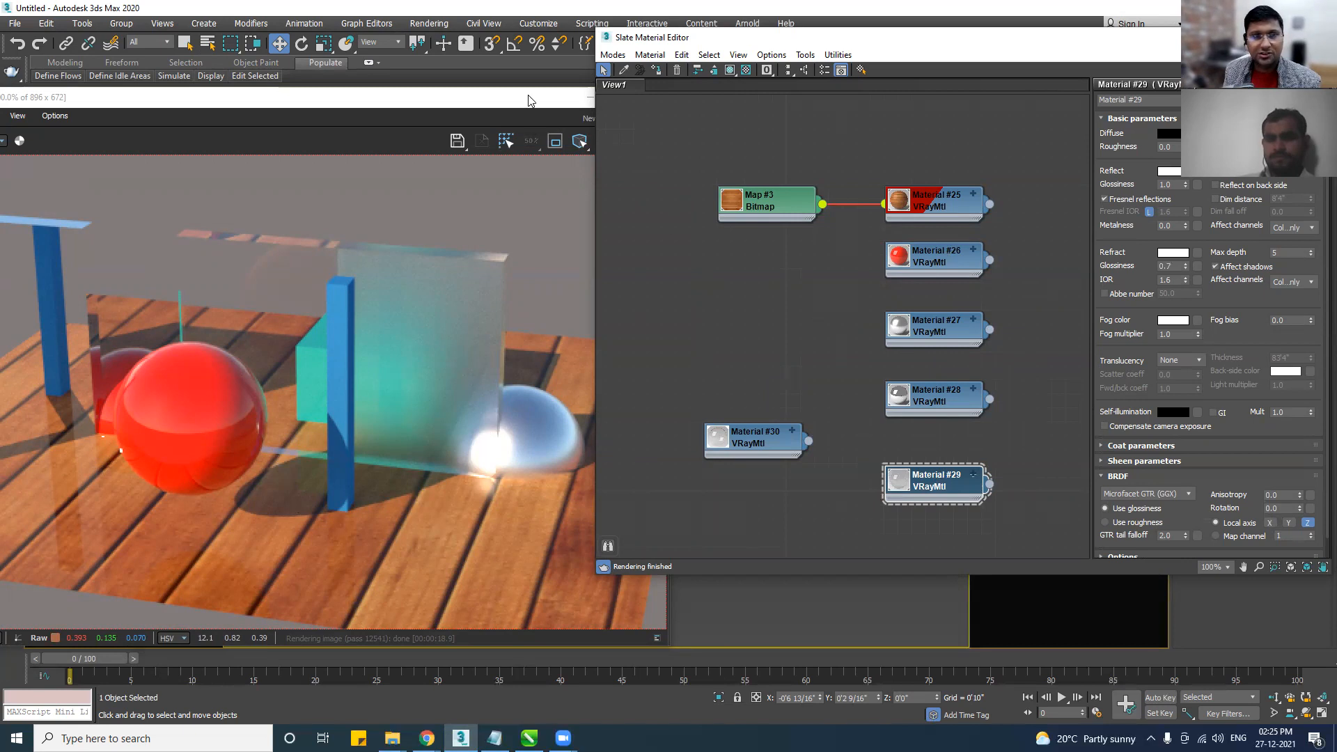
pyautogui.moveTo(532, 97); pyautogui.dragTo(515, 88)
pyautogui.click(612, 135)
# Add a Dent map to the Bump slot of clear glass Material #30.
pyautogui.click(941, 486)
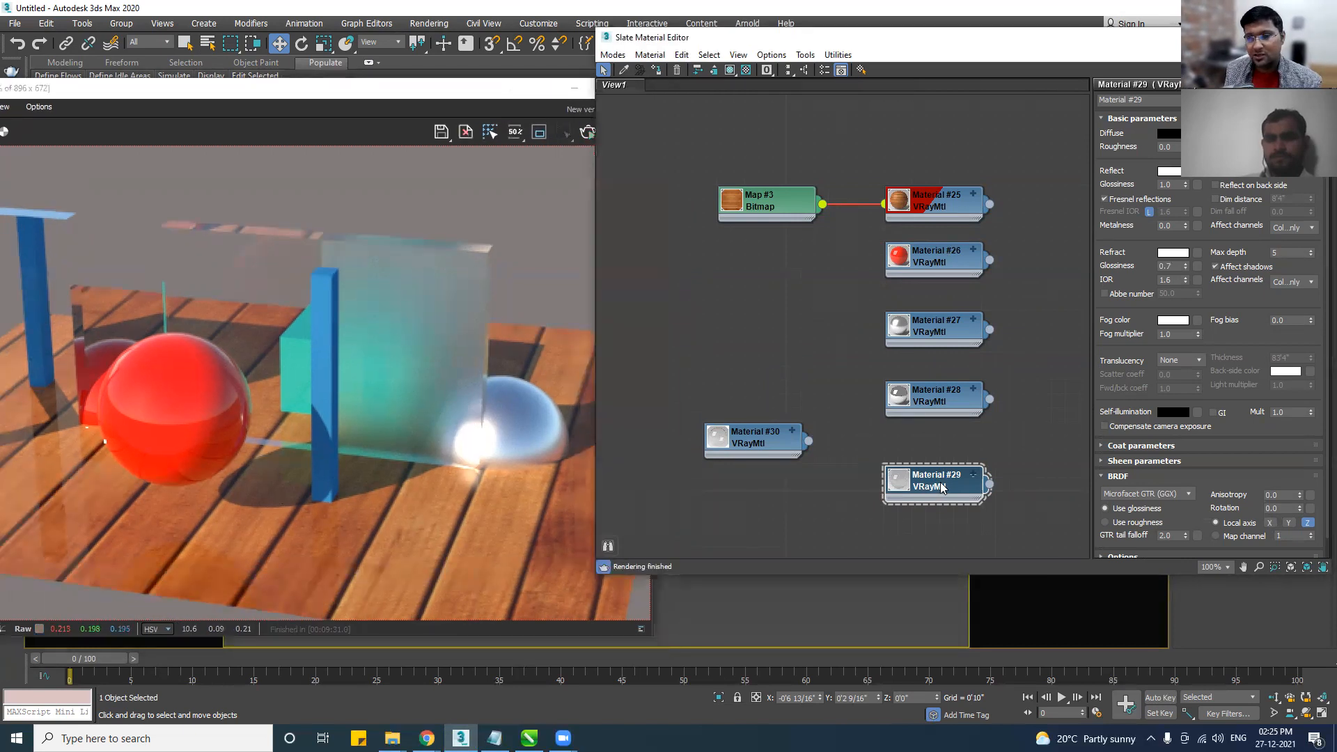
pyautogui.click(751, 438)
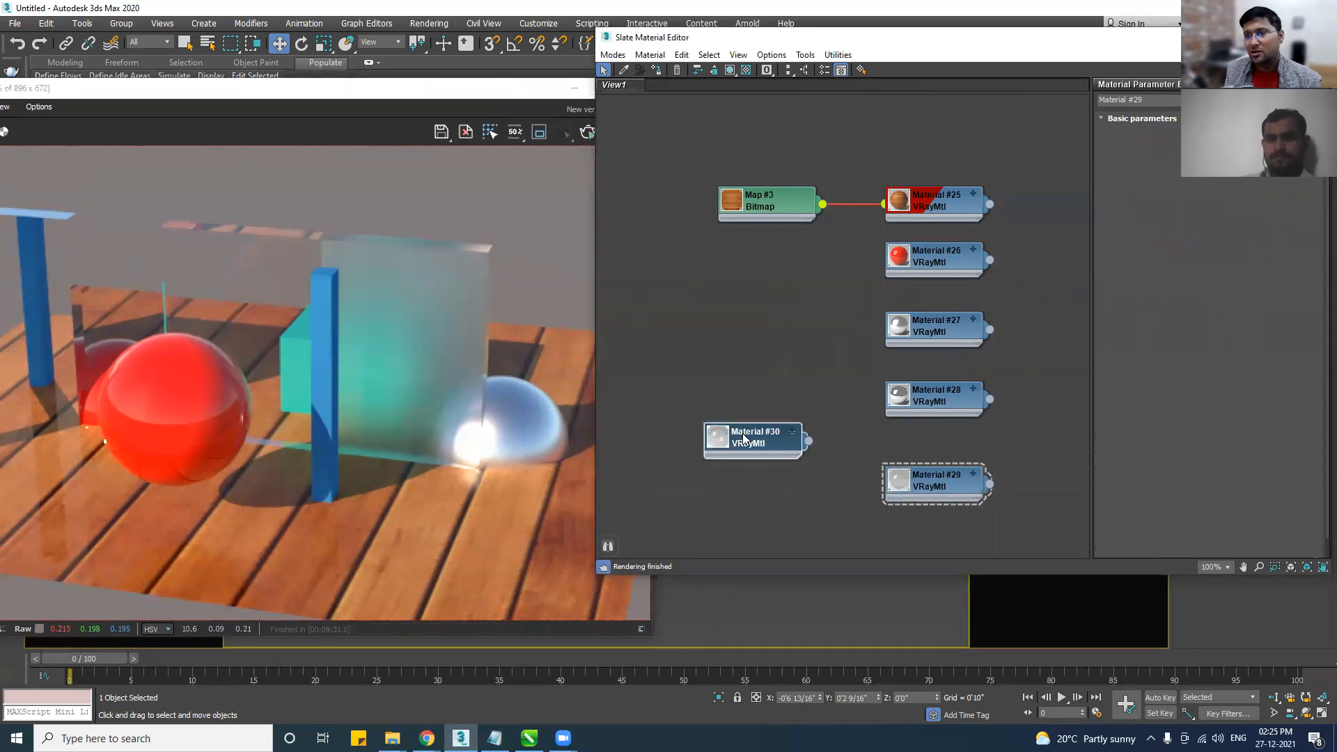
pyautogui.click(1166, 266)
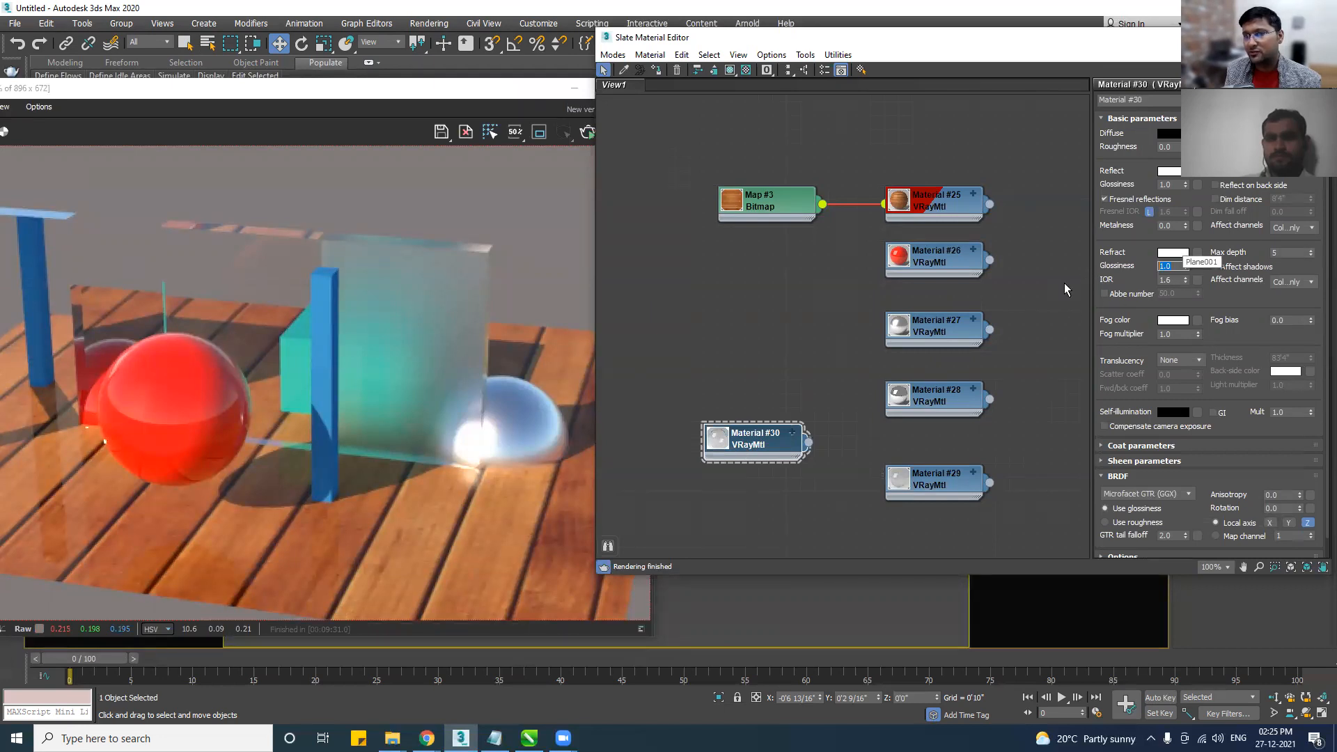
pyautogui.click(248, 308)
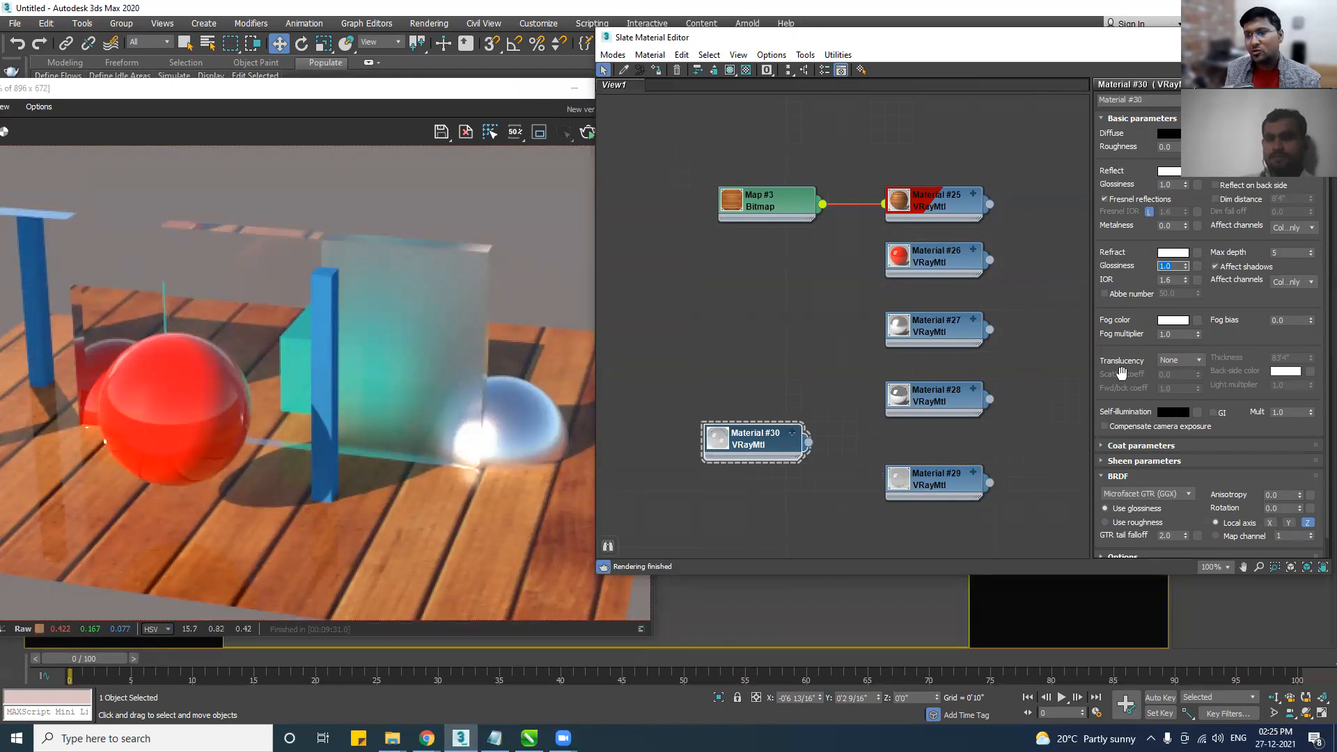
pyautogui.scroll(-2, 1121, 374)
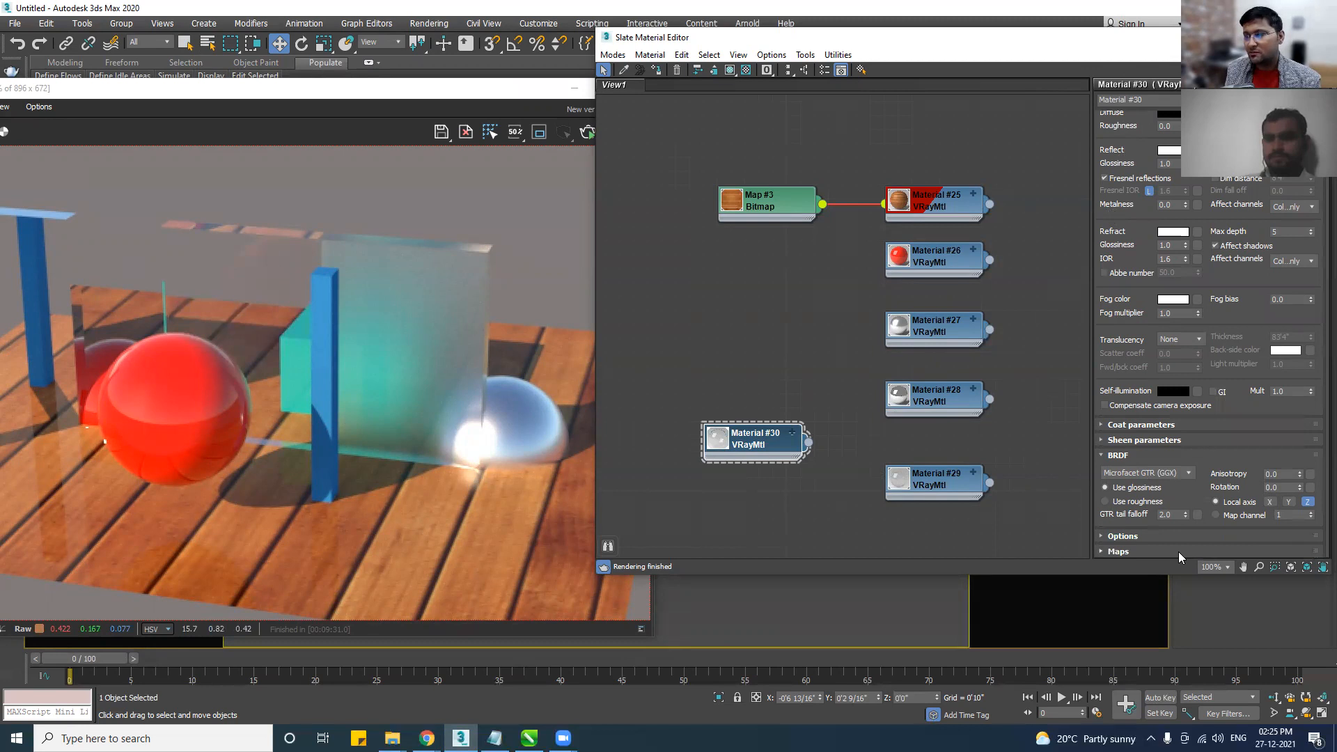
pyautogui.click(1121, 552)
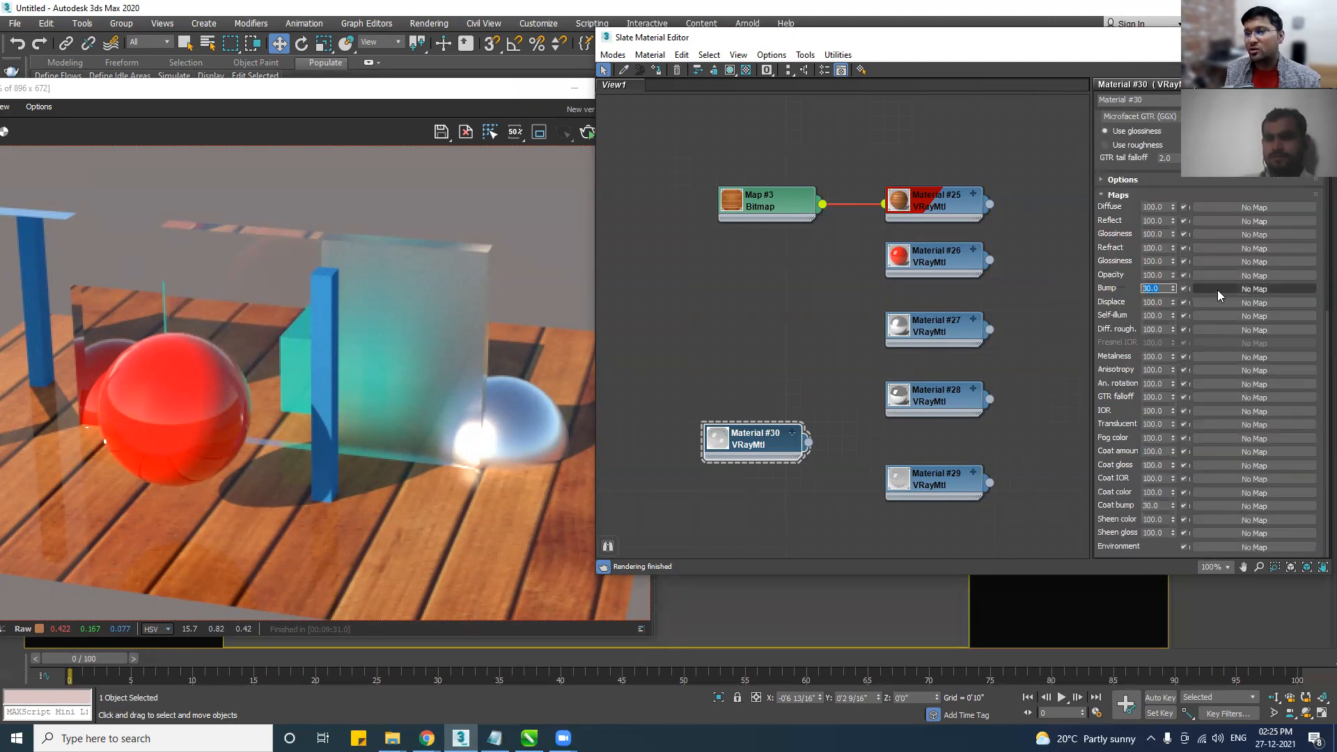
pyautogui.click(1253, 288)
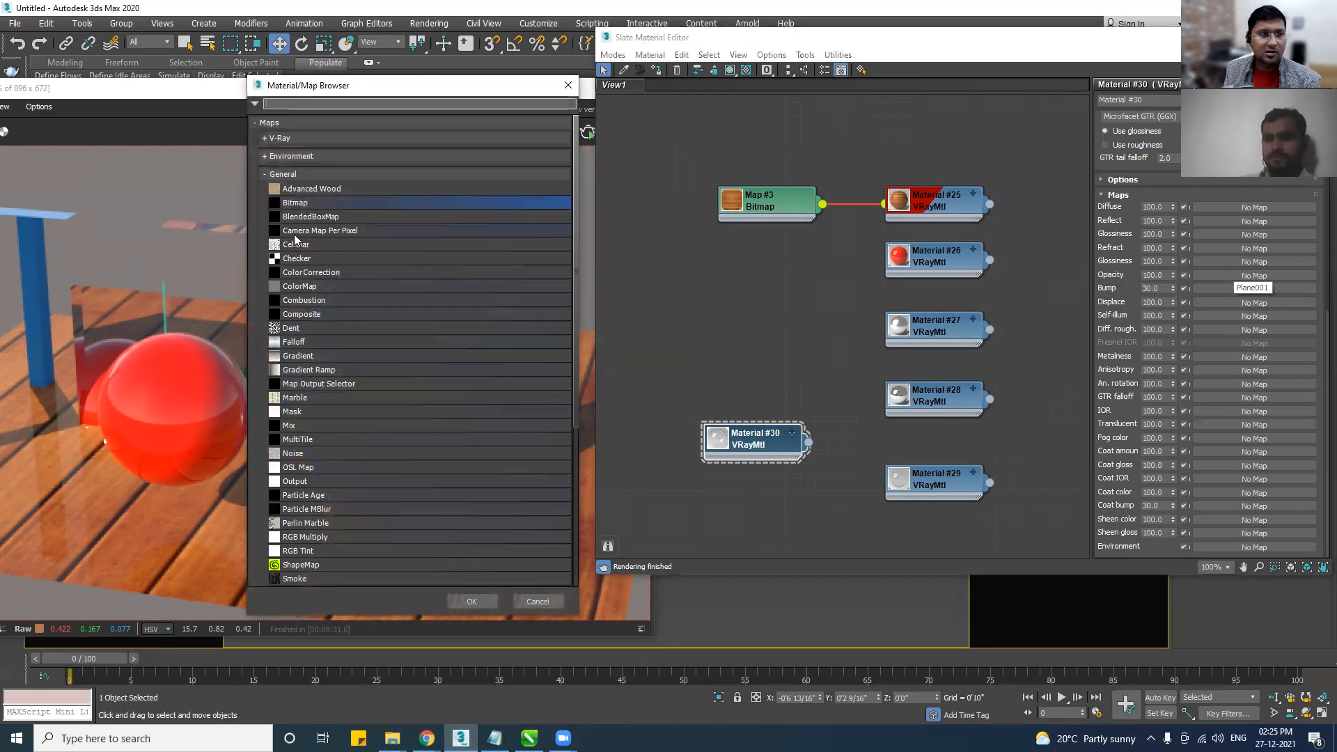
pyautogui.doubleClick(291, 328)
pyautogui.moveTo(700, 449); pyautogui.dragTo(820, 317, button='middle')
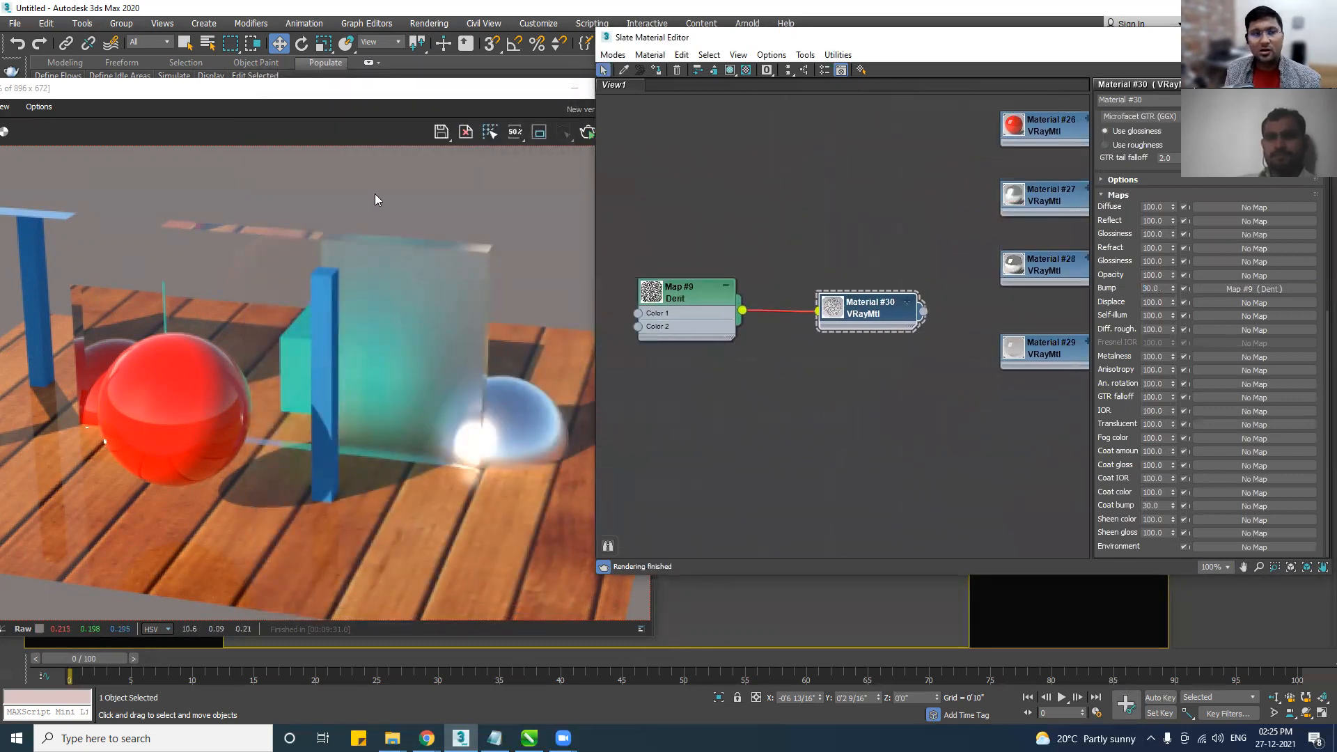
# Restart the interactive rendering and inspect the bumped glass wall behind the red sphere.
pyautogui.click(394, 96)
pyautogui.click(586, 134)
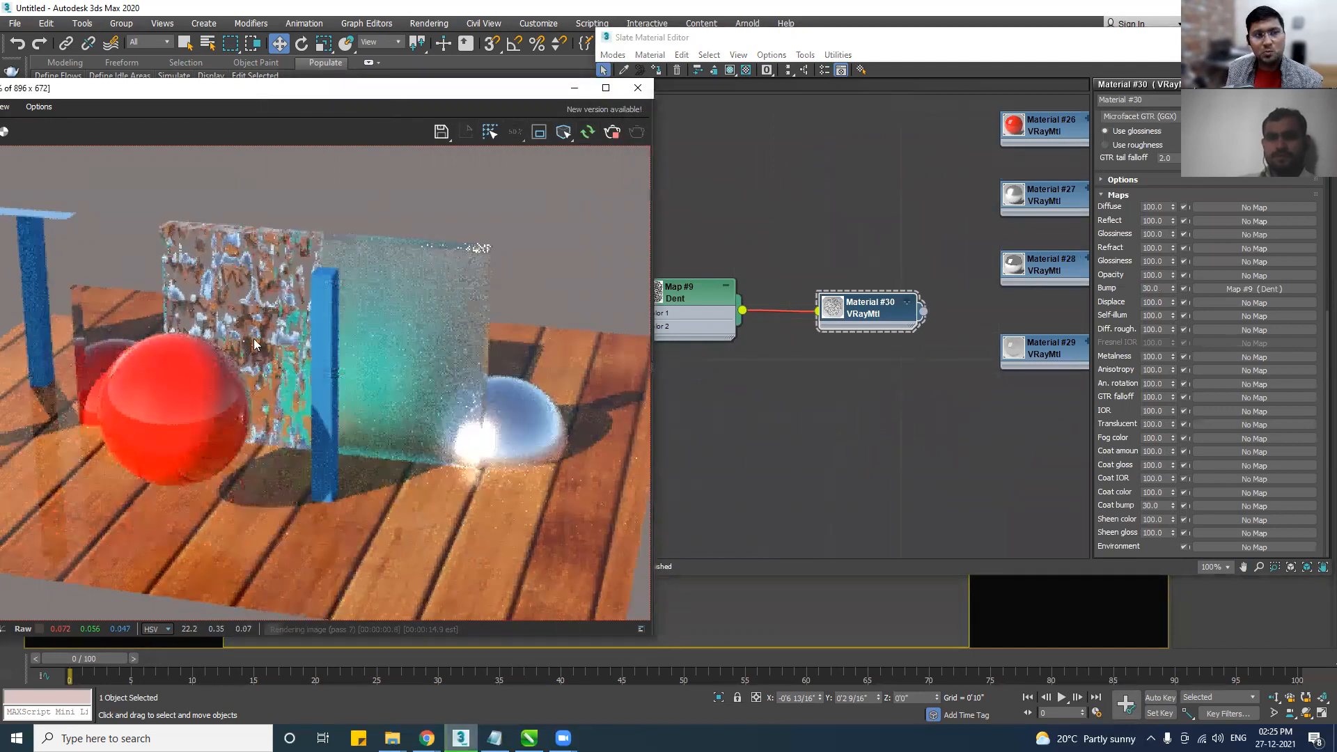
pyautogui.scroll(3, 200, 311)
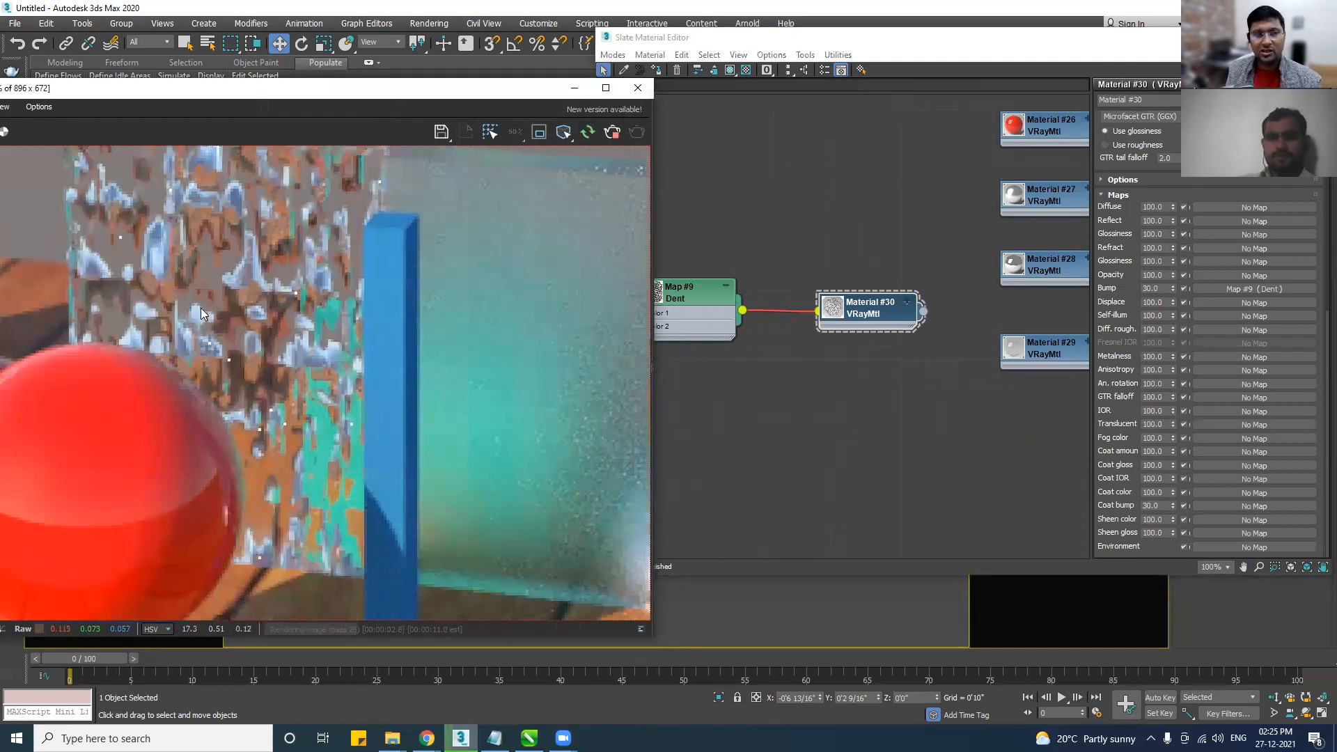
pyautogui.scroll(-3, 200, 312)
# Set the Dent map's size to 100 and check the glass wall in the render.
pyautogui.click(698, 304)
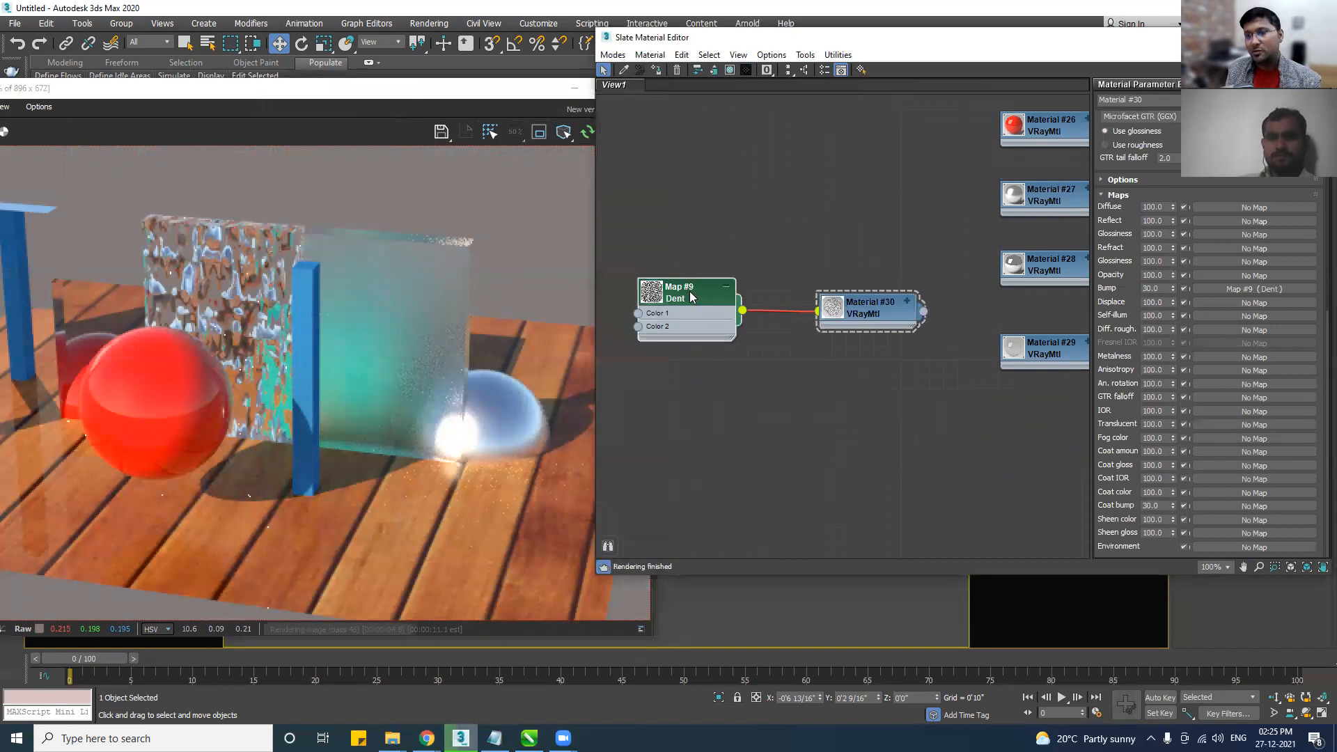
pyautogui.doubleClick(691, 297)
pyautogui.click(1168, 260)
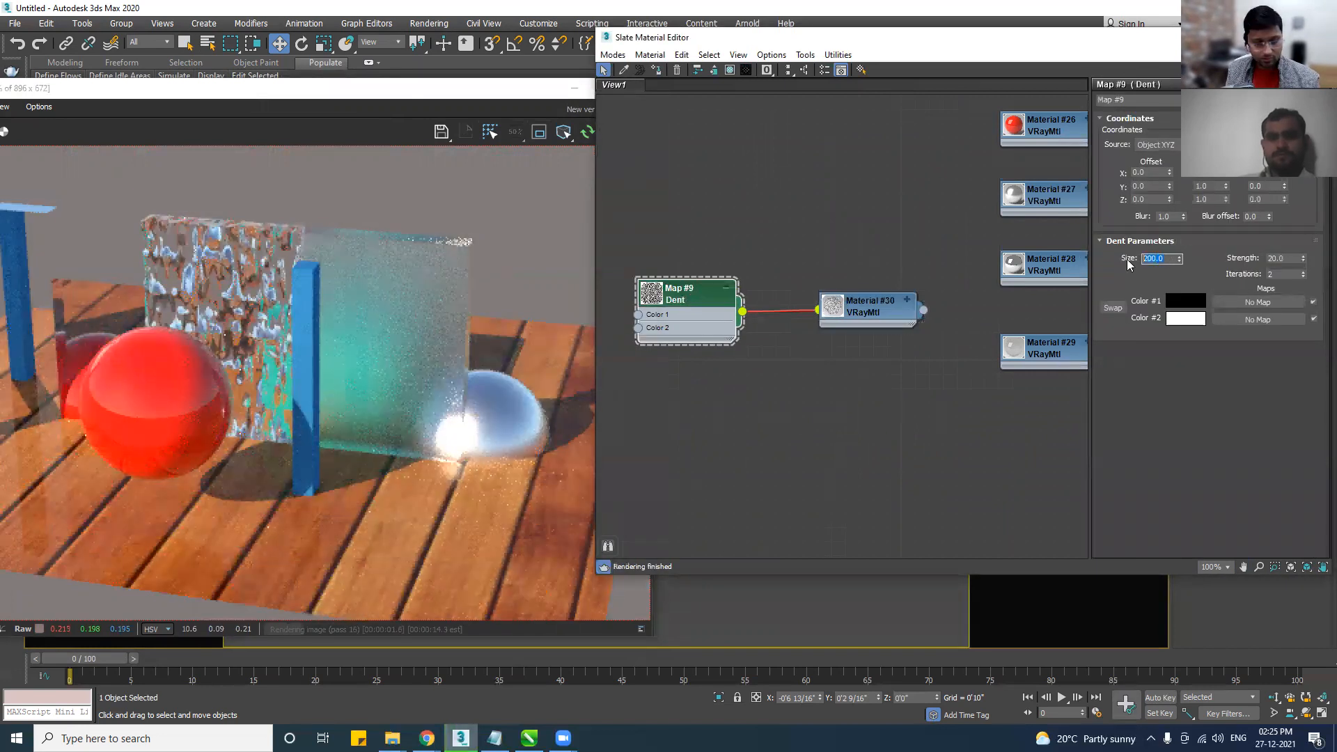
pyautogui.write('Plane001')
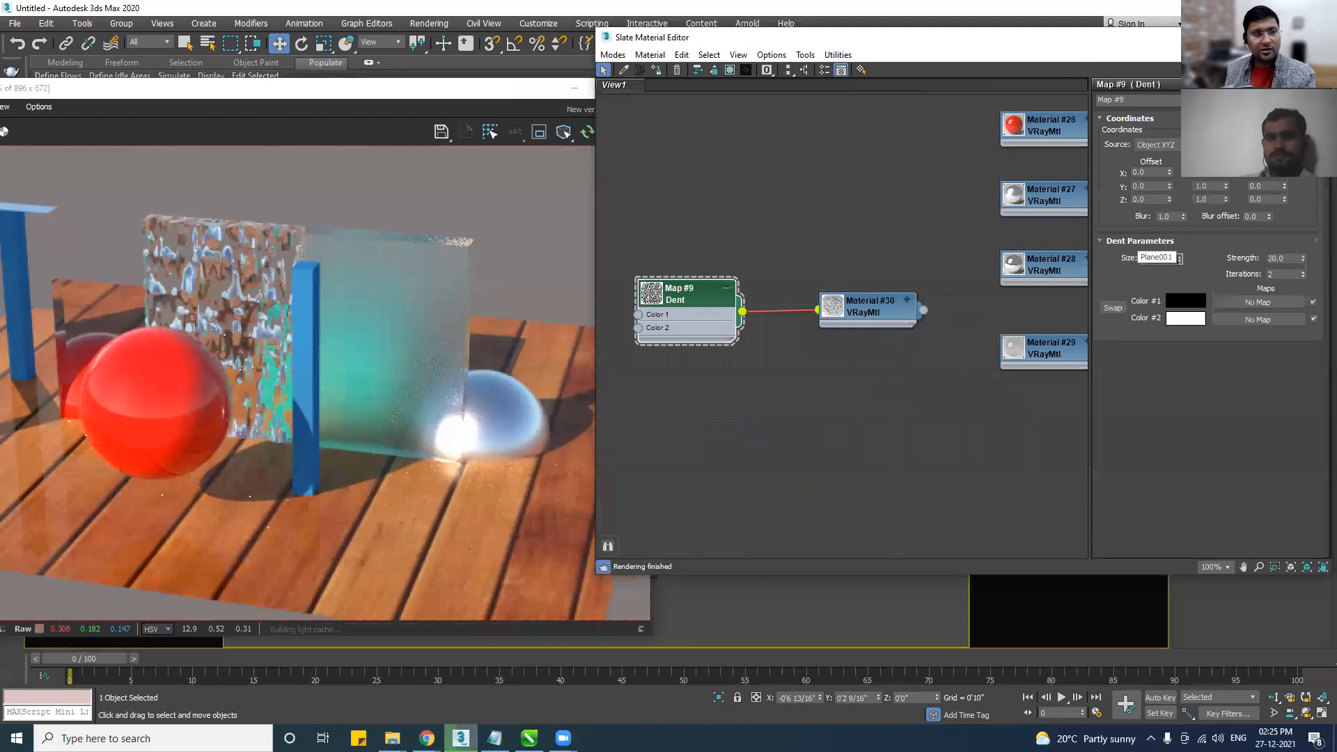
pyautogui.click(318, 142)
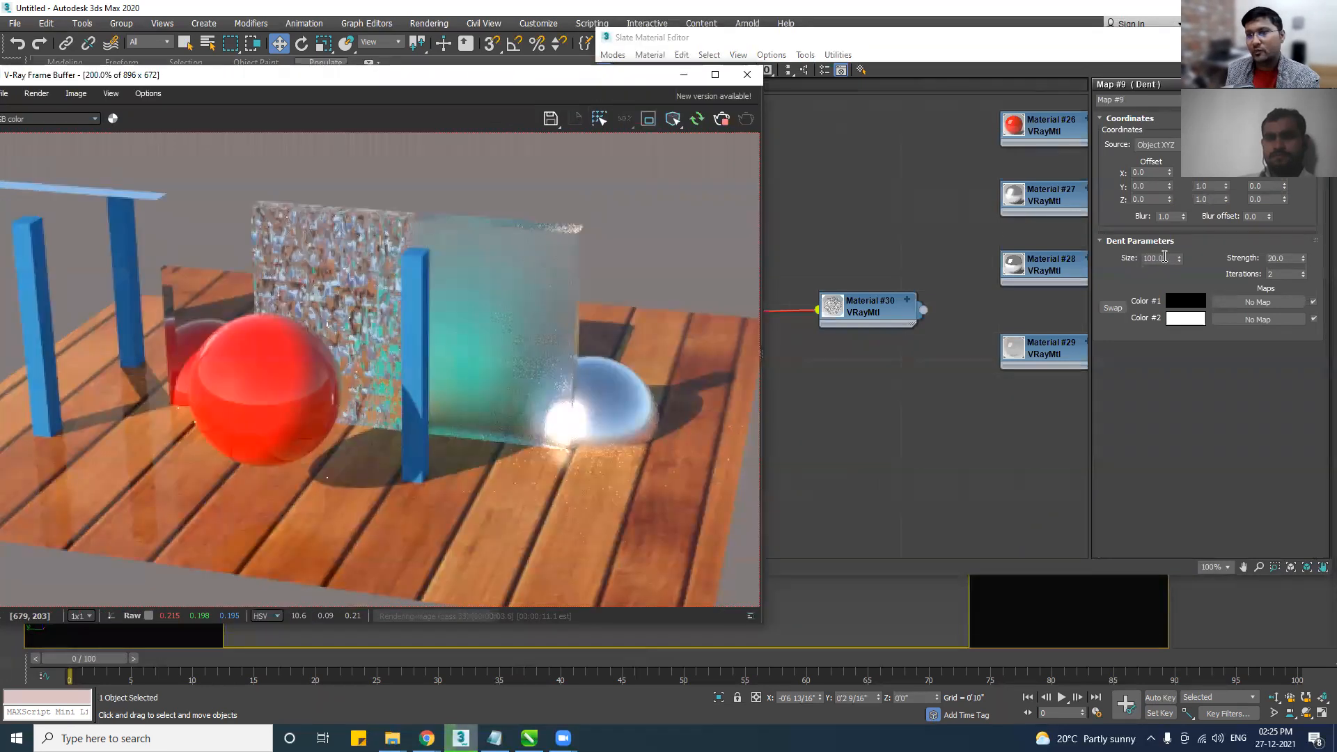
# Set the Dent map's size to 20 and inspect the textured glass wall in the render.
pyautogui.click(1161, 258)
pyautogui.write('20')
pyautogui.press('Return')
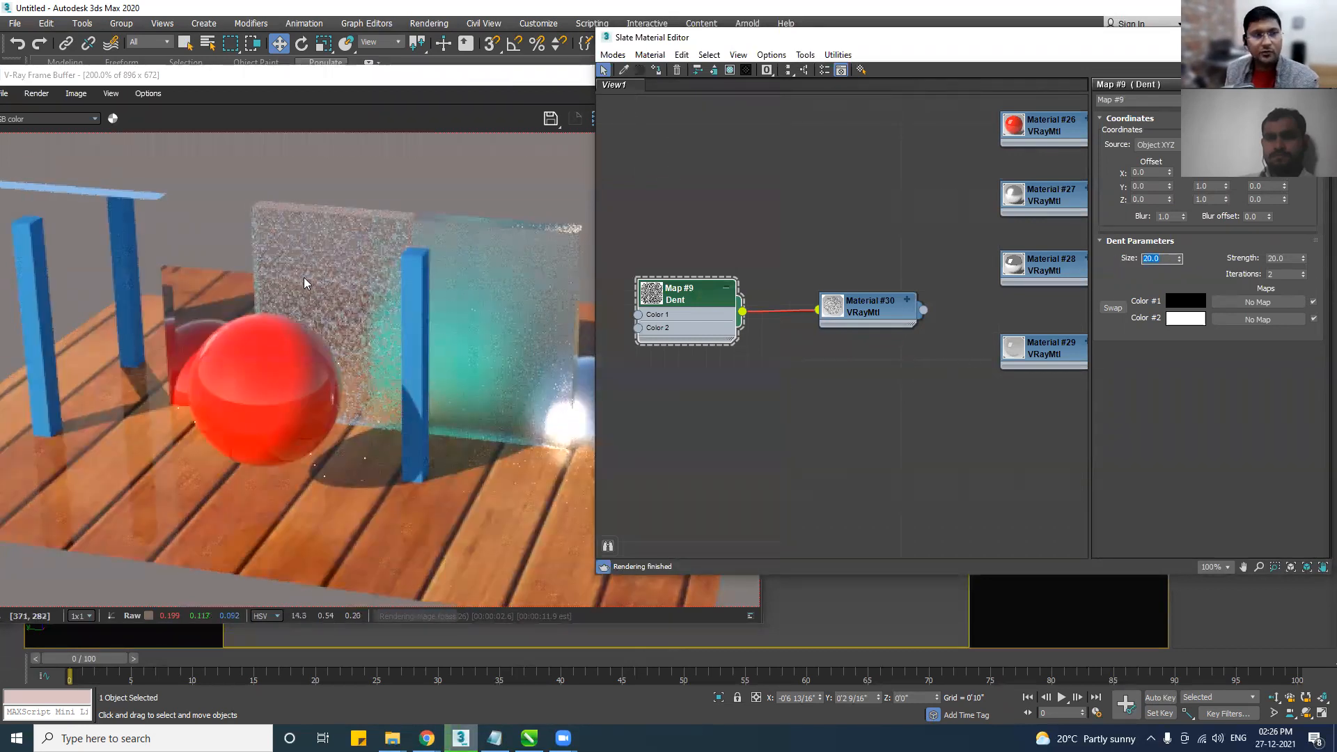
pyautogui.scroll(2, 350, 300)
pyautogui.scroll(-2, 375, 362)
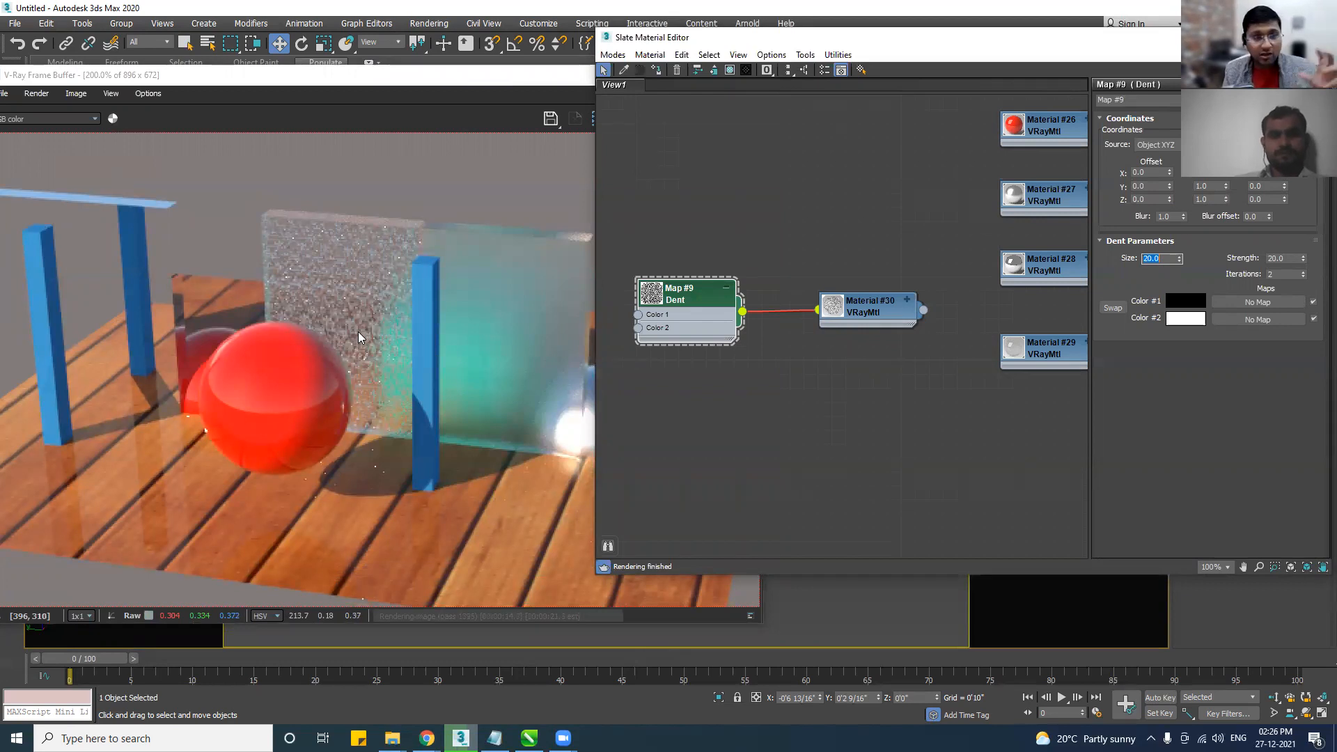
# Try a Dent map size of 30, settle on 50, and inspect the textured glass wall up close in the render.
pyautogui.write('30')
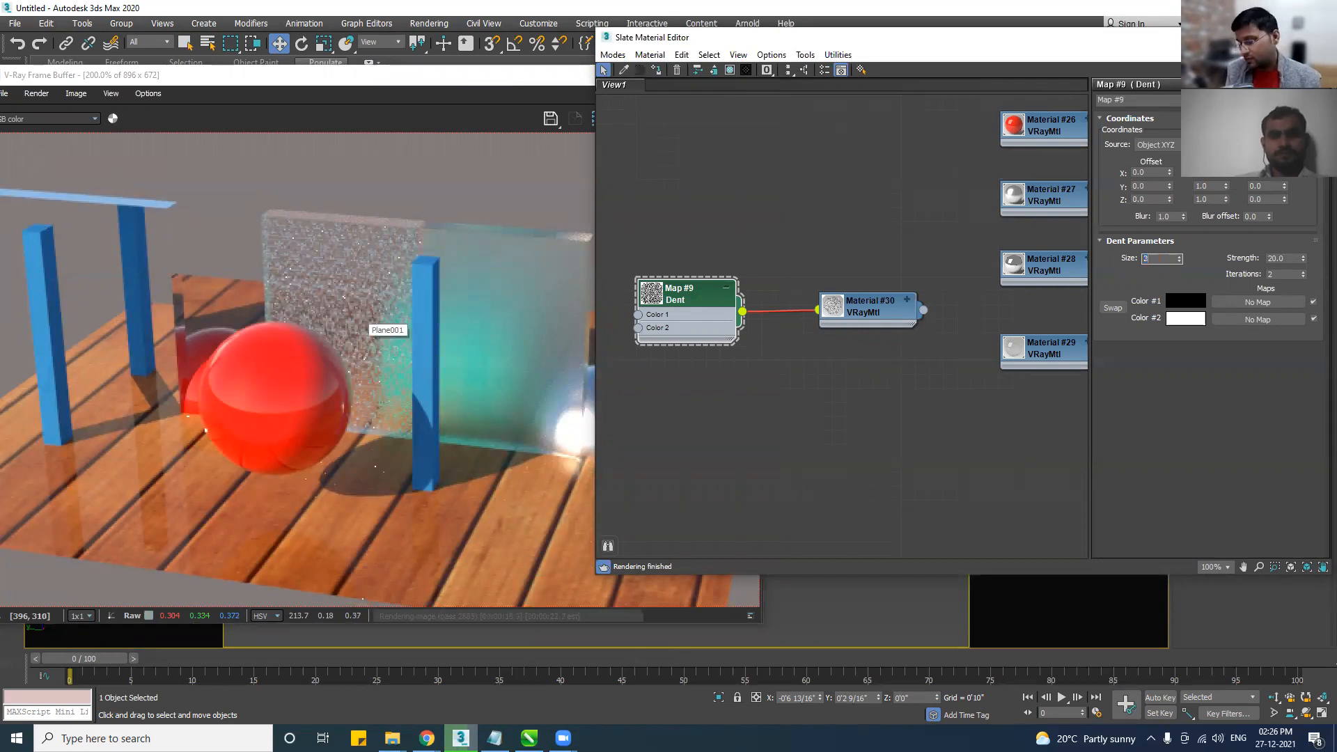
pyautogui.press('Return')
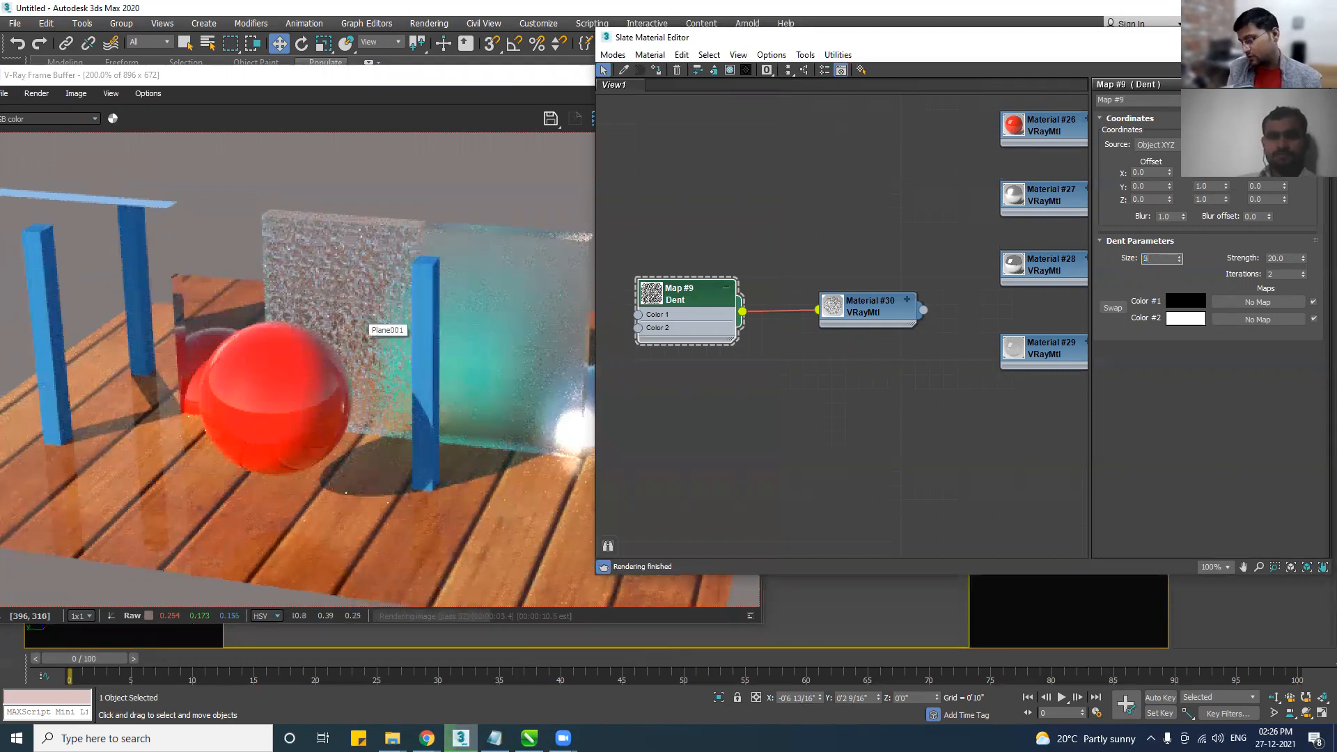
pyautogui.write('50')
pyautogui.press('Return')
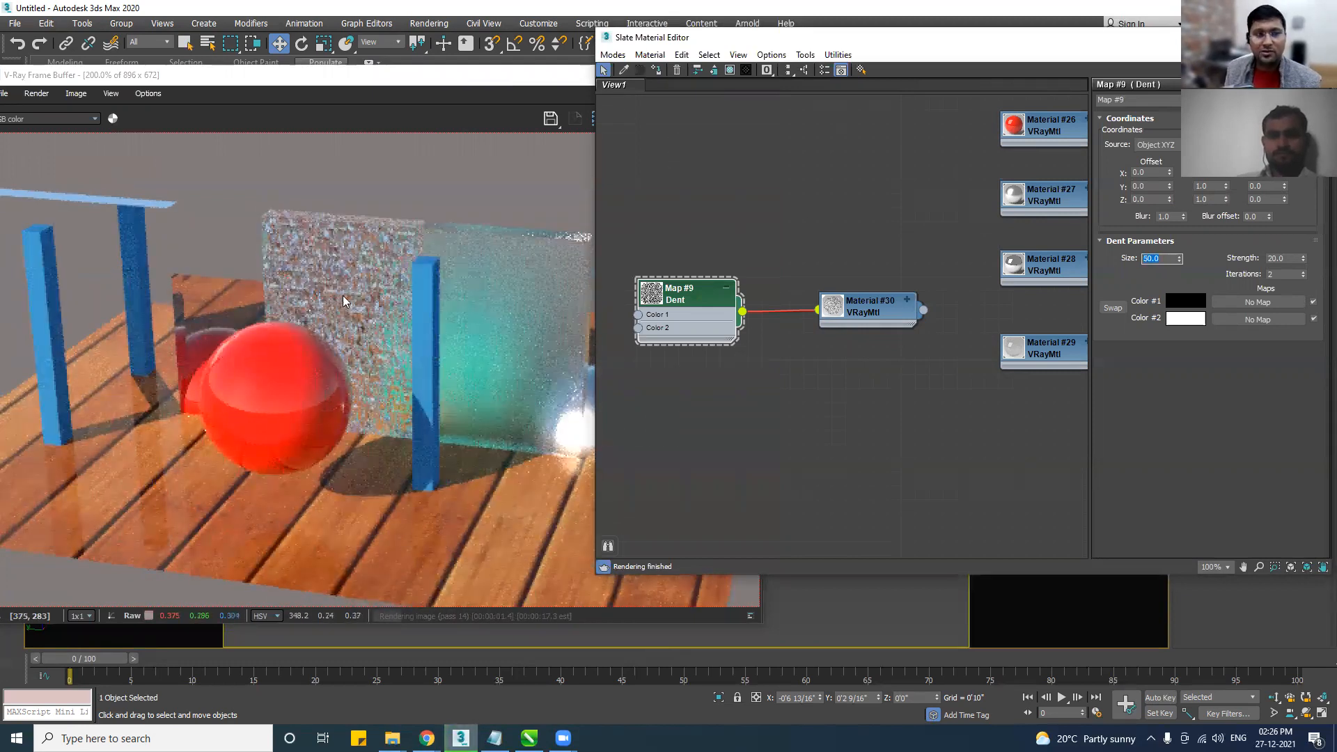
pyautogui.scroll(1, 343, 295)
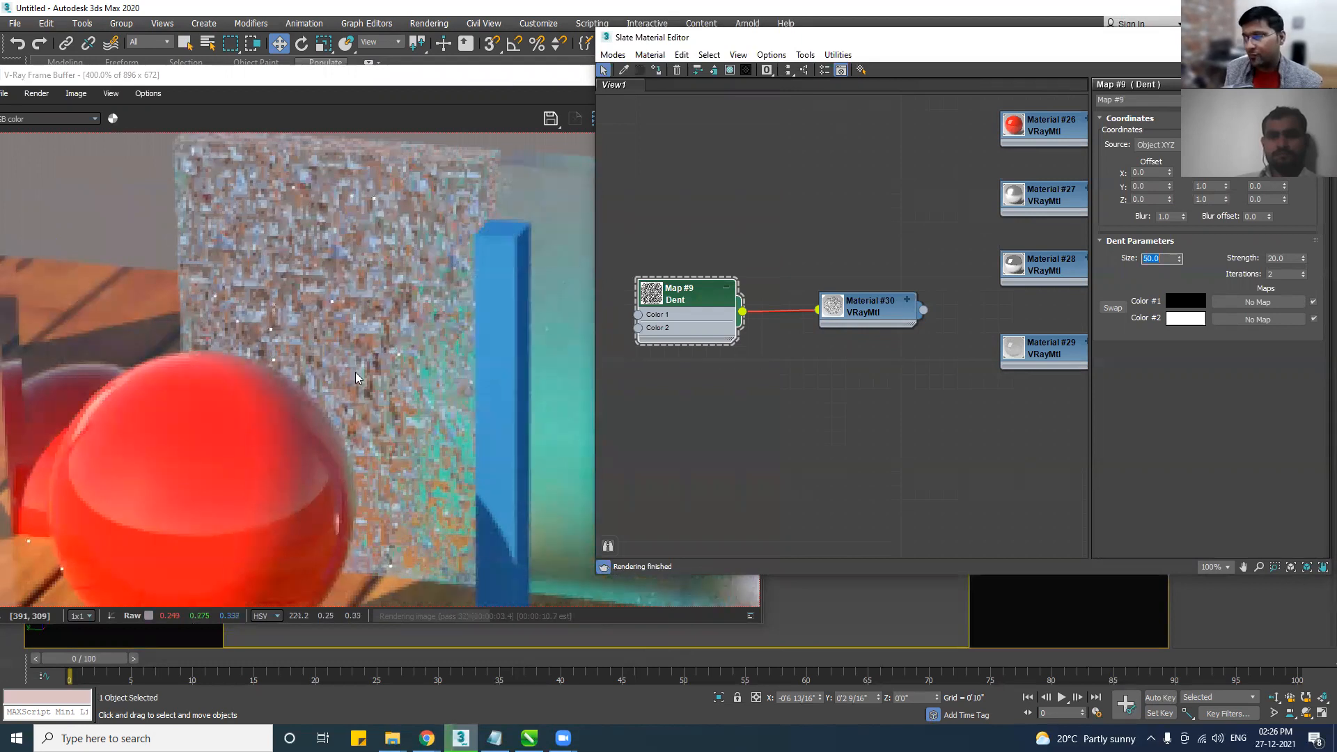
pyautogui.scroll(-1, 368, 301)
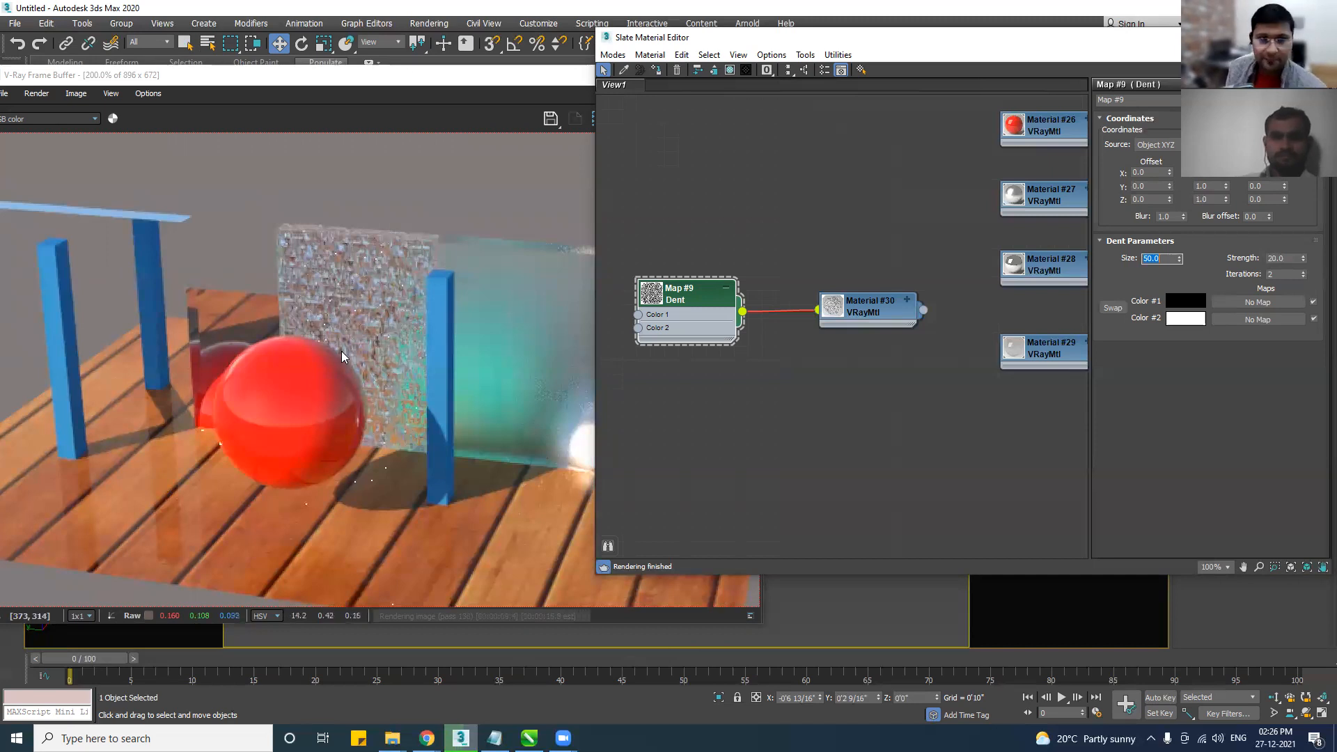
# Uncover the viewport and copy the frosted glass panel sideways to add a third panel beside it.
pyautogui.click(517, 384)
pyautogui.moveTo(485, 82); pyautogui.dragTo(398, 80)
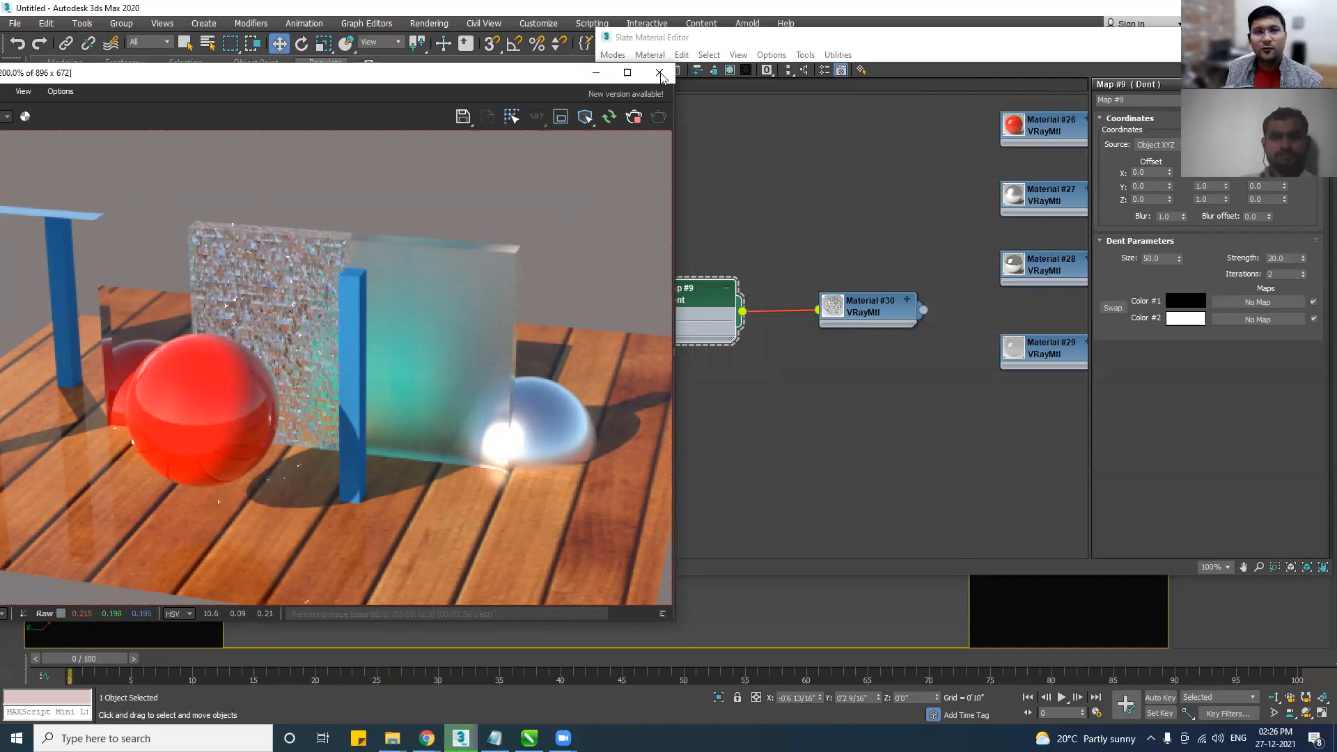
pyautogui.doubleClick(693, 38)
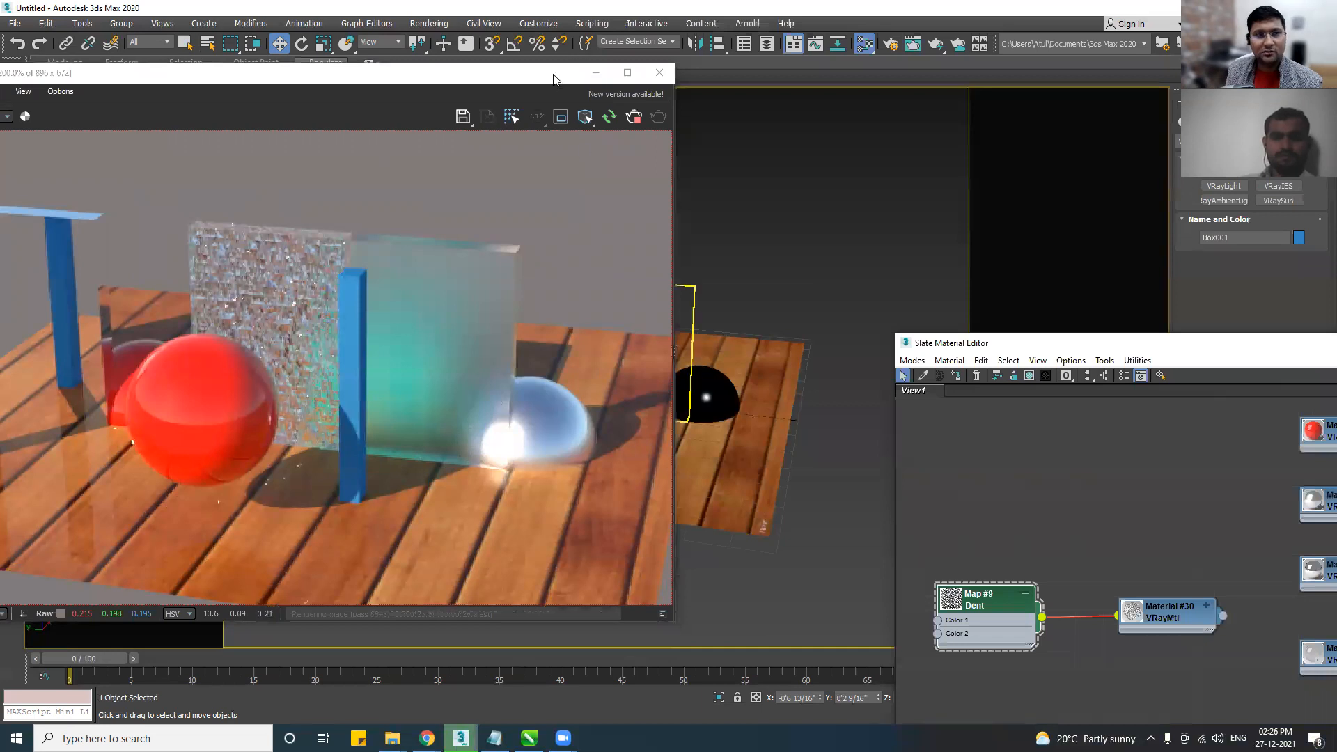
pyautogui.moveTo(553, 79); pyautogui.dragTo(308, 101)
pyautogui.click(592, 409)
pyautogui.moveTo(592, 412)
pyautogui.mouseDown()
pyautogui.moveTo(696, 424)
pyautogui.moveTo(677, 414)
pyautogui.mouseUp()
pyautogui.click(672, 426)
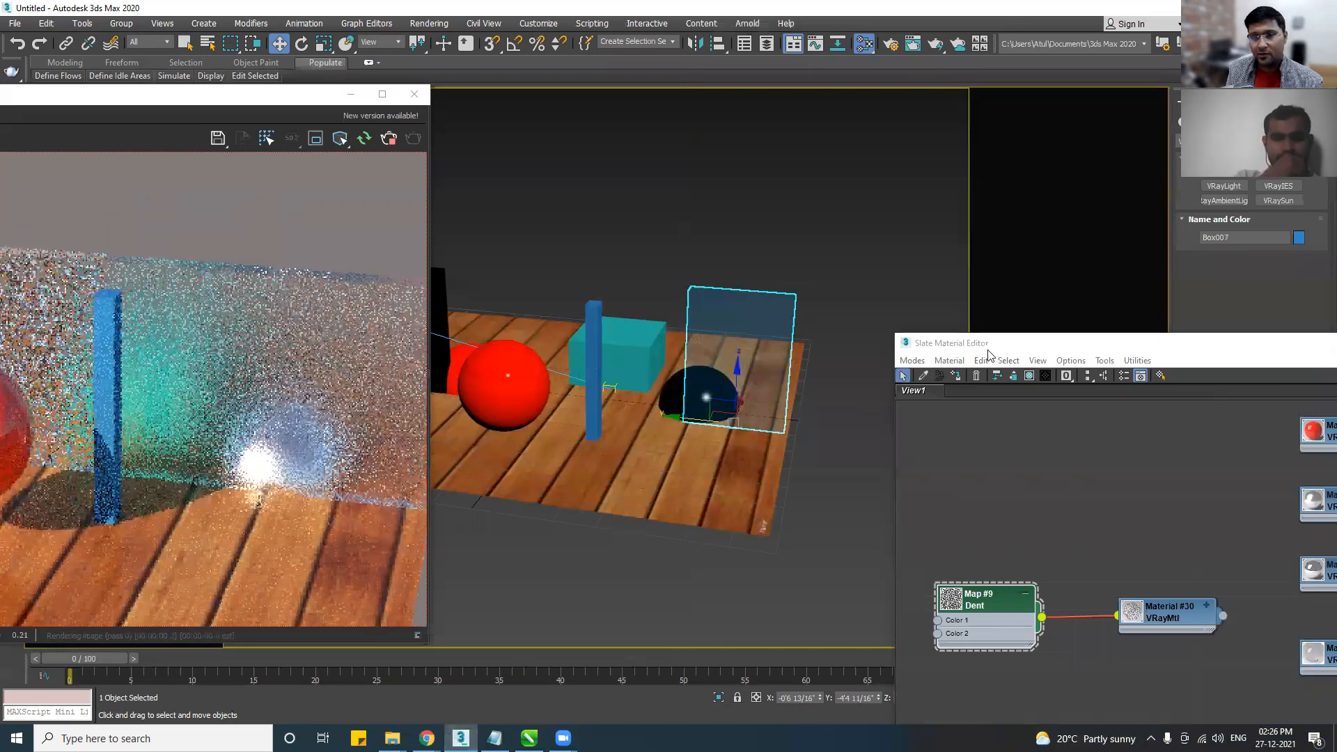
# Duplicate glass Material #30, disconnect the Dent map from the copy, and open the copy's parameters.
pyautogui.moveTo(988, 353); pyautogui.dragTo(596, 96)
pyautogui.keyDown('shift'); pyautogui.moveTo(765, 357); pyautogui.dragTo(766, 496); pyautogui.keyUp('shift')
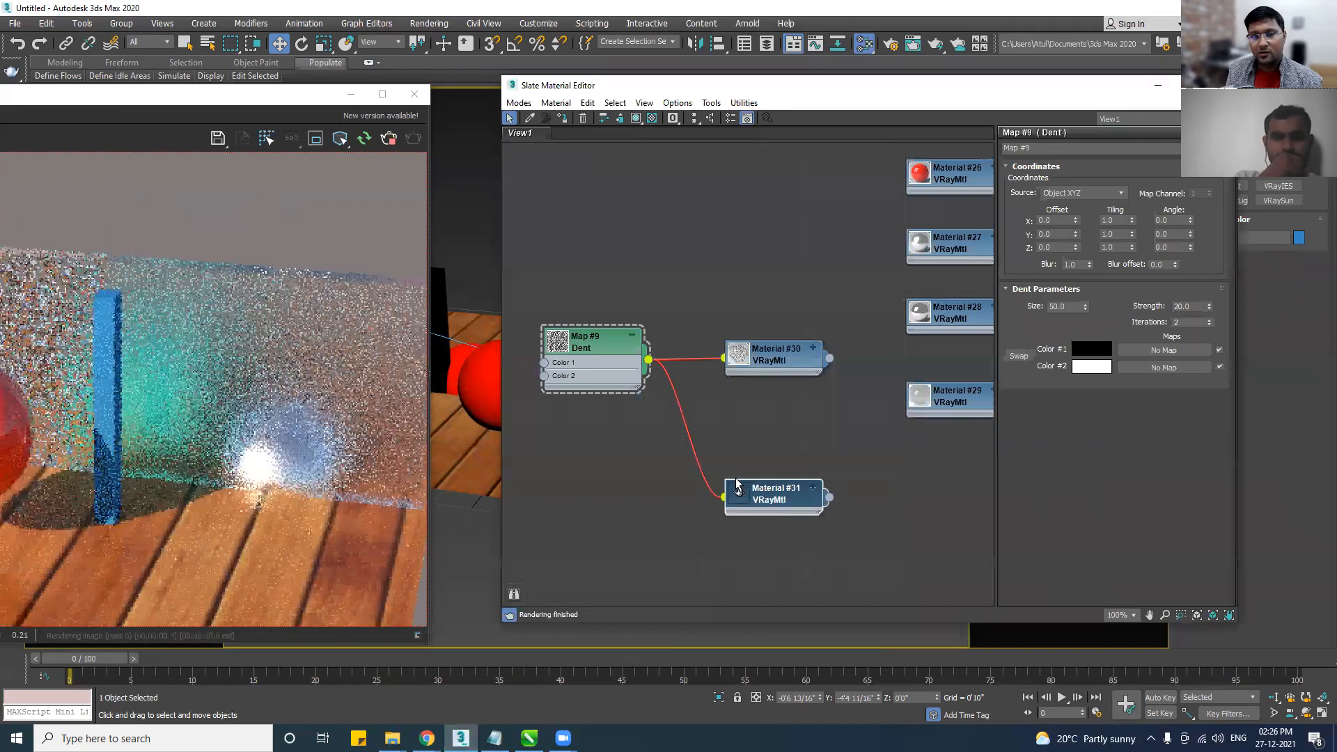
pyautogui.click(673, 457)
pyautogui.press('Delete')
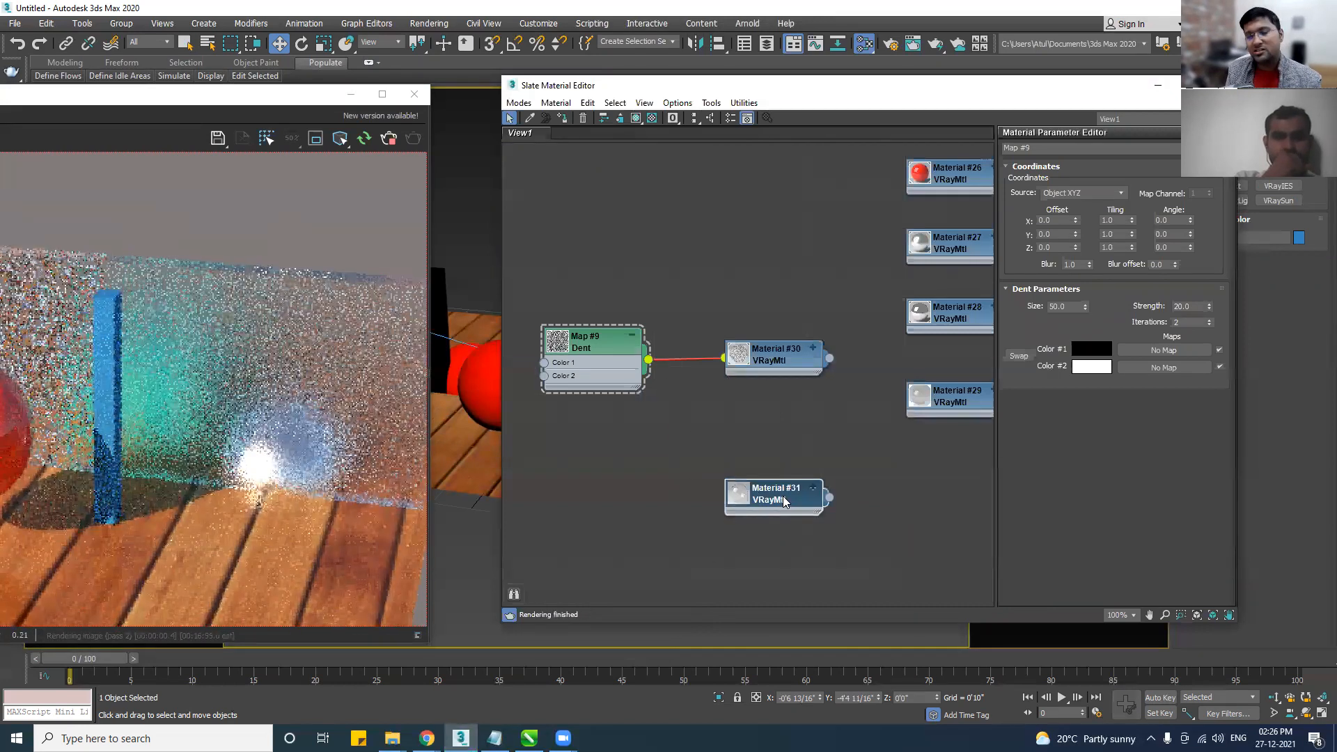
pyautogui.doubleClick(782, 495)
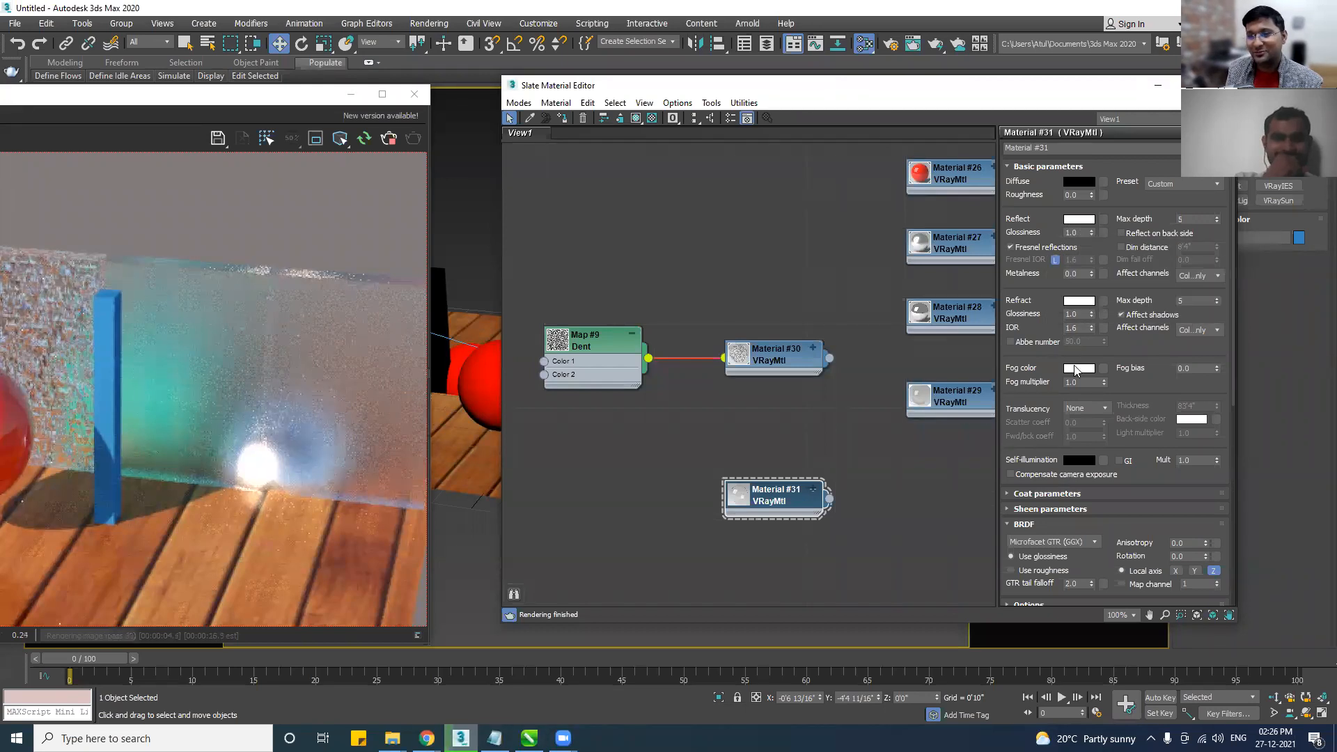
# Assign Material #31 to the selected upright panel in front of the clear sphere.
pyautogui.moveTo(786, 500); pyautogui.dragTo(798, 511)
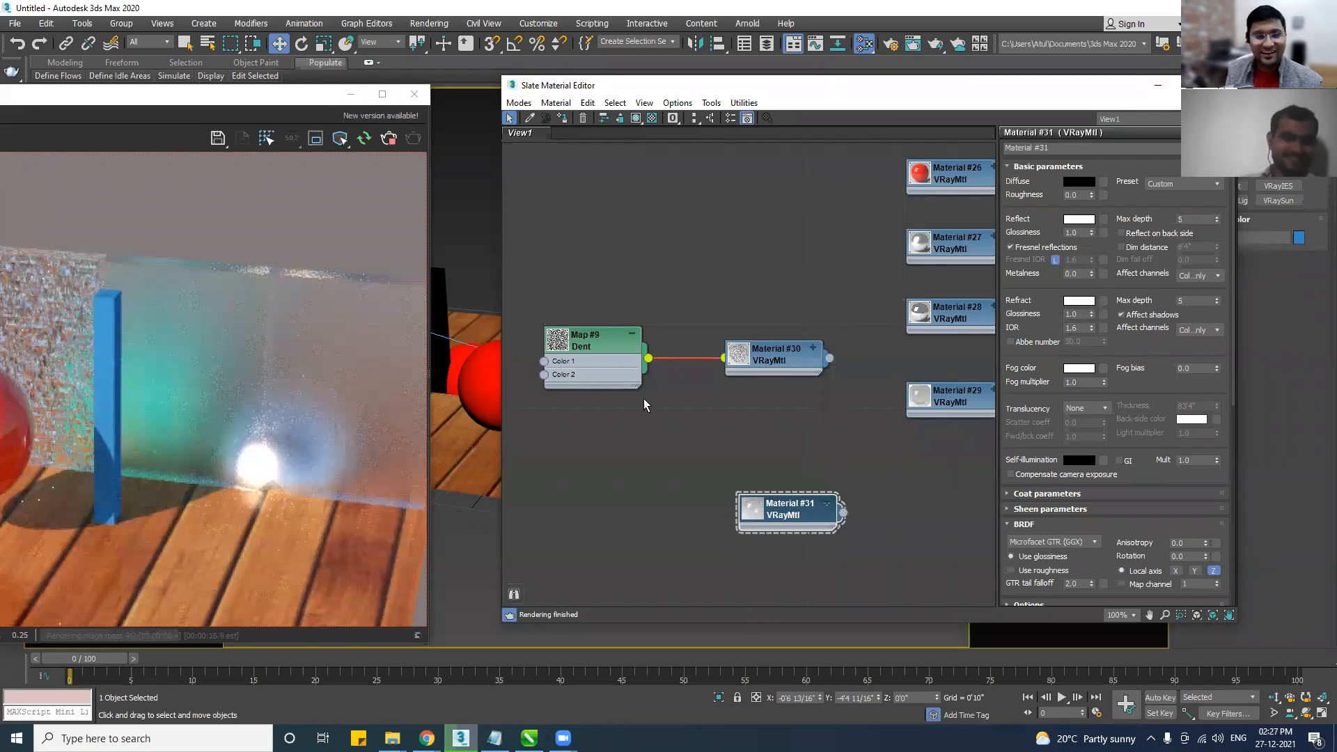
pyautogui.moveTo(581, 87); pyautogui.dragTo(908, 80)
pyautogui.rightClick(1102, 496)
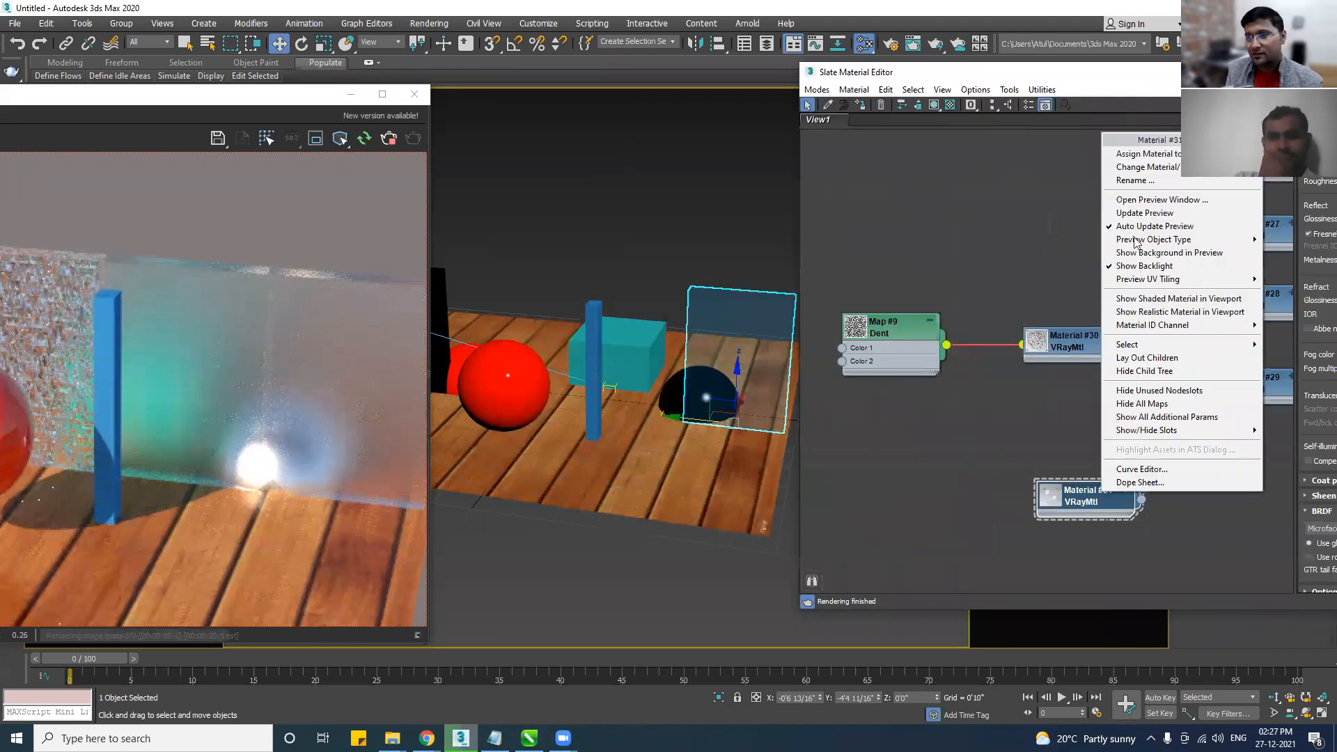
pyautogui.click(1142, 156)
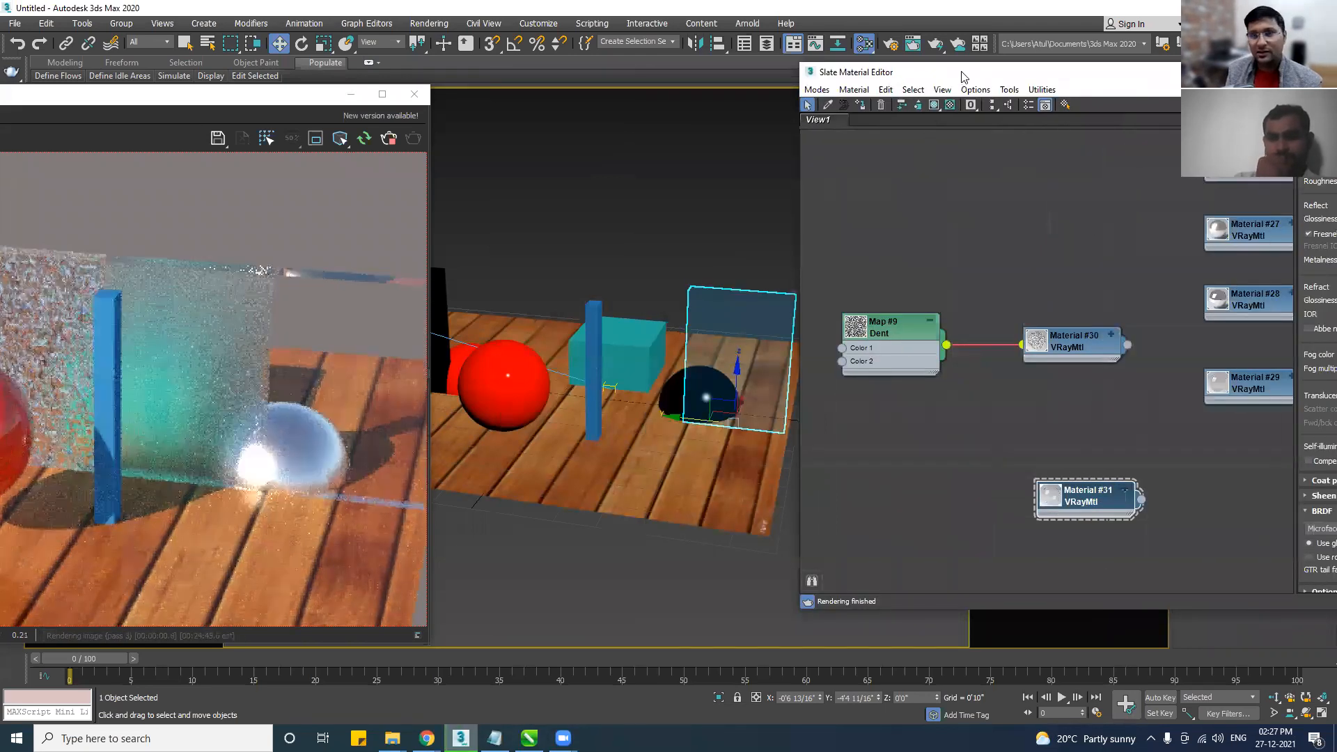
# Arrange the render window and the Slate Material Editor side by side and hide the material's parameters.
pyautogui.moveTo(959, 73); pyautogui.dragTo(651, 71)
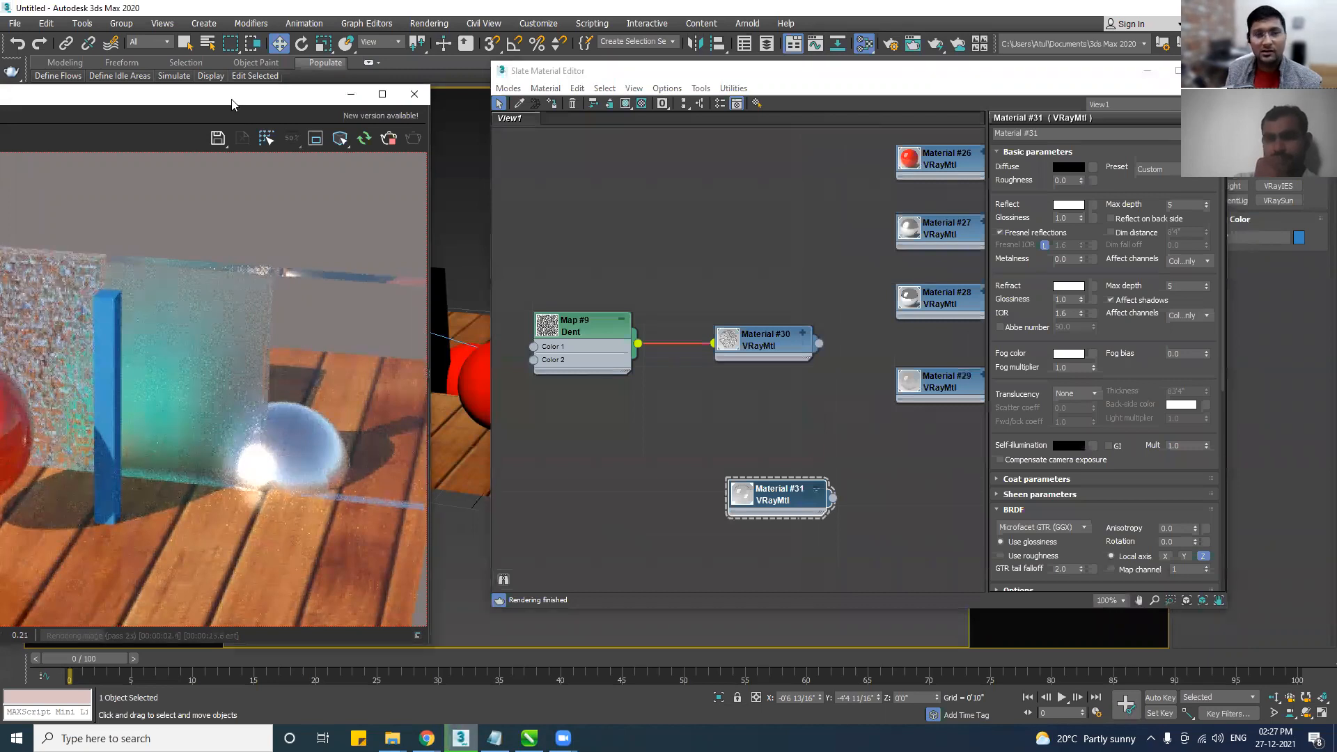
pyautogui.moveTo(232, 99); pyautogui.dragTo(408, 65)
pyautogui.moveTo(704, 71); pyautogui.dragTo(750, 65)
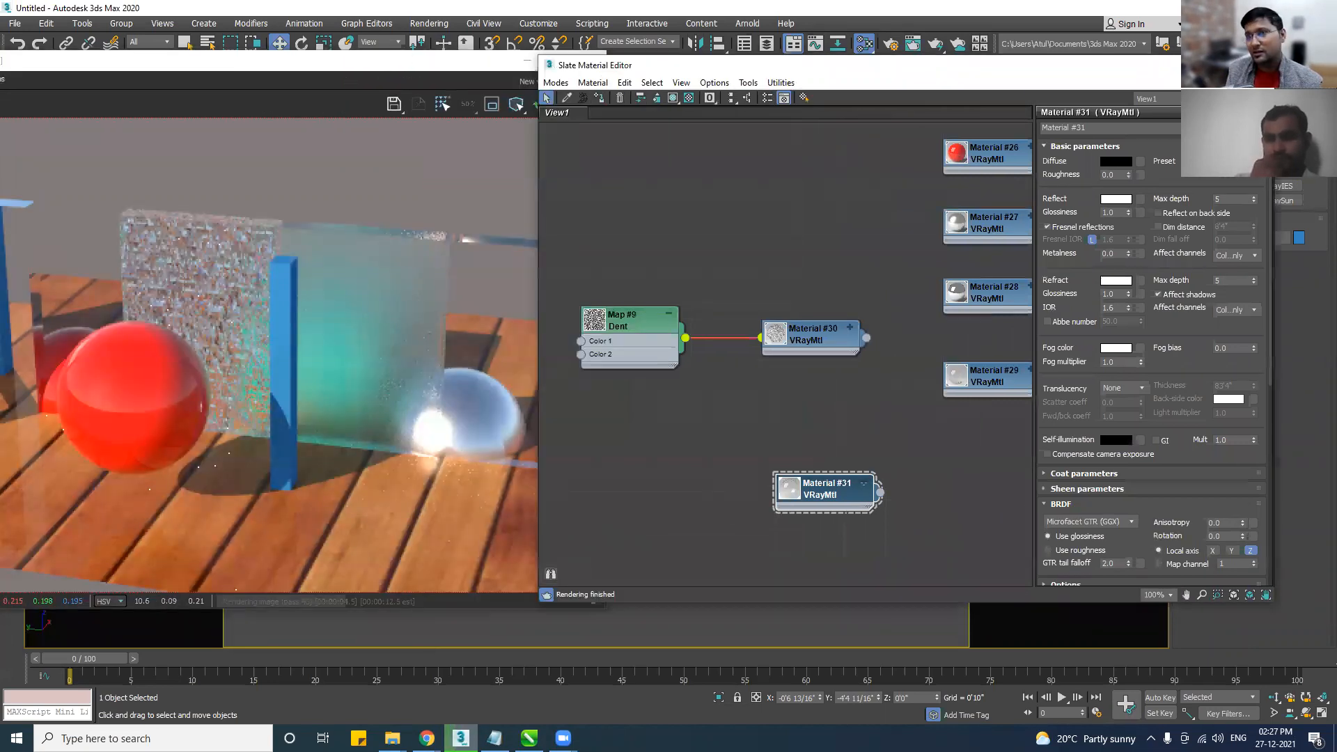
pyautogui.doubleClick(822, 501)
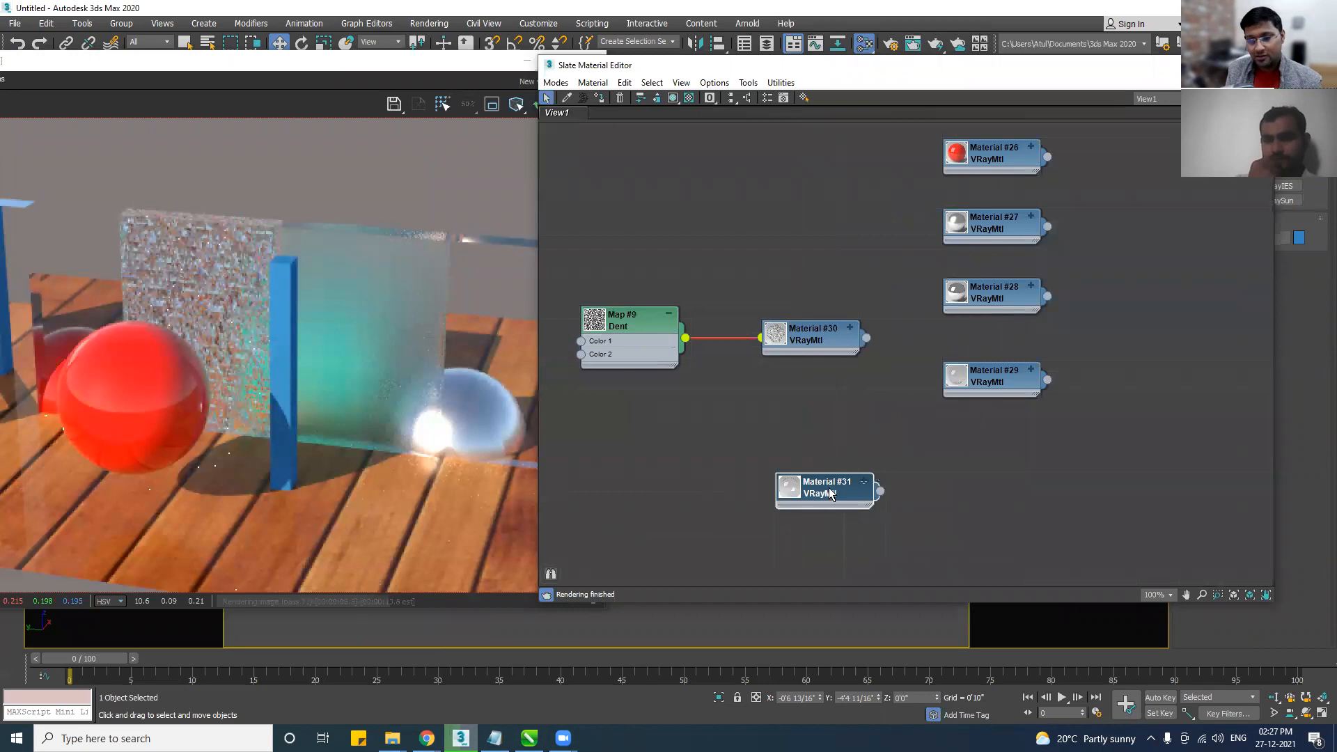
pyautogui.keyDown('shift'); pyautogui.moveTo(681, 522); pyautogui.dragTo(682, 429); pyautogui.keyUp('shift')
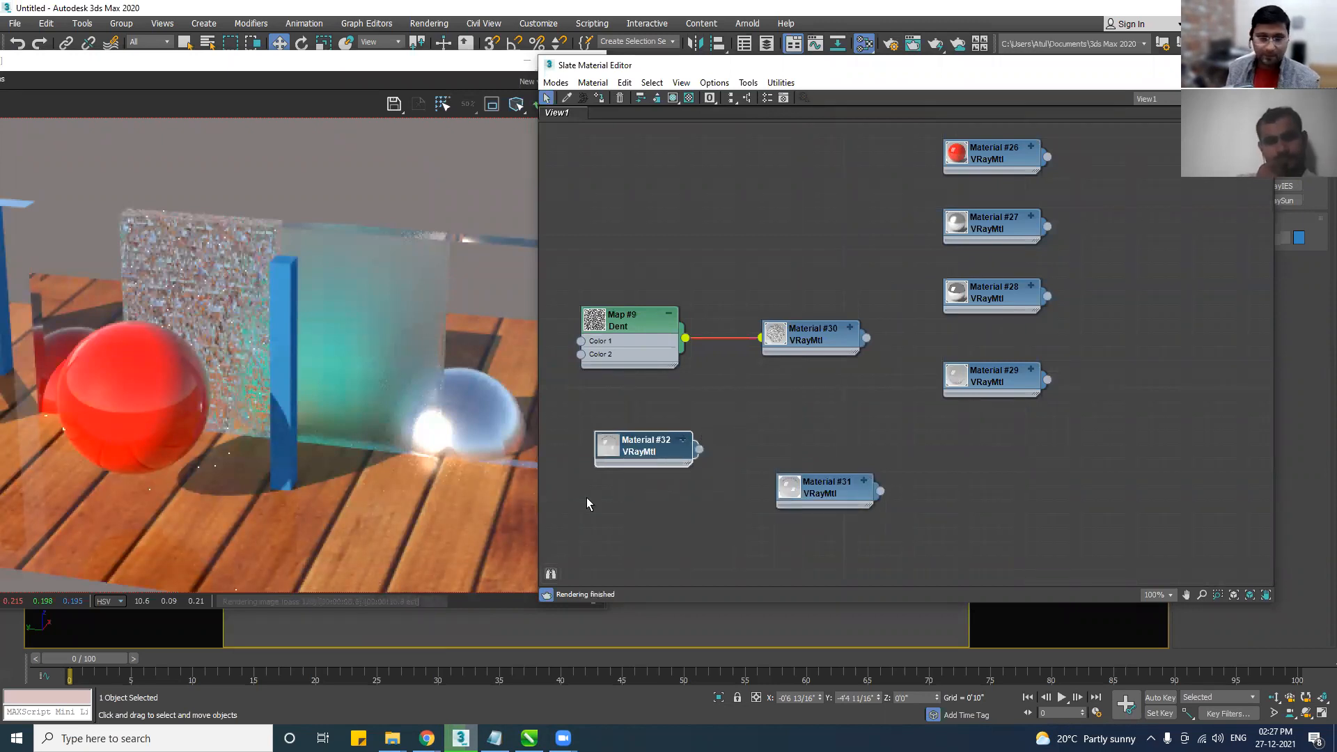
pyautogui.press('Delete')
pyautogui.moveTo(808, 492); pyautogui.dragTo(888, 510, button='middle')
pyautogui.moveTo(931, 562); pyautogui.dragTo(992, 557, button='middle')
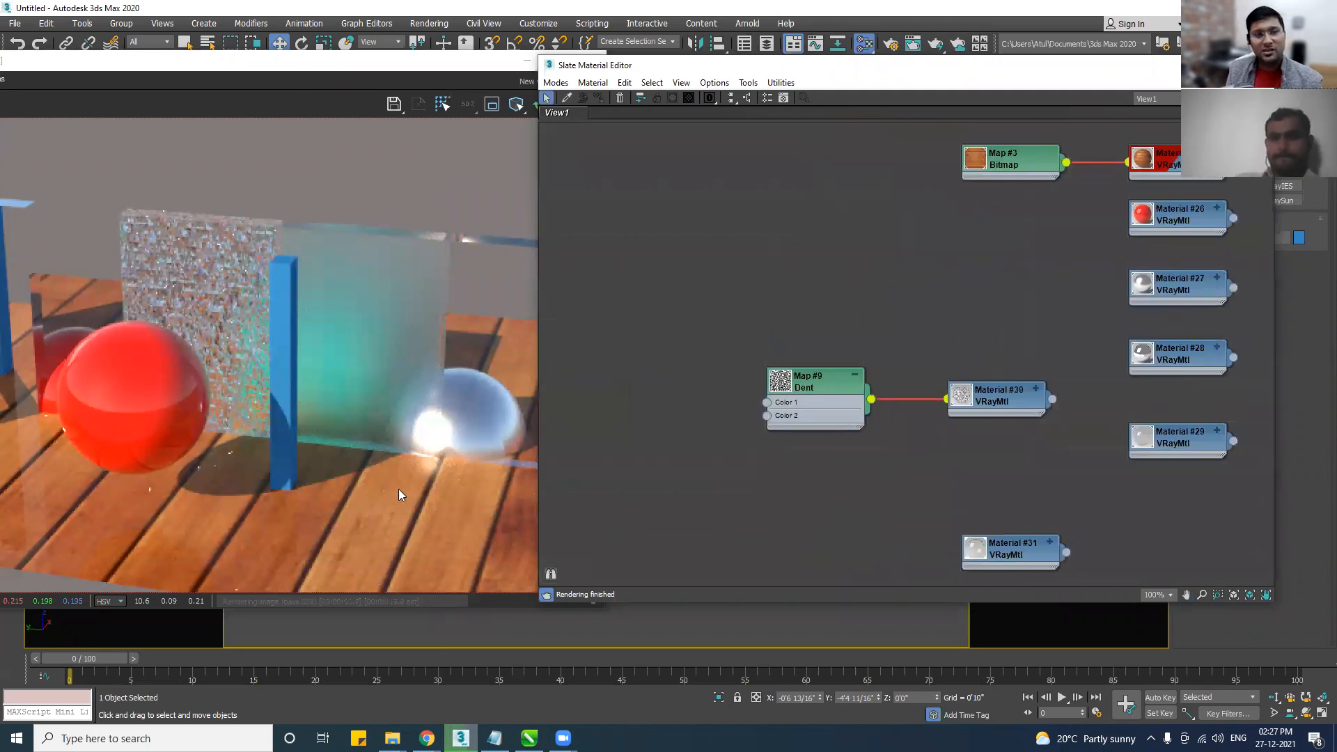
# Examine the glass panels and spheres up close in the rendered image.
pyautogui.doubleClick(385, 434)
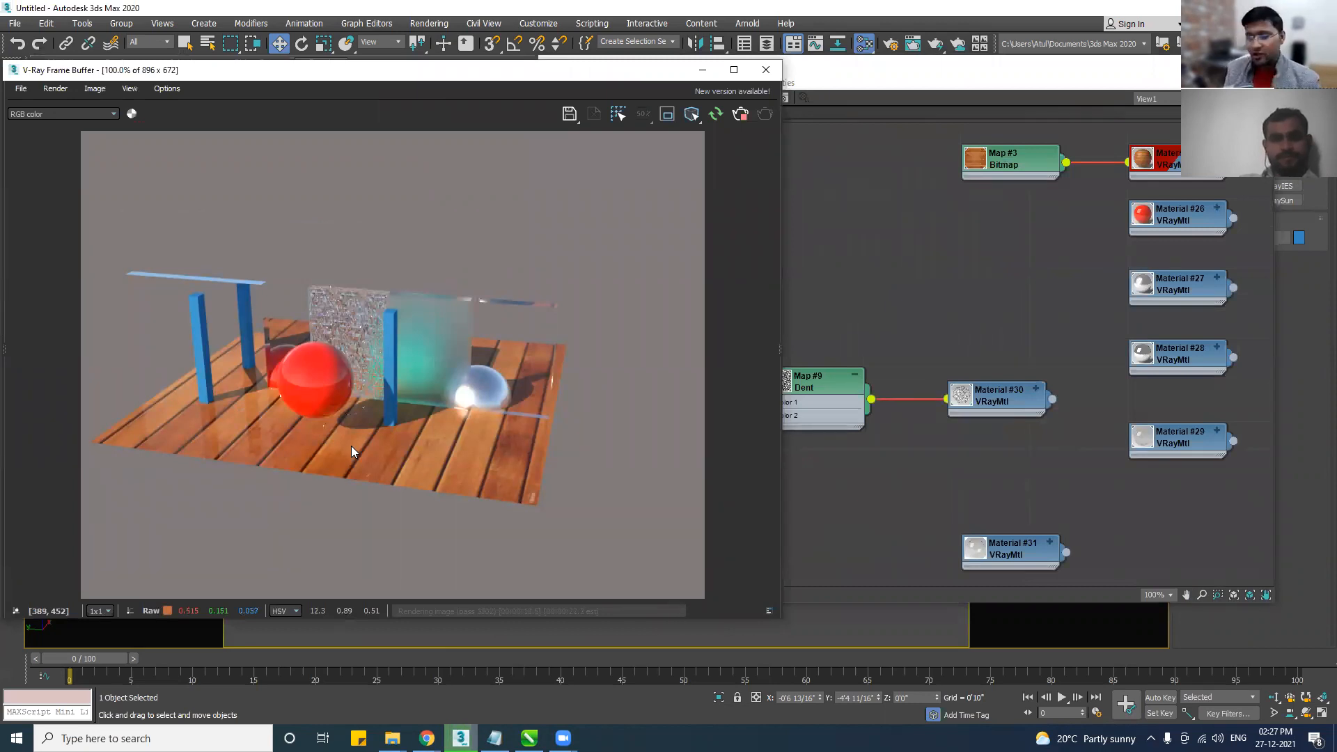
pyautogui.scroll(1, 291, 402)
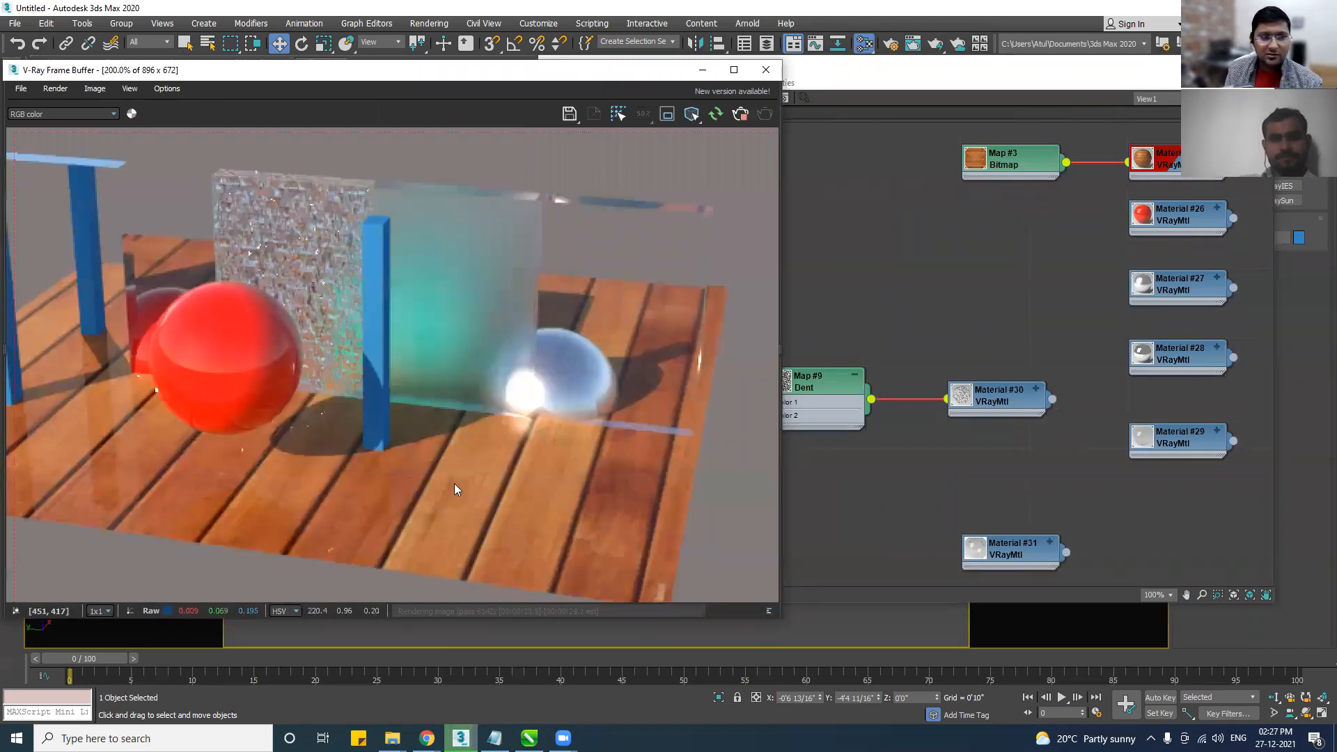
pyautogui.moveTo(384, 442); pyautogui.dragTo(454, 483, button='middle')
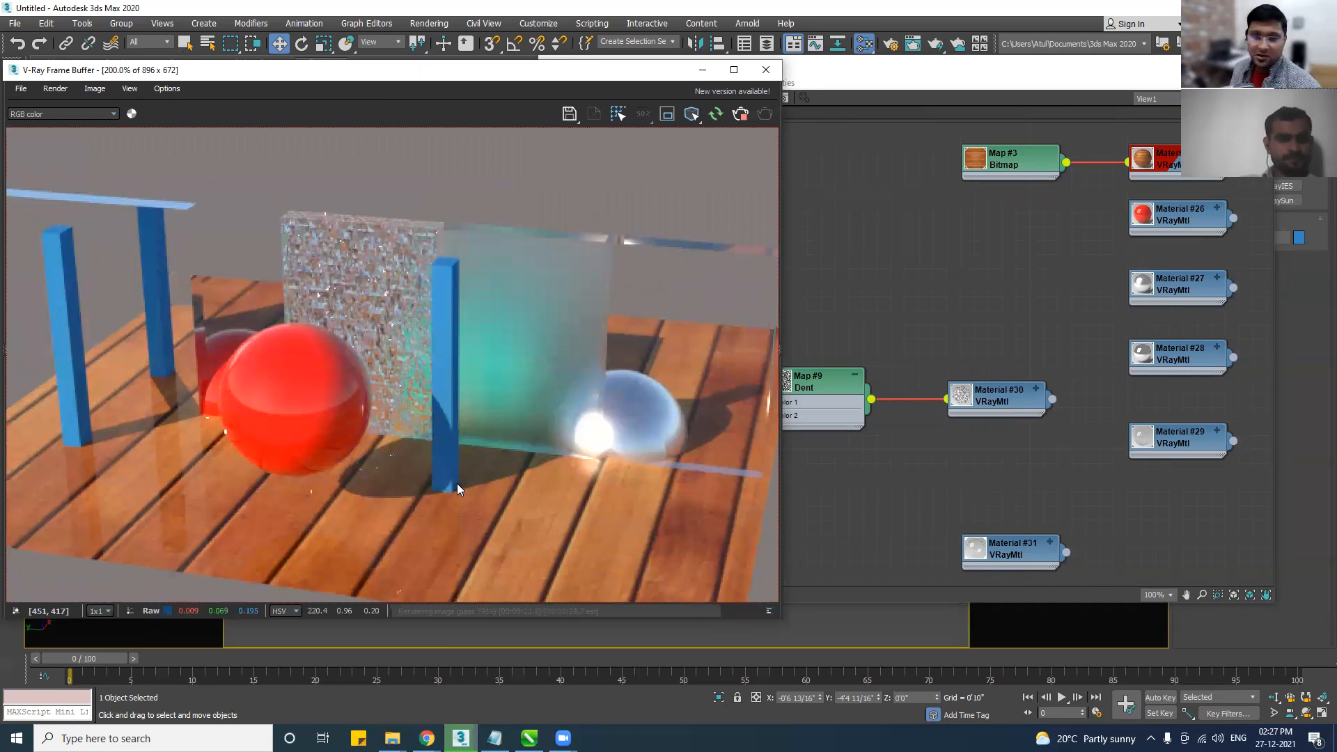
pyautogui.scroll(-1, 457, 483)
pyautogui.scroll(1, 456, 469)
pyautogui.moveTo(426, 471); pyautogui.dragTo(522, 564, button='middle')
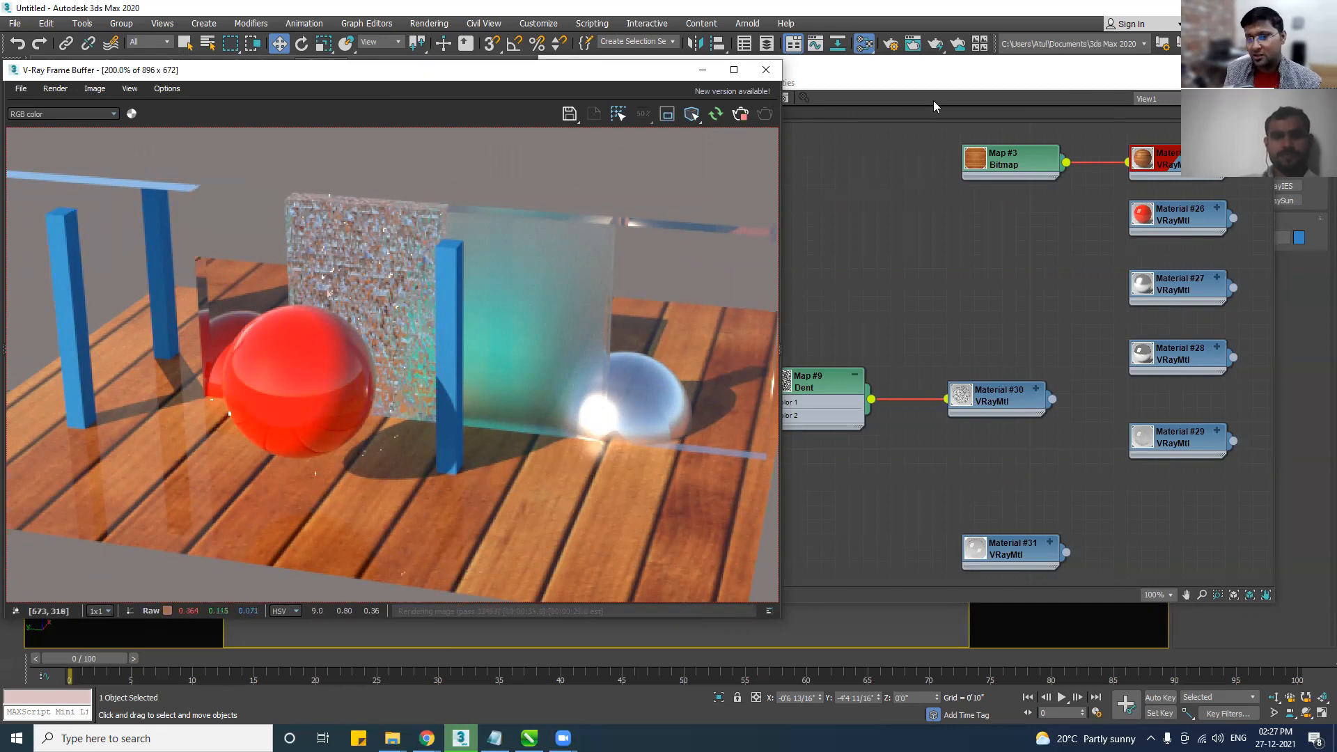
# Narrow the Slate Material Editor so it sits beside the render window with its nodes in view.
pyautogui.click(971, 73)
pyautogui.moveTo(955, 75); pyautogui.dragTo(938, 83)
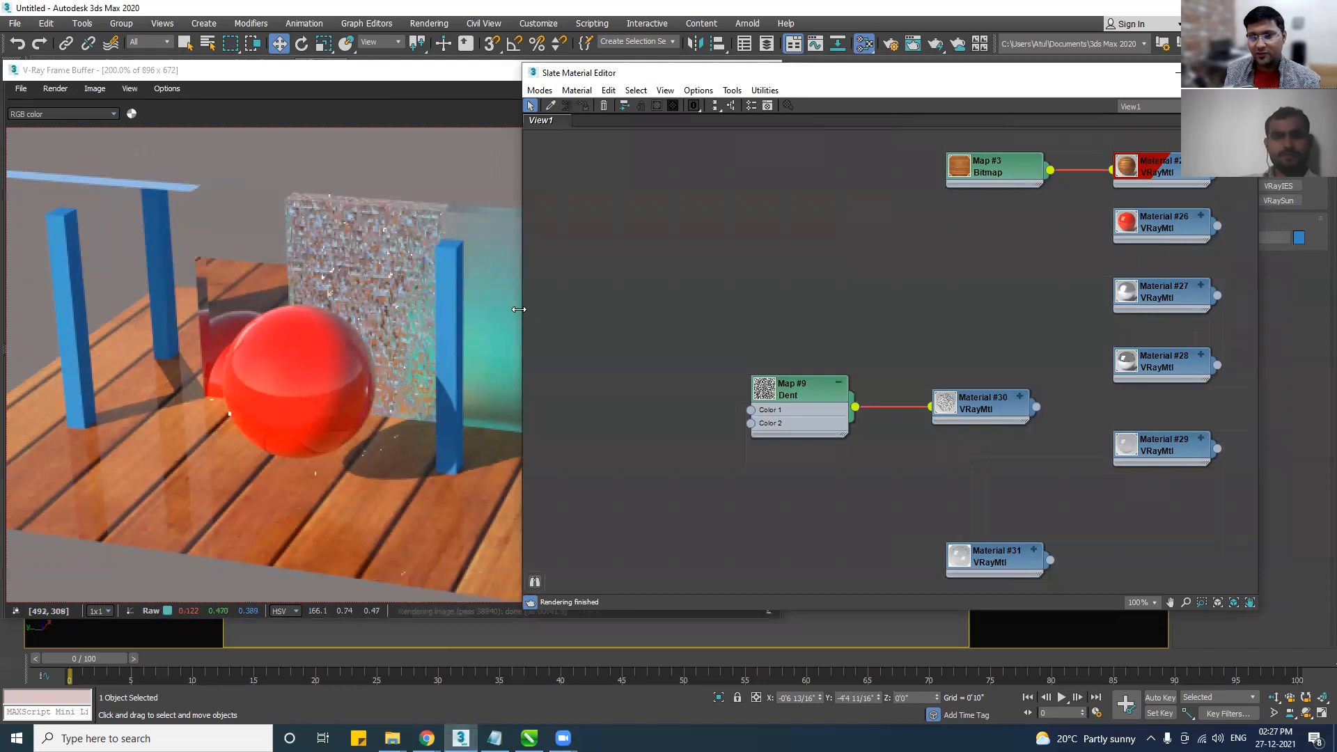
pyautogui.moveTo(519, 309); pyautogui.dragTo(856, 309)
pyautogui.scroll(-3, 1114, 391)
pyautogui.moveTo(1114, 391); pyautogui.dragTo(1068, 327, button='middle')
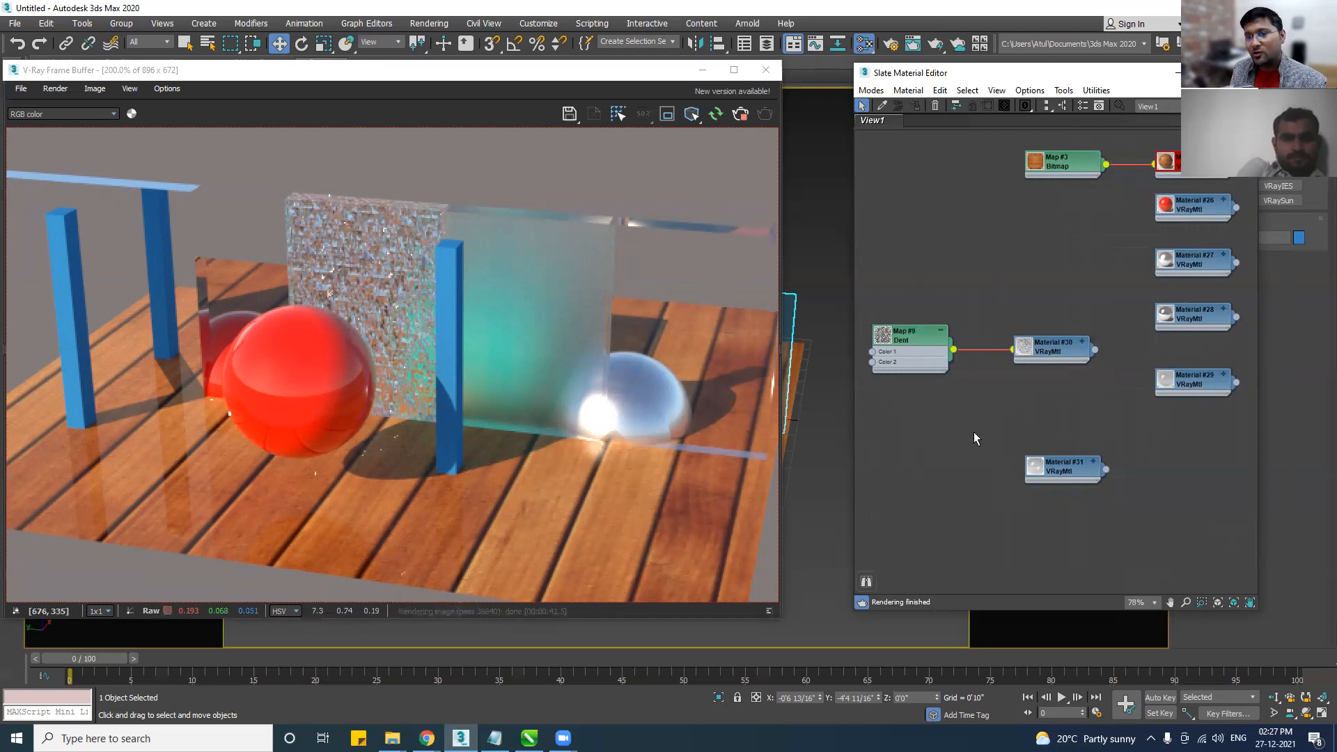
# Move the Dent map node up and remove its connection to Material #30.
pyautogui.moveTo(916, 339); pyautogui.dragTo(925, 241)
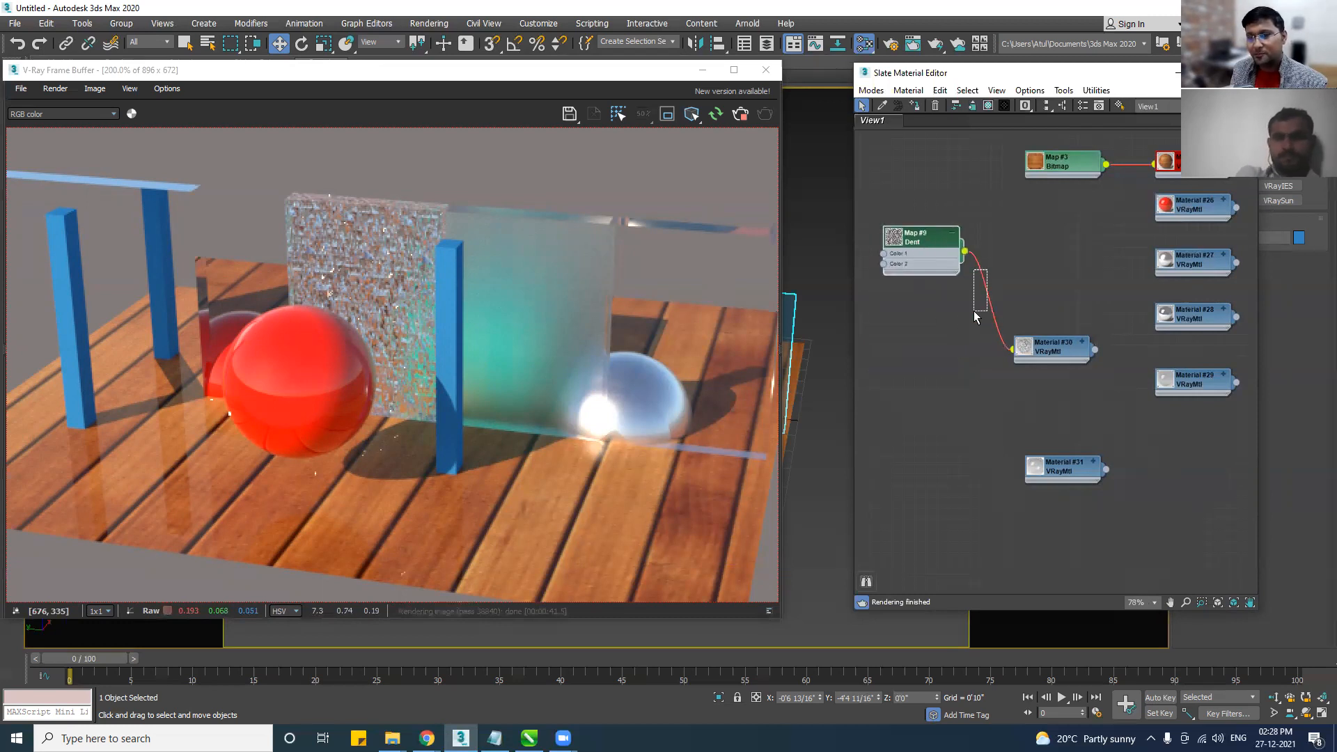
pyautogui.moveTo(973, 310); pyautogui.dragTo(973, 310)
pyautogui.press('Delete')
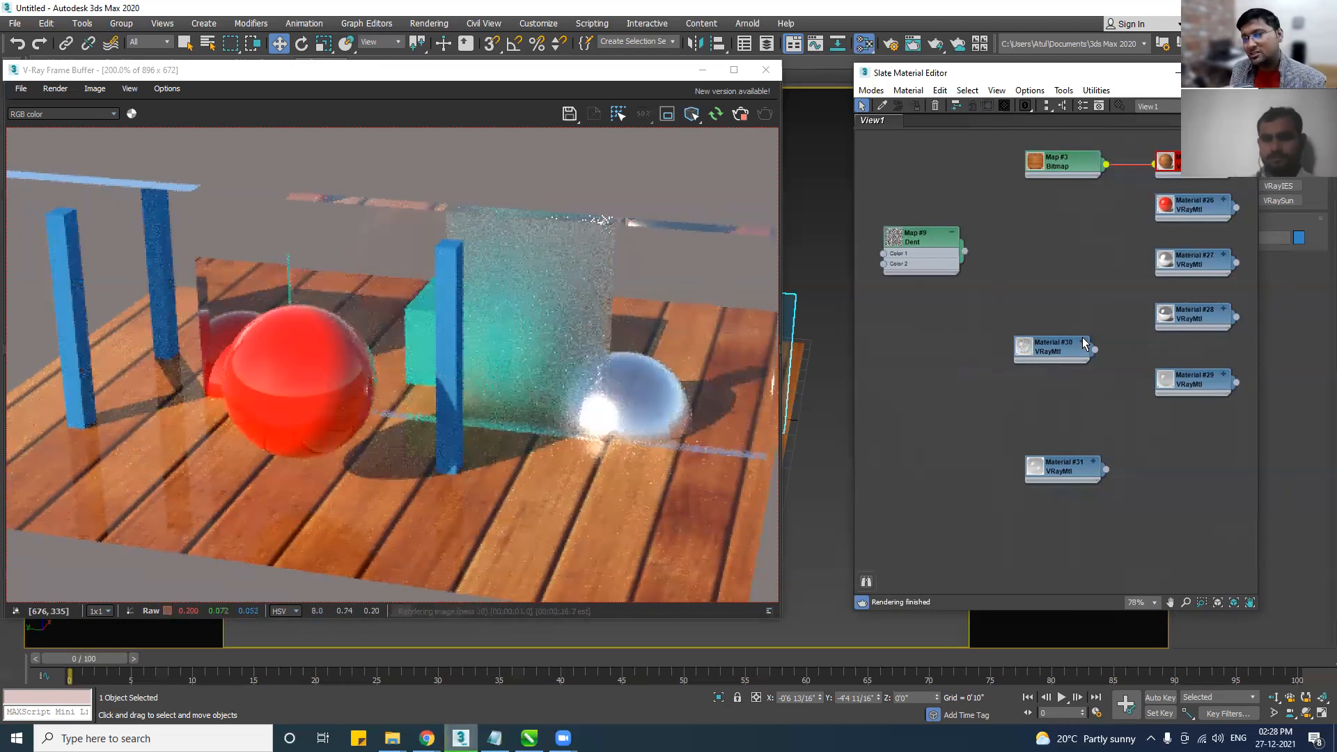
# Expand Material #30's map slots and move the Material #31 node clear of it.
pyautogui.click(1081, 341)
pyautogui.click(1043, 175)
pyautogui.click(1042, 352)
pyautogui.moveTo(1042, 353); pyautogui.dragTo(1009, 253)
pyautogui.moveTo(1070, 462); pyautogui.dragTo(1155, 515)
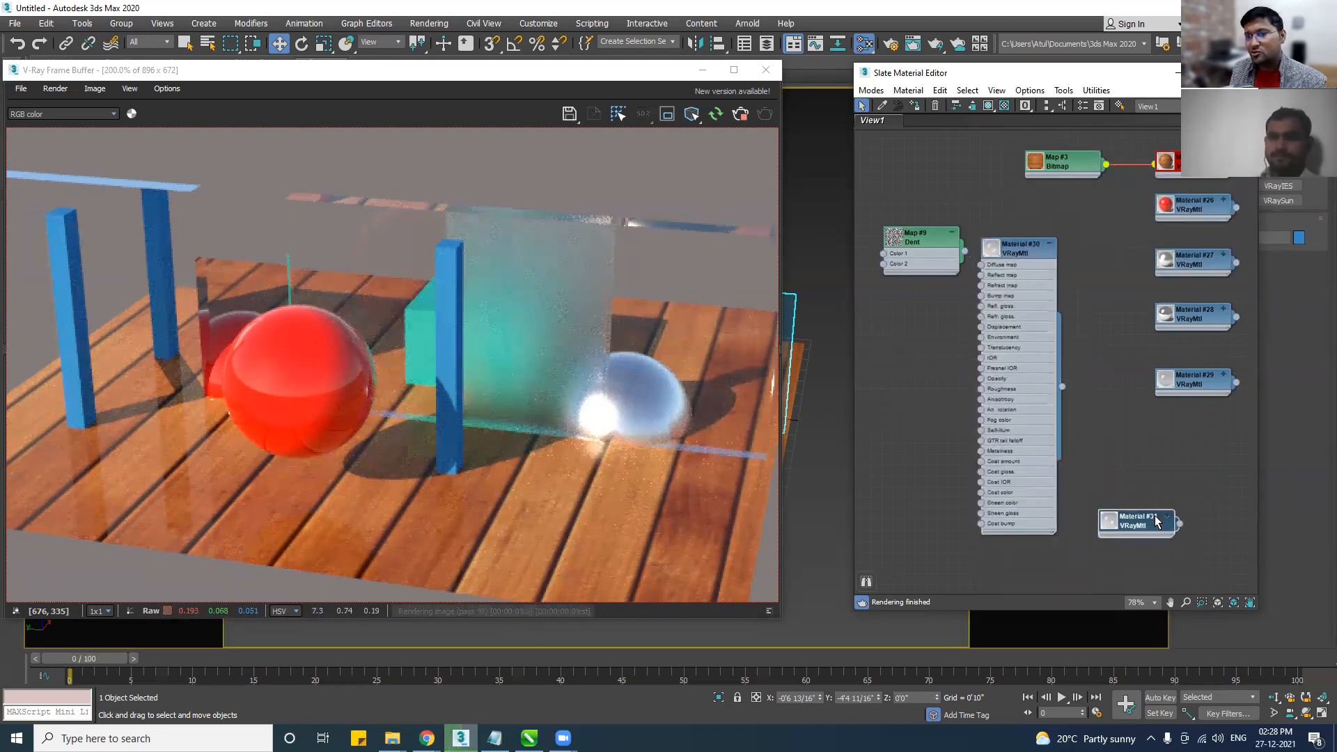
pyautogui.moveTo(1010, 248); pyautogui.dragTo(1044, 270)
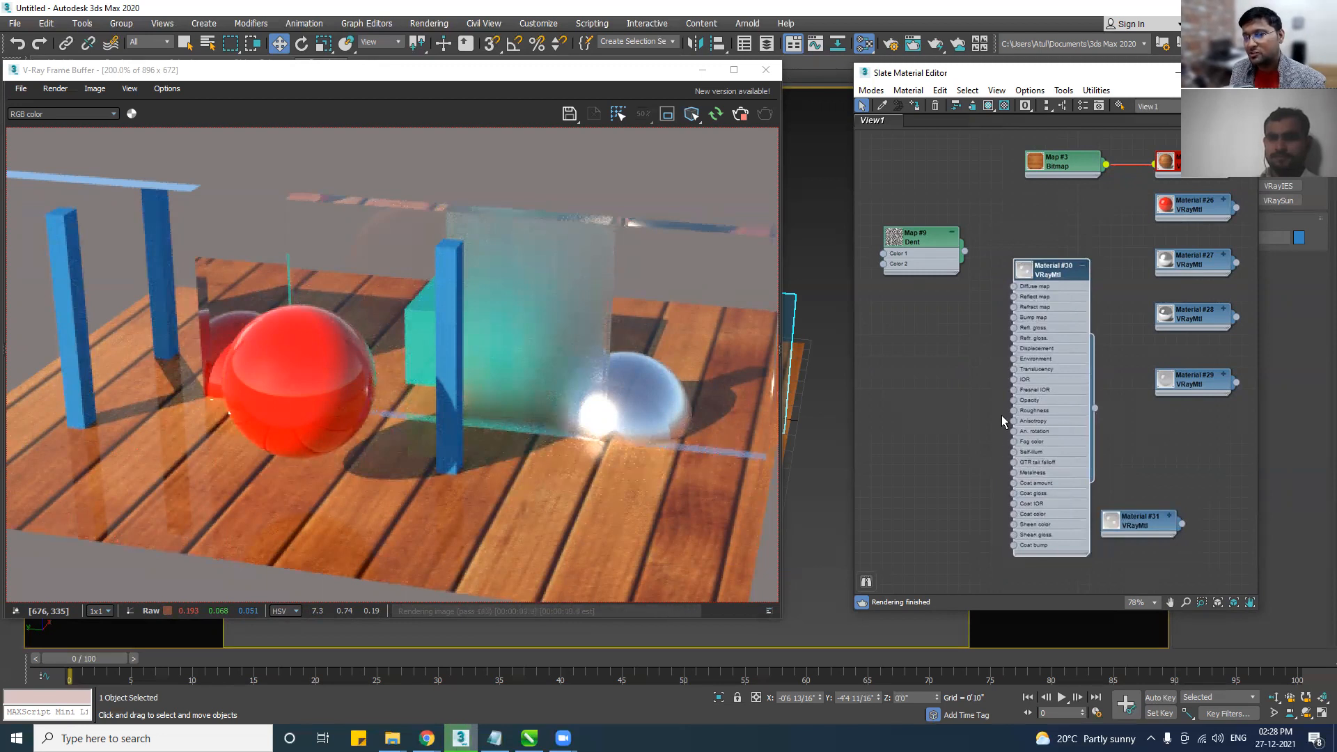
# Add a Noise map to the Bump map slot of Material #30.
pyautogui.moveTo(1014, 319); pyautogui.dragTo(947, 376)
pyautogui.moveTo(997, 417)
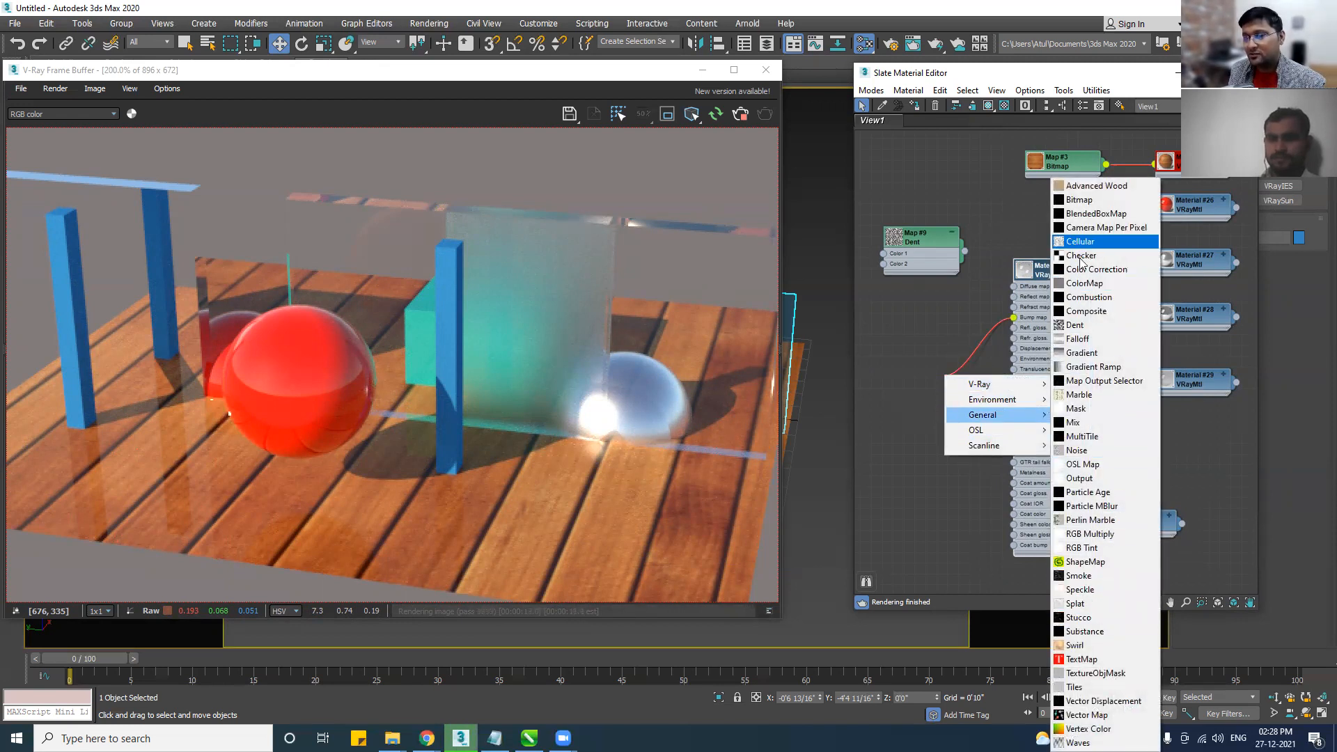
pyautogui.click(1076, 451)
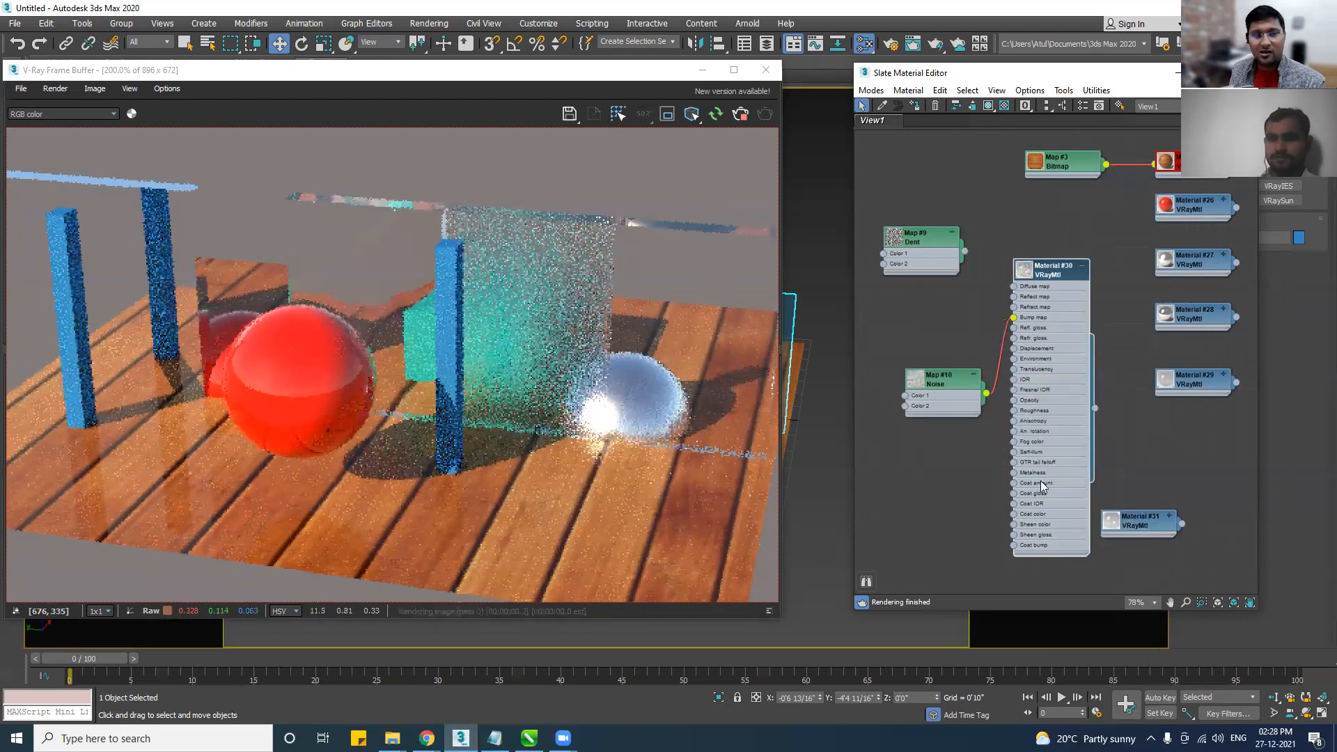
# Move the Noise map node slightly up and set its noise size to 10.
pyautogui.moveTo(923, 386); pyautogui.dragTo(928, 349)
pyautogui.doubleClick(927, 349)
pyautogui.moveTo(1029, 78); pyautogui.dragTo(924, 67)
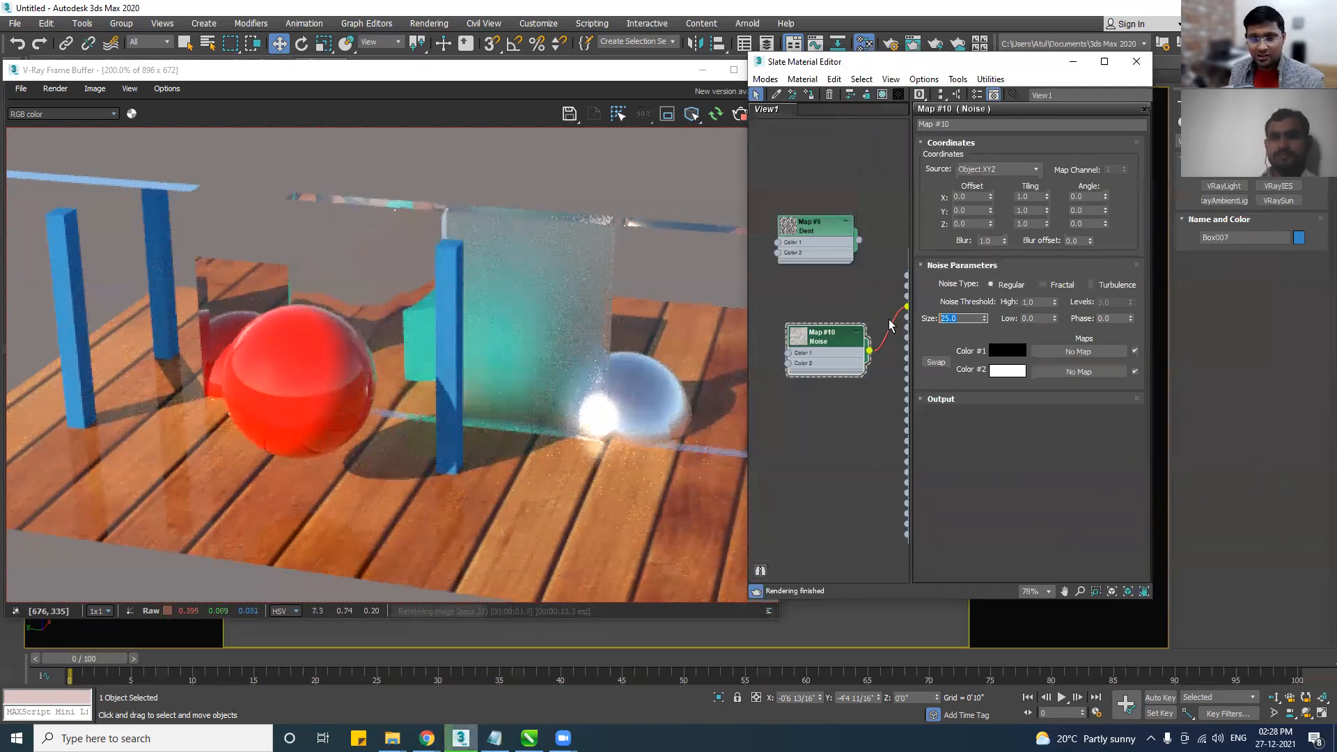
pyautogui.write('10')
pyautogui.press('Return')
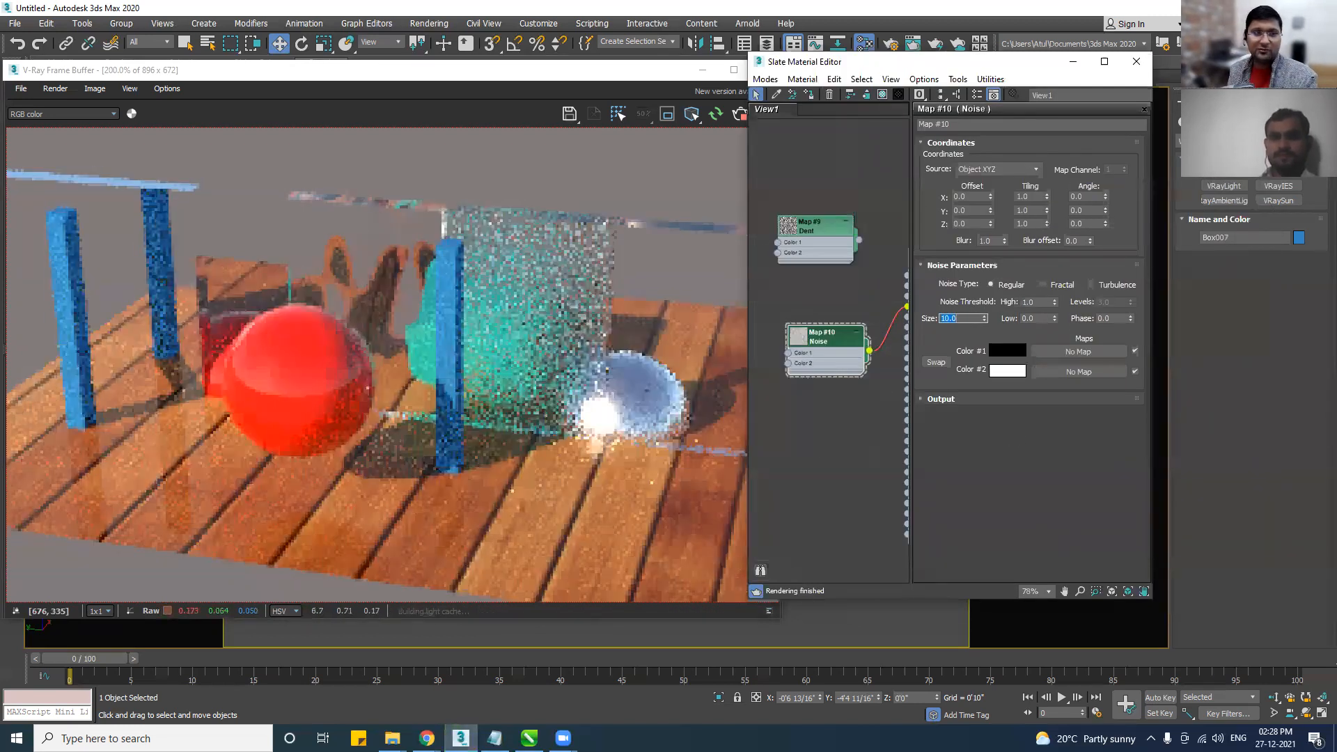
# Try a bump amount of 60 on Material #30 and settle on 40.
pyautogui.moveTo(825, 390); pyautogui.dragTo(795, 437, button='middle')
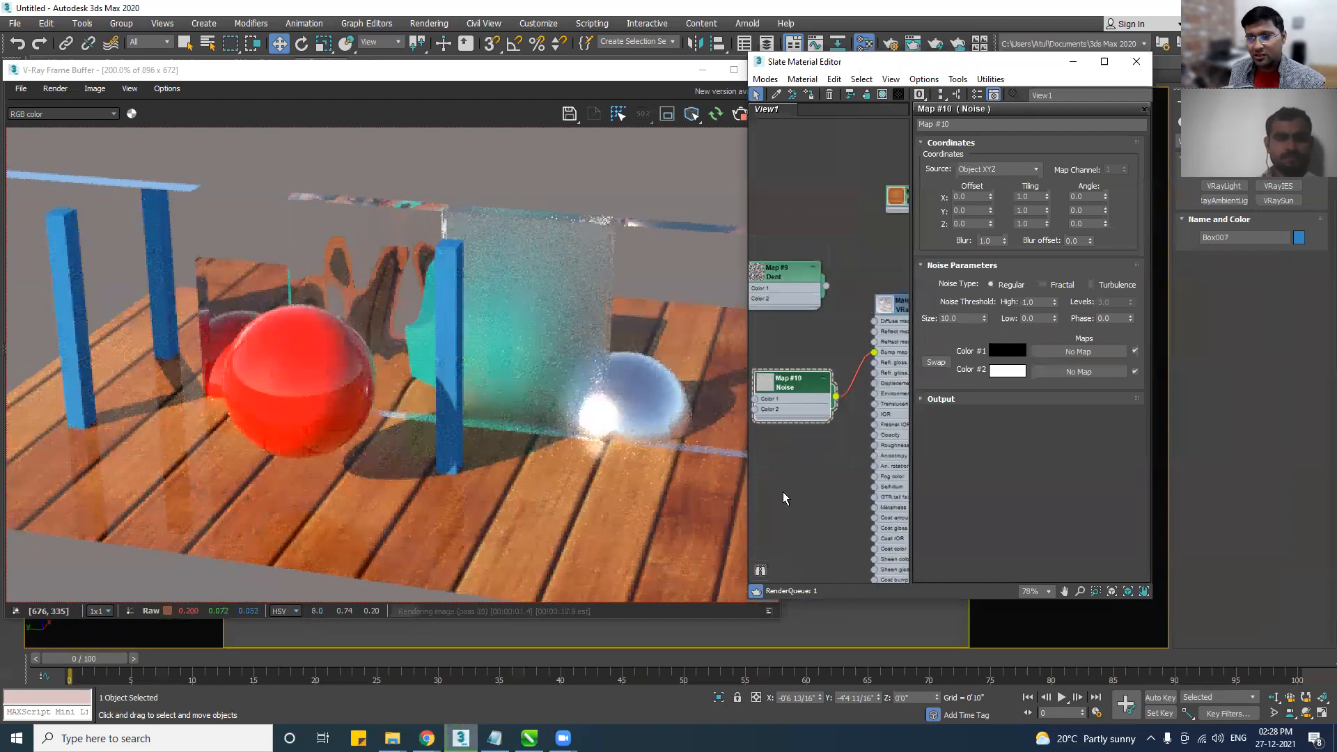
pyautogui.moveTo(877, 345); pyautogui.dragTo(795, 394, button='middle')
pyautogui.click(862, 350)
pyautogui.doubleClick(842, 359)
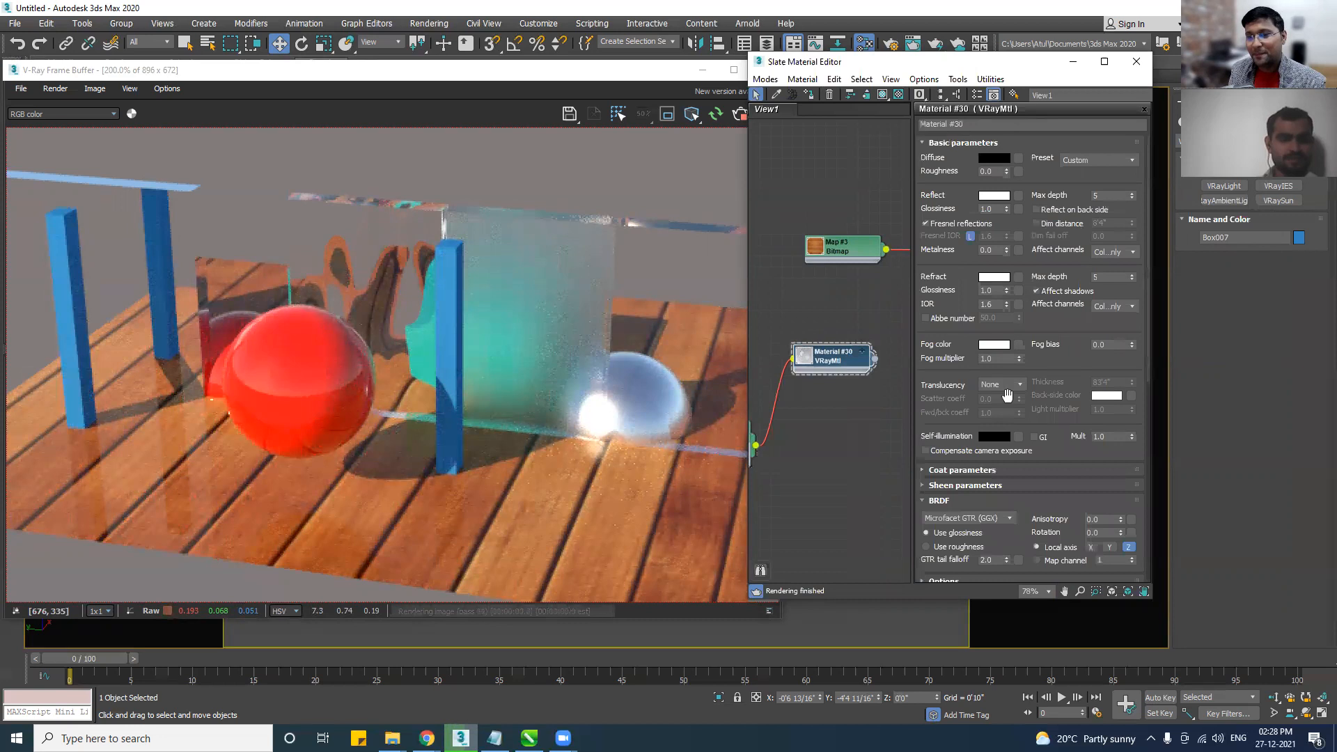
pyautogui.scroll(-3, 962, 485)
pyautogui.doubleClick(981, 485)
pyautogui.write('60')
pyautogui.press('Return')
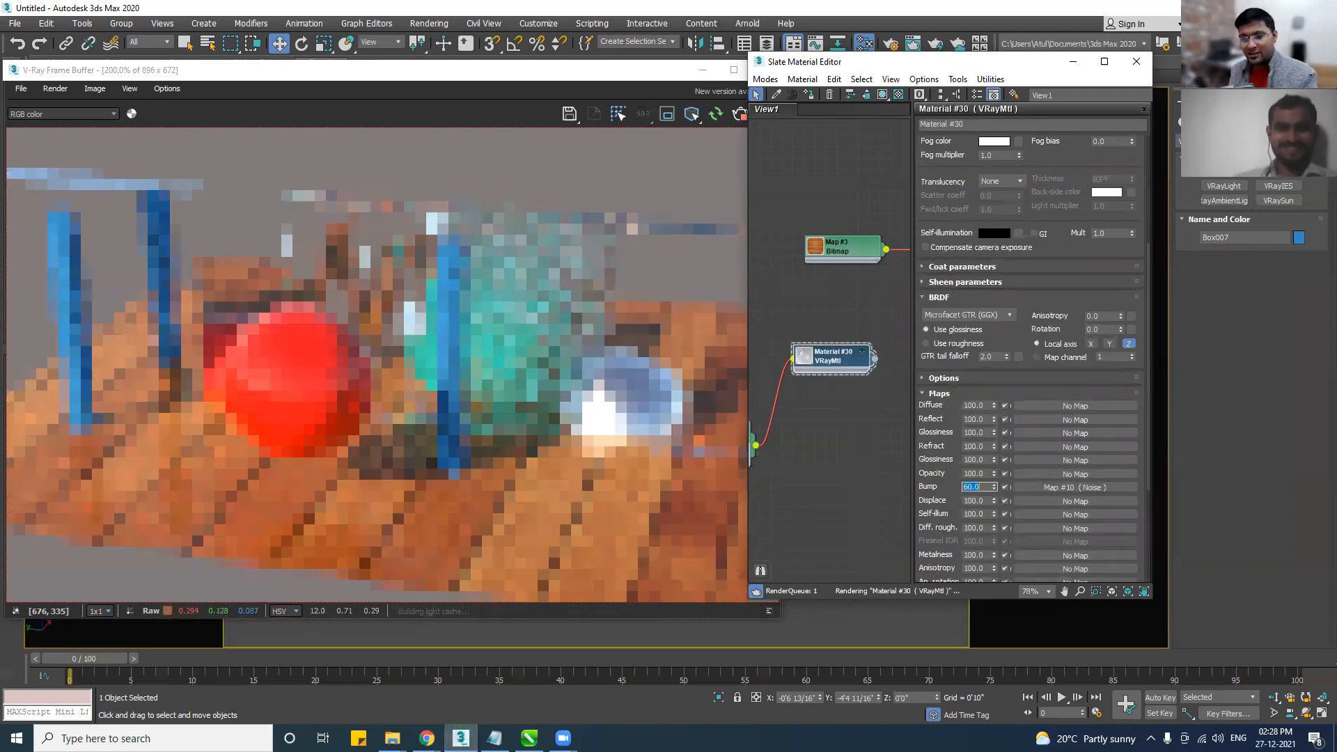
pyautogui.write('40')
pyautogui.press('Return')
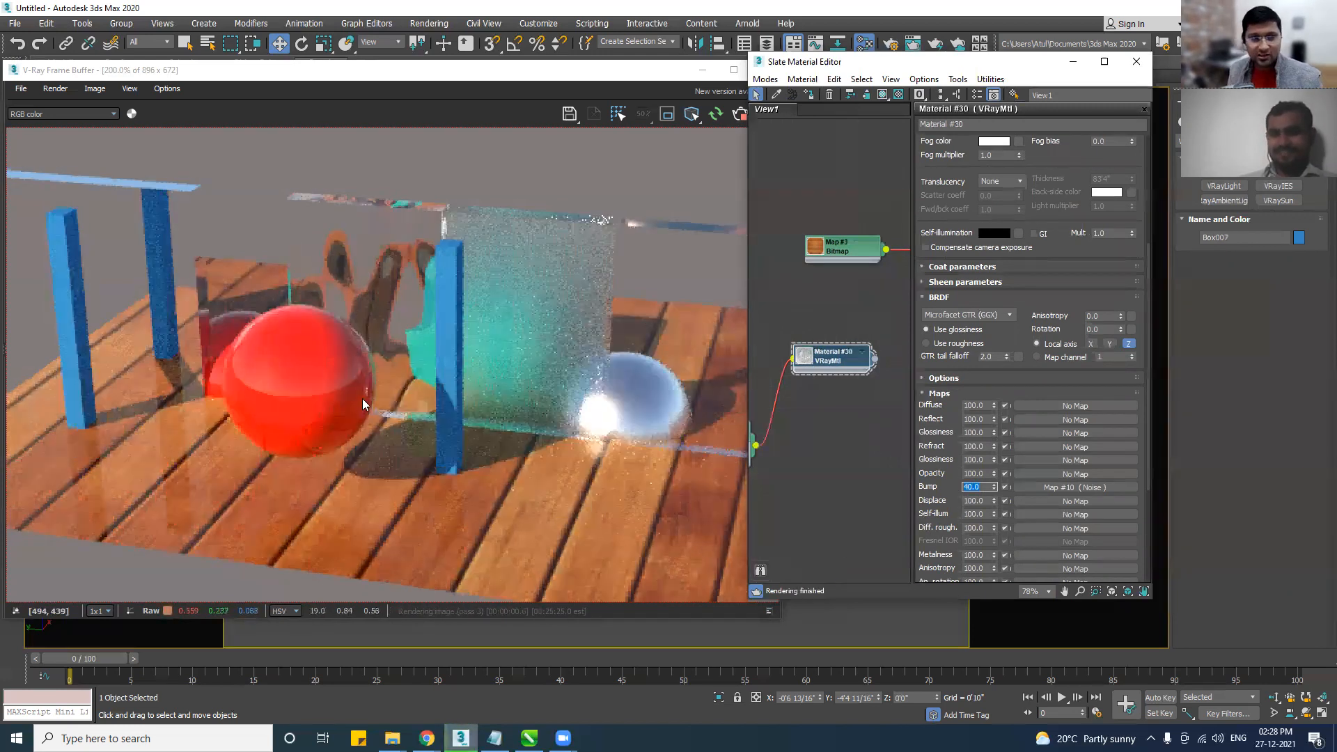
# Set the size of the Noise map feeding Material #30 to 5.
pyautogui.moveTo(820, 465); pyautogui.dragTo(944, 397, button='middle')
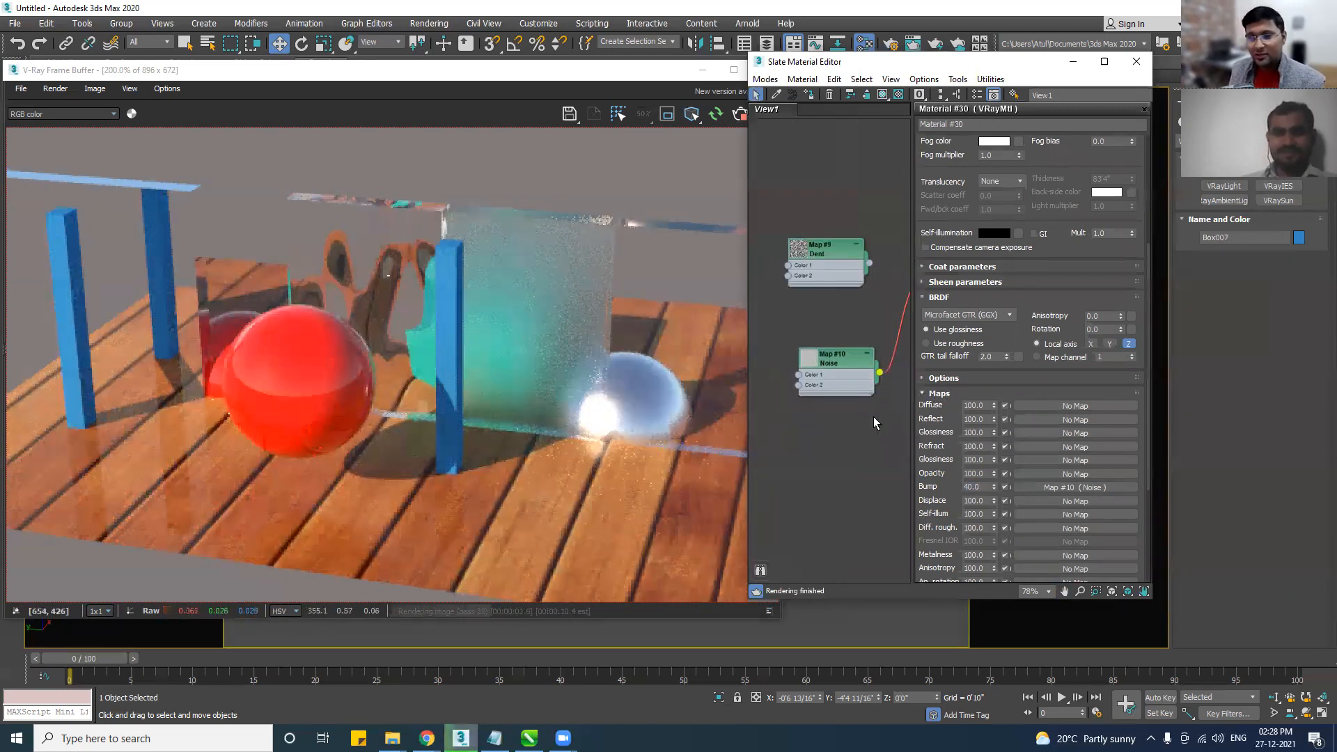
pyautogui.press('p')
pyautogui.moveTo(910, 442); pyautogui.dragTo(884, 470, button='middle')
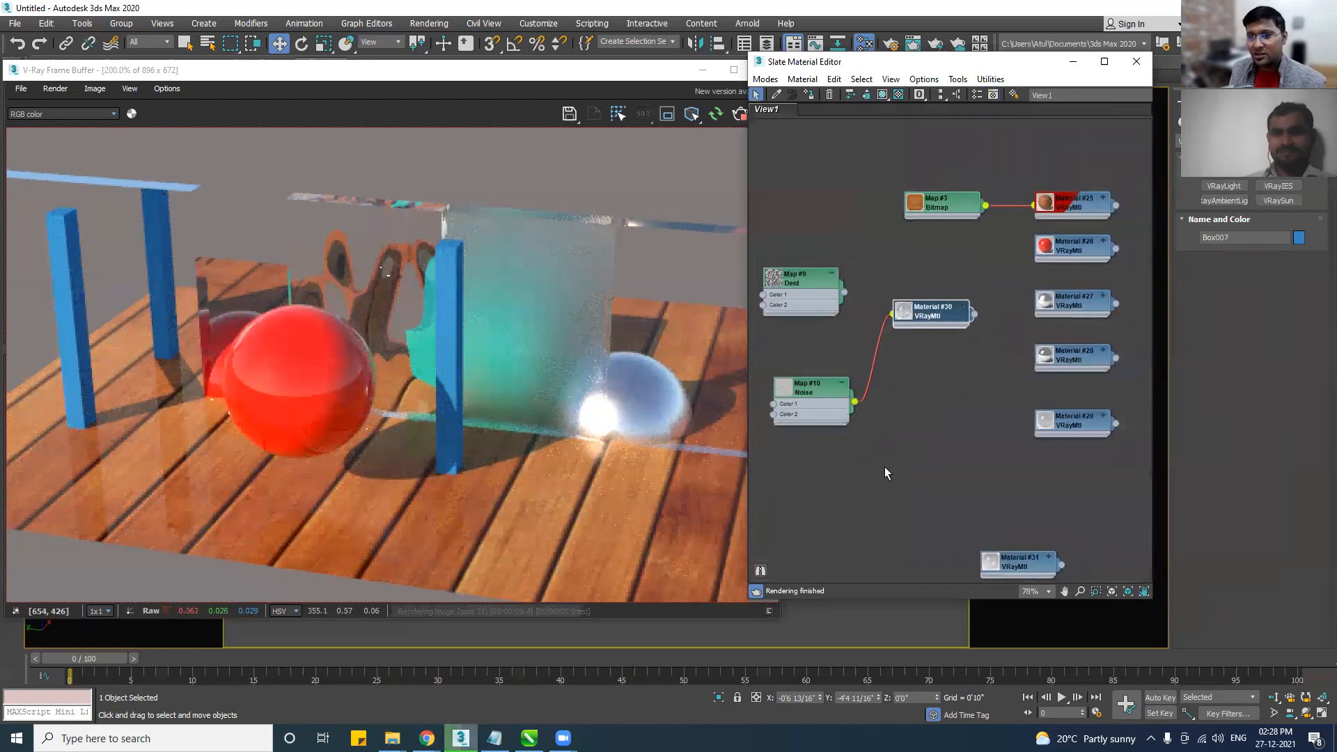
pyautogui.doubleClick(801, 389)
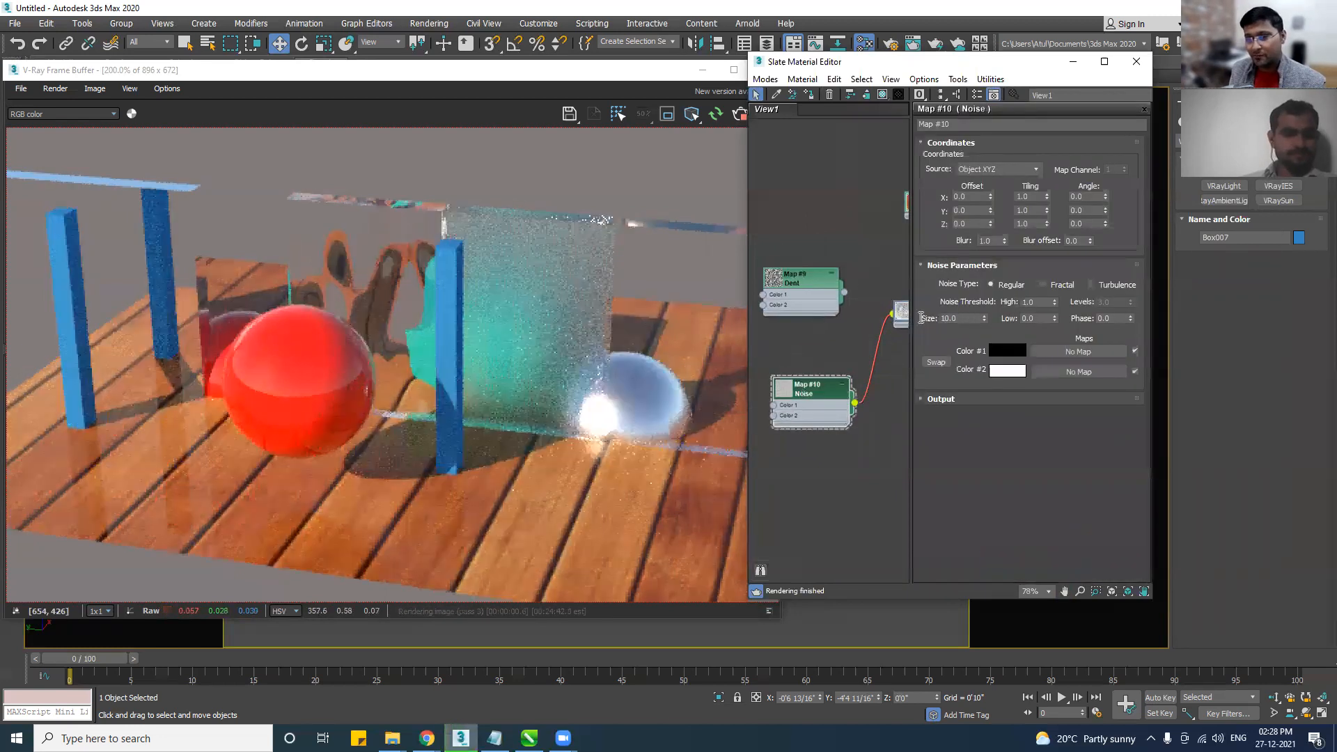
pyautogui.write('5')
pyautogui.press('Return')
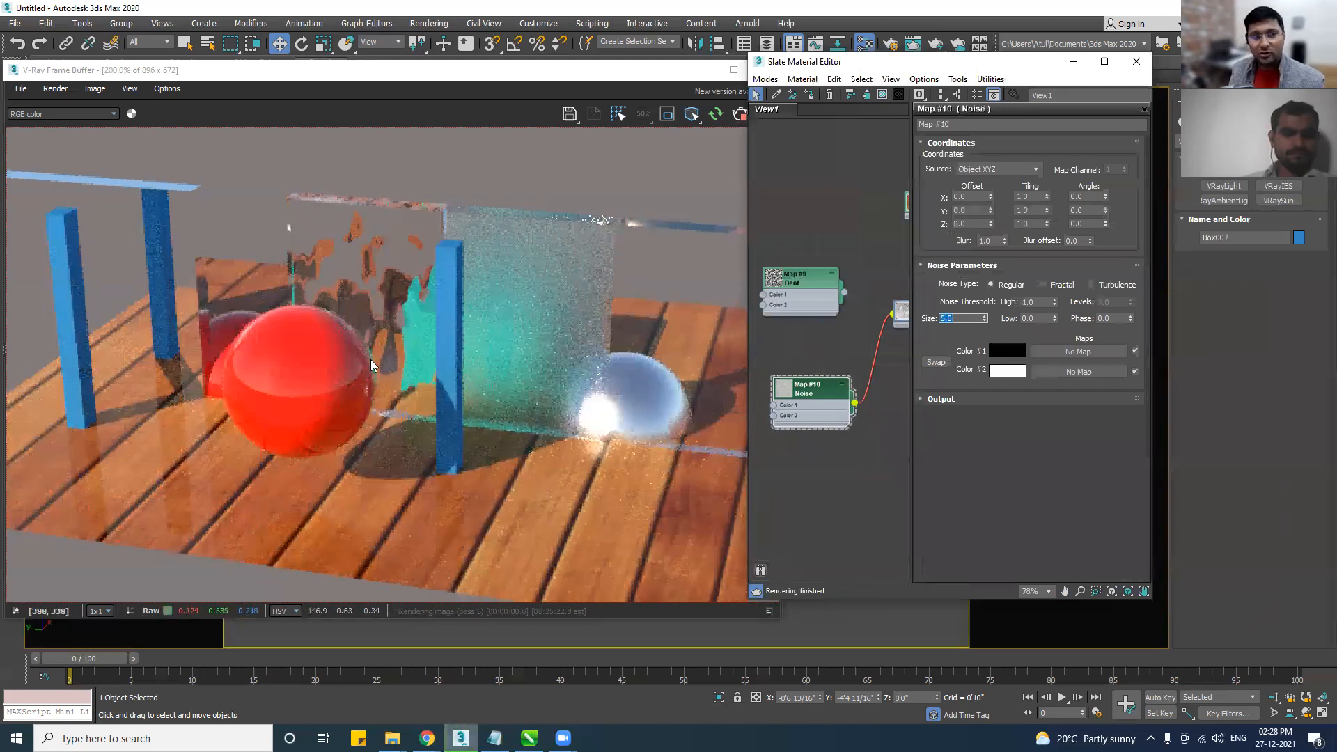
# Examine the noise-bumped glass panel in the render and hide the map's parameters in the material editor.
pyautogui.click(386, 311)
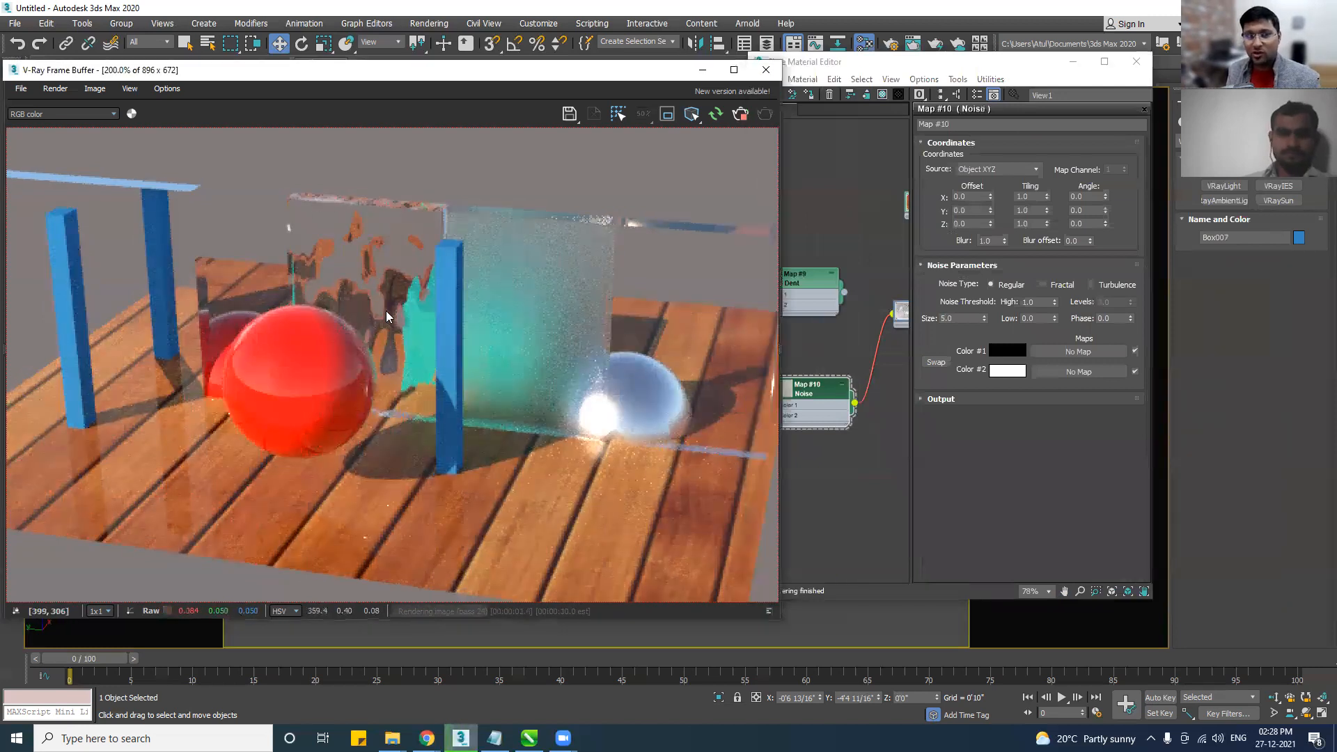
pyautogui.scroll(1, 393, 382)
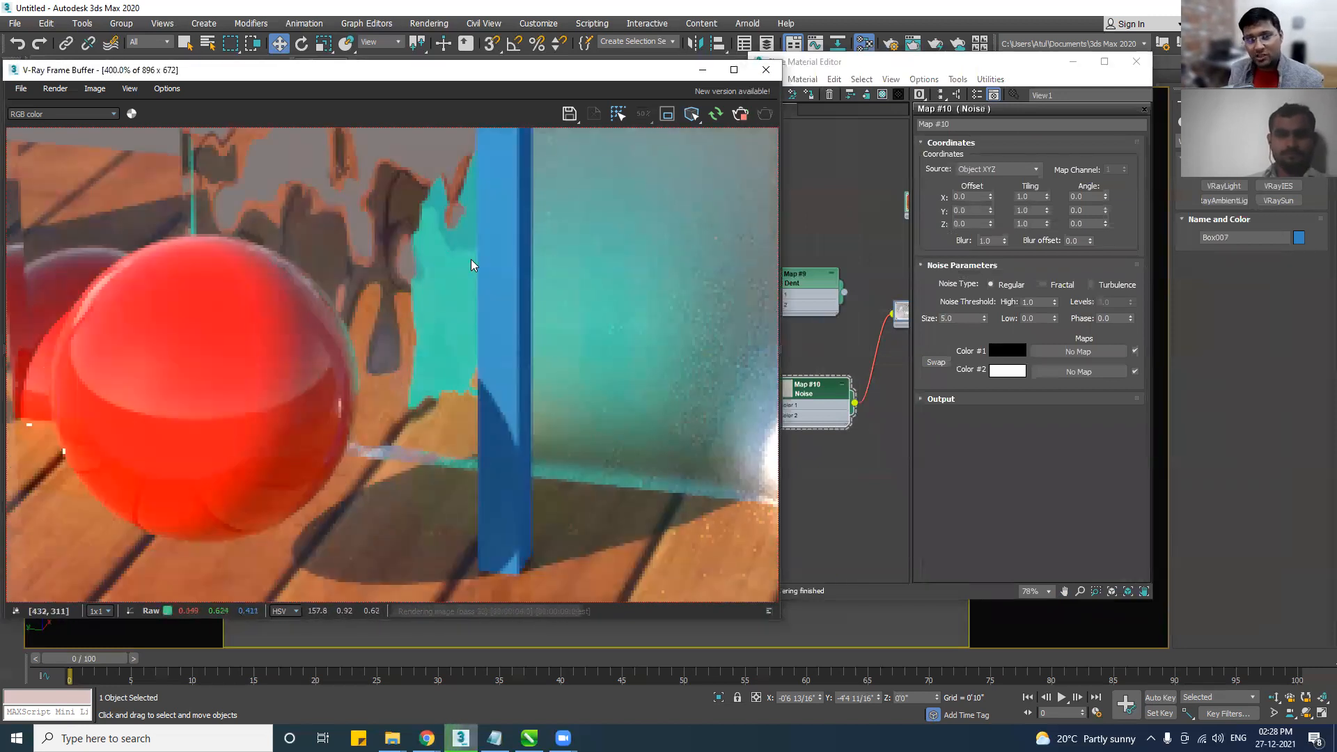
pyautogui.scroll(-1, 494, 382)
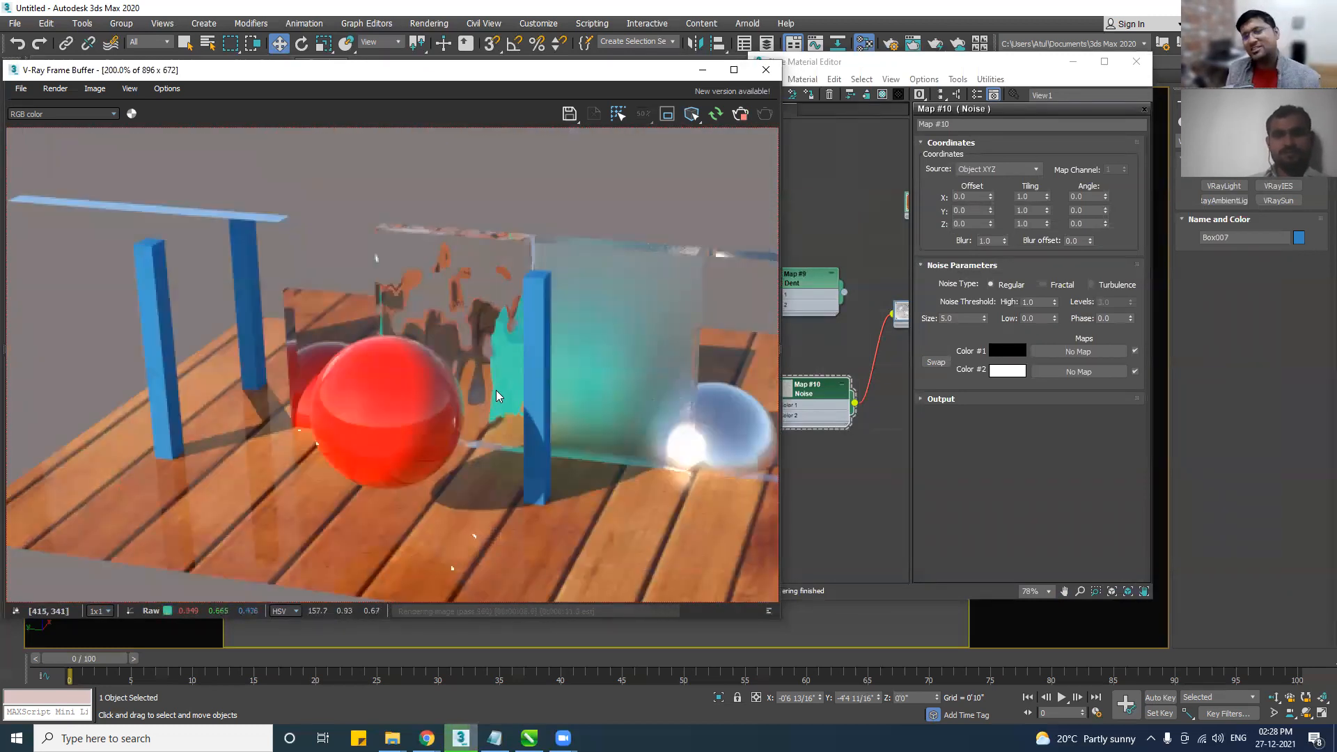
pyautogui.click(1144, 109)
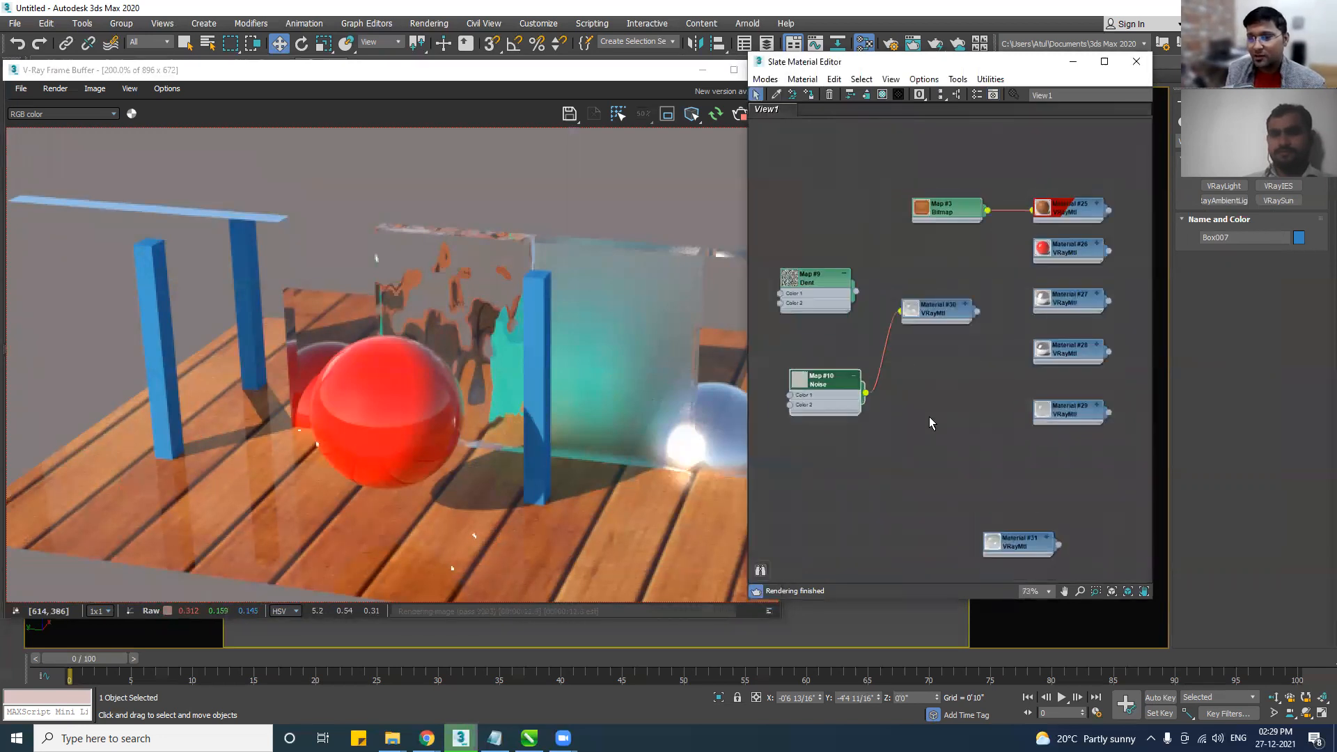
pyautogui.scroll(2, 929, 416)
pyautogui.moveTo(930, 409); pyautogui.dragTo(921, 451, button='middle')
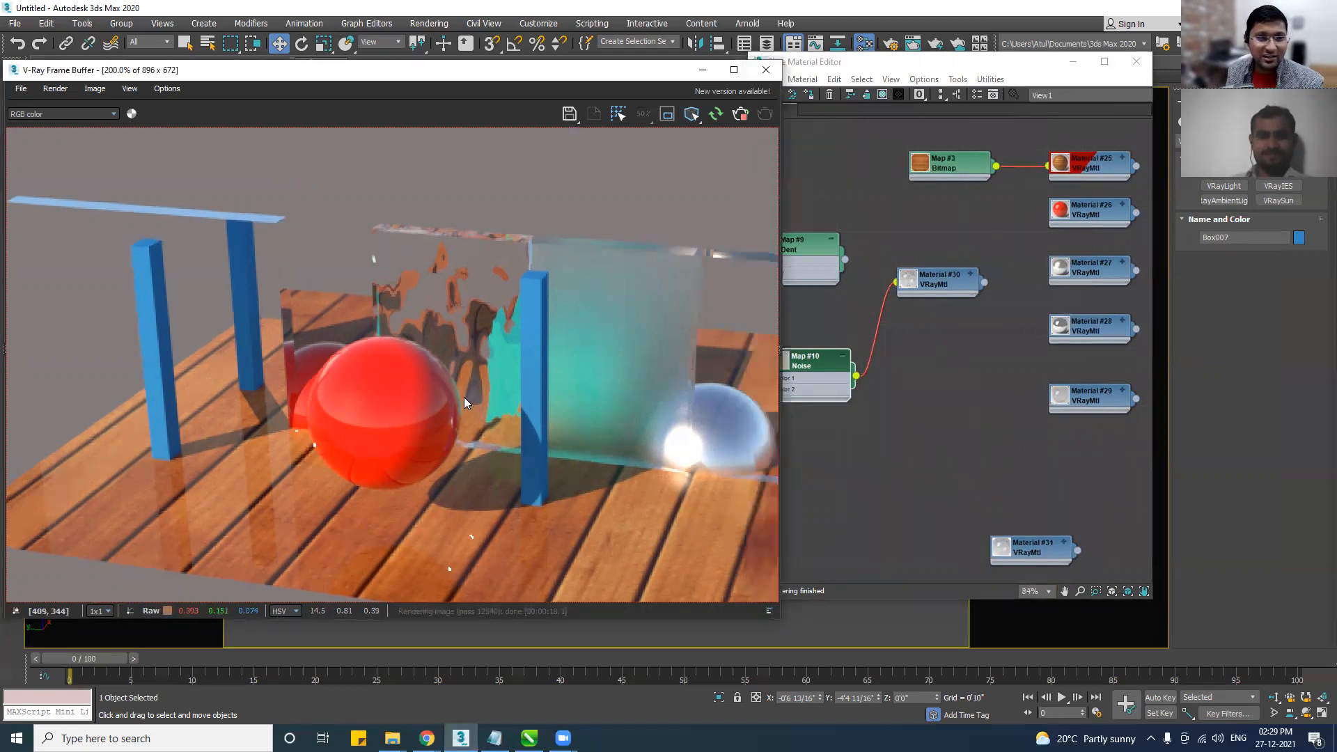
# Examine the noise-bumped and dented glass panels close up and from a distance in the V-Ray render.
pyautogui.click(486, 360)
pyautogui.scroll(-3, 464, 397)
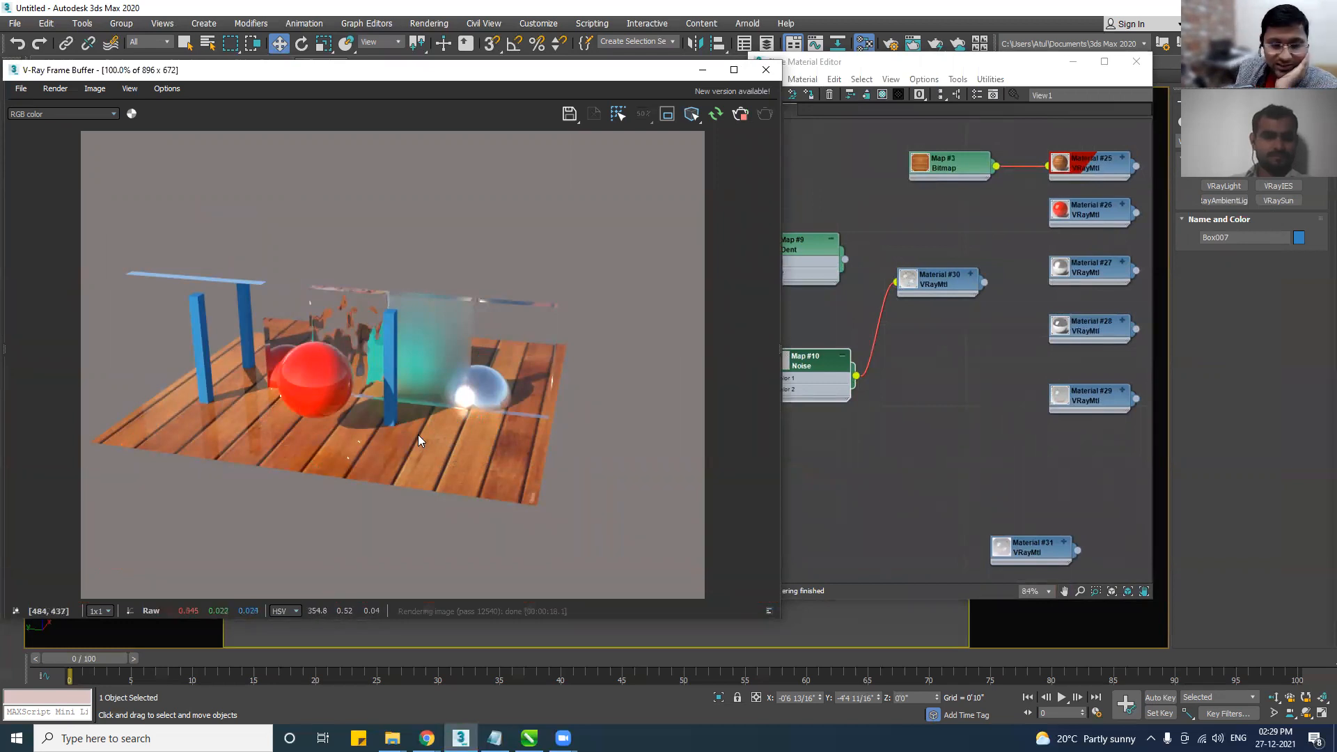
pyautogui.scroll(2, 390, 426)
pyautogui.moveTo(389, 405); pyautogui.dragTo(440, 433, button='middle')
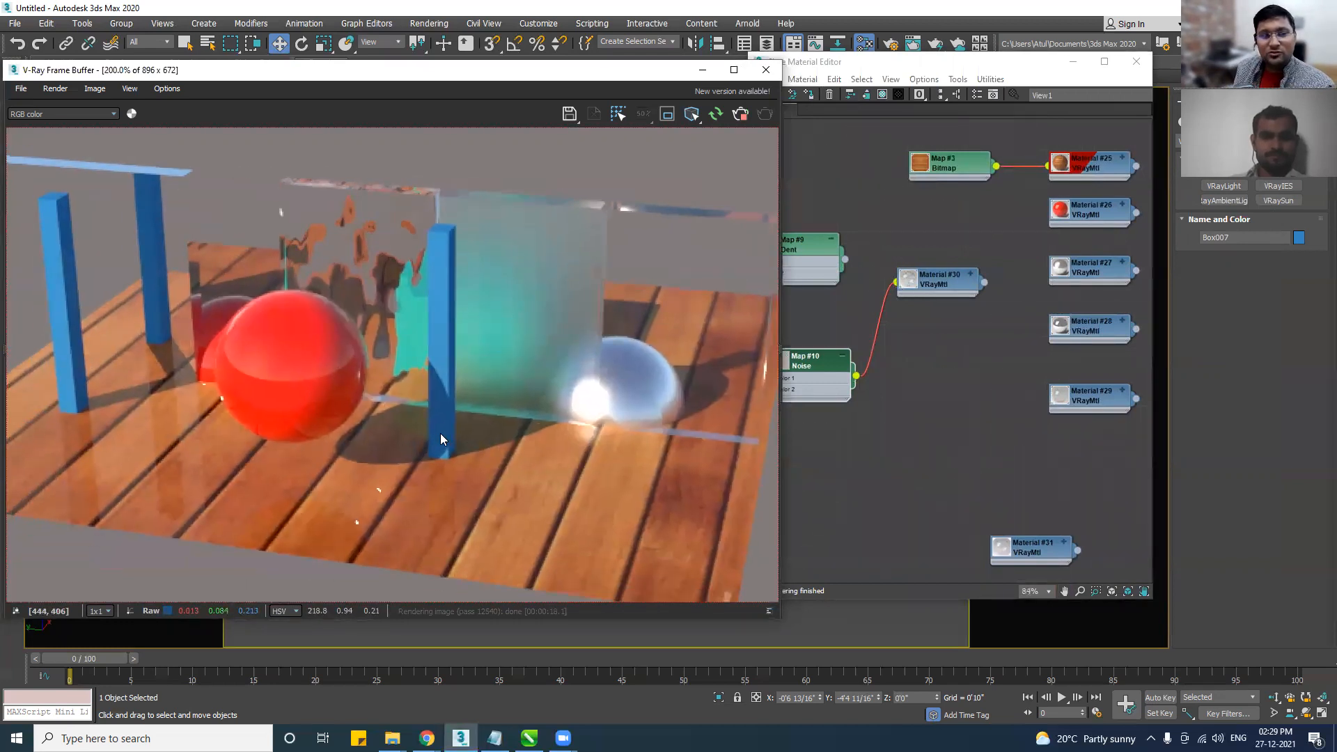
pyautogui.scroll(-2, 440, 435)
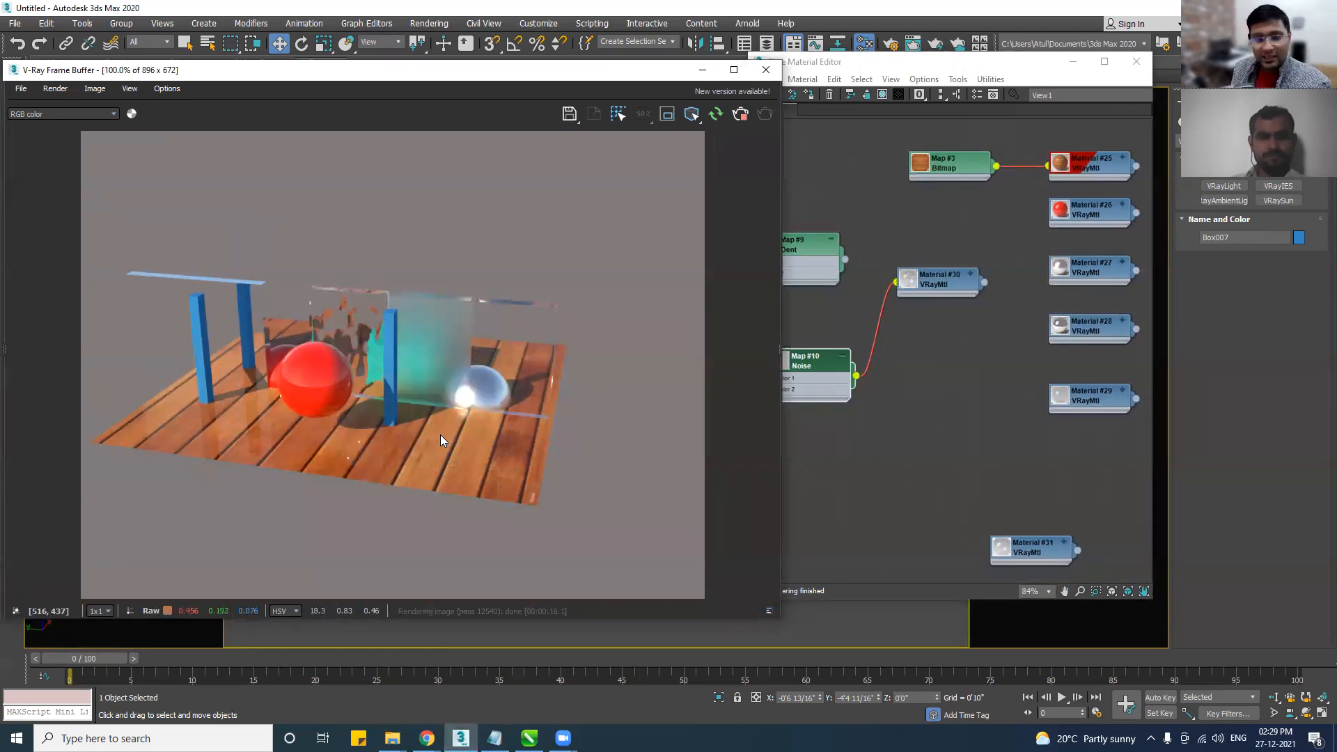
pyautogui.scroll(2, 486, 516)
pyautogui.scroll(1, 494, 514)
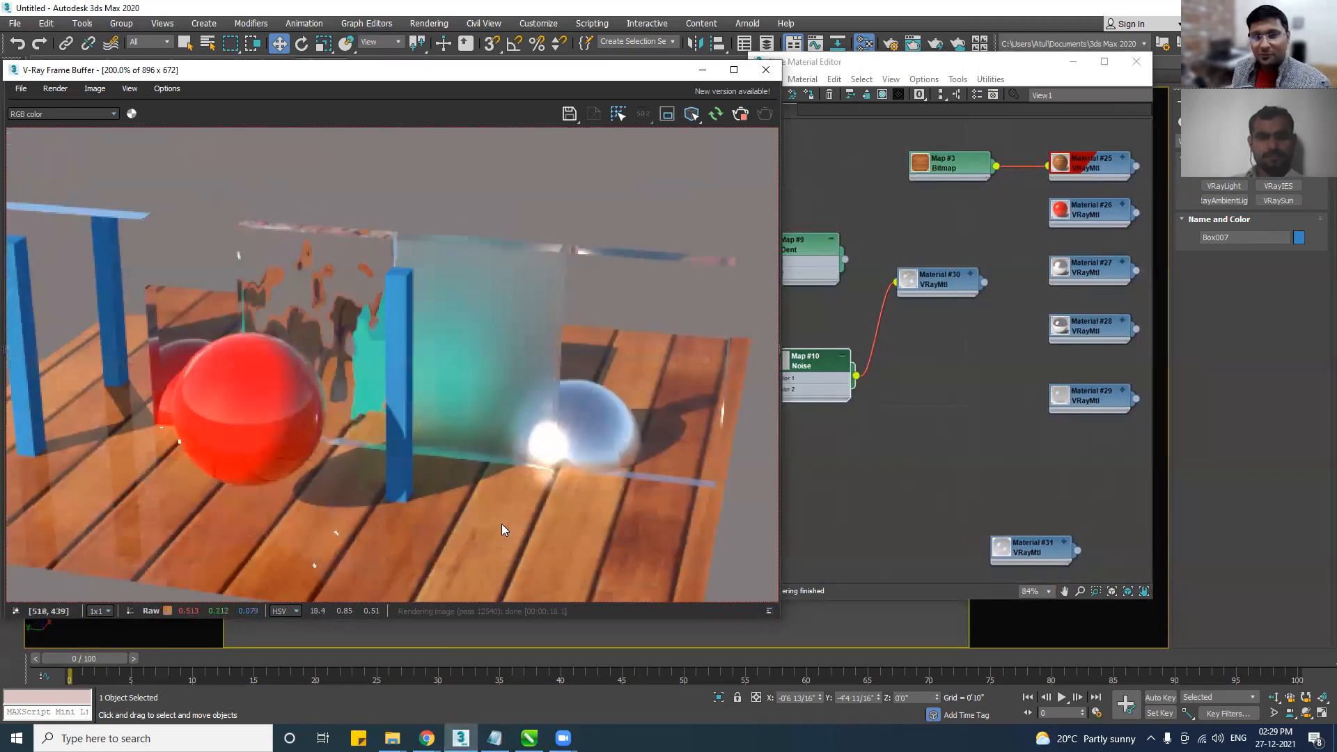
pyautogui.moveTo(503, 516); pyautogui.dragTo(505, 509, button='middle')
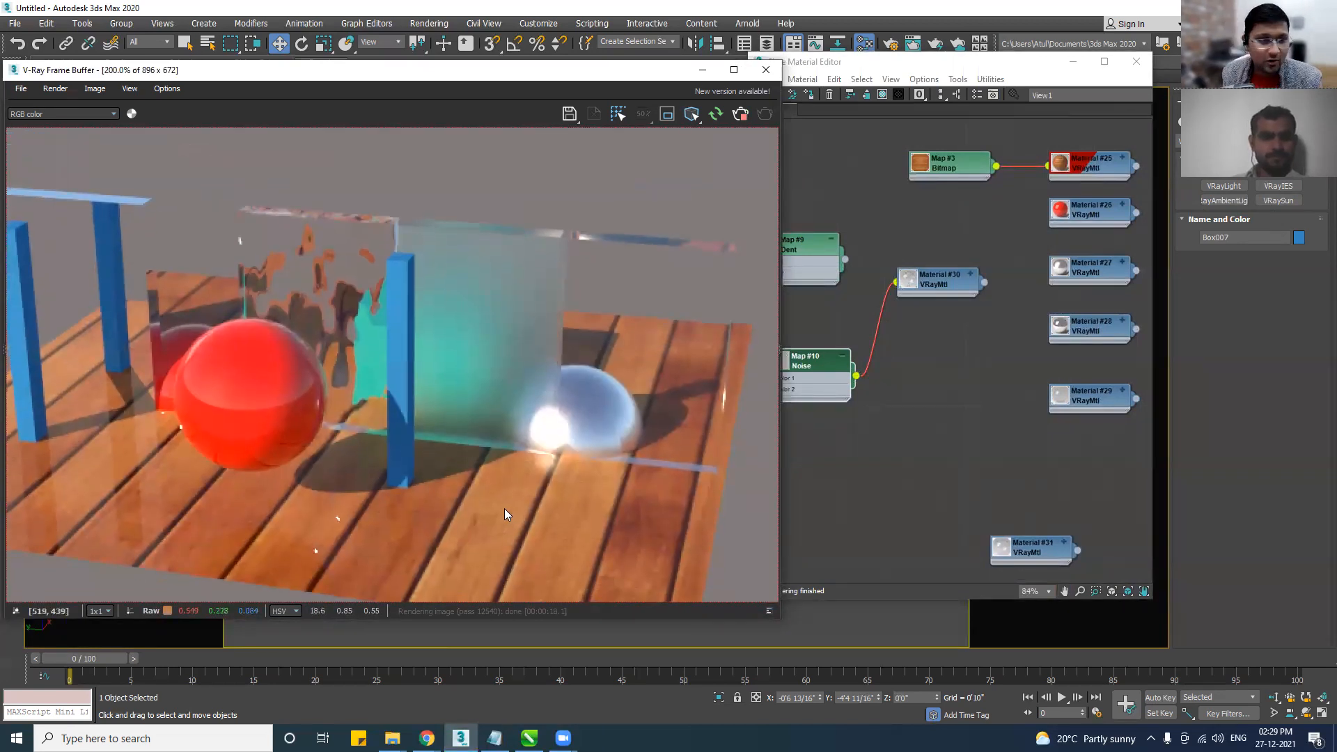
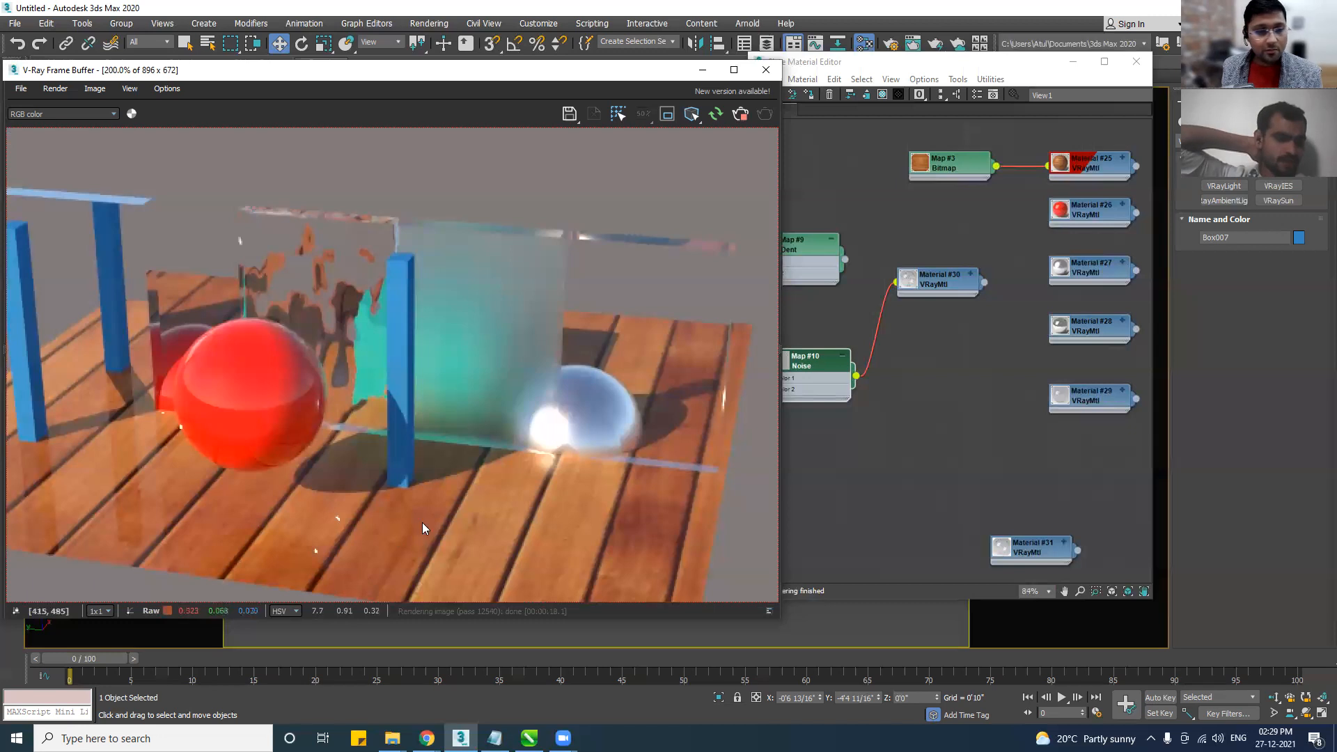
# Switch to File Explorer and locate the extracted leomoon-dot-com_ies-lights-pack (3) folder in Downloads.
pyautogui.moveTo(391, 736)
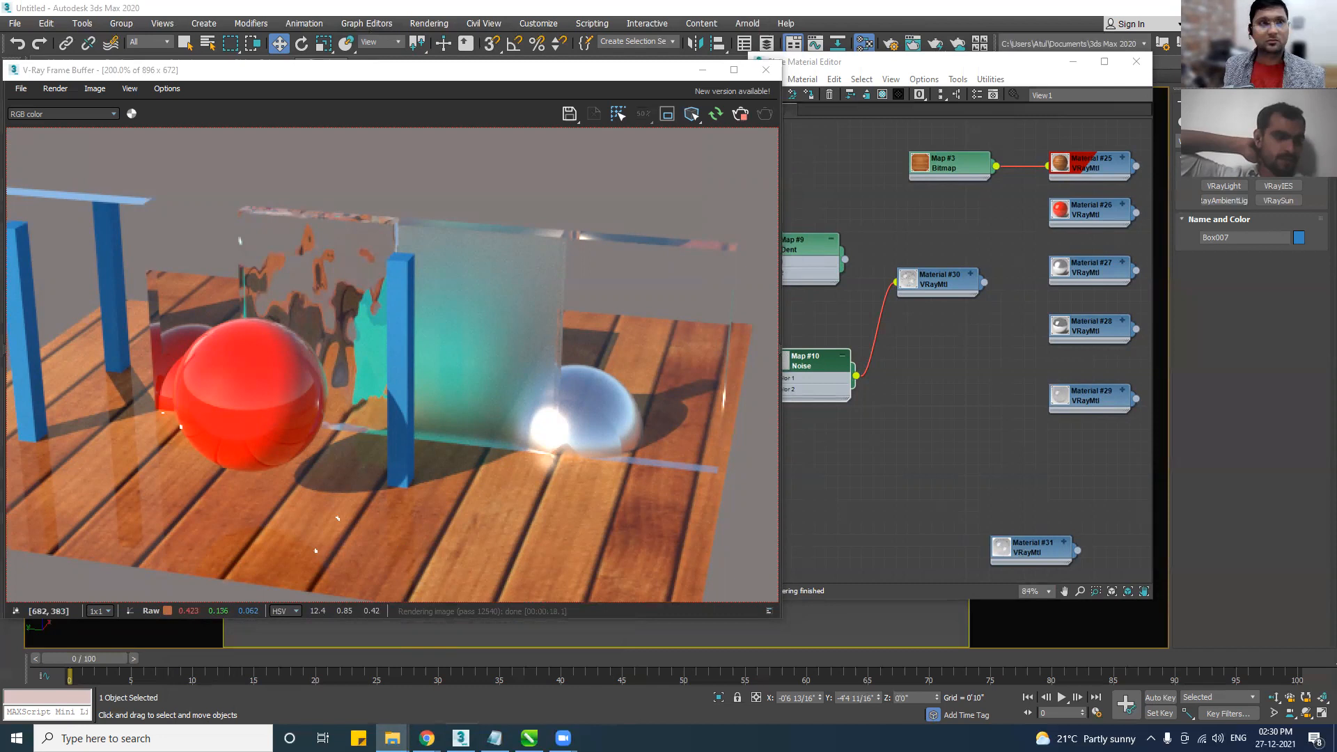
pyautogui.click(392, 738)
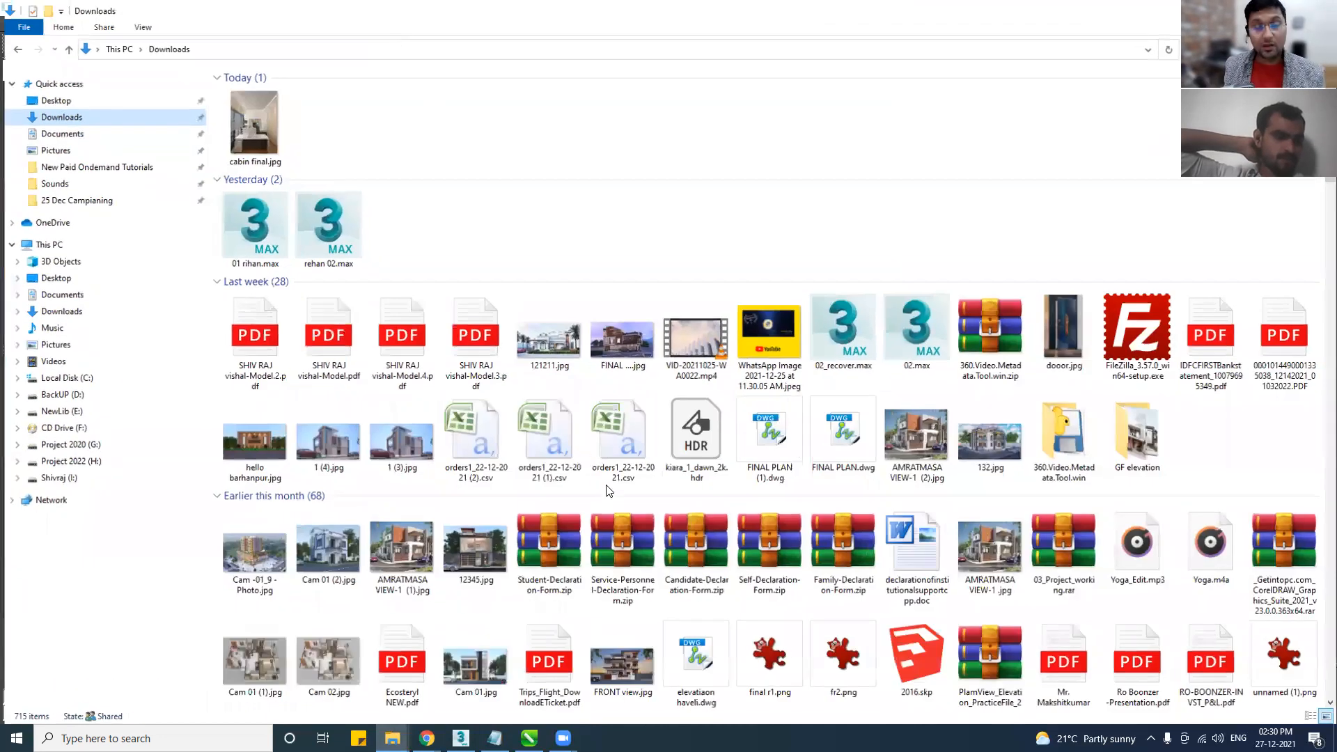
pyautogui.click(641, 360)
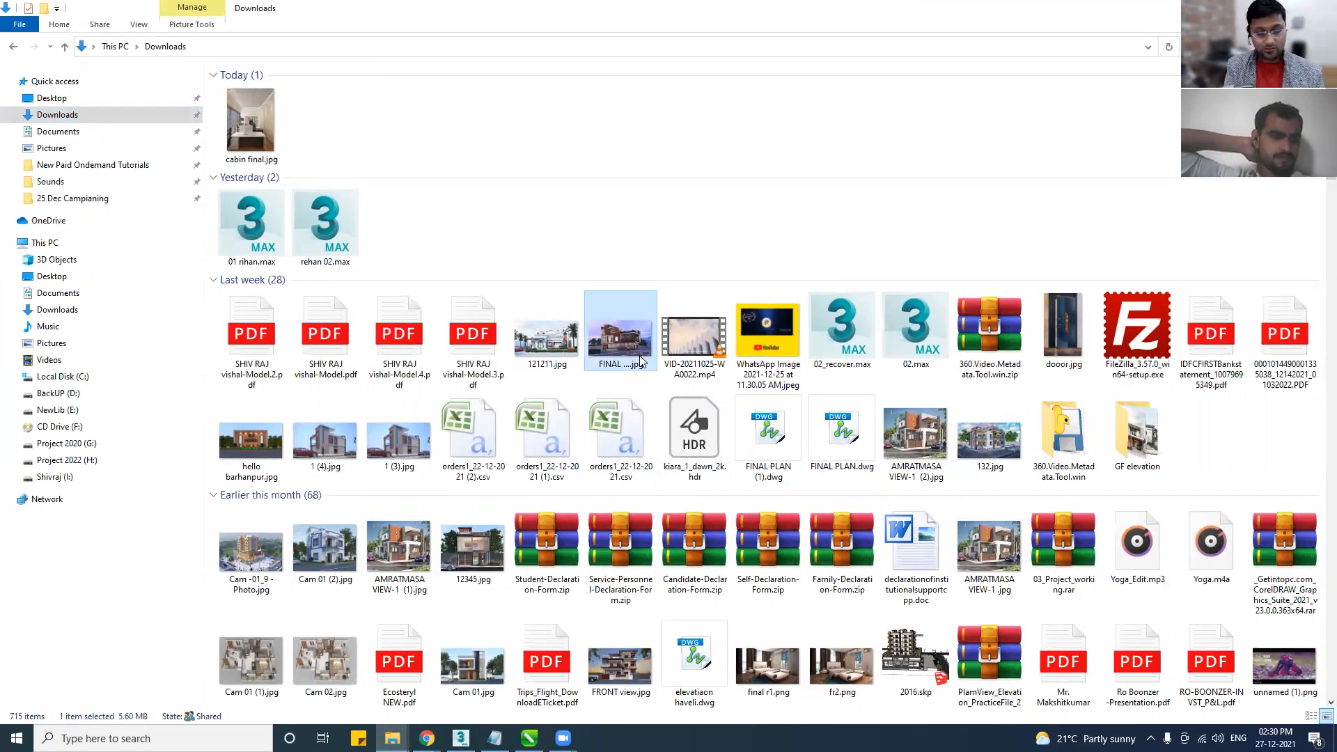
pyautogui.press('l')
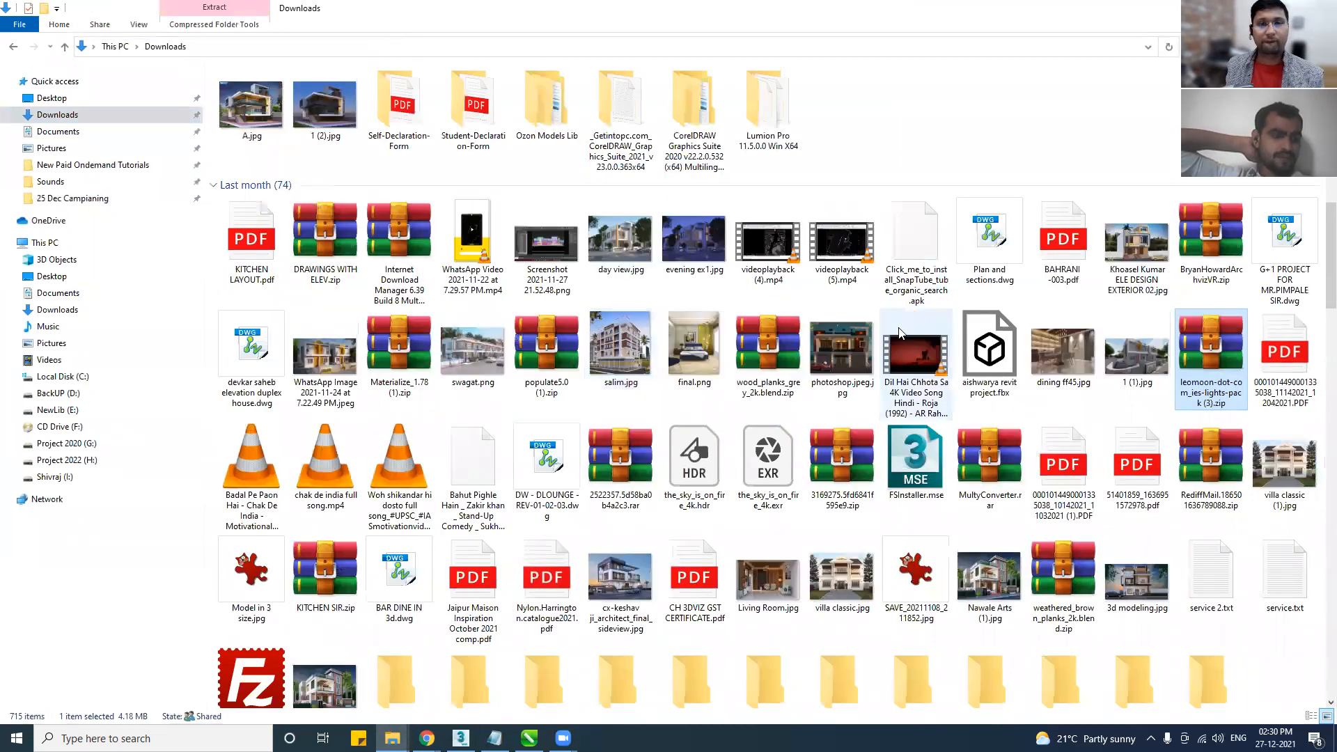
pyautogui.click(415, 111)
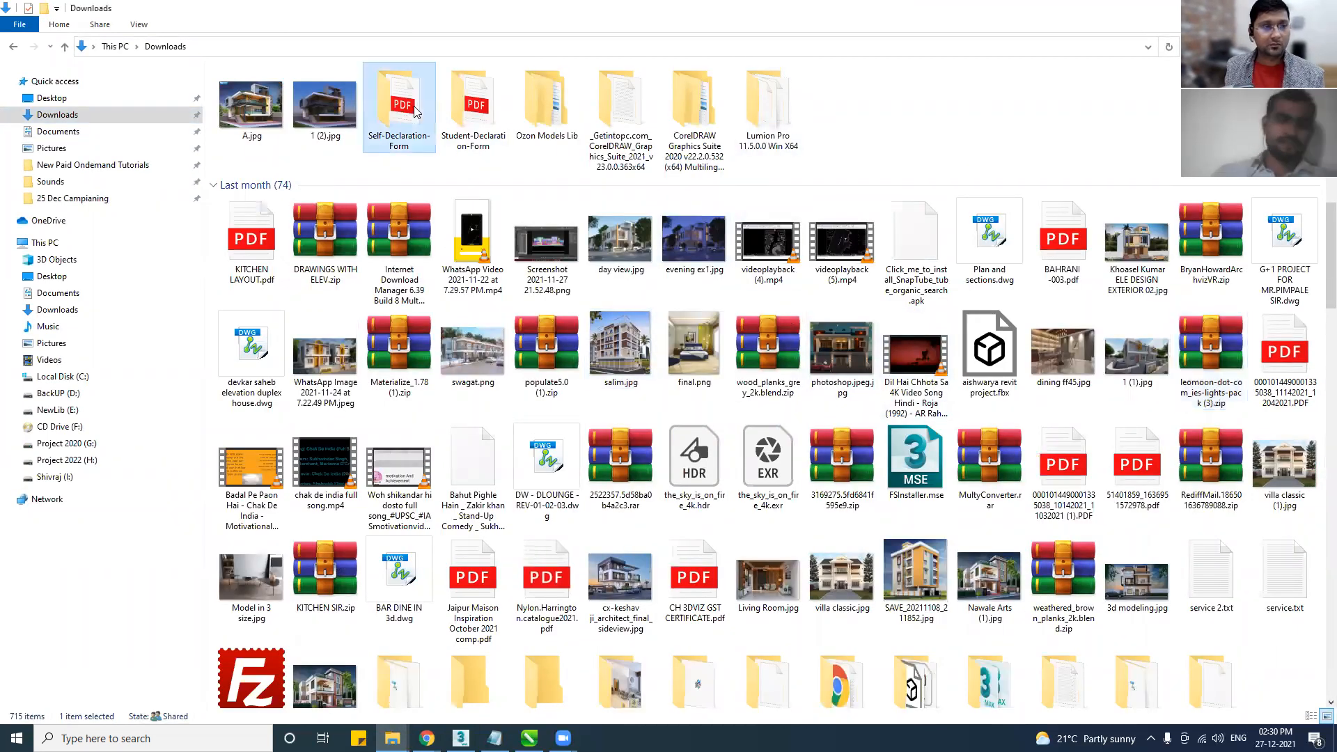
pyautogui.press('l')
pyautogui.press('l')
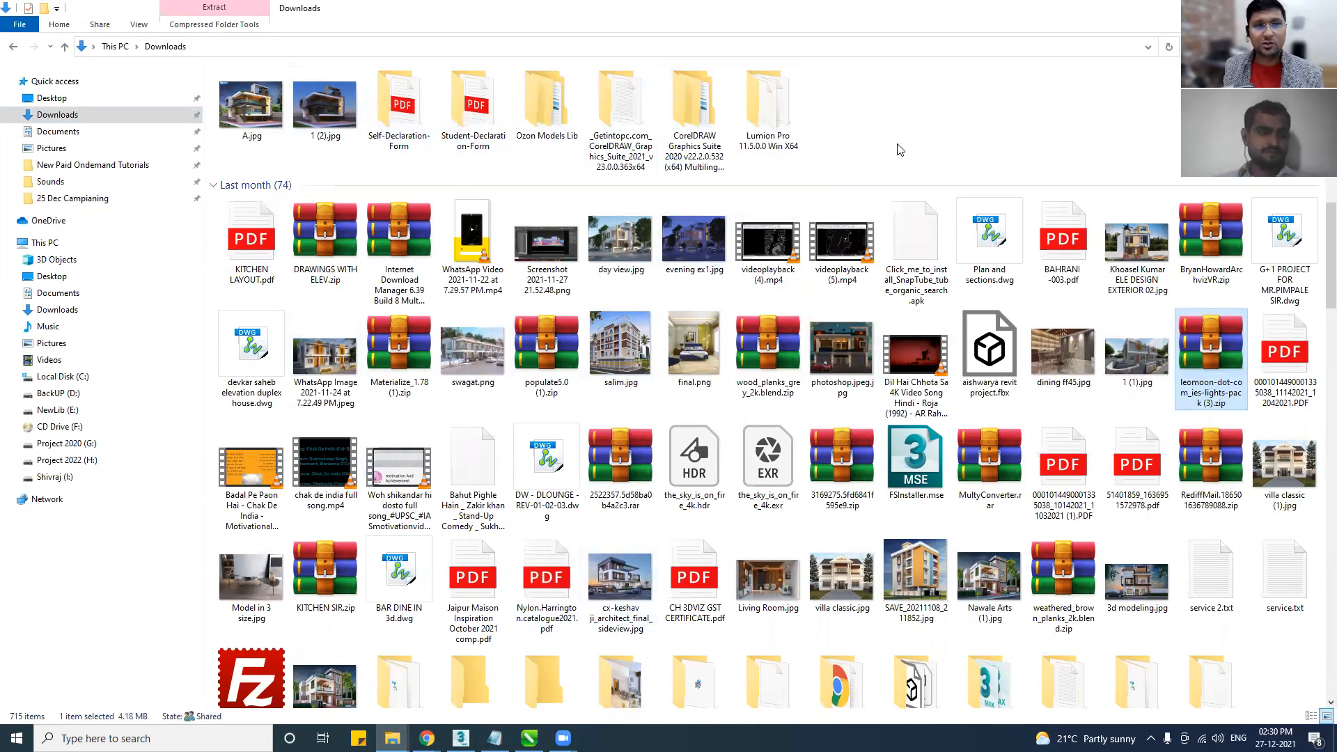
pyautogui.click(823, 154)
pyautogui.click(402, 118)
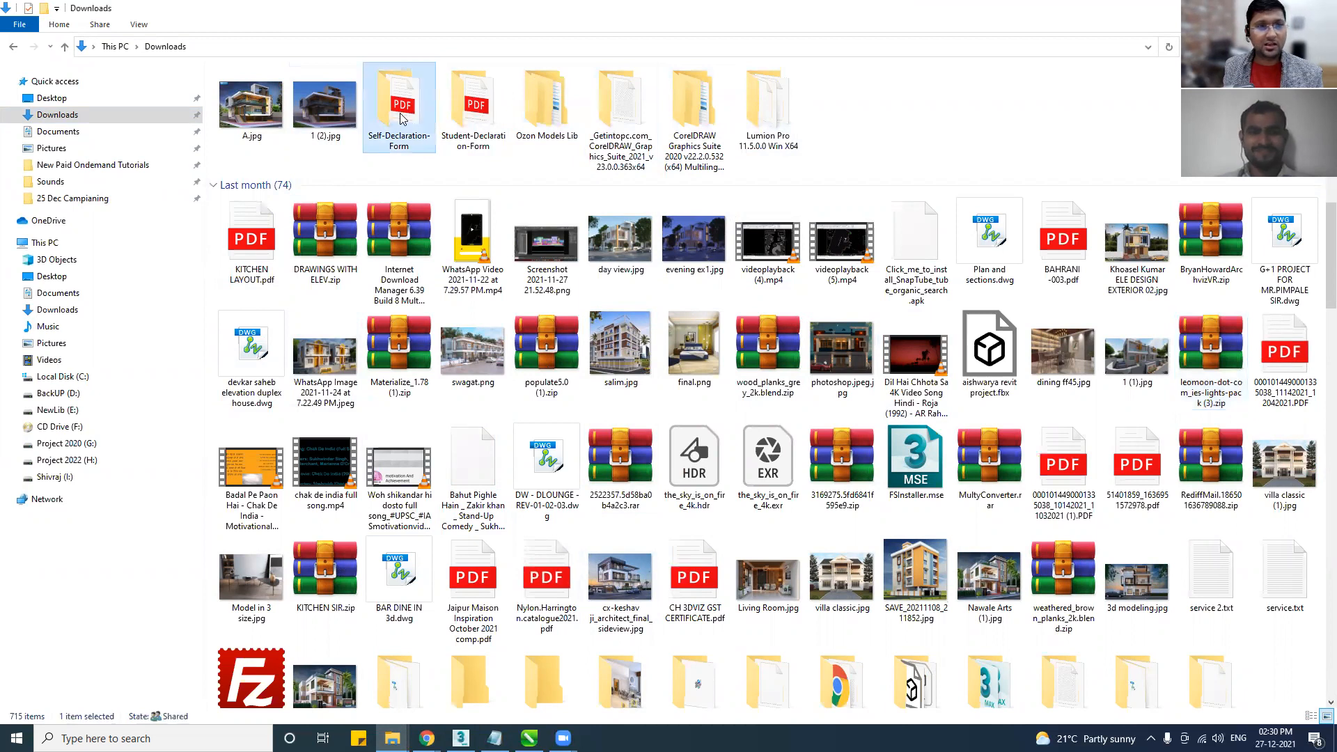
pyautogui.press('l')
pyautogui.press('l')
pyautogui.press('l')
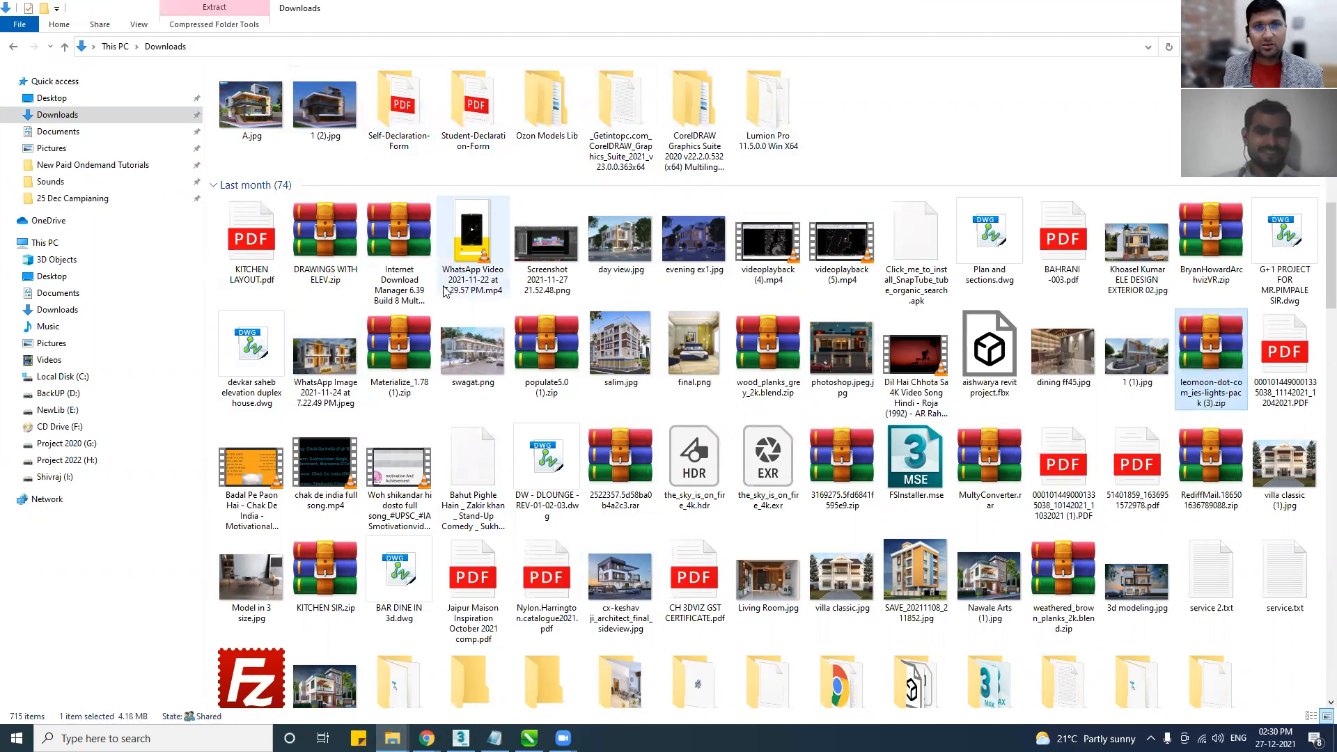
pyautogui.press('l')
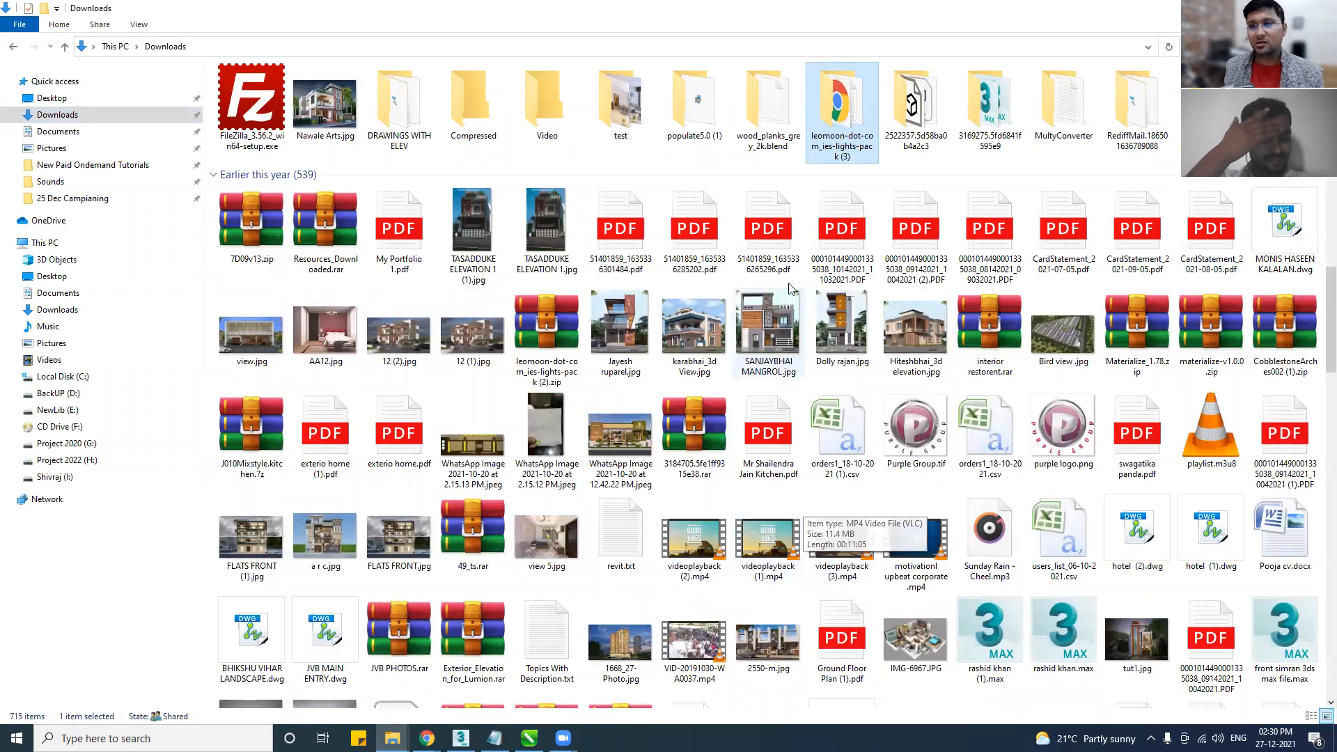
# Open the leomoon-dot-com_ies-lights-pack (3) folder and its ies-lights-pack subfolder.
pyautogui.doubleClick(820, 110)
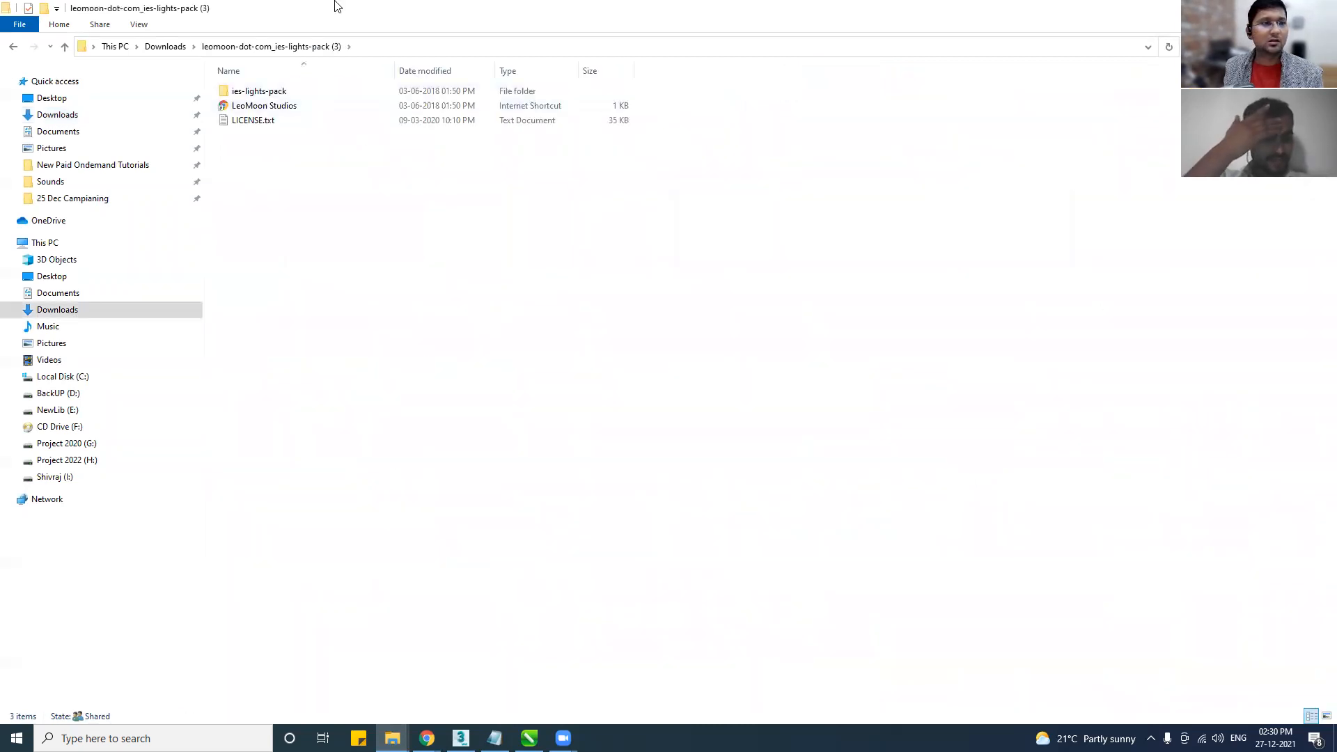
pyautogui.doubleClick(259, 93)
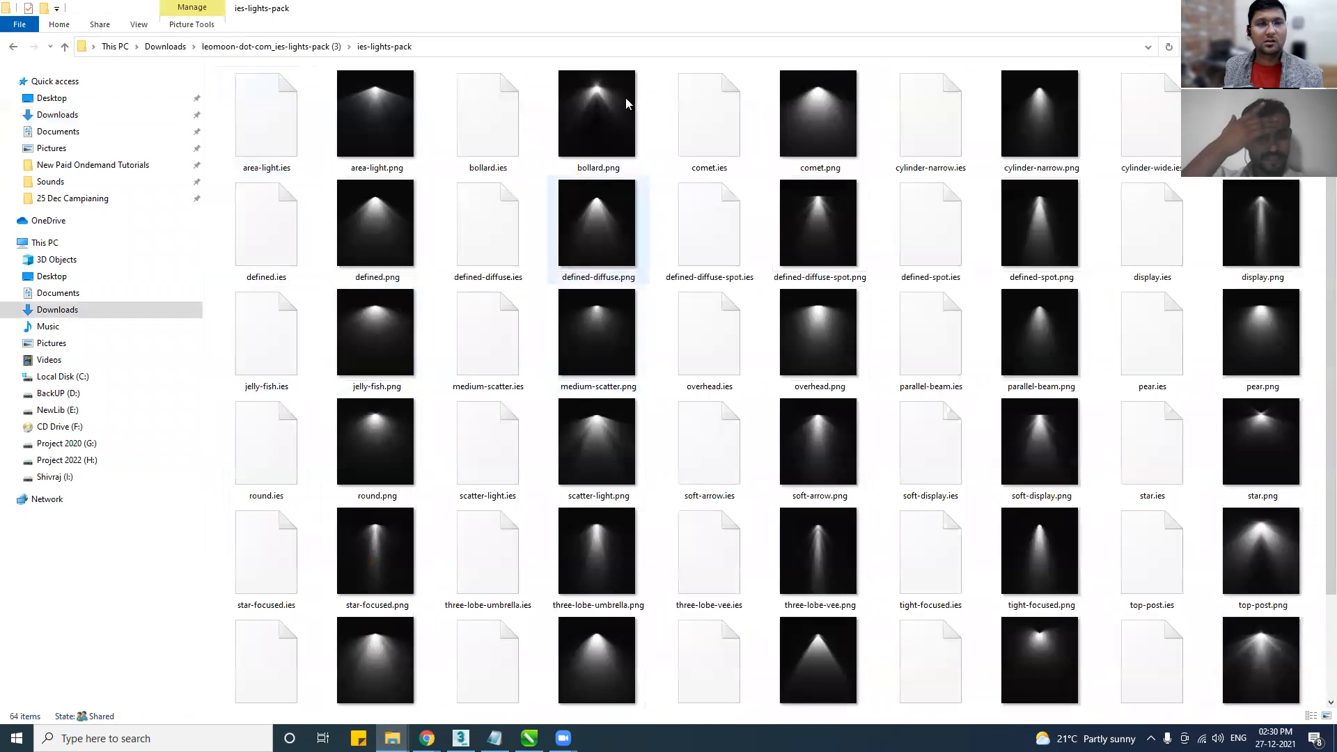
pyautogui.doubleClick(487, 10)
pyautogui.moveTo(485, 36); pyautogui.dragTo(592, 1)
# Switch to Chrome and search Google for "ies lights".
pyautogui.click(460, 738)
pyautogui.click(427, 738)
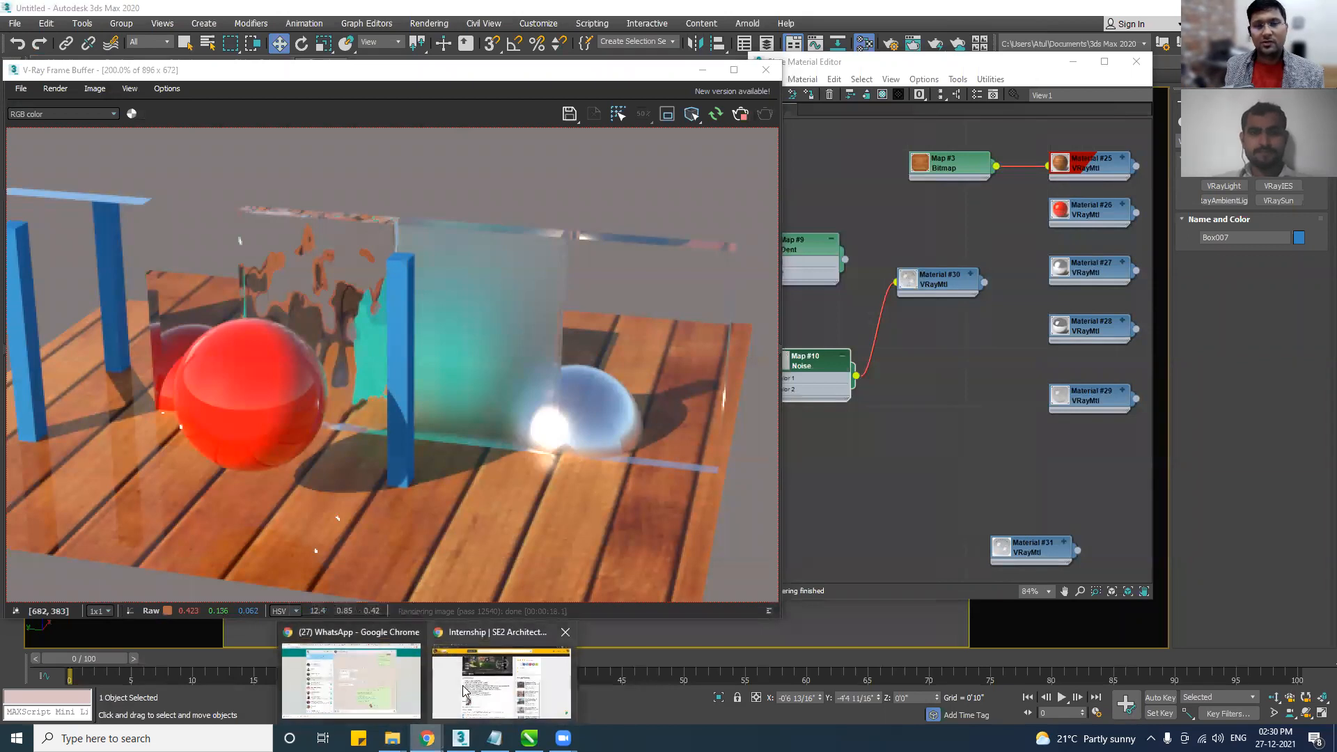
pyautogui.click(379, 689)
pyautogui.click(1097, 19)
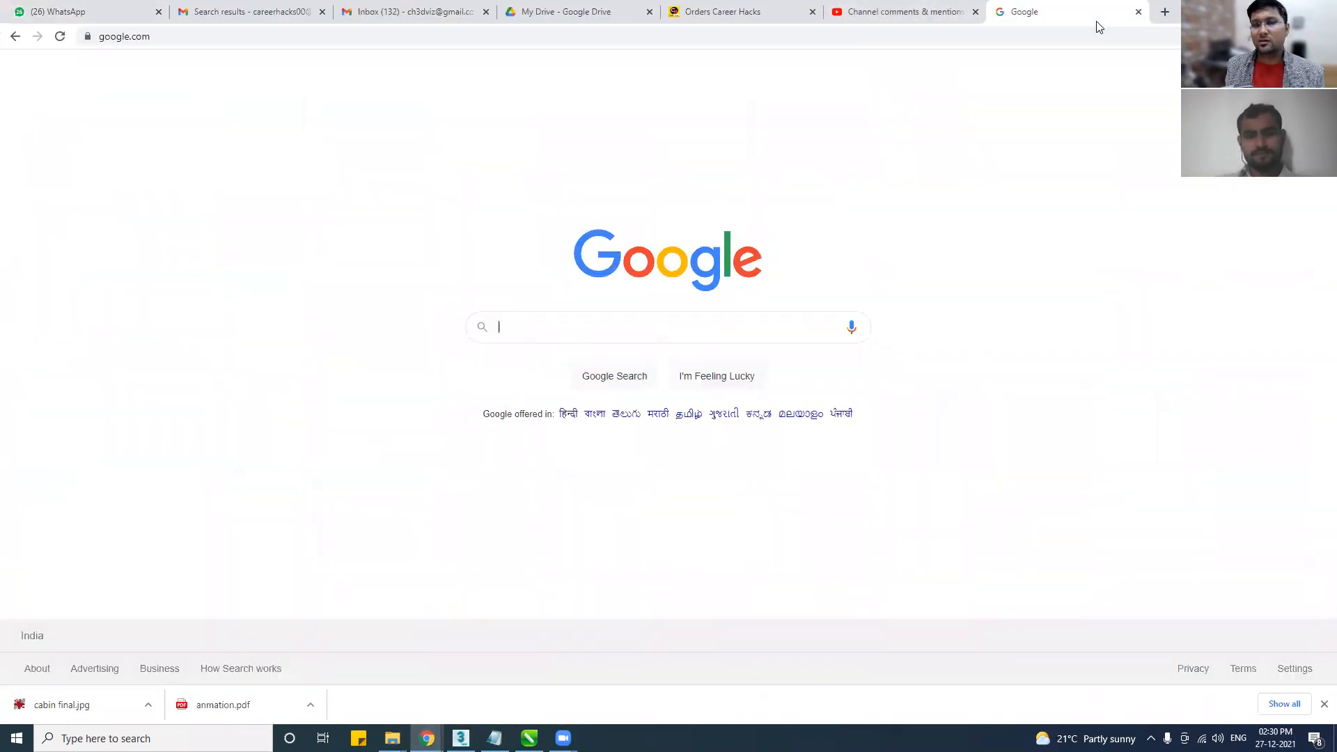
pyautogui.click(552, 326)
pyautogui.write('ies')
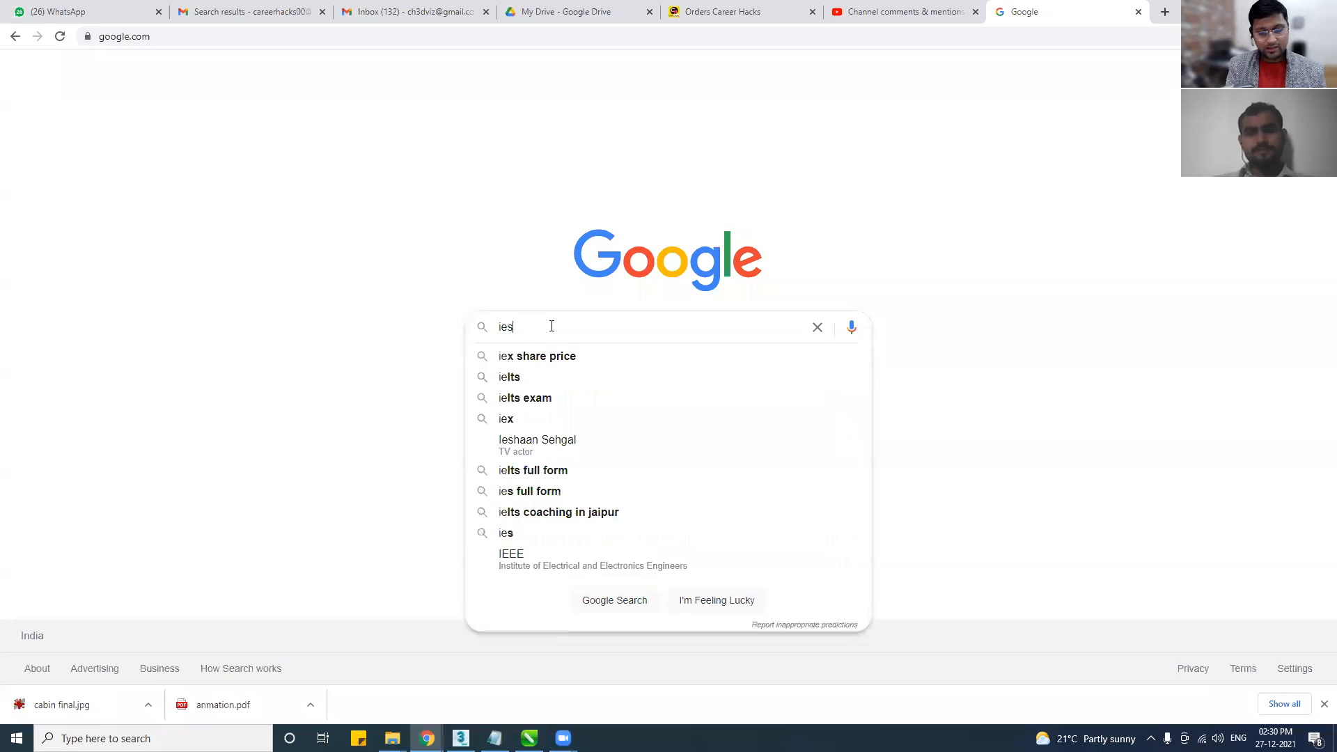
pyautogui.write(' lights')
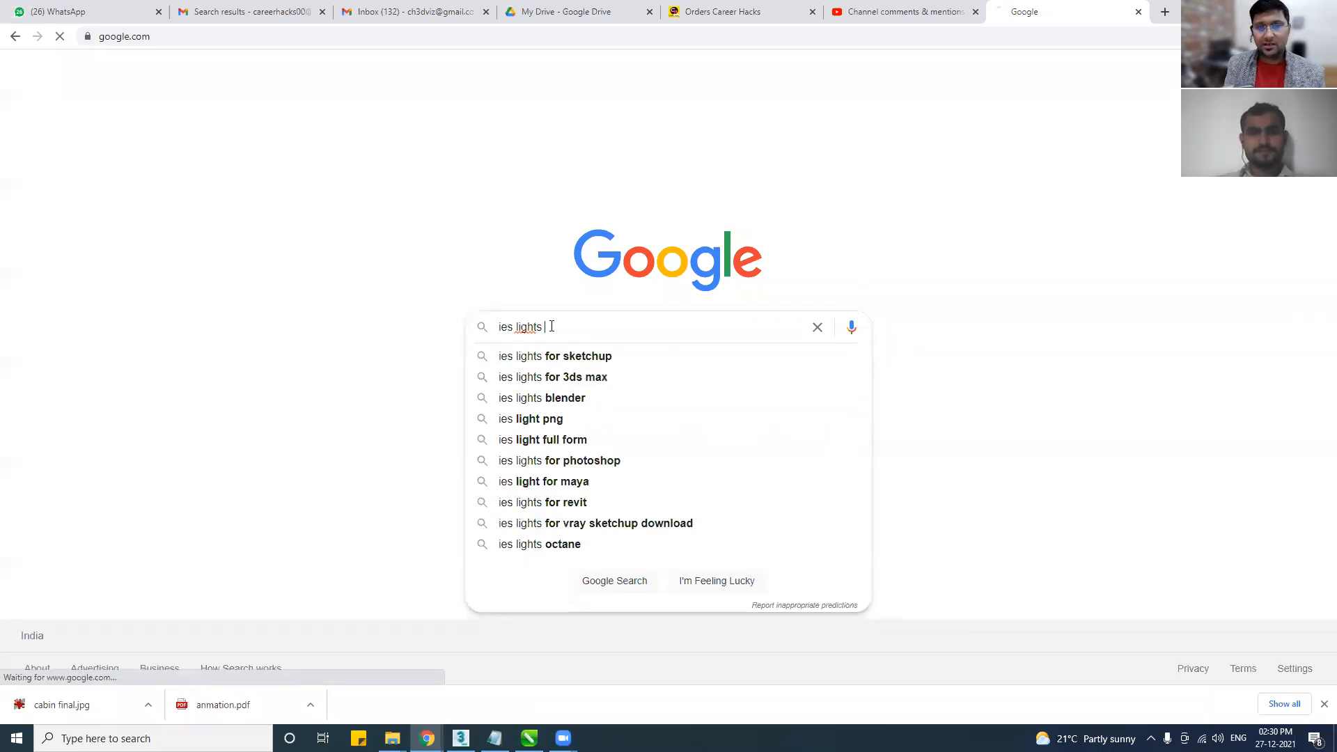
pyautogui.press('Return')
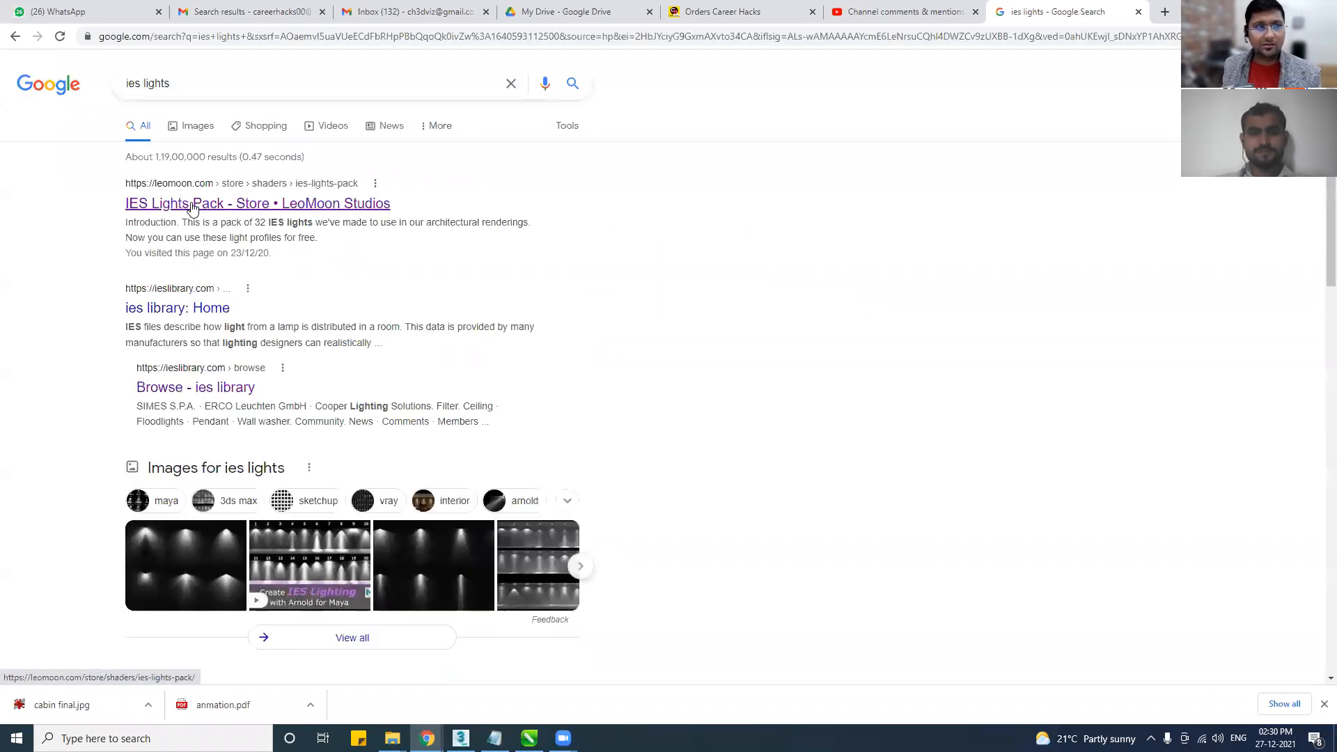
# Open the LeoMoon Studios IES Lights Pack page and review it down to the free download option.
pyautogui.click(190, 204)
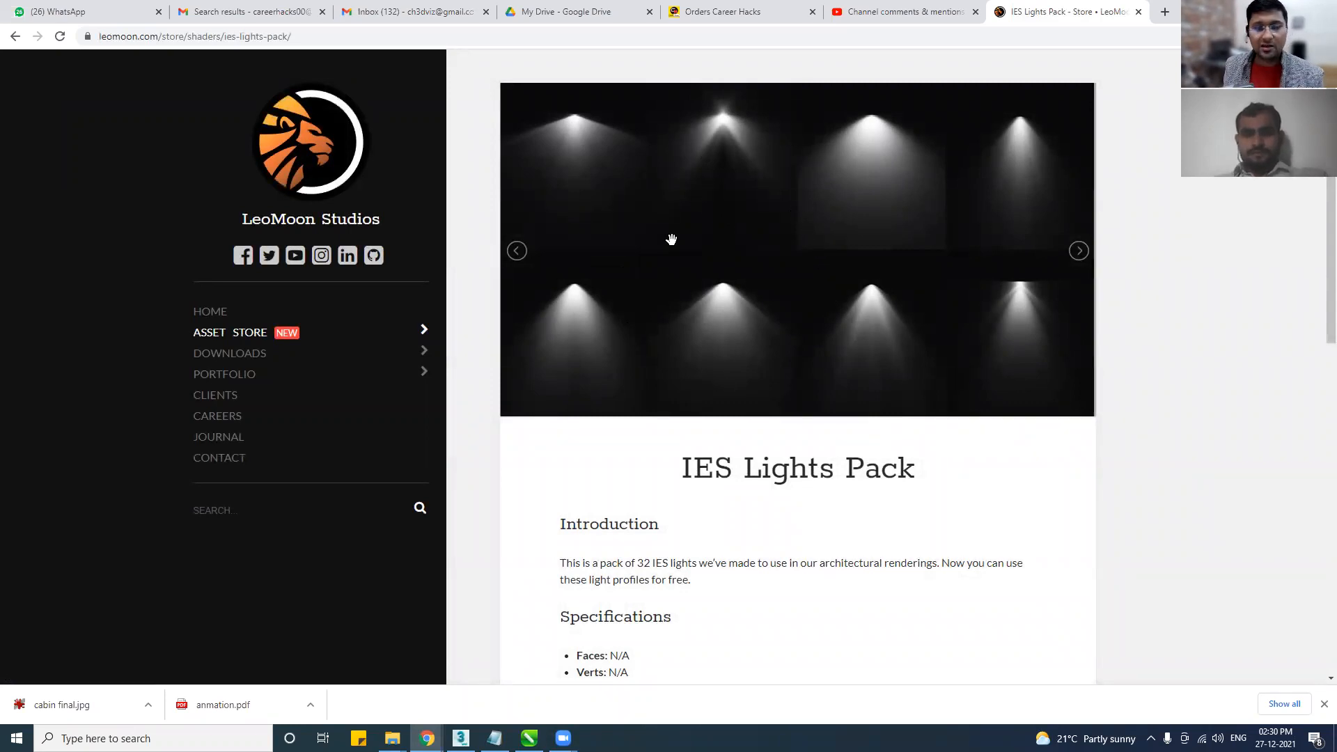
pyautogui.scroll(-5, 740, 453)
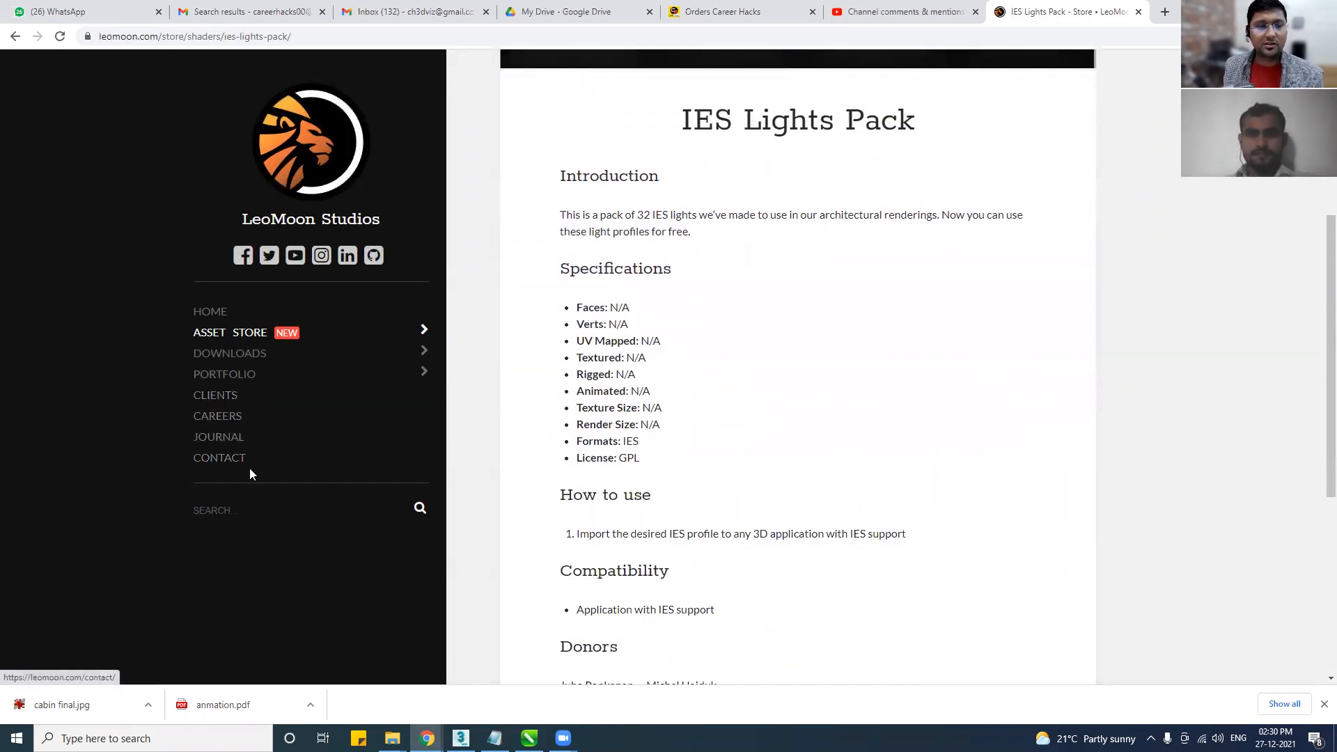
pyautogui.scroll(5, 236, 342)
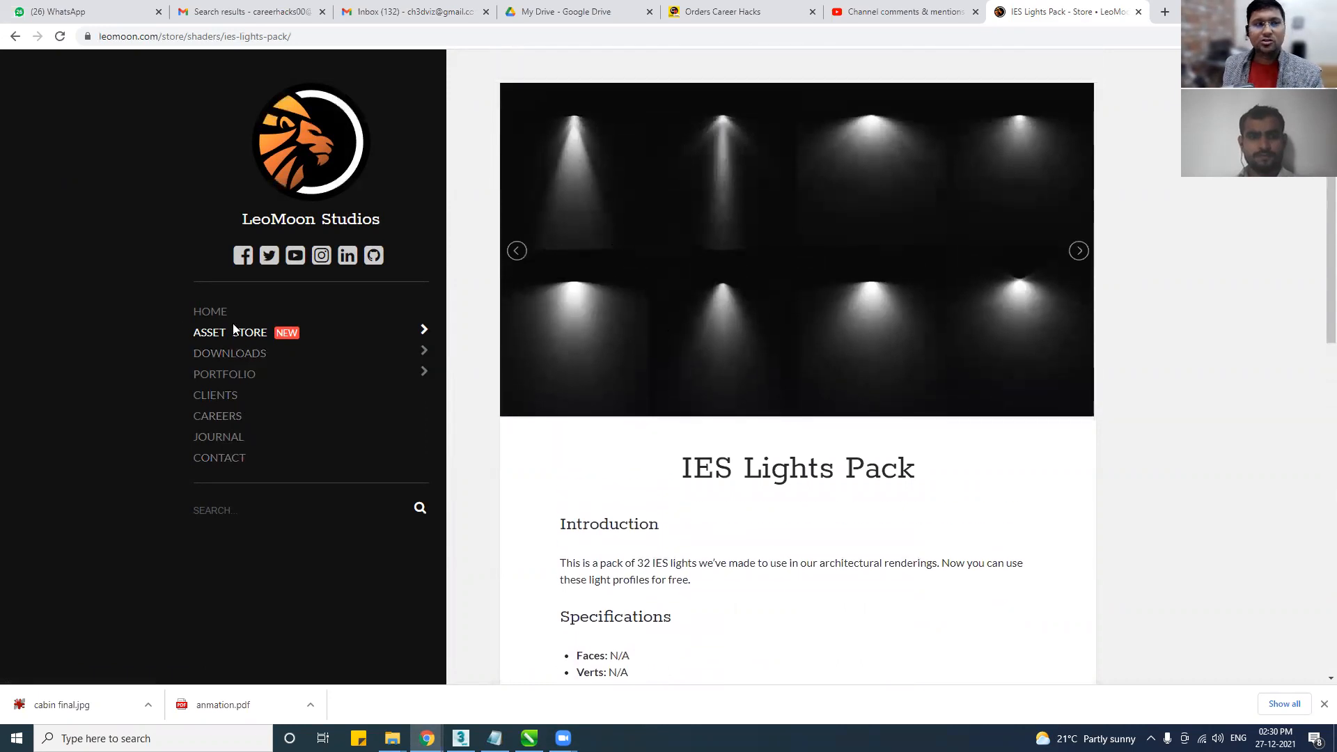
pyautogui.click(218, 353)
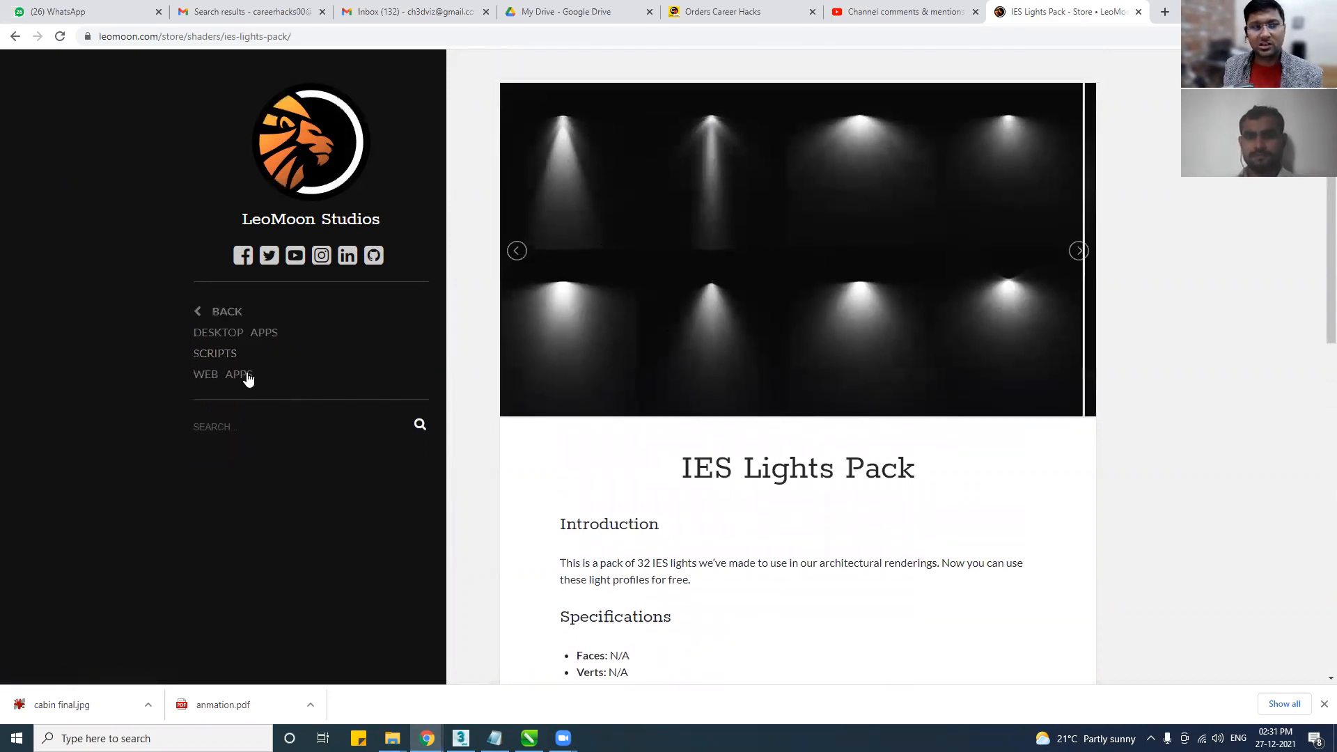
pyautogui.scroll(-10, 878, 471)
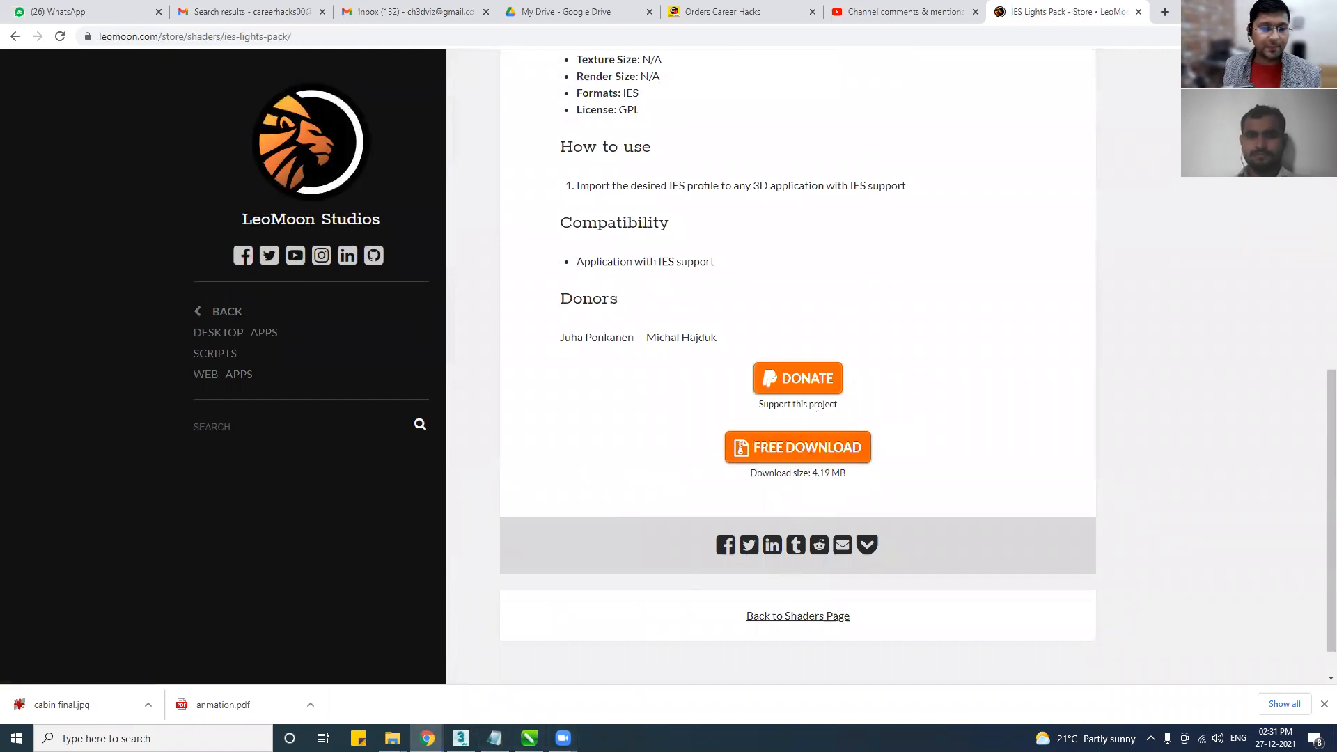
# Return to the ies-lights-pack folder in File Explorer and view the light previews from area-light.png through display.png in IrfanView.
pyautogui.moveTo(393, 737)
pyautogui.click(394, 703)
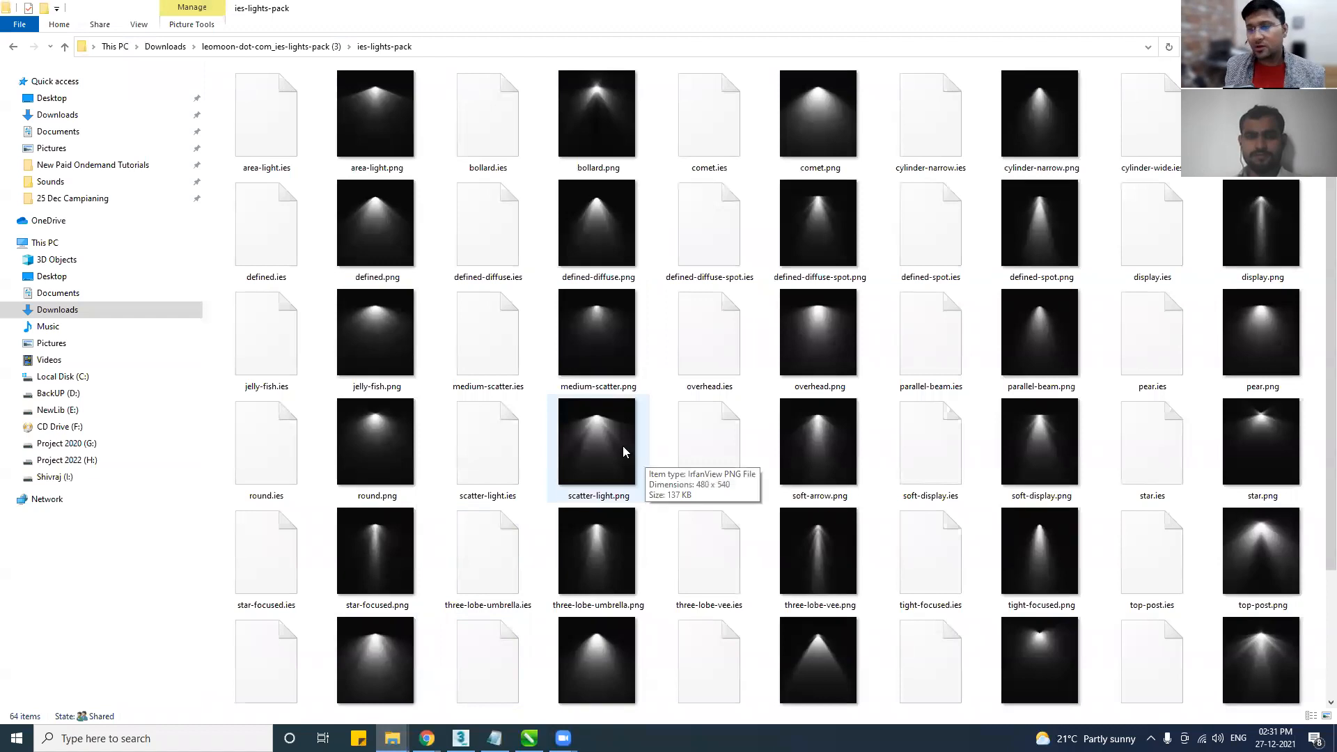
pyautogui.doubleClick(399, 170)
pyautogui.press('Right')
pyautogui.press('Right')
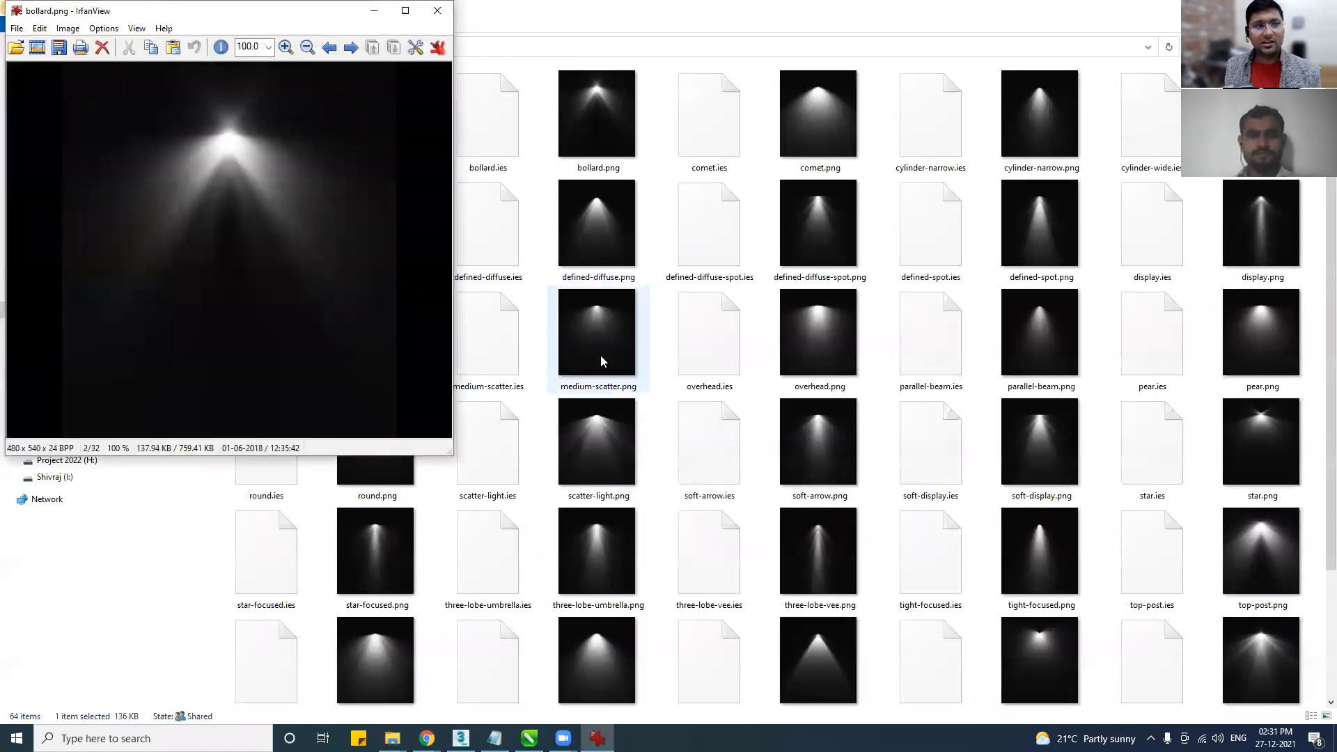
pyautogui.press('Right')
pyautogui.press('Right')
pyautogui.press('Right')
pyautogui.press('Right')
pyautogui.press('Right')
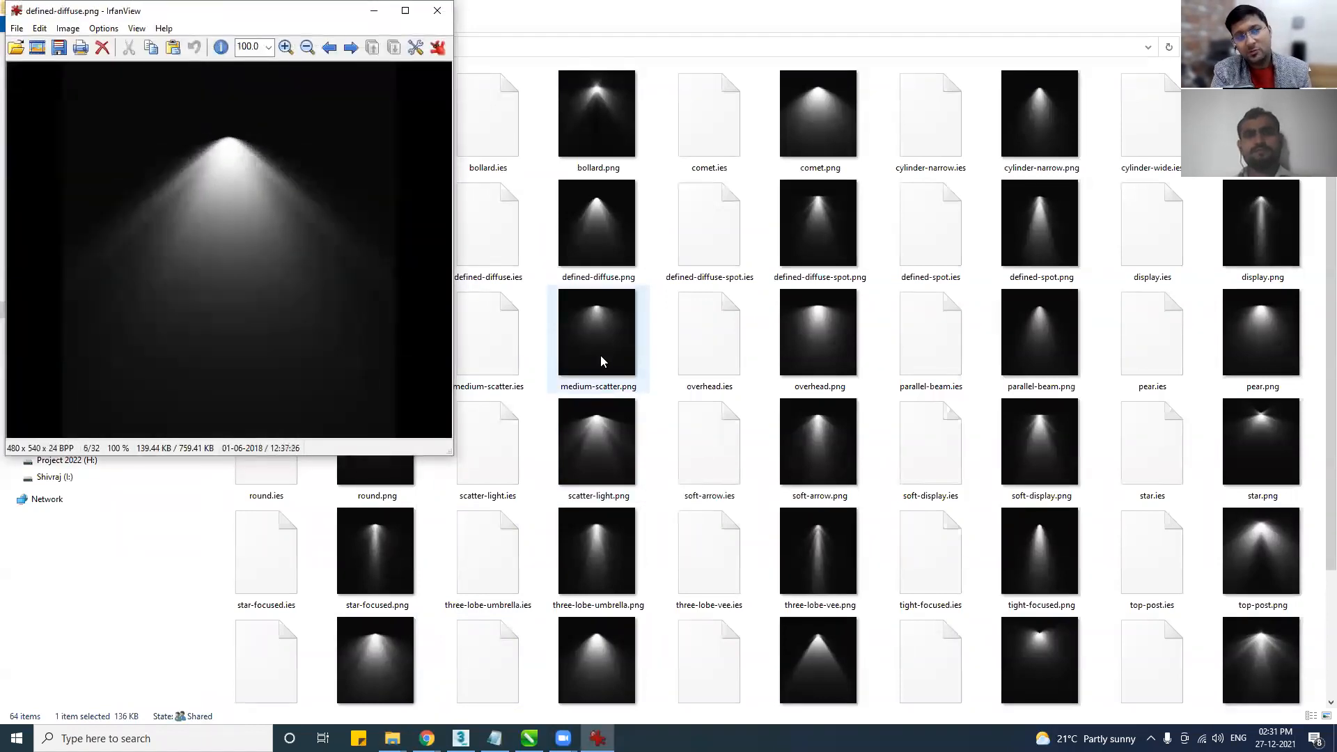
pyautogui.press('Right')
pyautogui.press('Right')
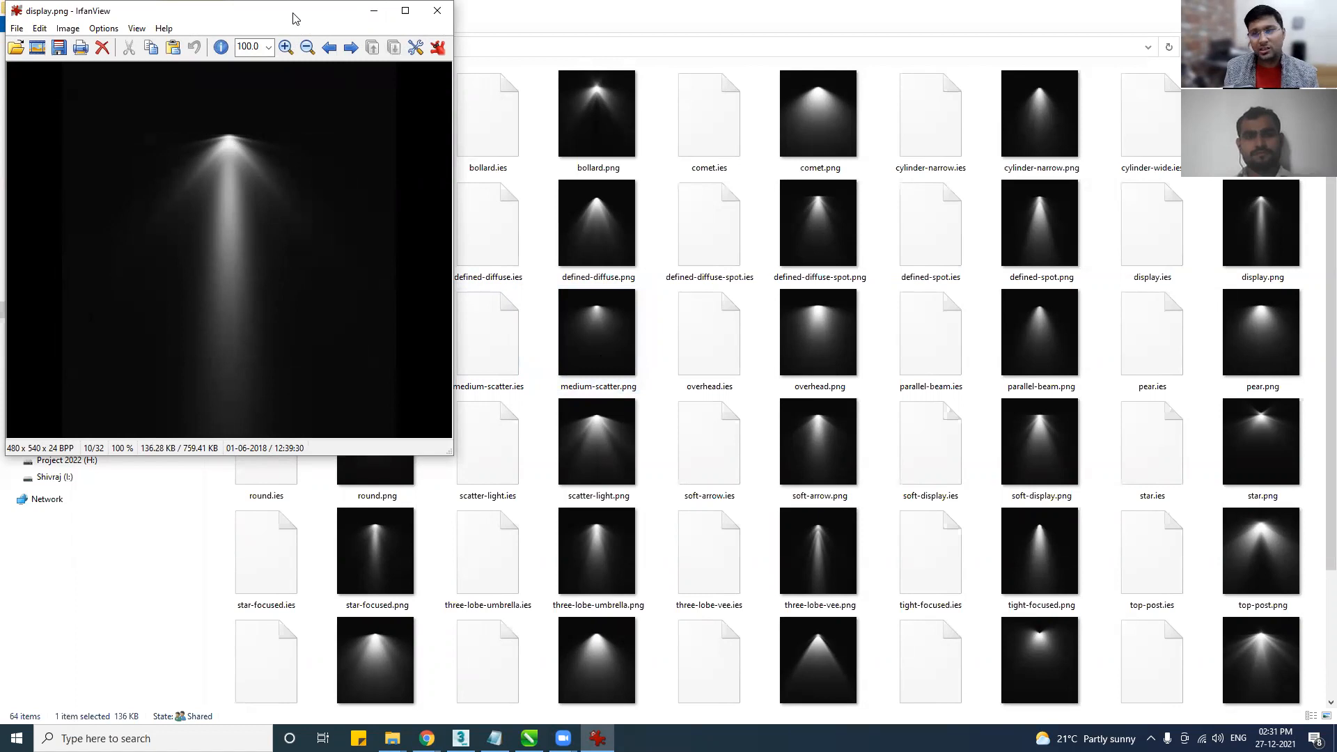
# Move the preview window aside, select display.ies in the folder, and open its matching display.png preview.
pyautogui.moveTo(293, 18); pyautogui.dragTo(790, 191)
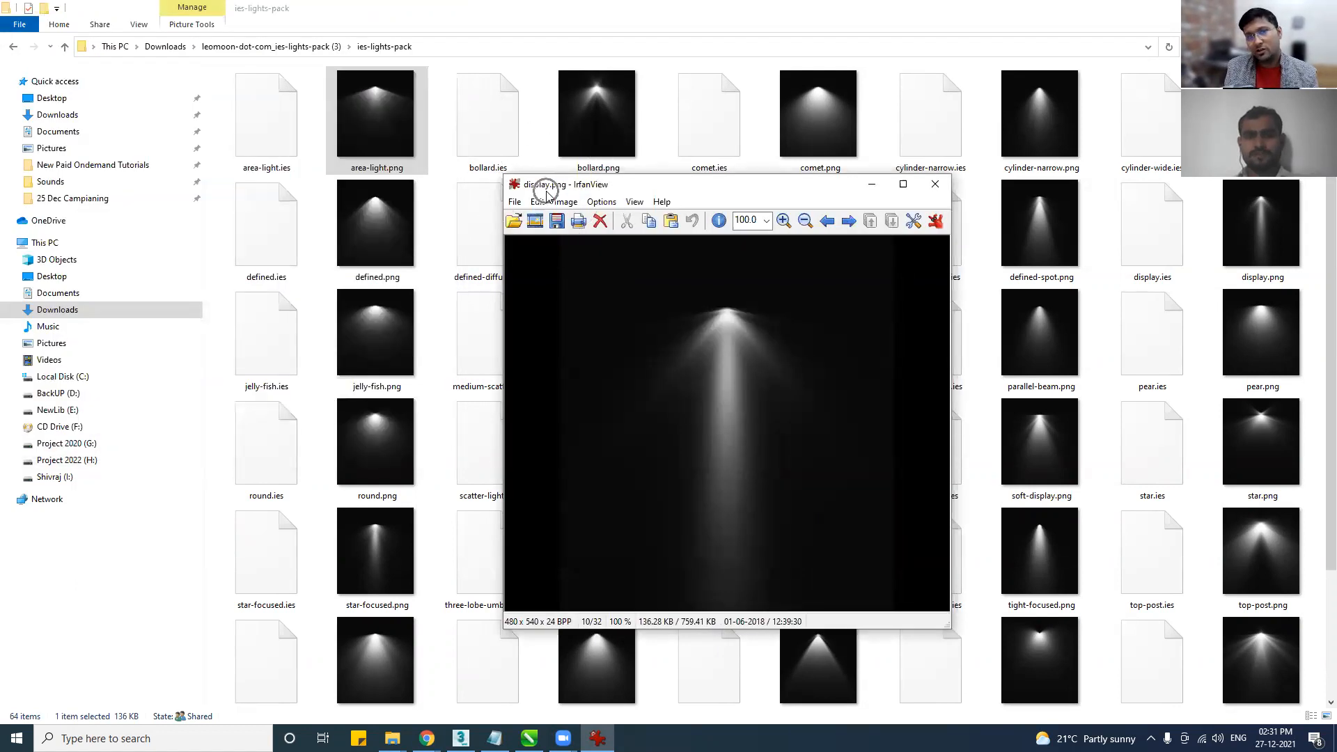
pyautogui.moveTo(606, 192); pyautogui.dragTo(752, 536)
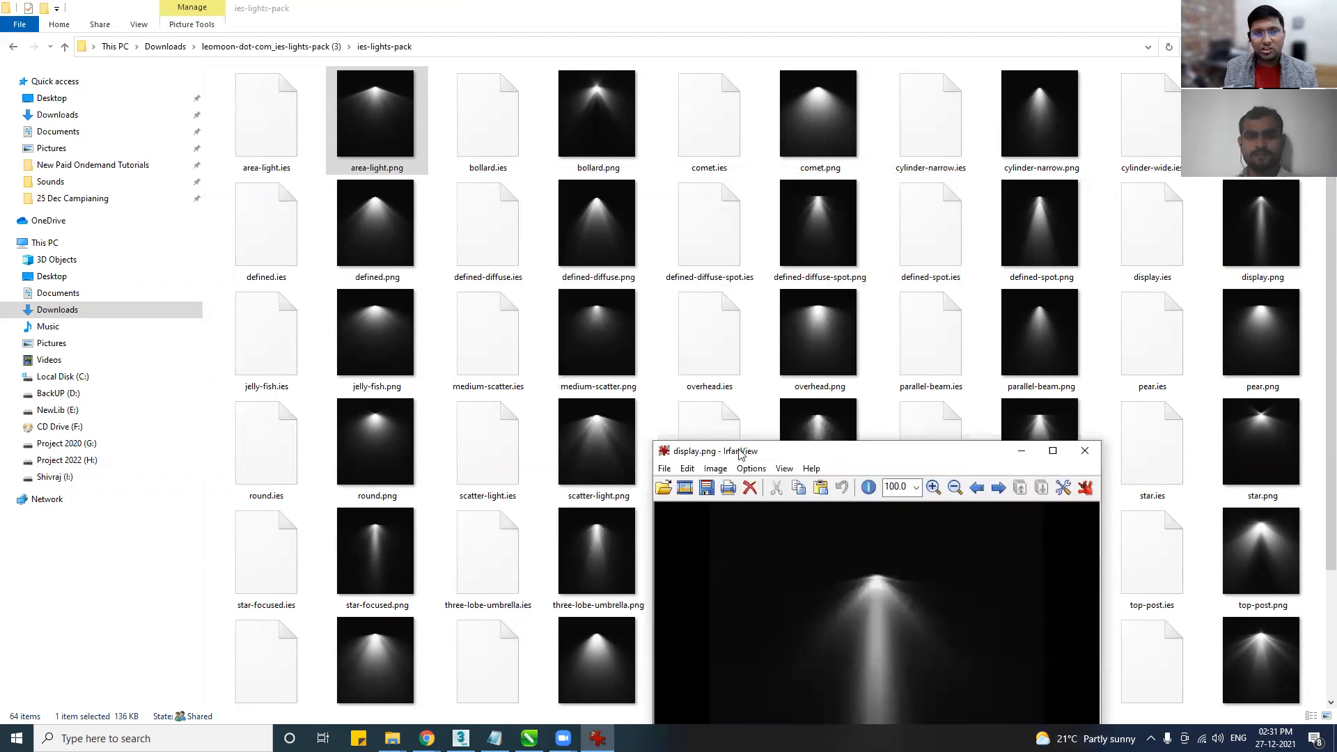
pyautogui.click(684, 350)
pyautogui.click(1192, 242)
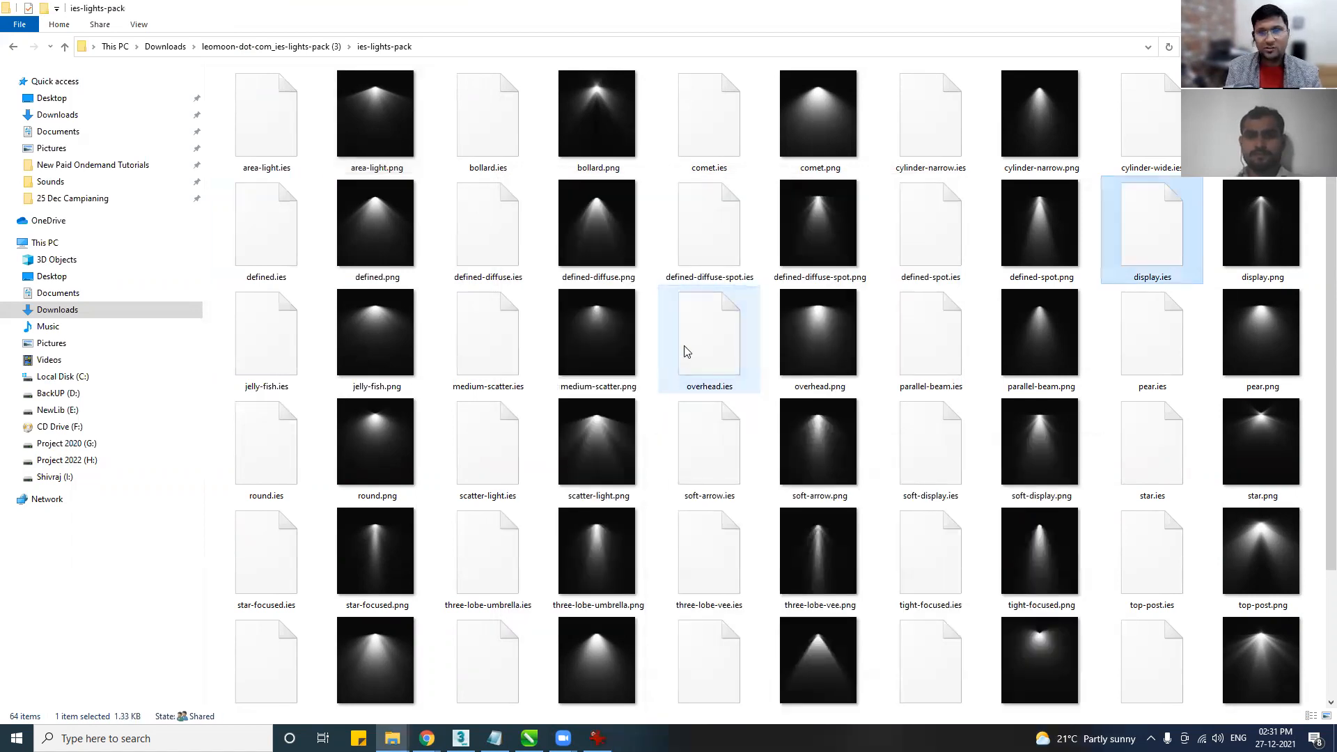
pyautogui.doubleClick(1276, 275)
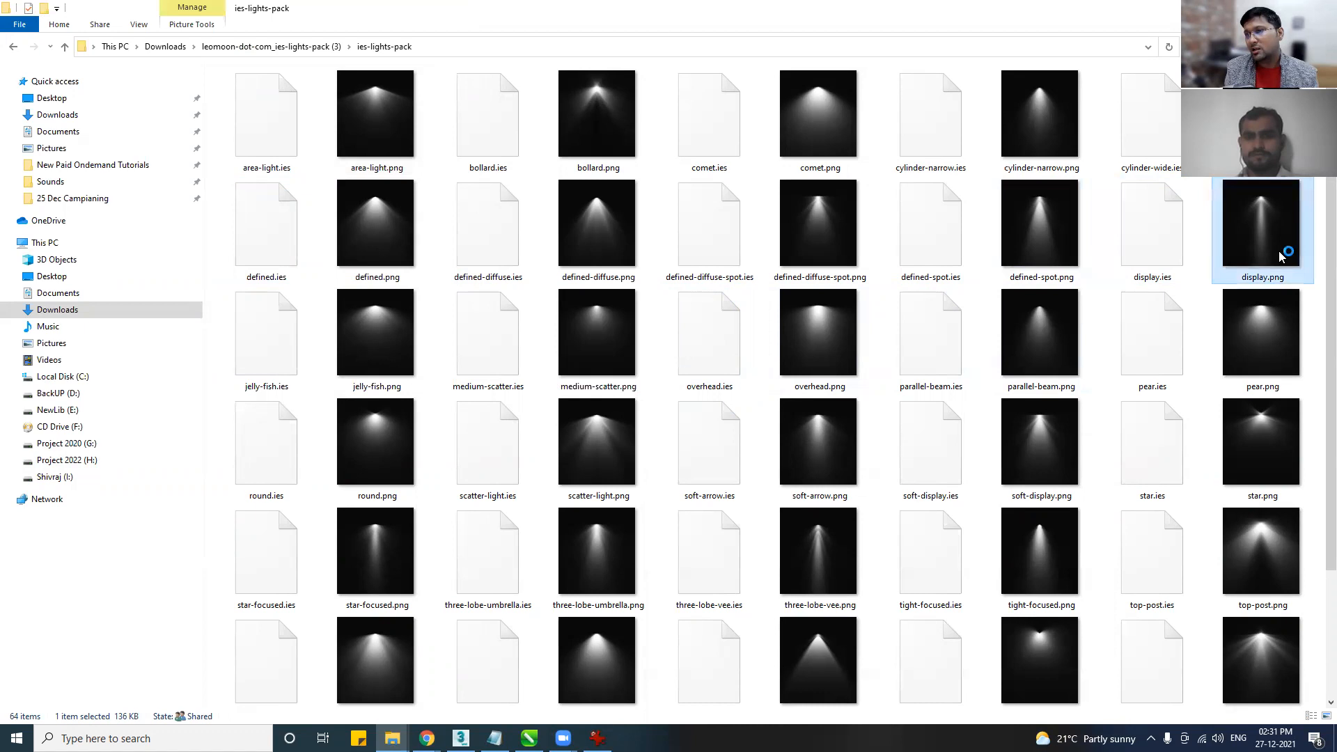
# Switch to 3ds Max, minimize the frame buffer and material editor, and place a targeted VRayIES light pointing down the middle blue post.
pyautogui.click(1147, 255)
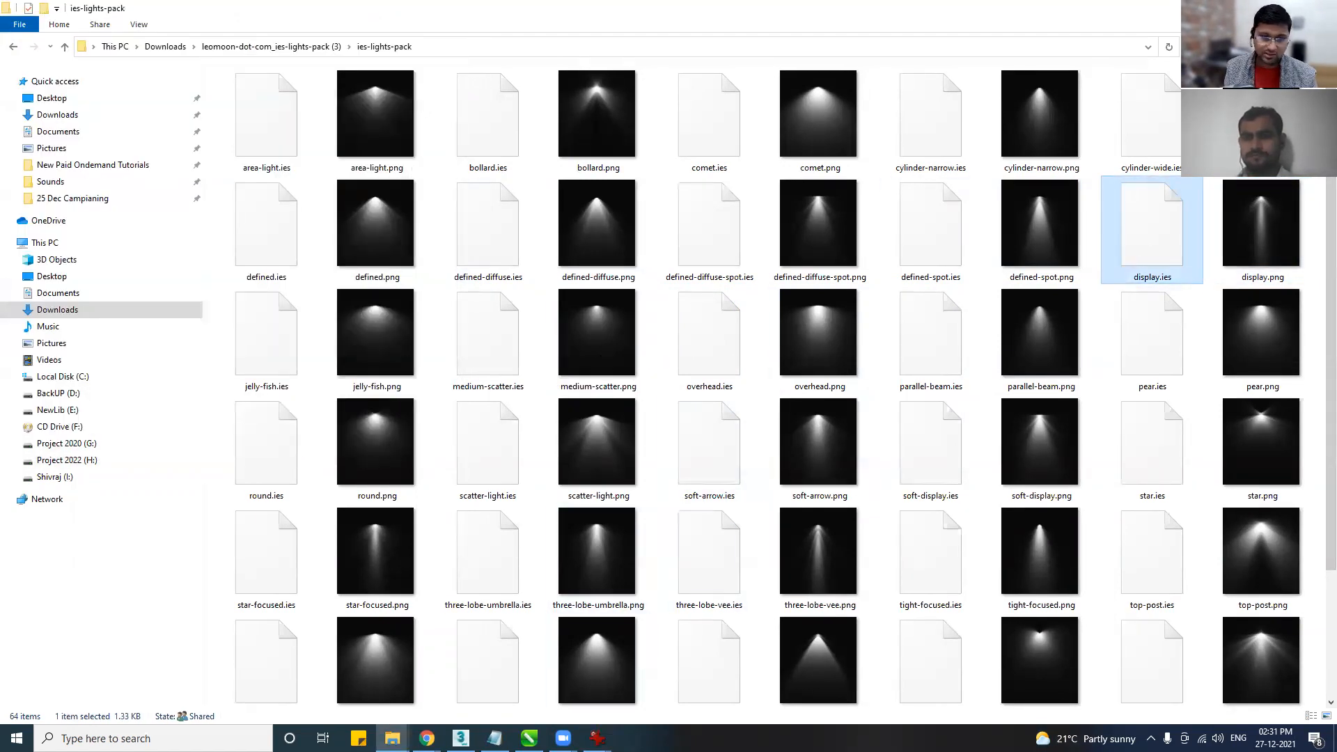
pyautogui.click(460, 738)
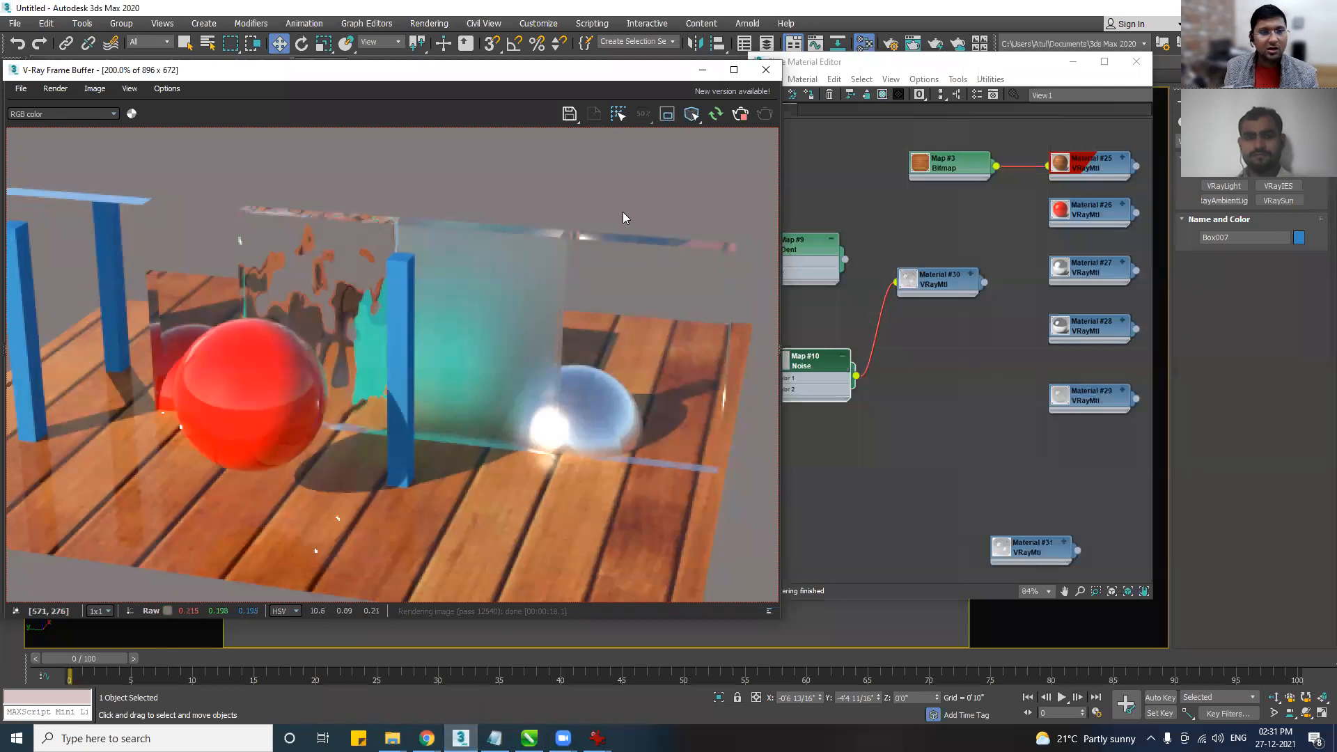
pyautogui.click(701, 70)
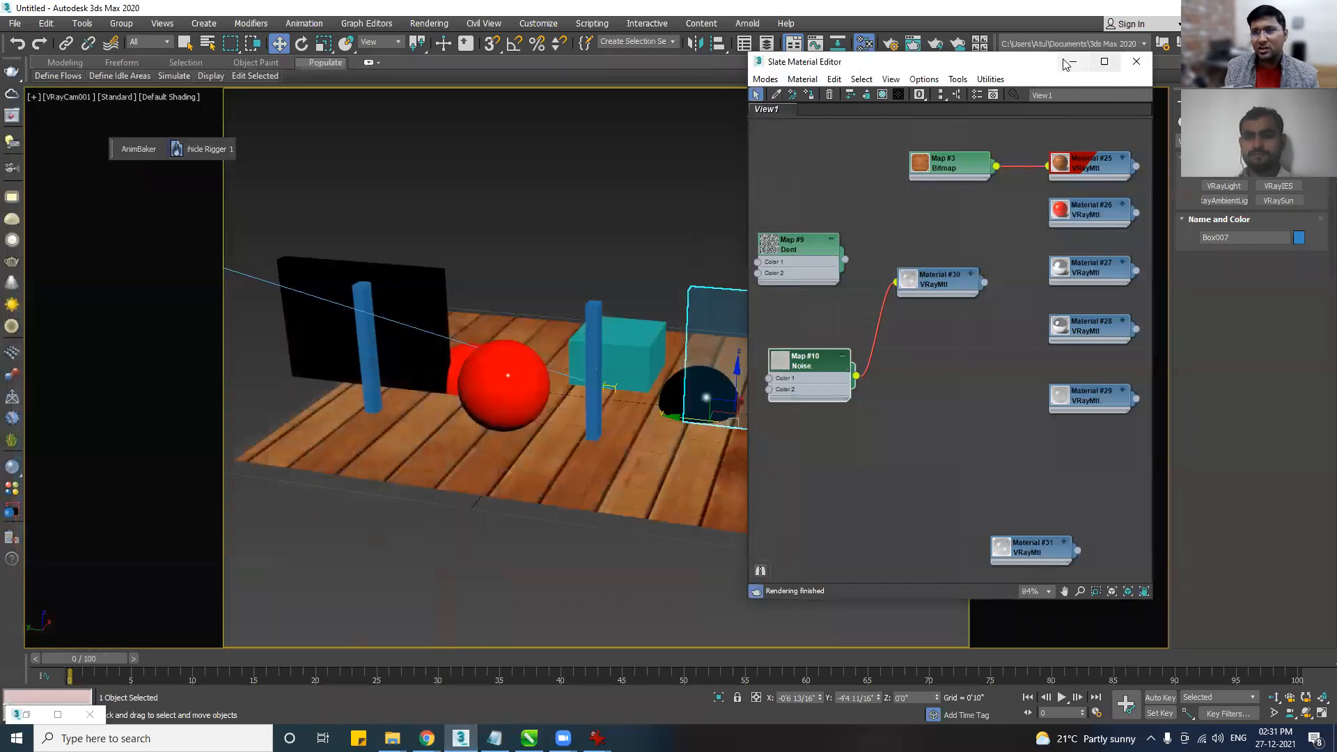
pyautogui.click(1073, 62)
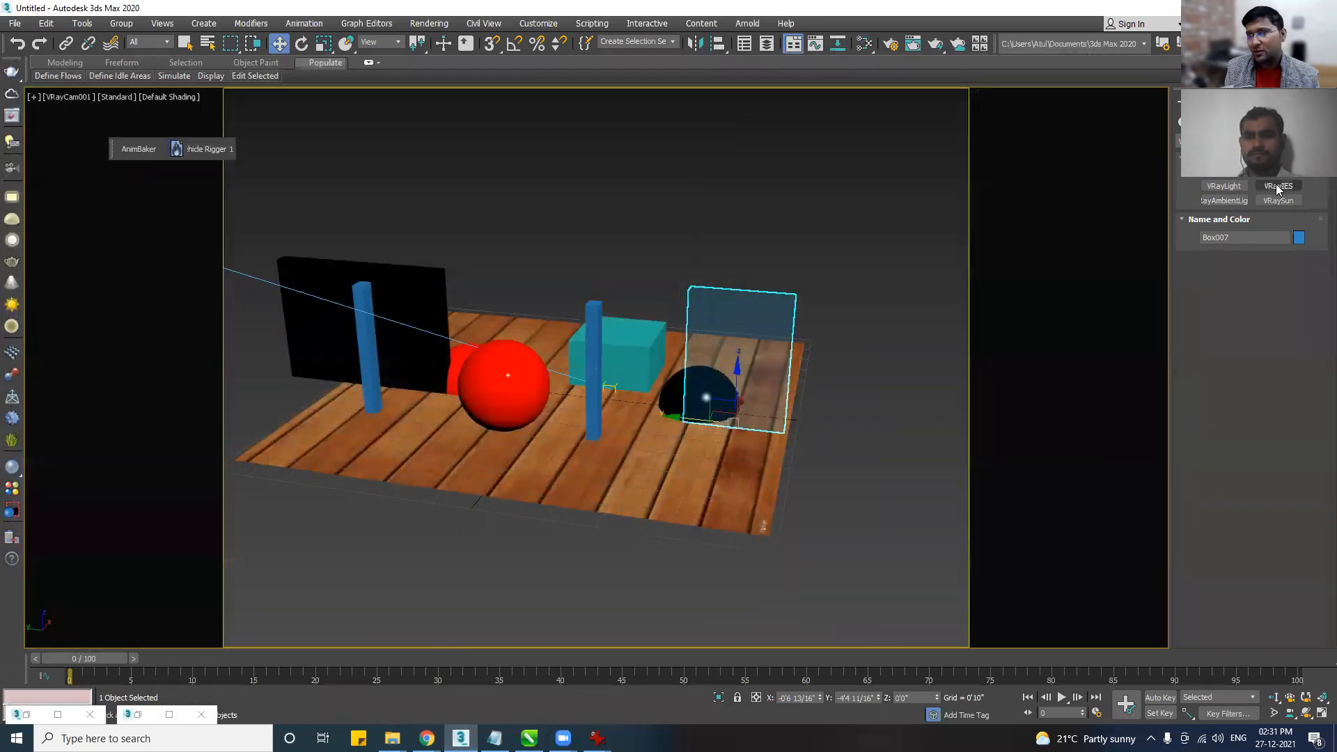
pyautogui.click(1279, 186)
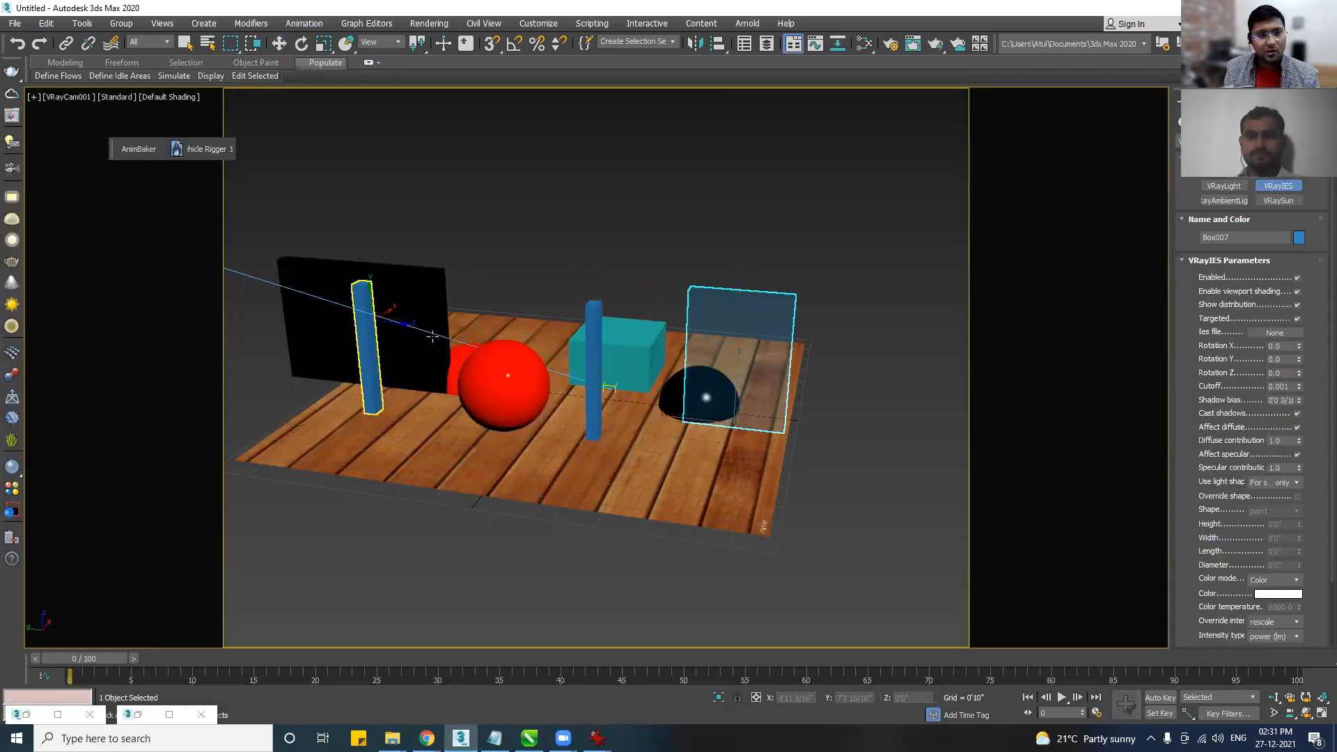
pyautogui.moveTo(593, 313); pyautogui.dragTo(591, 432)
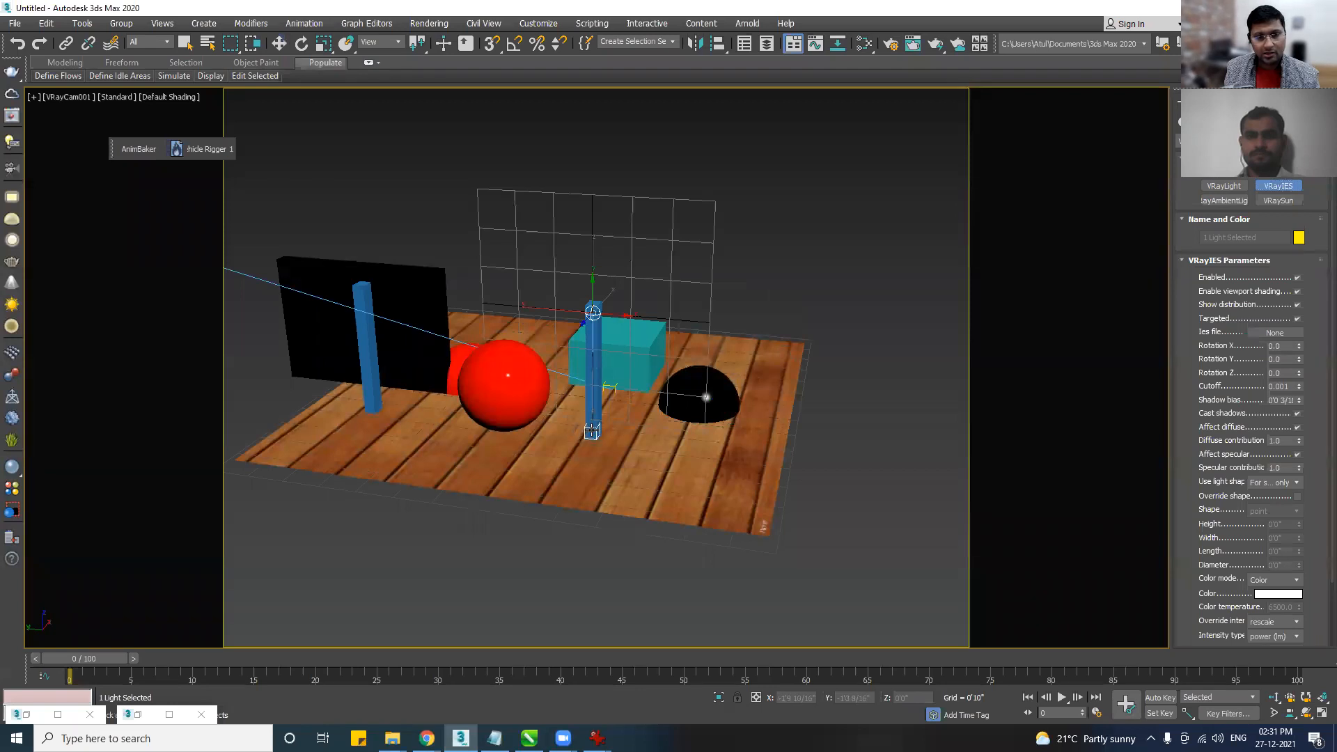
# Scale the middle blue post sideways along one axis so it forms a wide panel behind the light.
pyautogui.press('w')
pyautogui.press('r')
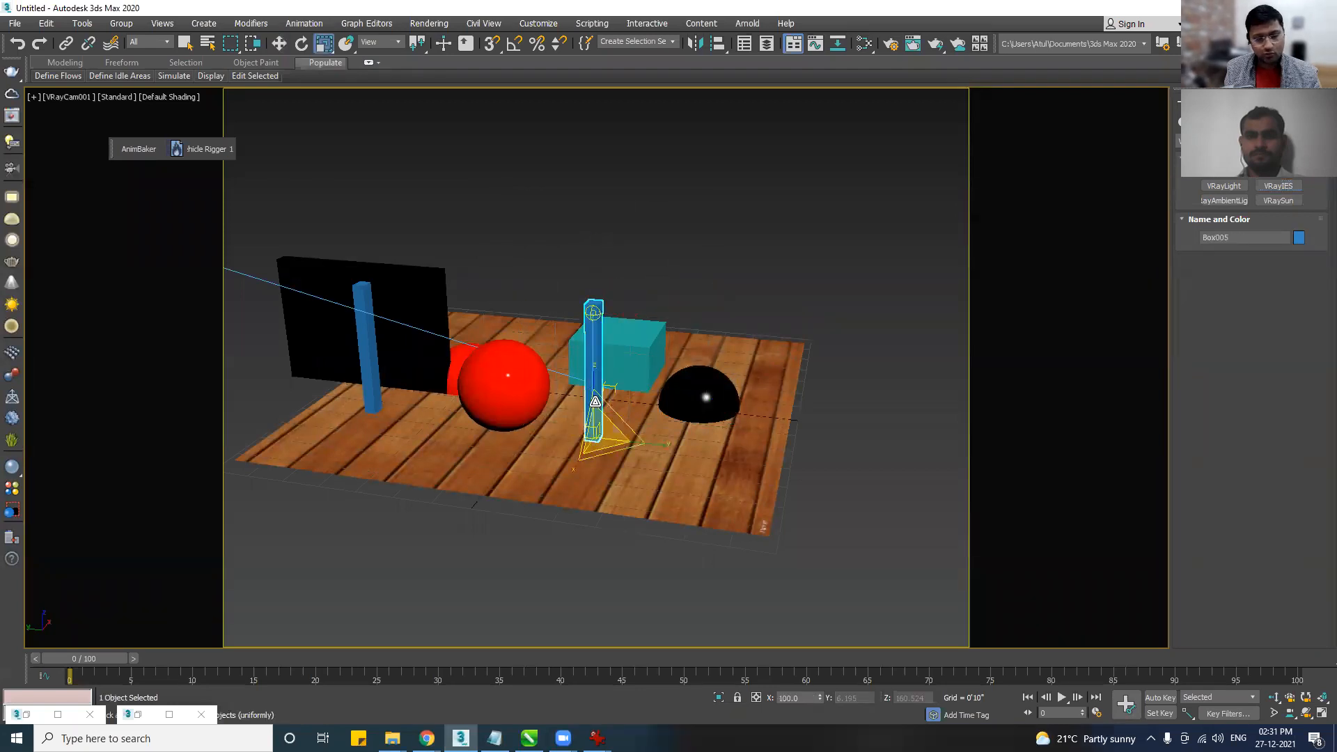
pyautogui.moveTo(641, 442); pyautogui.dragTo(953, 479)
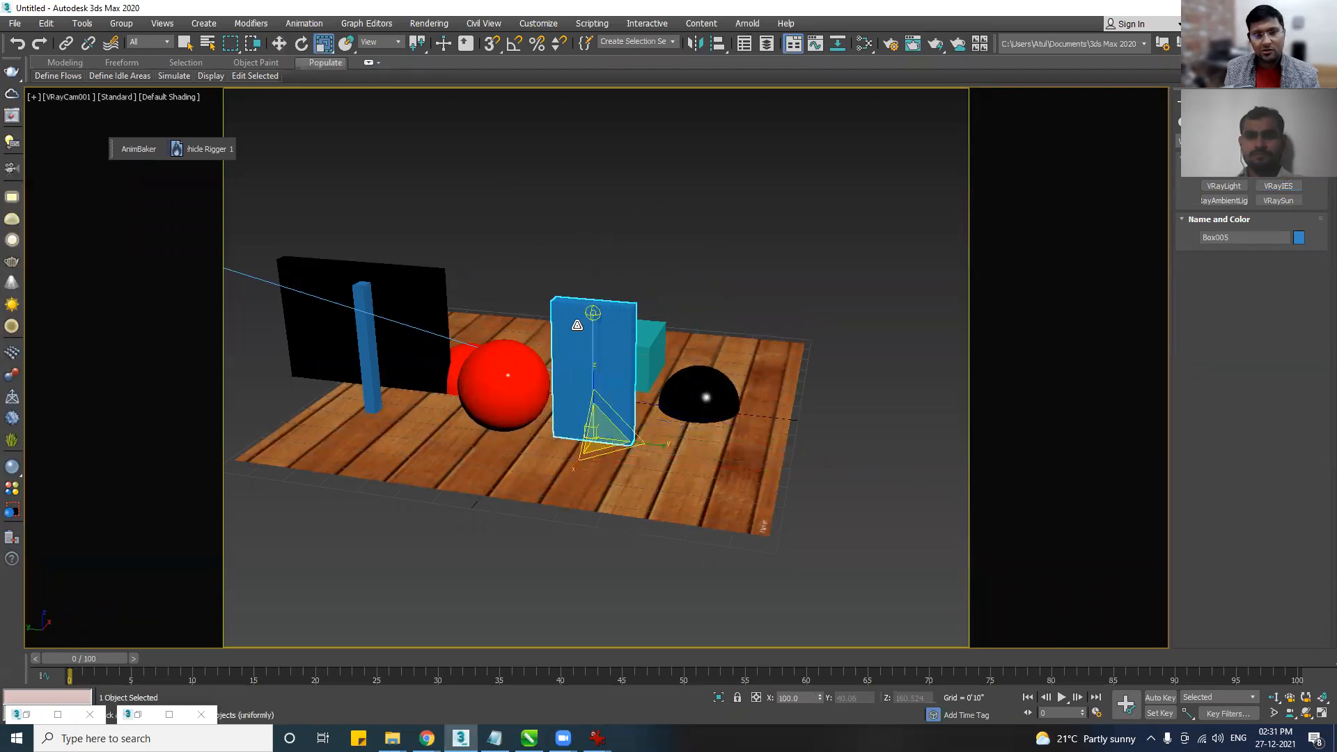
# Load display.ies from the ies-lights-pack folder in Downloads as the VRayIES light's profile.
pyautogui.click(592, 313)
pyautogui.click(1203, 102)
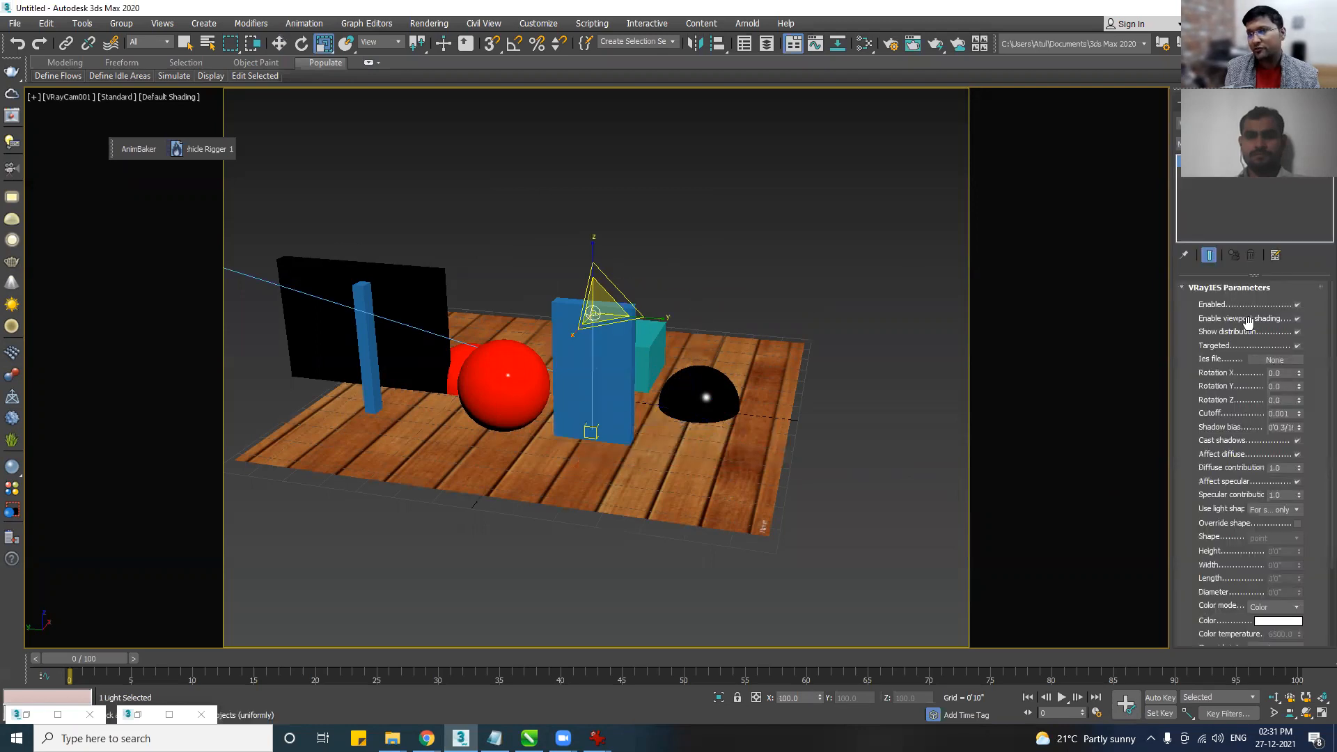
pyautogui.click(1263, 357)
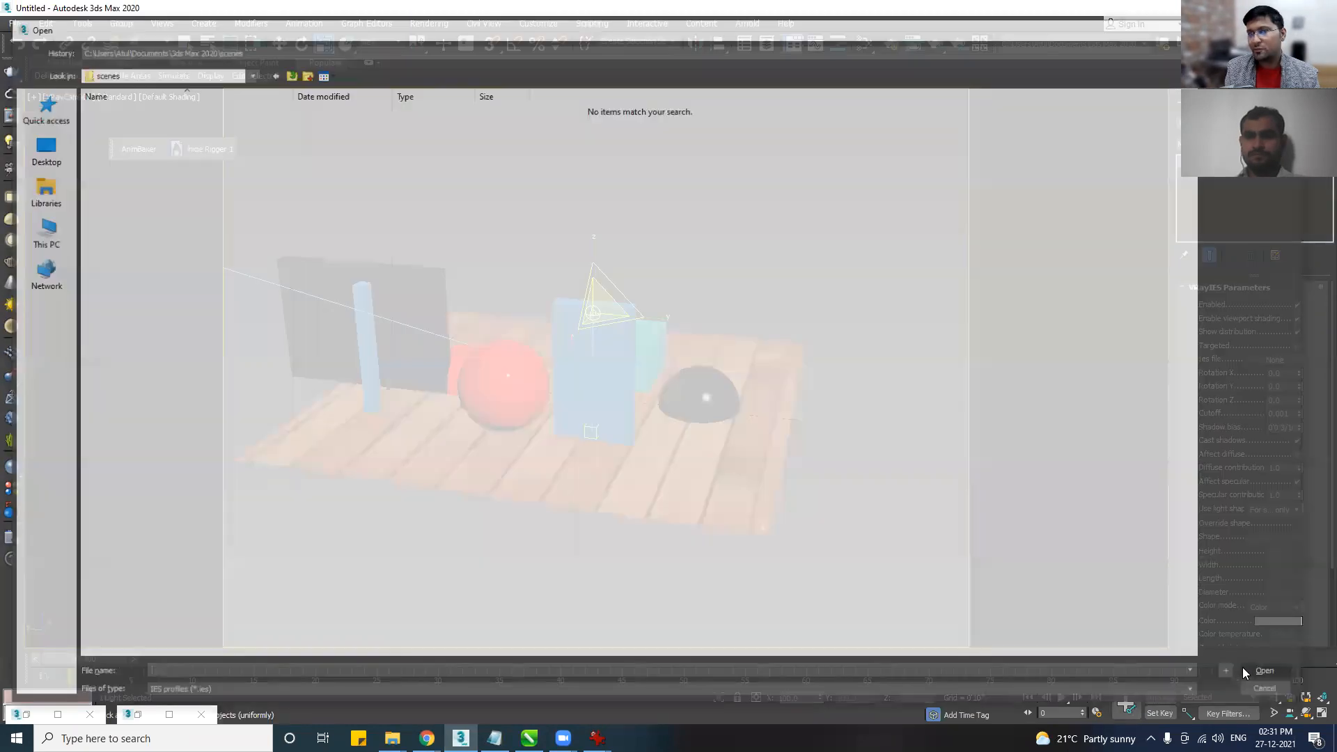
pyautogui.click(40, 233)
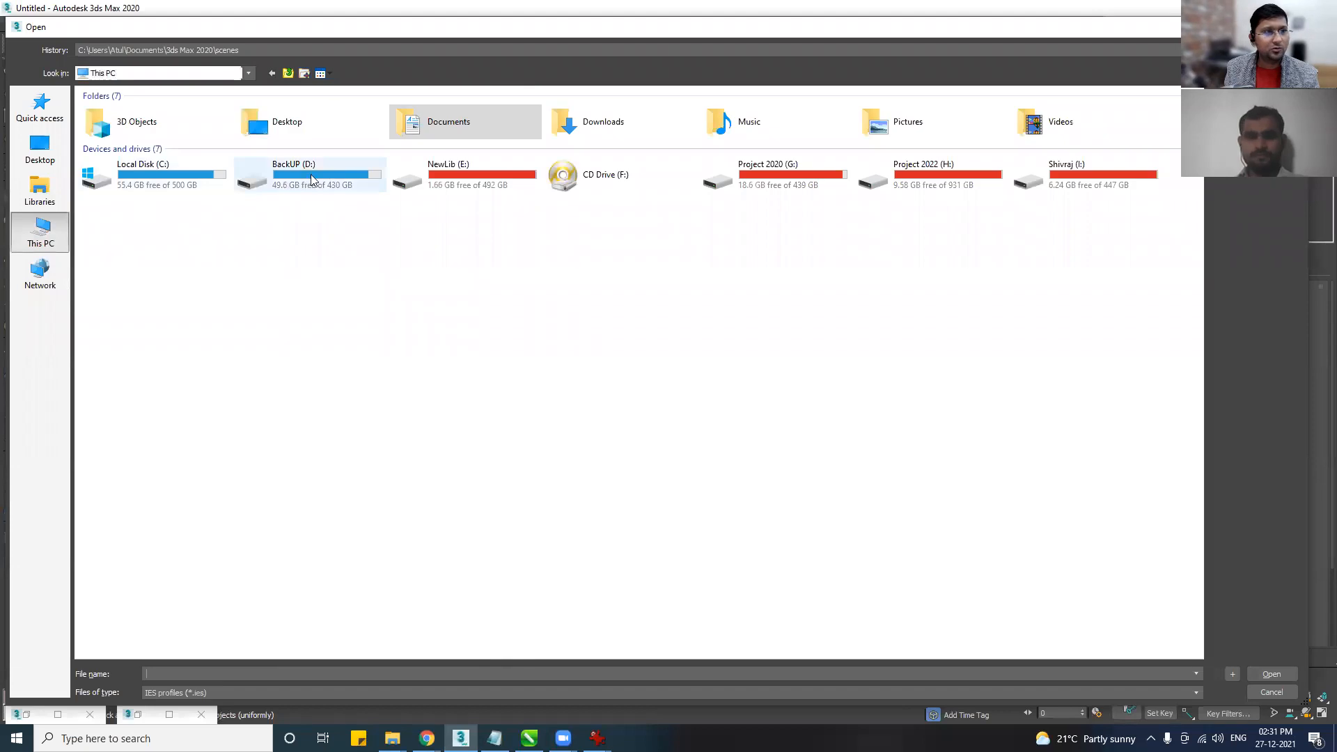
pyautogui.doubleClick(613, 126)
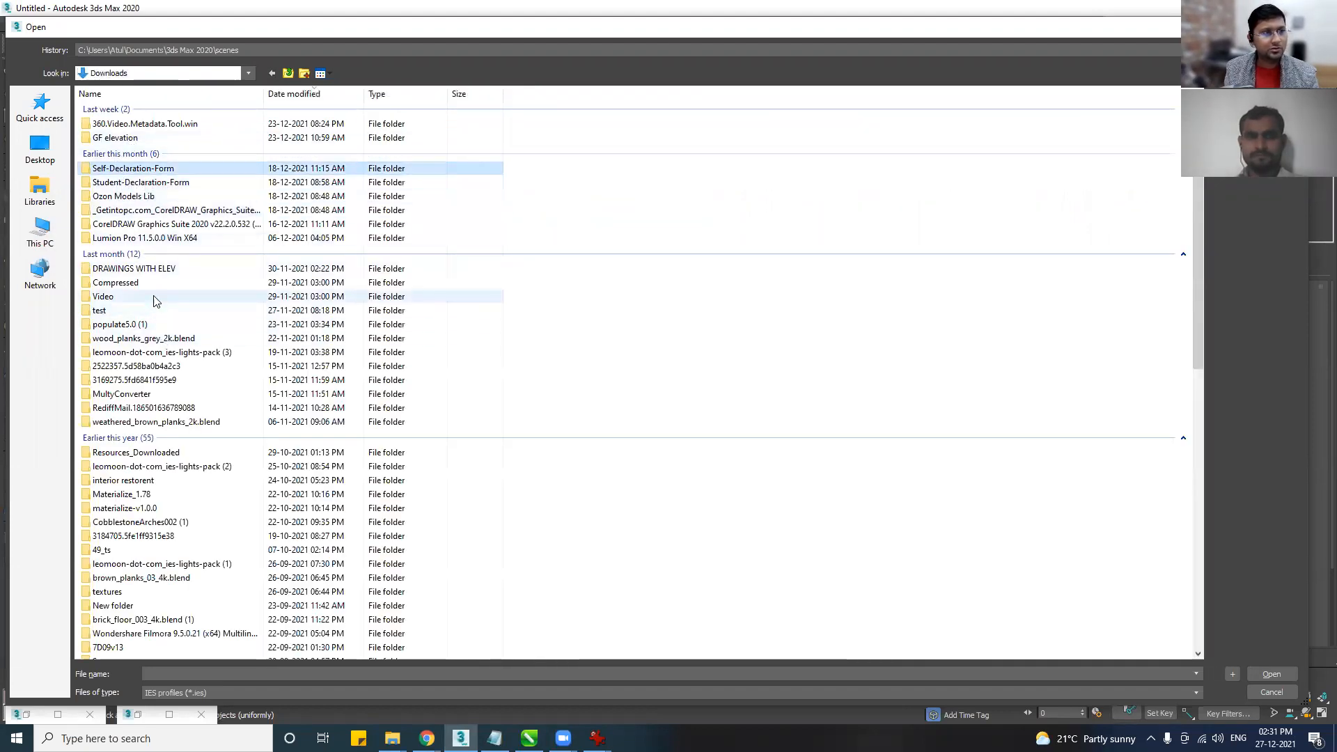
pyautogui.doubleClick(140, 352)
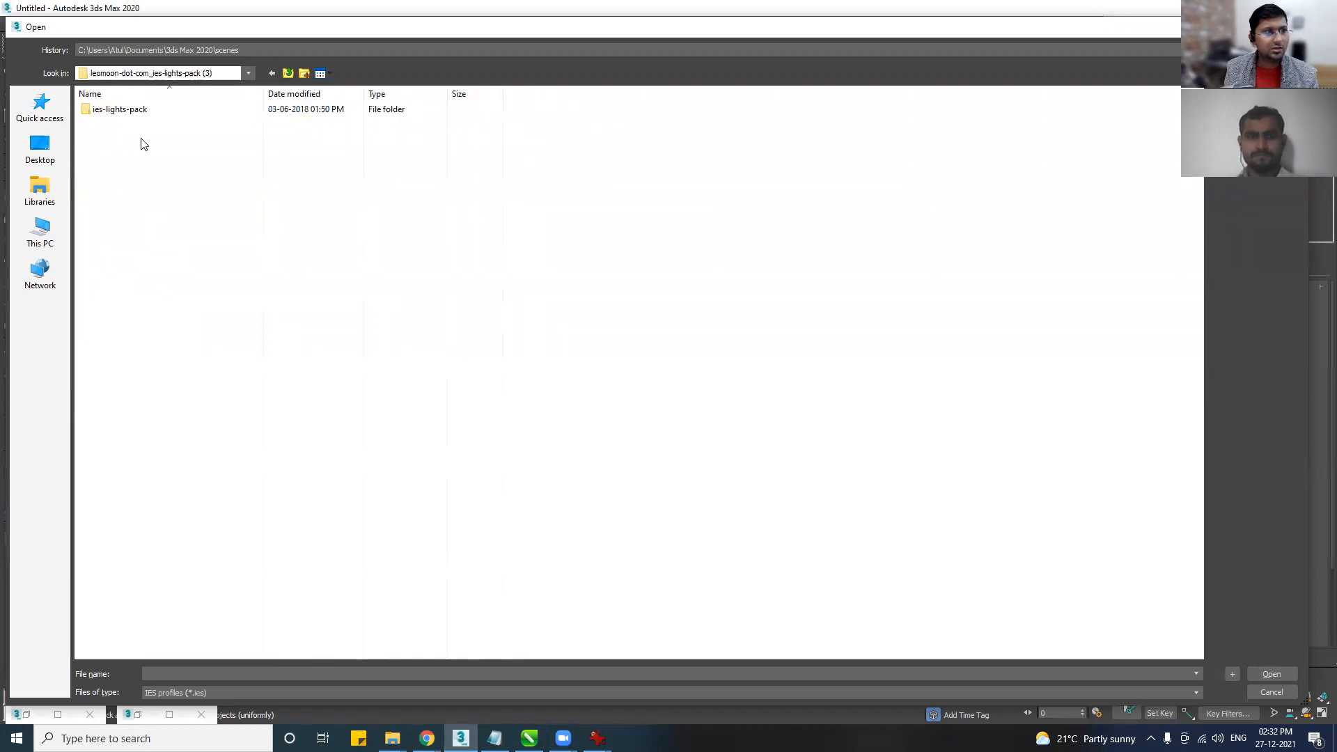
pyautogui.doubleClick(143, 117)
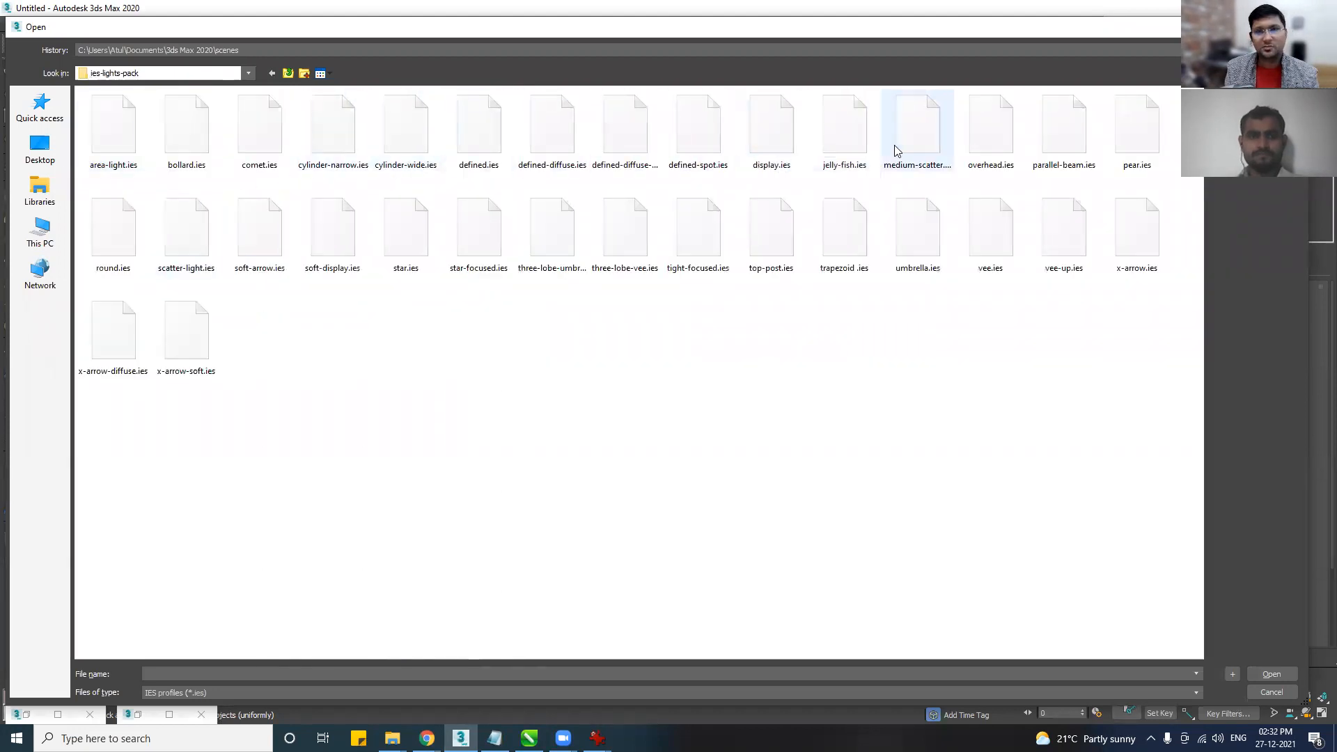
pyautogui.doubleClick(765, 132)
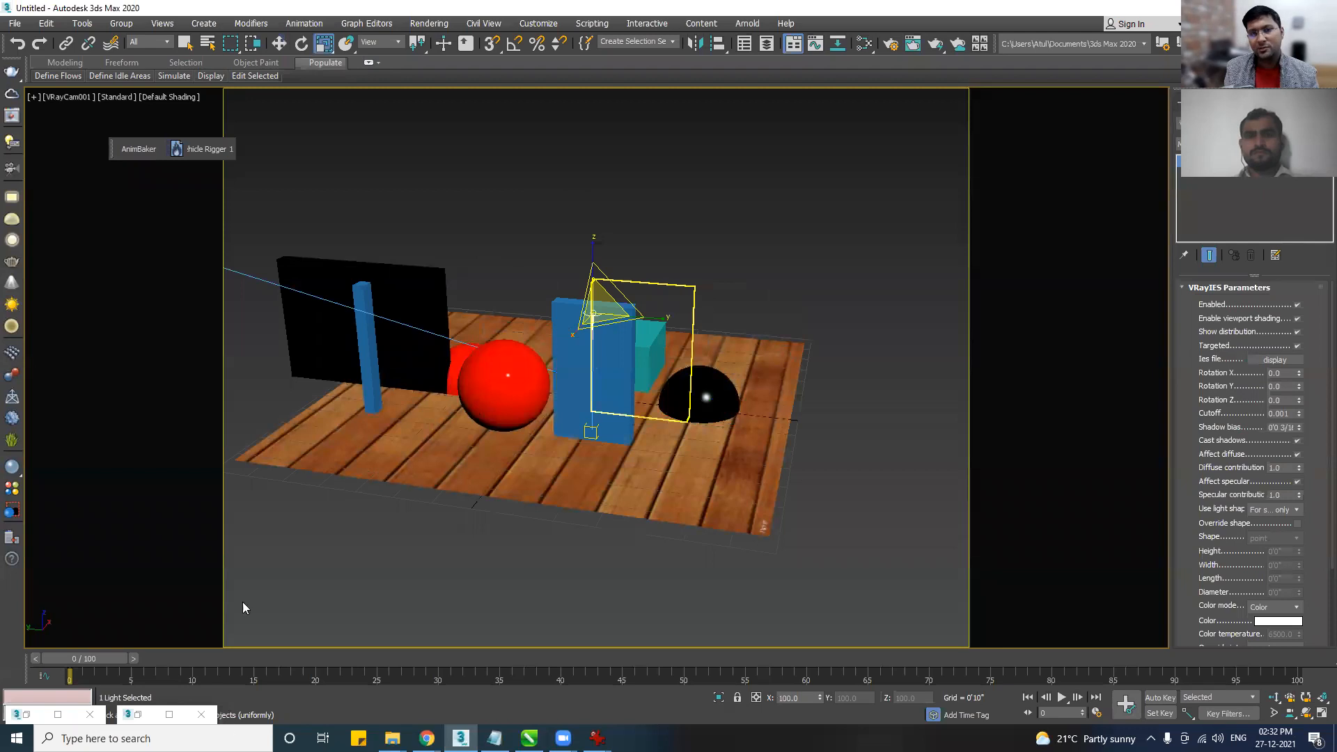
# Restore the V-Ray frame buffer, zoom its render out to 100%, and move it down clear of the viewport with the material editor minimized.
pyautogui.click(143, 724)
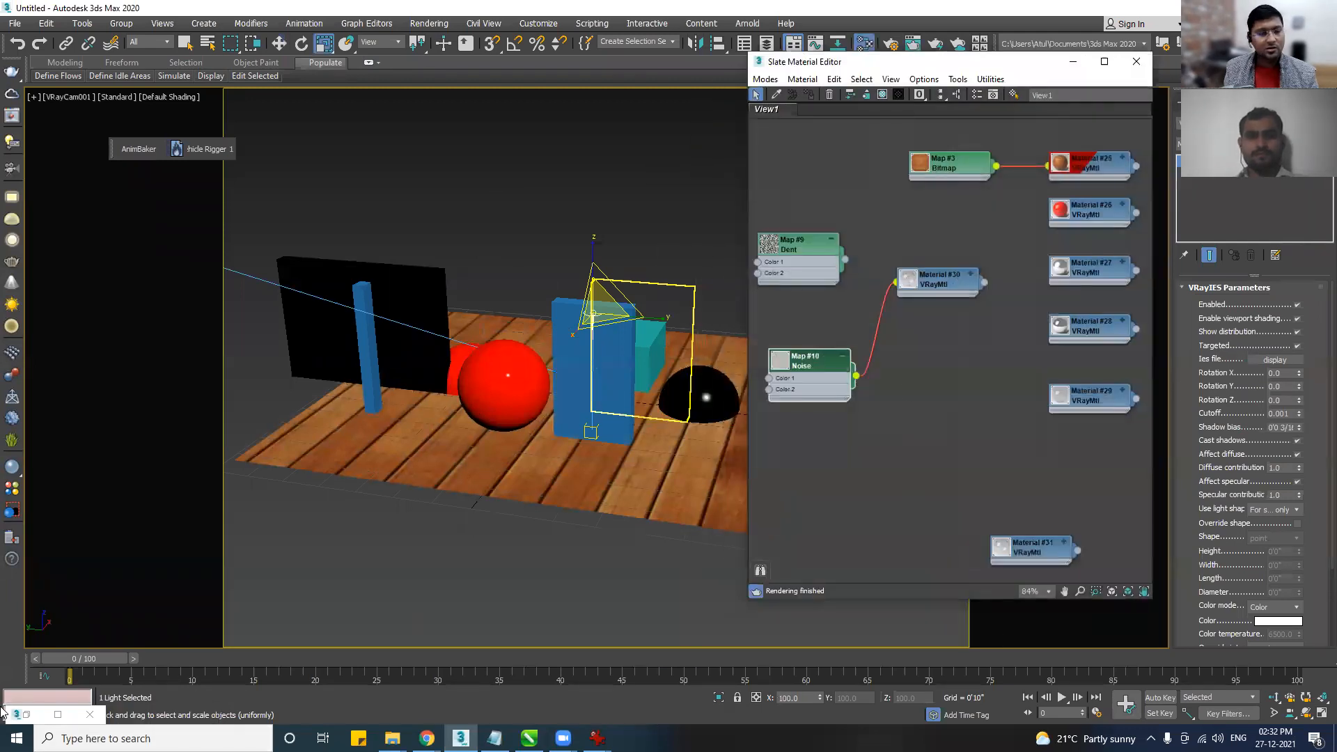
pyautogui.click(21, 714)
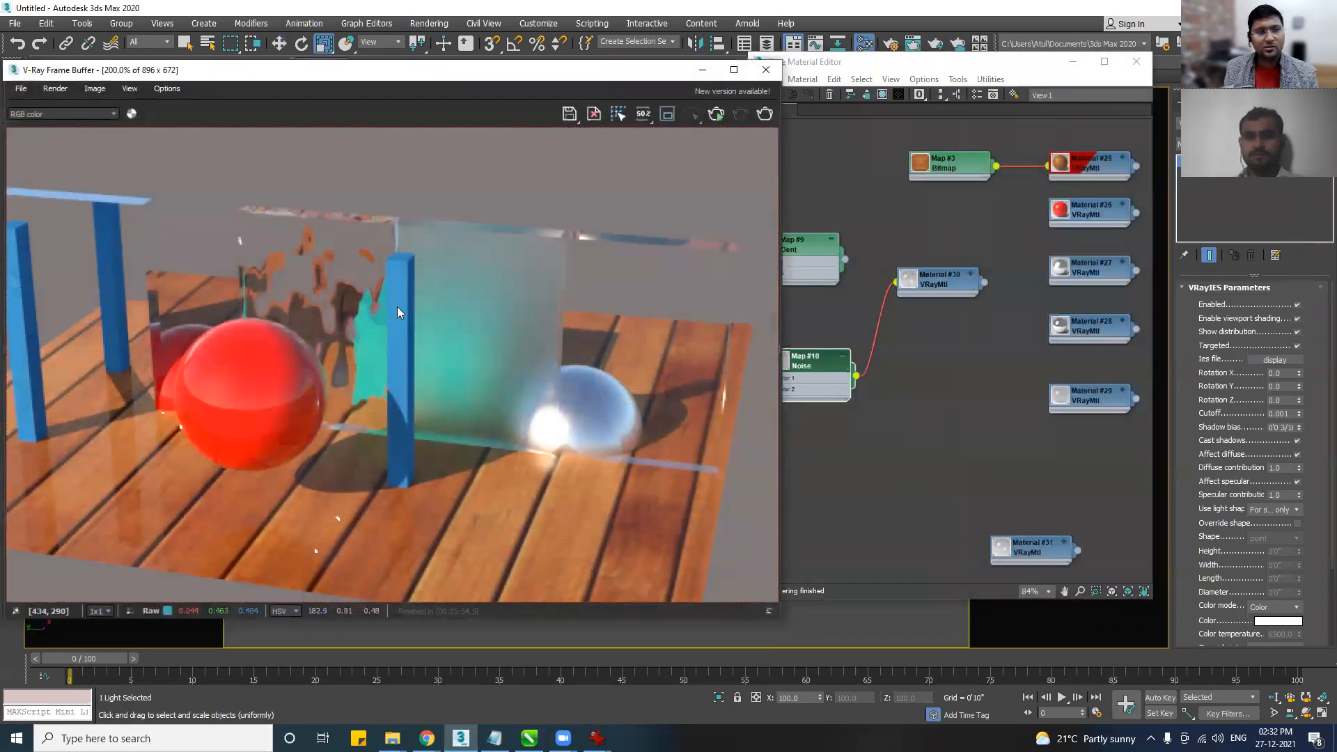
pyautogui.scroll(-1, 397, 311)
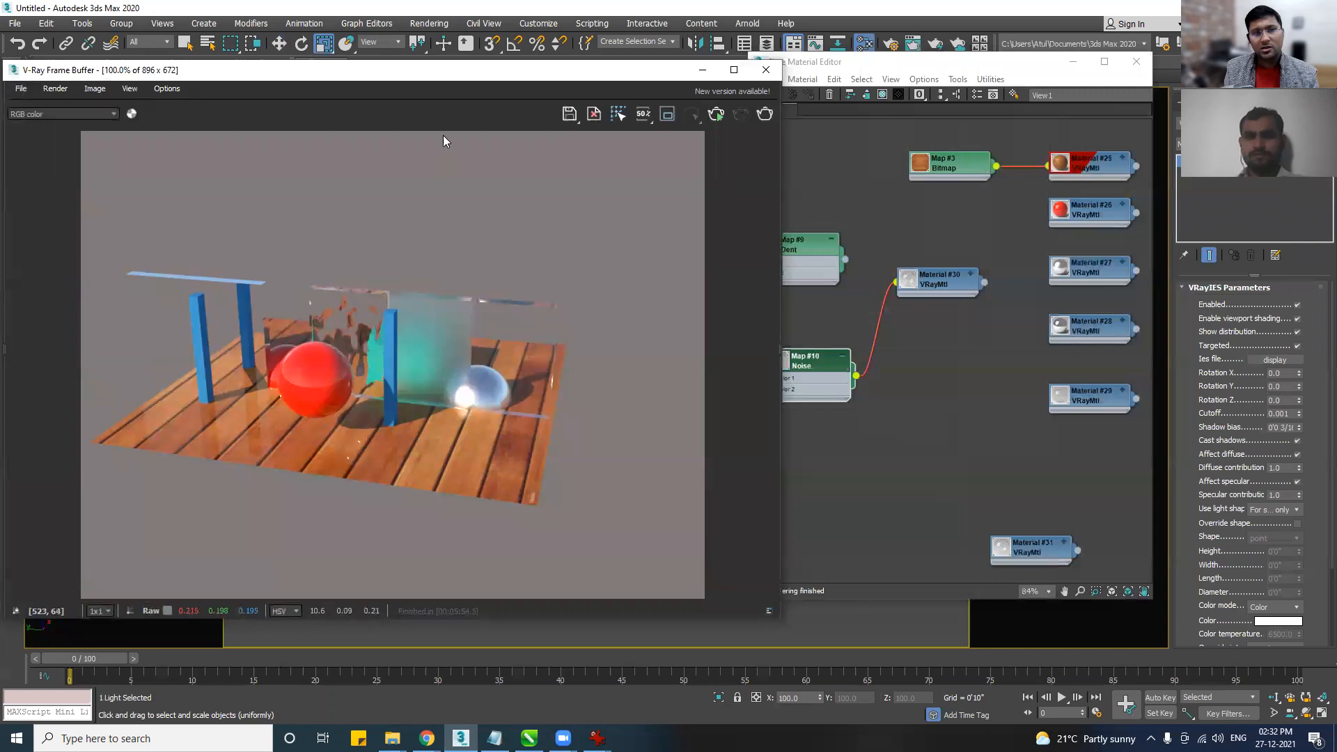
pyautogui.click(1073, 61)
pyautogui.moveTo(506, 81); pyautogui.dragTo(700, 410)
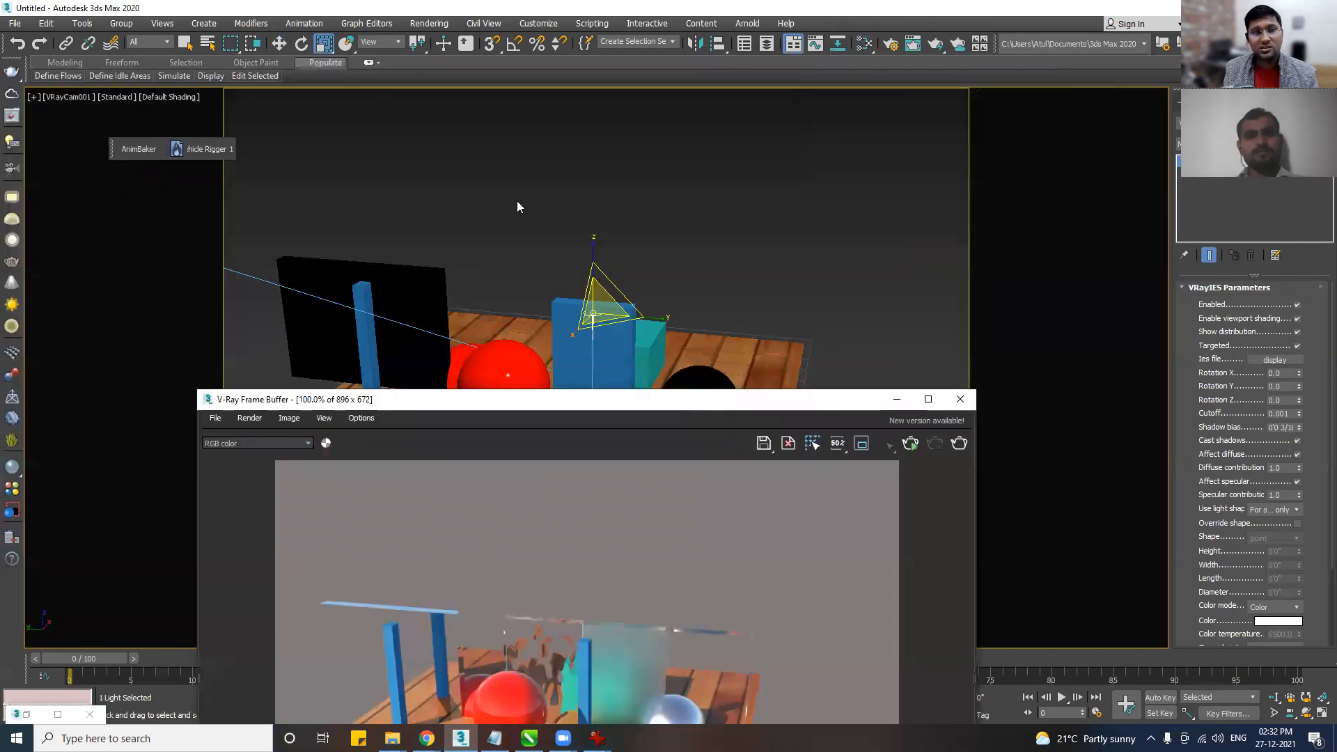
# Switch from the camera to the Perspective view and disable the V-Ray sun.
pyautogui.click(170, 214)
pyautogui.press('p')
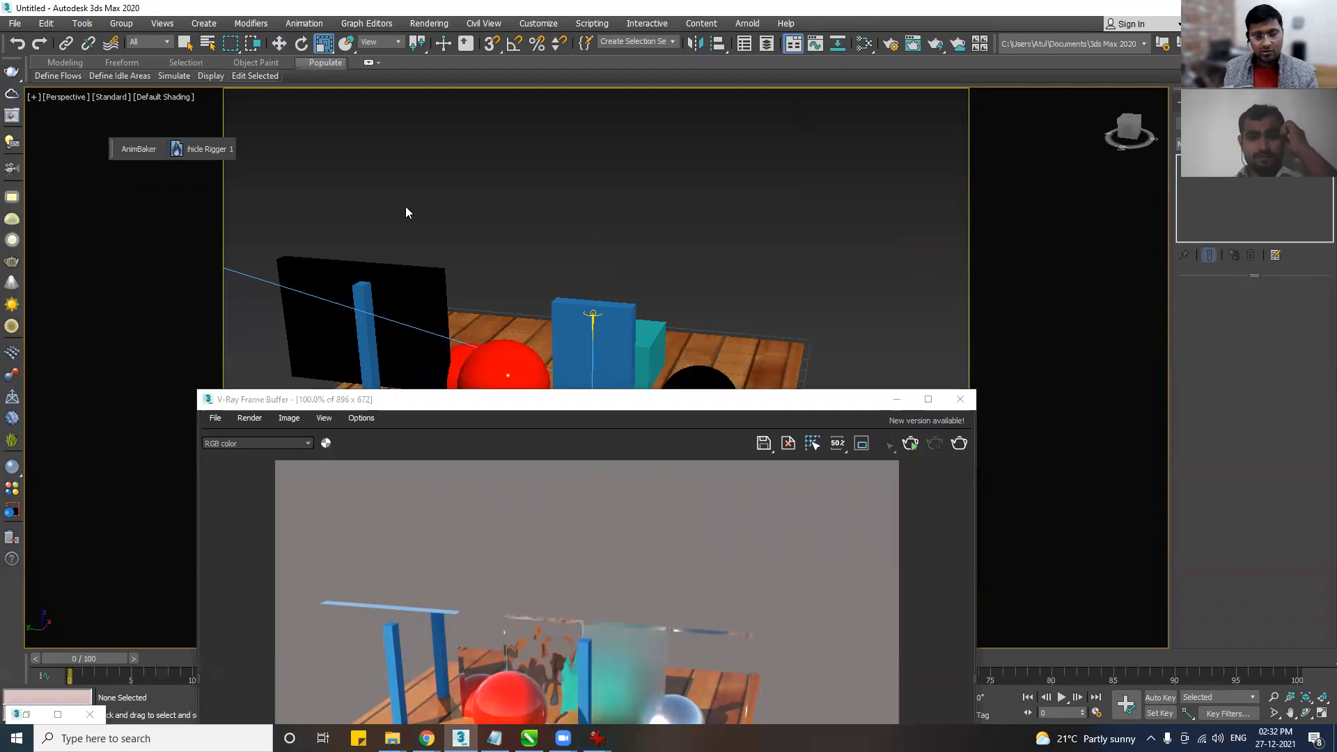
pyautogui.scroll(-5, 416, 251)
pyautogui.click(402, 314)
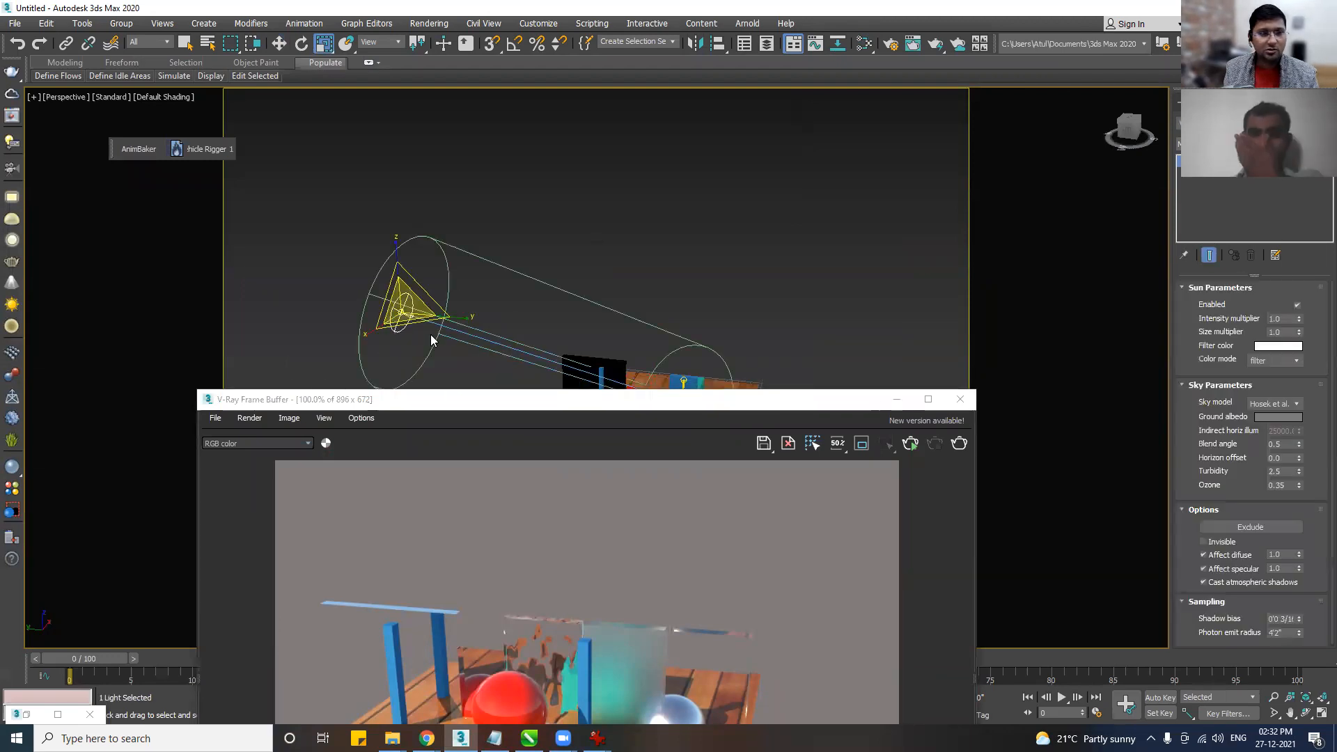
pyautogui.click(1297, 304)
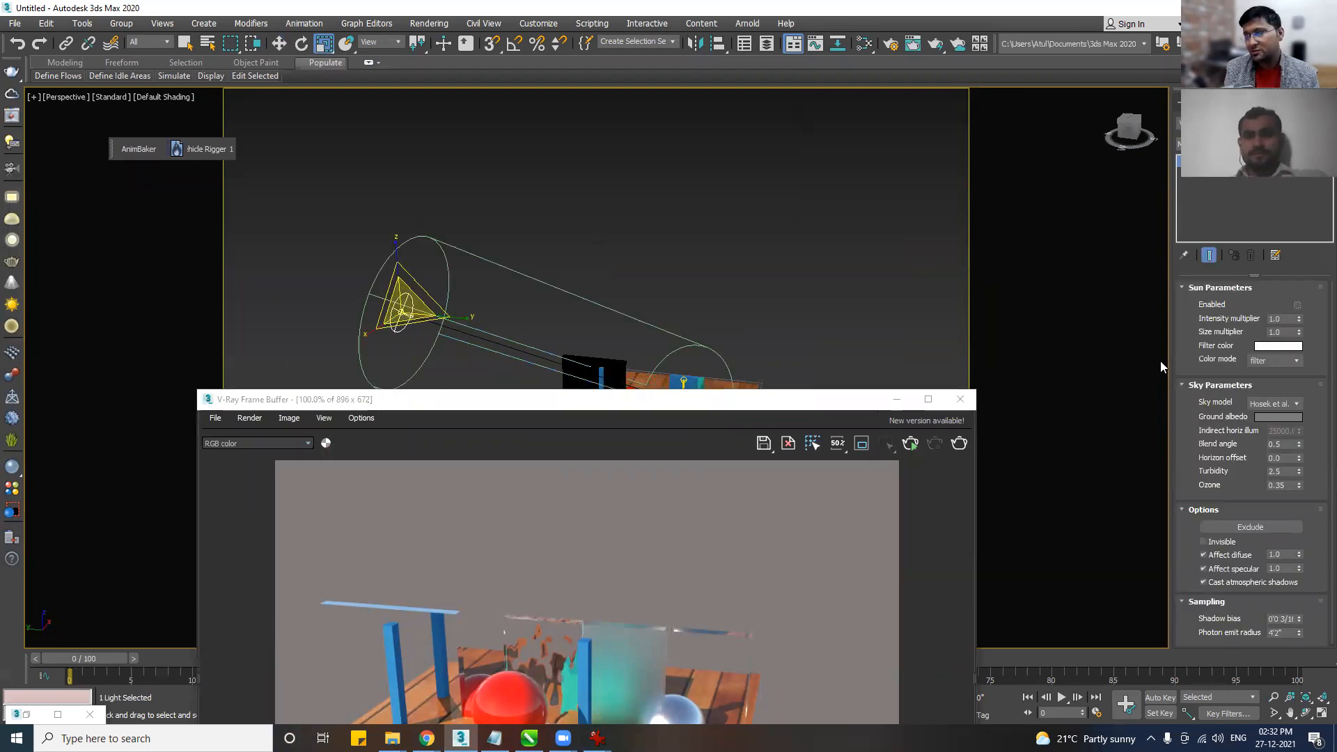
# Return to the camera view, start the interactive render, and enlarge the render to 200% on the lit blue panel.
pyautogui.moveTo(794, 399); pyautogui.dragTo(521, 525)
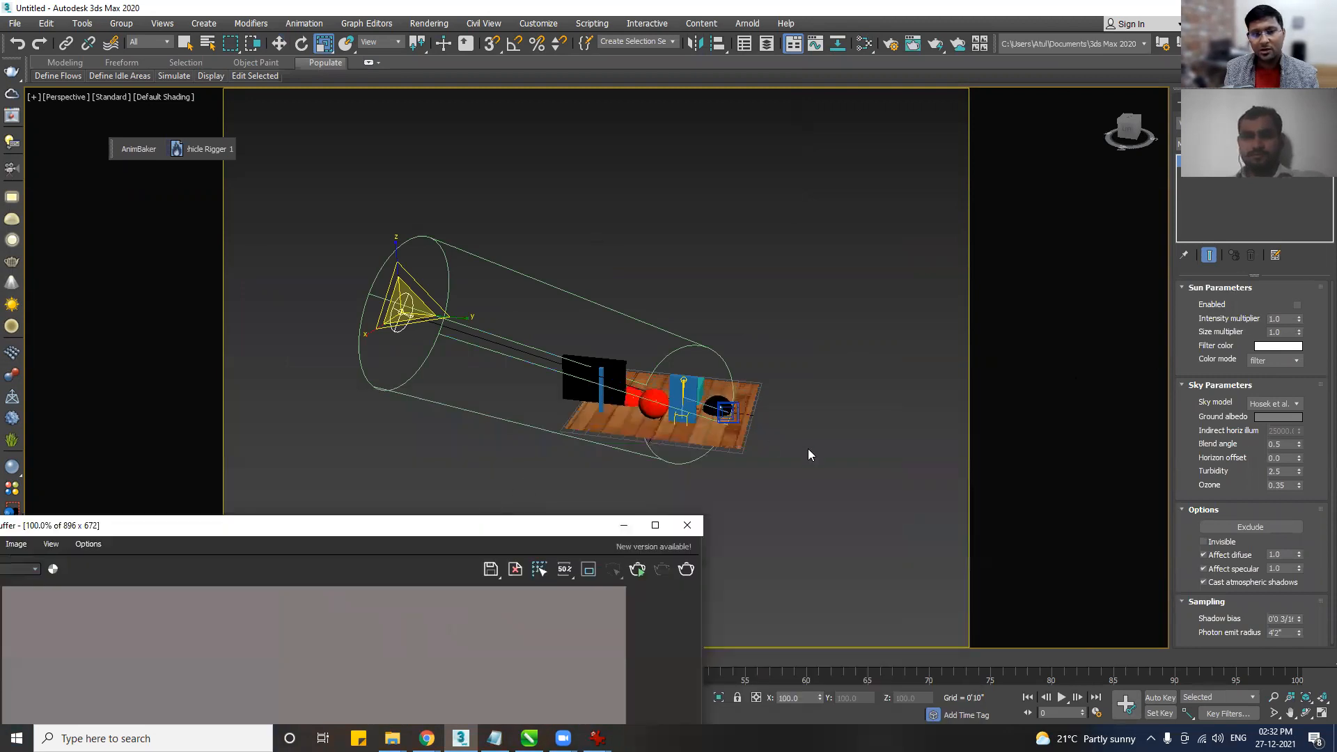
pyautogui.press('c')
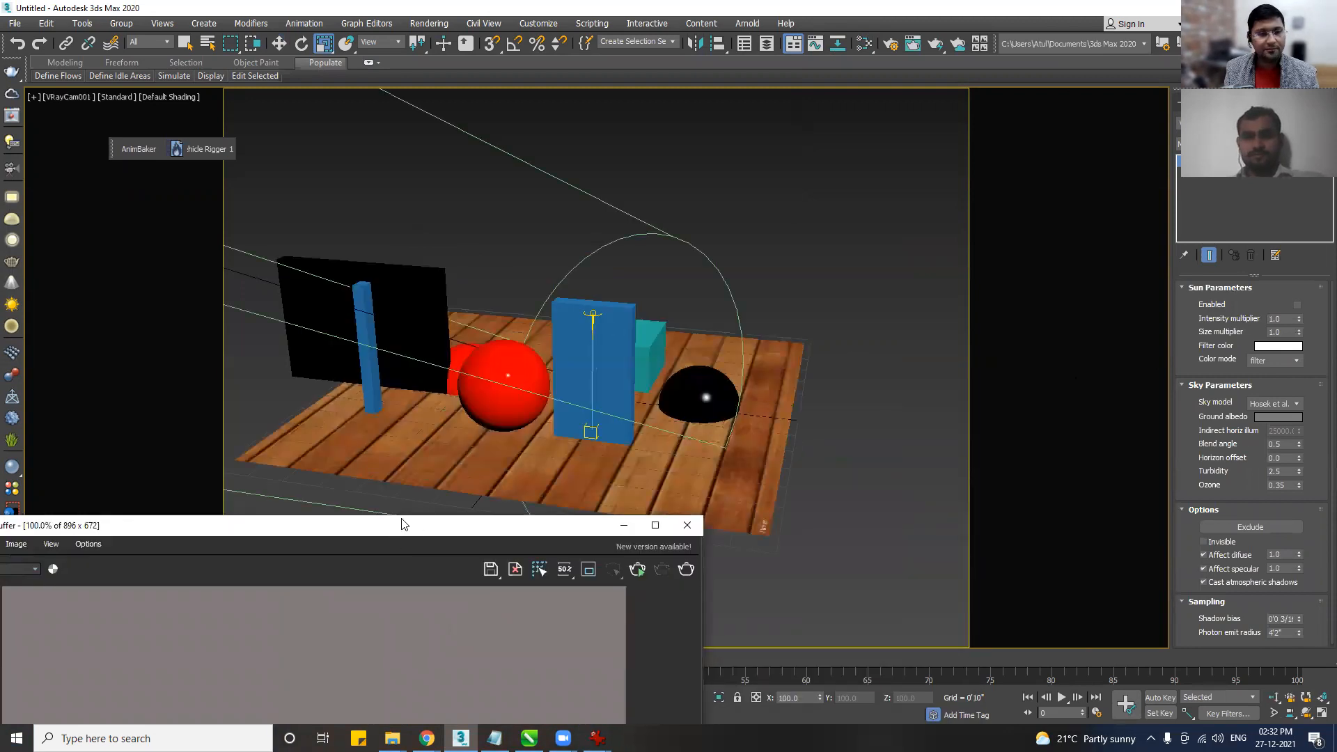
pyautogui.moveTo(394, 533); pyautogui.dragTo(524, 44)
pyautogui.click(762, 83)
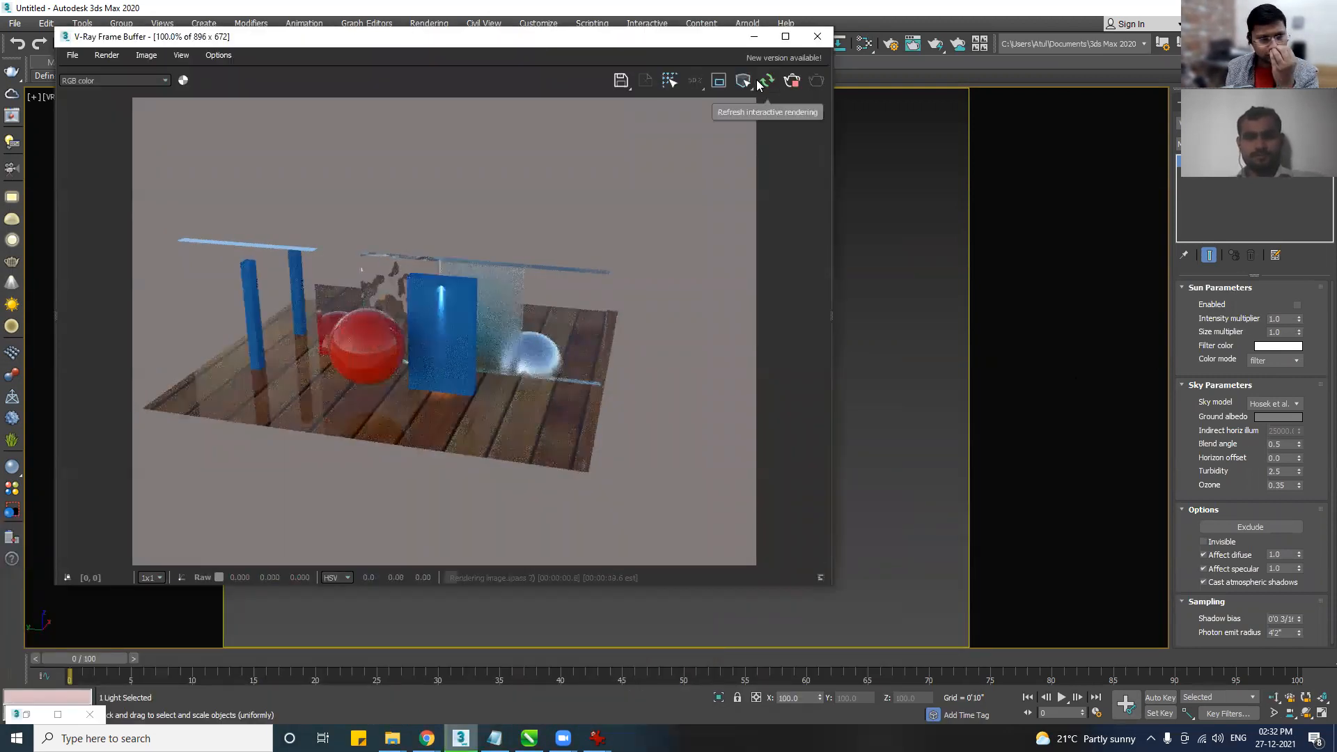
pyautogui.scroll(2, 453, 337)
pyautogui.scroll(-1, 401, 332)
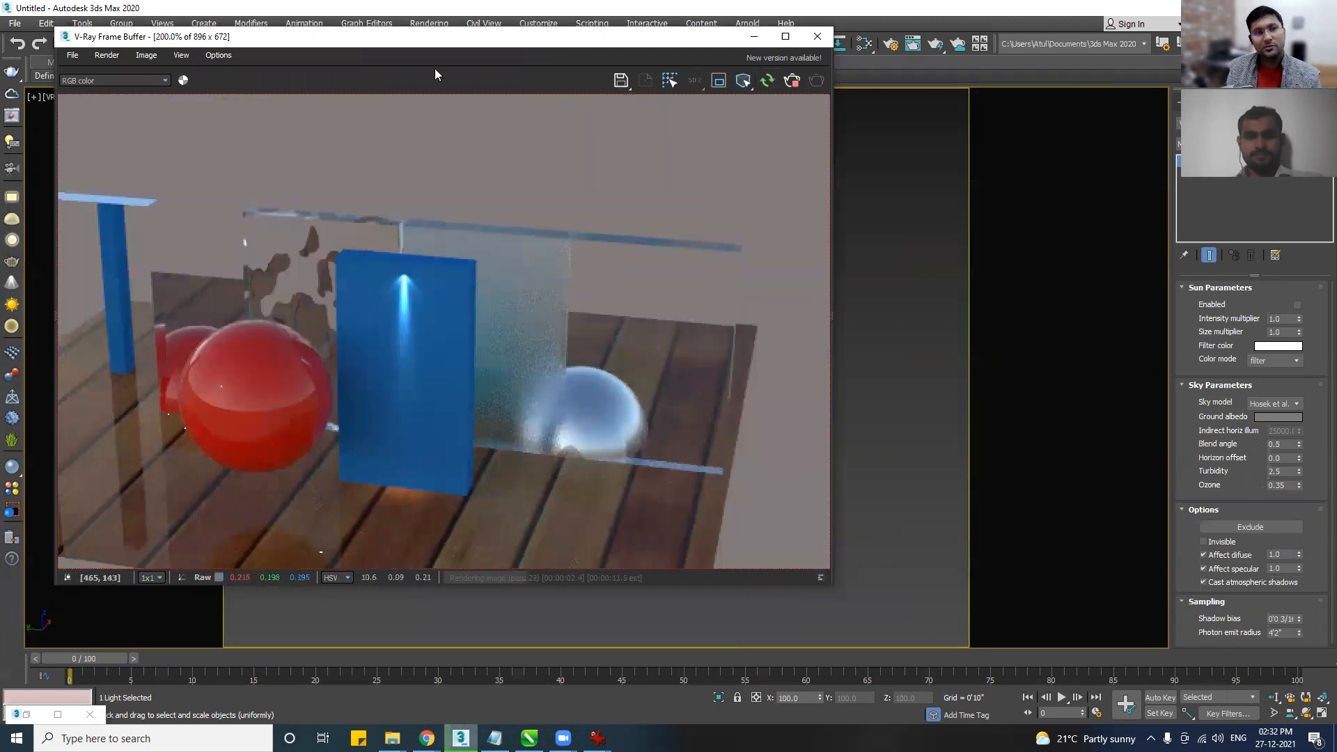
# Select the IES light and open the display.png preview beside the render to compare the light patterns.
pyautogui.moveTo(454, 44); pyautogui.dragTo(1008, 50)
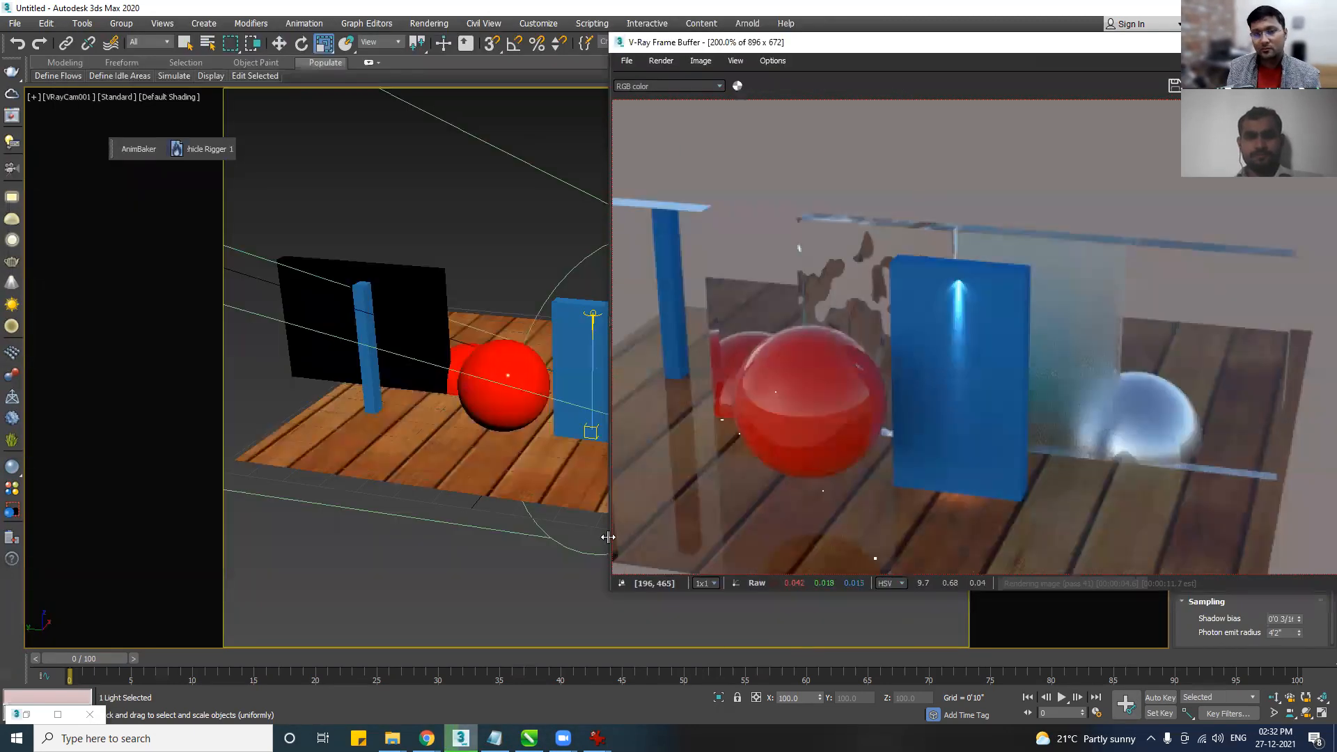
pyautogui.click(592, 326)
pyautogui.moveTo(596, 738)
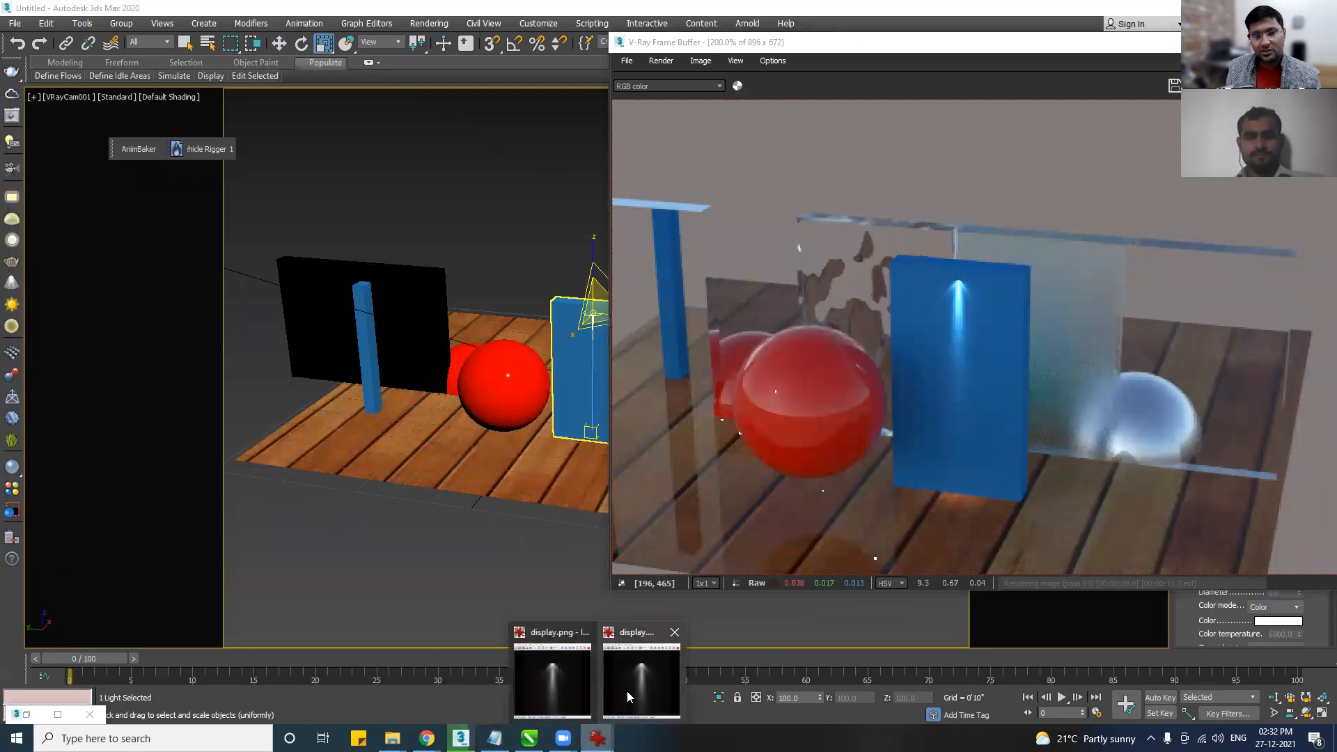
pyautogui.click(627, 682)
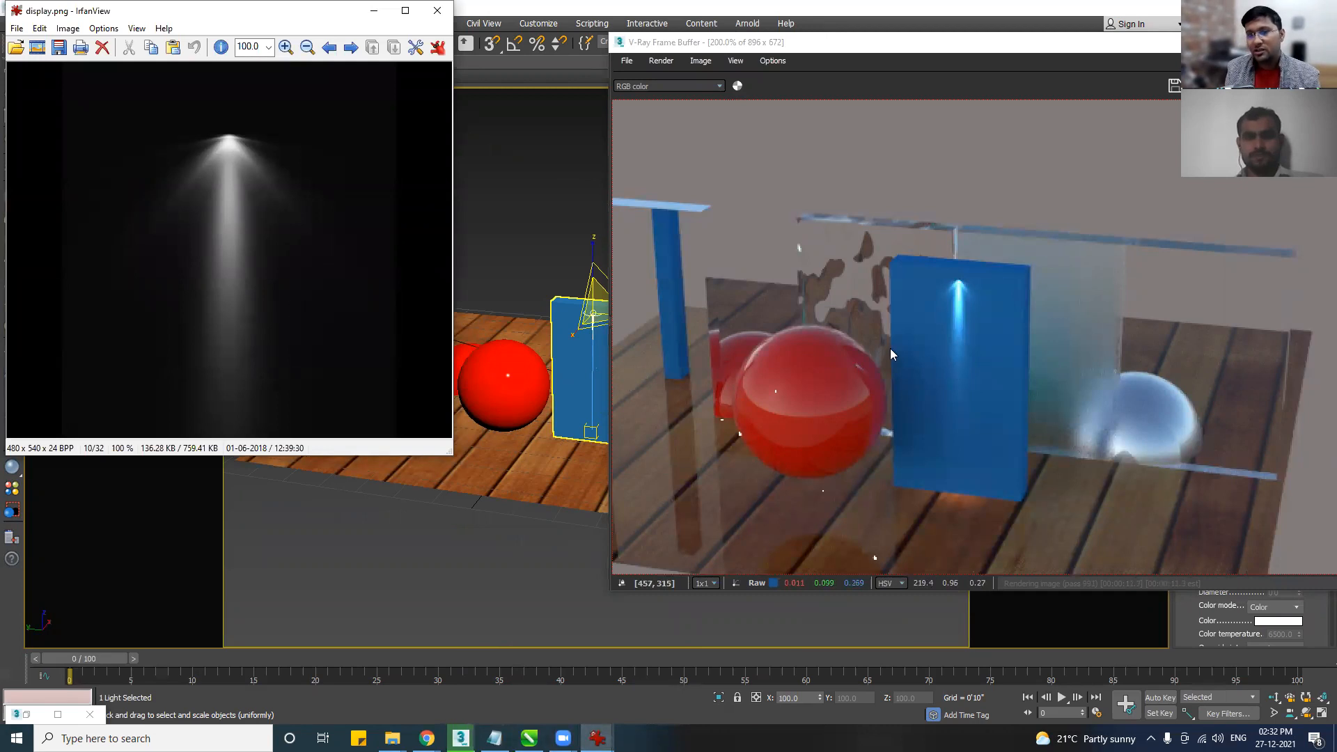
# Move the IES light slightly away from the face of the wide blue panel.
pyautogui.moveTo(712, 43); pyautogui.dragTo(789, 45)
pyautogui.press('w')
pyautogui.moveTo(607, 298); pyautogui.dragTo(606, 302)
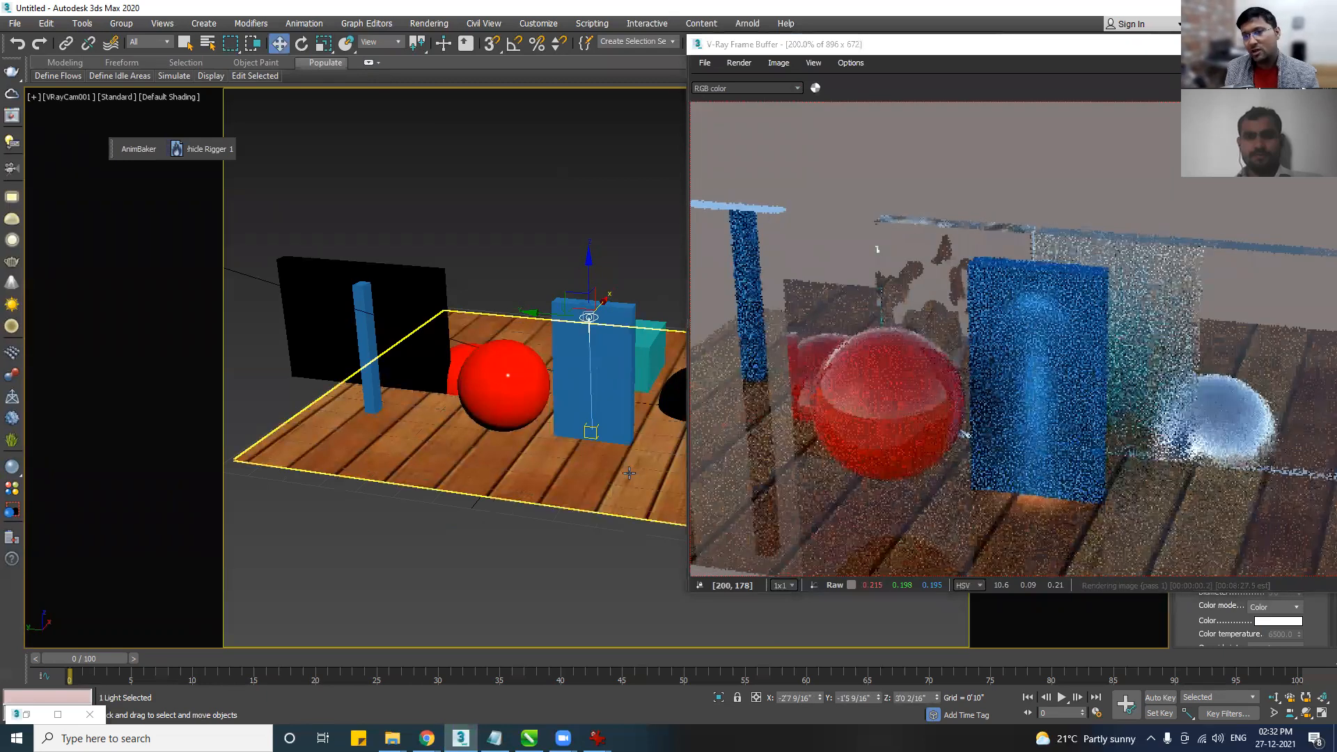
# Set the IES light's intensity value to 23100 and move the frame buffer aside to uncover the viewport.
pyautogui.click(1053, 53)
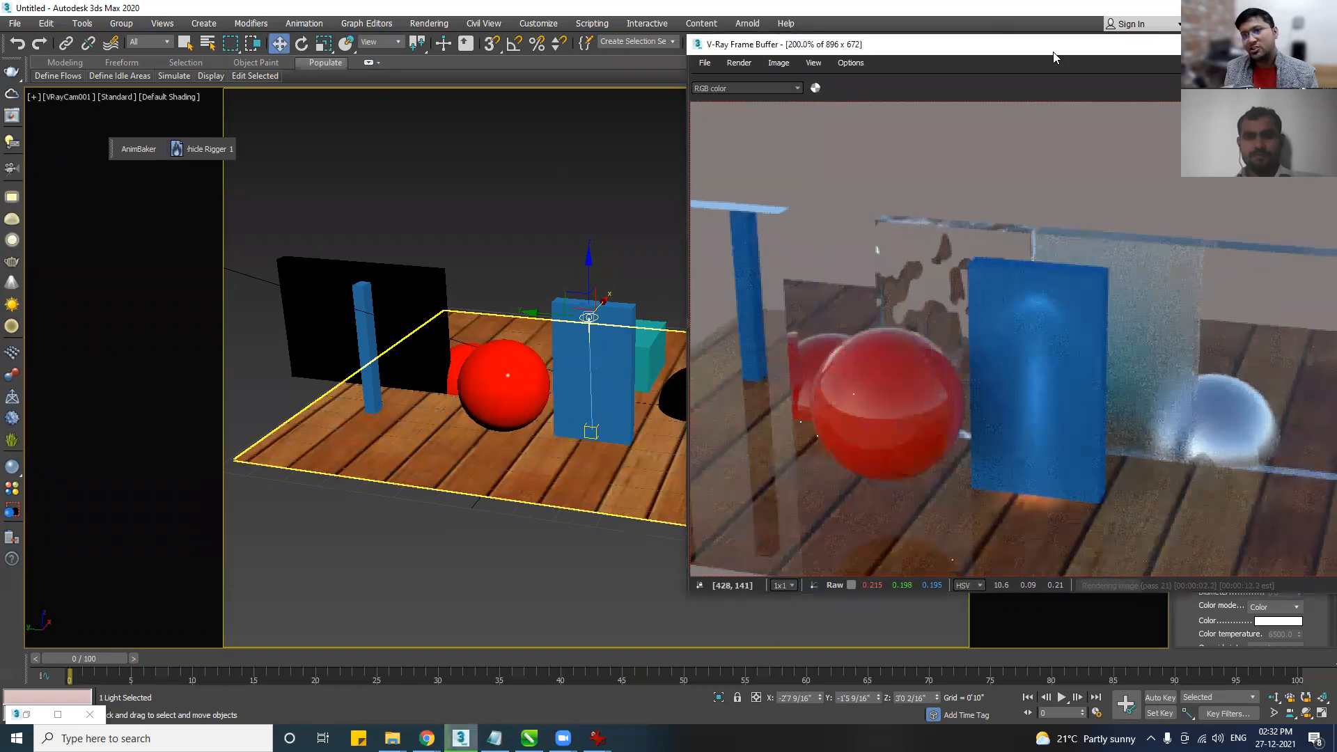
pyautogui.moveTo(1053, 57); pyautogui.dragTo(532, 49)
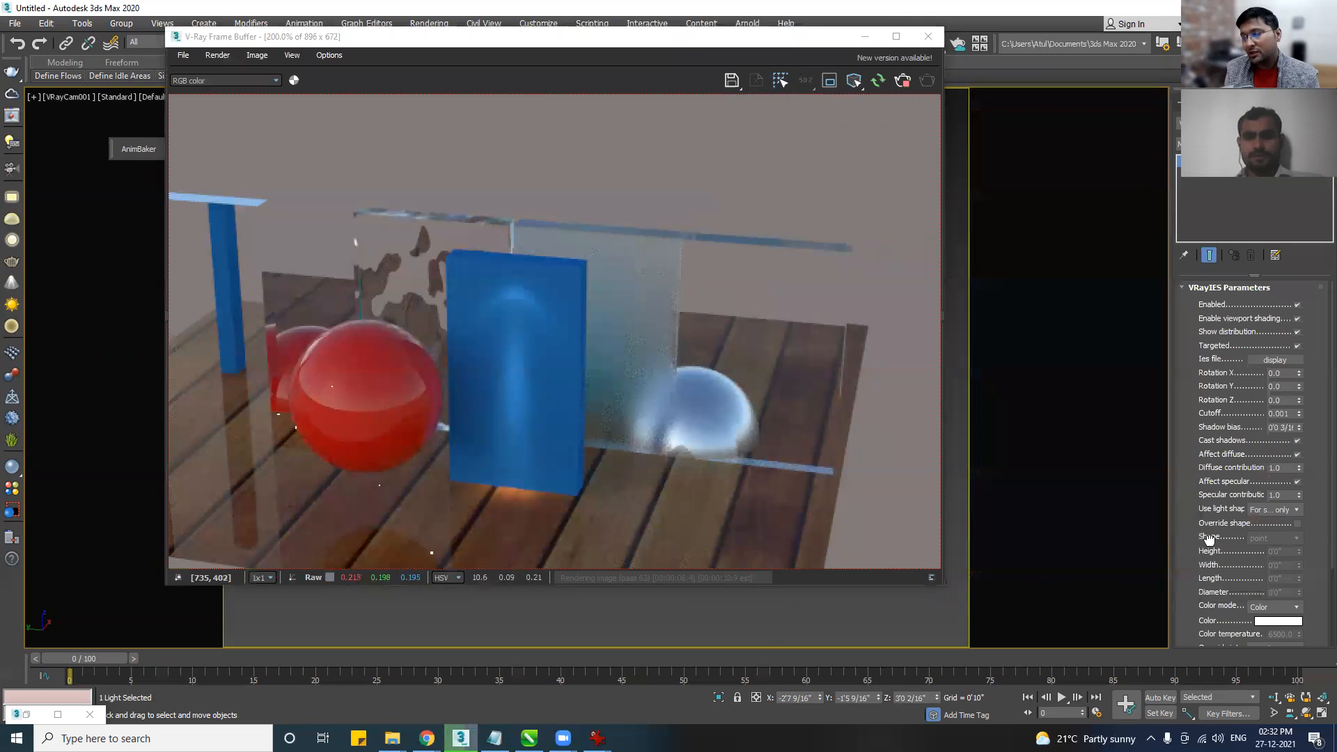
pyautogui.scroll(-3, 1263, 586)
pyautogui.scroll(-2, 1272, 602)
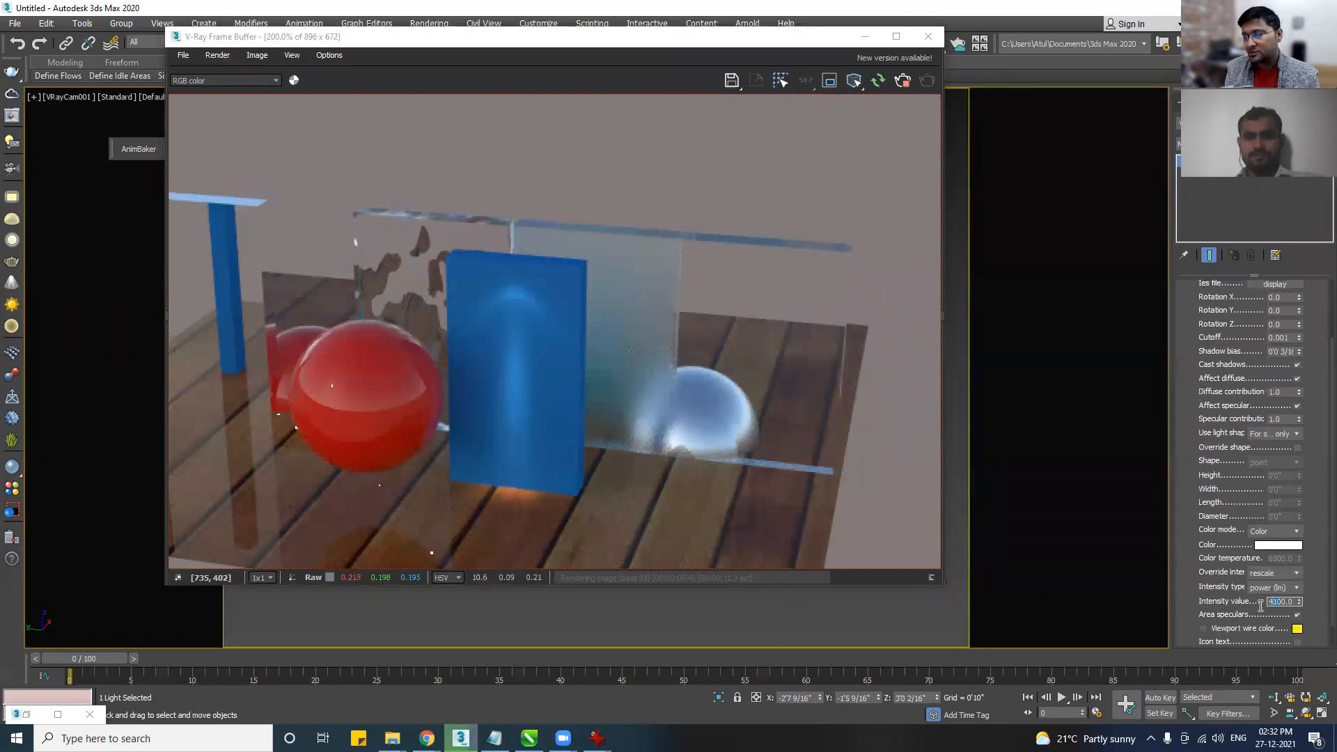
pyautogui.doubleClick(1273, 577)
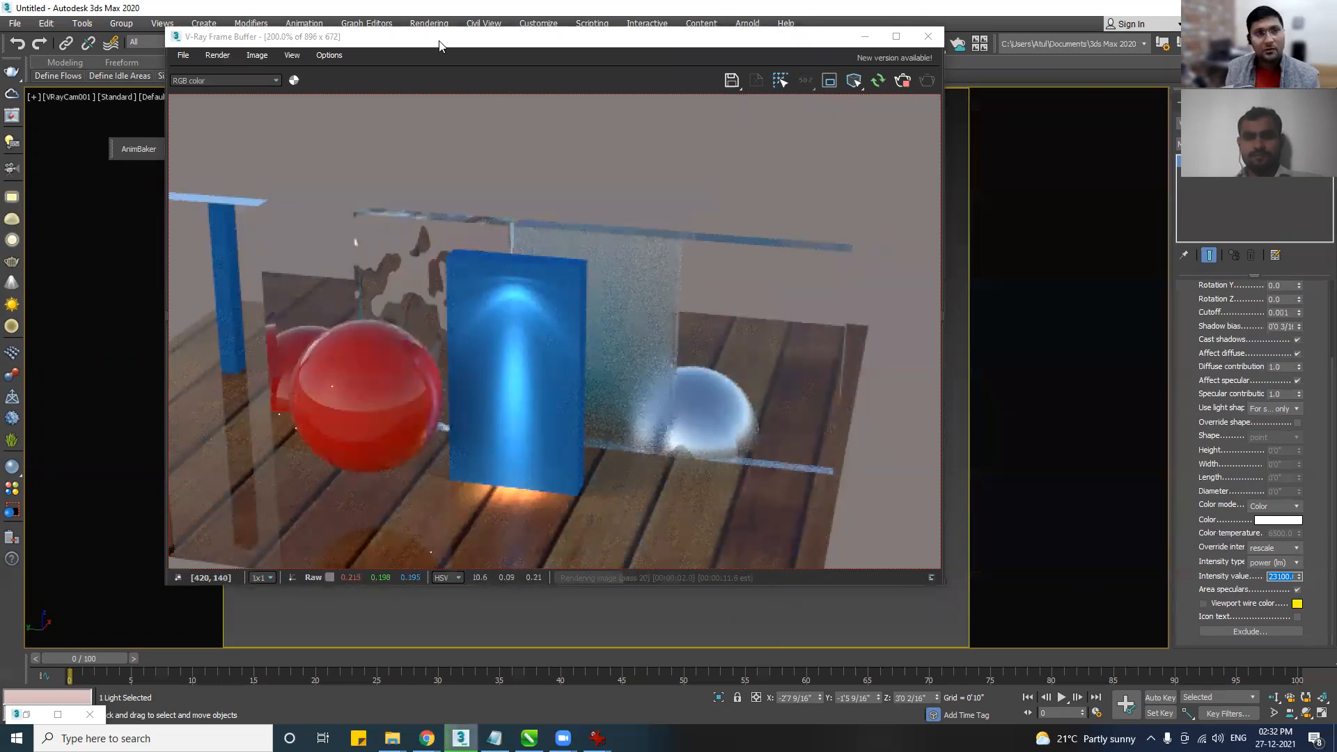
pyautogui.moveTo(529, 36); pyautogui.dragTo(952, 71)
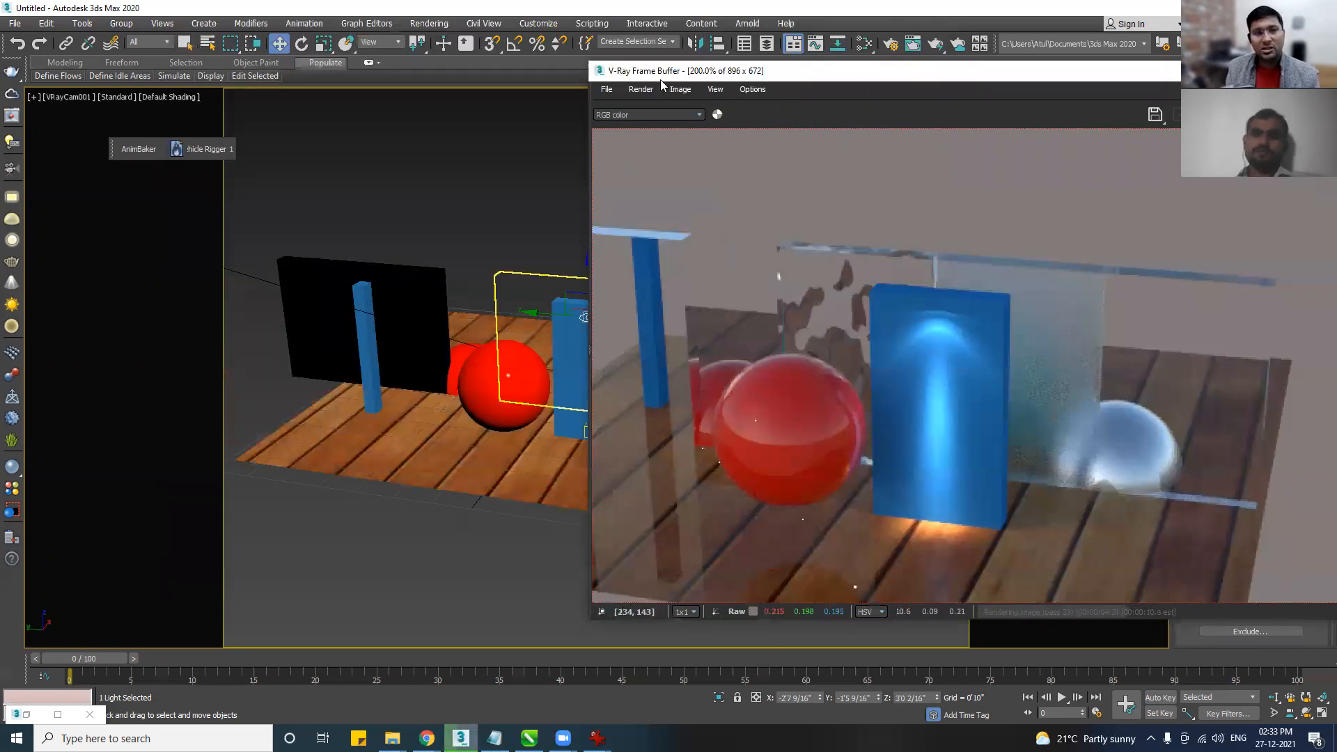
# Uncover the viewport and shift the IES light's target slightly along the X axis at the base of the wide blue panel.
pyautogui.moveTo(674, 71); pyautogui.dragTo(875, 55)
pyautogui.click(591, 432)
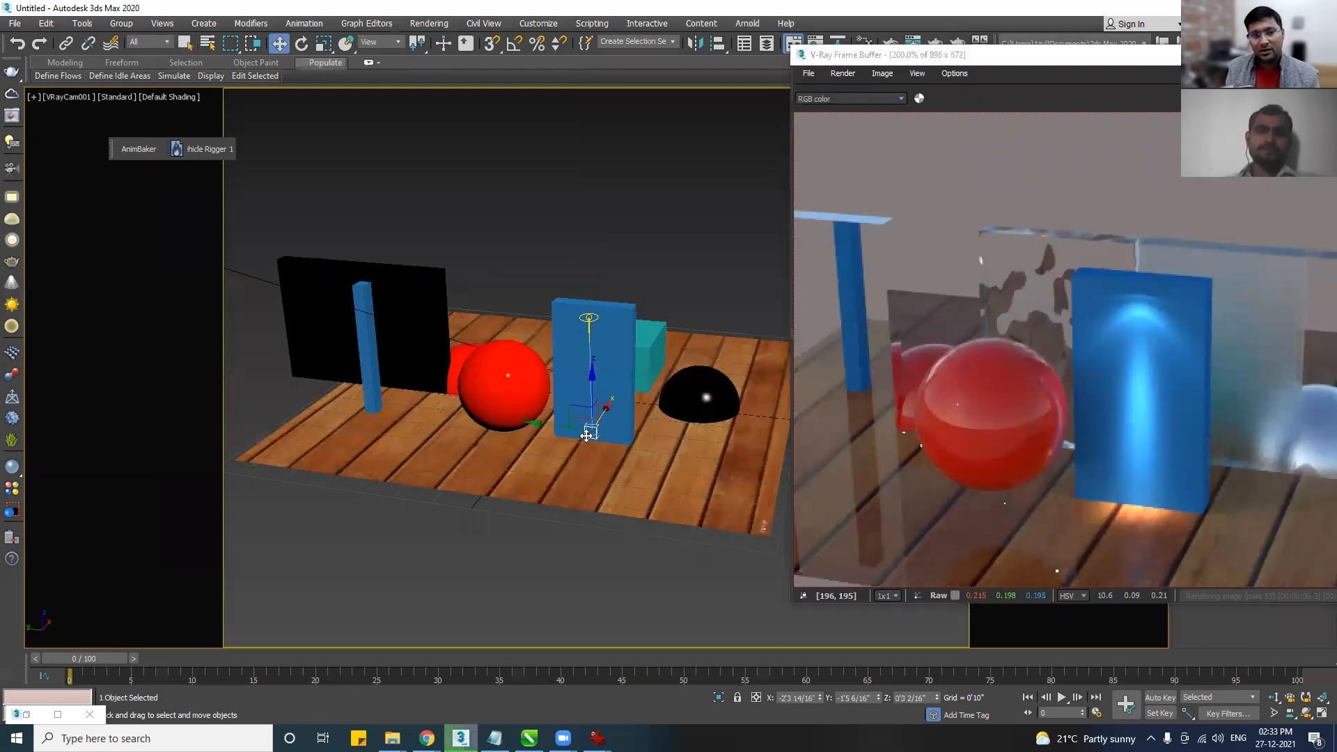
pyautogui.moveTo(603, 417); pyautogui.dragTo(640, 422)
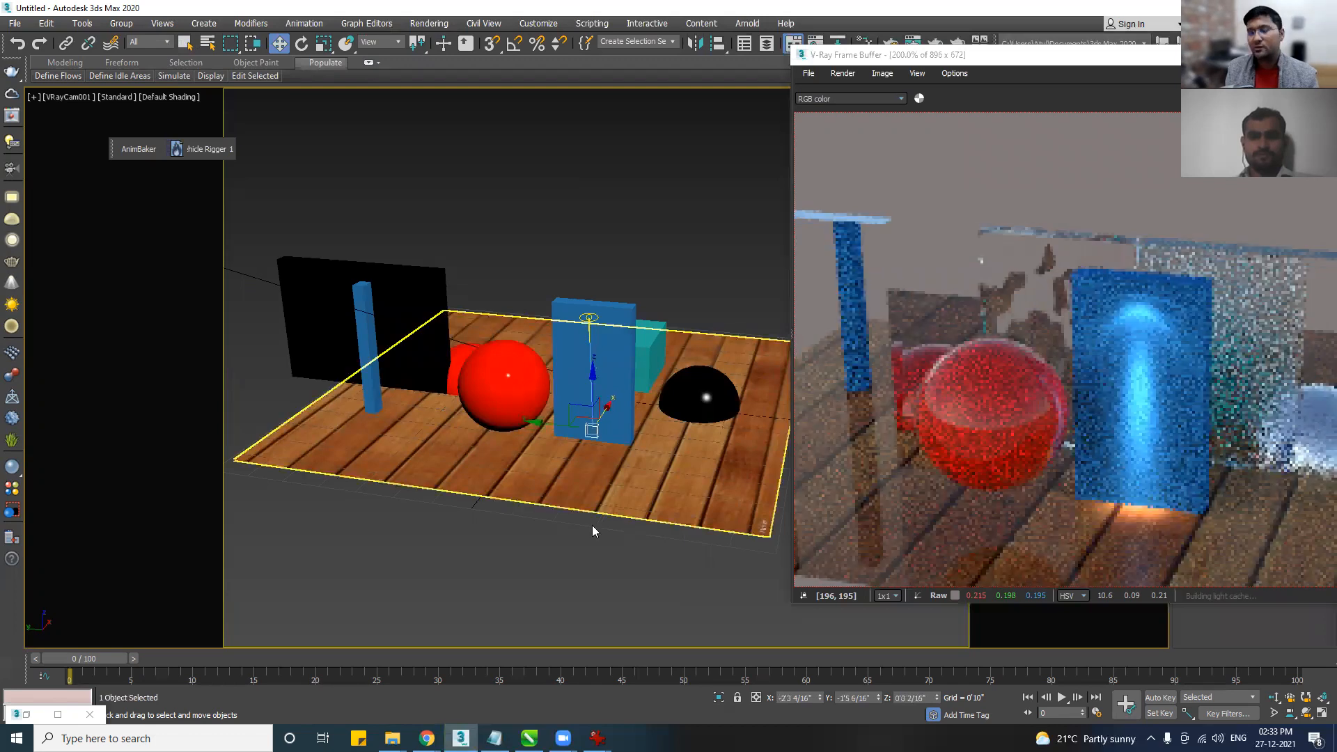
# Move the frame buffer clear of the scene objects and select the wooden floor to identify it.
pyautogui.click(1101, 62)
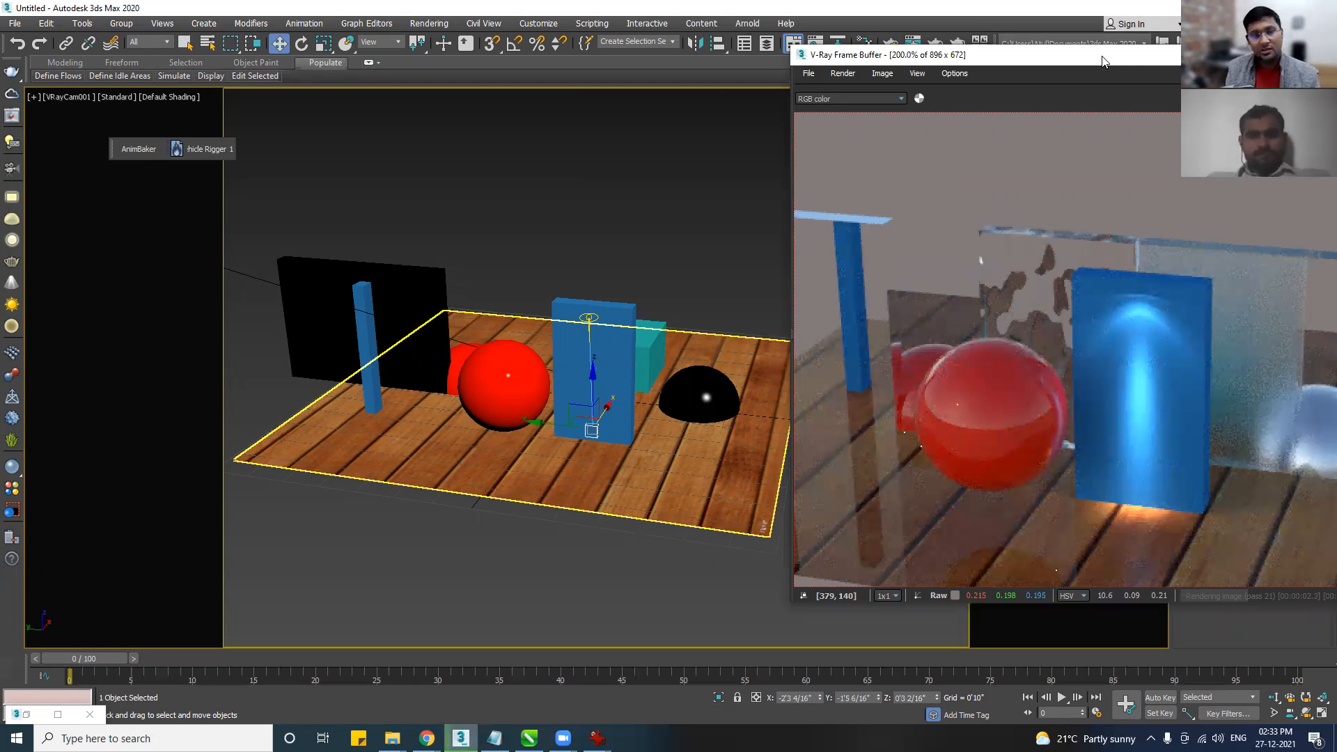
pyautogui.moveTo(1101, 61); pyautogui.dragTo(330, 64)
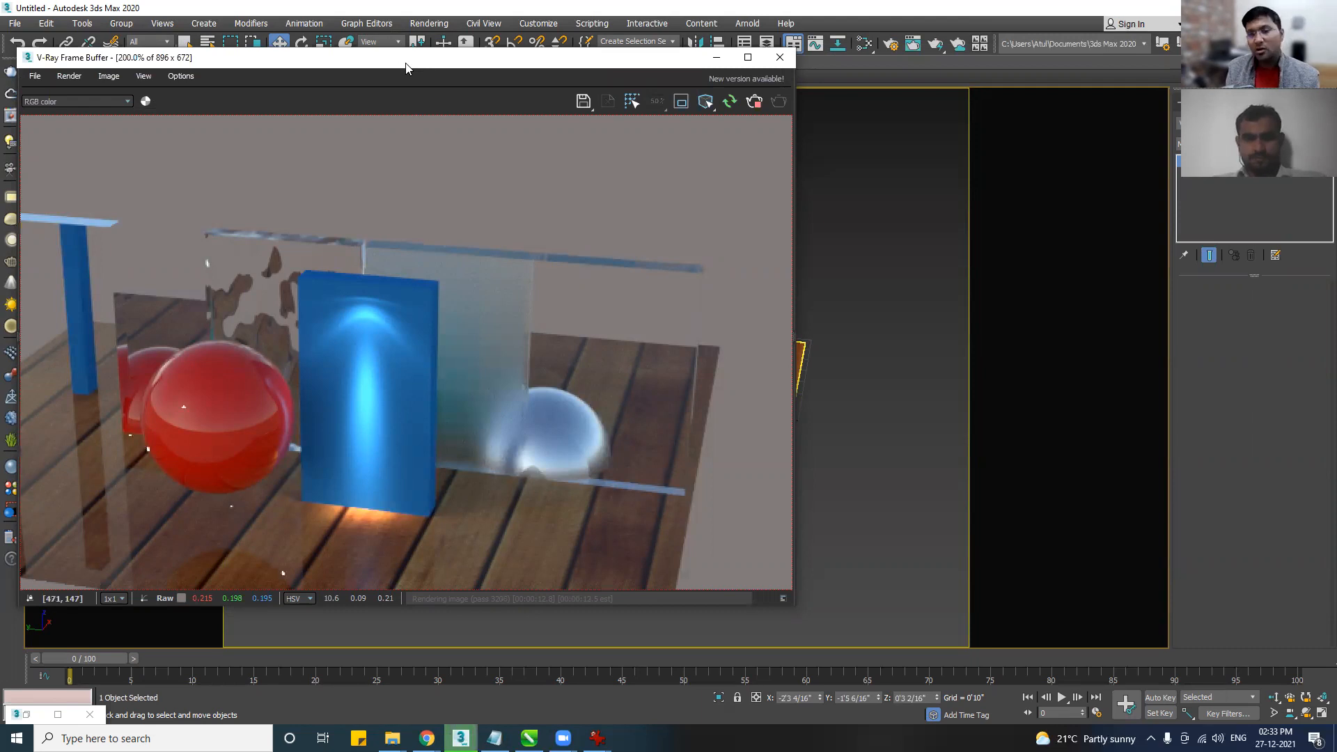
pyautogui.moveTo(406, 64); pyautogui.dragTo(736, 515)
pyautogui.click(589, 316)
pyautogui.click(725, 347)
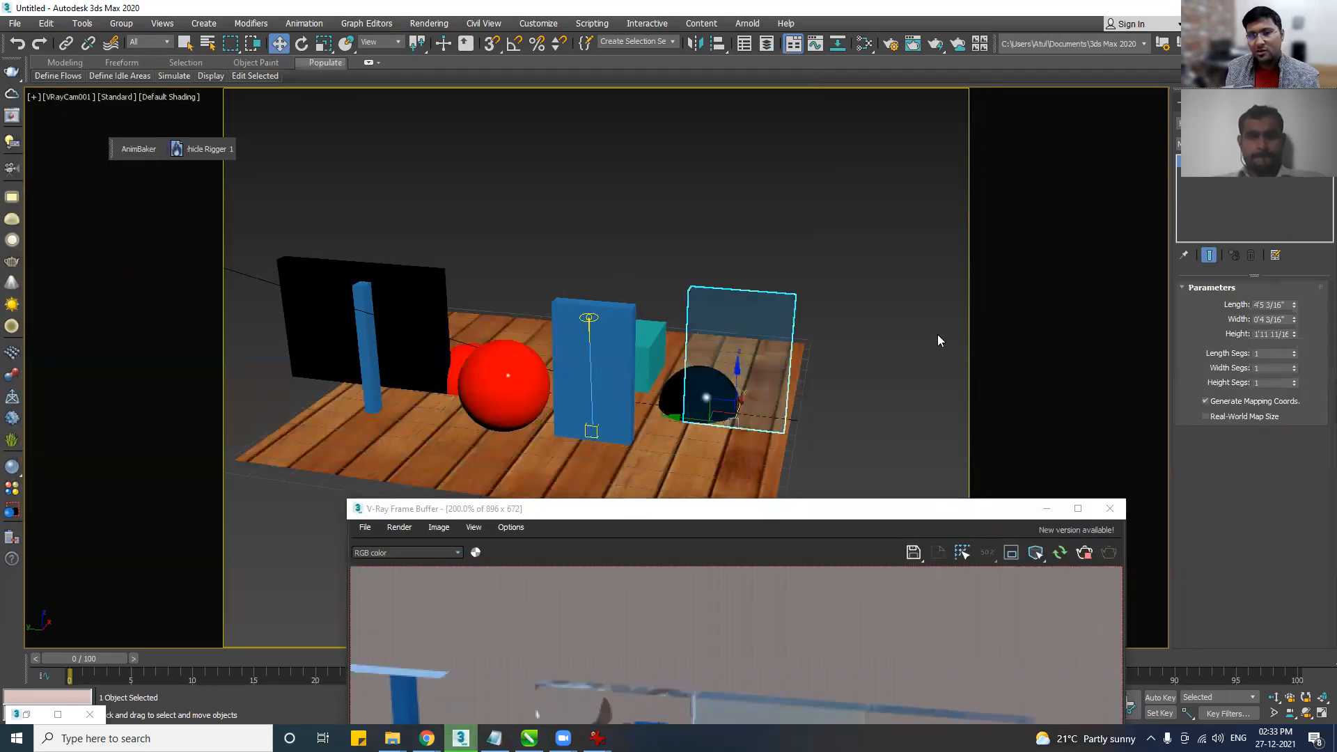
pyautogui.click(762, 453)
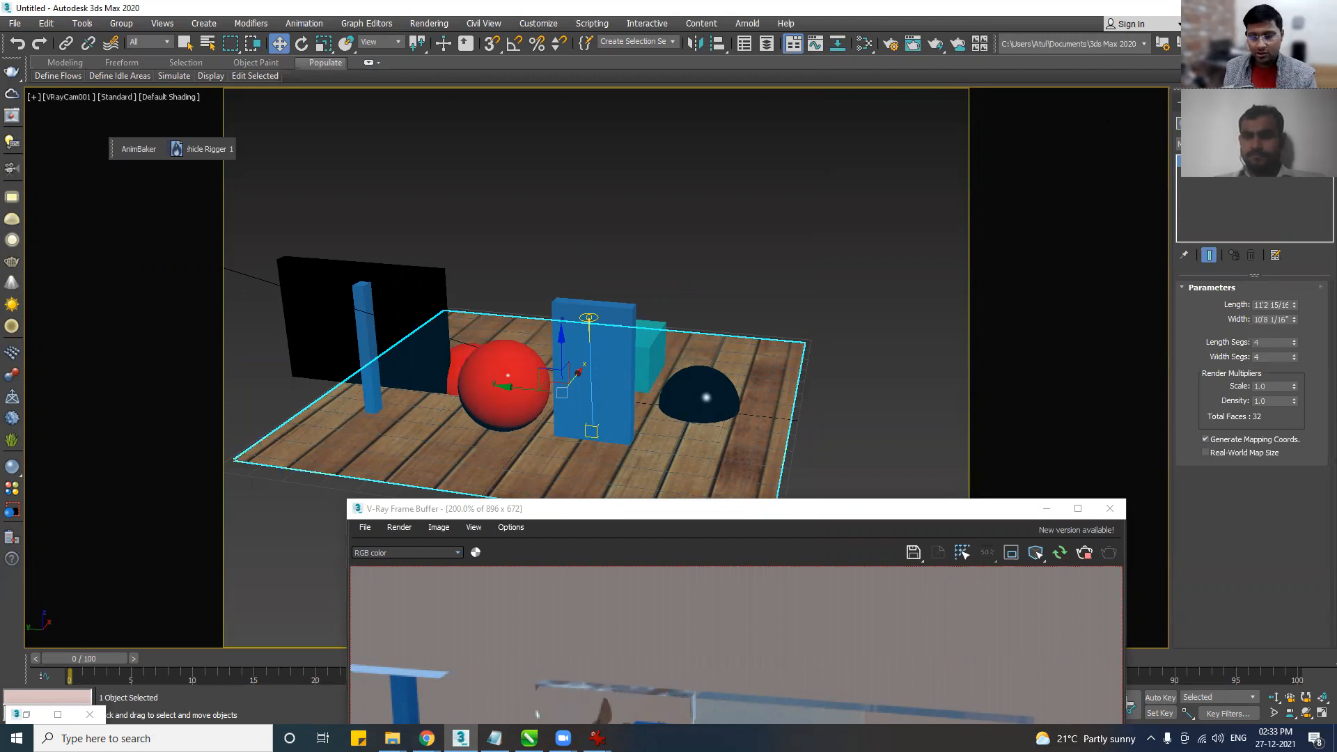
# Exclude the floor object 01 from the IES light for both illumination and shadow casting, and refresh the interactive render.
pyautogui.click(817, 268)
pyautogui.click(589, 319)
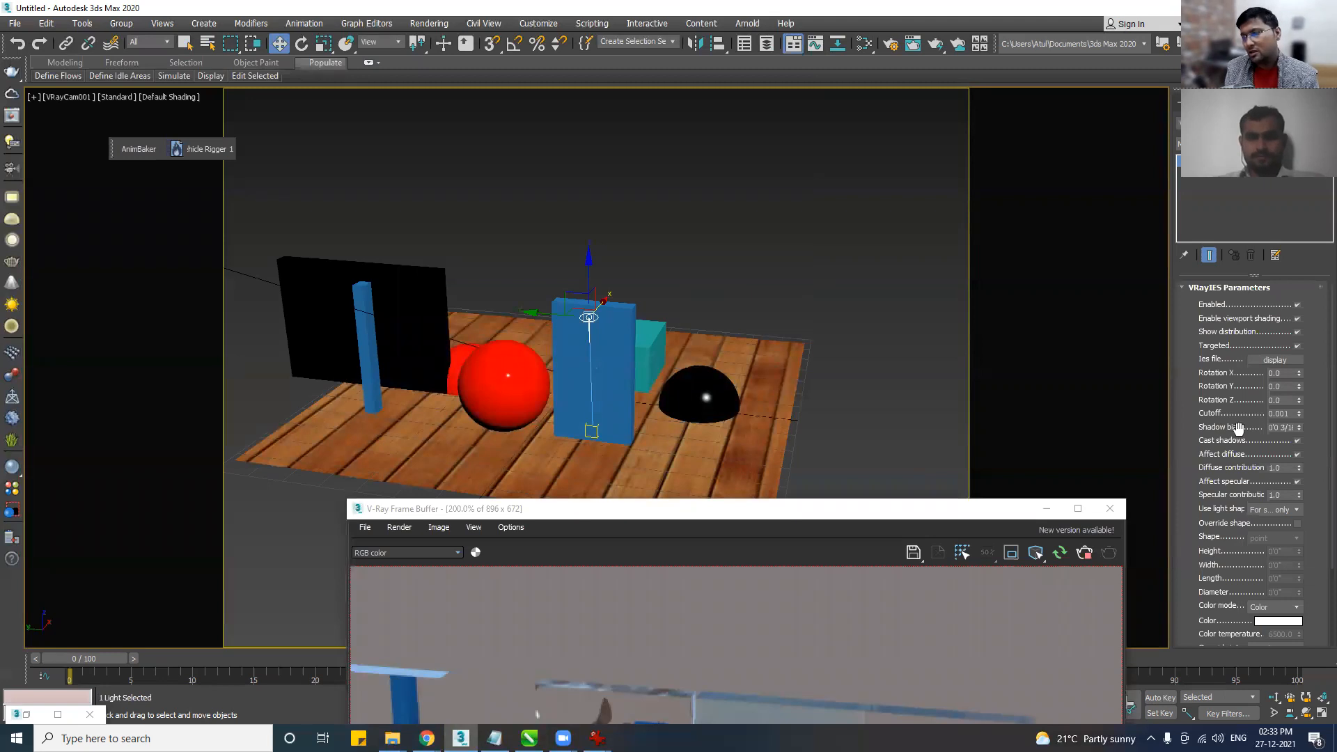
pyautogui.scroll(-3, 1226, 493)
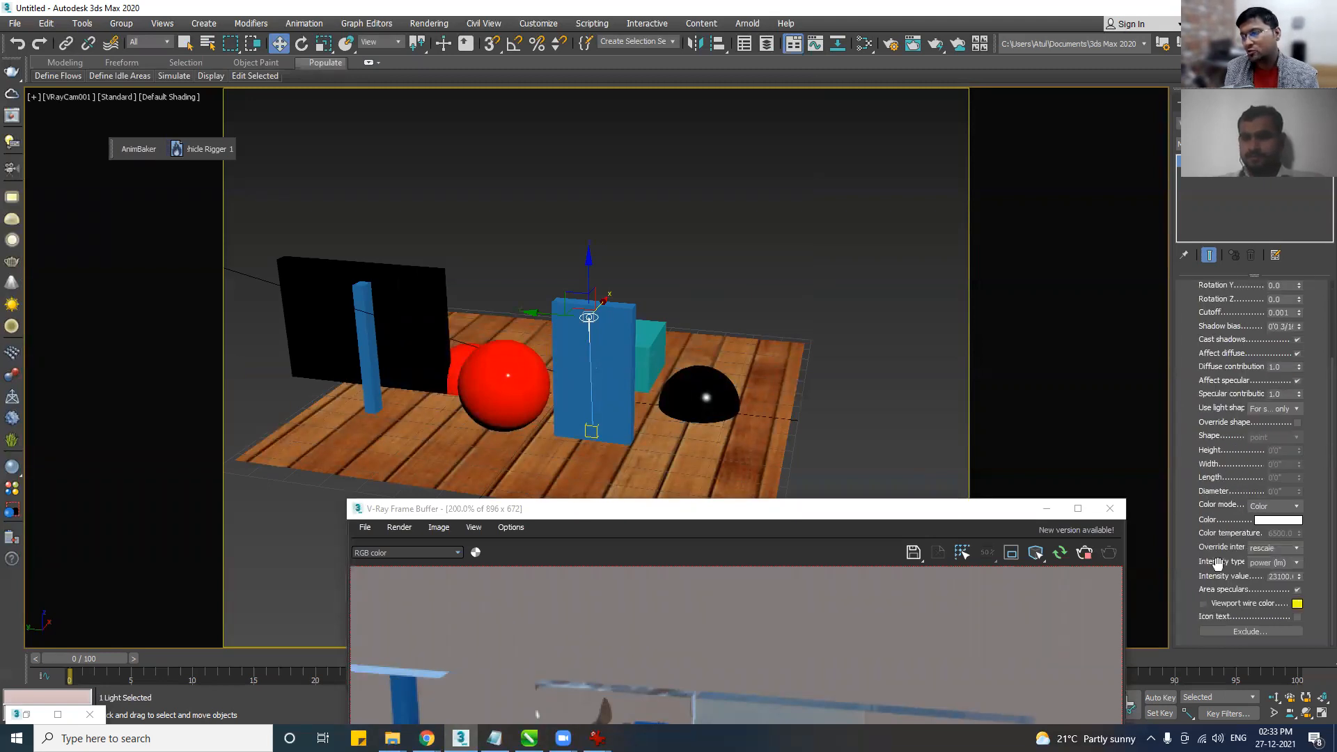
pyautogui.click(1246, 631)
pyautogui.doubleClick(440, 247)
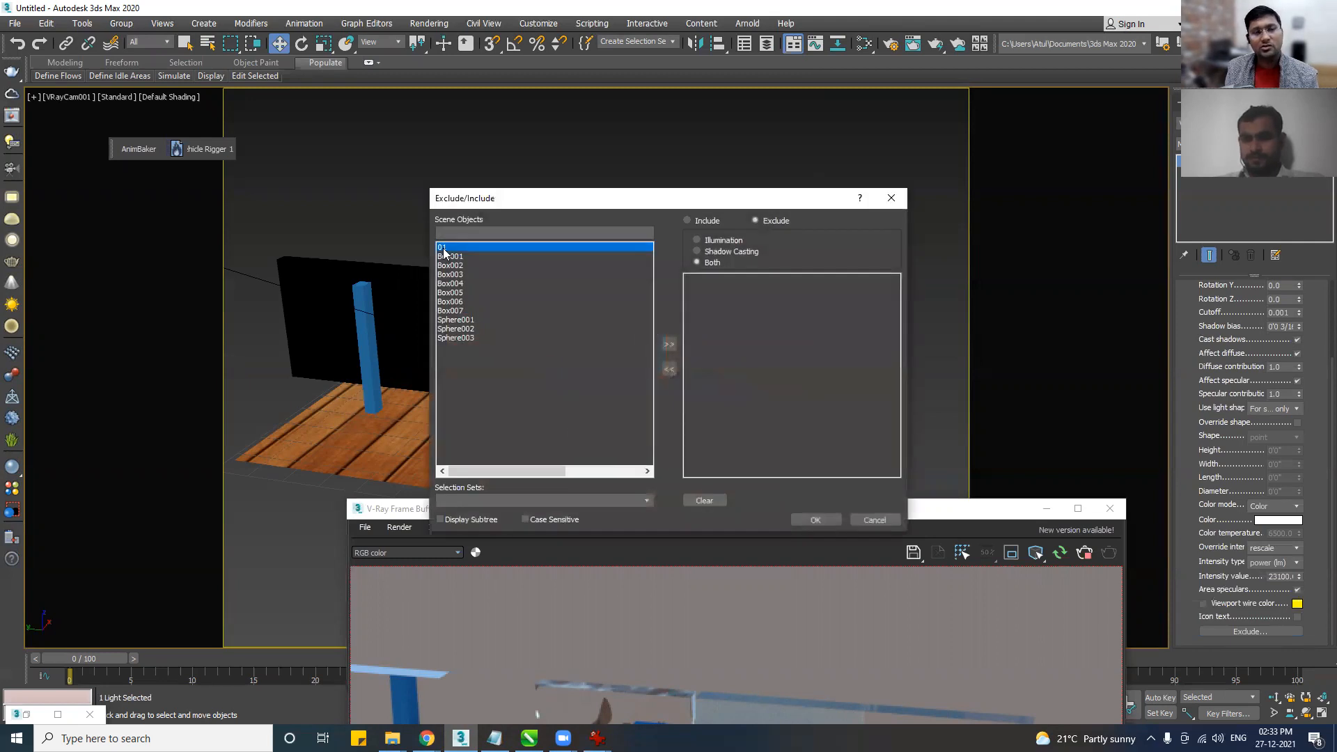
pyautogui.click(815, 520)
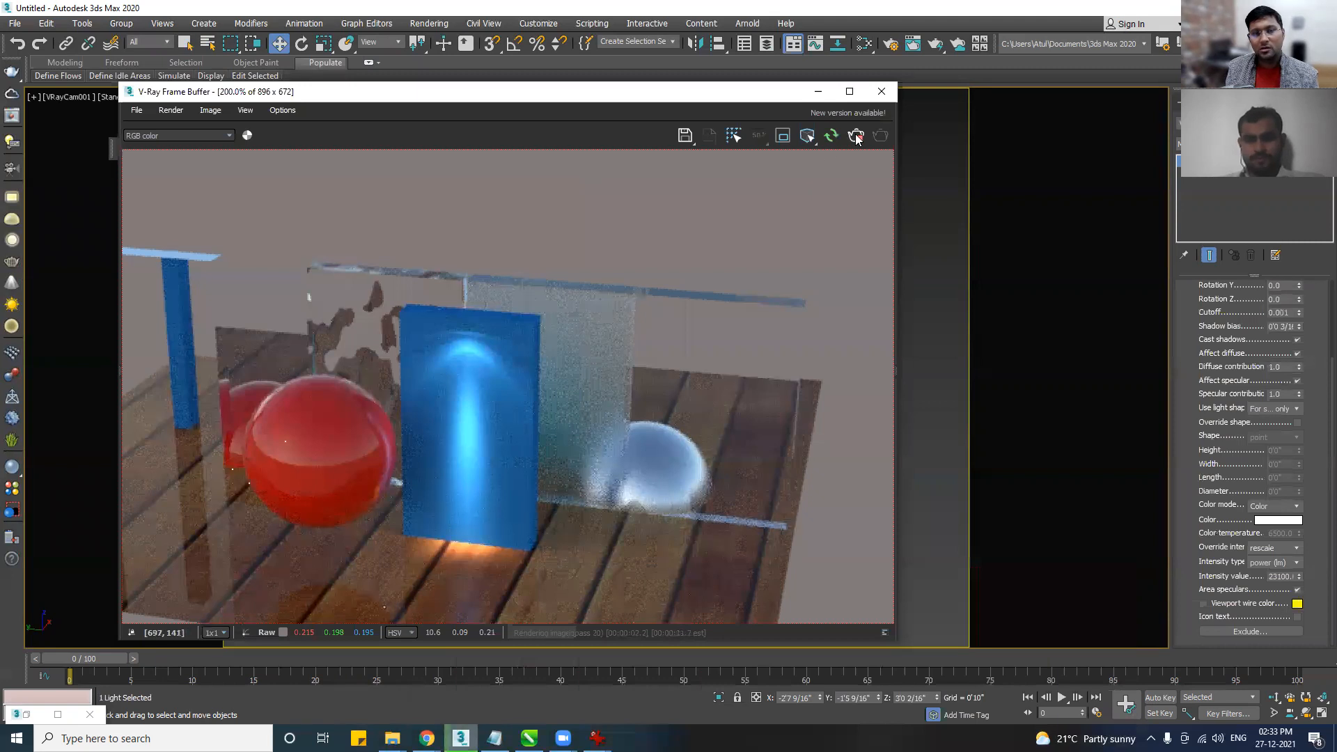
pyautogui.click(831, 137)
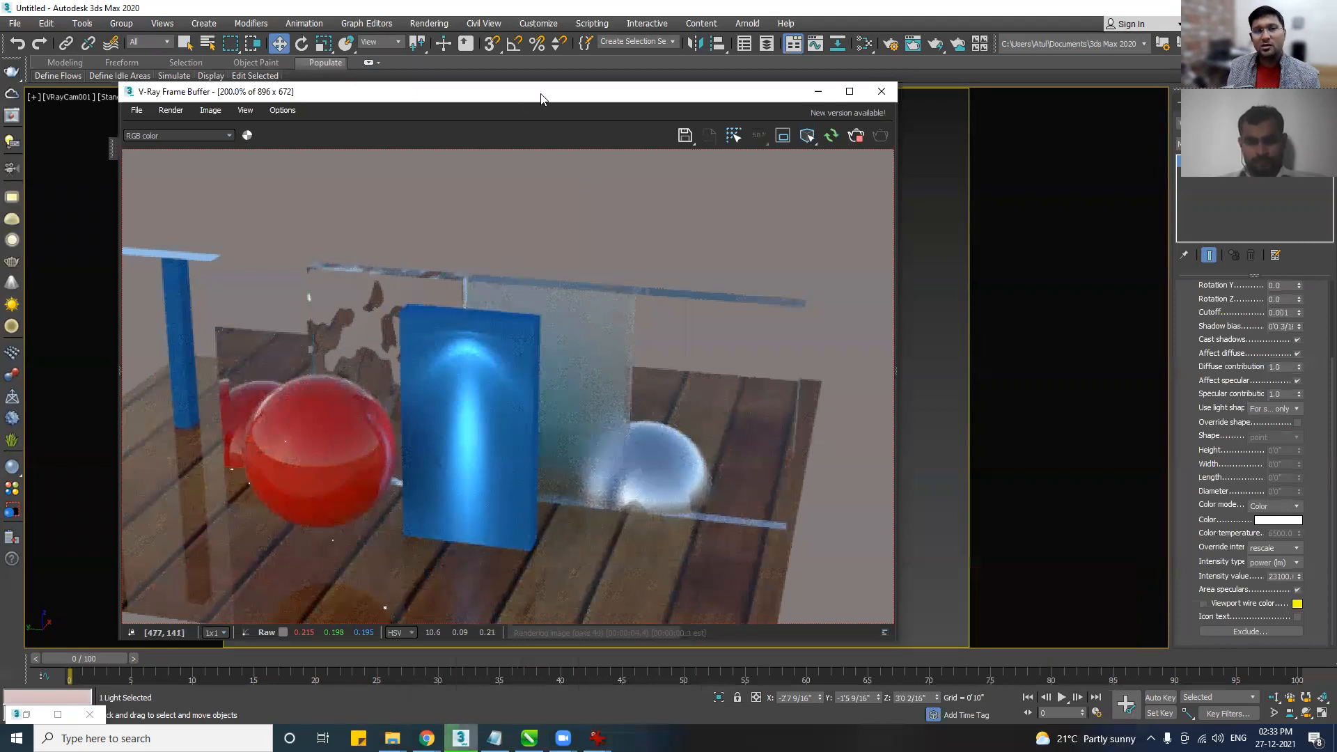
pyautogui.moveTo(546, 92); pyautogui.dragTo(630, 58)
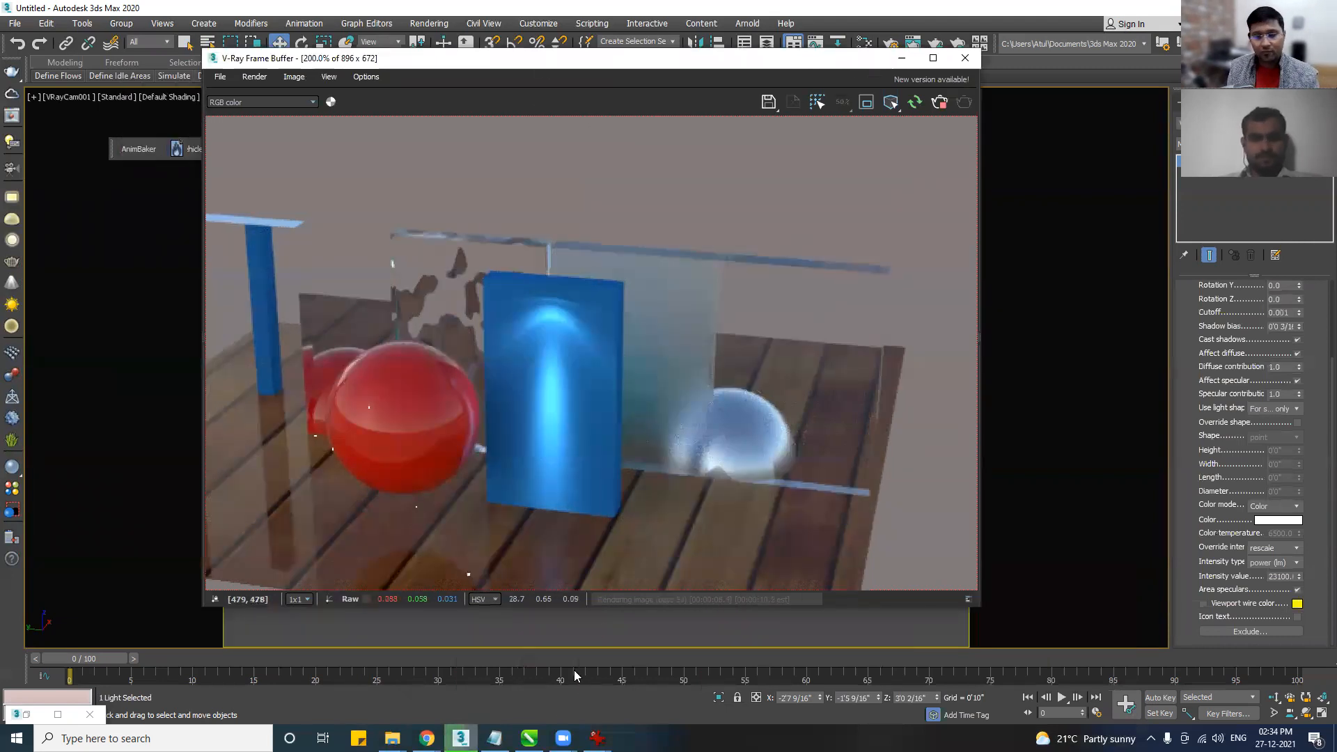
# Place the display.png preview beside the render and browse through the profile previews to soft-display.png.
pyautogui.click(597, 738)
pyautogui.click(627, 661)
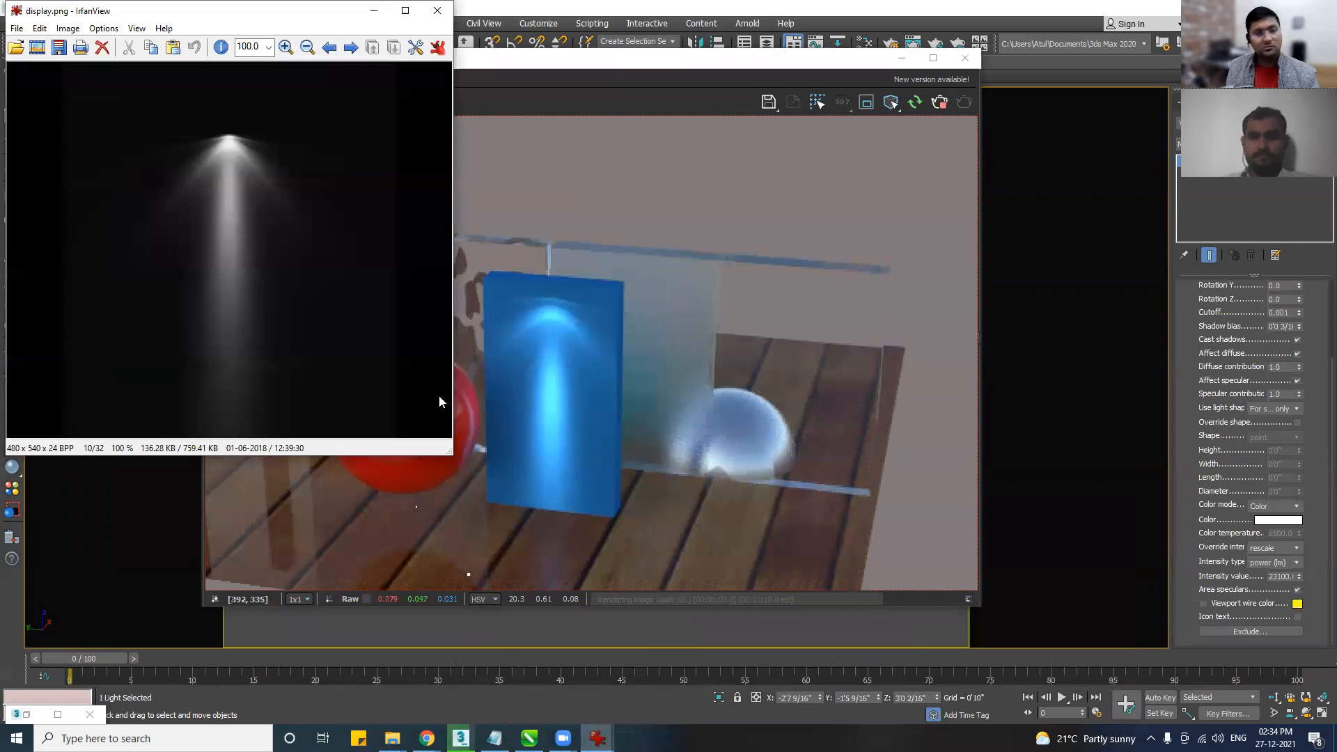
pyautogui.click(473, 511)
pyautogui.click(597, 738)
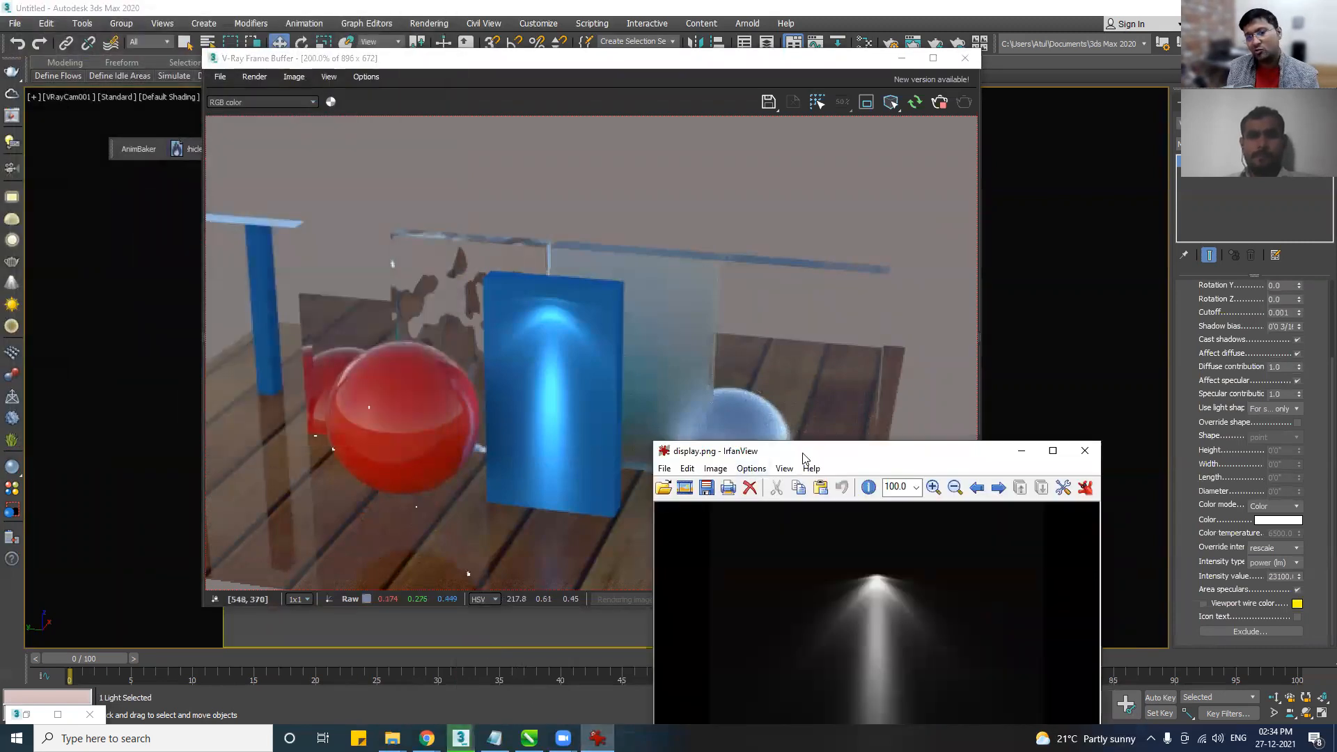
pyautogui.moveTo(802, 452); pyautogui.dragTo(788, 75)
pyautogui.scroll(-2, 858, 390)
pyautogui.scroll(-6, 866, 387)
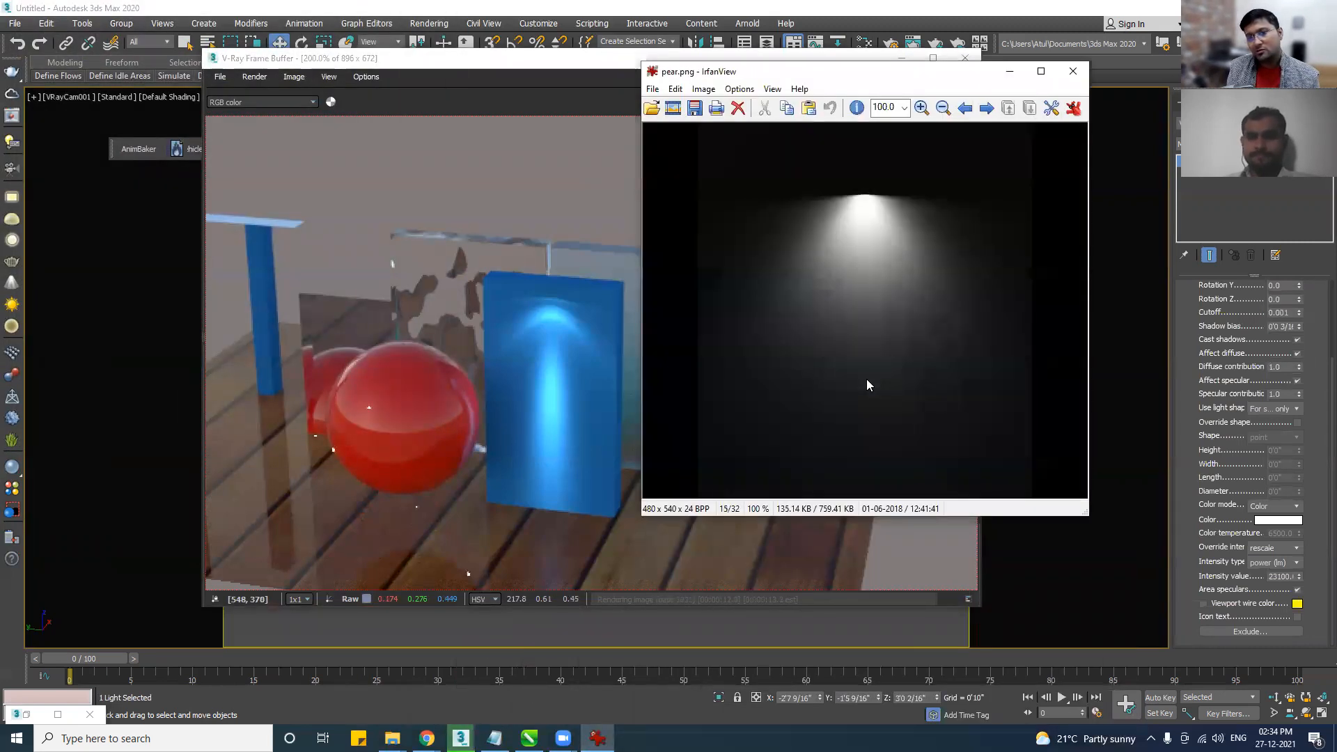
pyautogui.scroll(-1, 865, 385)
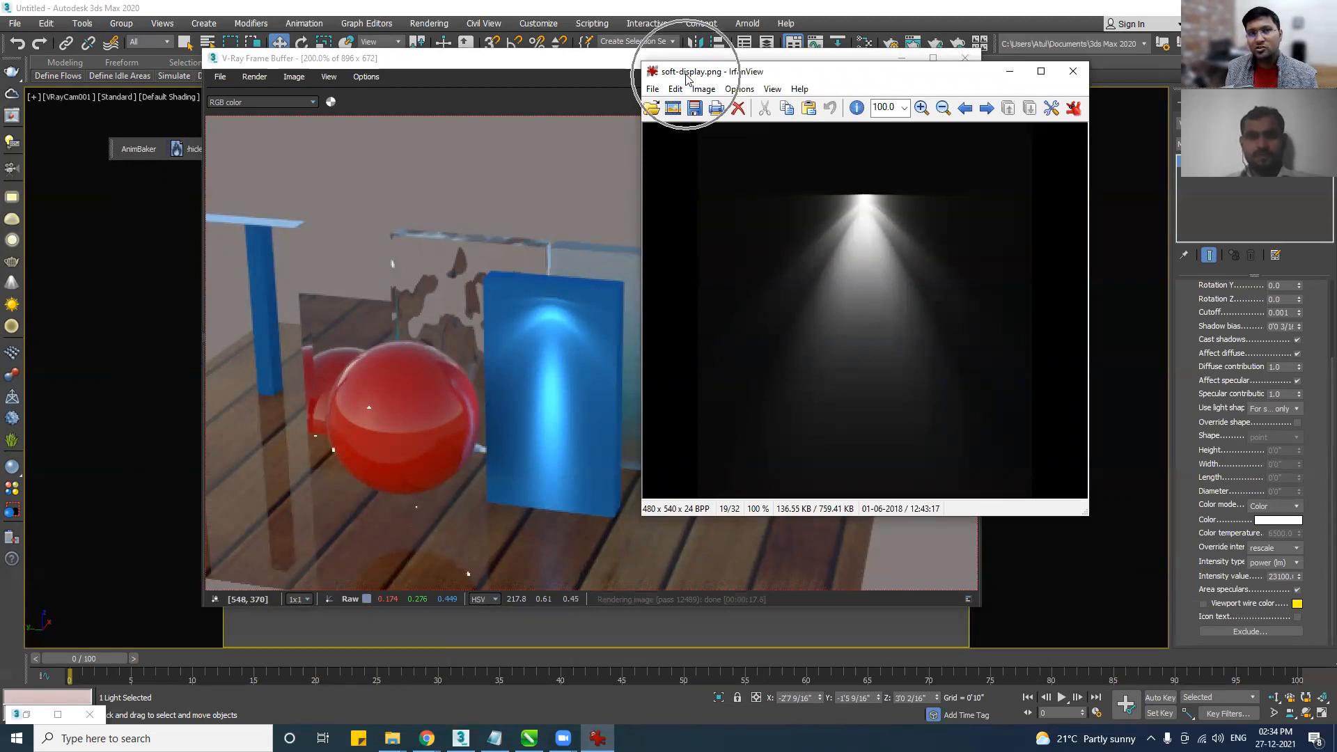
# Replace the IES light's profile file with soft-display.ies from the ies-lights-pack folder.
pyautogui.moveTo(573, 65); pyautogui.dragTo(577, 574)
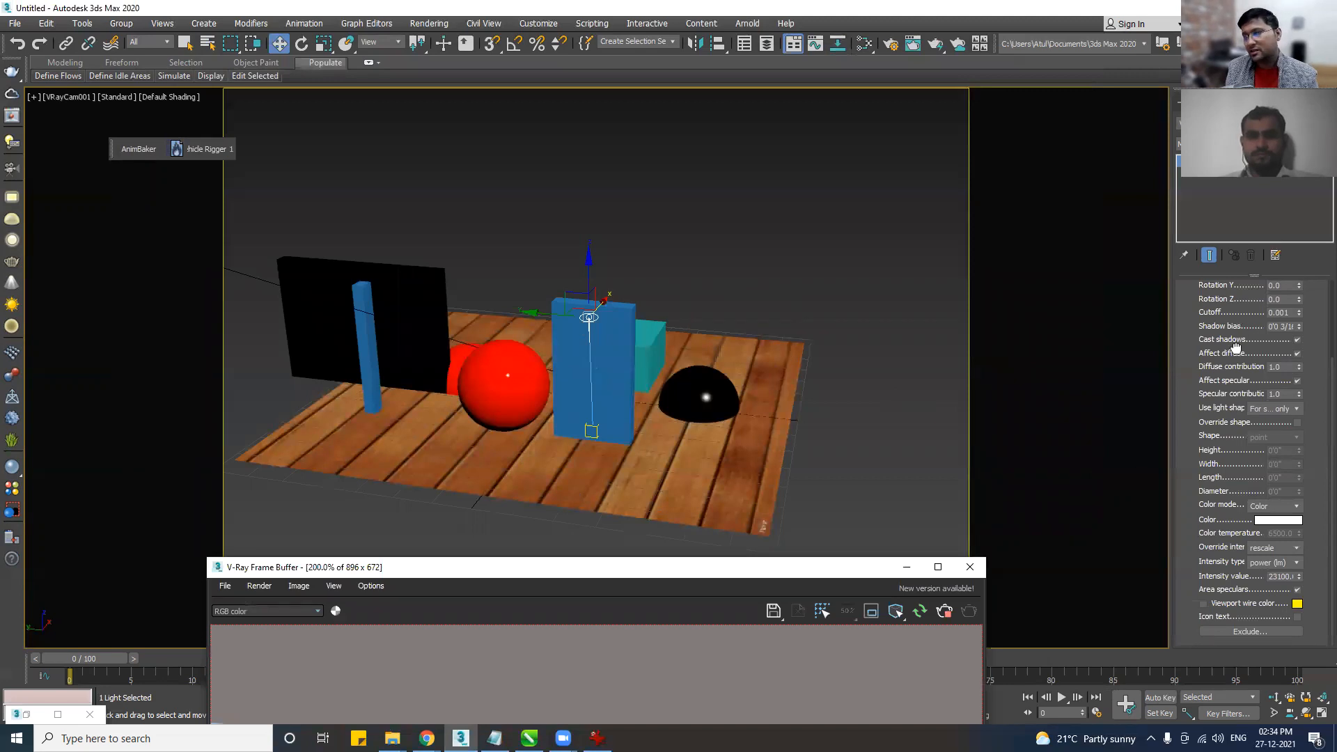
pyautogui.scroll(3, 1292, 389)
pyautogui.click(1279, 360)
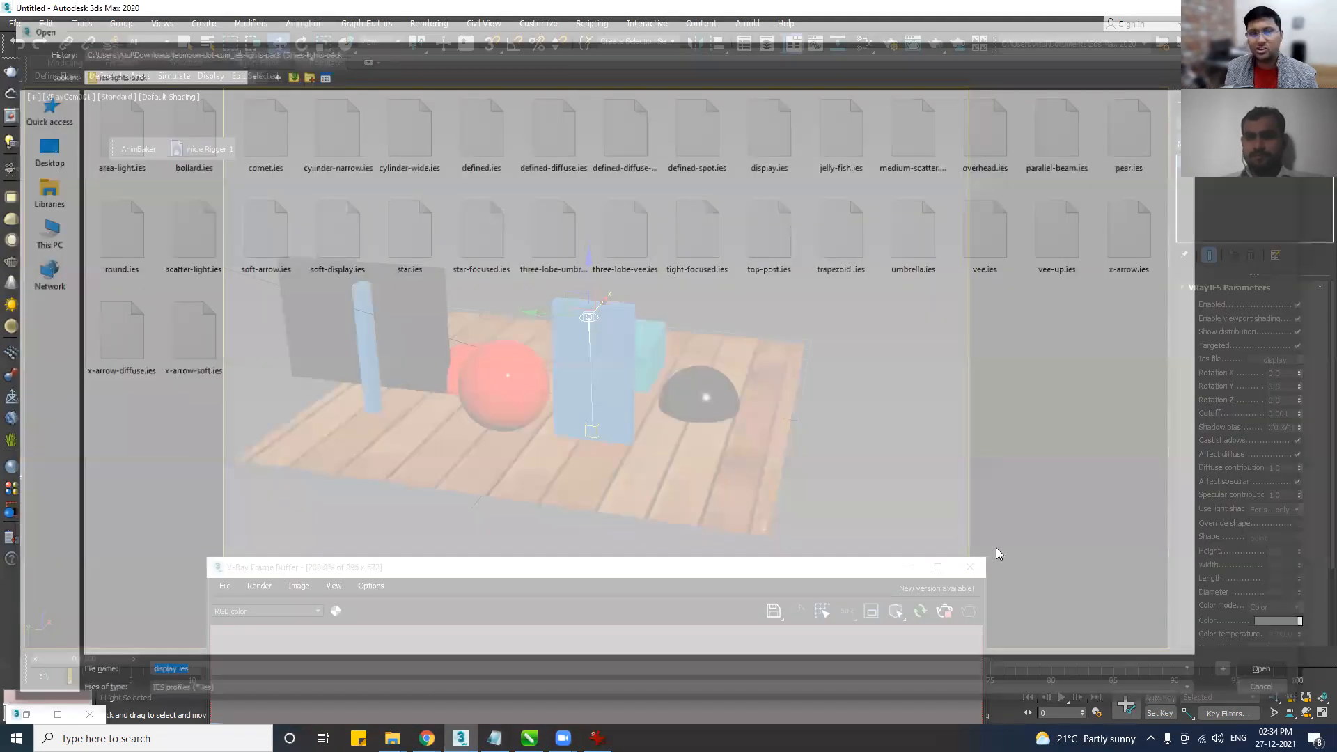
pyautogui.press('s')
pyautogui.press('o')
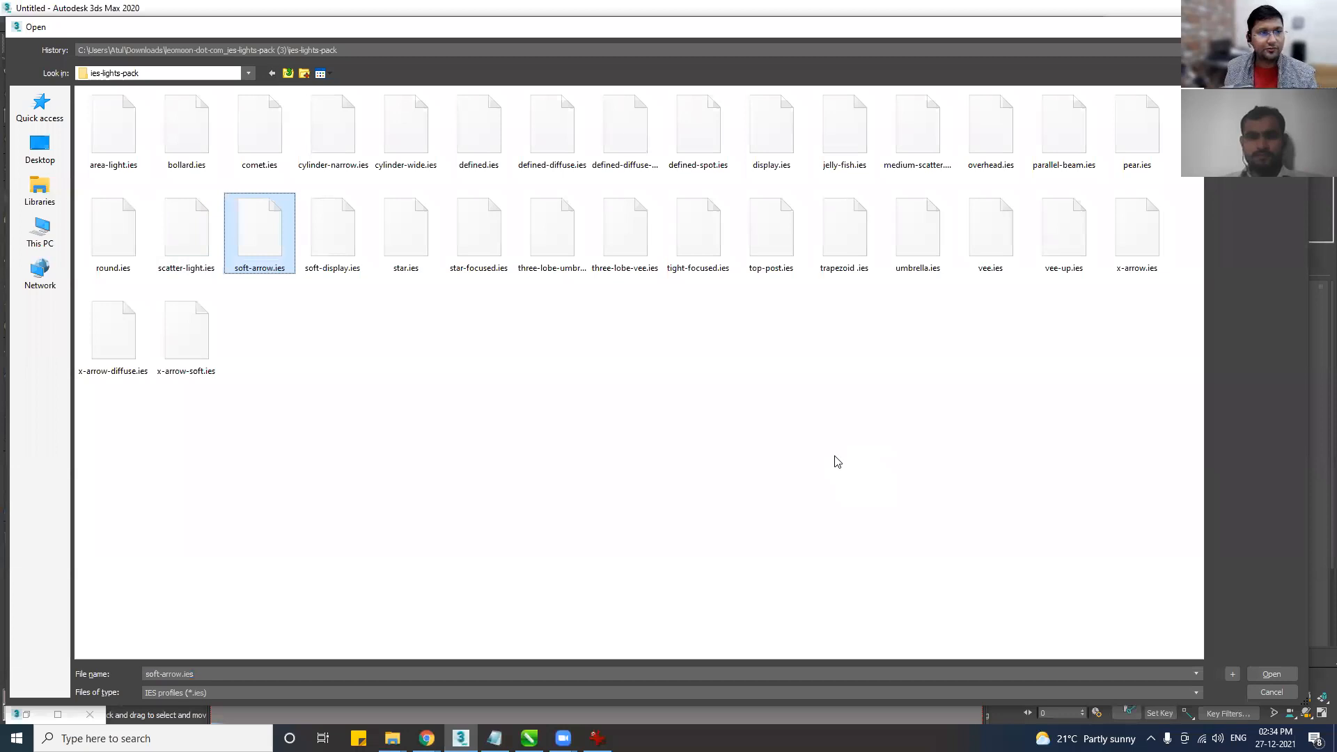
pyautogui.click(355, 248)
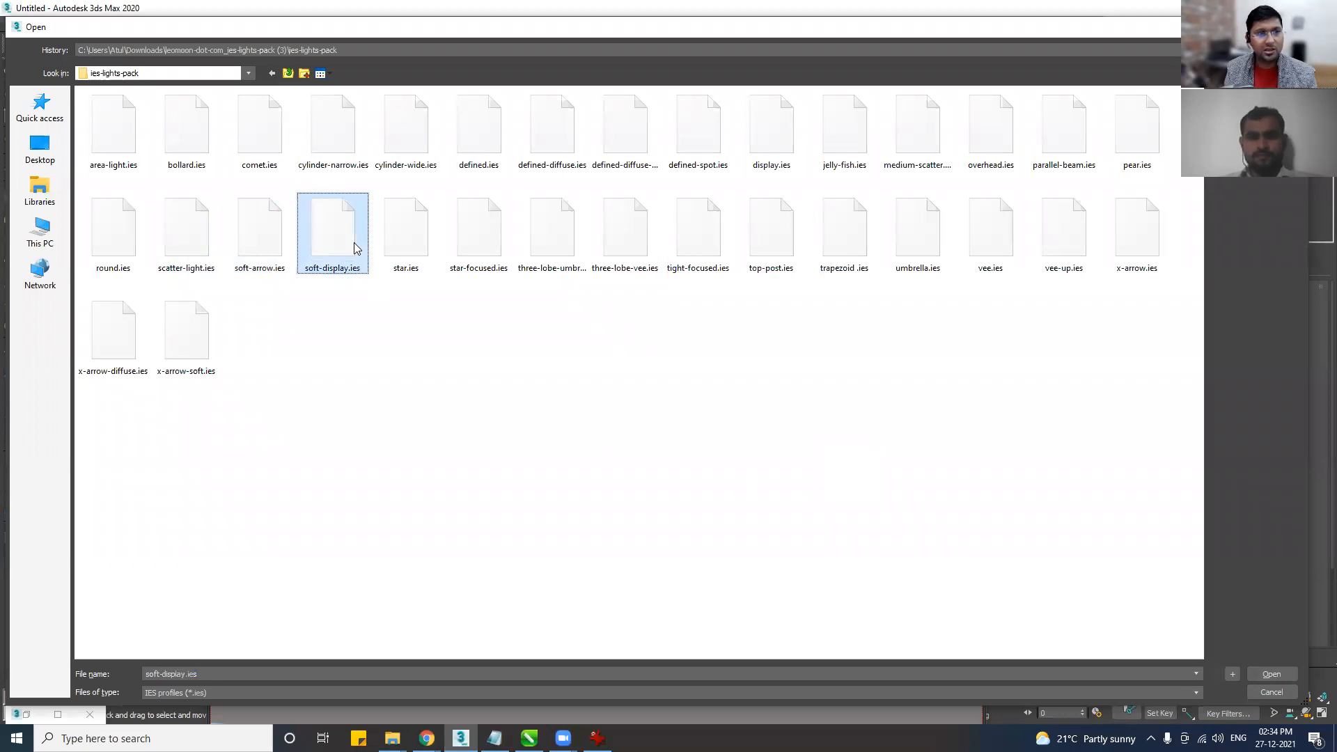
pyautogui.click(1260, 674)
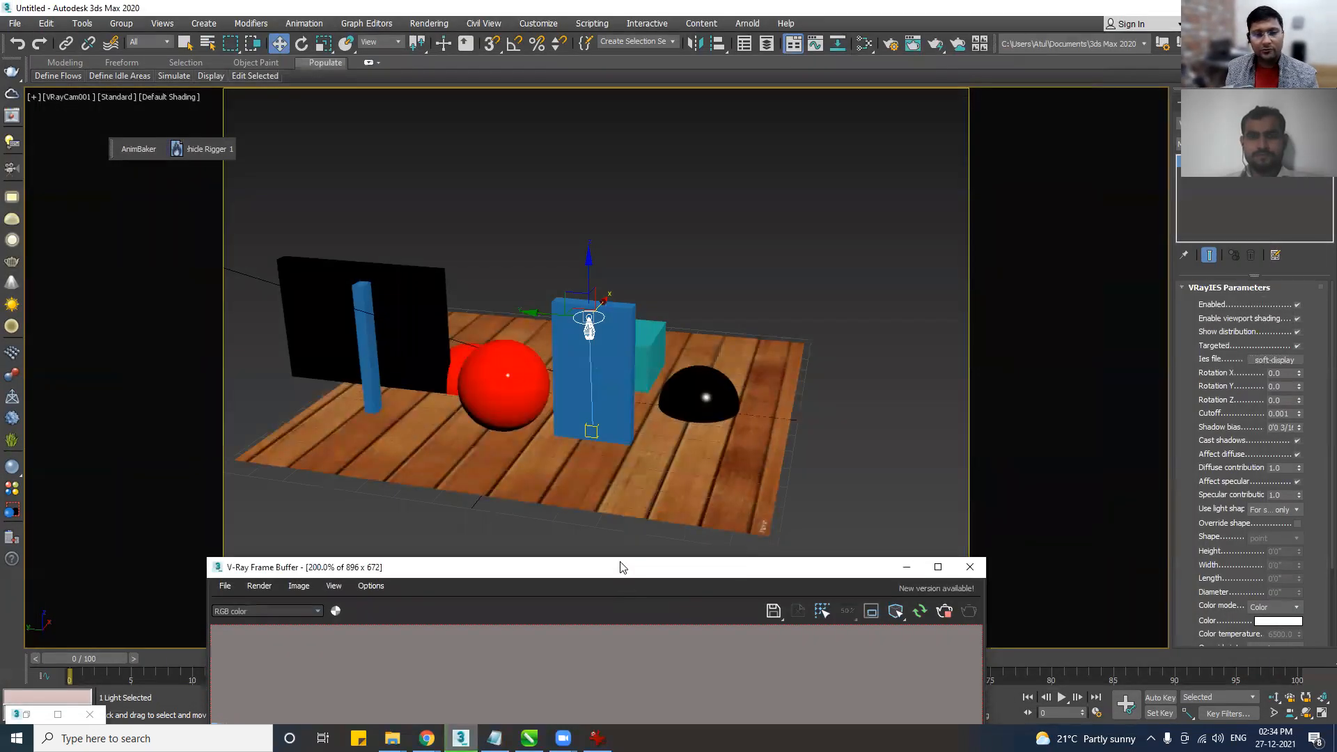
# Bring the render back into view and set the IES light's intensity value to 25325.
pyautogui.moveTo(621, 566); pyautogui.dragTo(573, 9)
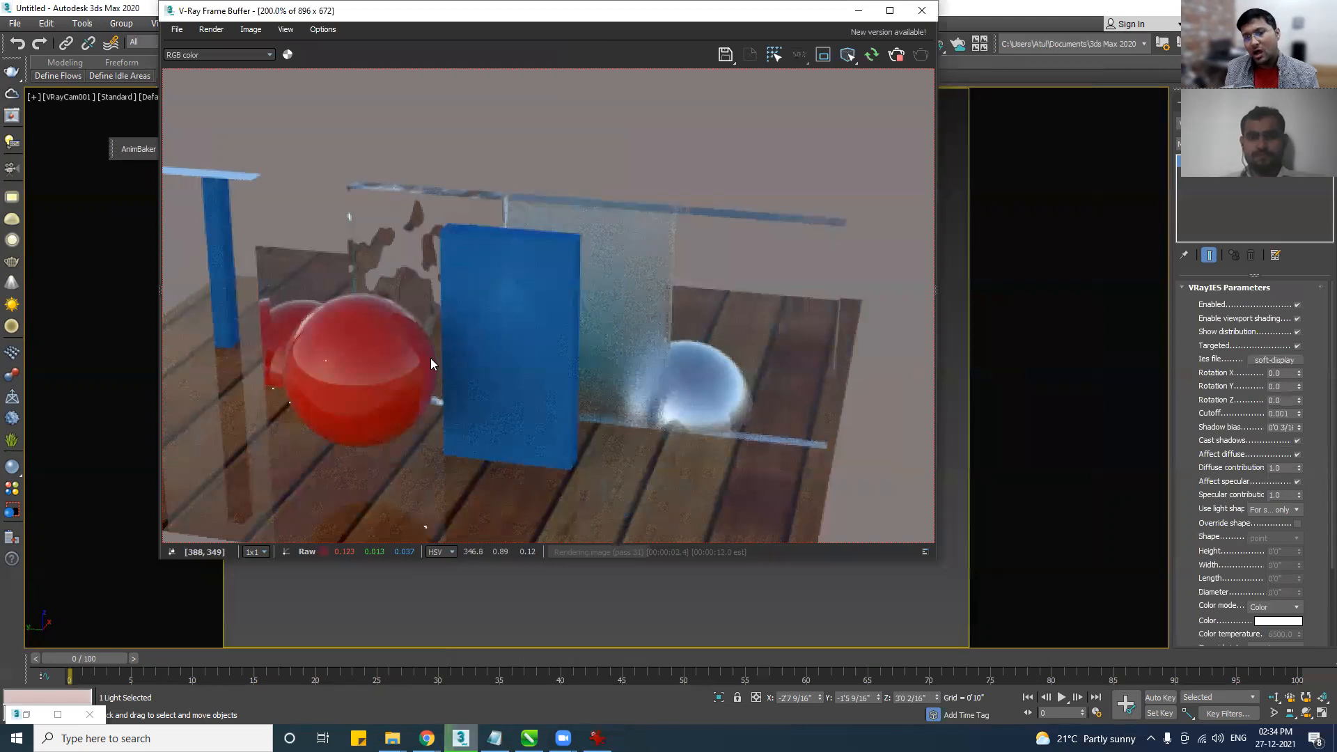
pyautogui.scroll(-3, 1229, 577)
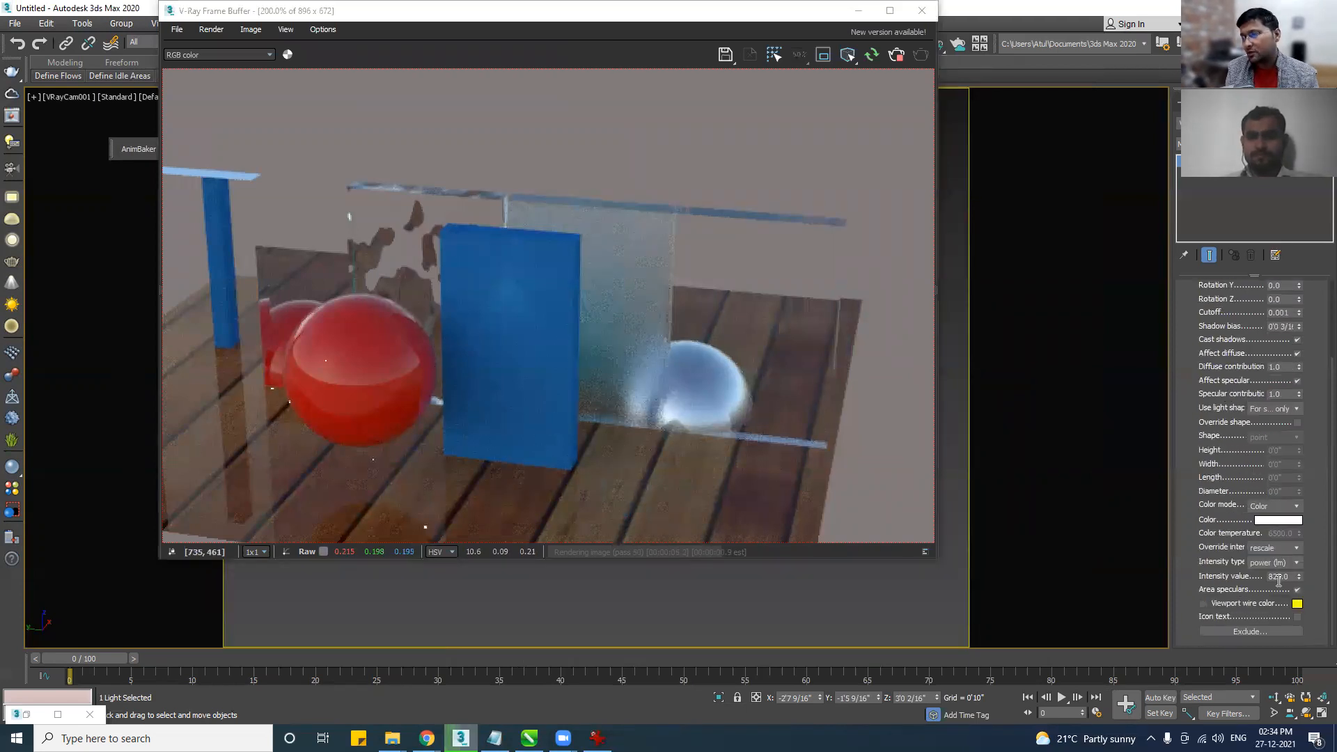
pyautogui.doubleClick(1278, 576)
pyautogui.write('23')
pyautogui.press('Return')
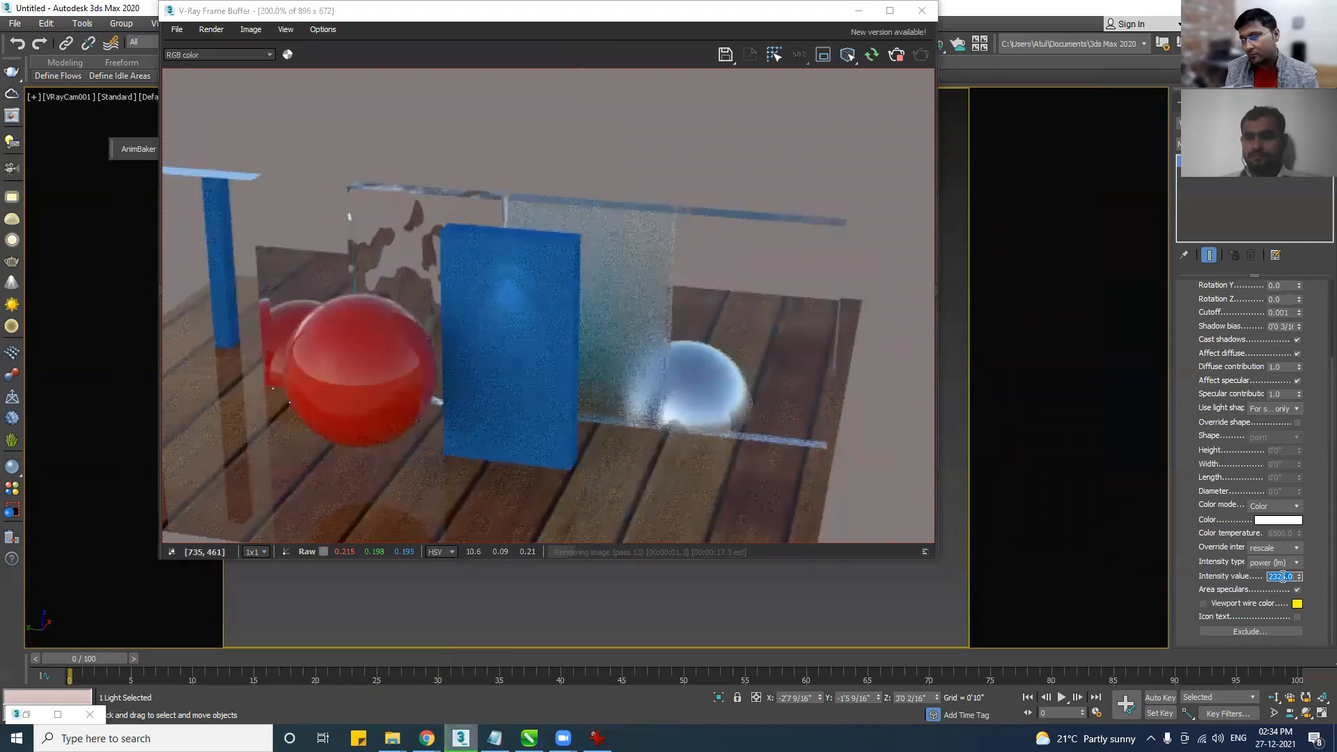
pyautogui.write('25')
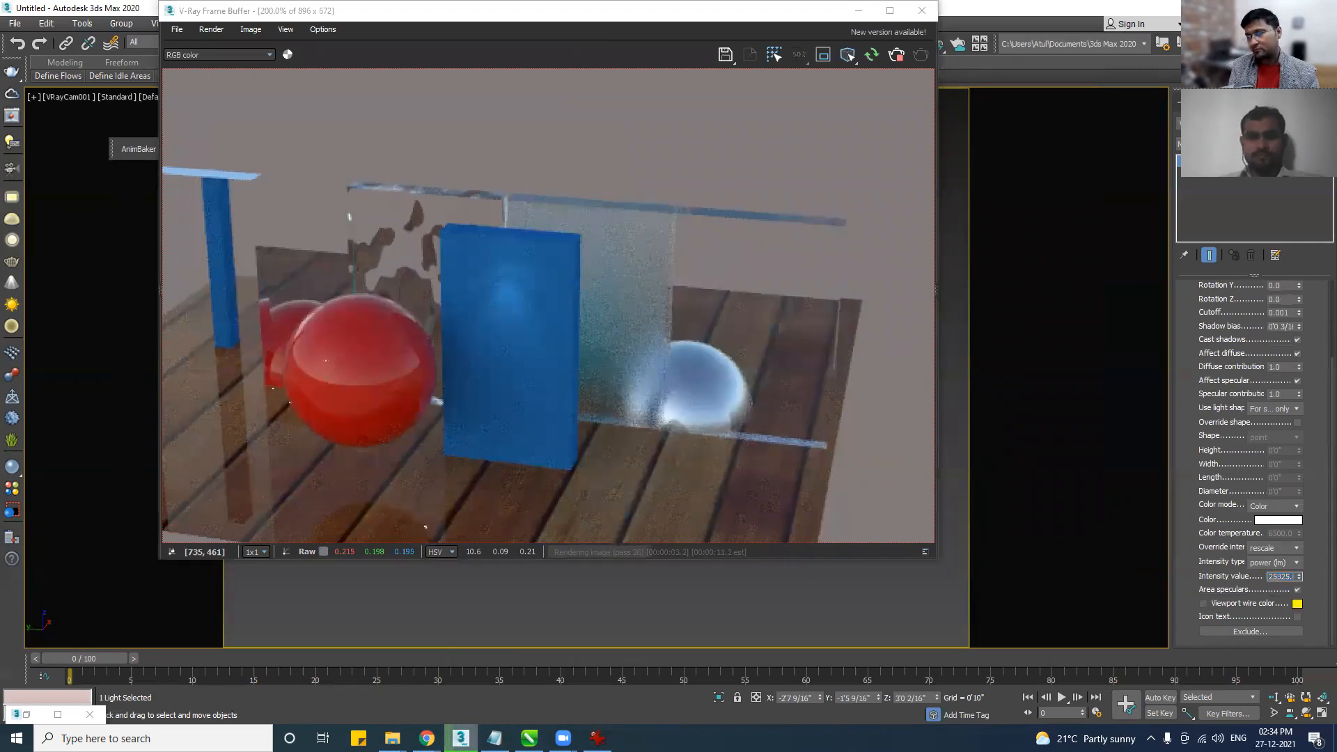
pyautogui.press('Return')
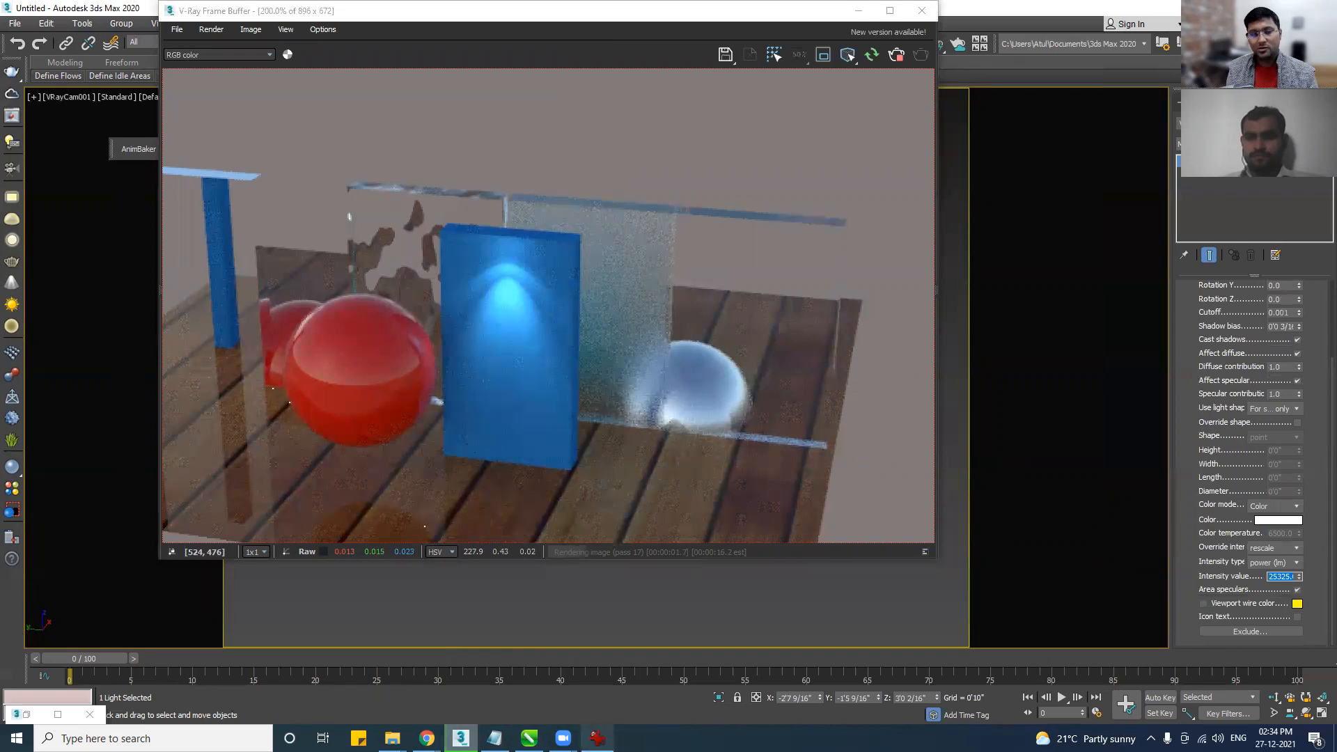
# Compare the soft-display.png preview with the light pattern on the rendered blue panel, and close the preview.
pyautogui.click(597, 737)
pyautogui.moveTo(814, 75); pyautogui.dragTo(860, 73)
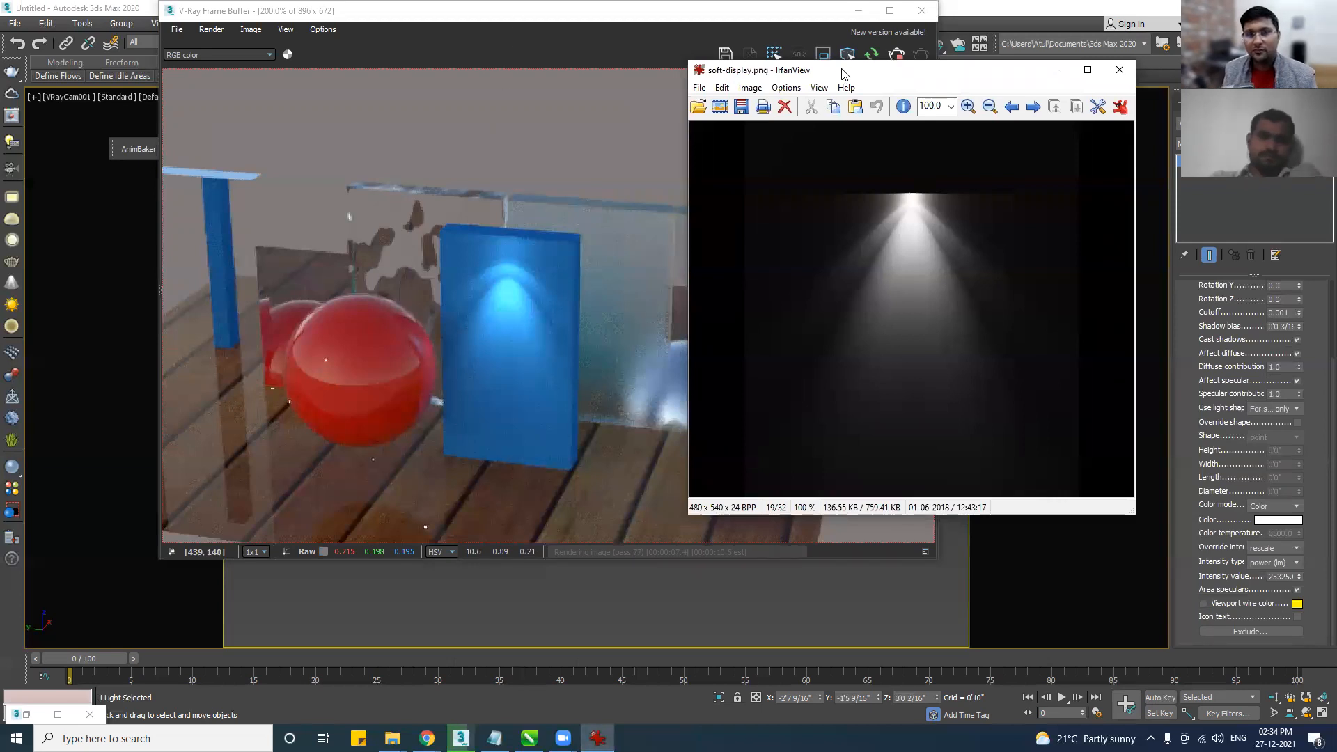
pyautogui.moveTo(843, 73); pyautogui.dragTo(1004, 76)
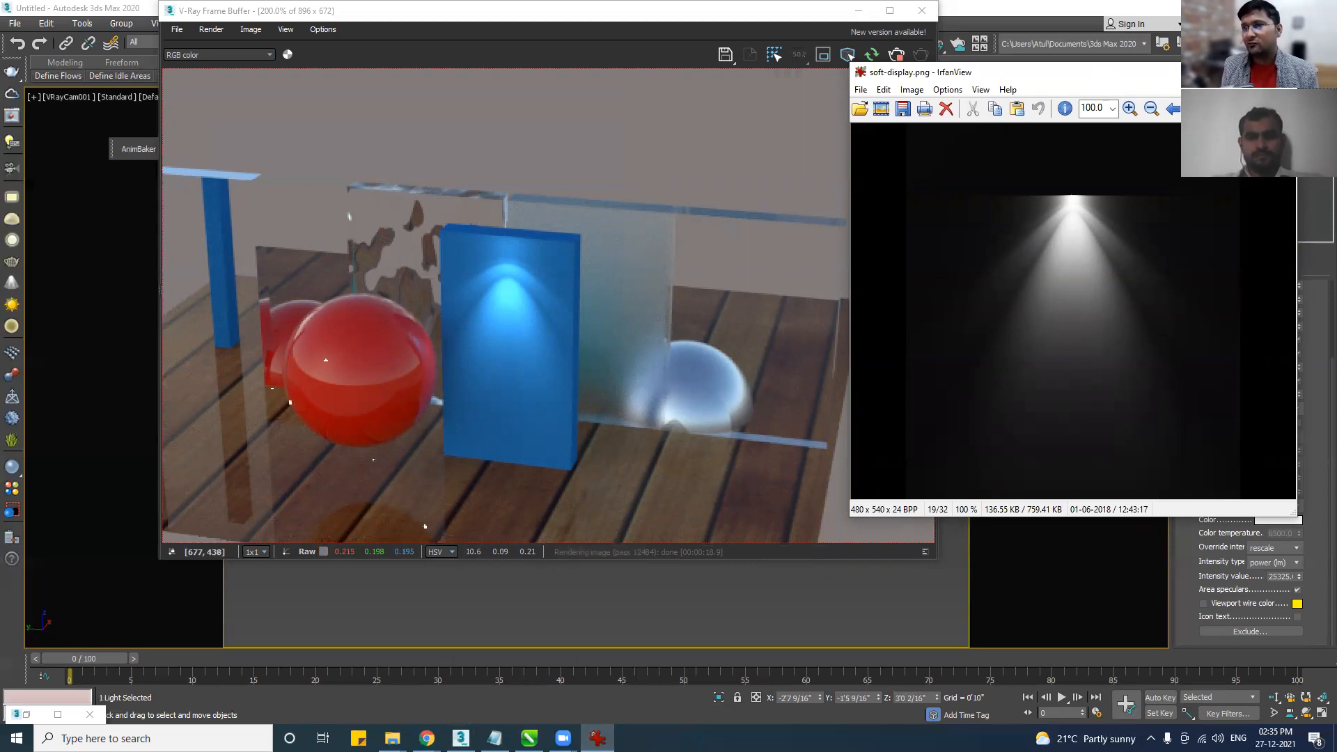
pyautogui.press('Escape')
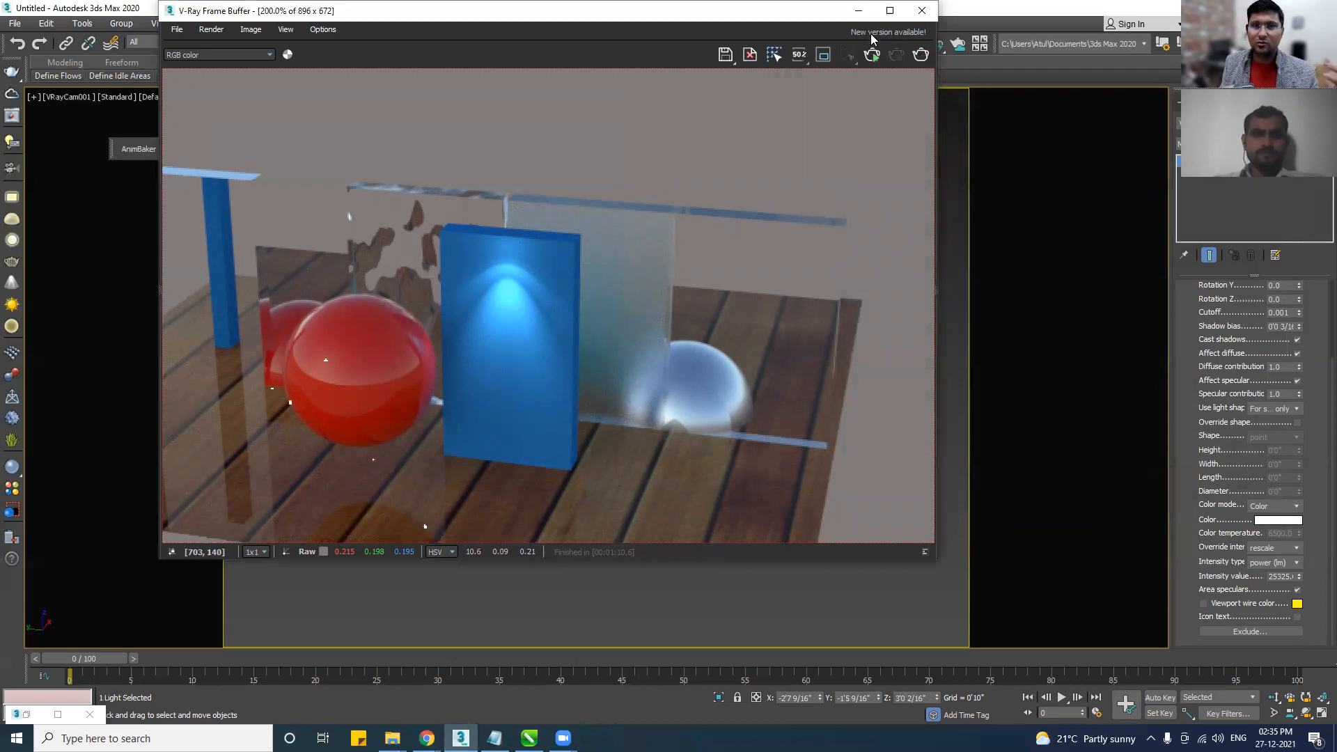
# Minimize the frame buffer and delete the IES light and its target from in front of the wide blue panel.
pyautogui.click(858, 11)
pyautogui.moveTo(609, 301); pyautogui.dragTo(591, 315)
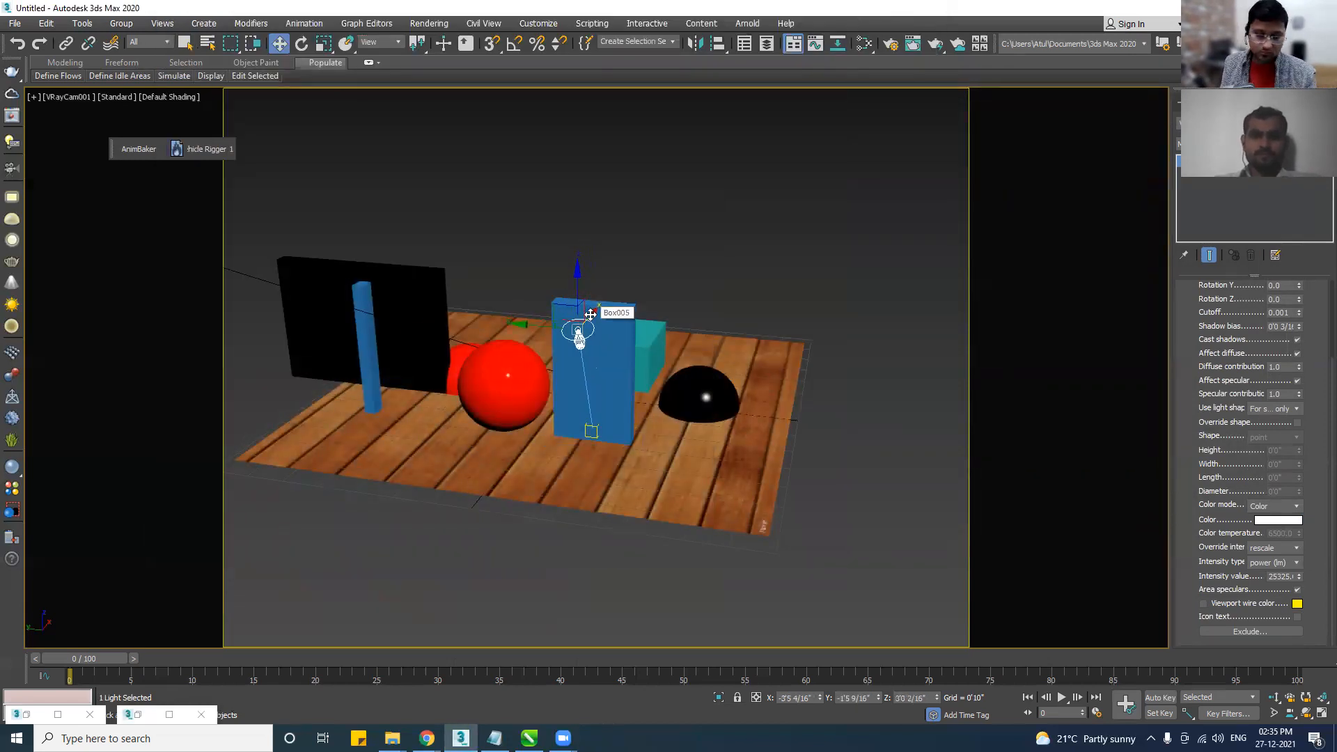
pyautogui.click(615, 245)
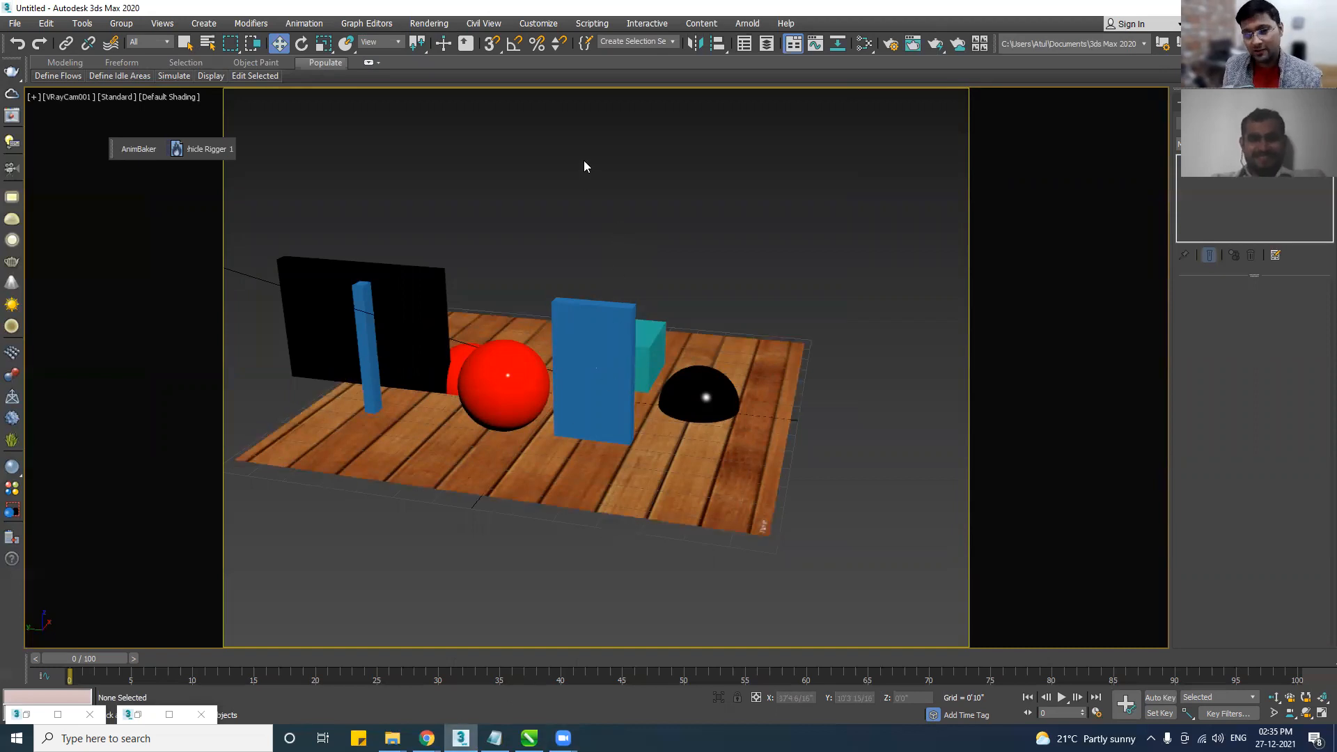
pyautogui.click(564, 367)
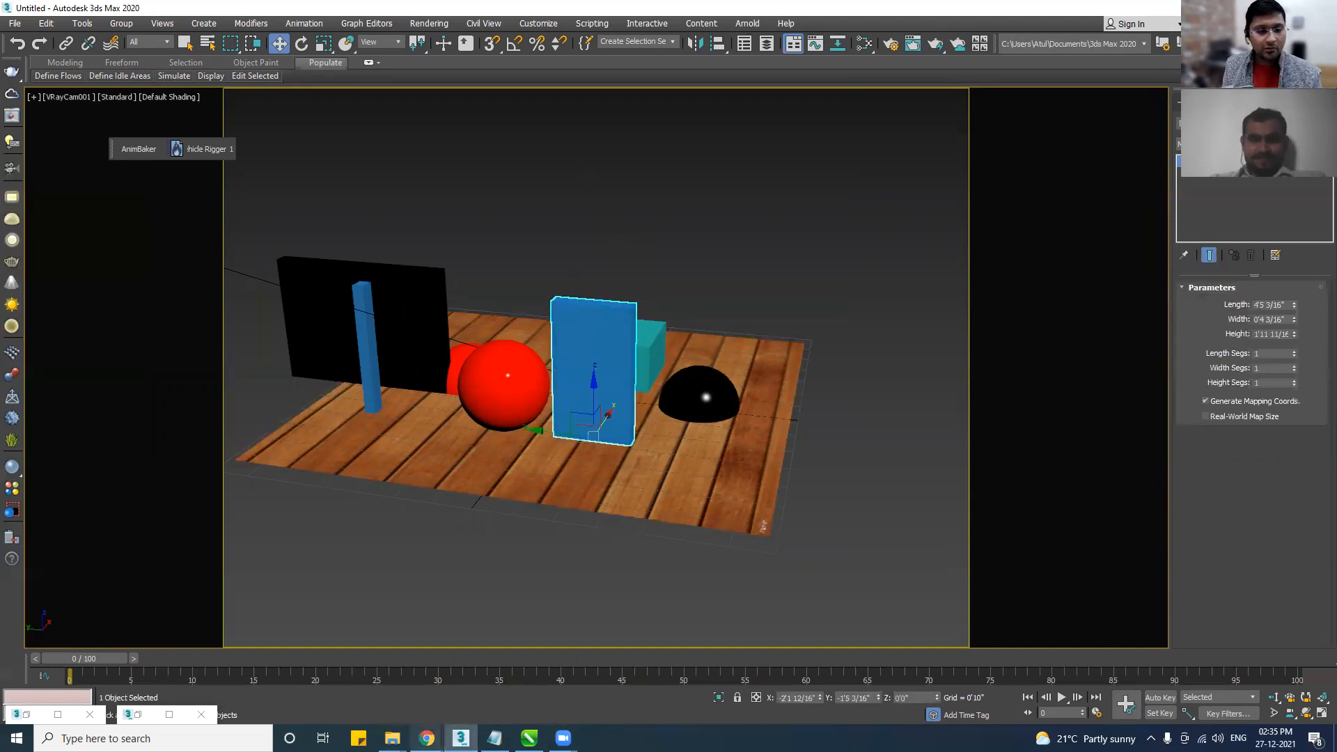
# Switch to Chrome, move the WhatsApp tab out of the window, view the lit prayer unit photo, and return to the IES Lights Pack page.
pyautogui.moveTo(427, 737)
pyautogui.click(350, 678)
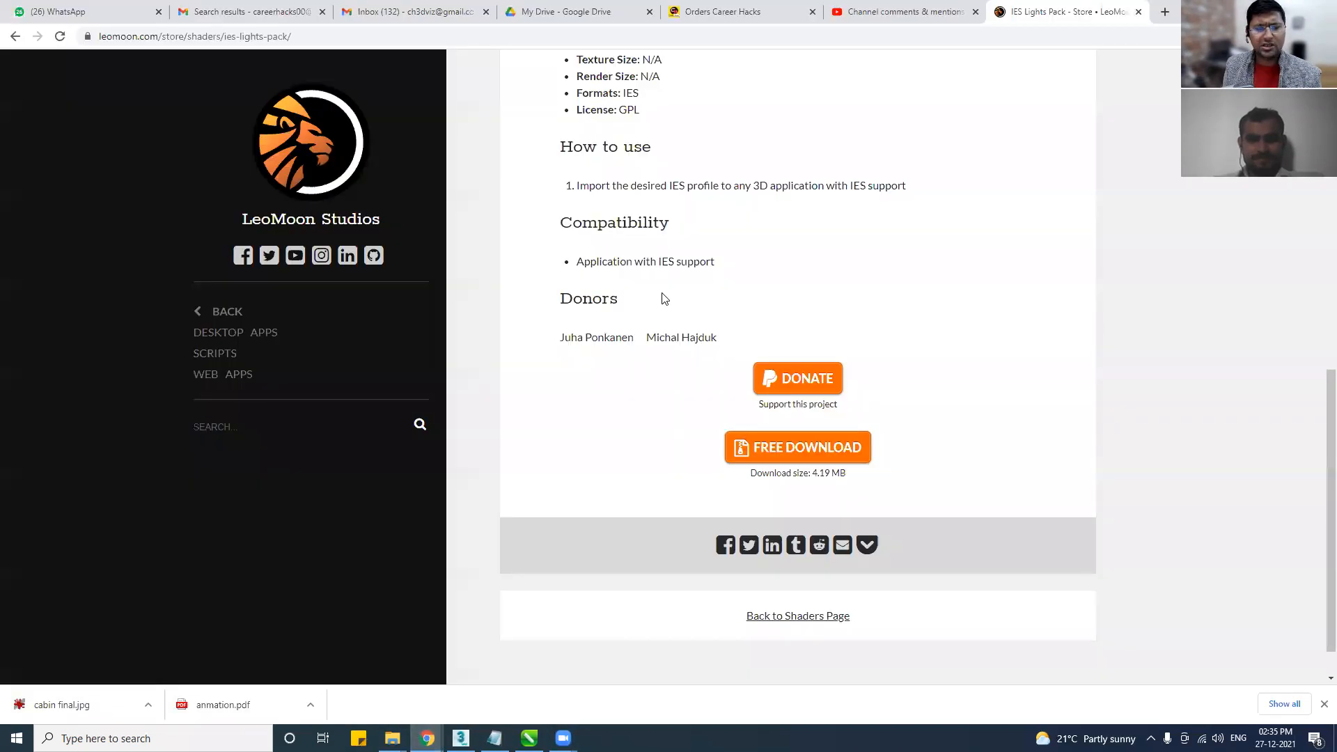
pyautogui.moveTo(96, 14); pyautogui.dragTo(0, 42)
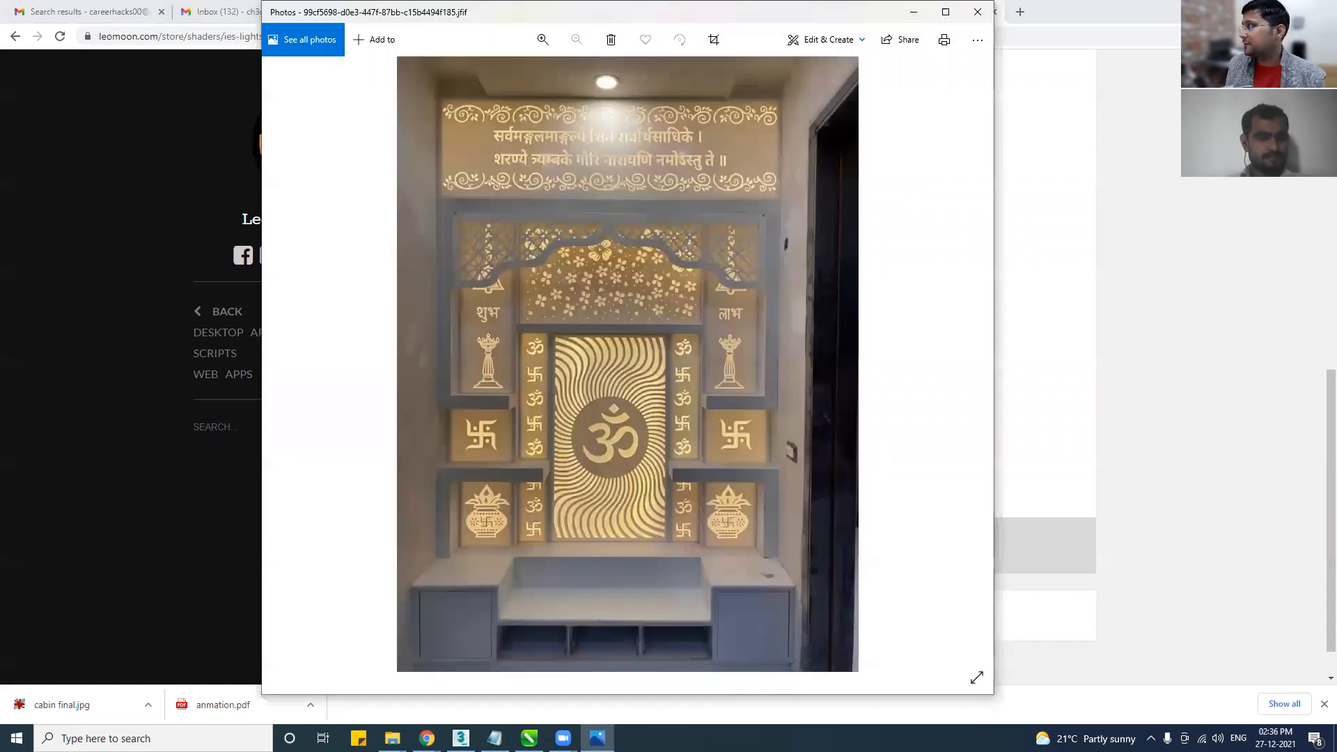
pyautogui.hotkey('alt', 'Tab')
pyautogui.hotkey('alt', 'Tab')
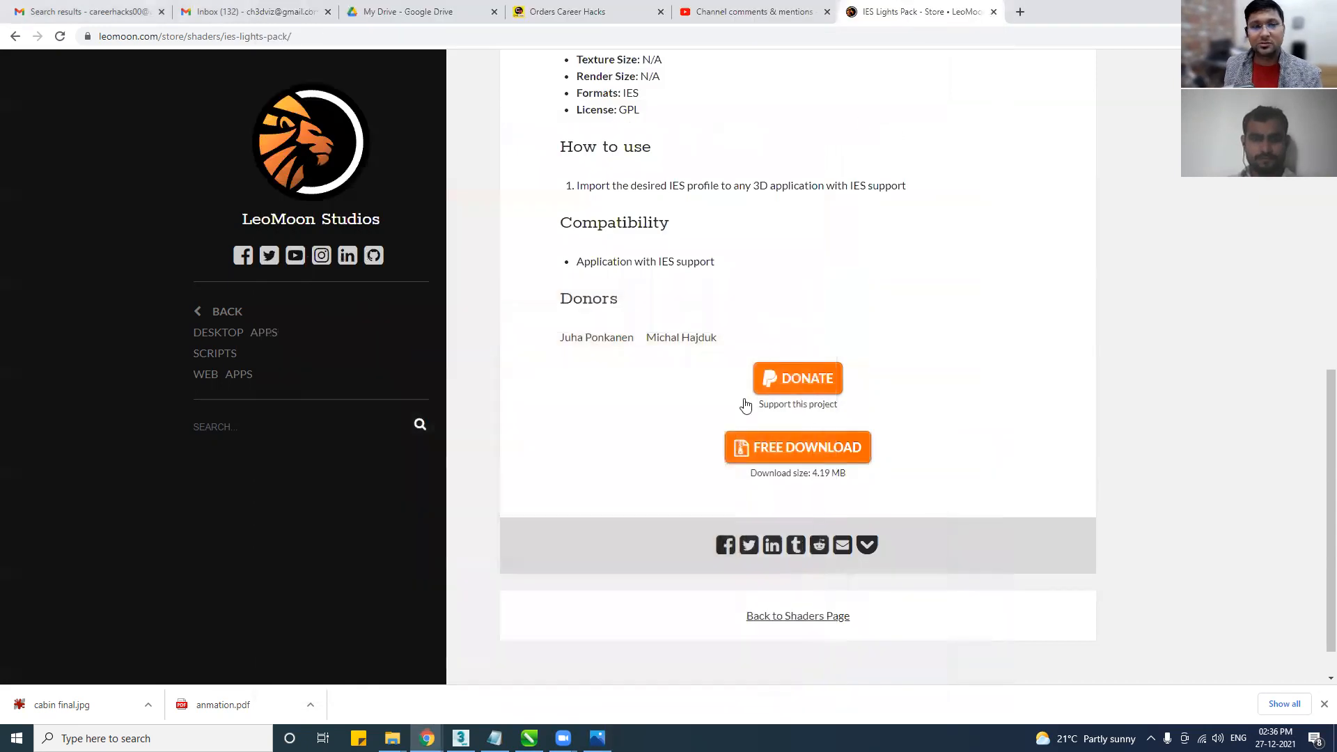
# Switch to 3ds Max, select the wide blue panel, and change from the camera to the perspective view.
pyautogui.click(913, 12)
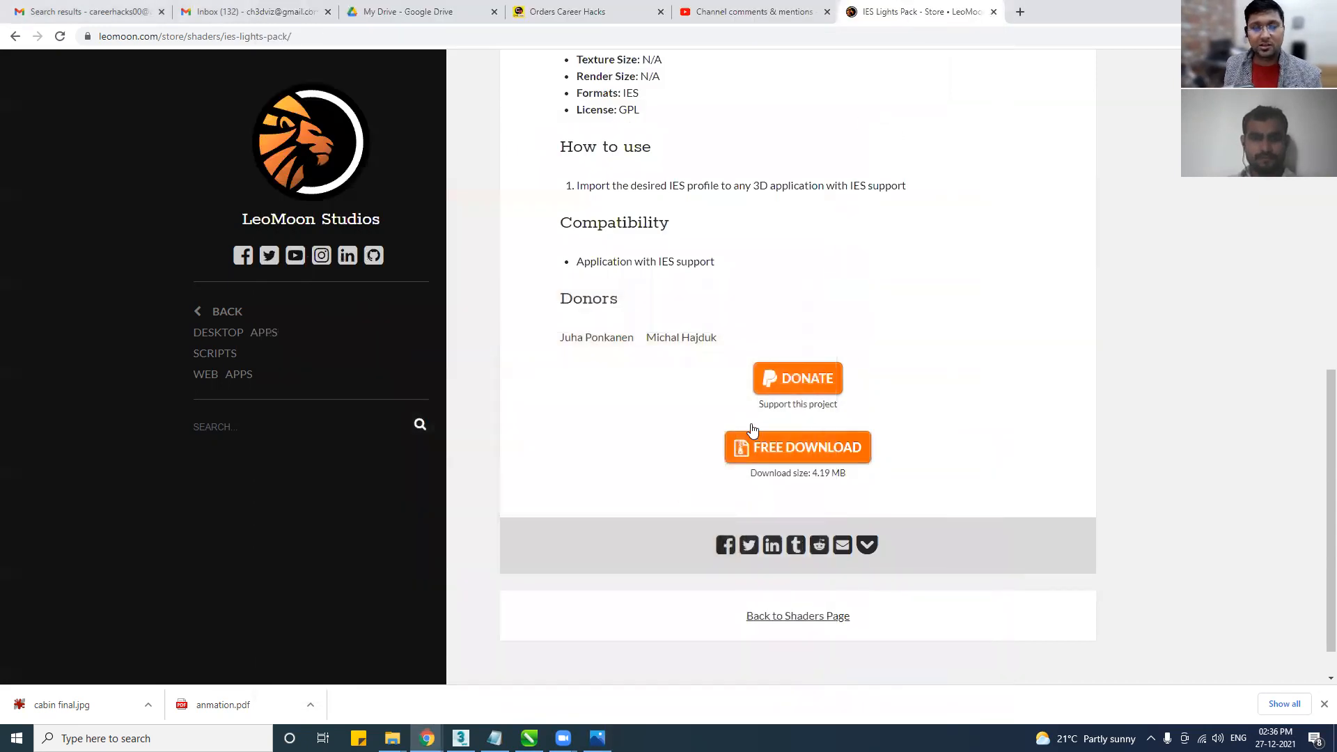
pyautogui.click(1241, 11)
pyautogui.click(817, 483)
pyautogui.click(554, 363)
pyautogui.moveTo(555, 362); pyautogui.dragTo(592, 393)
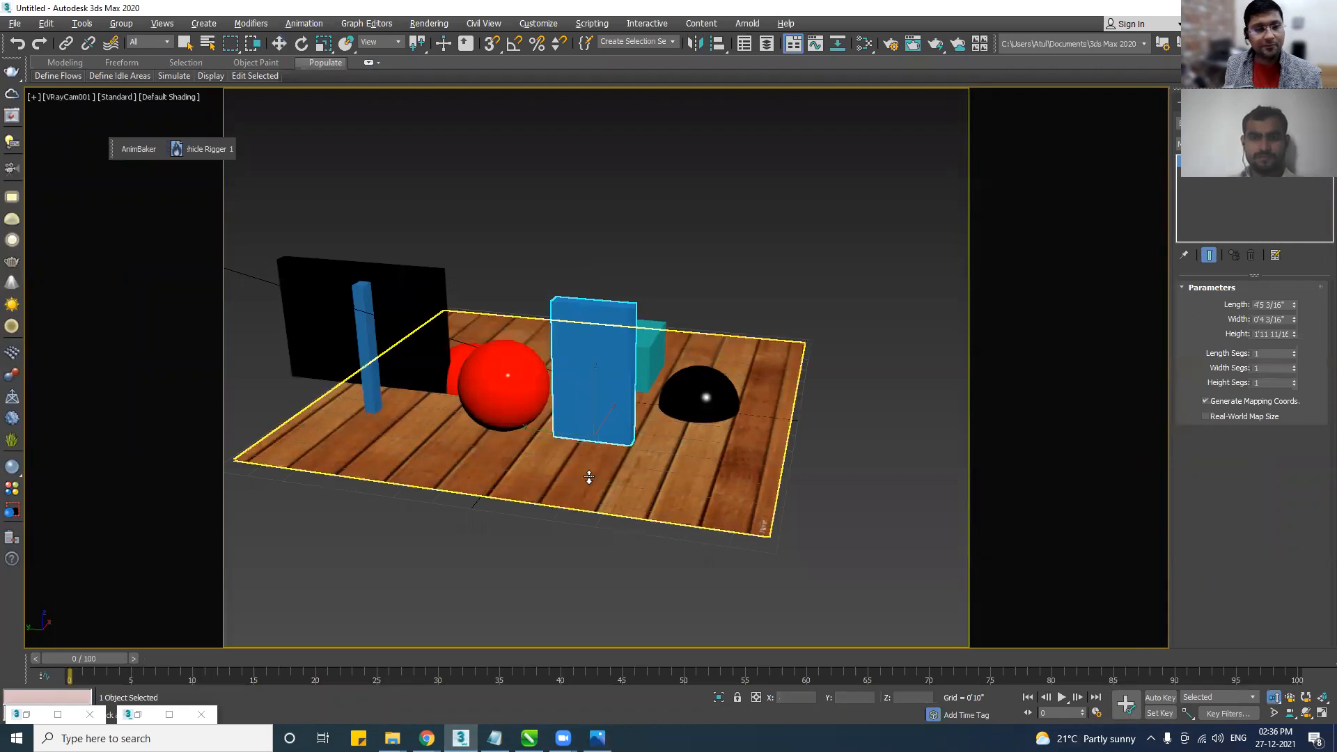
pyautogui.press('p')
pyautogui.press('w')
pyautogui.scroll(5, 598, 473)
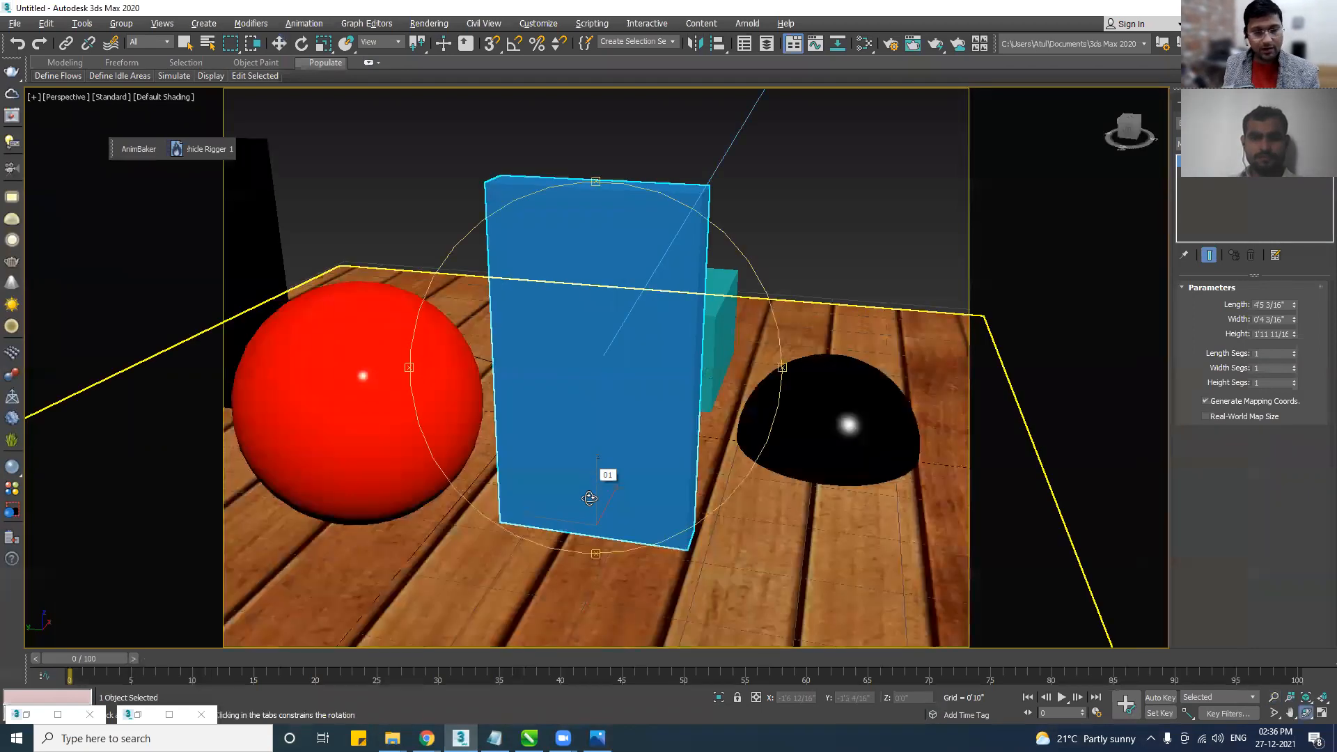
# Duplicate the wide blue panel, move the copy parallel to the original, and delete it.
pyautogui.keyDown('shift'); pyautogui.moveTo(603, 502); pyautogui.dragTo(595, 513); pyautogui.keyUp('shift')
pyautogui.press('Return')
pyautogui.keyDown('alt'); pyautogui.moveTo(578, 454); pyautogui.dragTo(578, 529, button='middle'); pyautogui.keyUp('alt')
pyautogui.moveTo(624, 491); pyautogui.dragTo(578, 503)
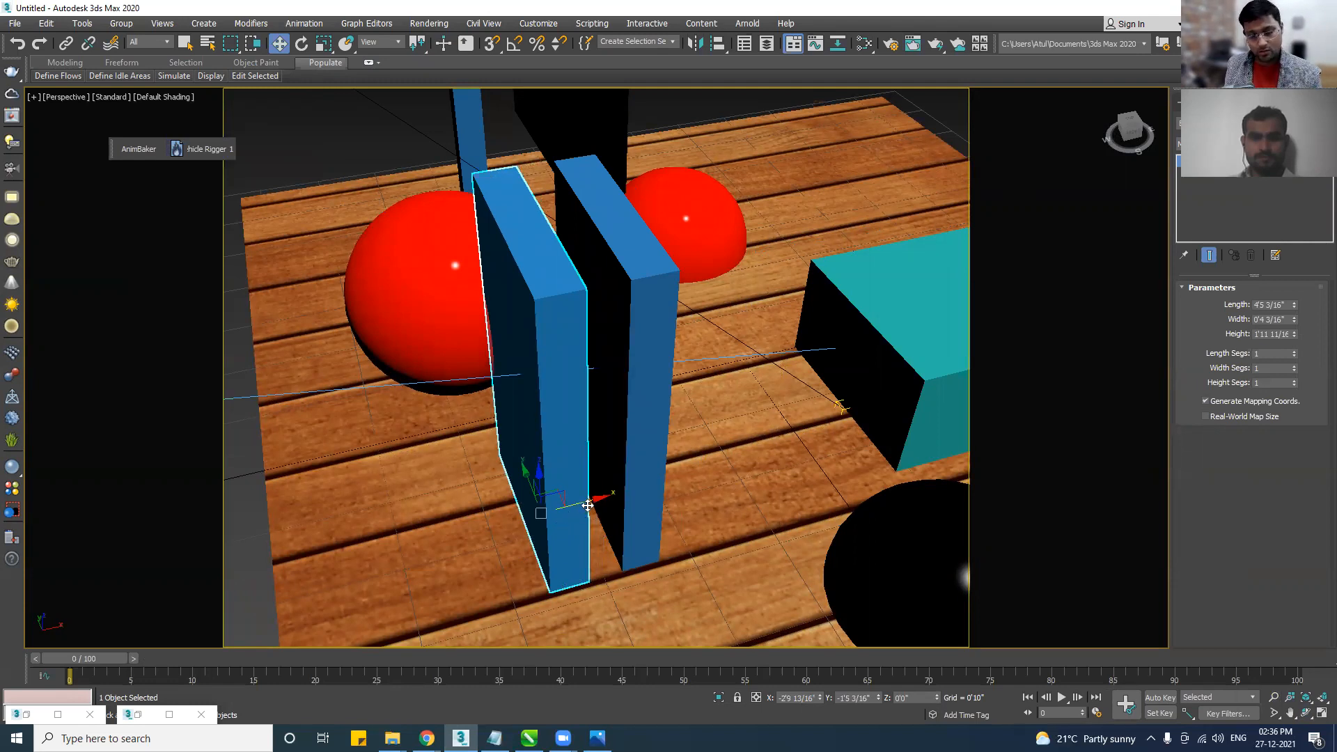
pyautogui.moveTo(542, 516); pyautogui.dragTo(541, 503, button='middle')
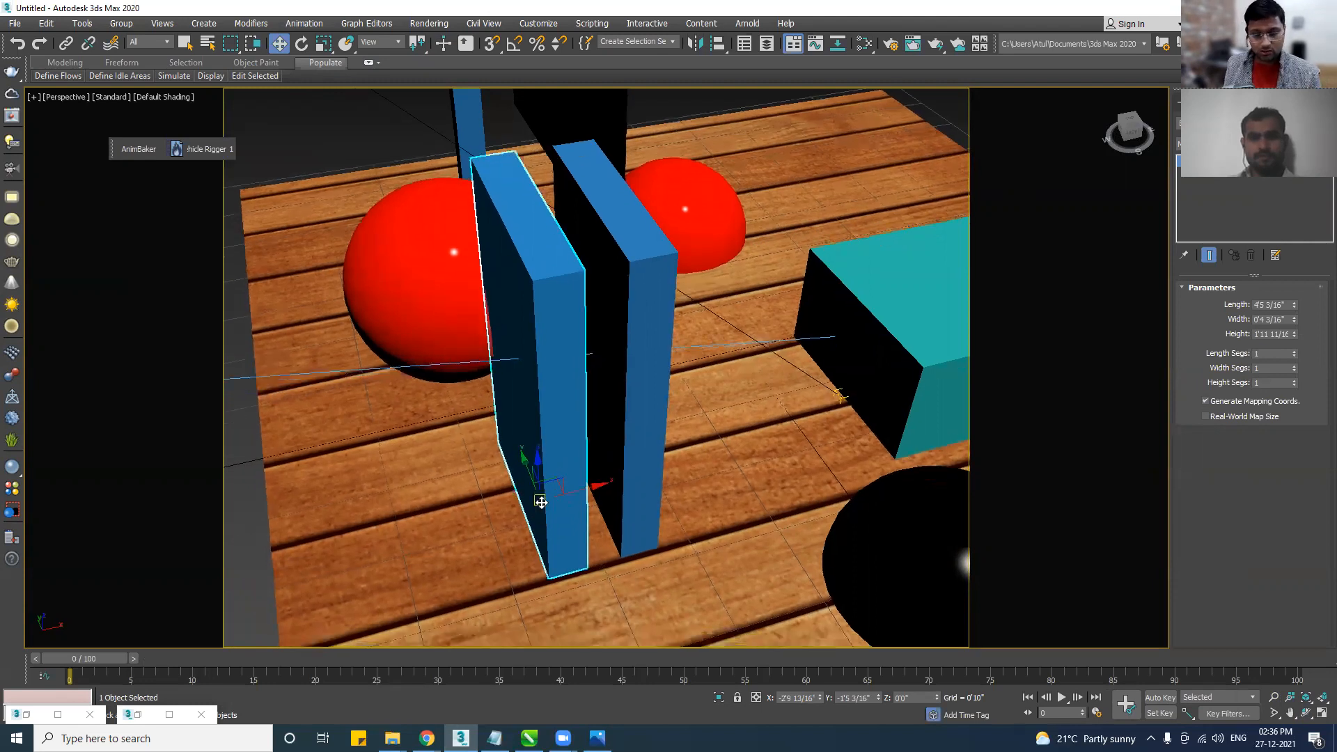
pyautogui.press('Delete')
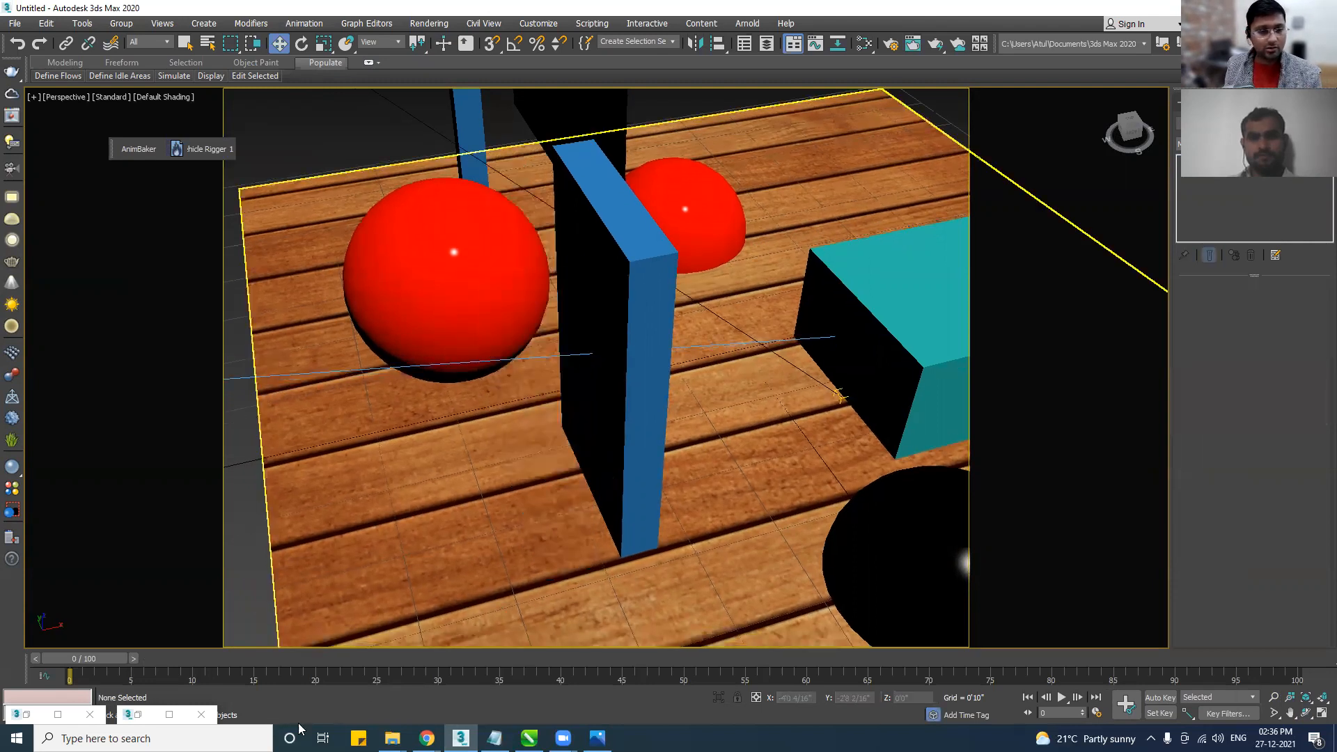
# Switch to Chrome's IES Lights Pack window, open Google in a new tab, and search for "om".
pyautogui.moveTo(427, 738)
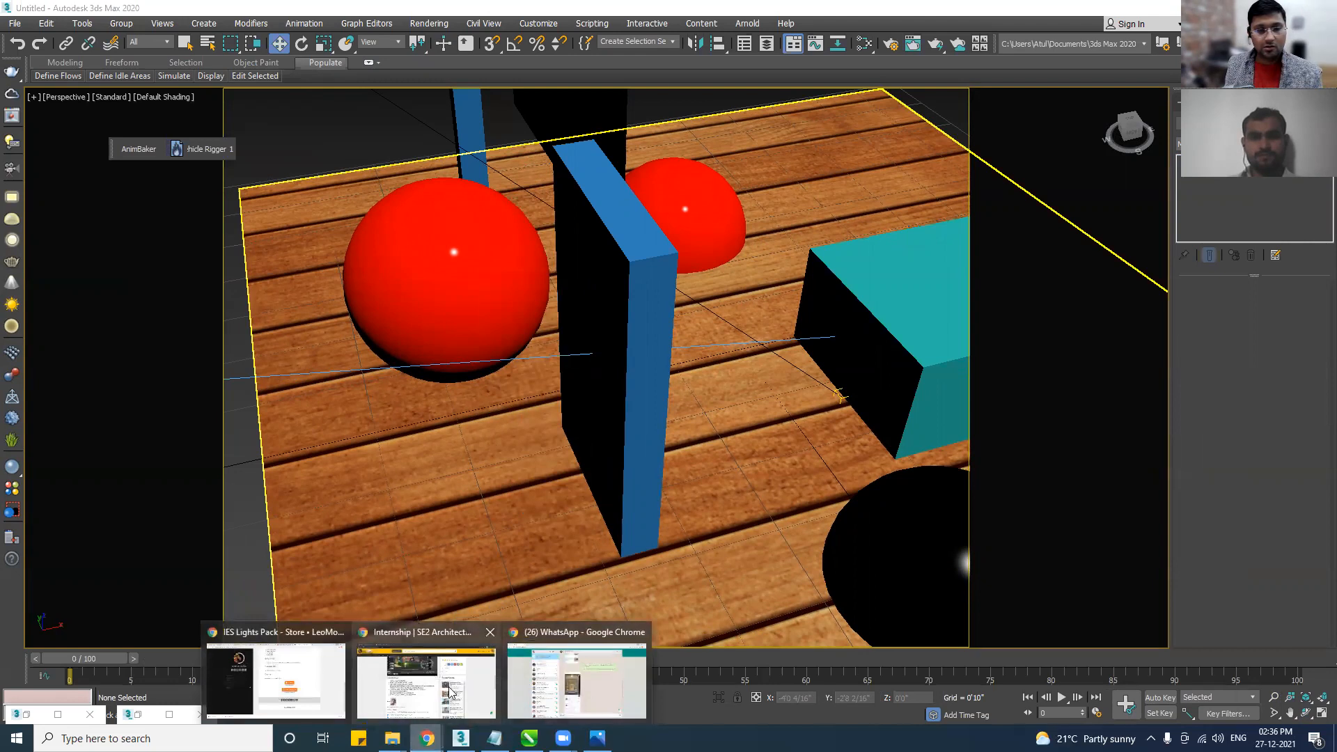
pyautogui.click(311, 689)
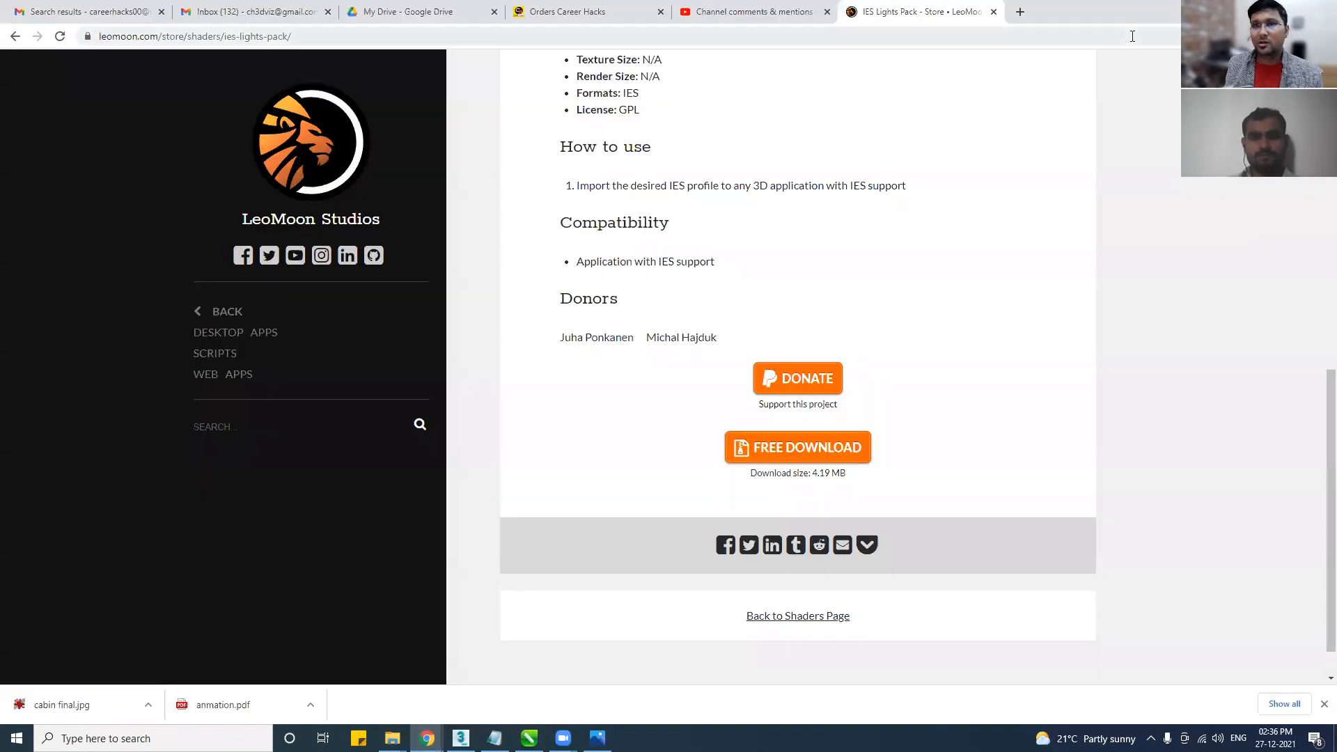
pyautogui.click(1018, 12)
pyautogui.write('google')
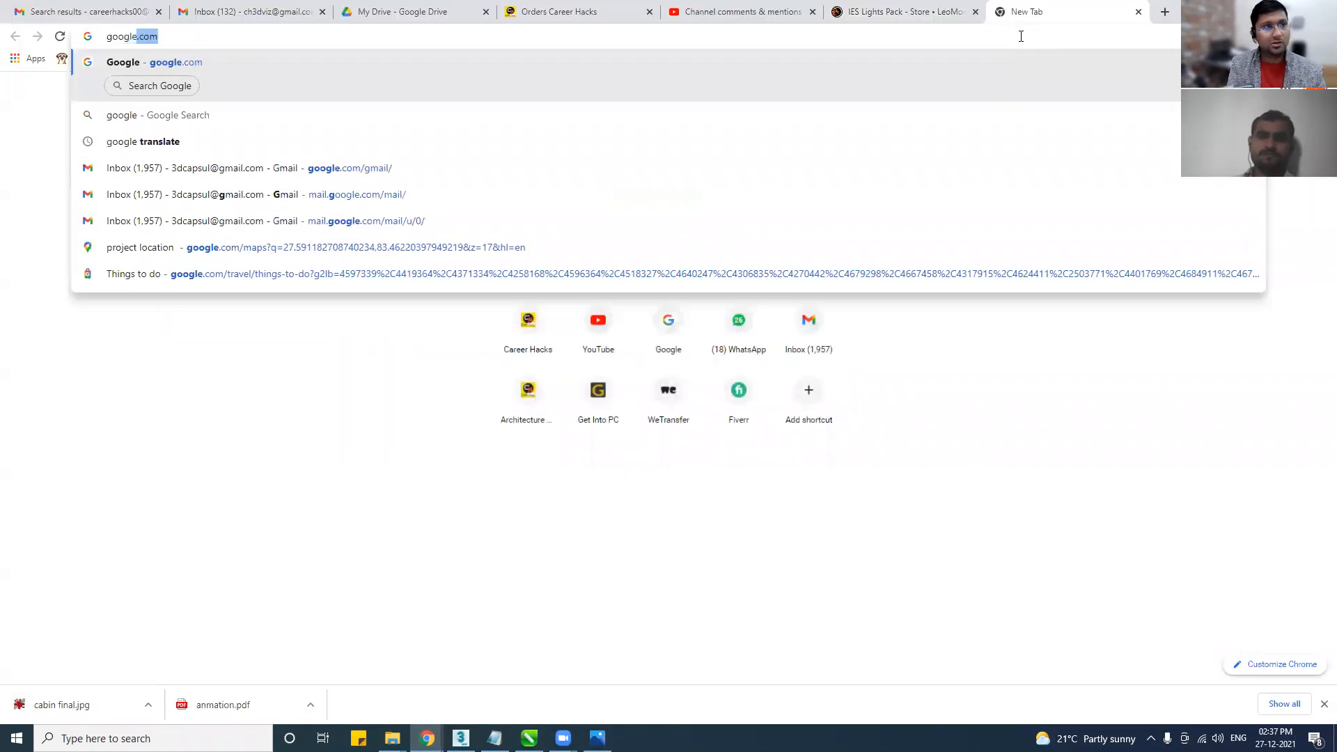
pyautogui.press('Return')
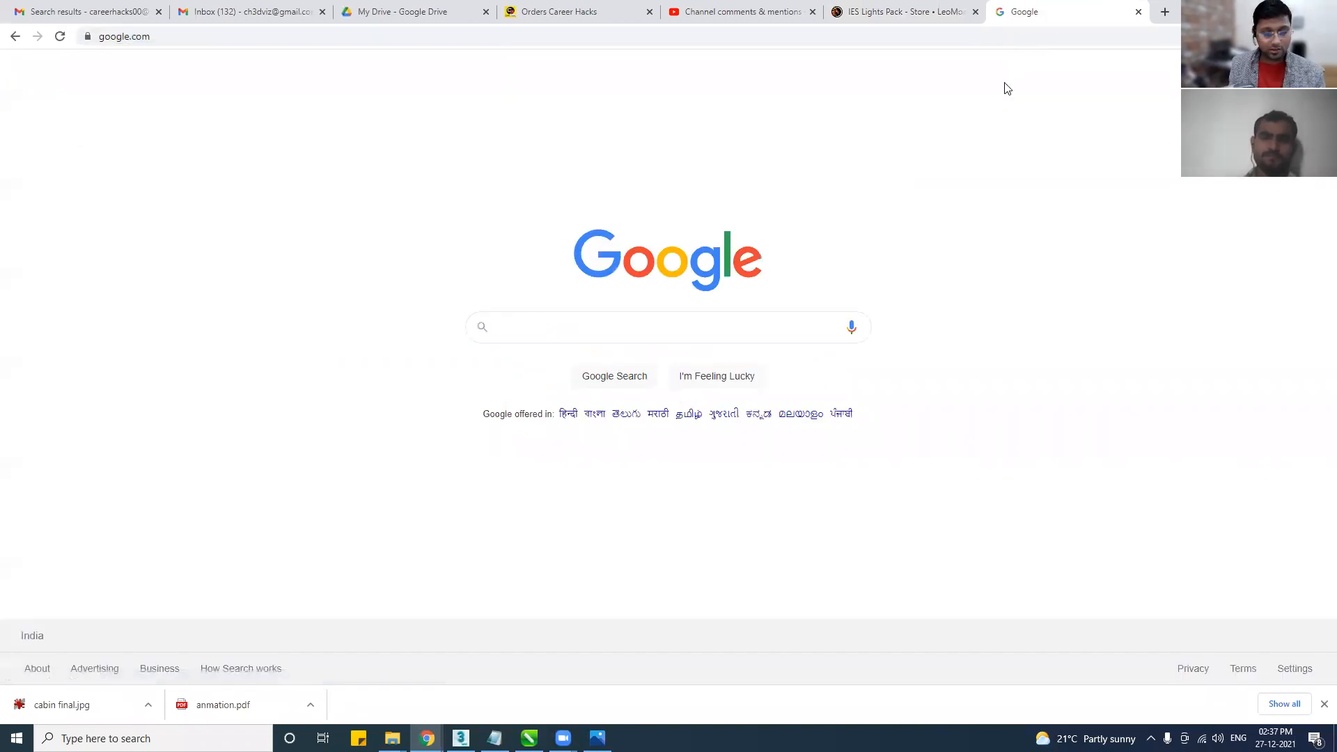
pyautogui.write('om')
pyautogui.press('Return')
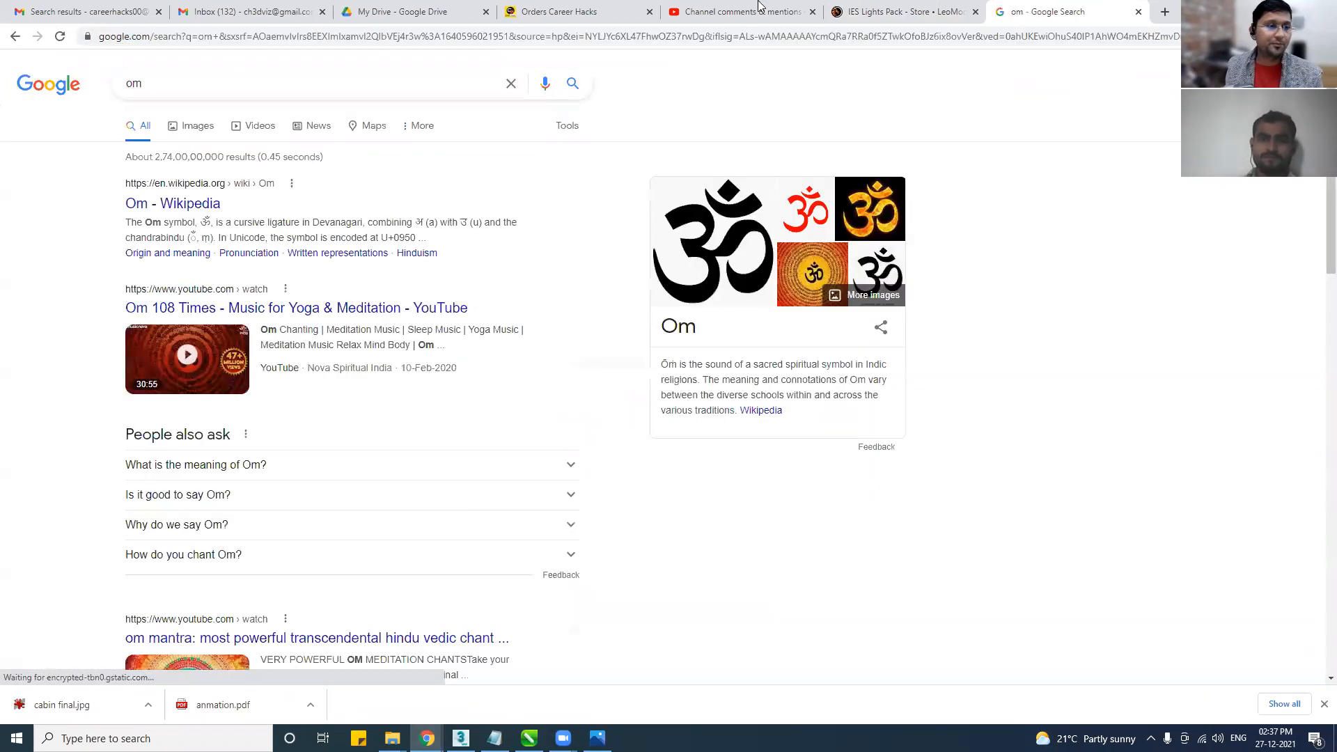
# Browse the Om image results and open the black Om ganesha clipart with the spiked ring.
pyautogui.click(198, 127)
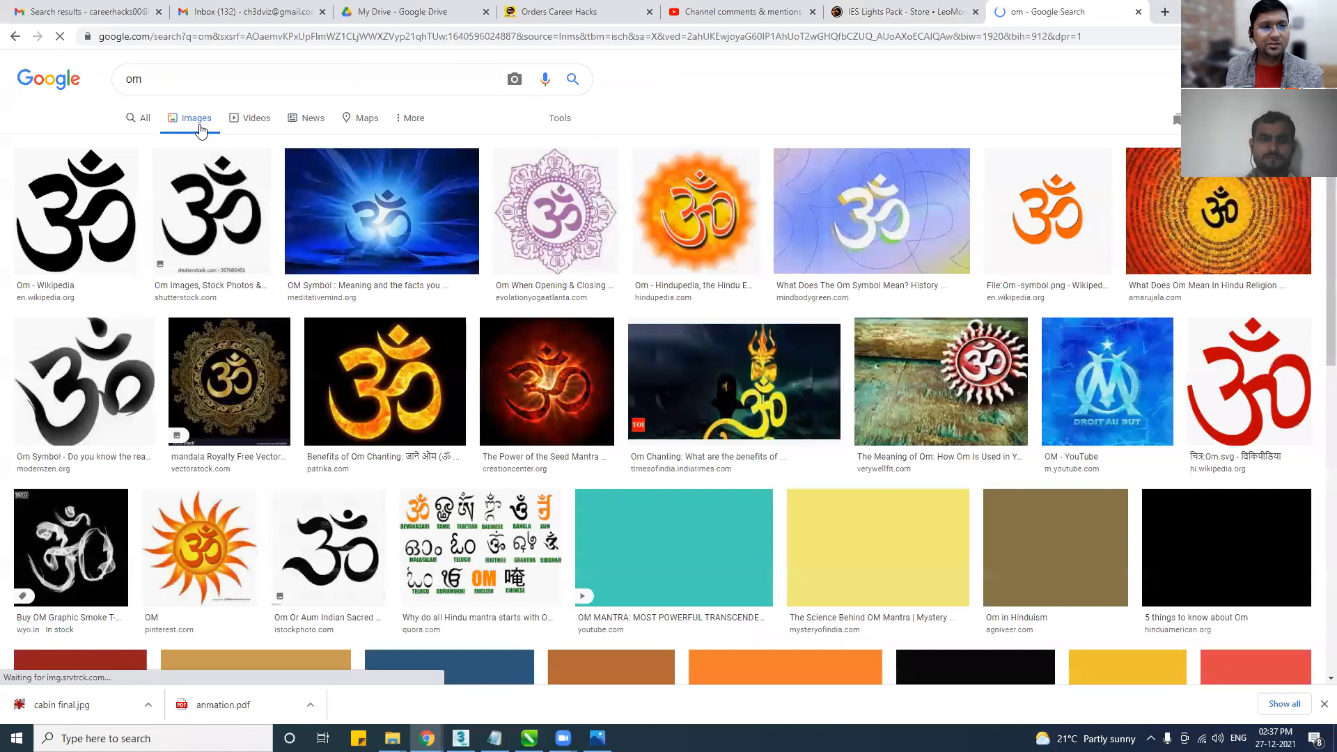
pyautogui.scroll(-2, 1218, 437)
pyautogui.click(1218, 436)
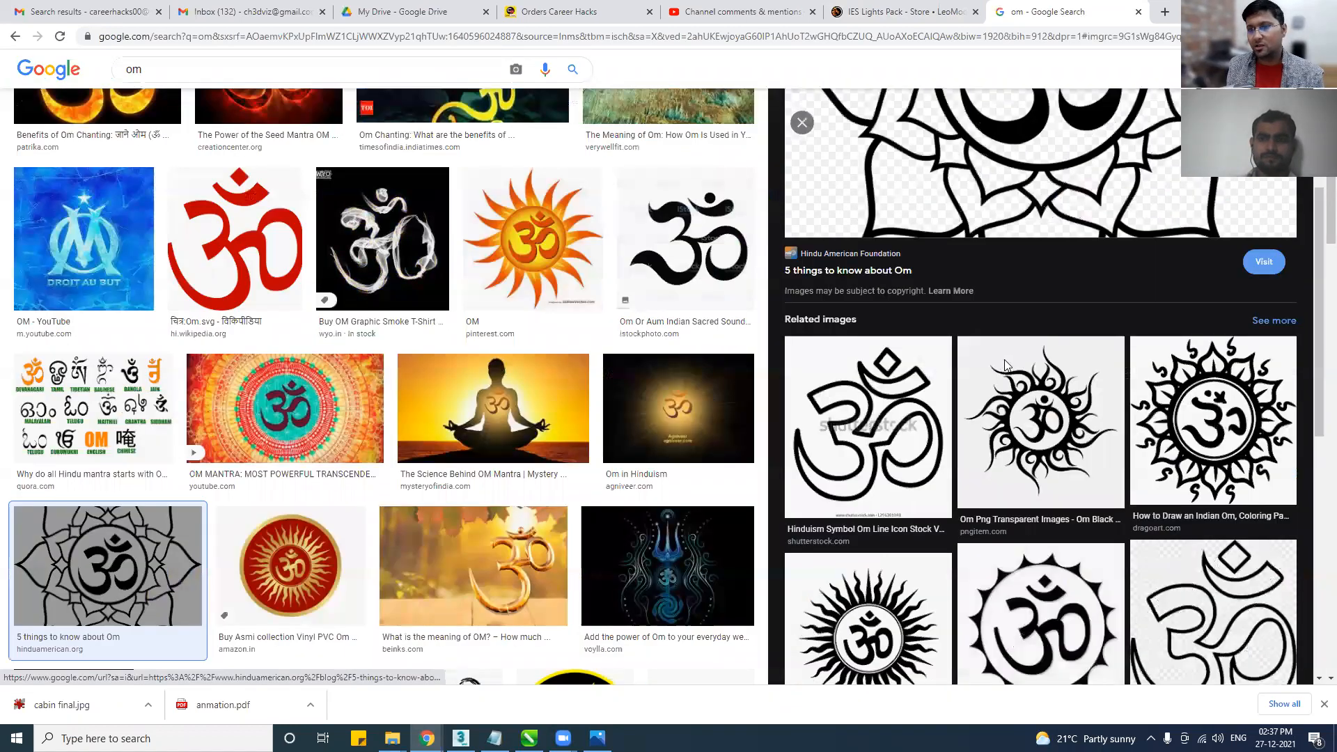
pyautogui.scroll(-5, 963, 498)
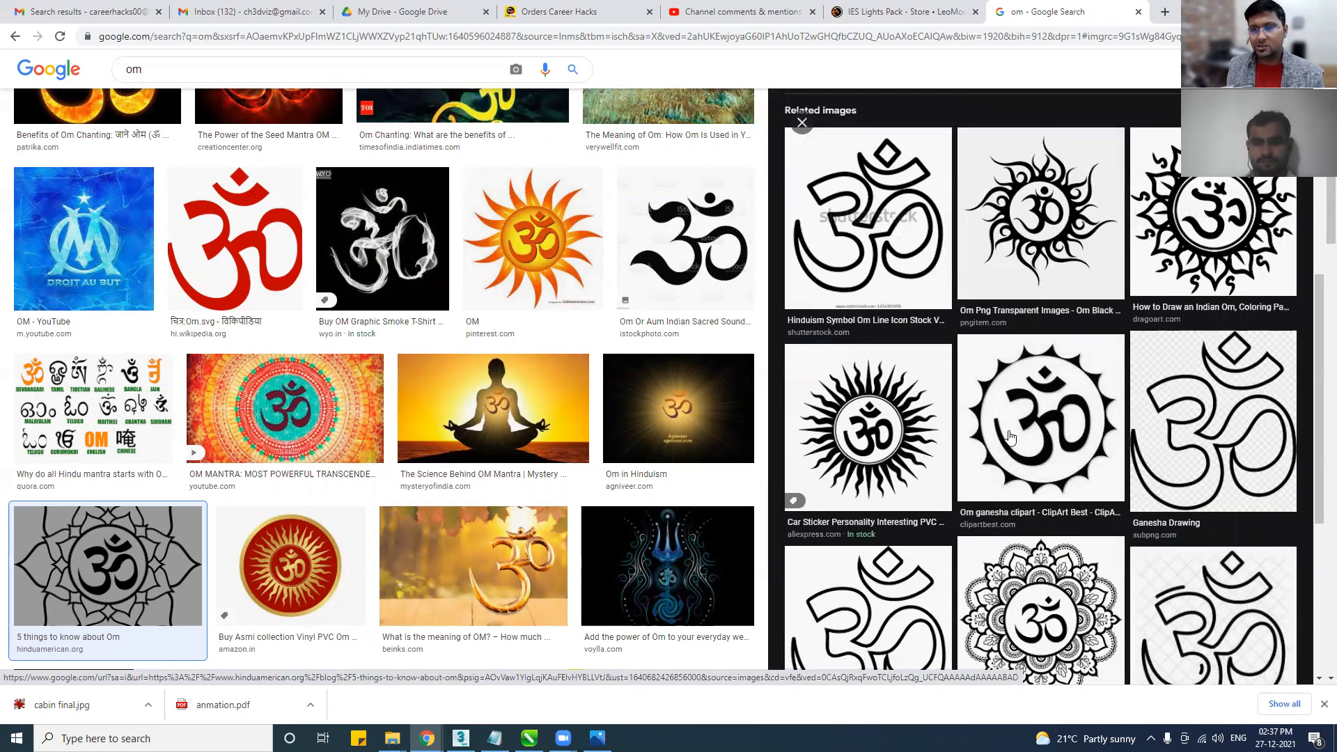
pyautogui.click(1031, 434)
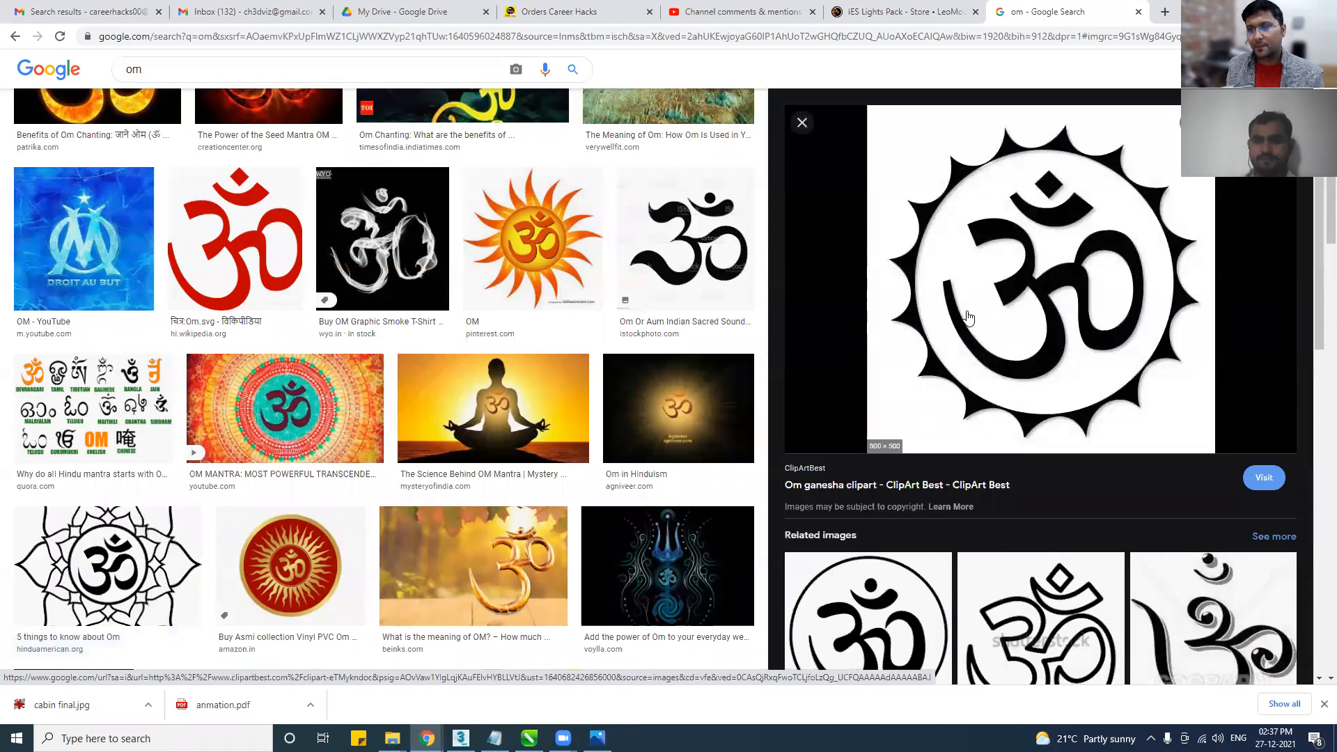
# Save the Om ganesha clipart as a JPG file named om.
pyautogui.rightClick(974, 313)
pyautogui.click(1028, 457)
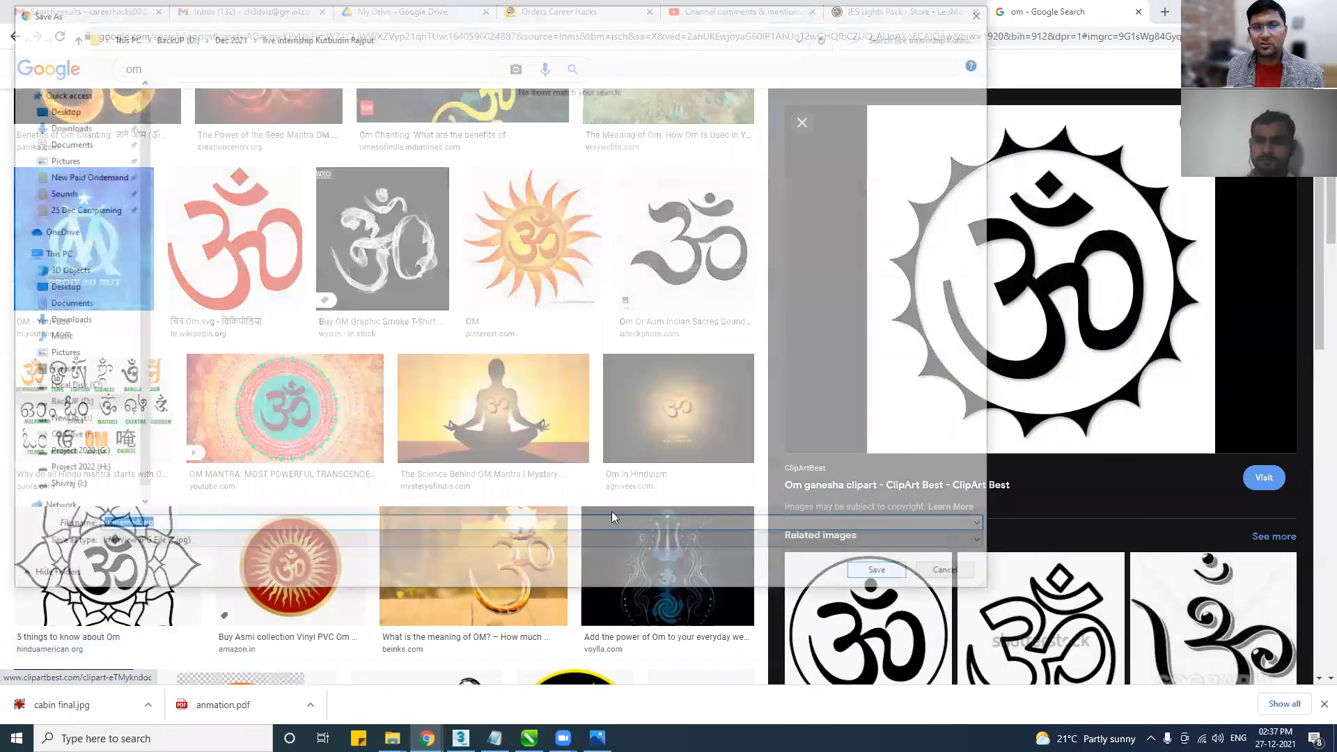
pyautogui.write('om \\')
pyautogui.press('Return')
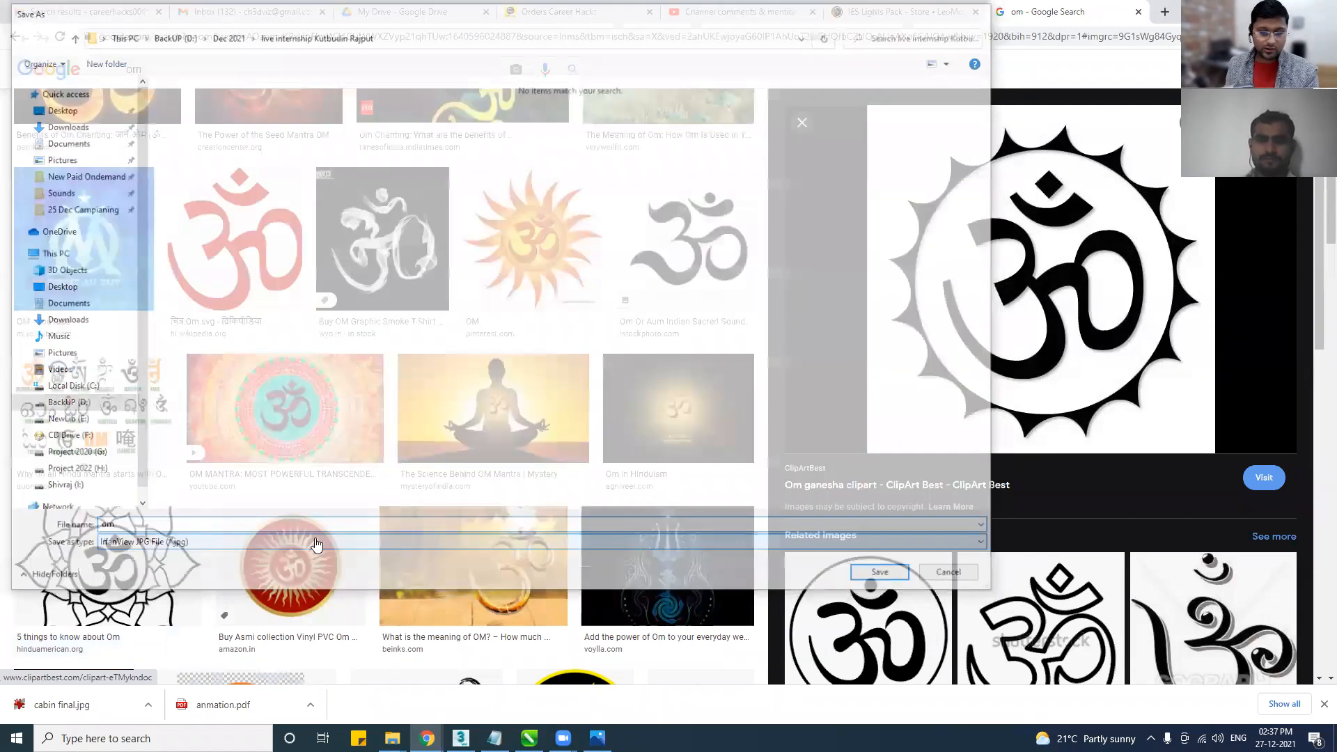
# Show the downloaded om.jpg in its folder and open it with Photoshop.
pyautogui.click(148, 708)
pyautogui.click(209, 656)
pyautogui.rightClick(519, 118)
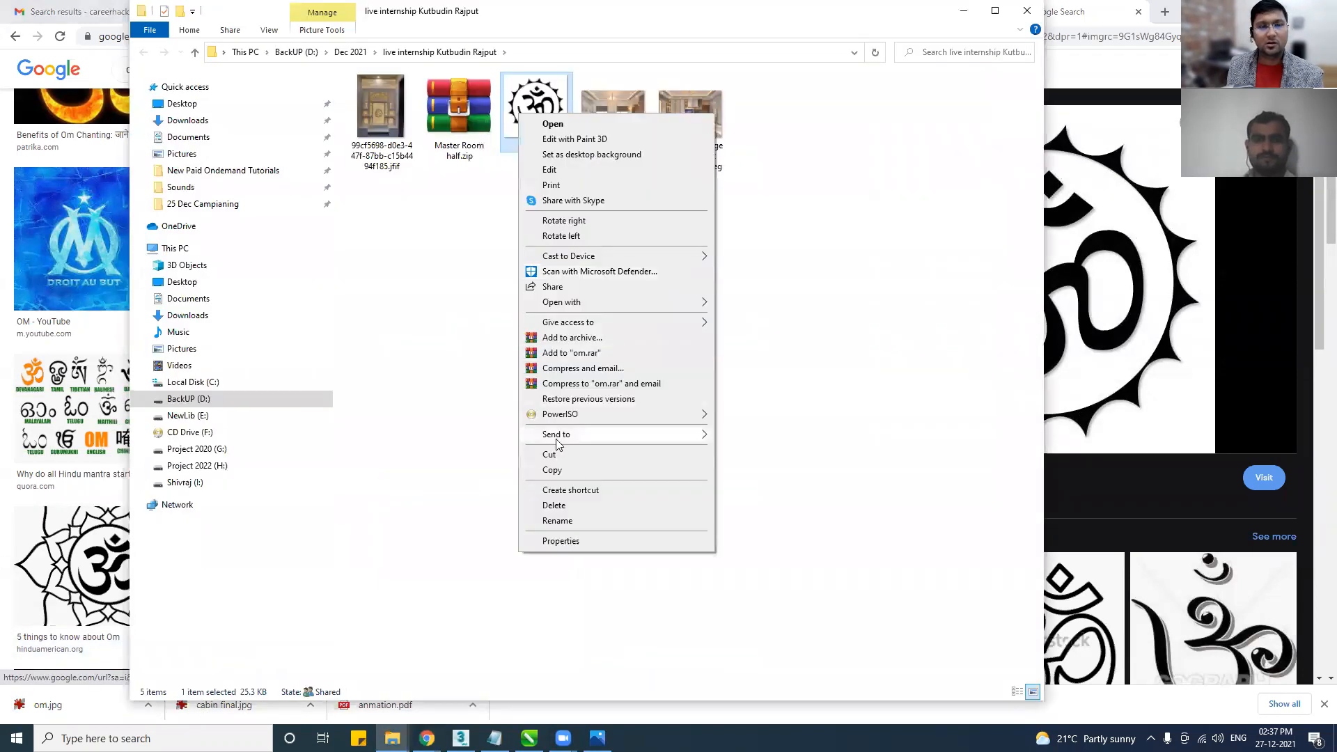
pyautogui.moveTo(609, 307)
pyautogui.click(775, 304)
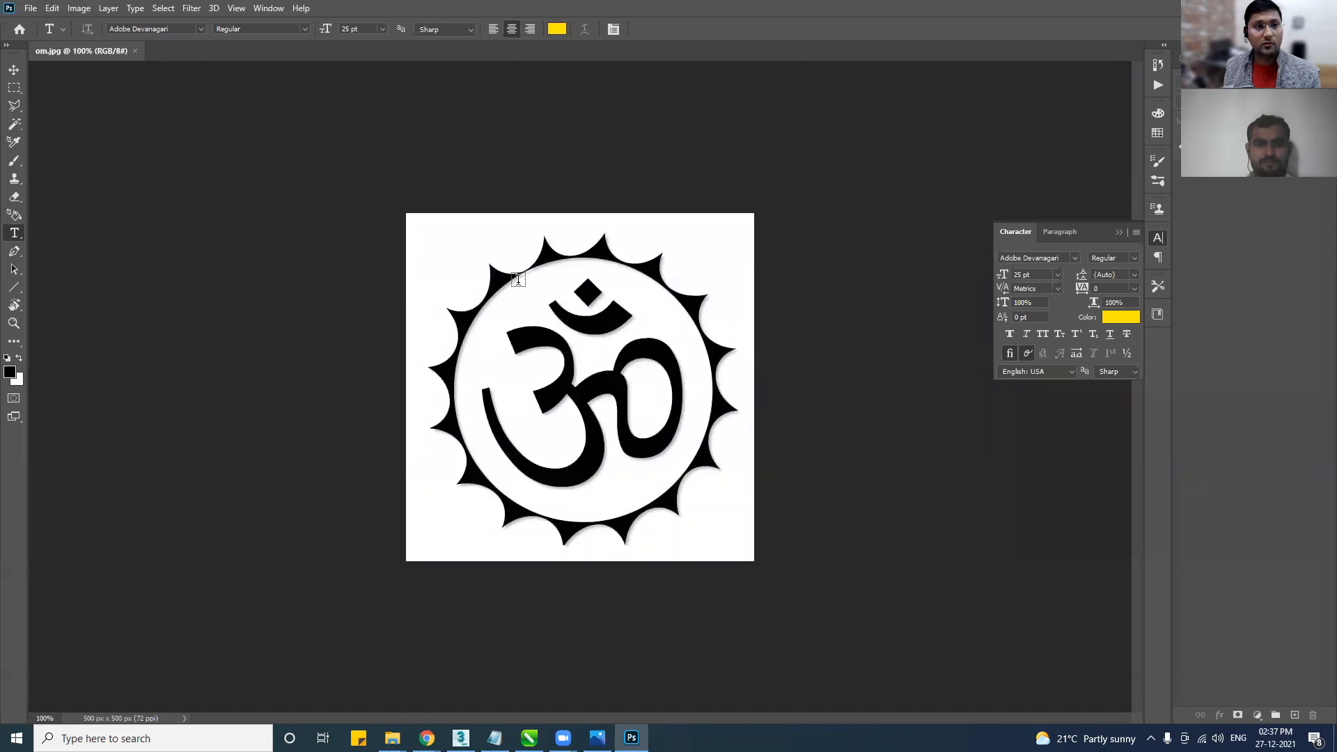
# Convert the locked background of om.jpg into a regular layer named Layer 0.
pyautogui.hotkey('ctrl', 'shift', 'n')
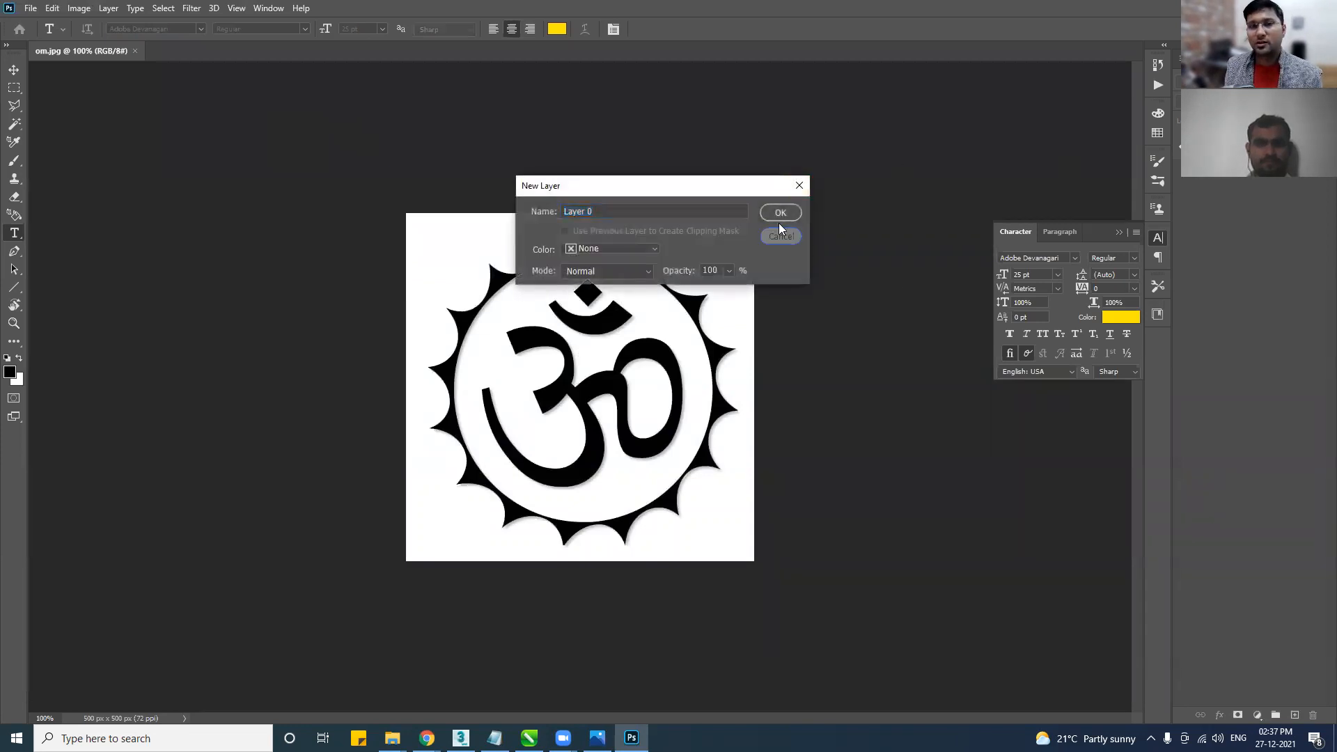
pyautogui.click(781, 212)
pyautogui.doubleClick(1246, 147)
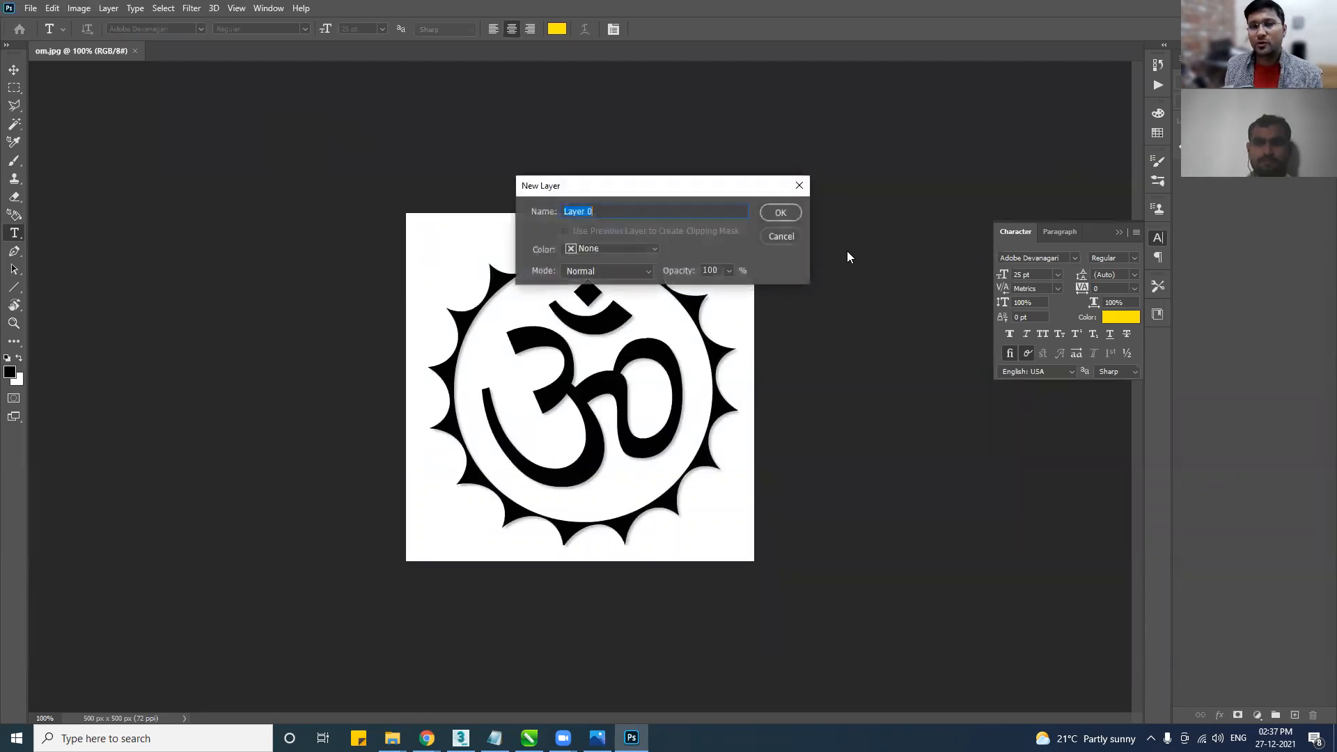
pyautogui.click(782, 213)
# Select the outer white background with the Magic Wand and extend the selection to all similar white areas.
pyautogui.click(14, 124)
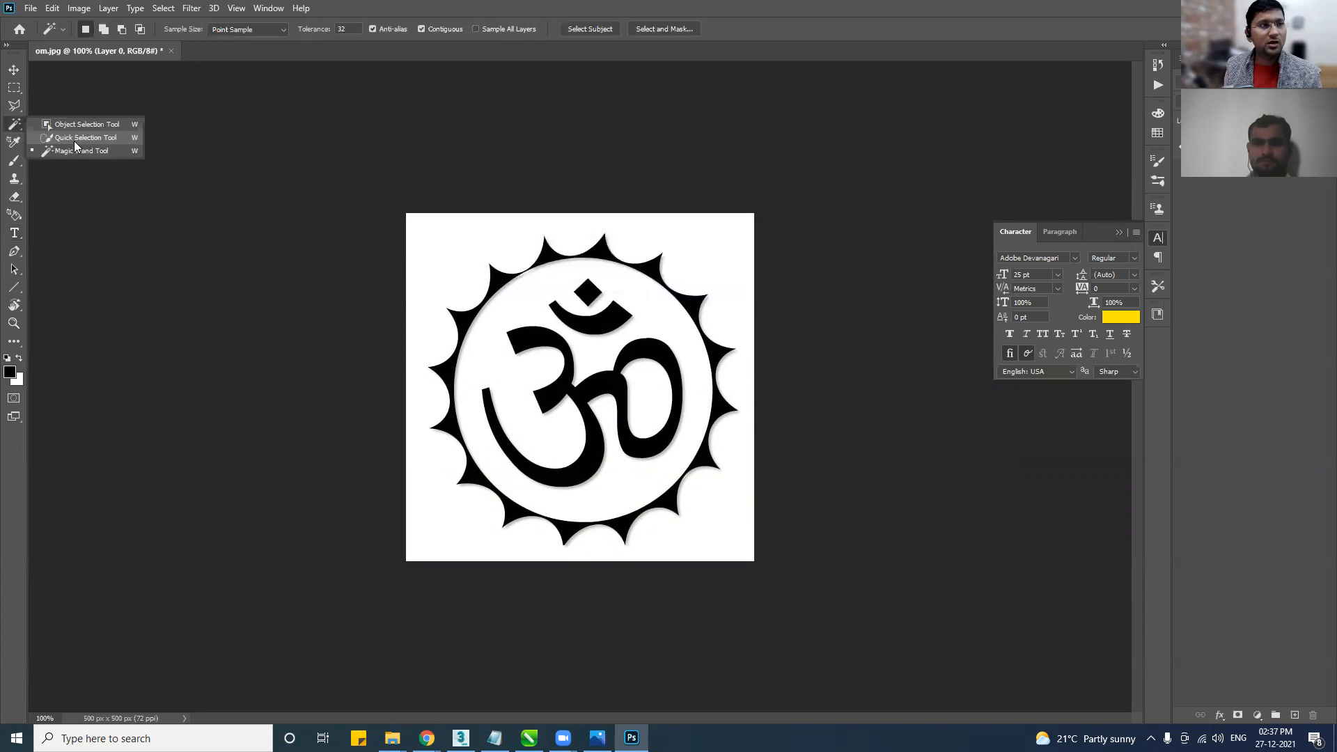
pyautogui.click(77, 154)
pyautogui.click(437, 258)
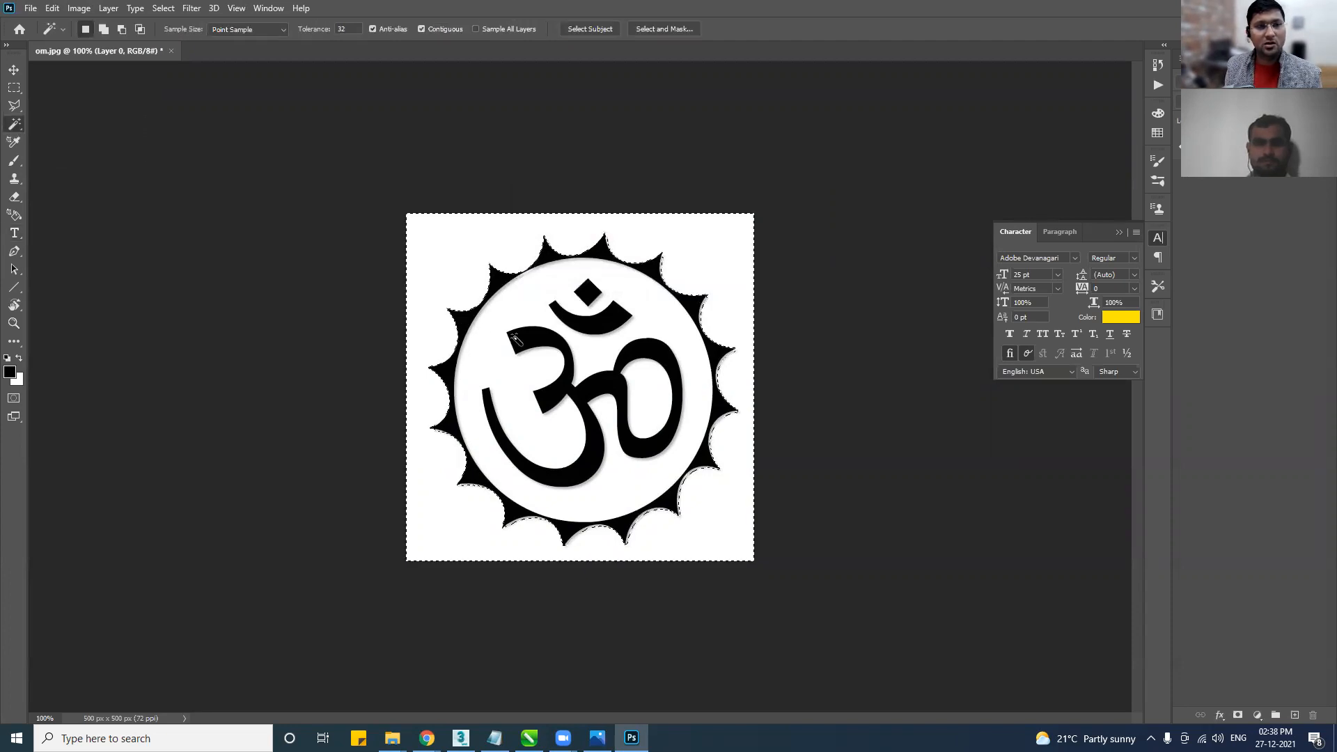
pyautogui.rightClick(463, 277)
pyautogui.click(491, 430)
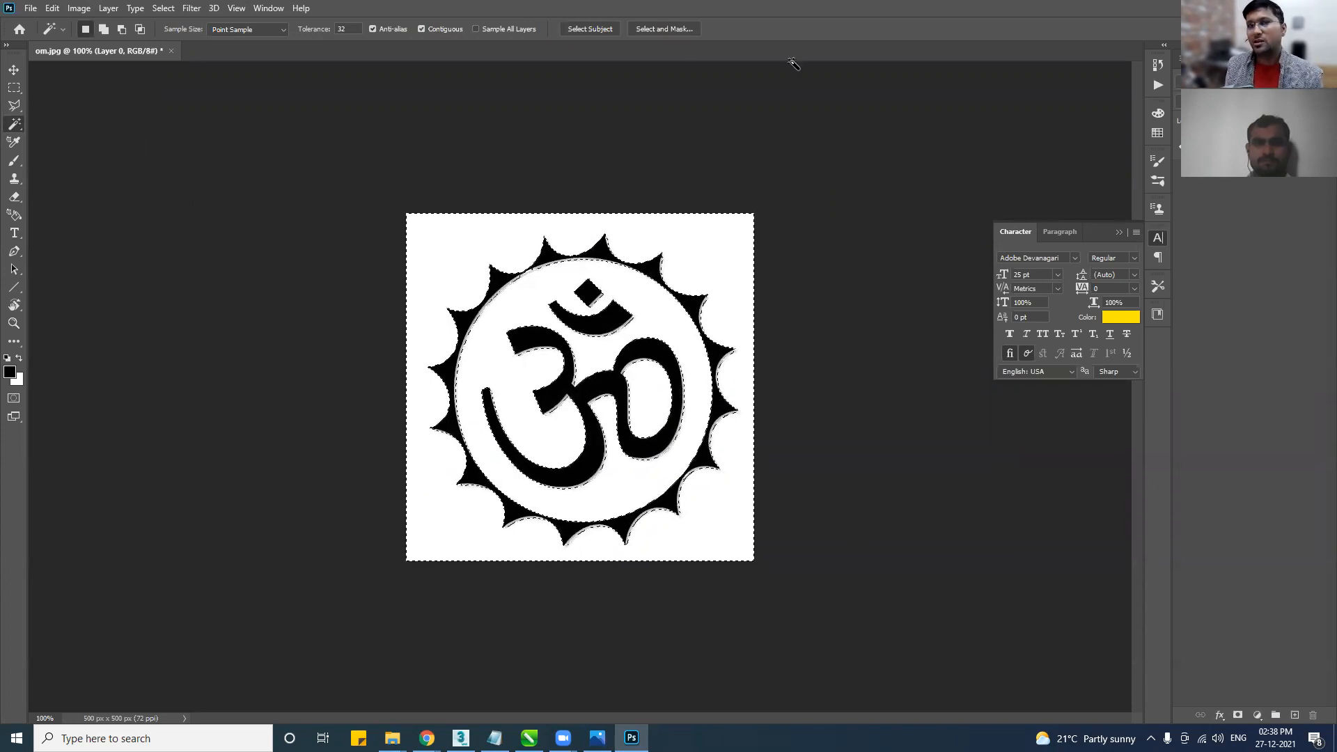
# Show the Paths panel beside the artwork and make a work path from the current selection.
pyautogui.click(268, 8)
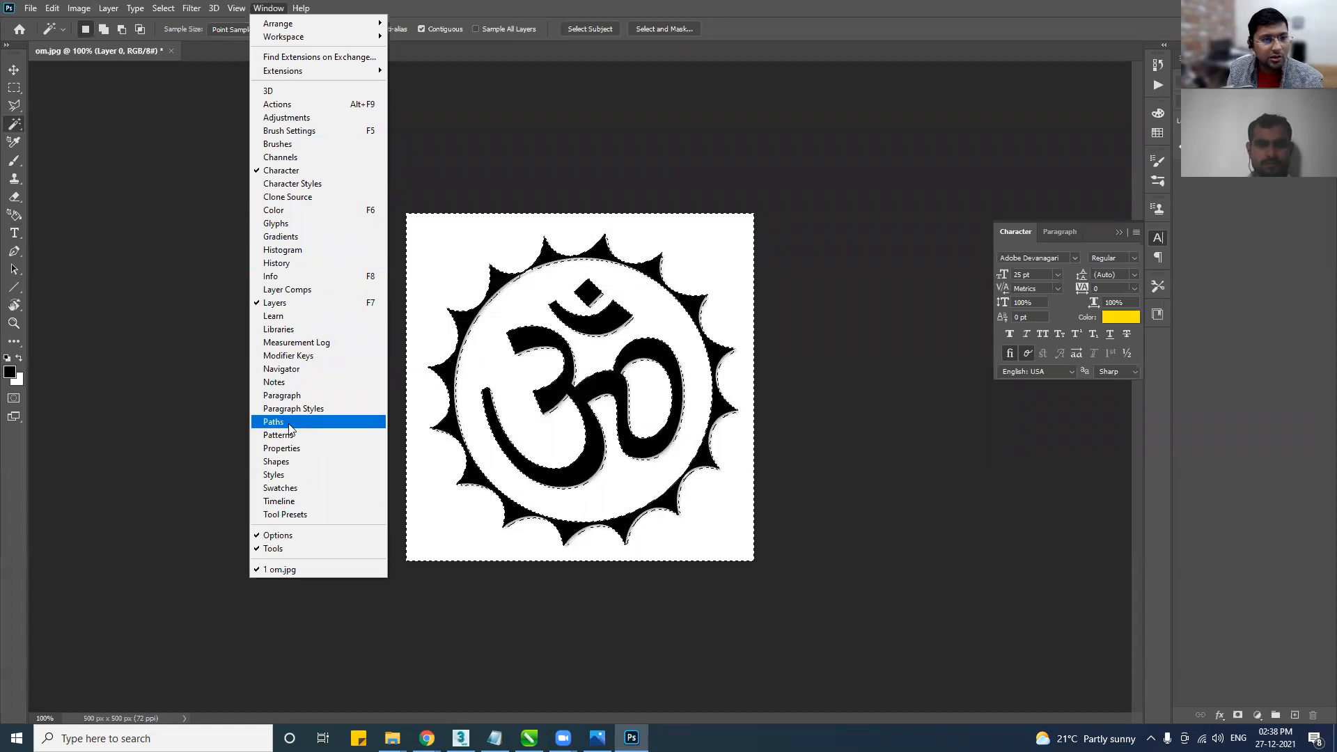
pyautogui.click(278, 422)
pyautogui.moveTo(407, 175); pyautogui.dragTo(829, 118)
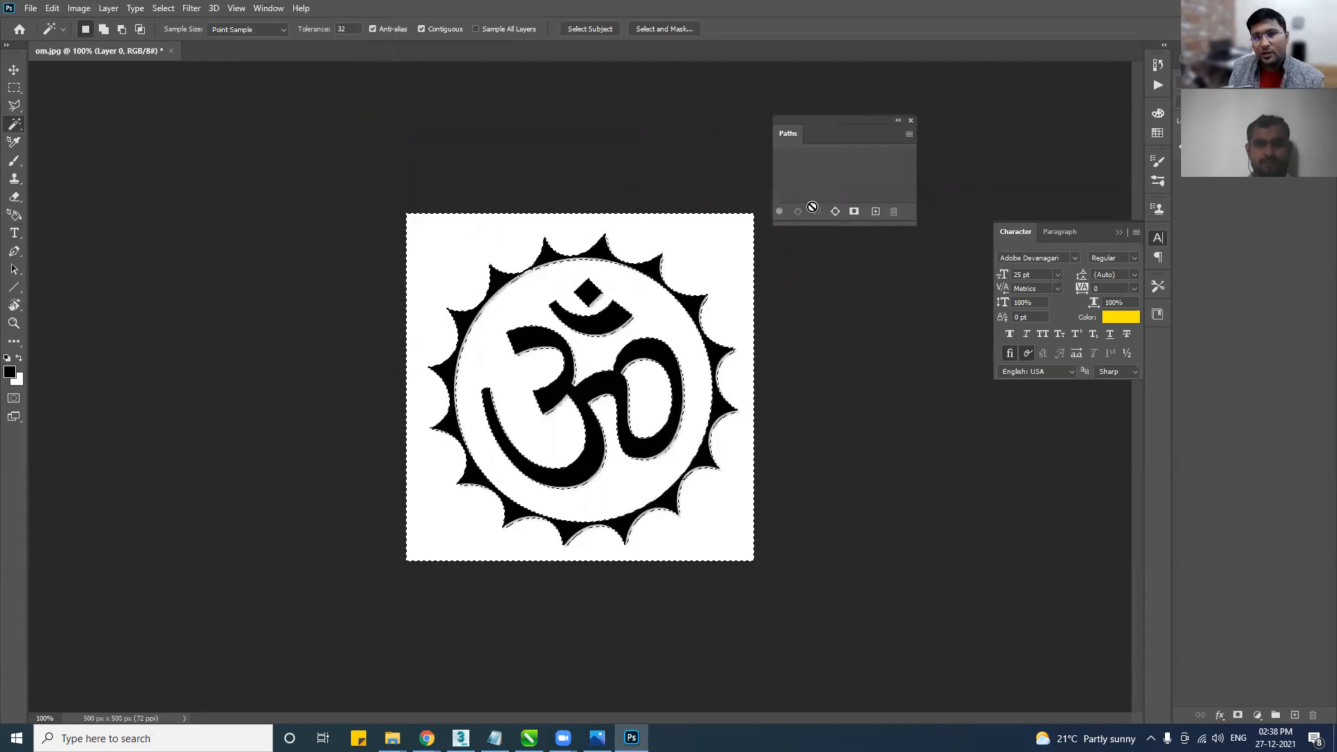
pyautogui.click(835, 211)
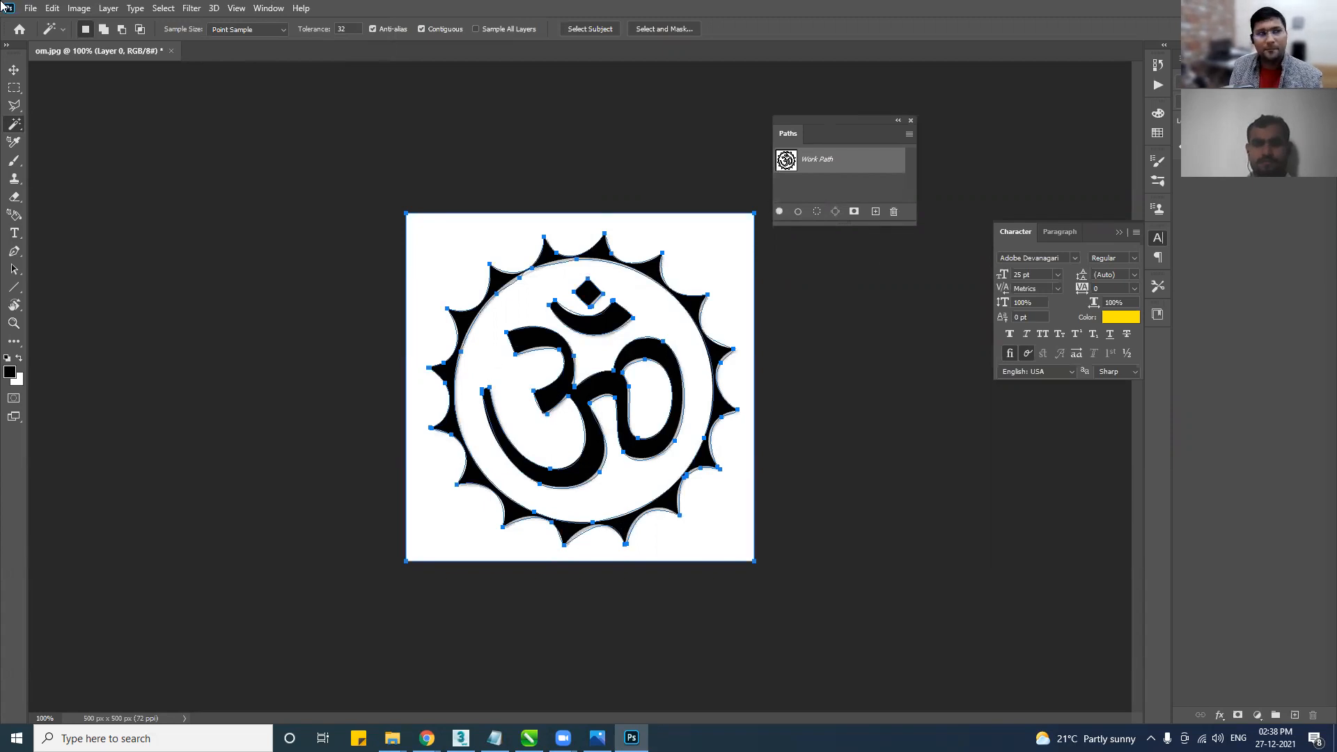
# Start a Paths to Illustrator export and accept the path export options.
pyautogui.click(28, 8)
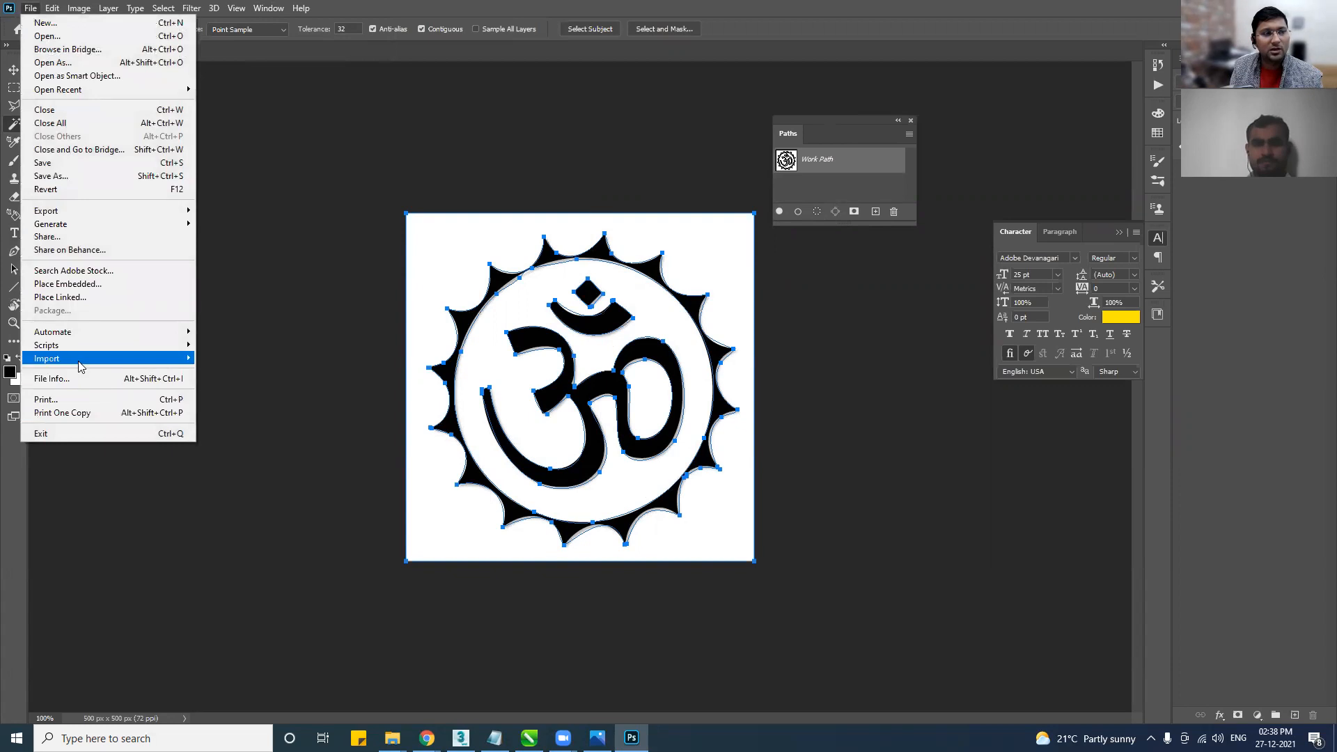
pyautogui.moveTo(95, 337)
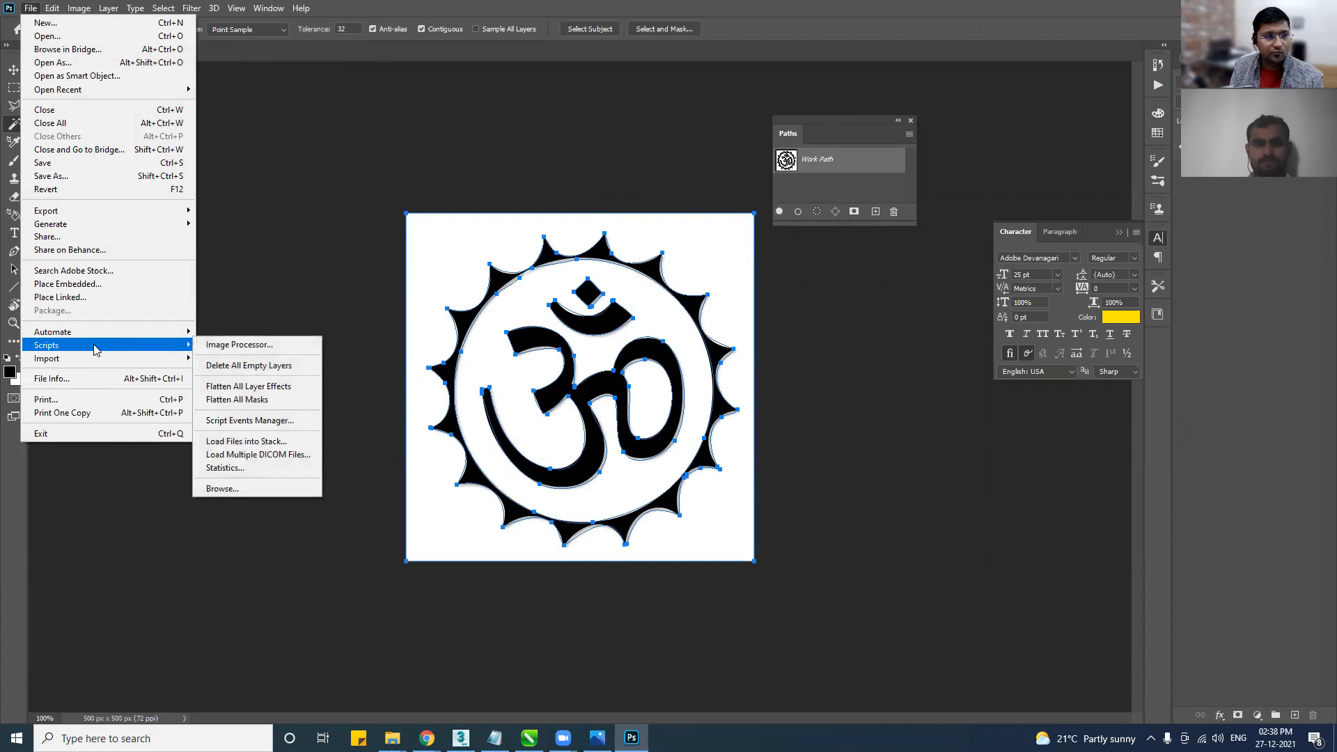
pyautogui.moveTo(105, 211)
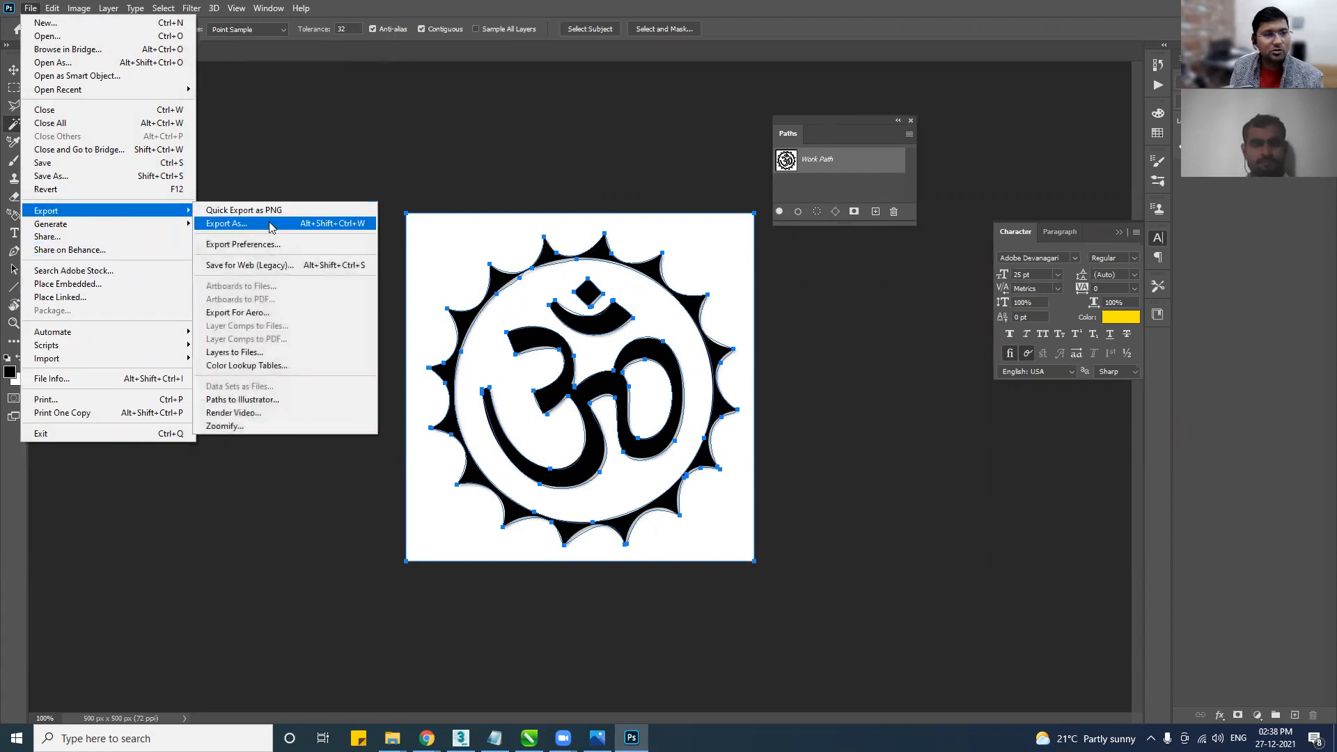
pyautogui.click(304, 401)
pyautogui.click(783, 249)
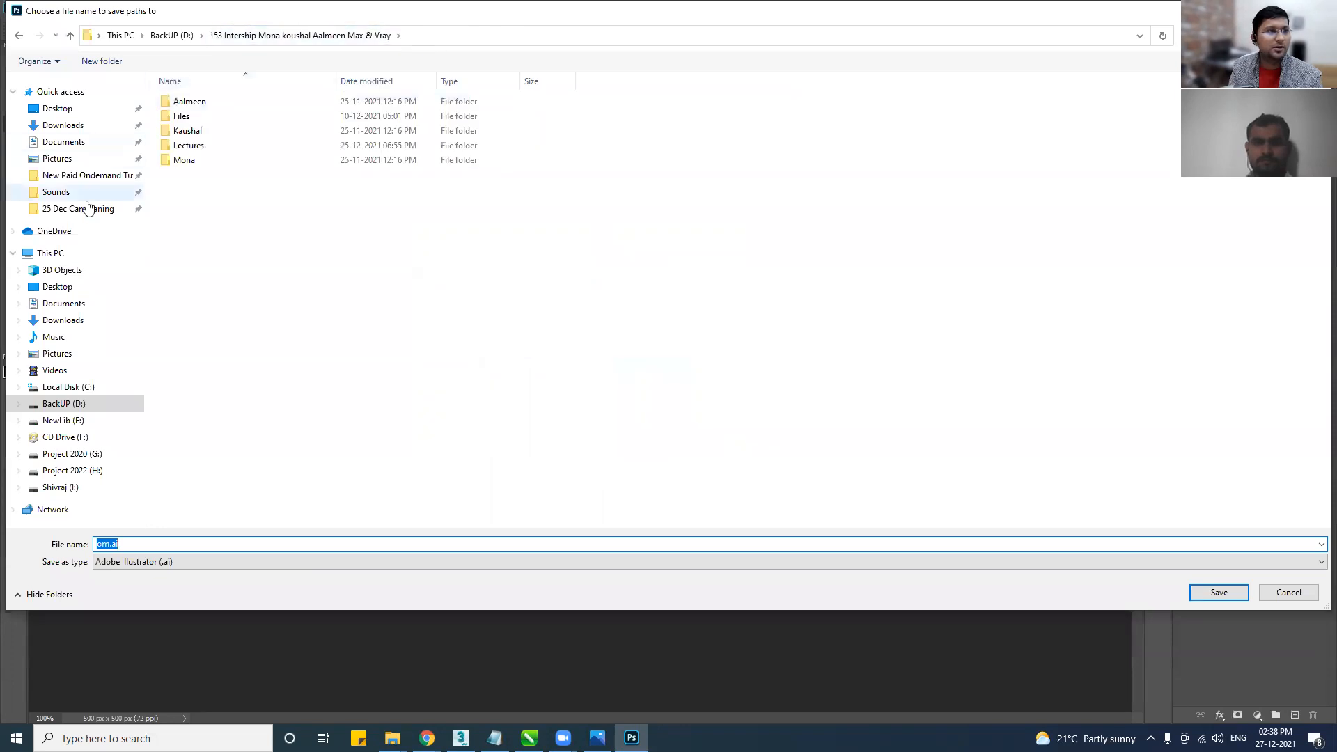
# Save the exported paths as om.ai in the live internship folder under Dec 2021 on BackUP (D:).
pyautogui.click(49, 253)
pyautogui.click(426, 231)
pyautogui.doubleClick(426, 231)
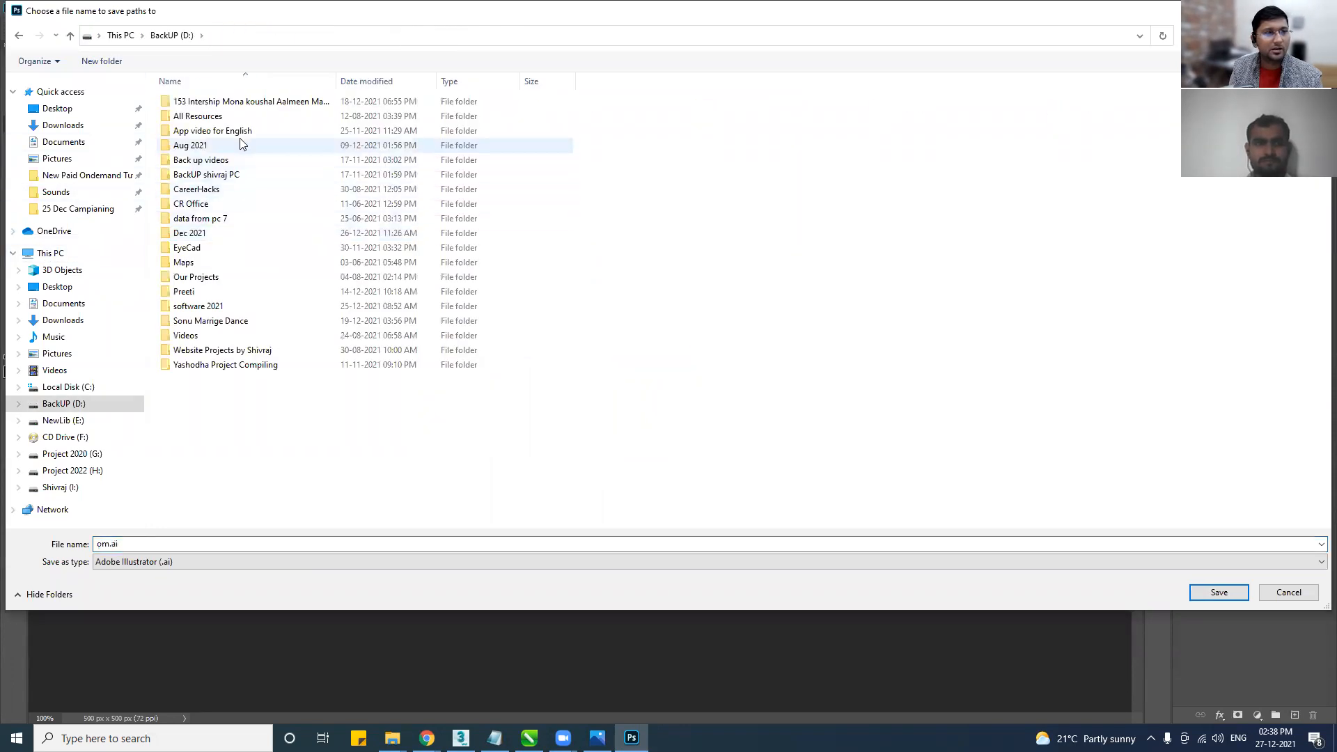
pyautogui.click(203, 240)
pyautogui.doubleClick(203, 239)
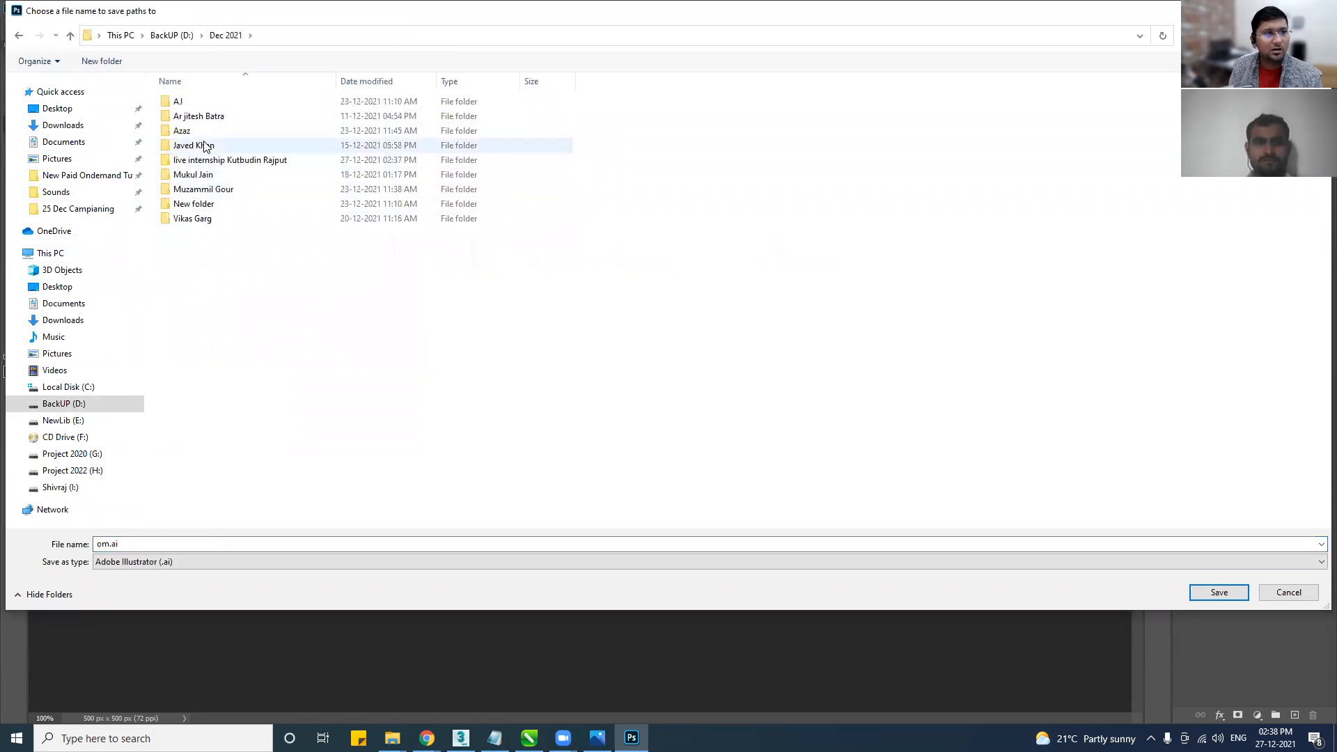
pyautogui.click(202, 162)
pyautogui.doubleClick(203, 161)
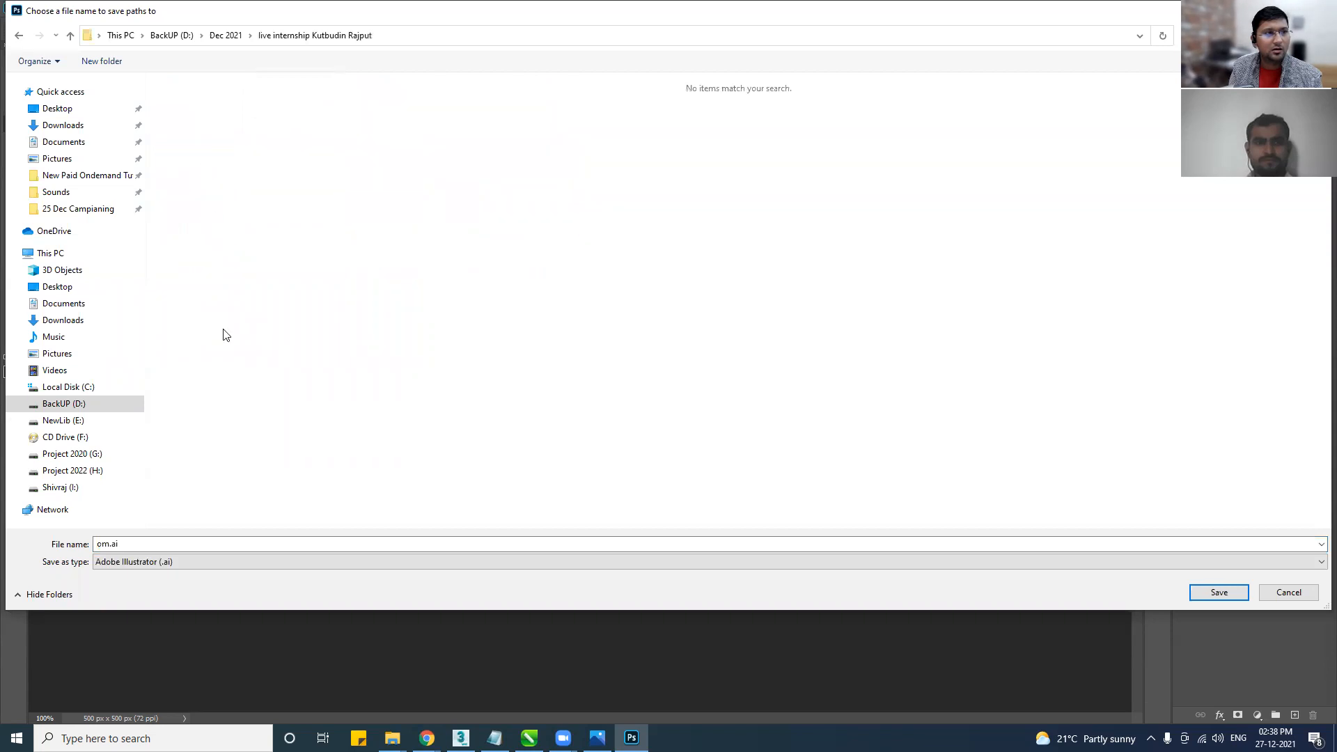
pyautogui.press('Return')
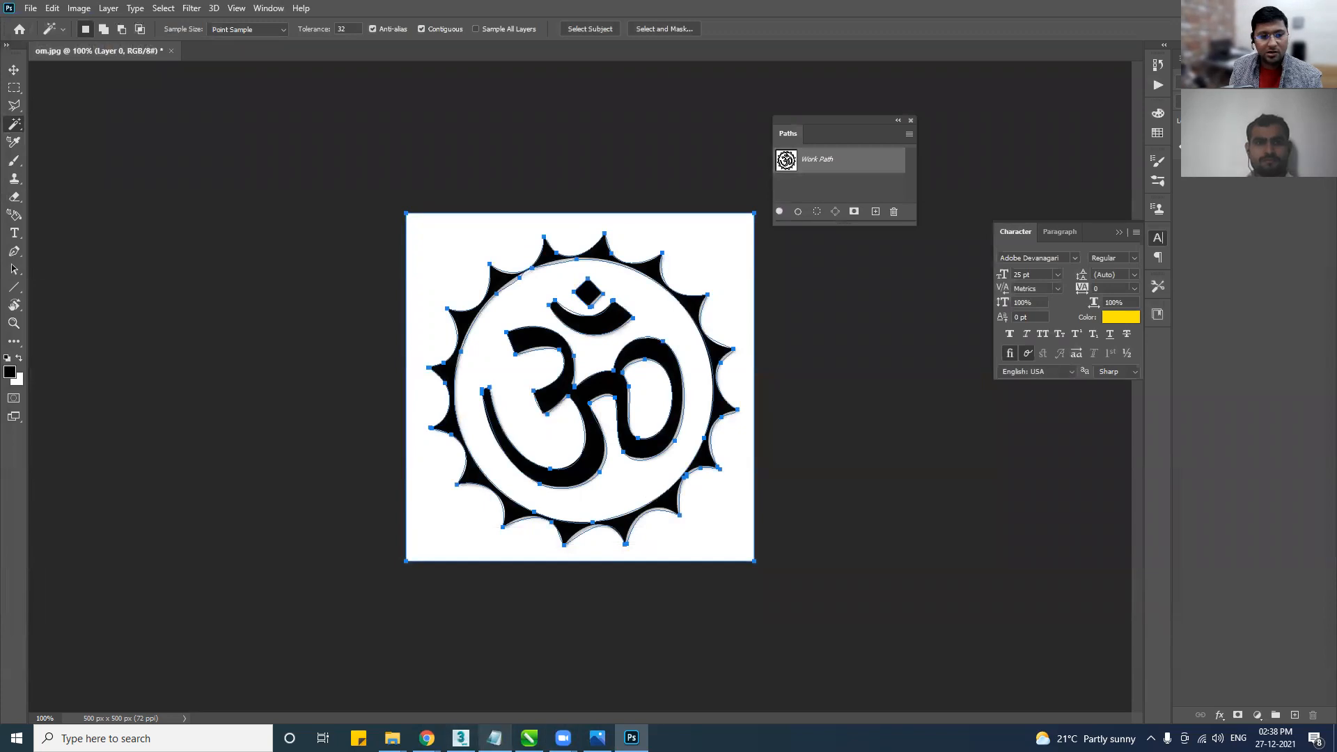
# Switch to 3ds Max, import path.ai from the resources folder as a single object, and delete the imported shape.
pyautogui.click(460, 737)
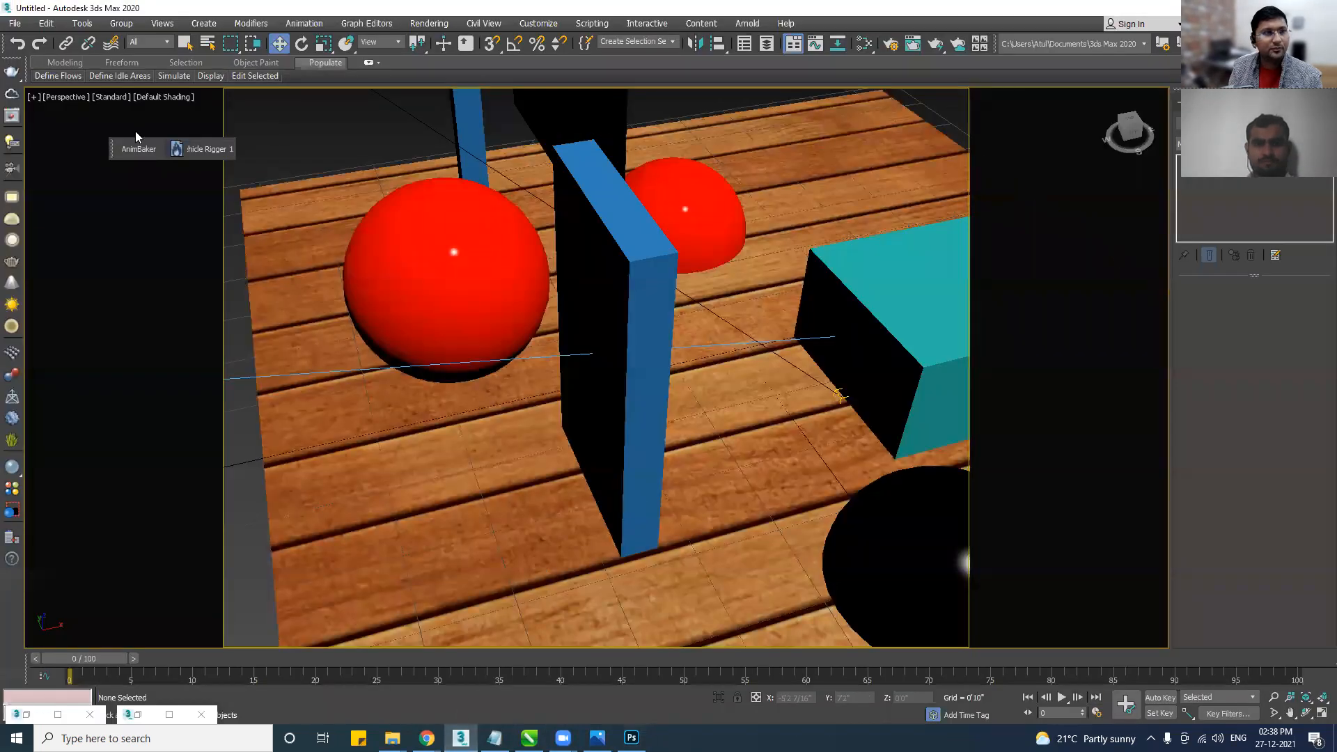
pyautogui.click(14, 23)
pyautogui.moveTo(125, 215)
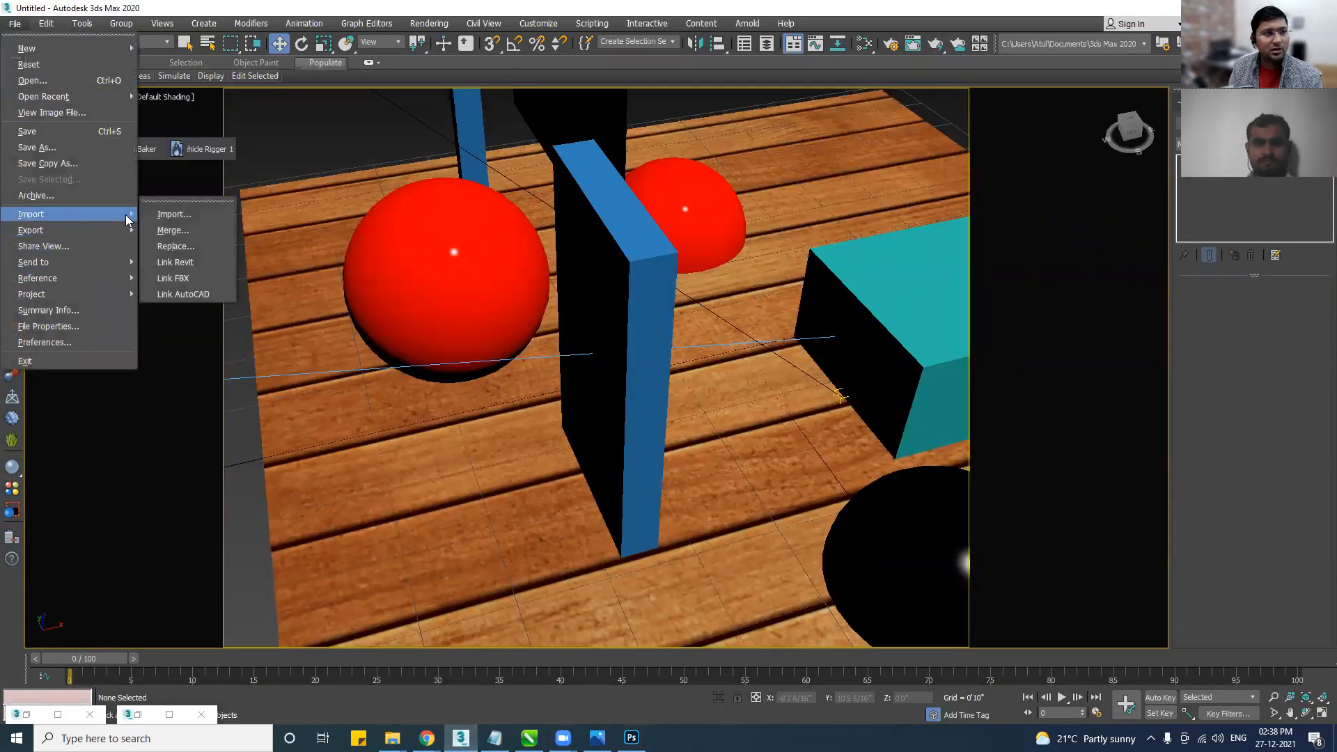
pyautogui.click(168, 216)
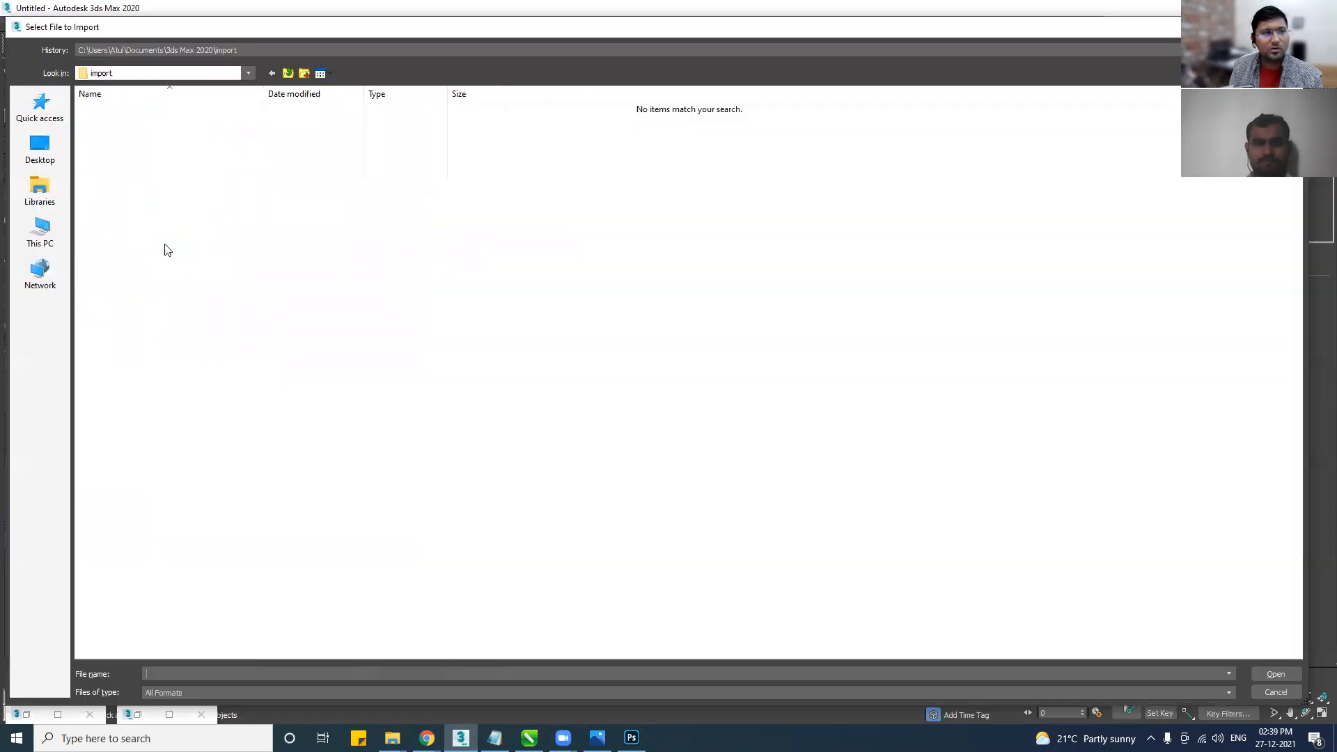
pyautogui.click(39, 237)
pyautogui.click(203, 52)
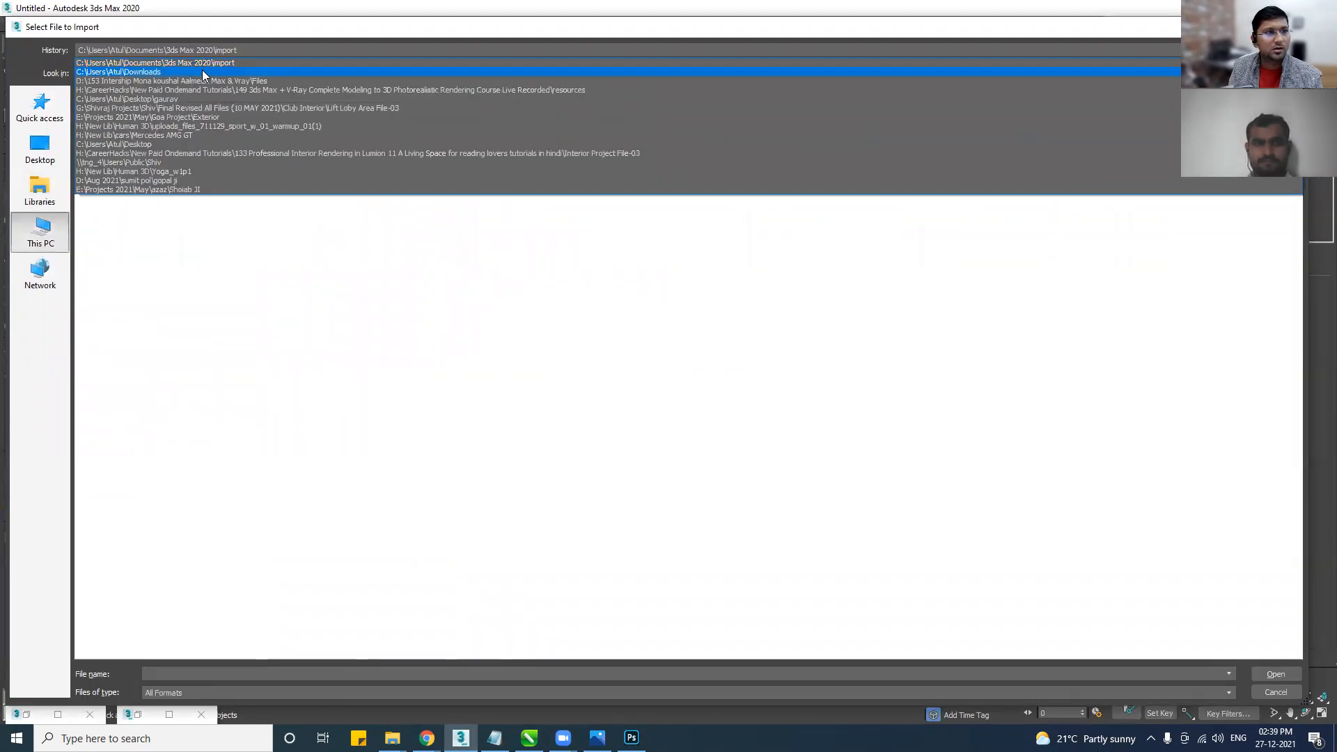
pyautogui.click(209, 90)
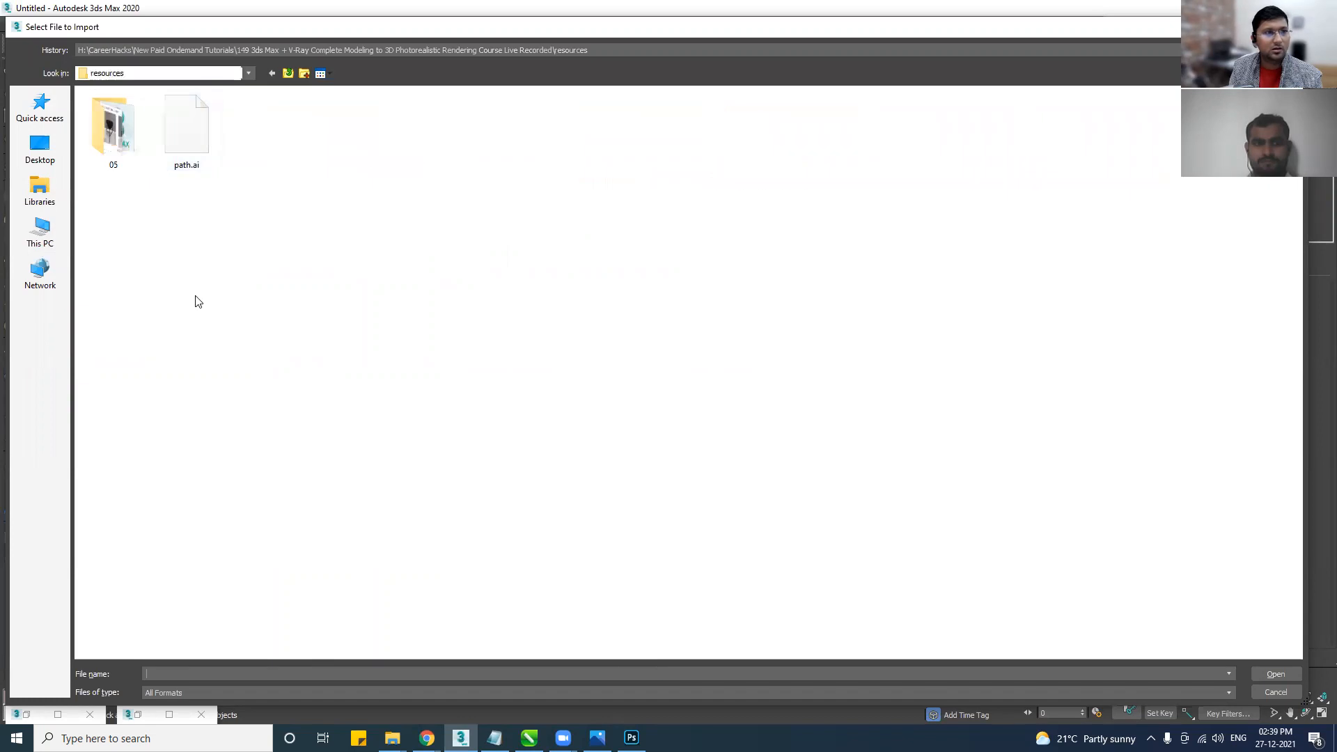
pyautogui.click(186, 136)
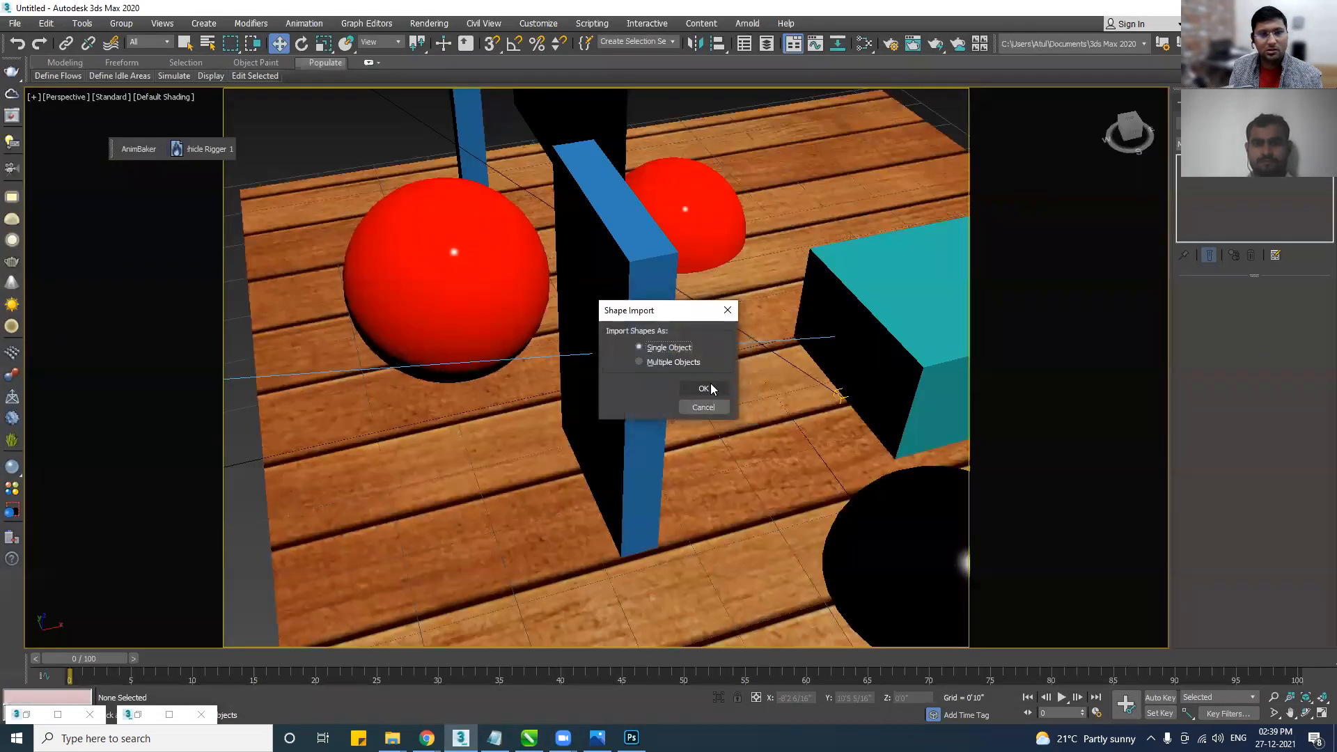
pyautogui.click(704, 387)
pyautogui.press('z')
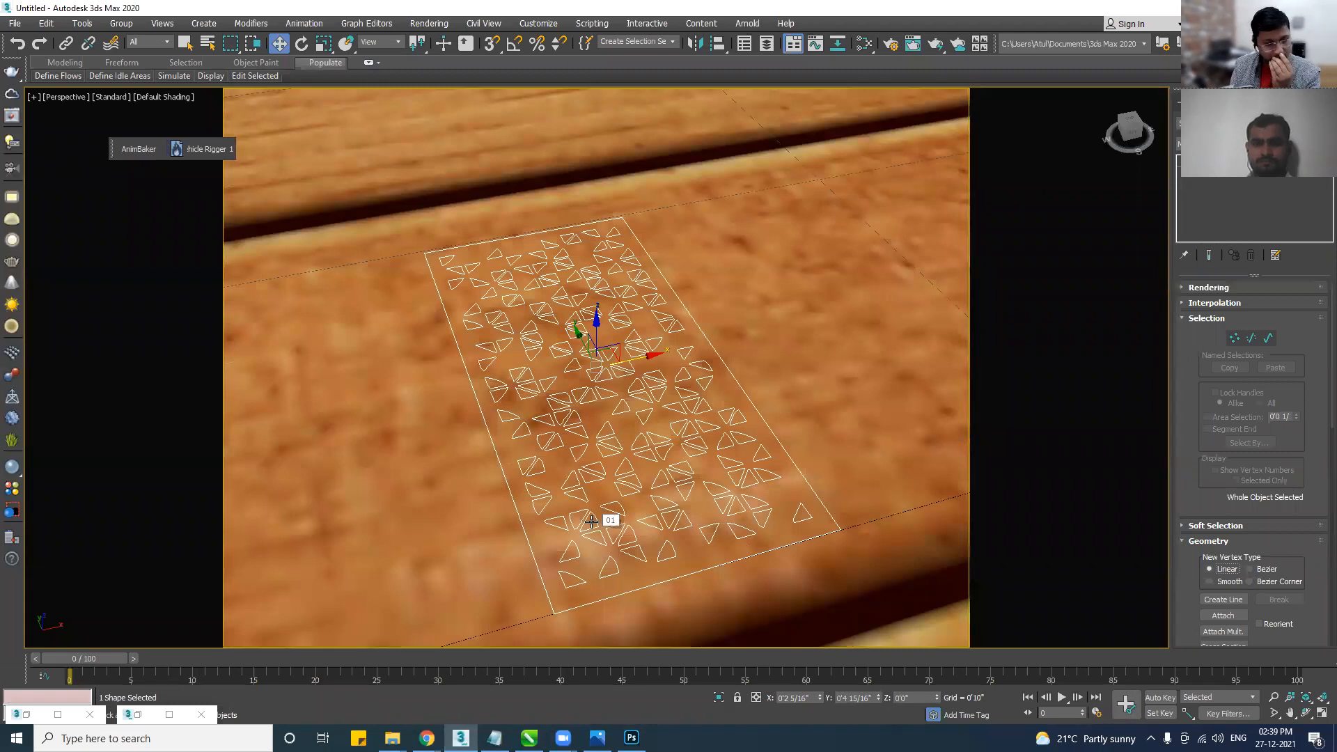
pyautogui.press('Delete')
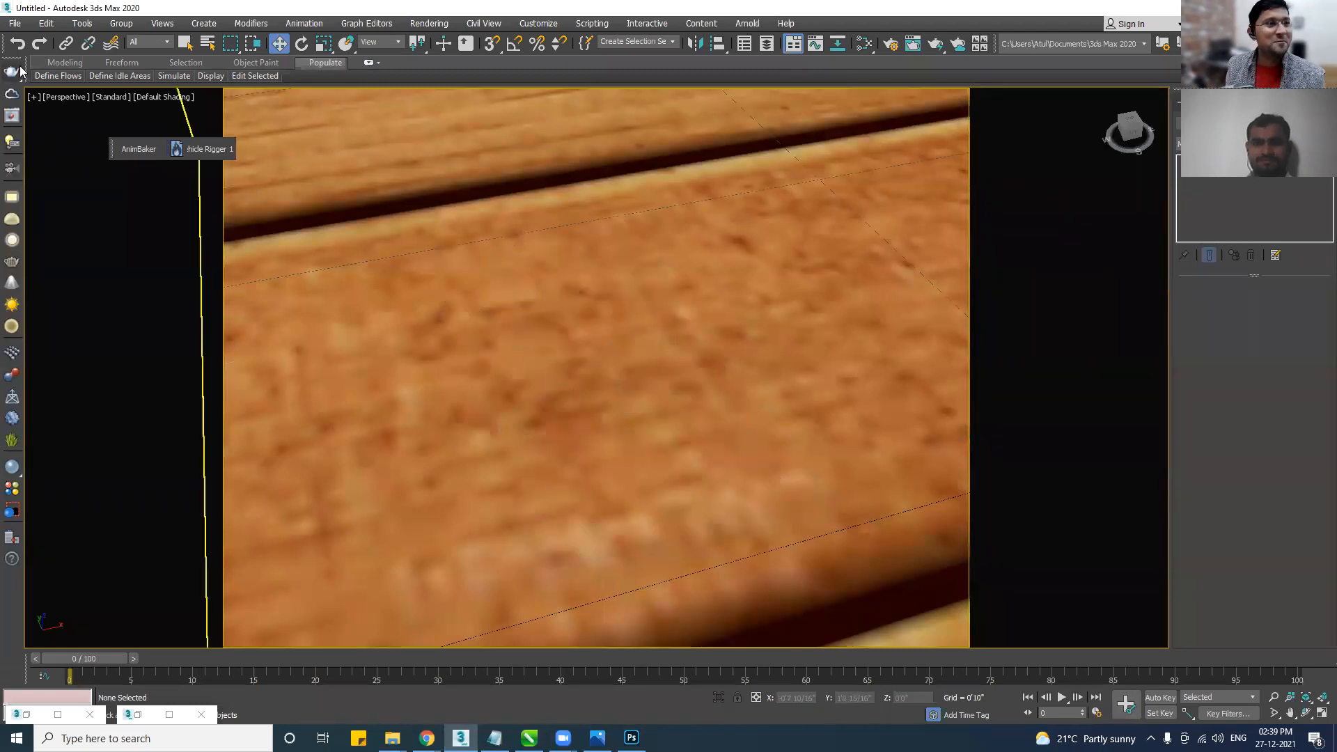
# Start another file import and browse to the BackUP (D:) drive.
pyautogui.click(15, 24)
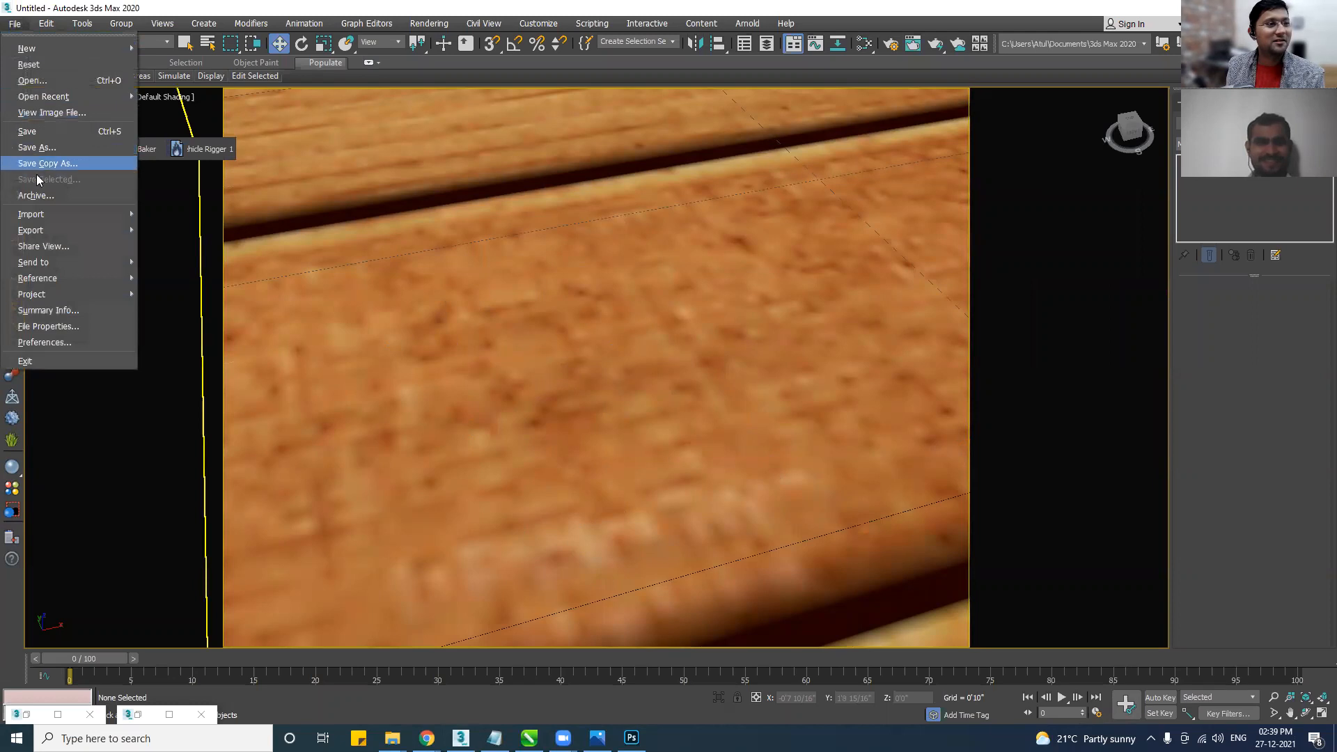
pyautogui.moveTo(70, 215)
pyautogui.click(171, 214)
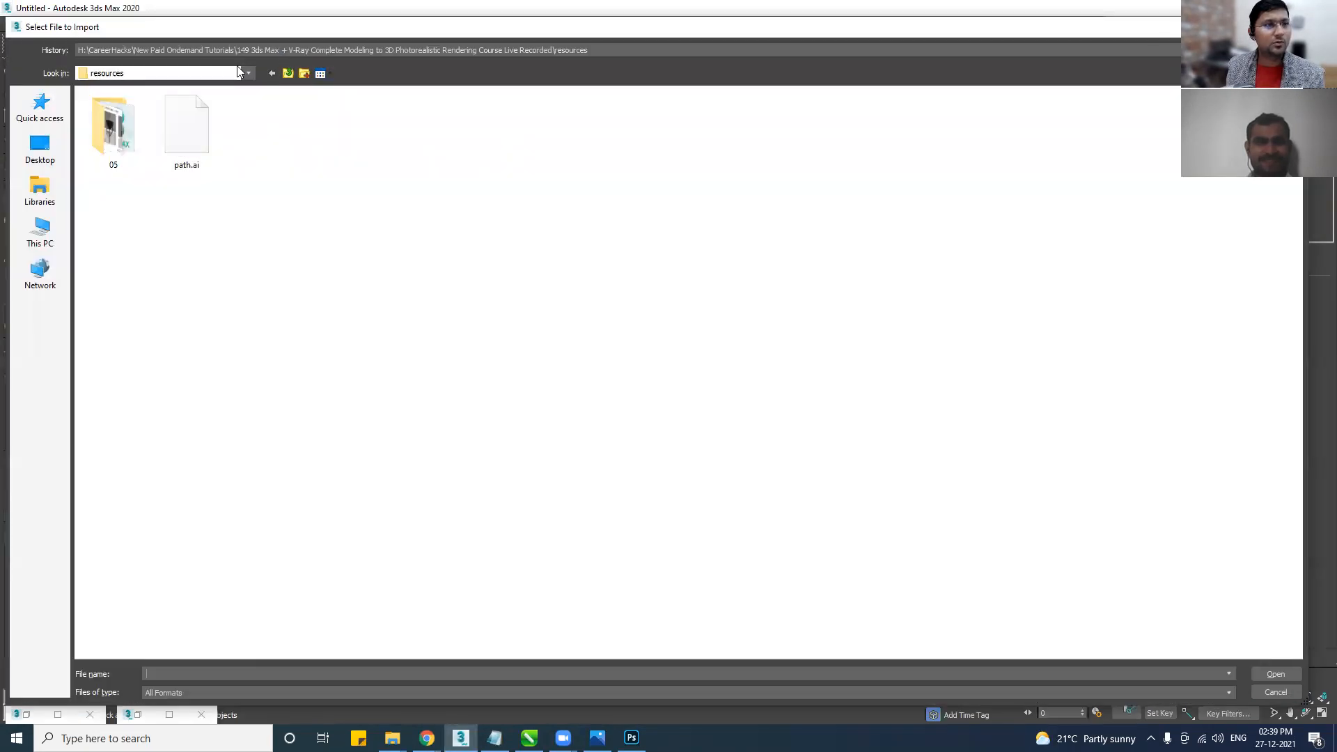
pyautogui.click(231, 75)
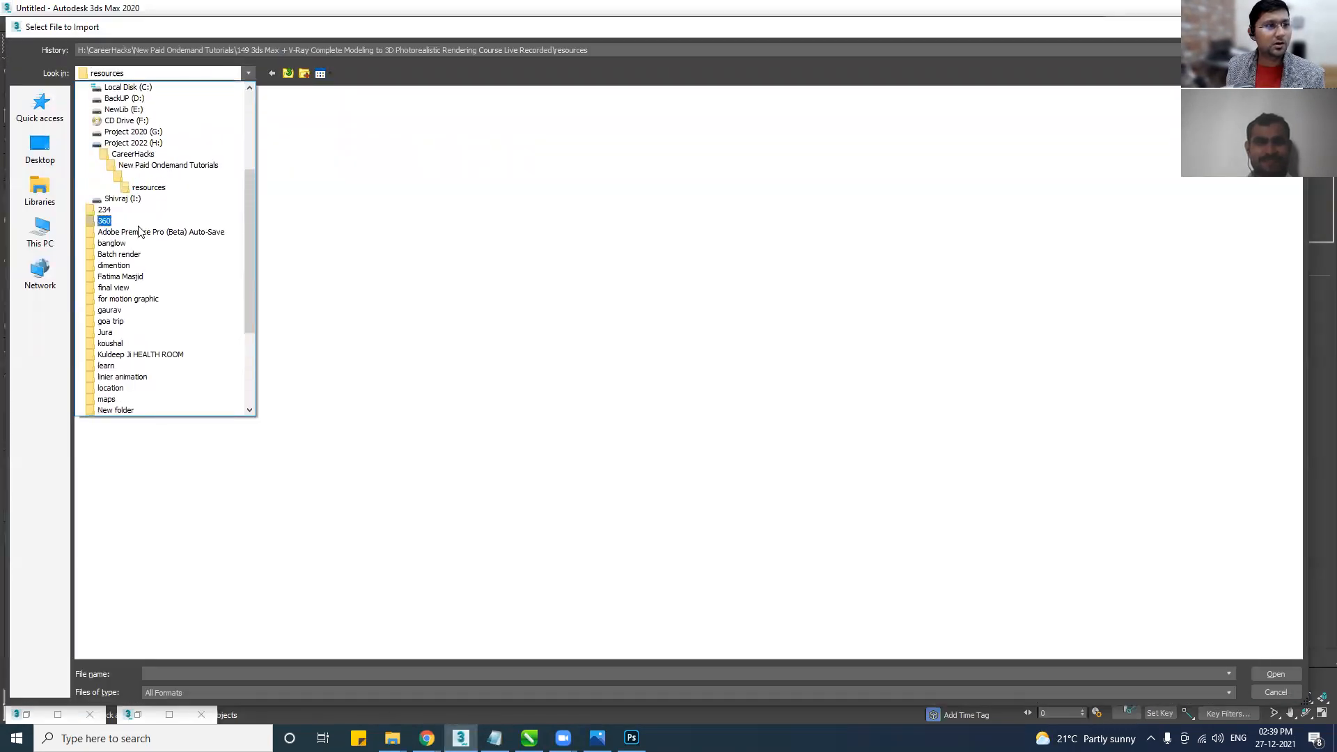
pyautogui.click(133, 142)
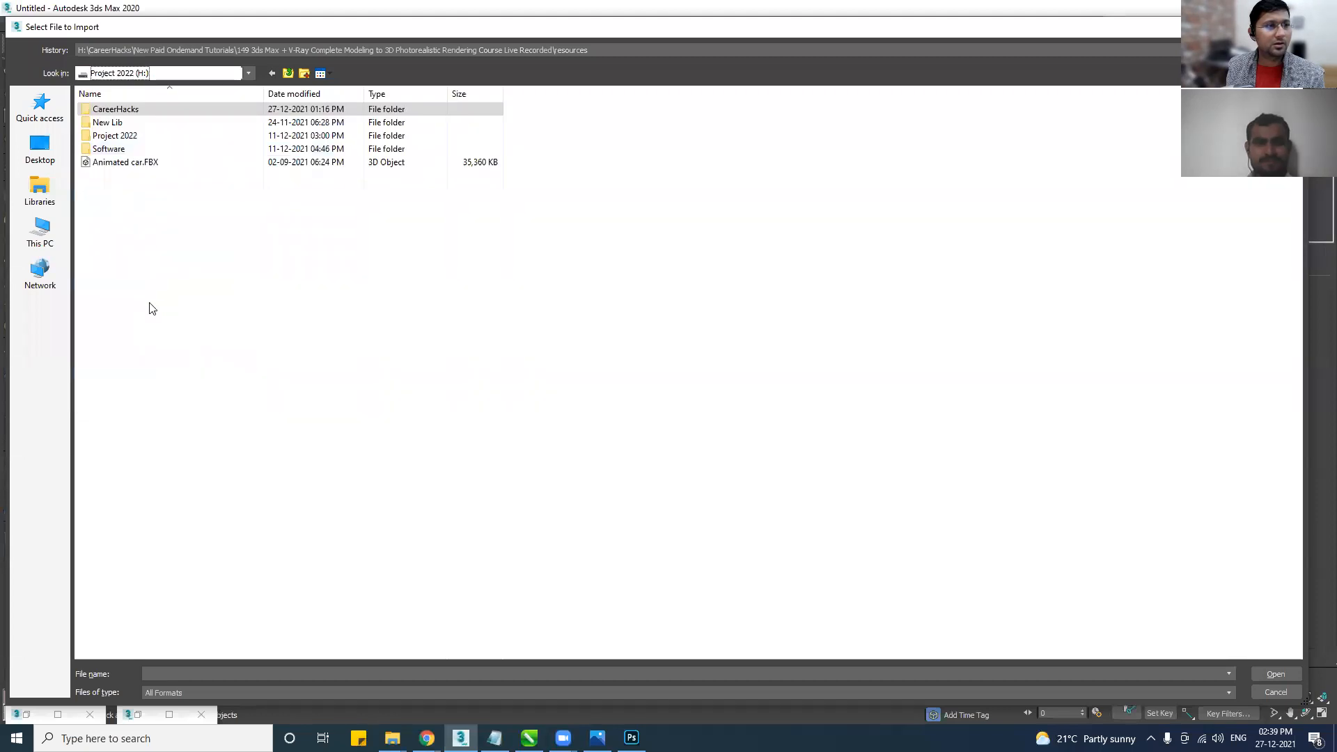
pyautogui.click(39, 229)
pyautogui.doubleClick(343, 187)
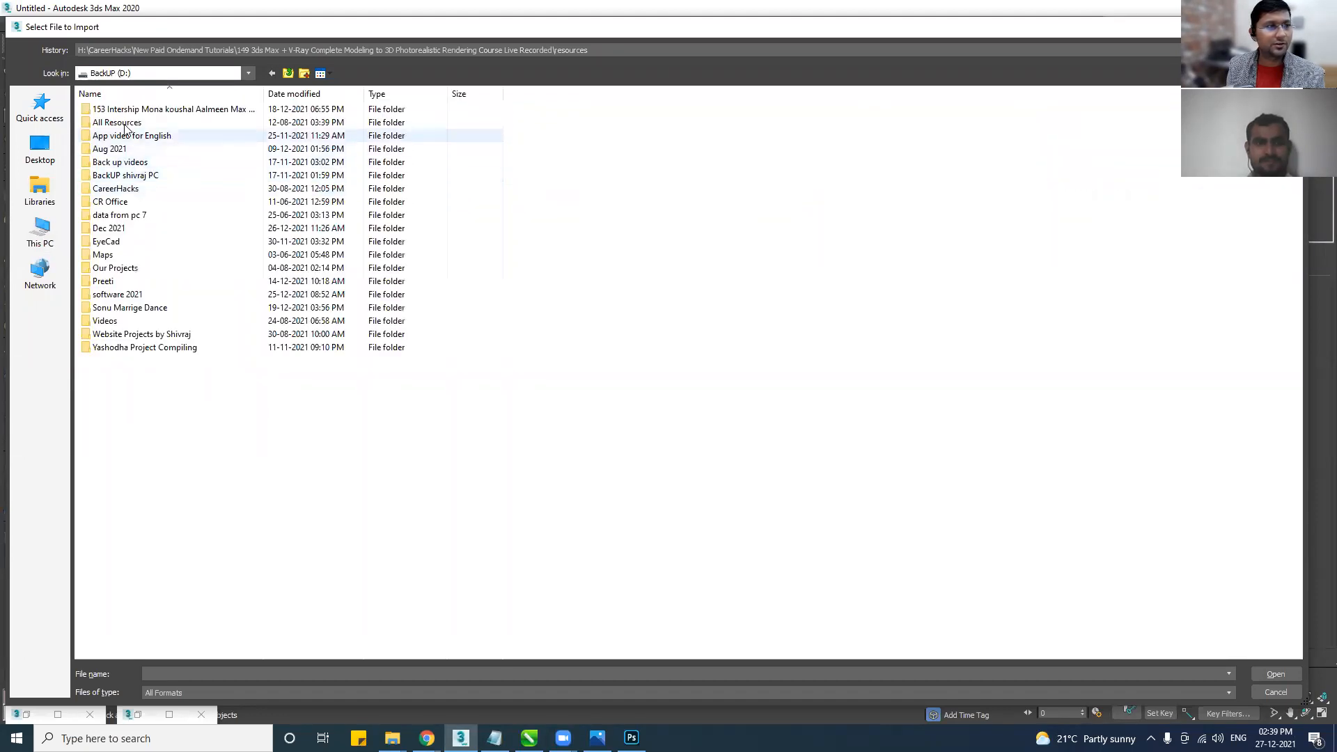
# Import om.ai from the live internship folder in Dec 2021, merging it with the current scene as a single object.
pyautogui.click(111, 230)
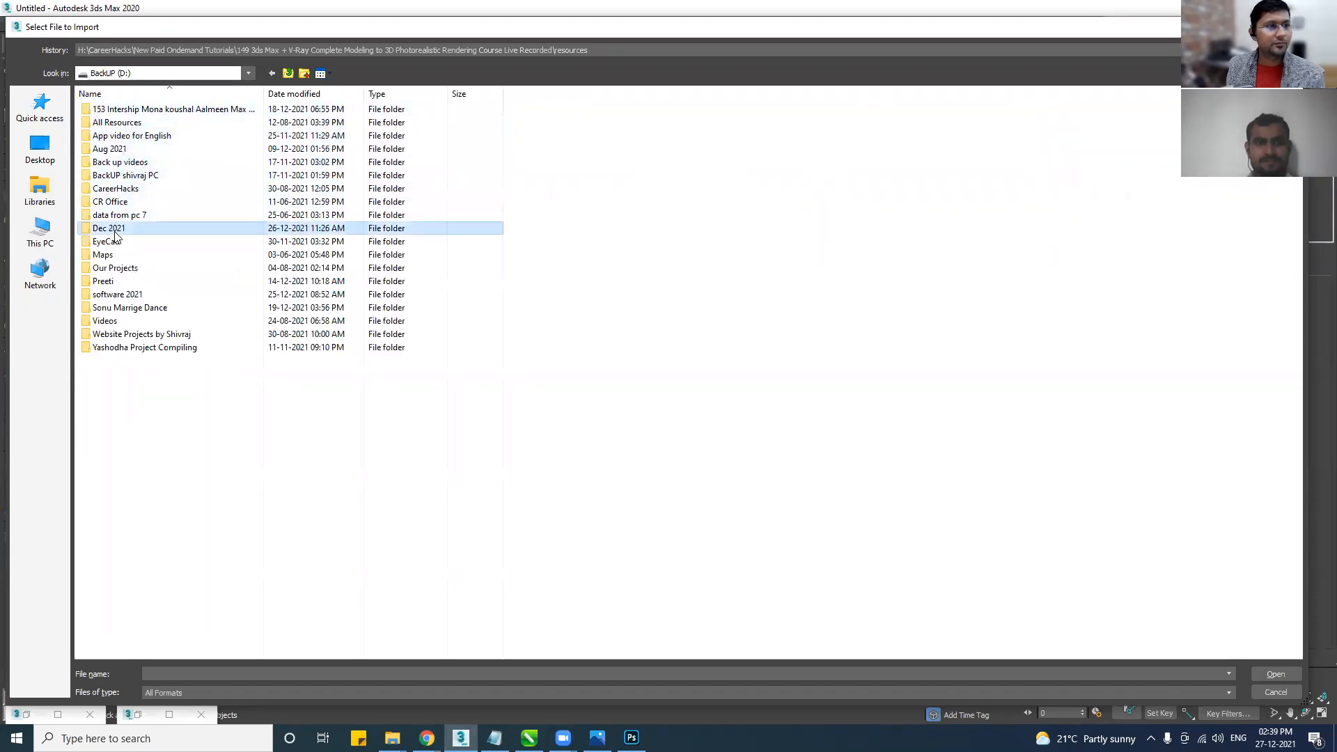
pyautogui.doubleClick(112, 230)
pyautogui.doubleClick(122, 161)
pyautogui.doubleClick(120, 131)
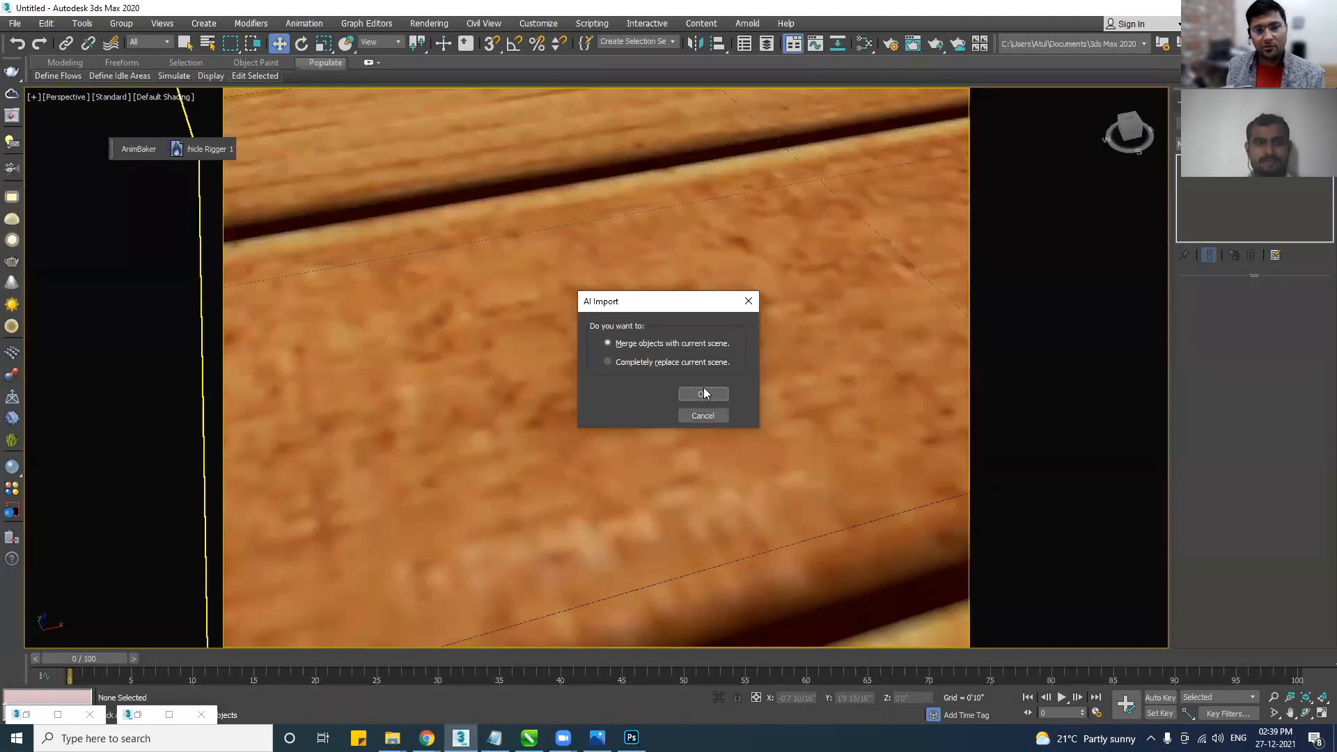
pyautogui.click(701, 391)
pyautogui.click(703, 387)
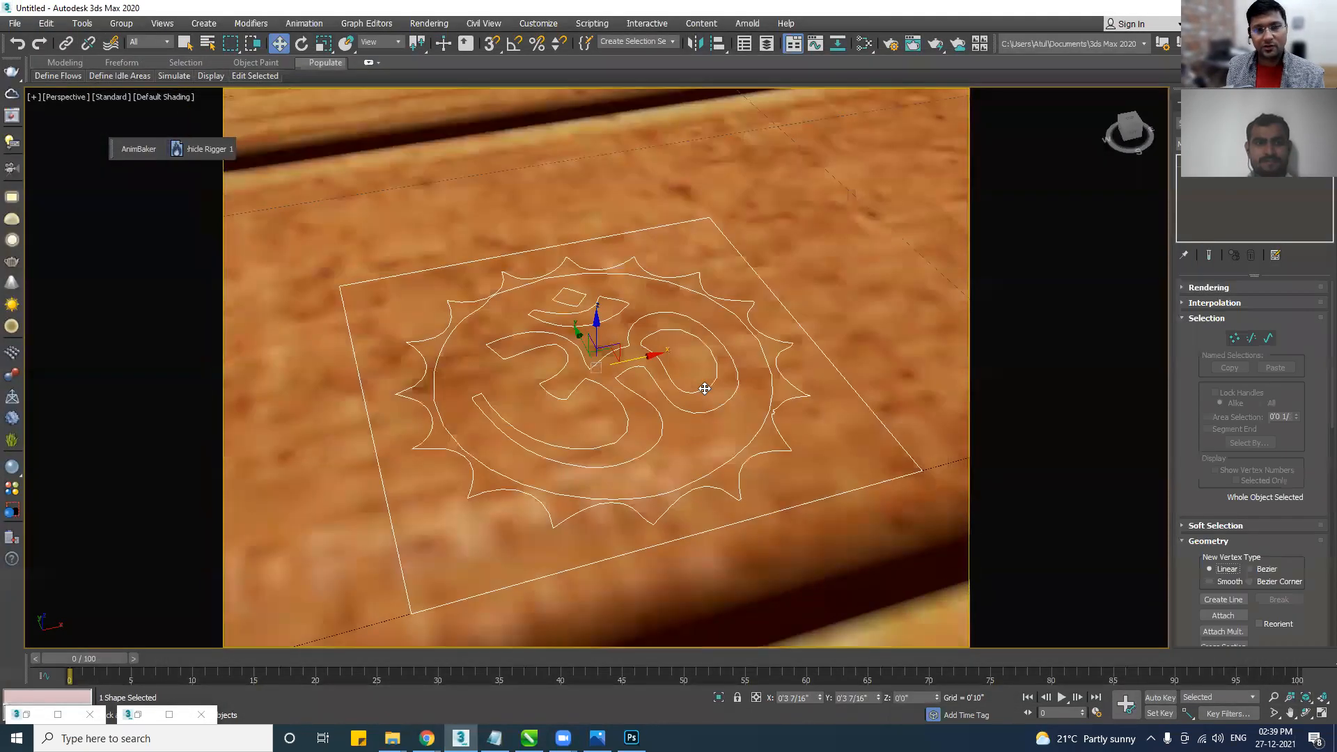
# Isolate the imported Om shape together with the front blue panel.
pyautogui.scroll(-10, 570, 447)
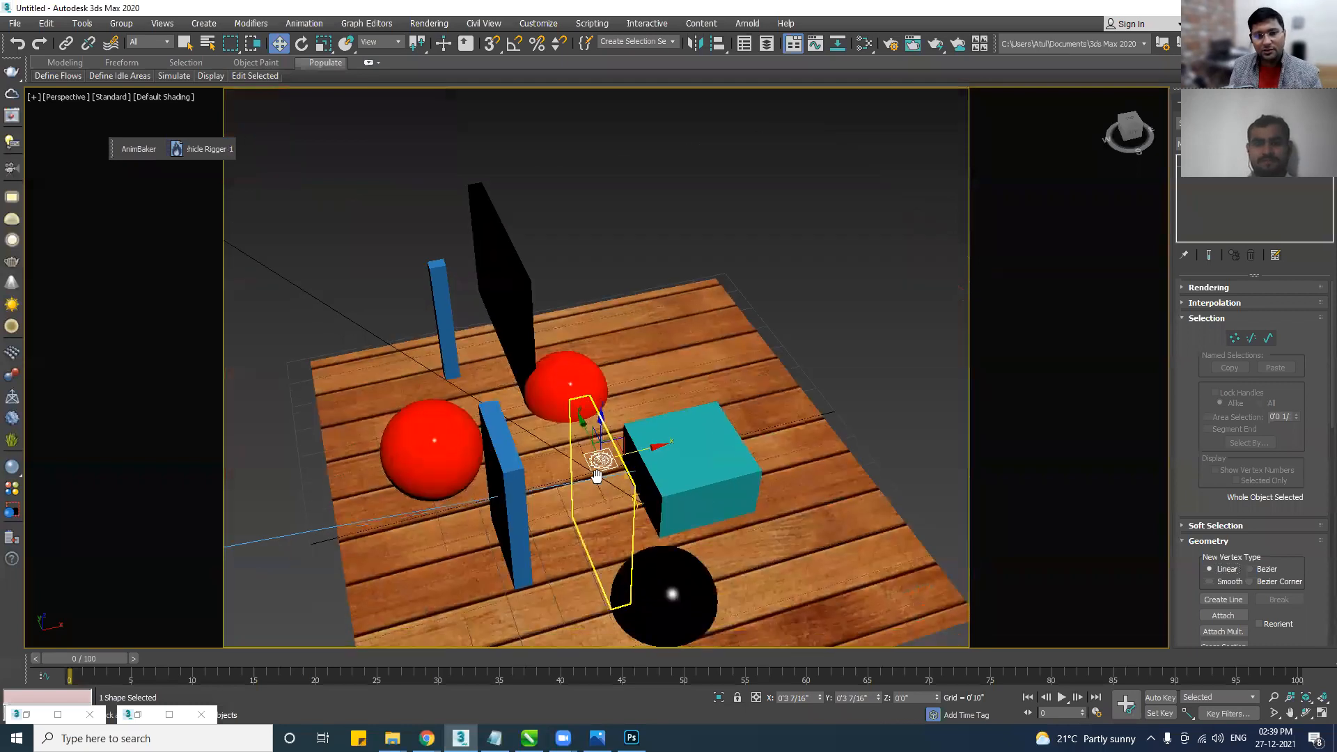
pyautogui.keyDown('ctrl'); pyautogui.click(504, 475); pyautogui.keyUp('ctrl')
pyautogui.hotkey('alt', 'q')
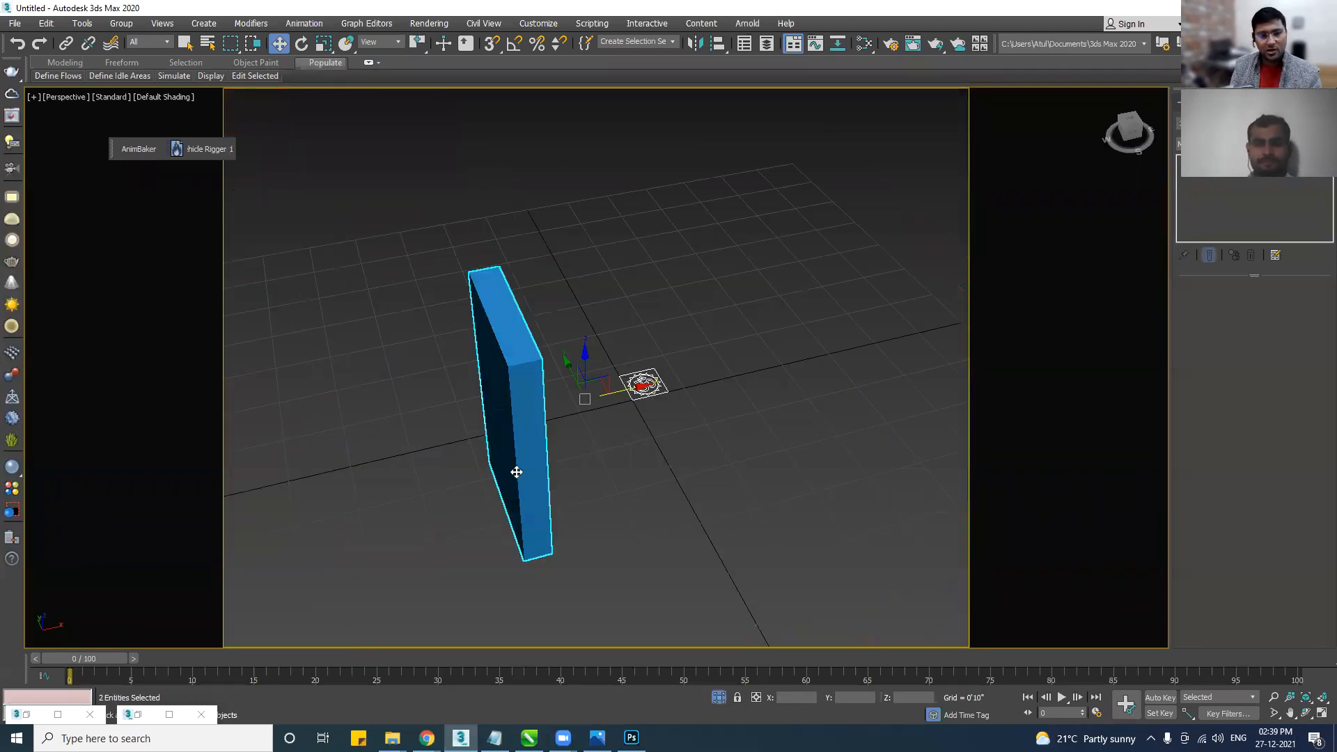
# Rotate the Om shape upright in the Front view with the angle snap at 90 degrees.
pyautogui.click(693, 359)
pyautogui.click(665, 384)
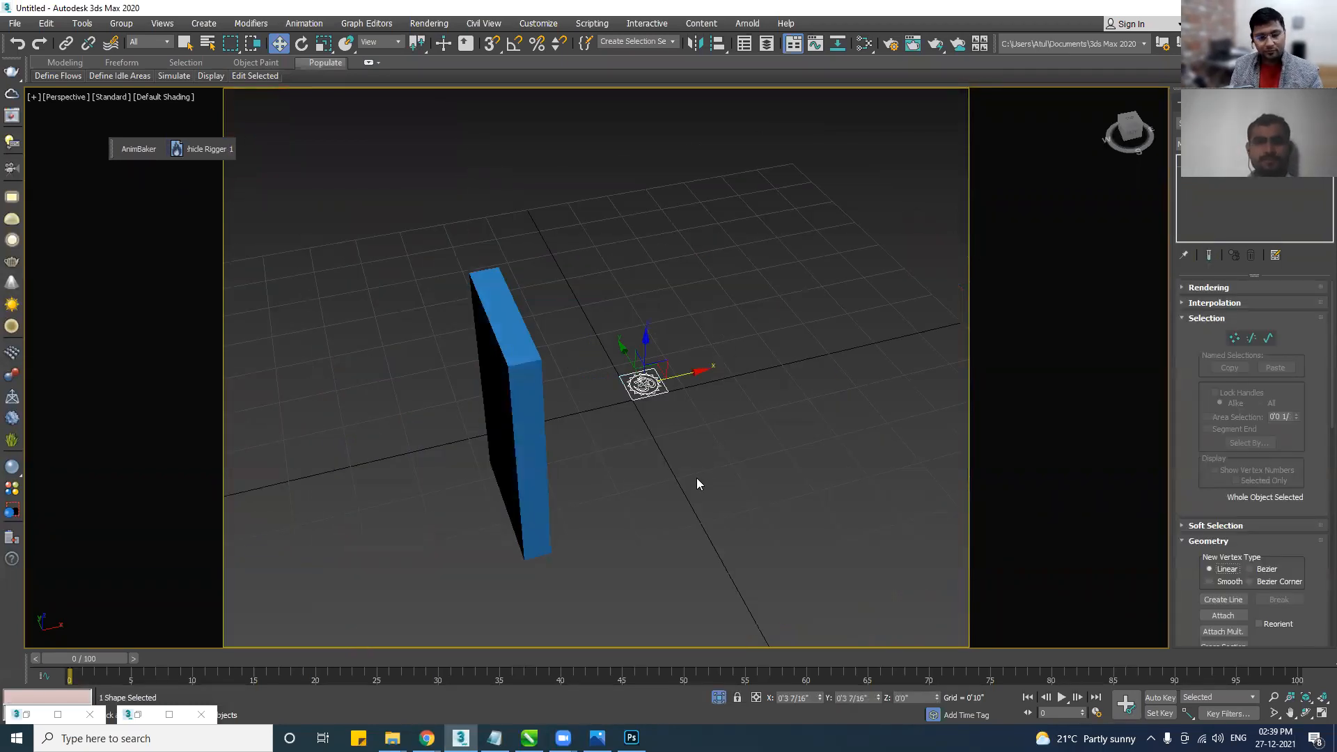
pyautogui.press('f')
pyautogui.press('z')
pyautogui.press('e')
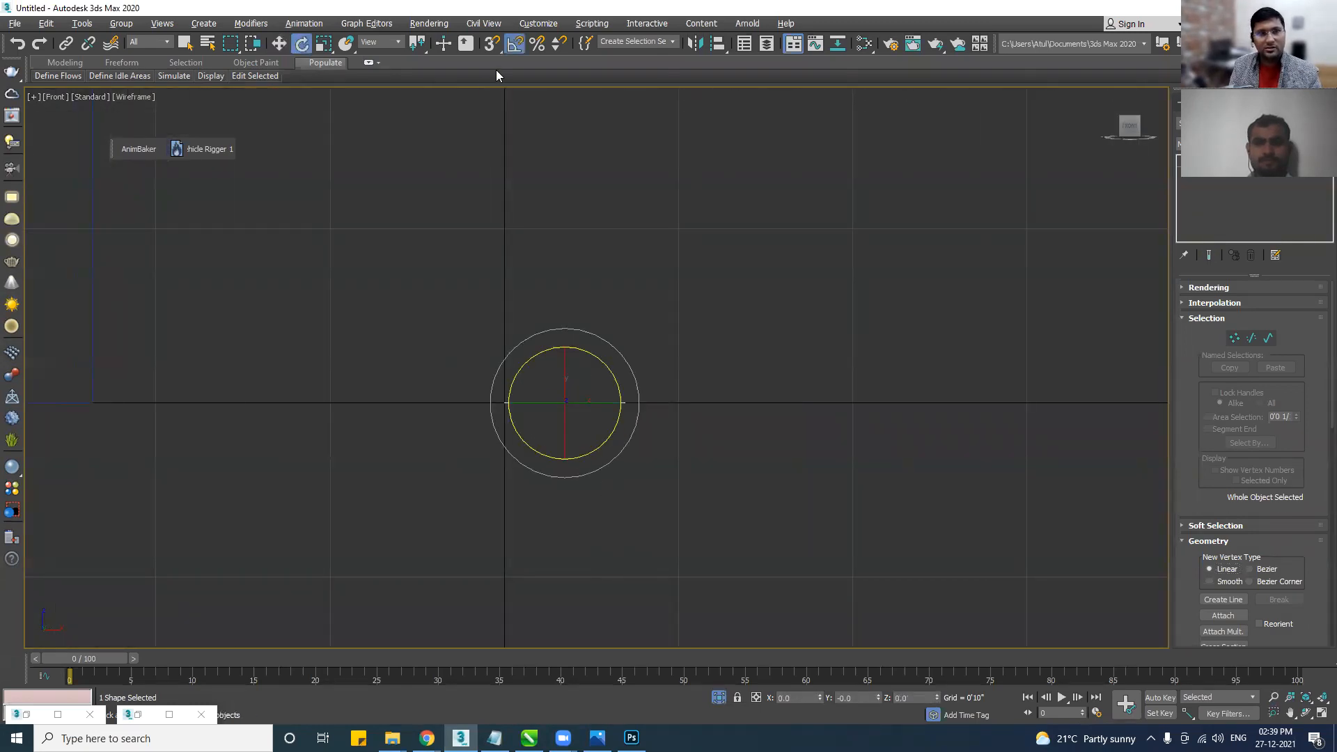
pyautogui.rightClick(515, 43)
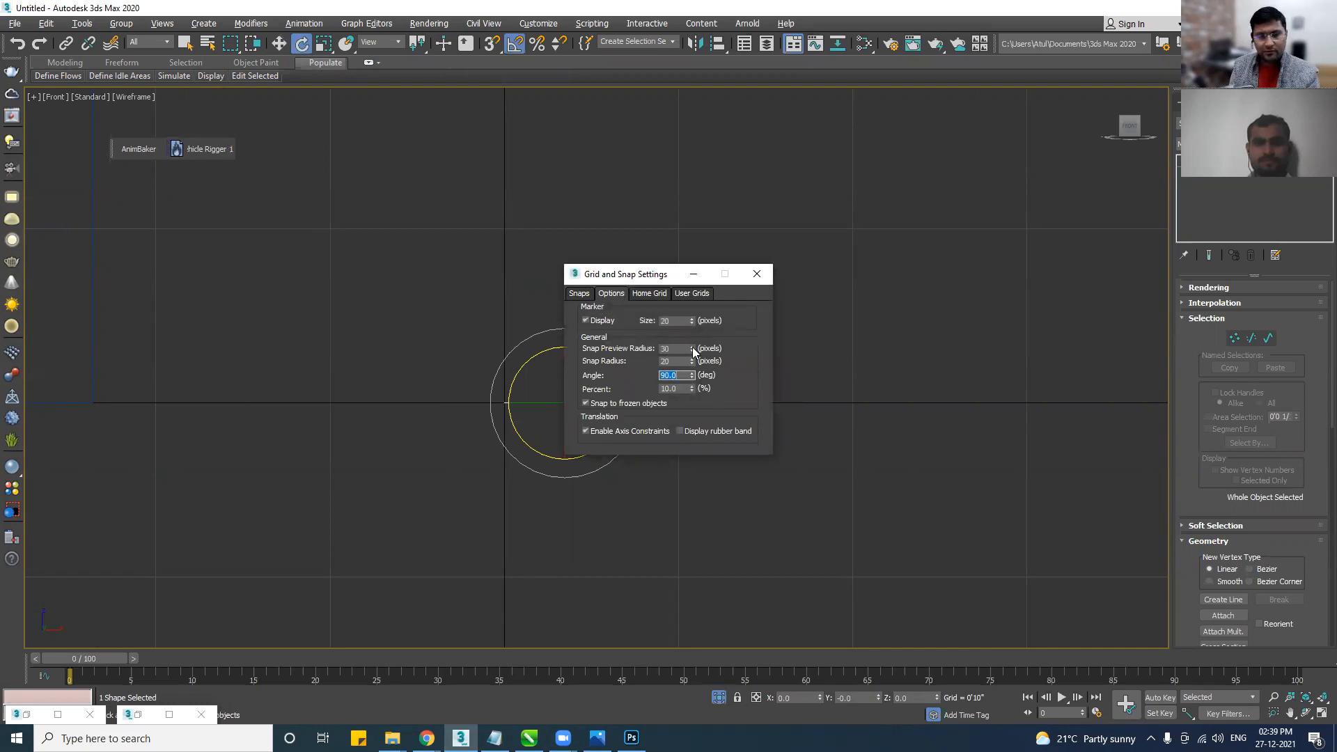
pyautogui.click(757, 274)
pyautogui.moveTo(567, 369); pyautogui.dragTo(575, 433)
# Rotate the upright Om shape about its vertical axis so it is parallel to the blue panel's large face.
pyautogui.press('w')
pyautogui.scroll(-6, 529, 390)
pyautogui.moveTo(486, 403); pyautogui.dragTo(669, 440, button='middle')
pyautogui.press('e')
pyautogui.moveTo(785, 400); pyautogui.dragTo(775, 398)
# Move the Om shape over the blue panel's outline in the Left view.
pyautogui.scroll(5, 776, 506)
pyautogui.press('l')
pyautogui.press('z')
pyautogui.scroll(-6, 591, 499)
pyautogui.moveTo(741, 302); pyautogui.dragTo(504, 420, button='middle')
pyautogui.press('w')
pyautogui.moveTo(339, 493); pyautogui.dragTo(636, 262)
pyautogui.press('q')
# Scale the Om shape up uniformly until its square frame is almost as wide as the blue panel.
pyautogui.scroll(-5, 532, 265)
pyautogui.moveTo(584, 280); pyautogui.dragTo(586, 376, button='middle')
pyautogui.press('w')
pyautogui.press('r')
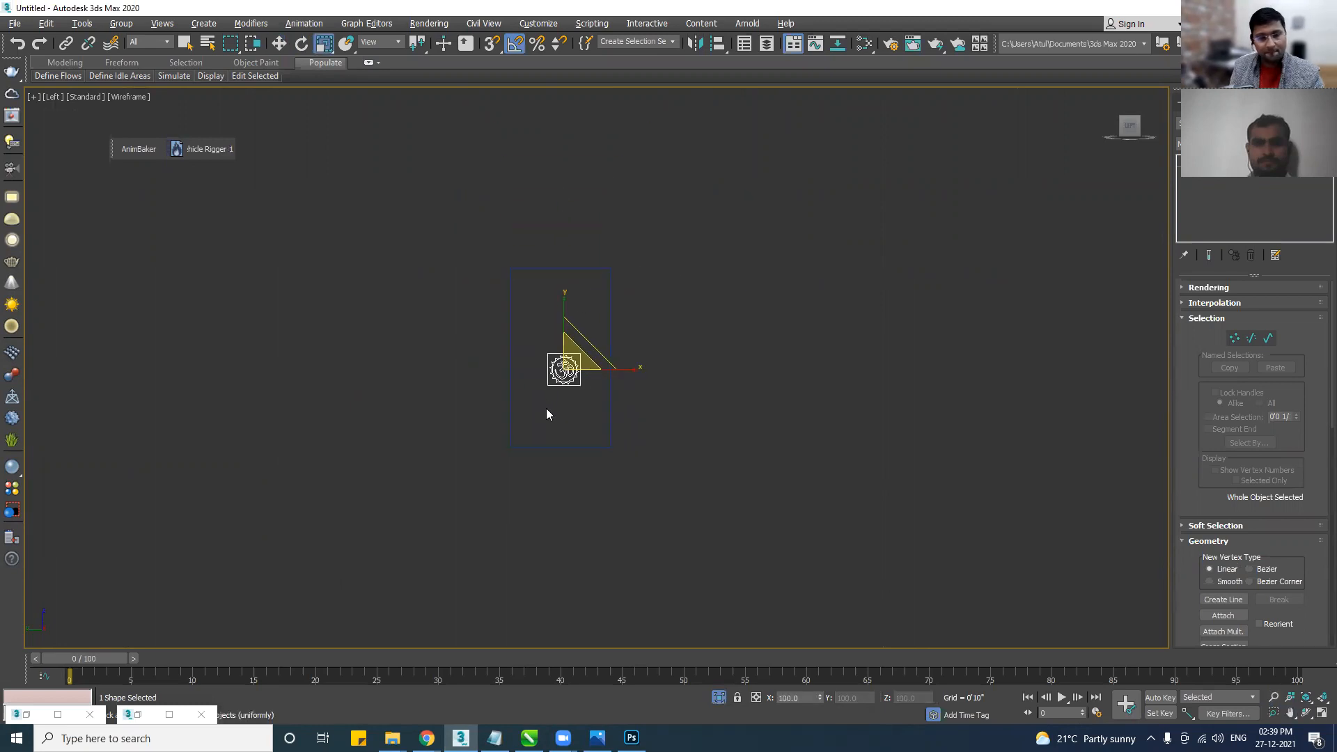
pyautogui.moveTo(571, 355); pyautogui.dragTo(682, 202)
pyautogui.press('q')
# Adjust the enlarged Om shape's position so it sits near the center of the panel outline.
pyautogui.scroll(8, 515, 409)
pyautogui.moveTo(726, 260); pyautogui.dragTo(608, 406, button='middle')
pyautogui.moveTo(606, 380); pyautogui.dragTo(603, 388)
pyautogui.press('w')
pyautogui.moveTo(617, 380); pyautogui.dragTo(605, 329, button='middle')
pyautogui.hotkey('alt', 'z')
pyautogui.scroll(-5, 600, 368)
pyautogui.scroll(1, 601, 370)
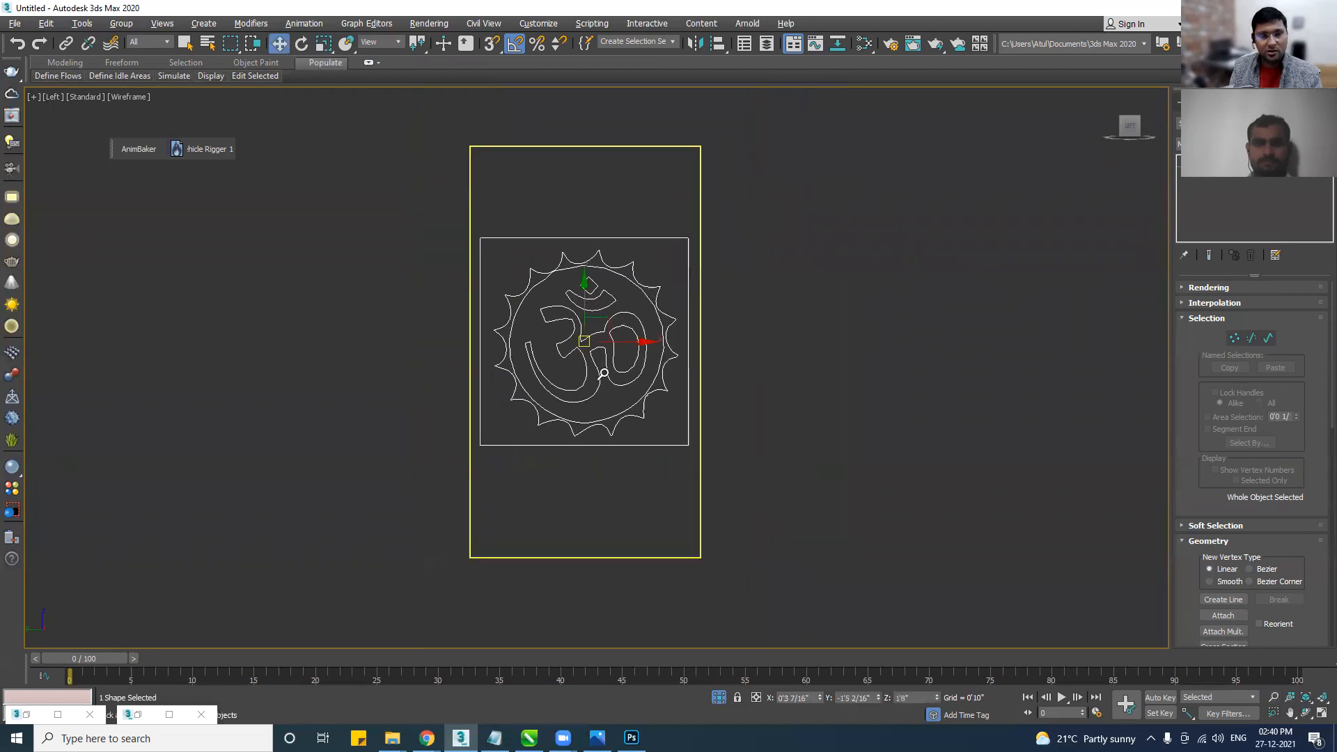
# Convert the Om shape to an Editable Spline and enter Segment editing.
pyautogui.rightClick(605, 330)
pyautogui.moveTo(703, 483)
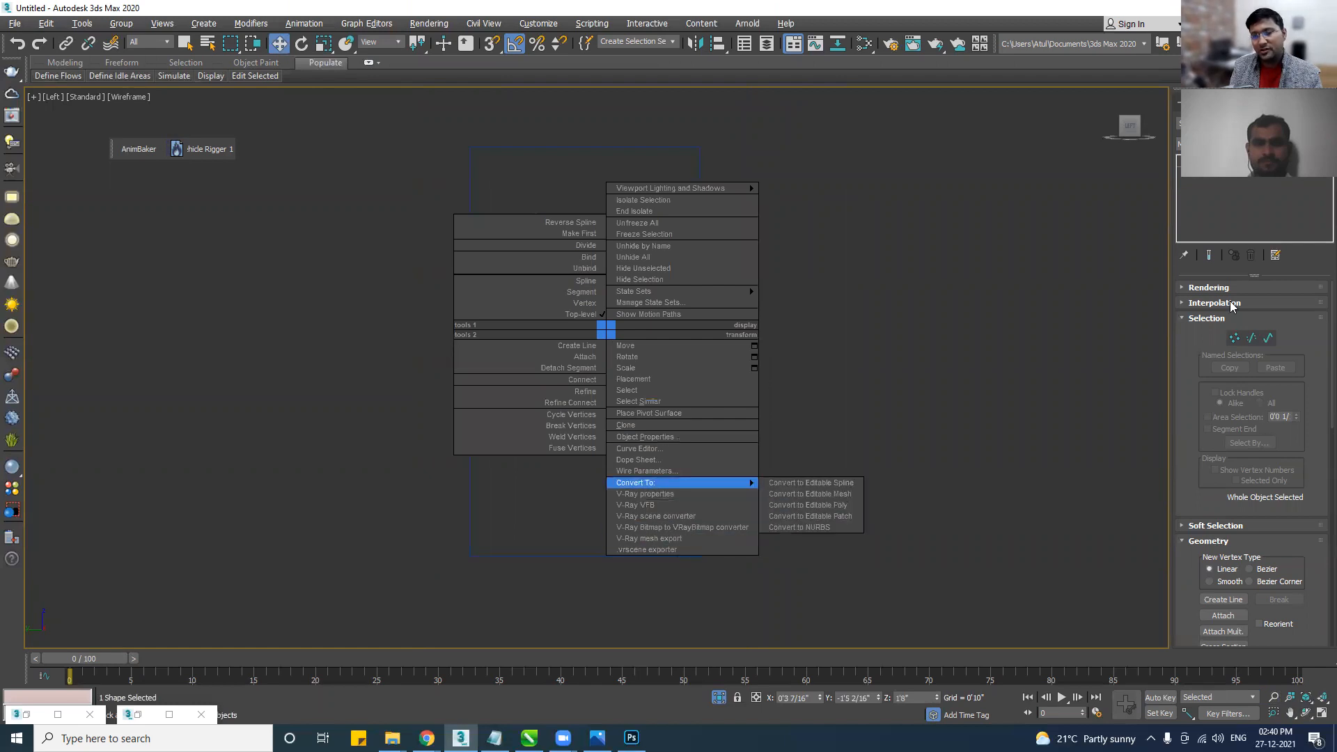
pyautogui.click(810, 483)
pyautogui.click(1212, 185)
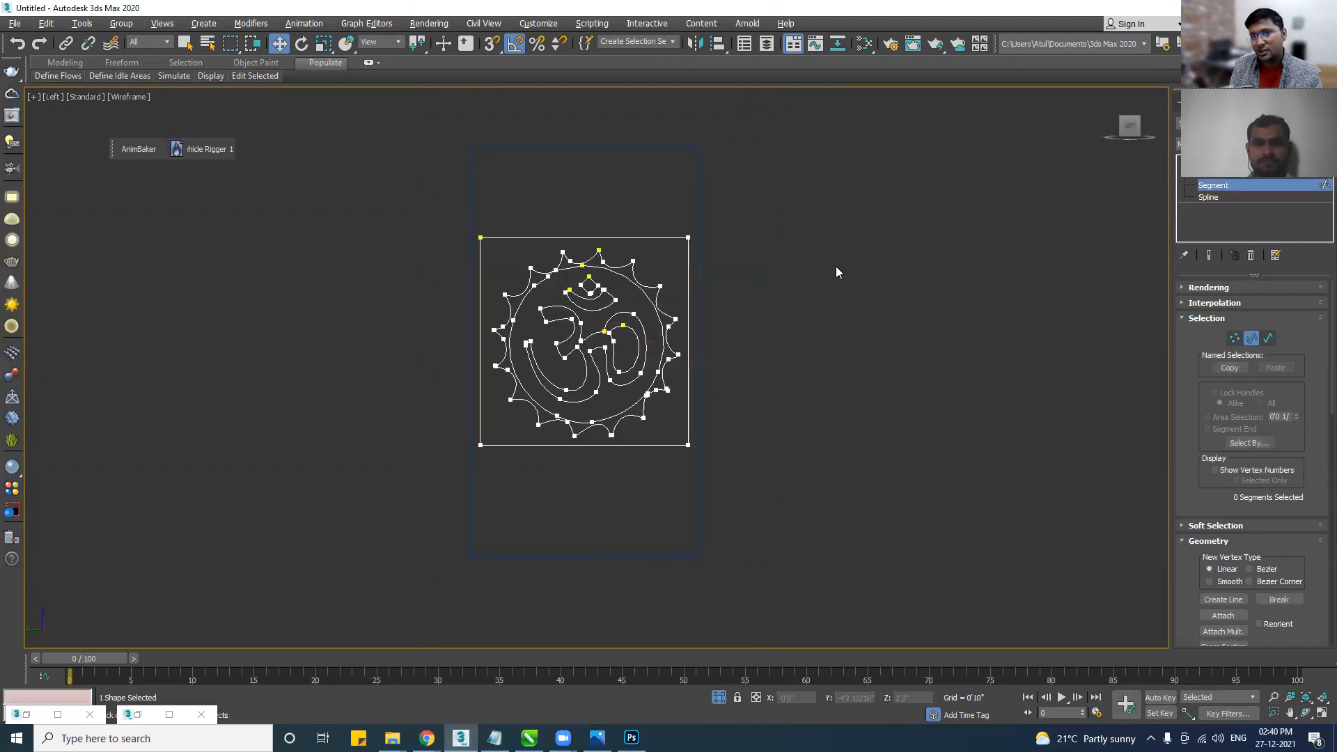
# Move the square frame's upper segment onto the panel's upper edge using 2.5D snapping.
pyautogui.click(641, 238)
pyautogui.press('z')
pyautogui.scroll(-8, 591, 433)
pyautogui.moveTo(529, 310); pyautogui.dragTo(493, 309, button='middle')
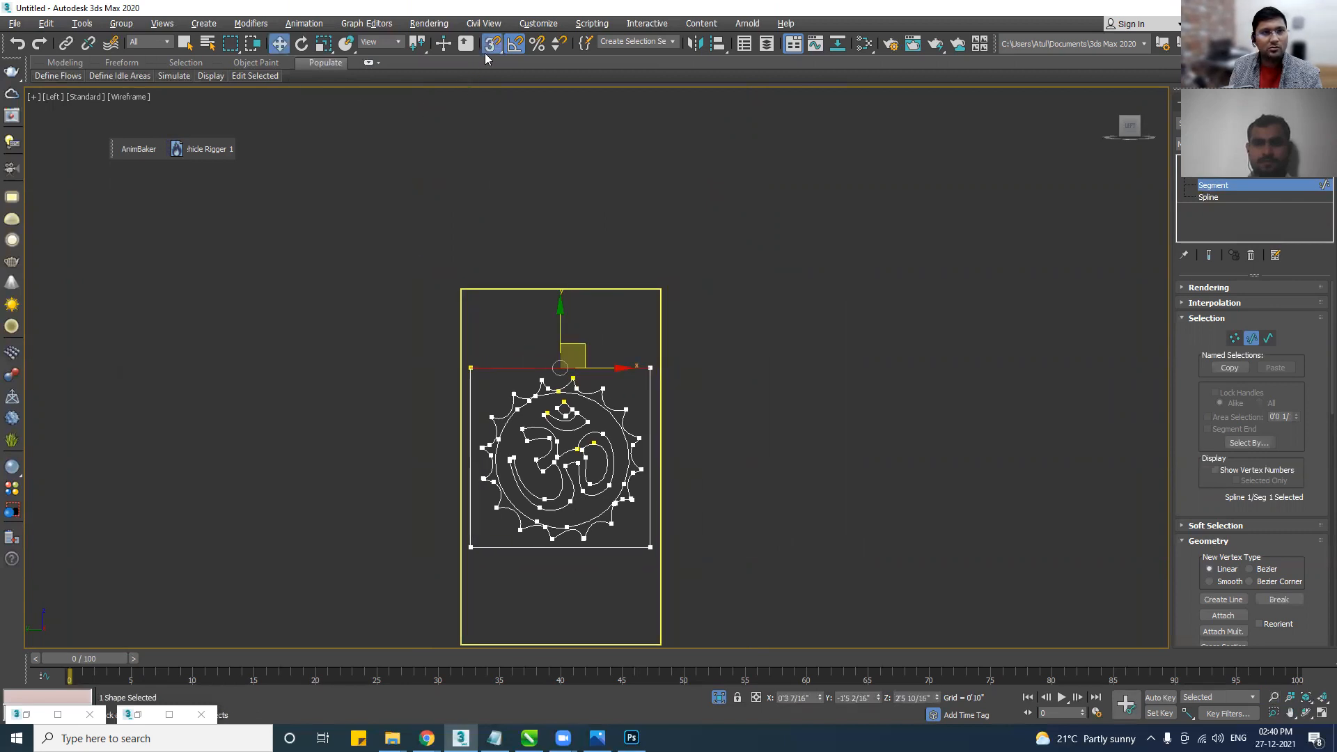
pyautogui.moveTo(492, 45); pyautogui.dragTo(493, 89)
pyautogui.moveTo(557, 317); pyautogui.dragTo(462, 293)
# Snap the frame's left and right segments to the matching side edges of the panel.
pyautogui.click(471, 359)
pyautogui.moveTo(509, 418); pyautogui.dragTo(462, 355)
pyautogui.click(650, 346)
pyautogui.moveTo(650, 306); pyautogui.dragTo(658, 307)
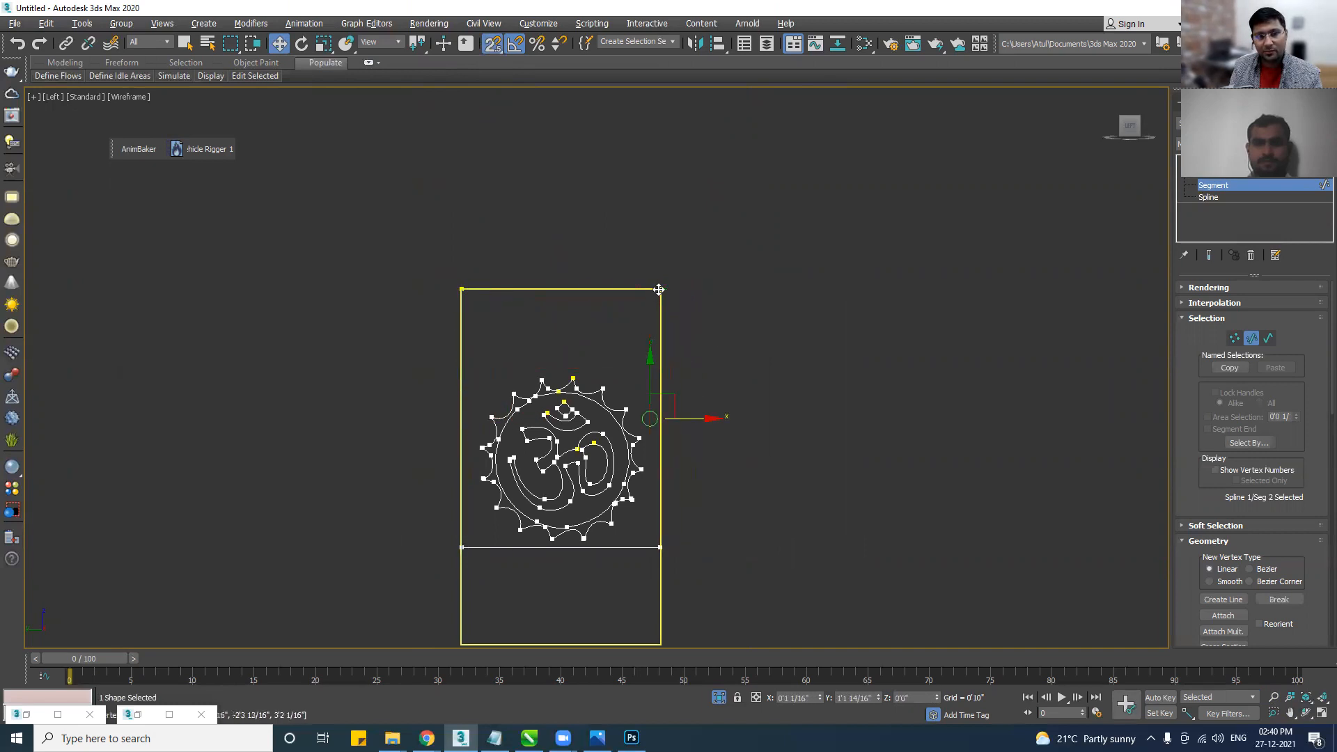
# Snap the frame's lower segment to the panel's lower edge and leave Segment editing.
pyautogui.moveTo(758, 554); pyautogui.dragTo(755, 349, button='middle')
pyautogui.click(494, 372)
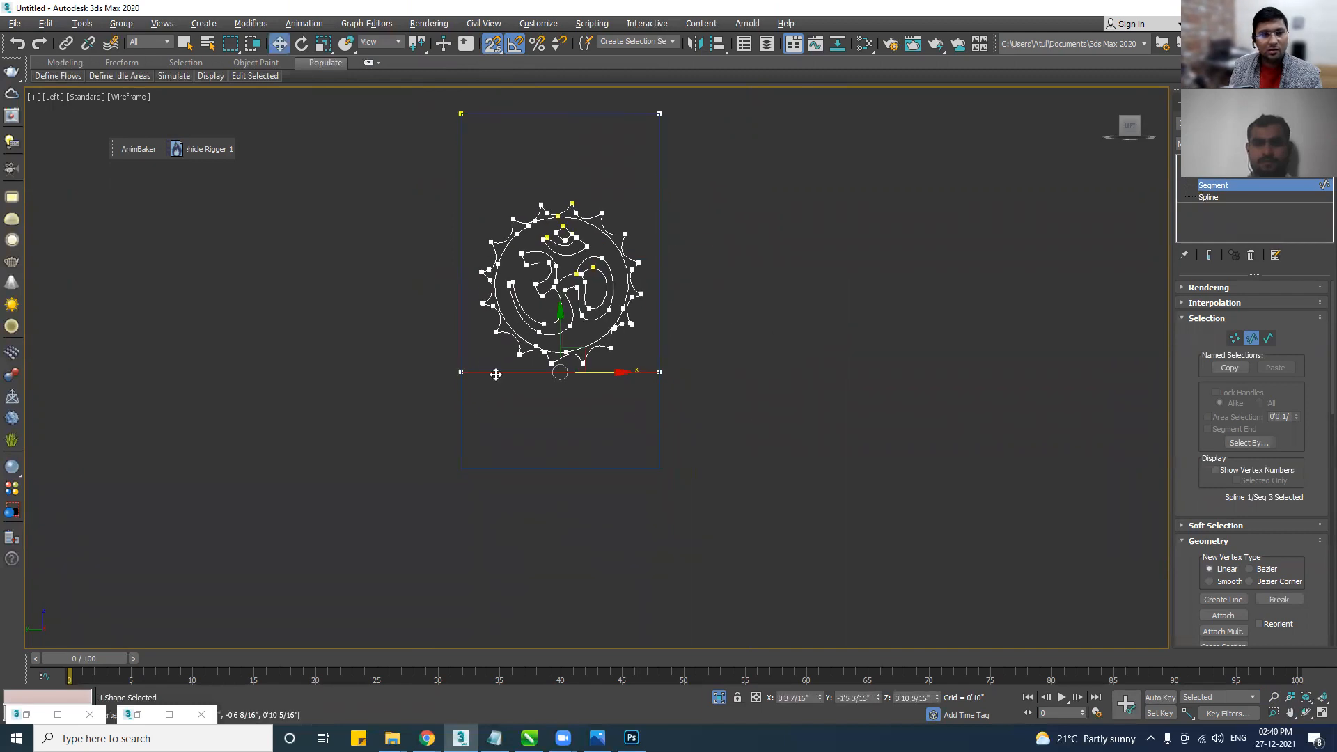
pyautogui.moveTo(559, 335); pyautogui.dragTo(660, 470)
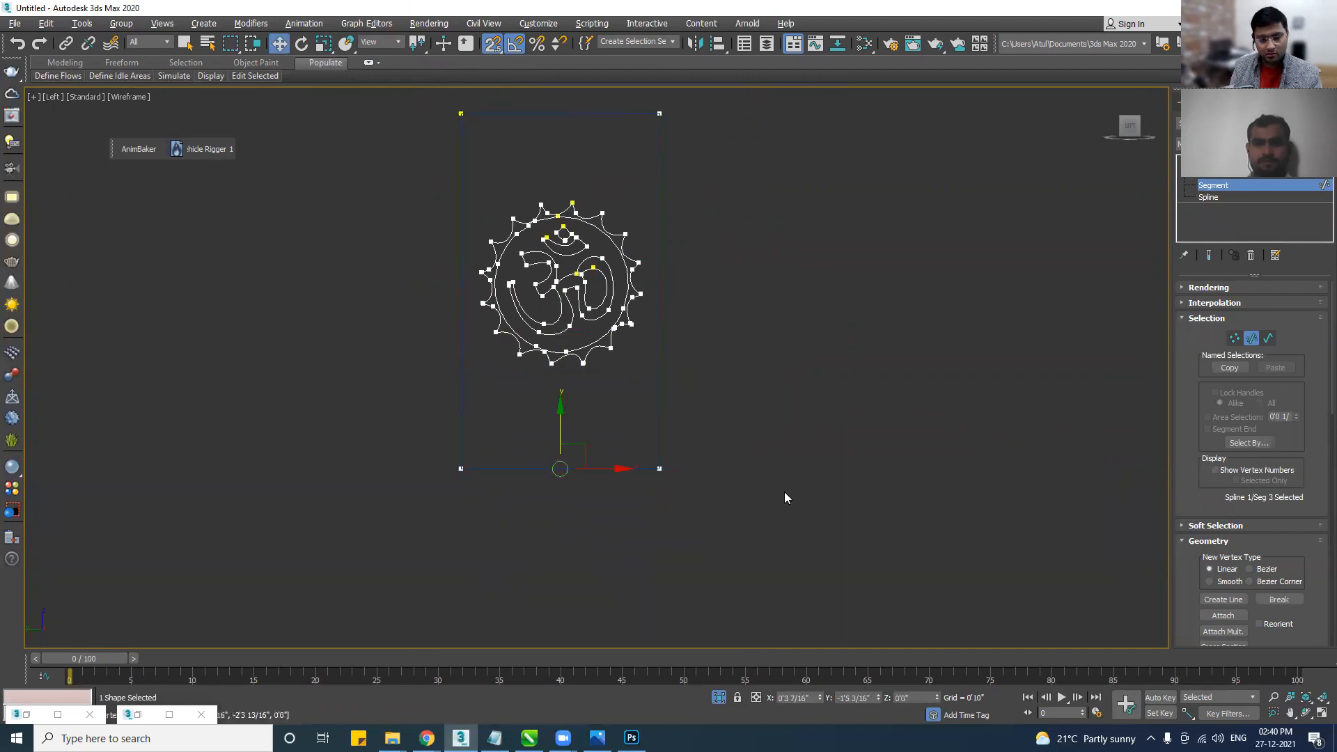
pyautogui.click(1281, 184)
# Move the Om shape onto the blue panel's large face in the Perspective view, aligning its corners with 3D snapping.
pyautogui.press('p')
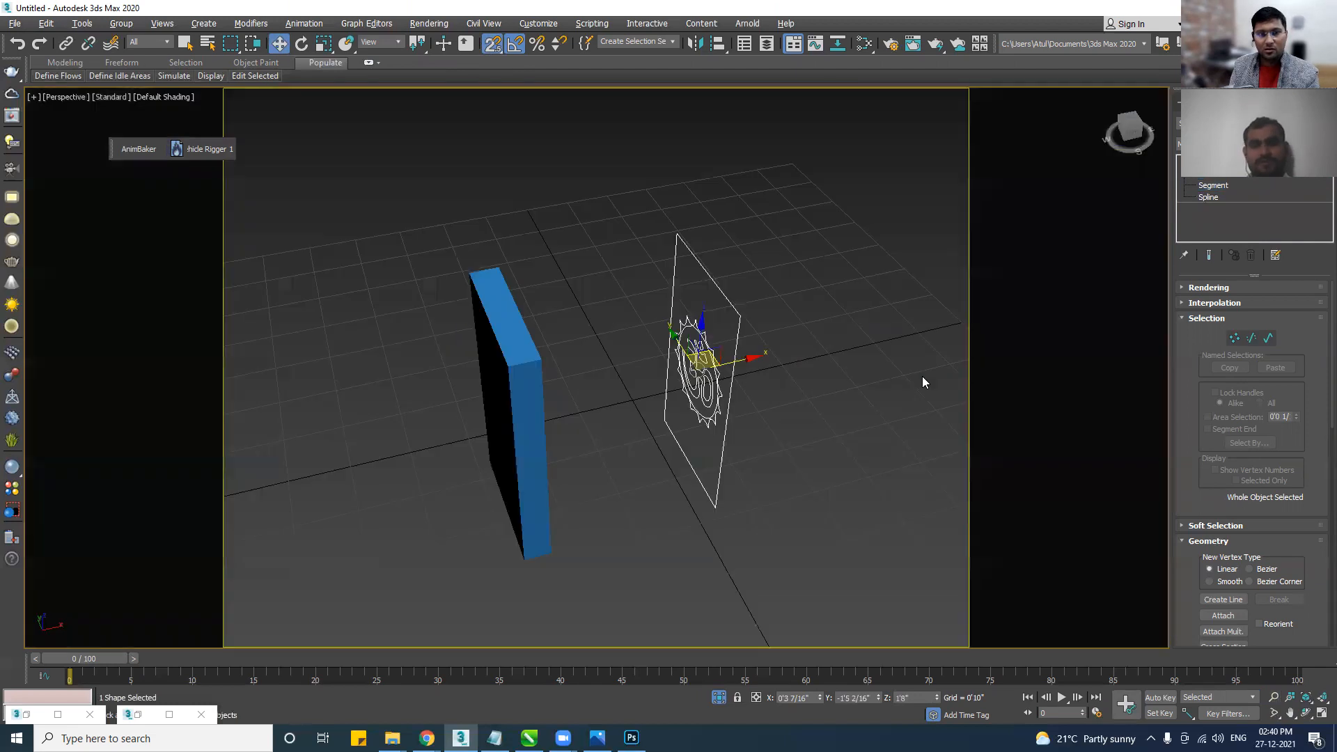
pyautogui.hotkey('ctrl', 'r')
pyautogui.moveTo(512, 456); pyautogui.dragTo(576, 399)
pyautogui.press('w')
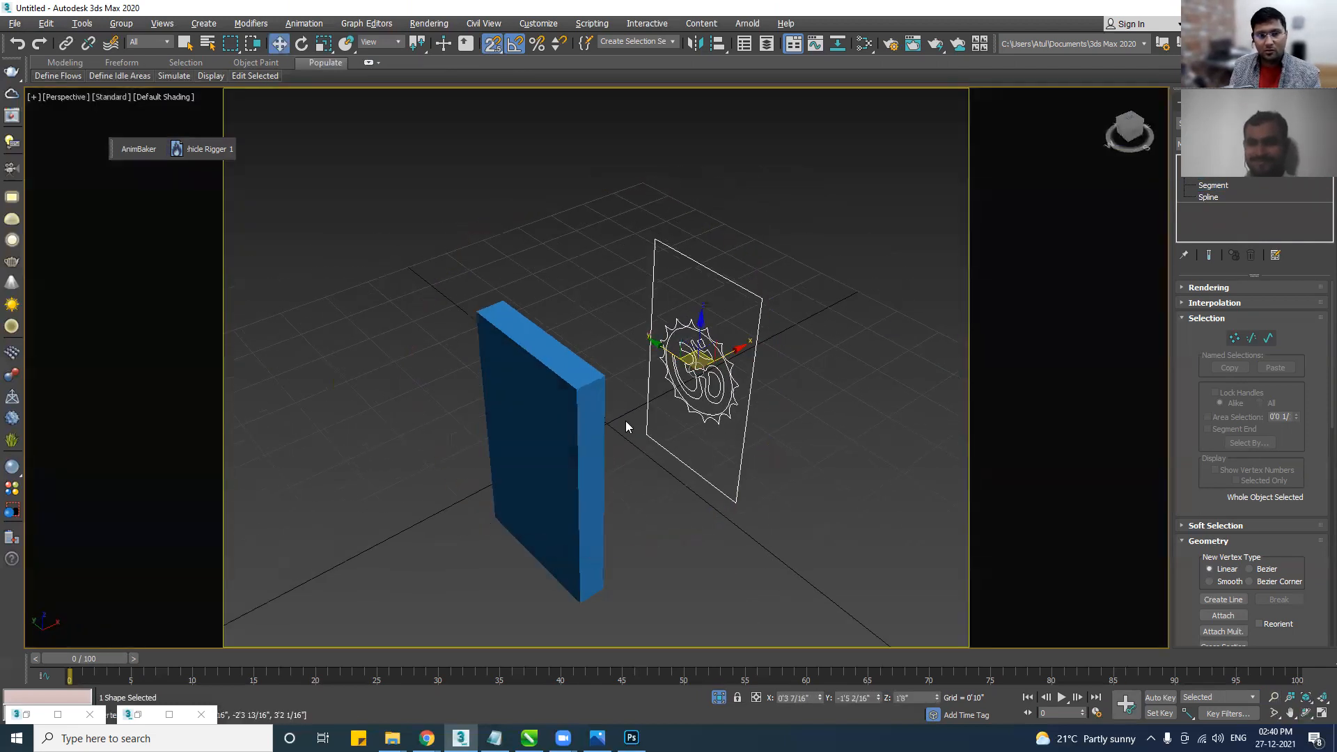
pyautogui.moveTo(724, 353); pyautogui.dragTo(471, 310)
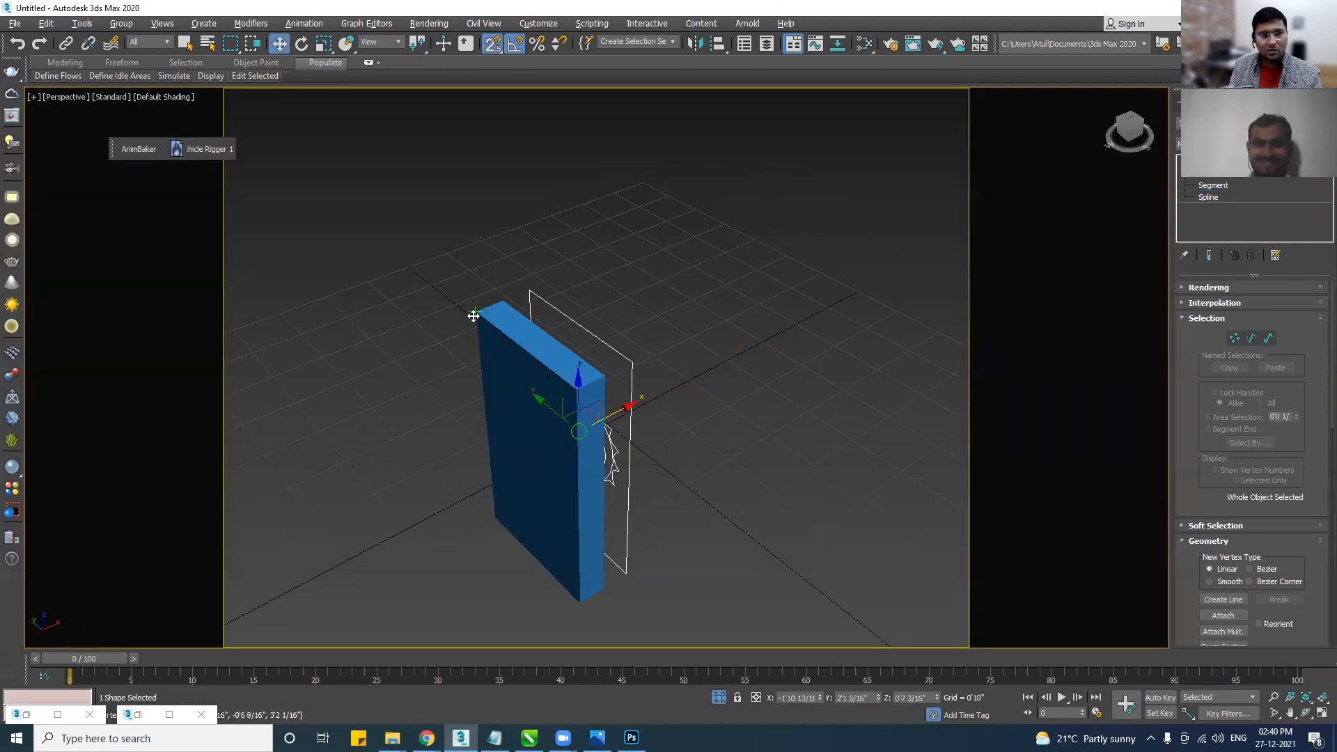
pyautogui.moveTo(491, 43); pyautogui.dragTo(491, 112)
pyautogui.moveTo(619, 411); pyautogui.dragTo(463, 311)
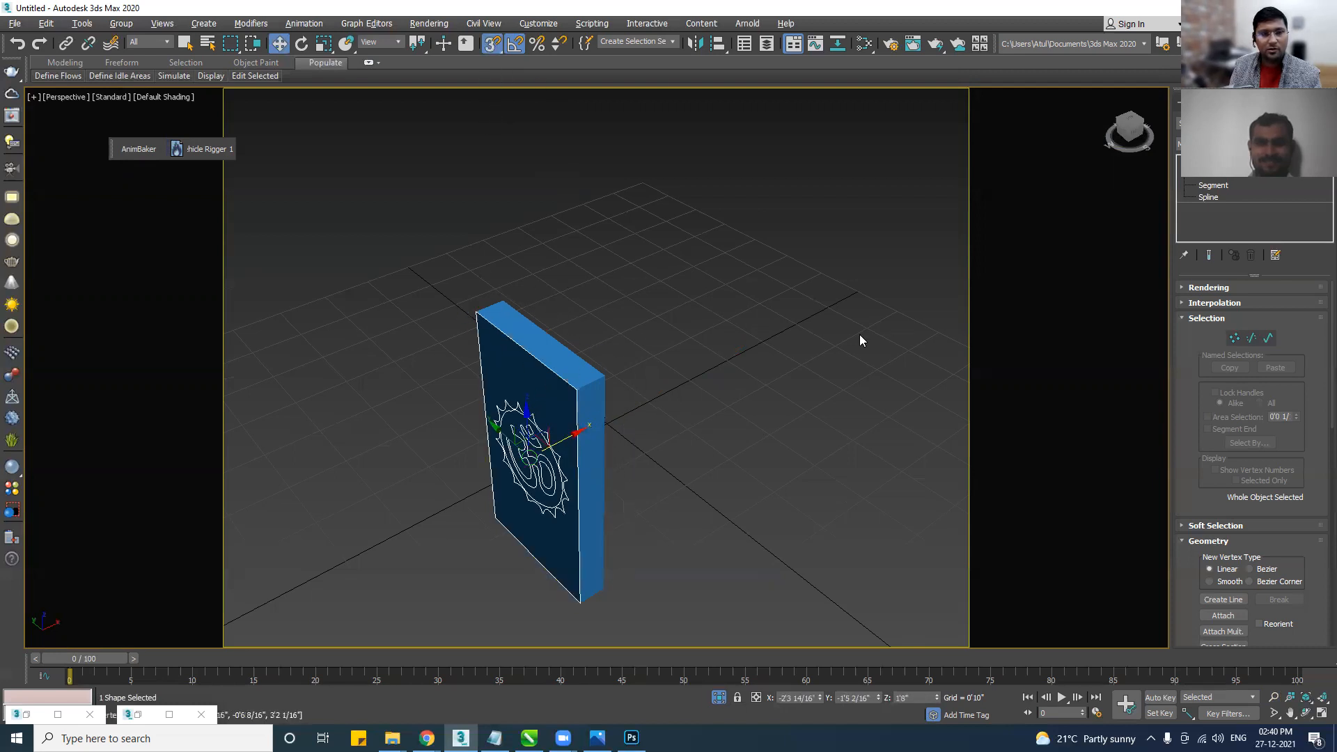
# Apply an Extrude modifier with an amount of 1 inch to the Om shape.
pyautogui.click(1253, 144)
pyautogui.write('ex')
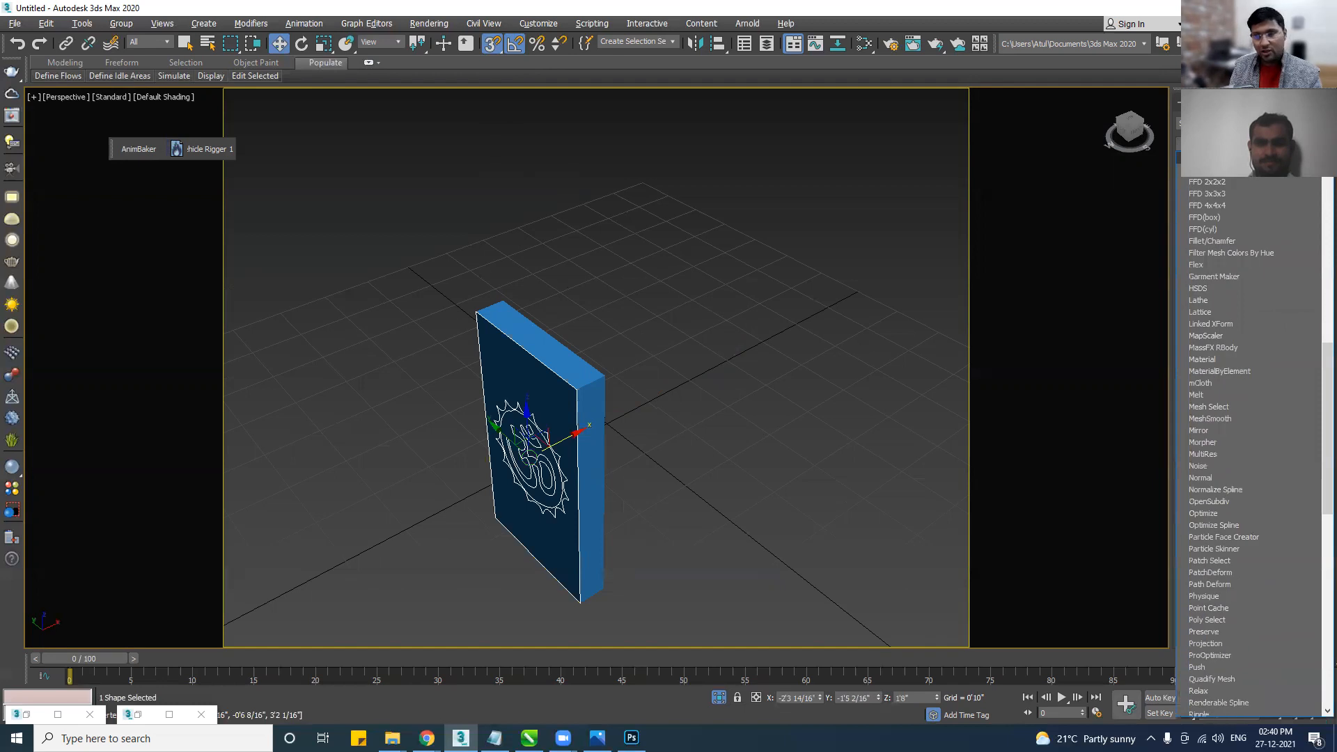
pyautogui.press('Return')
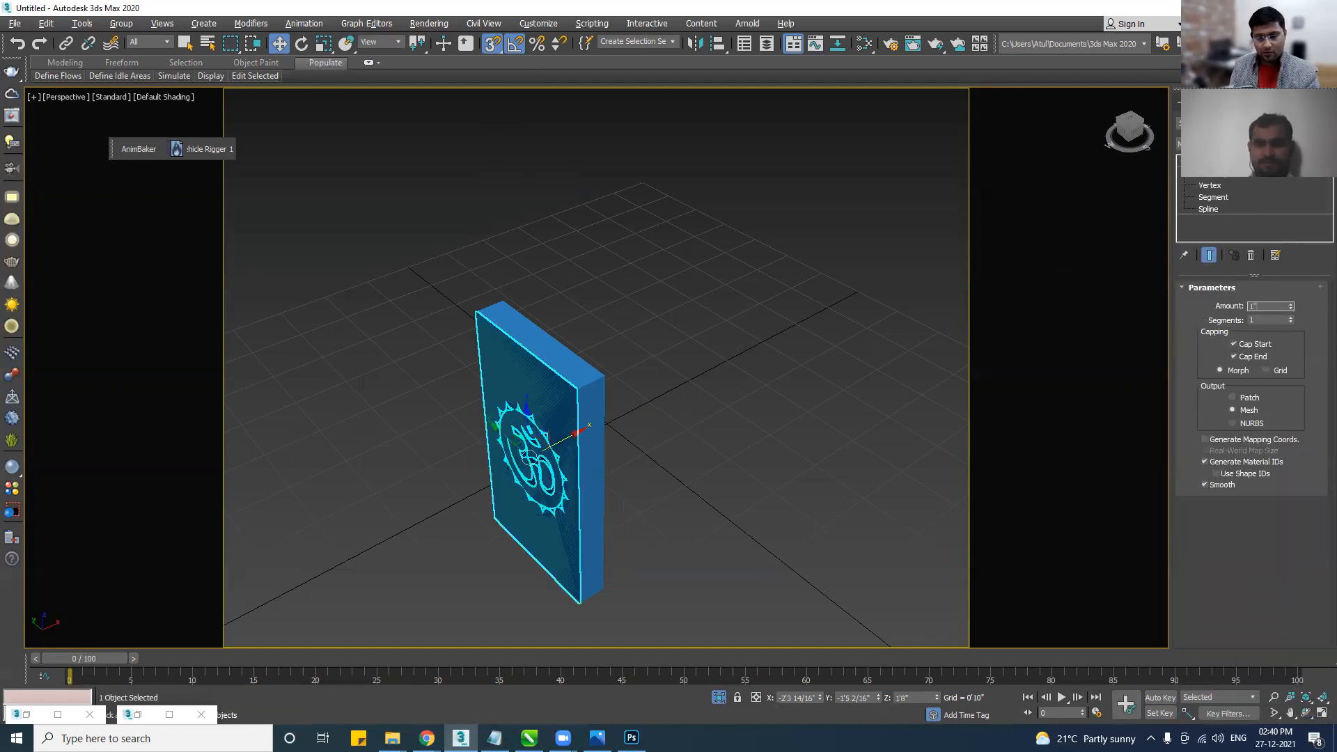
pyautogui.press('Return')
# Examine the extruded Om cutout and the panel behind it from the front.
pyautogui.moveTo(774, 461); pyautogui.dragTo(547, 403, button='middle')
pyautogui.press('w')
pyautogui.press('r')
pyautogui.moveTo(494, 451); pyautogui.dragTo(965, 151)
pyautogui.moveTo(792, 298); pyautogui.dragTo(619, 425)
pyautogui.click(711, 396)
pyautogui.hotkey('ctrl', 'r')
pyautogui.moveTo(511, 459); pyautogui.dragTo(554, 403)
pyautogui.rightClick(555, 403)
pyautogui.scroll(3, 632, 369)
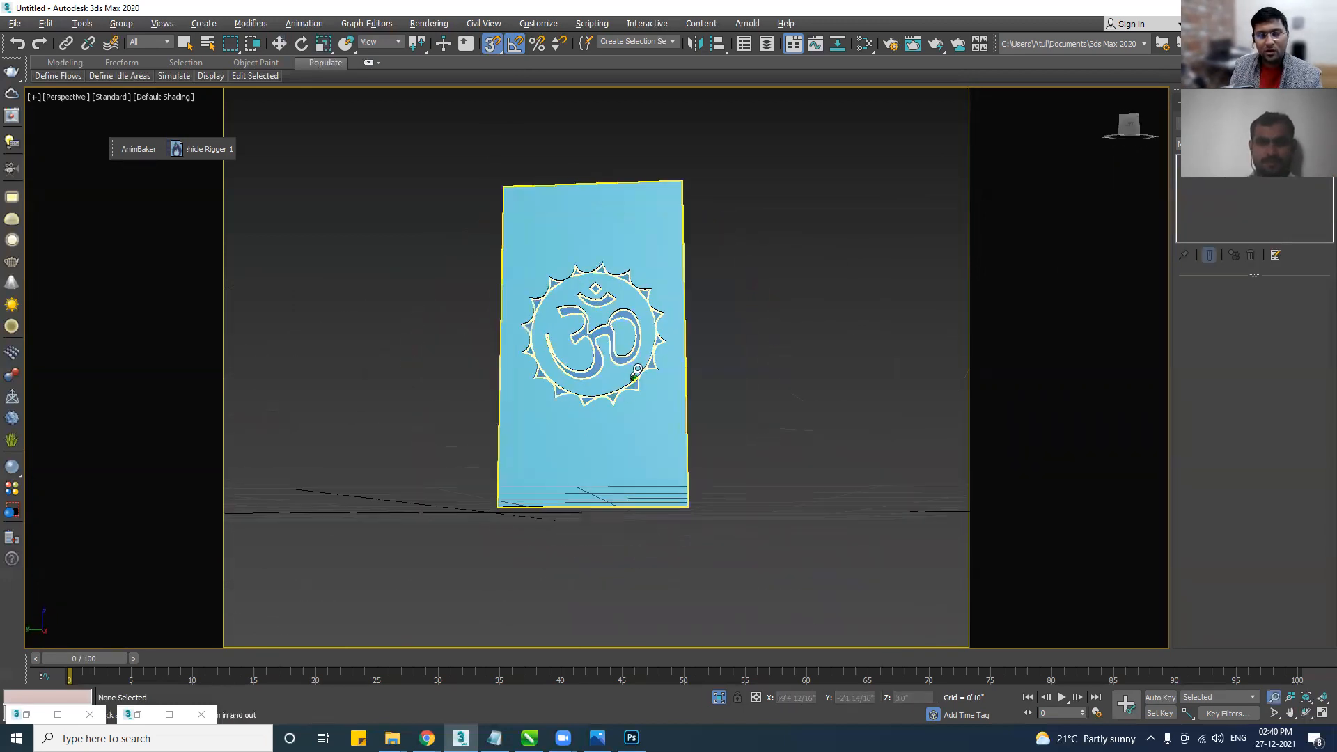
# Create a VRayLightMtl in the Slate Material Editor and assign it to the box panel behind the Om cutout.
pyautogui.click(587, 357)
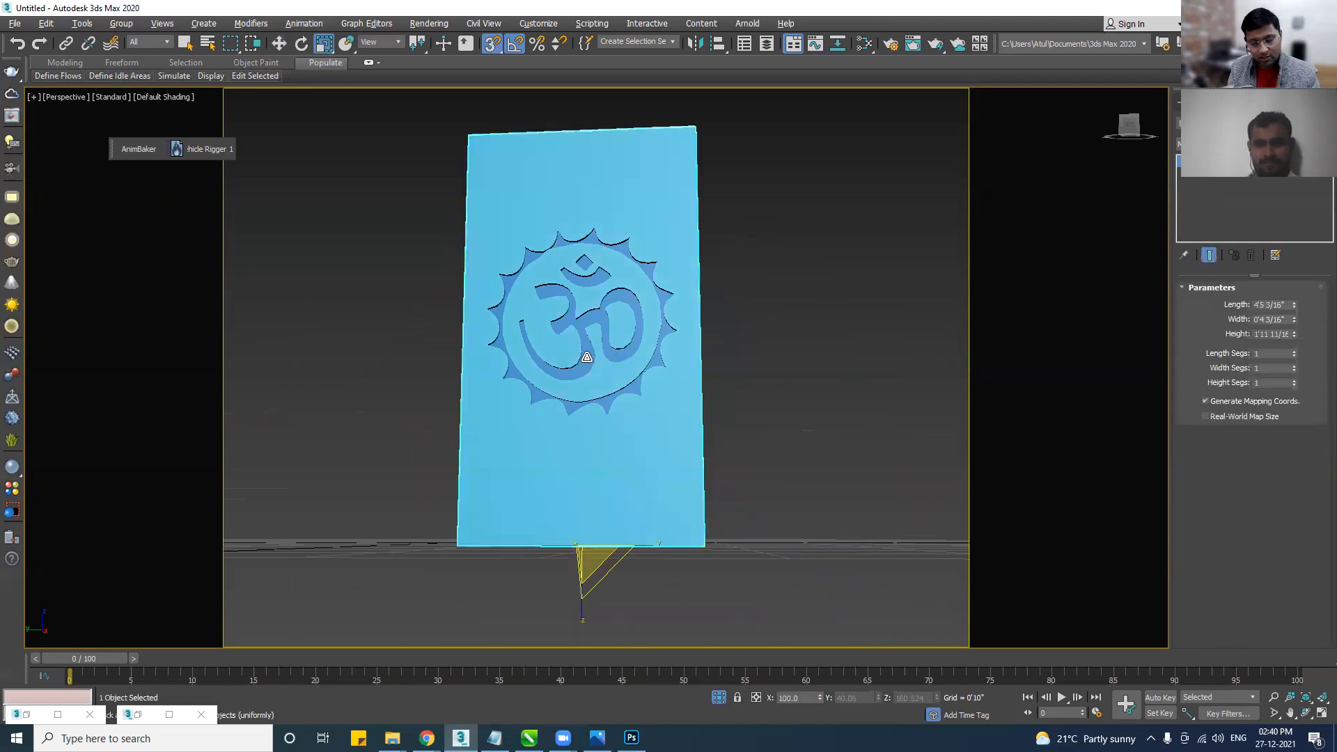
pyautogui.press('m')
pyautogui.scroll(-3, 957, 463)
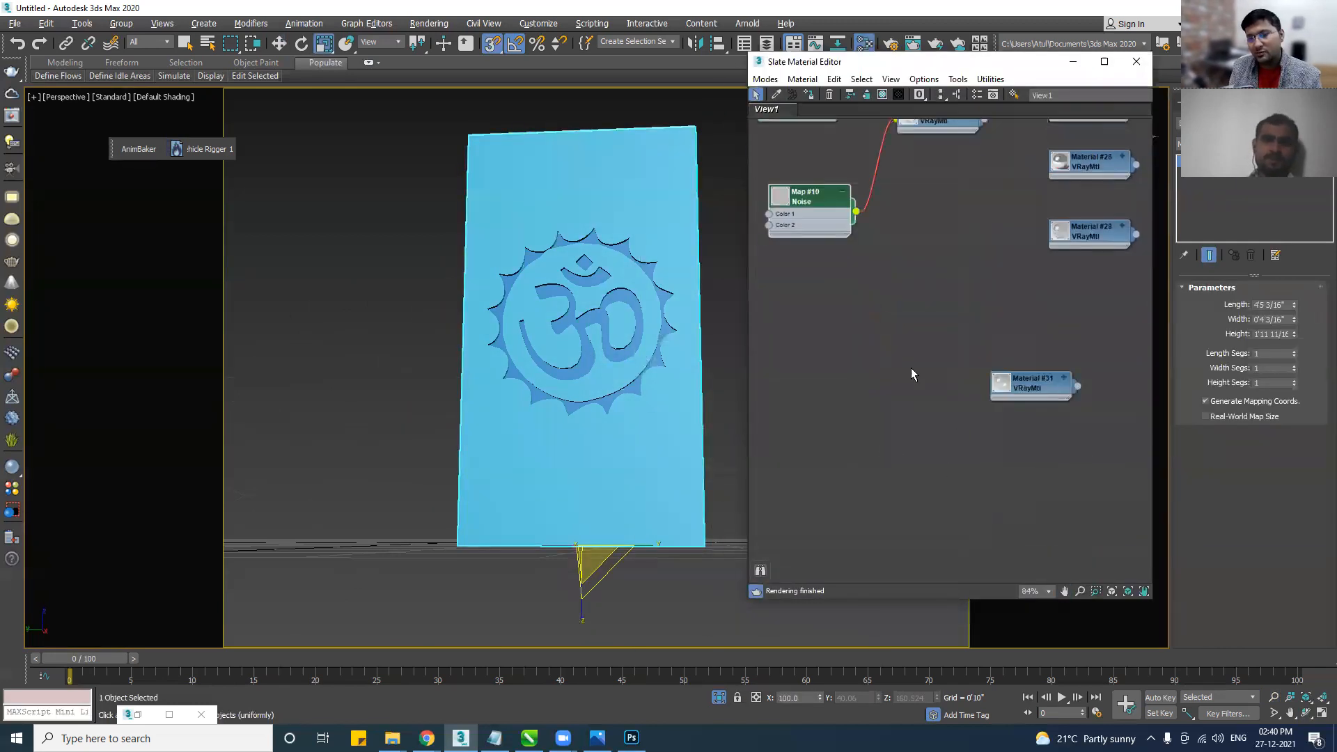
pyautogui.rightClick(859, 414)
pyautogui.moveTo(967, 422)
pyautogui.moveTo(1023, 422)
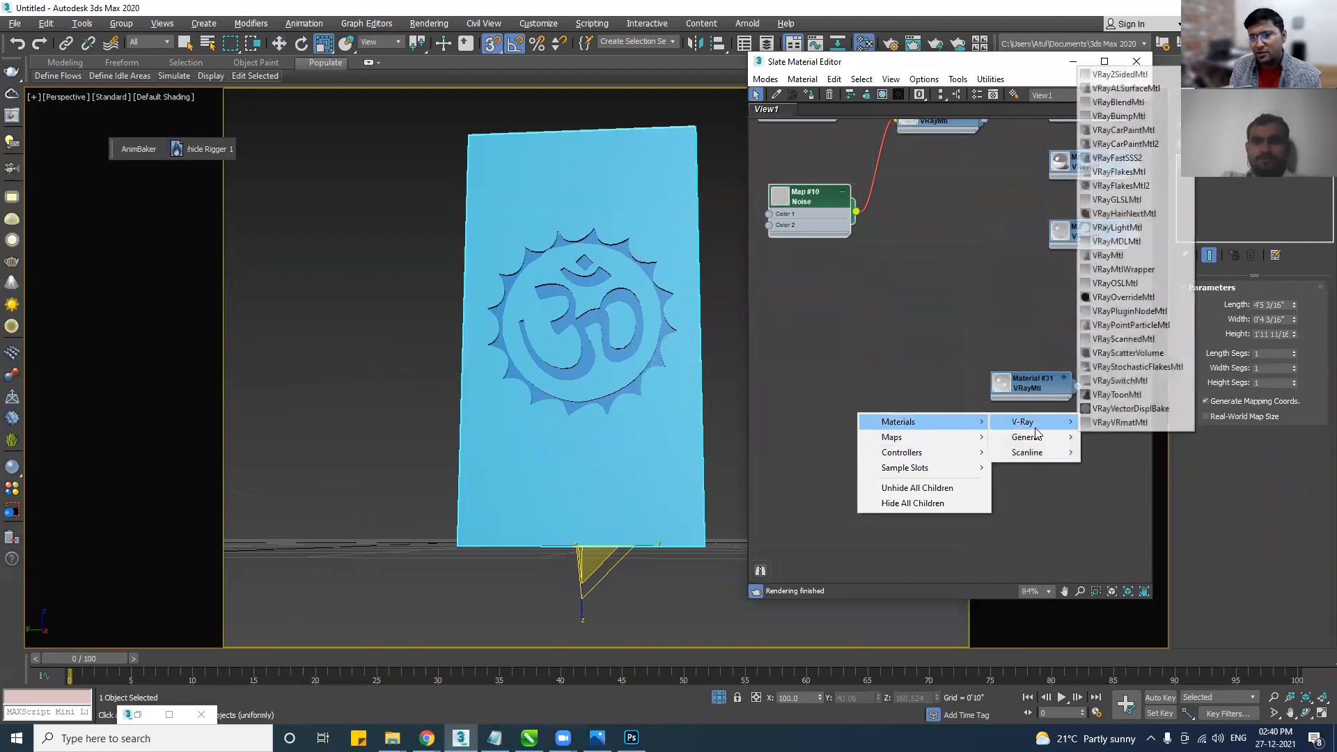
pyautogui.click(1128, 229)
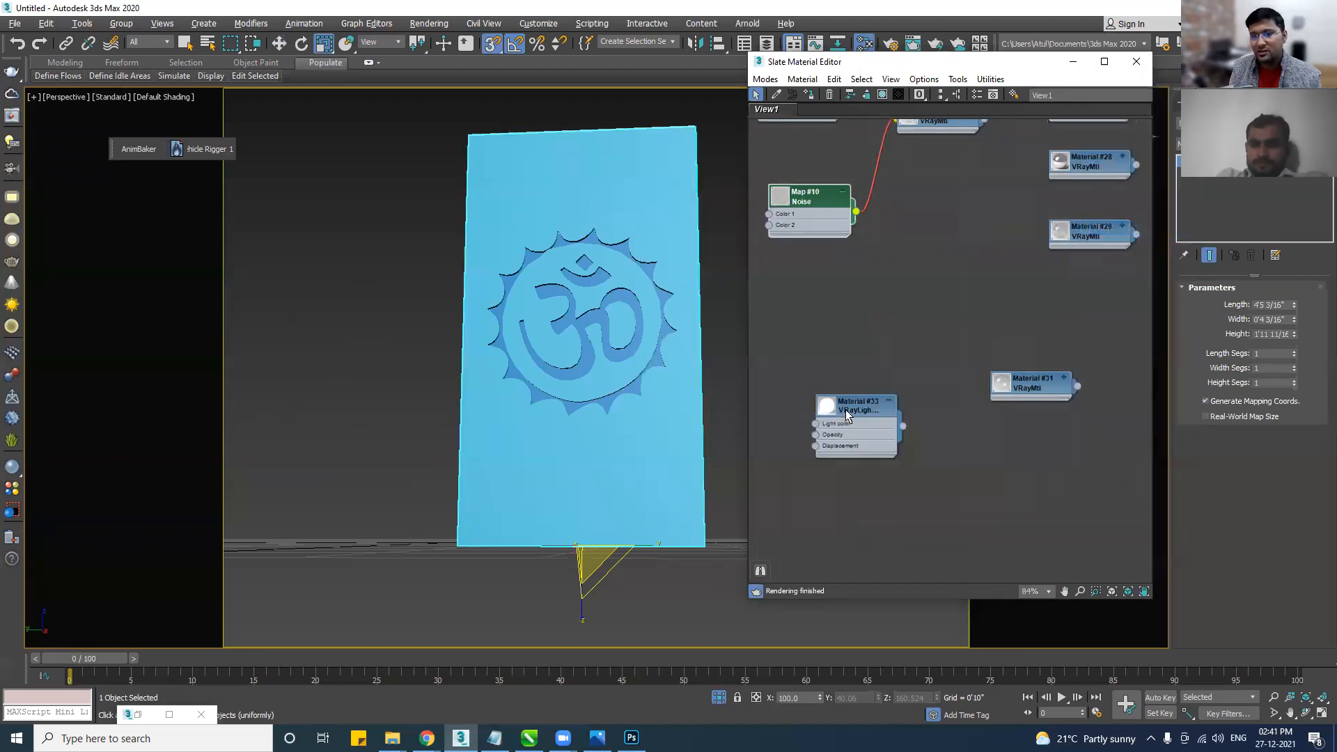
pyautogui.moveTo(846, 405); pyautogui.dragTo(871, 371)
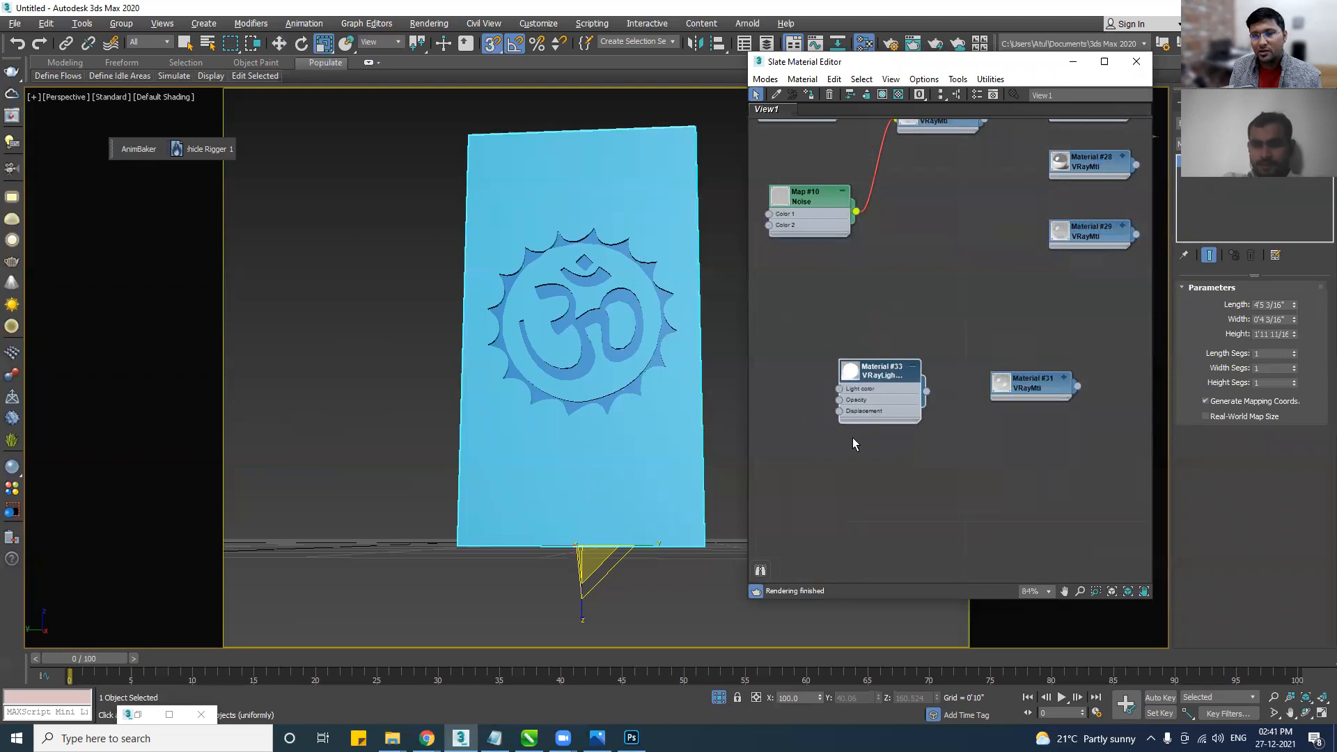
pyautogui.rightClick(872, 387)
pyautogui.click(905, 32)
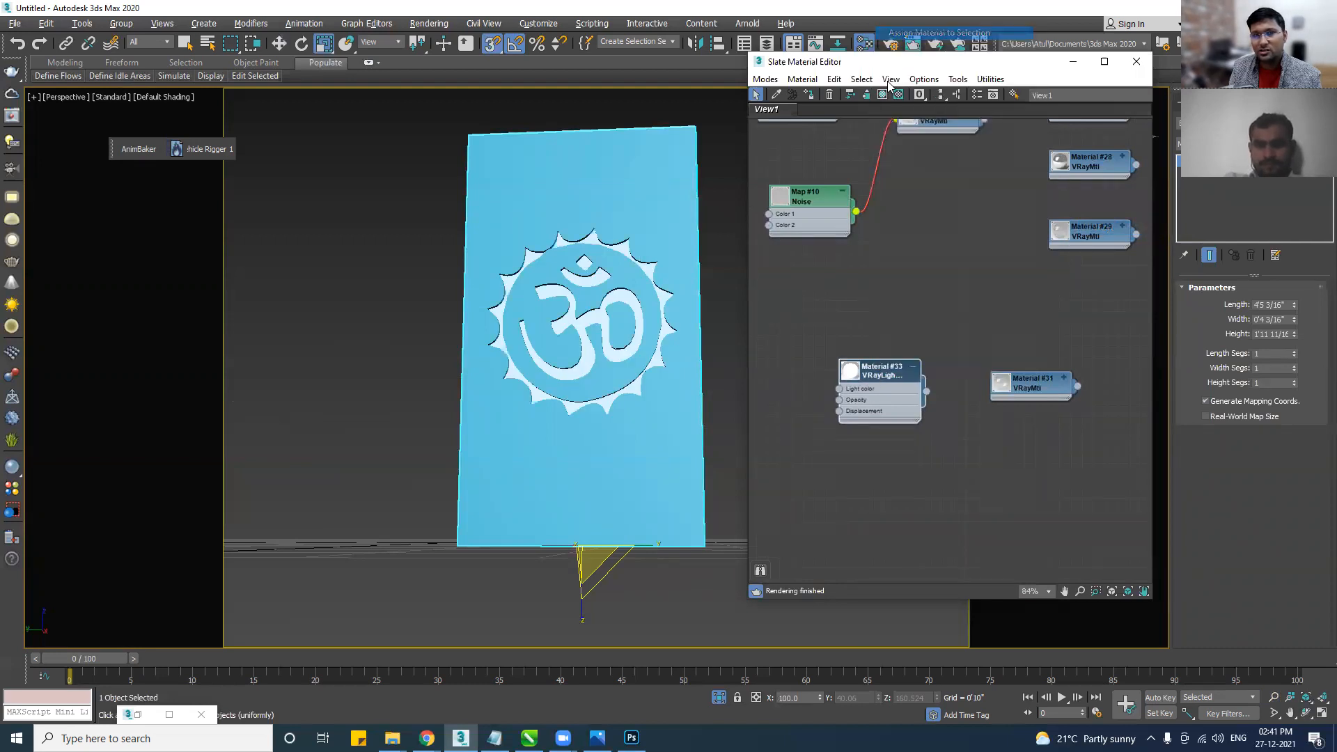
pyautogui.click(377, 337)
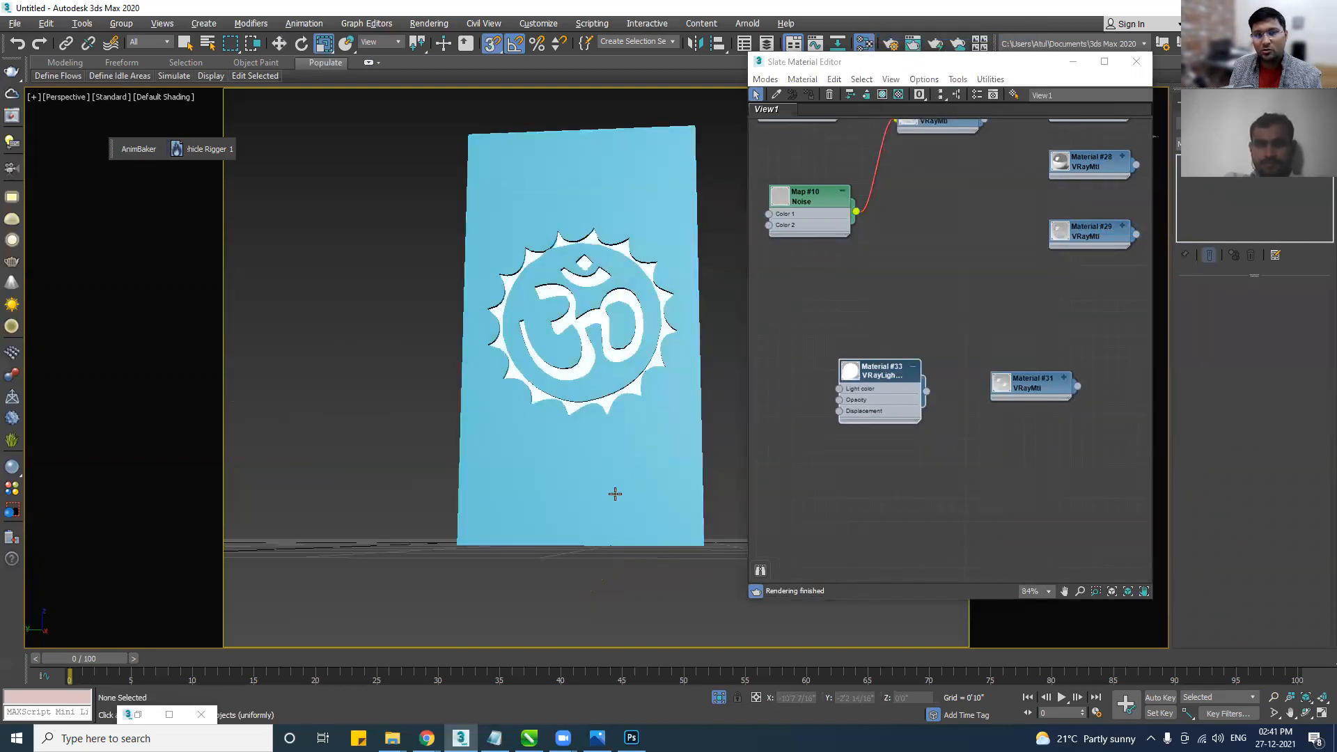
# Change the light color of the panel's VRayLightMtl to orange.
pyautogui.click(593, 522)
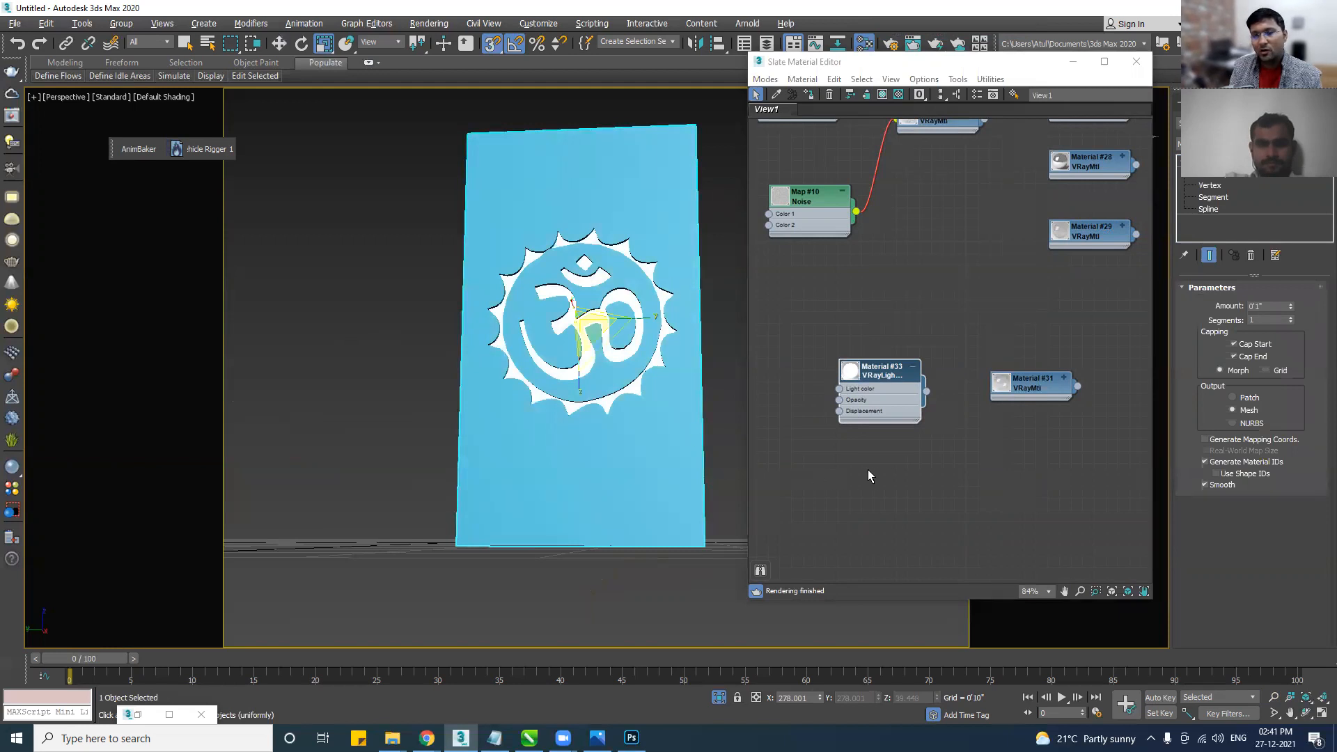
pyautogui.moveTo(417, 371); pyautogui.dragTo(311, 402, button='middle')
pyautogui.doubleClick(895, 377)
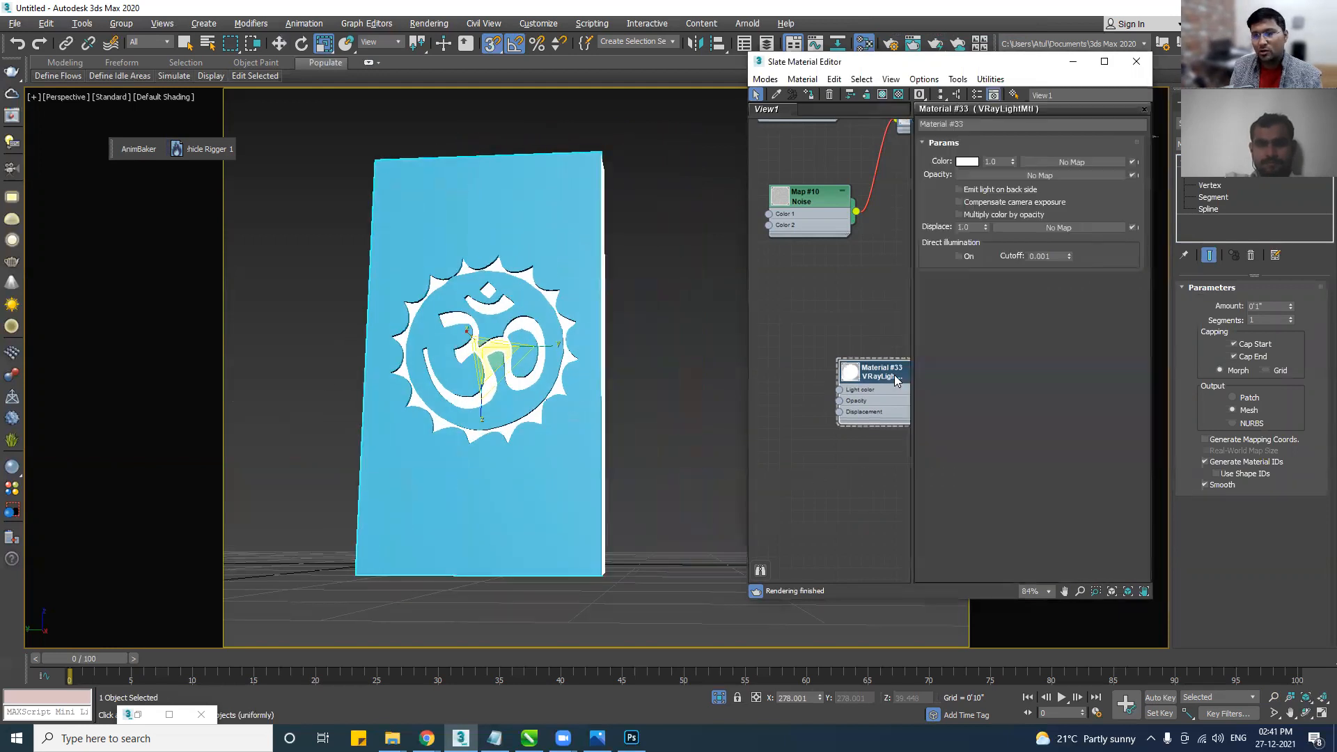
pyautogui.click(966, 161)
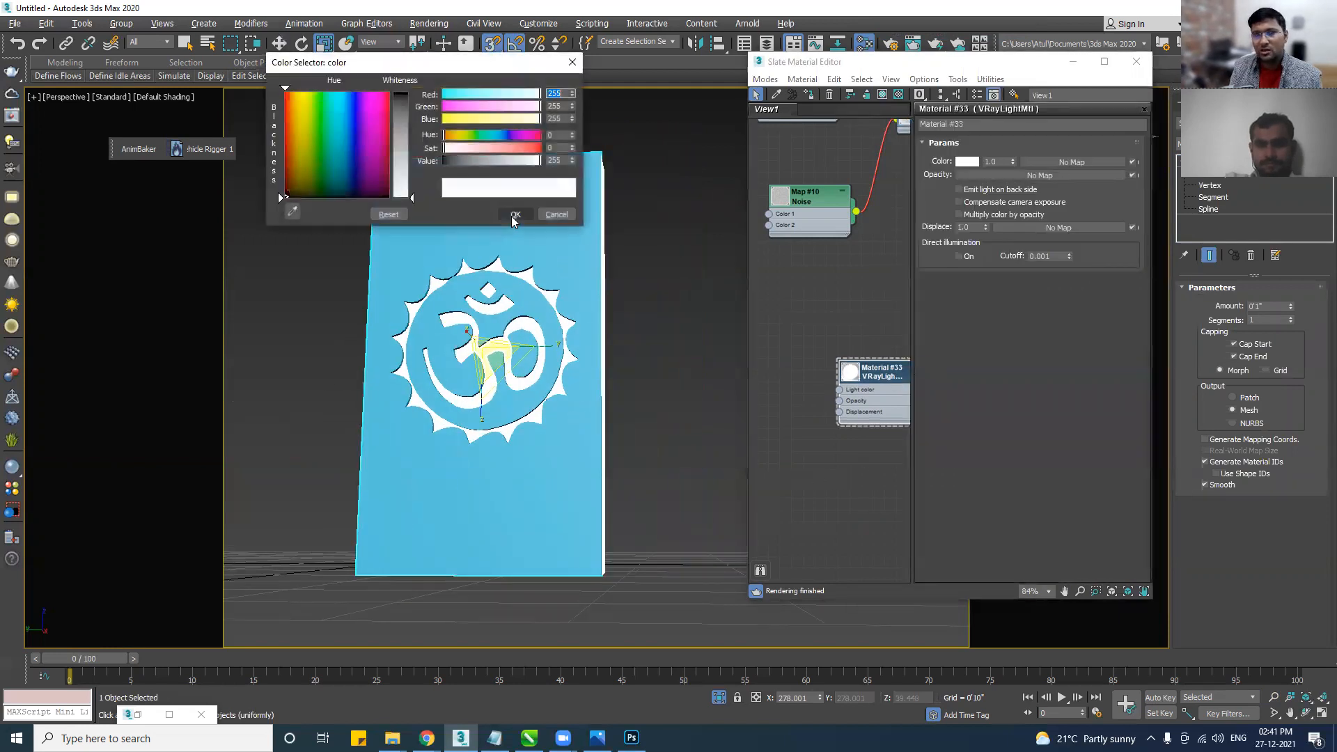
pyautogui.click(452, 118)
pyautogui.click(443, 135)
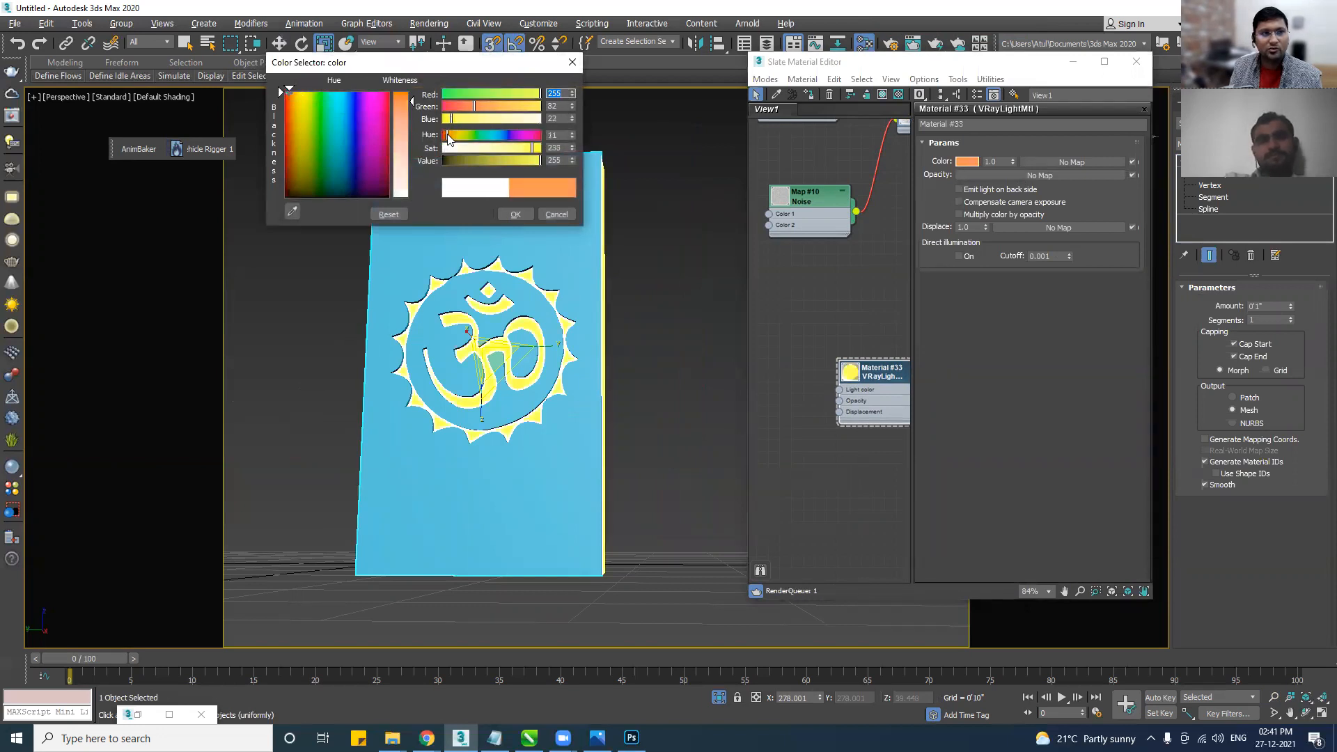
pyautogui.click(515, 214)
# Set the VRayLightMtl's color multiplier to 30 and clear the selection.
pyautogui.moveTo(862, 378); pyautogui.dragTo(838, 378)
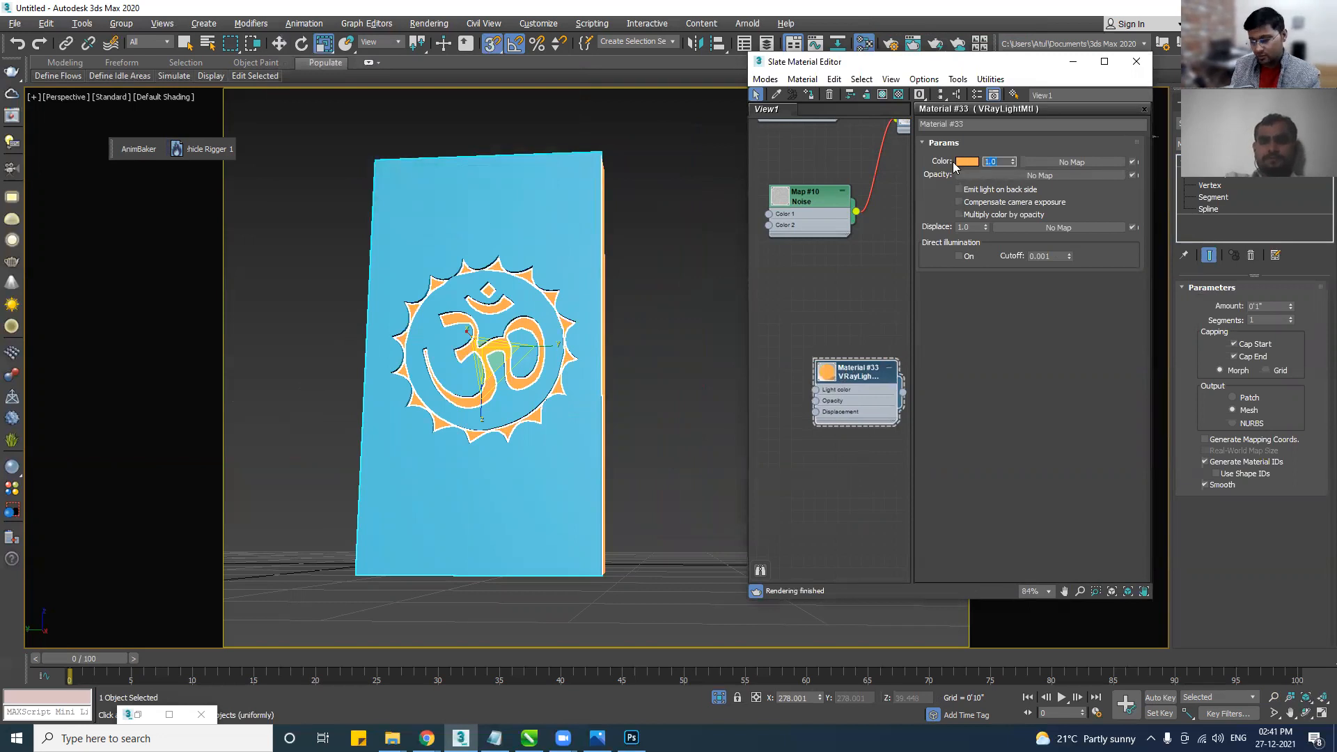
pyautogui.write('30')
pyautogui.click(666, 412)
# Unhide all objects in the scene.
pyautogui.rightClick(666, 412)
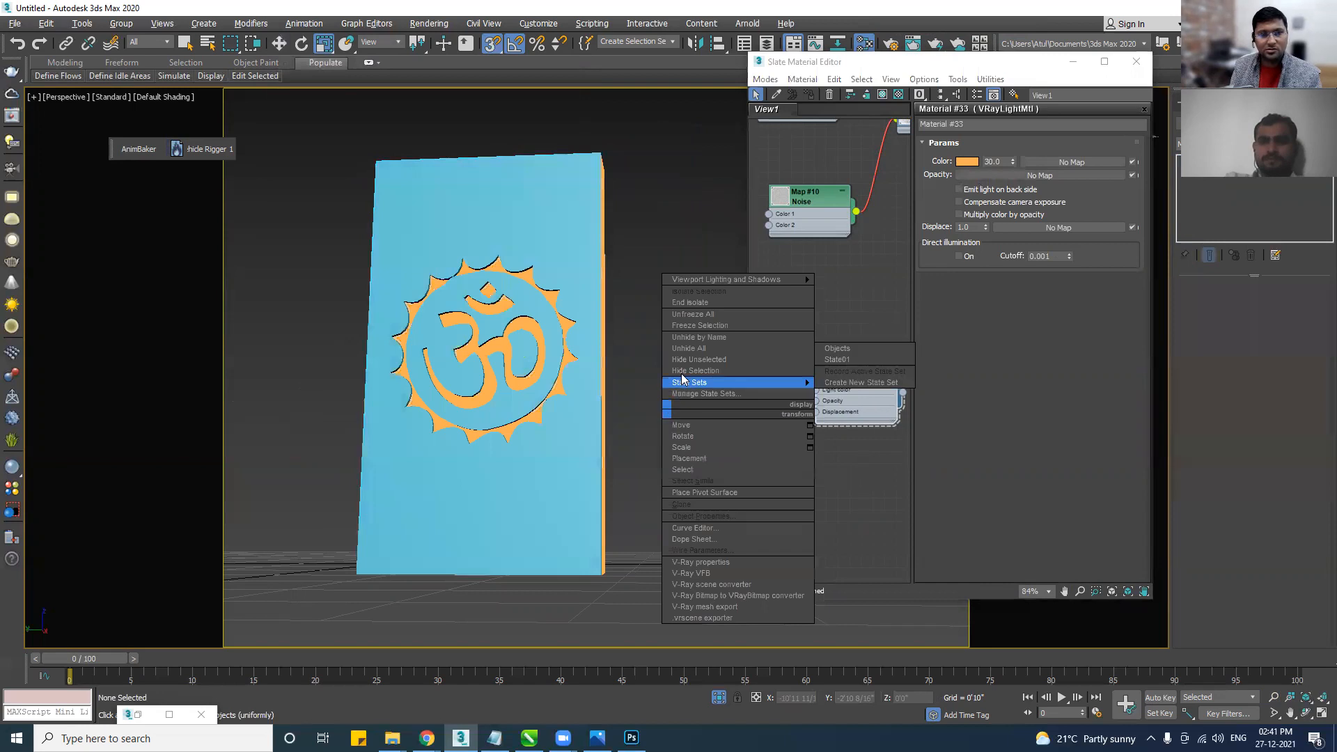
pyautogui.click(697, 348)
pyautogui.moveTo(696, 349); pyautogui.dragTo(656, 350, button='middle')
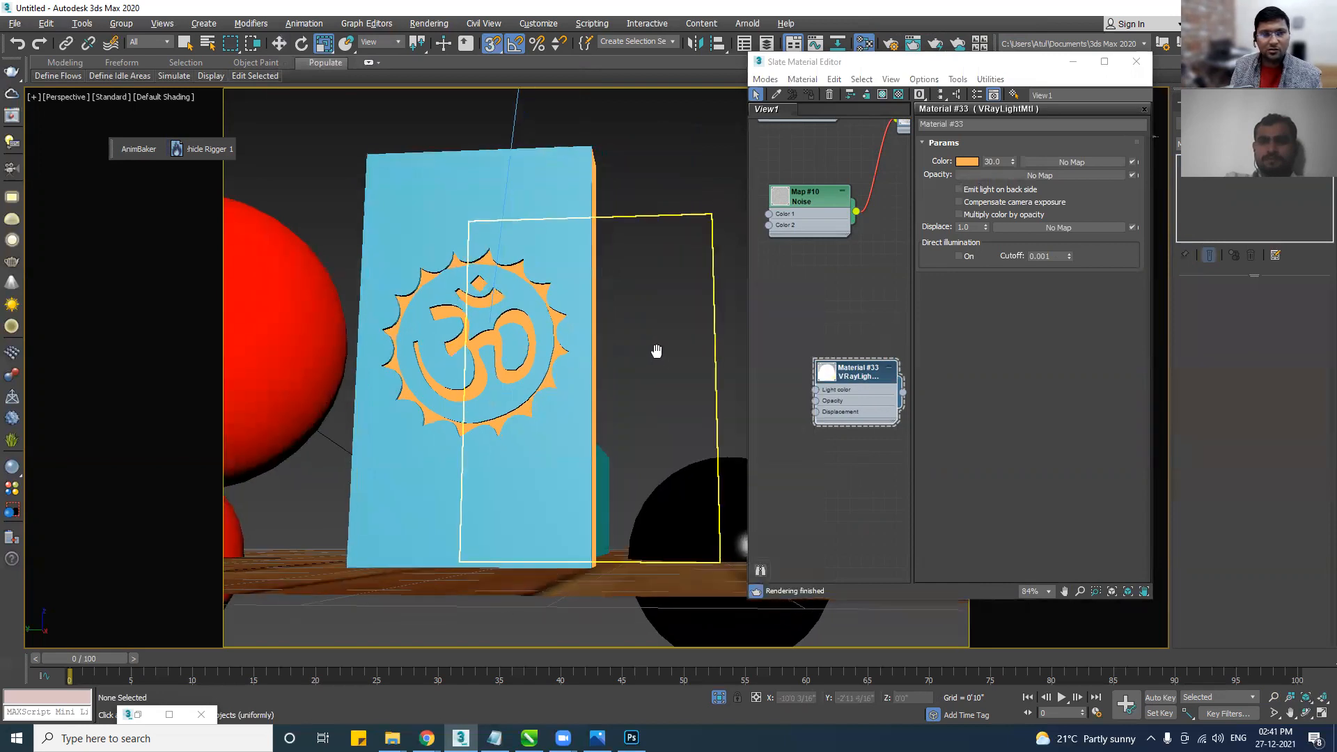
# Convert the glowing box panel behind the Om cutout to an Editable Poly.
pyautogui.click(591, 261)
pyautogui.click(593, 252)
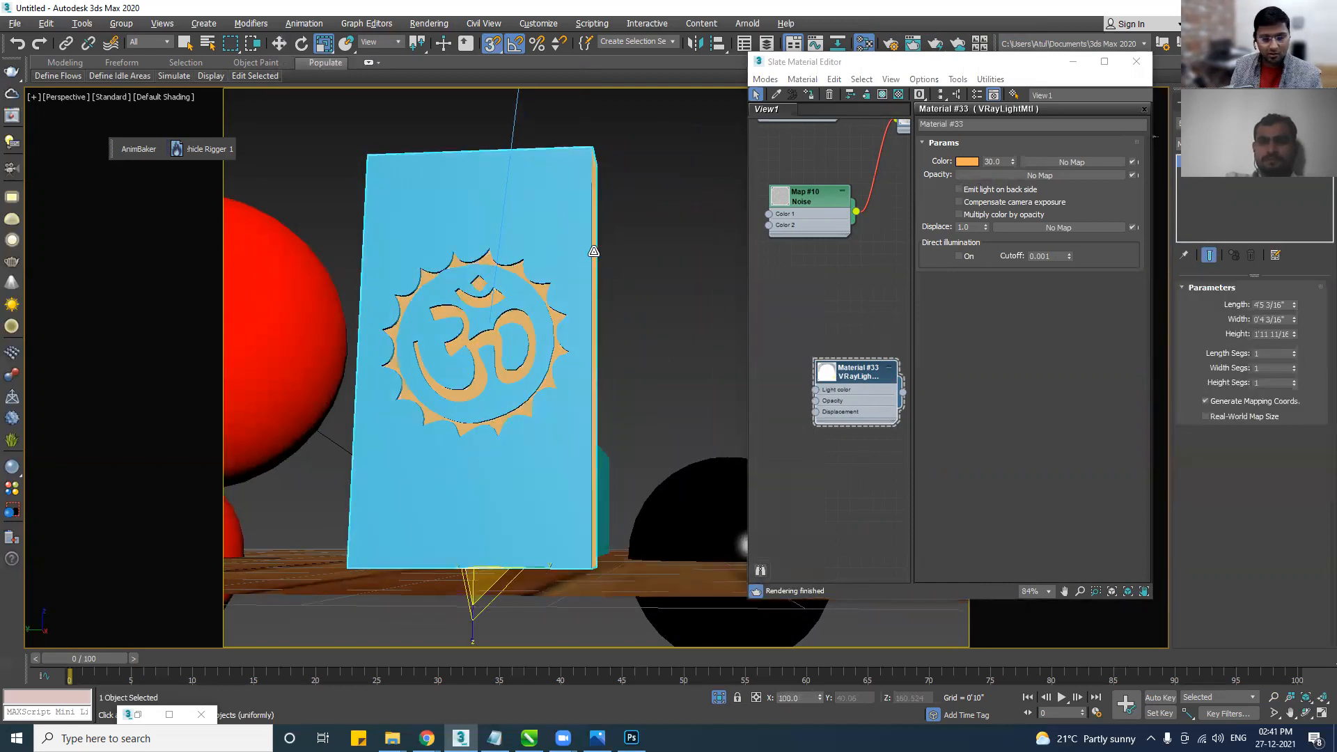
pyautogui.keyDown('alt'); pyautogui.moveTo(537, 370); pyautogui.dragTo(519, 462, button='middle'); pyautogui.keyUp('alt')
pyautogui.rightClick(517, 359)
pyautogui.moveTo(646, 513)
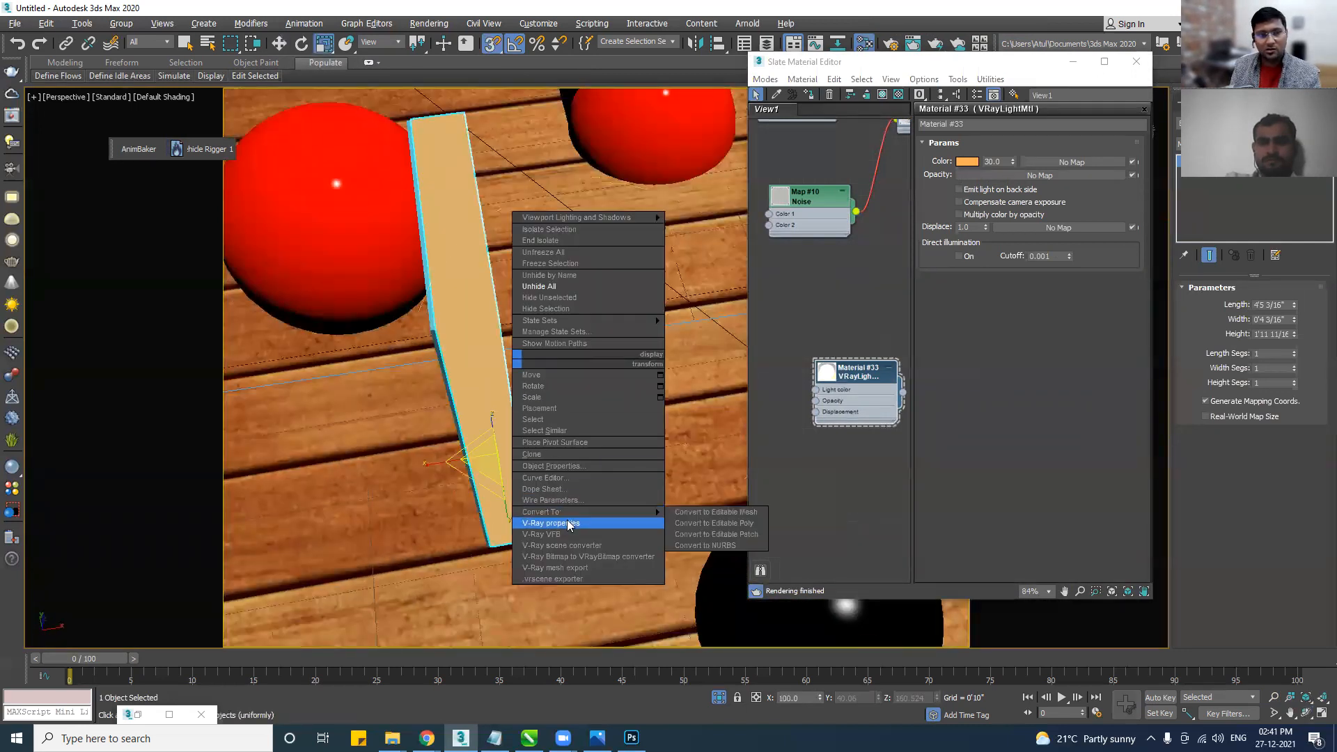
pyautogui.click(726, 525)
# Move the box panel's back polygon about 4 inches along X toward the cutout to thin it, and leave Polygon editing.
pyautogui.press('4')
pyautogui.keyDown('alt'); pyautogui.moveTo(597, 491); pyautogui.dragTo(501, 379, button='middle'); pyautogui.keyUp('alt')
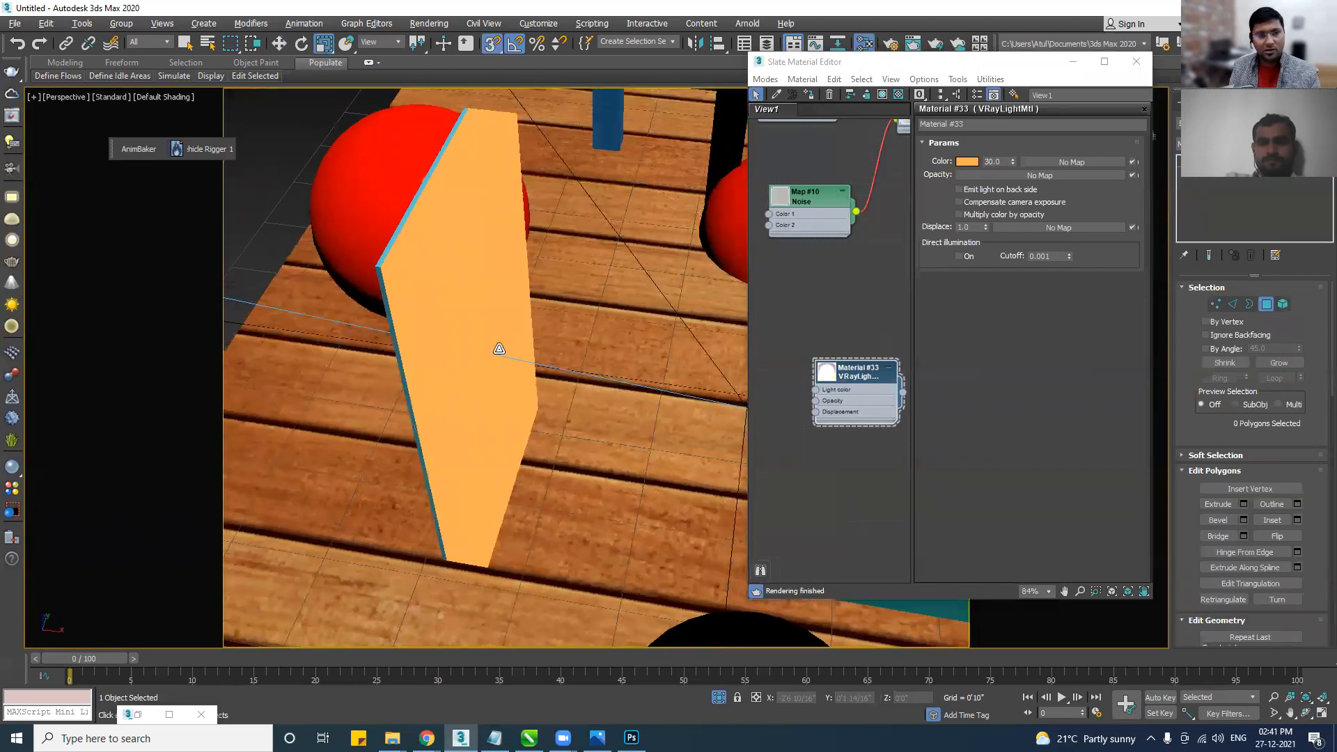
pyautogui.click(498, 348)
pyautogui.press('w')
pyautogui.keyDown('alt'); pyautogui.moveTo(508, 432); pyautogui.dragTo(528, 378, button='middle'); pyautogui.keyUp('alt')
pyautogui.moveTo(543, 364); pyautogui.dragTo(501, 356)
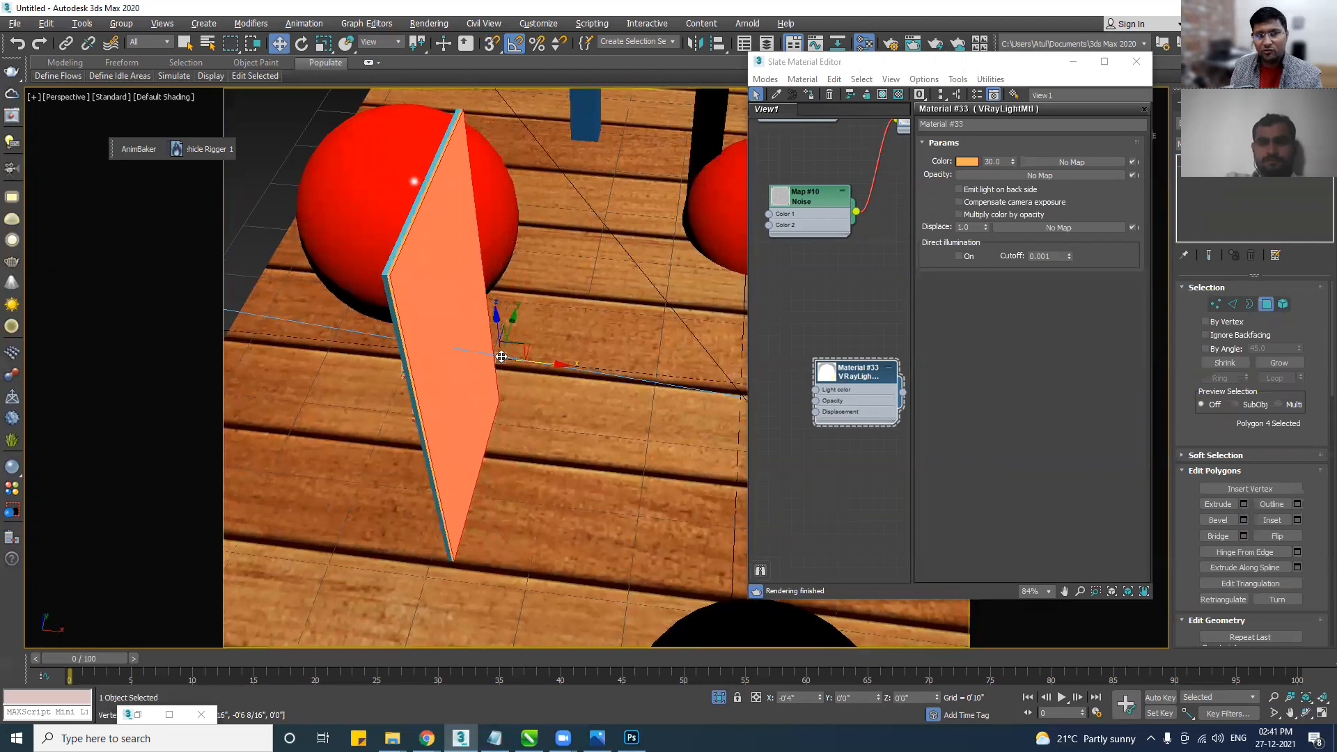
pyautogui.keyDown('alt'); pyautogui.moveTo(449, 437); pyautogui.dragTo(651, 356, button='middle'); pyautogui.keyUp('alt')
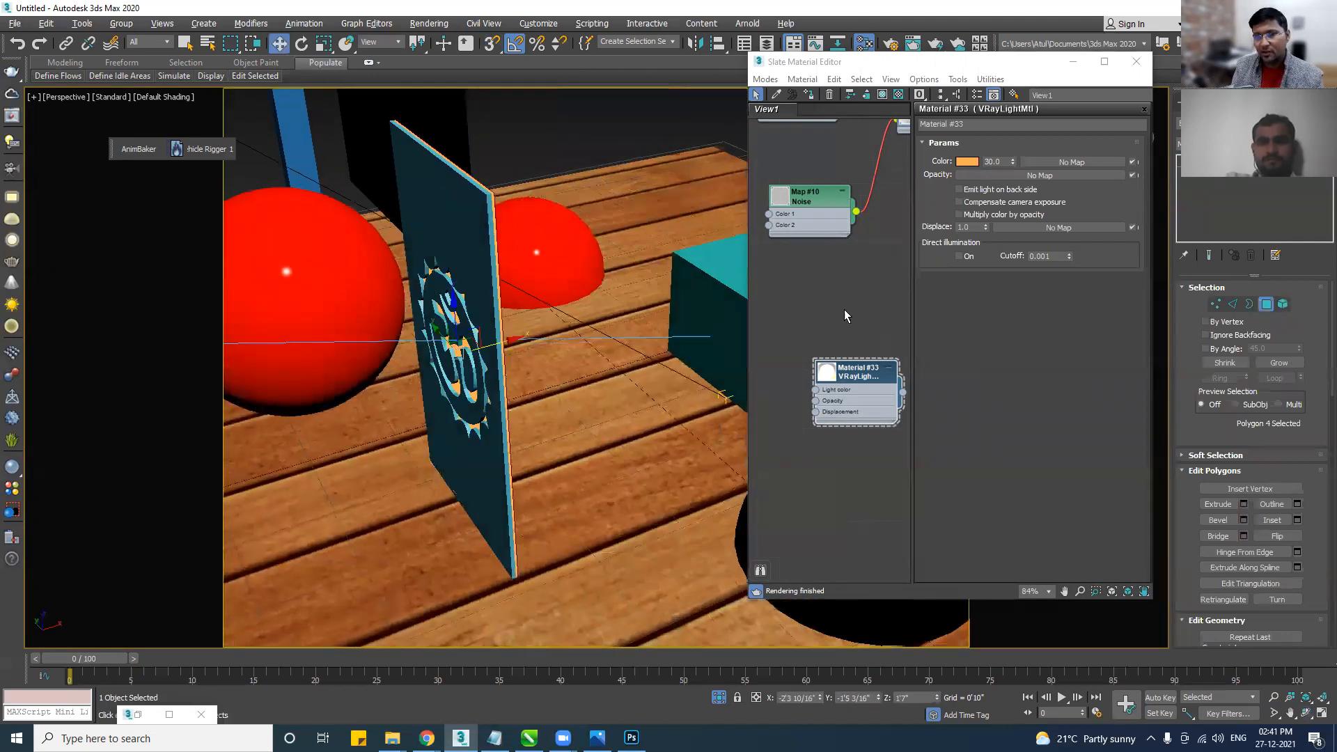
pyautogui.press('4')
pyautogui.press('e')
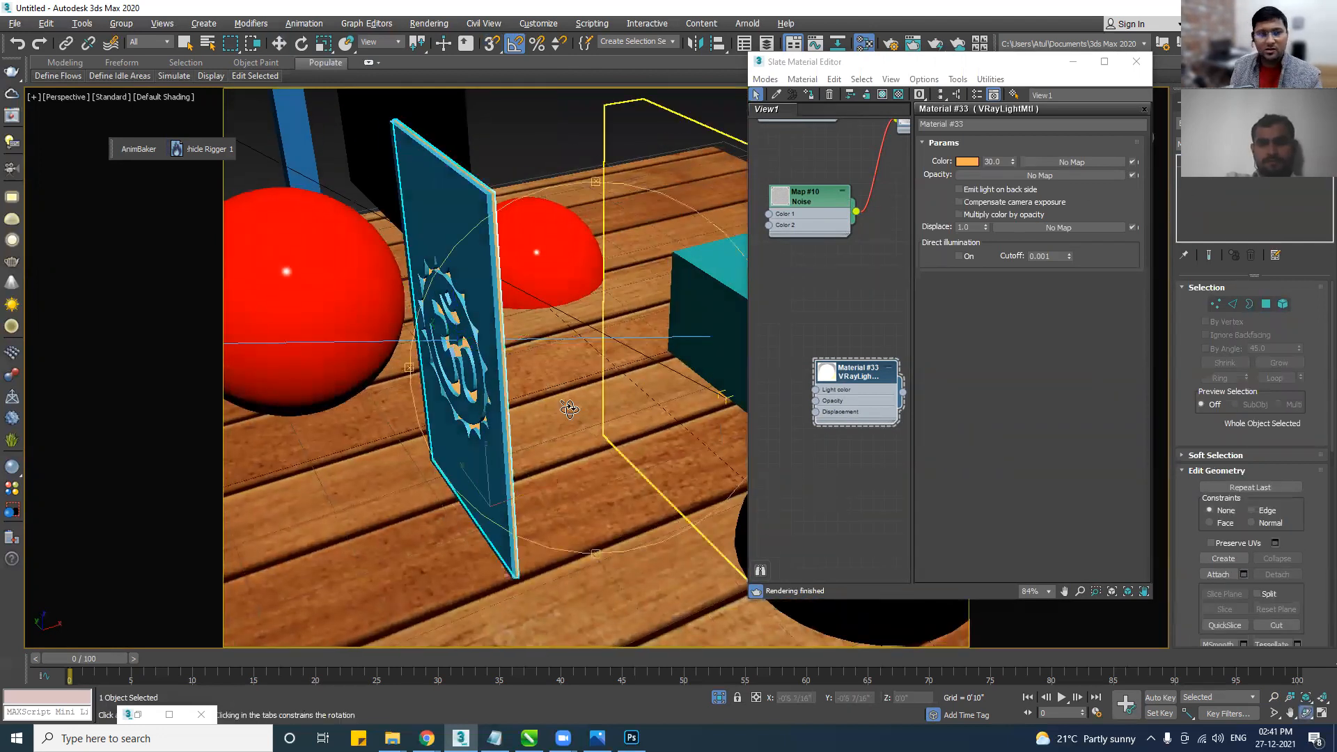
# Switch to the VRayCam001 view and start an interactive render in the V-Ray Frame Buffer.
pyautogui.keyDown('alt'); pyautogui.moveTo(557, 390); pyautogui.dragTo(627, 332, button='middle'); pyautogui.keyUp('alt')
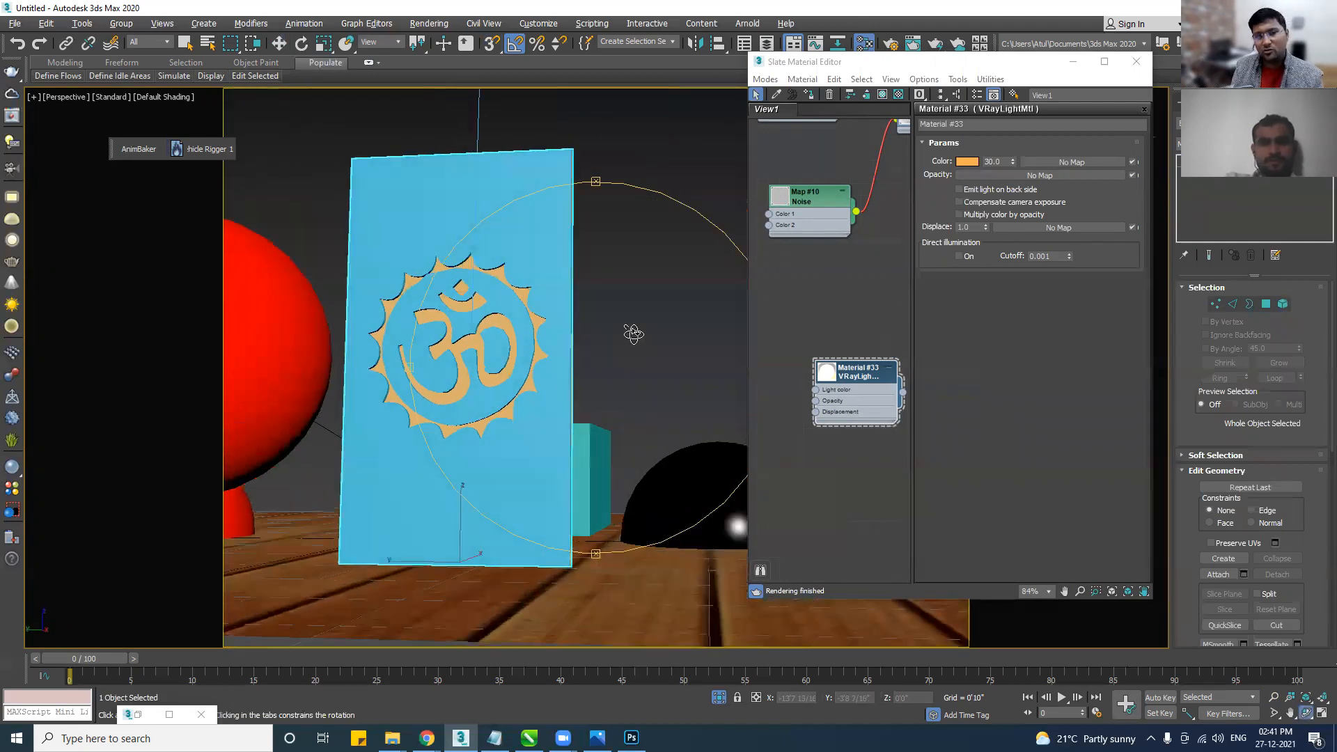
pyautogui.press('w')
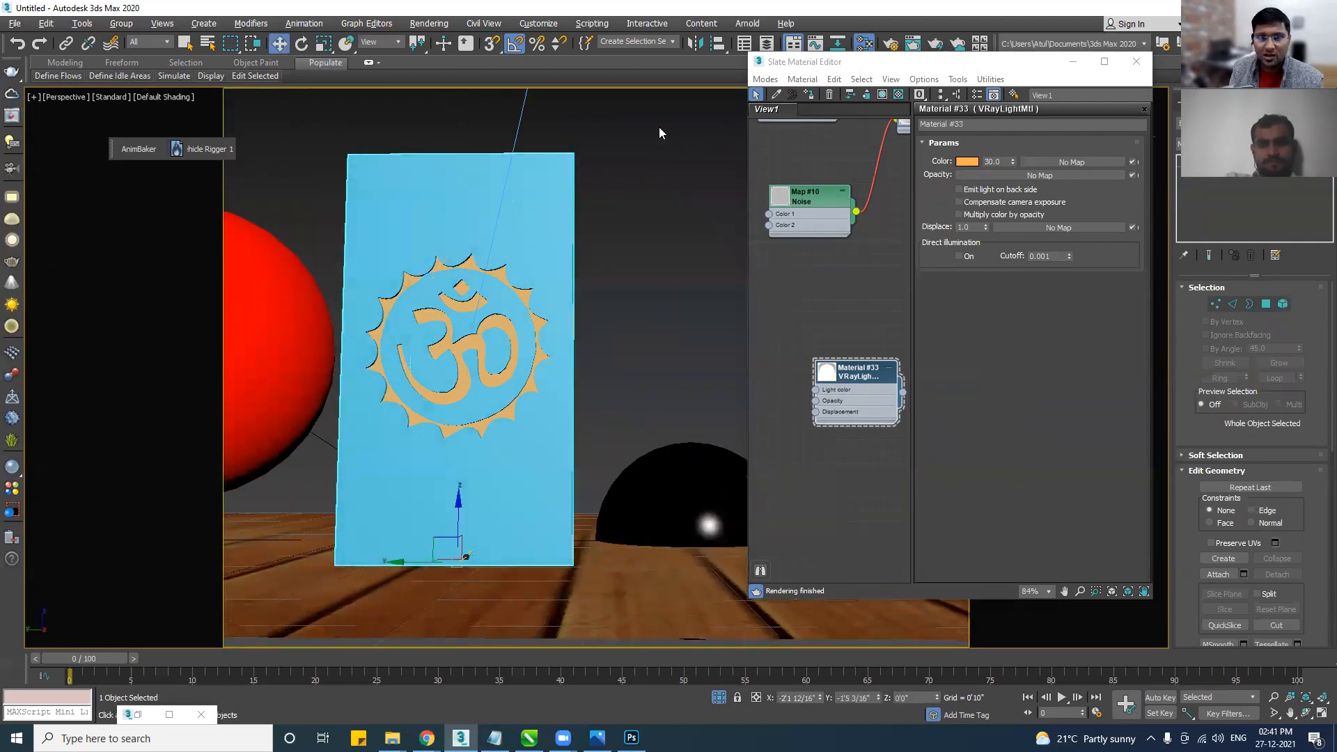
pyautogui.click(659, 127)
pyautogui.click(517, 279)
pyautogui.moveTo(532, 394)
pyautogui.keyDown('alt'); pyautogui.mouseDown(button='middle')
pyautogui.moveTo(610, 387)
pyautogui.moveTo(506, 392)
pyautogui.mouseUp(button='middle'); pyautogui.keyUp('alt')
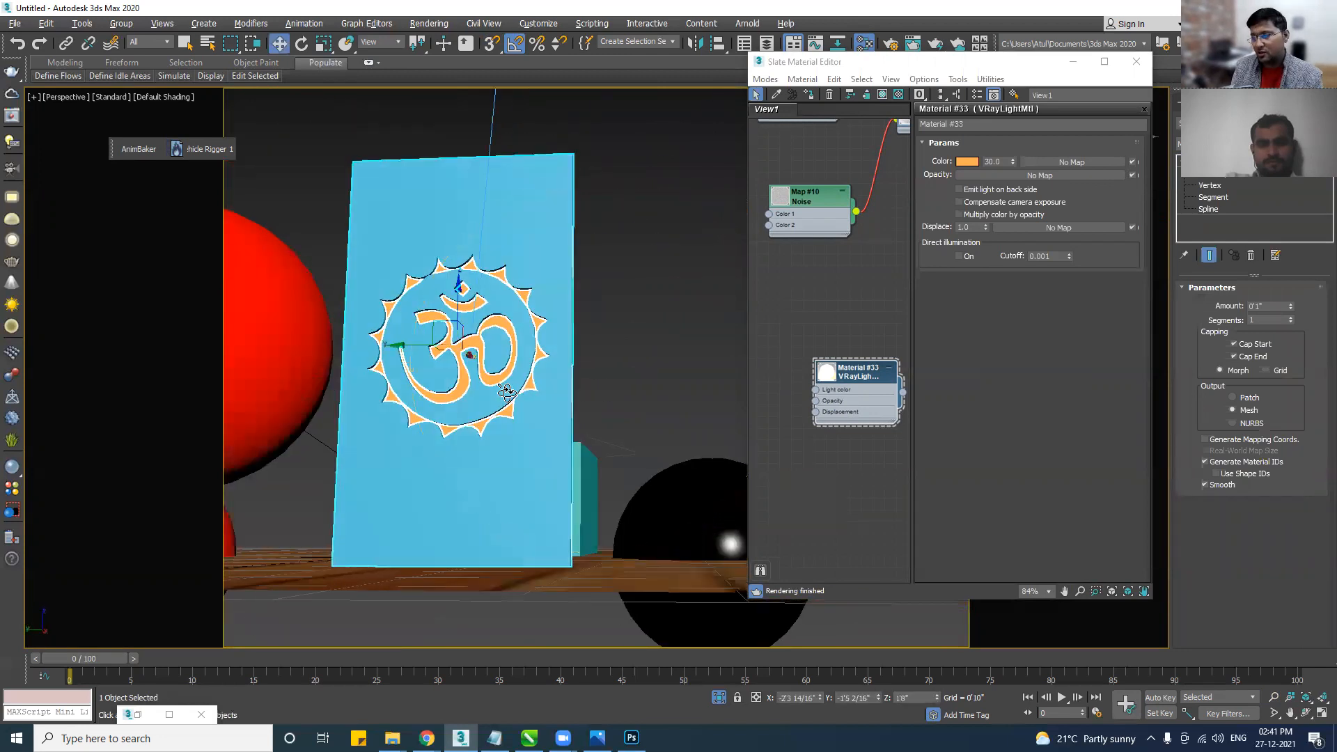
pyautogui.click(665, 140)
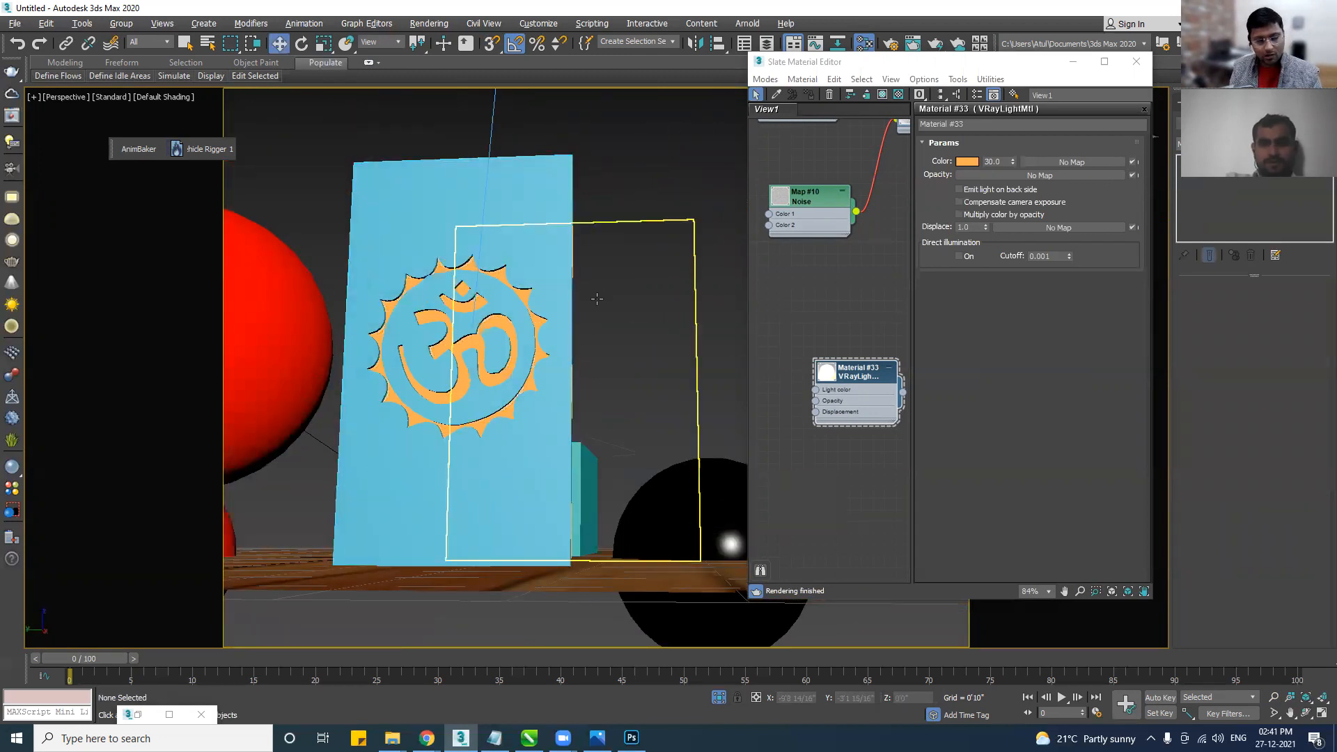
pyautogui.press('c')
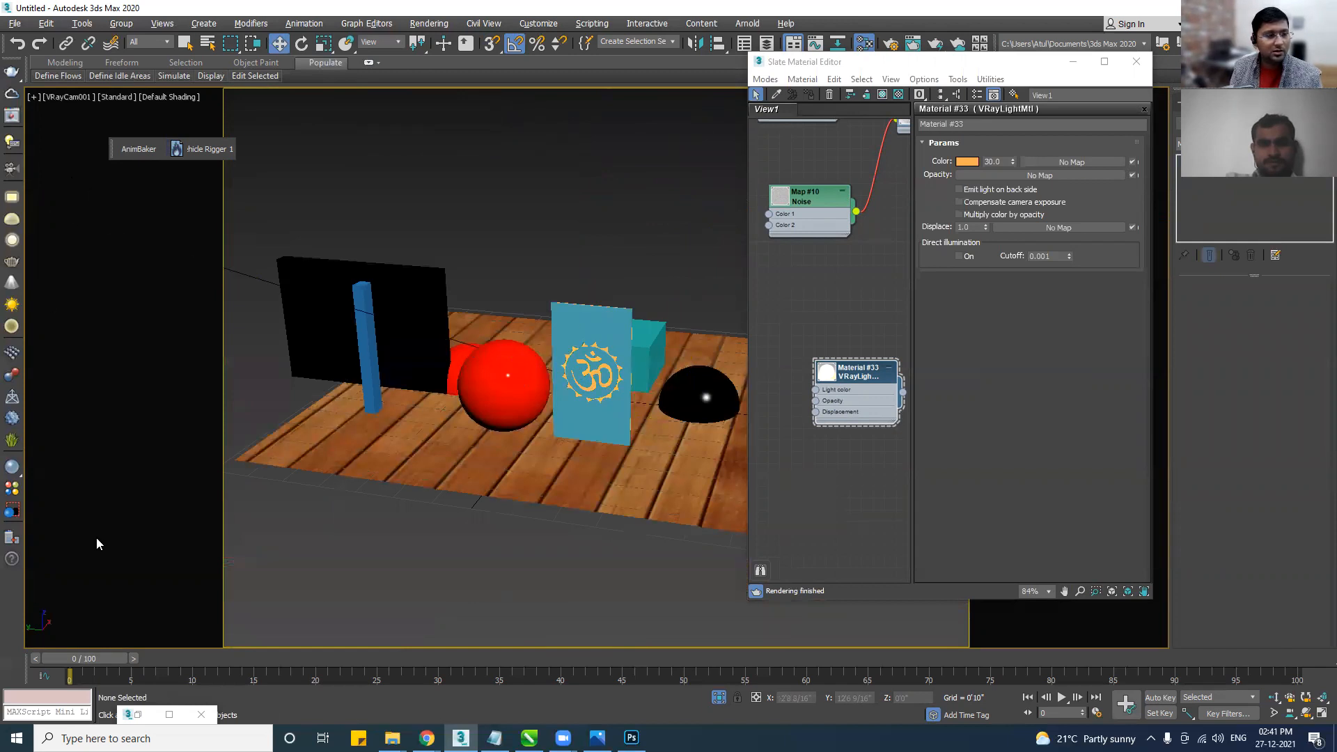
pyautogui.click(169, 714)
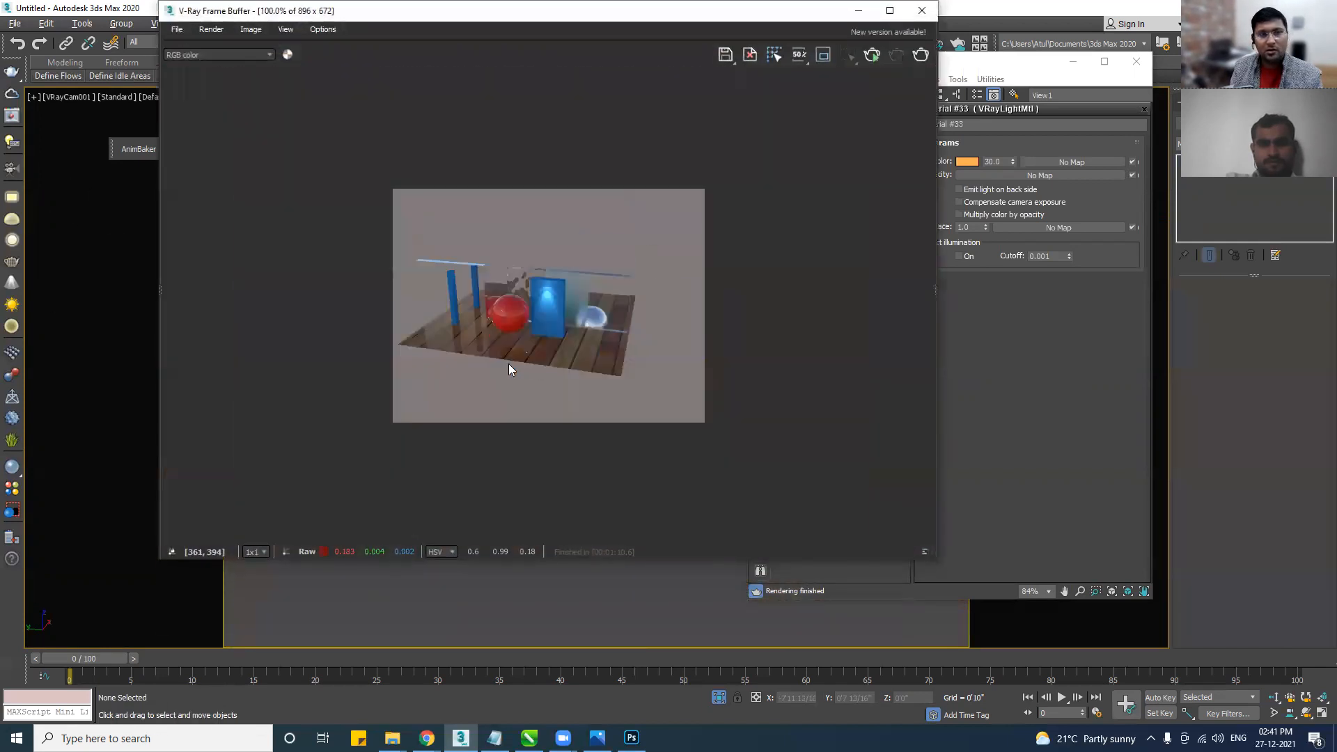
pyautogui.scroll(1, 648, 310)
pyautogui.click(867, 57)
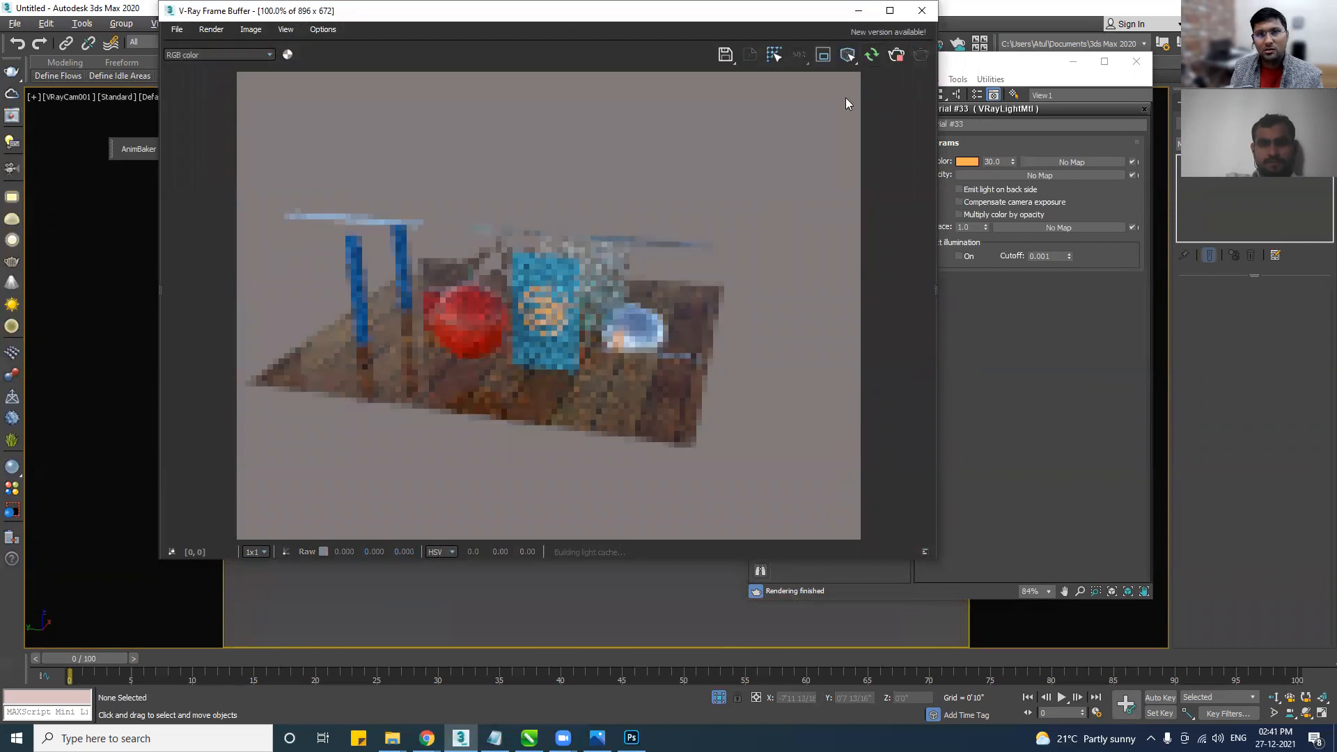
pyautogui.scroll(1, 546, 353)
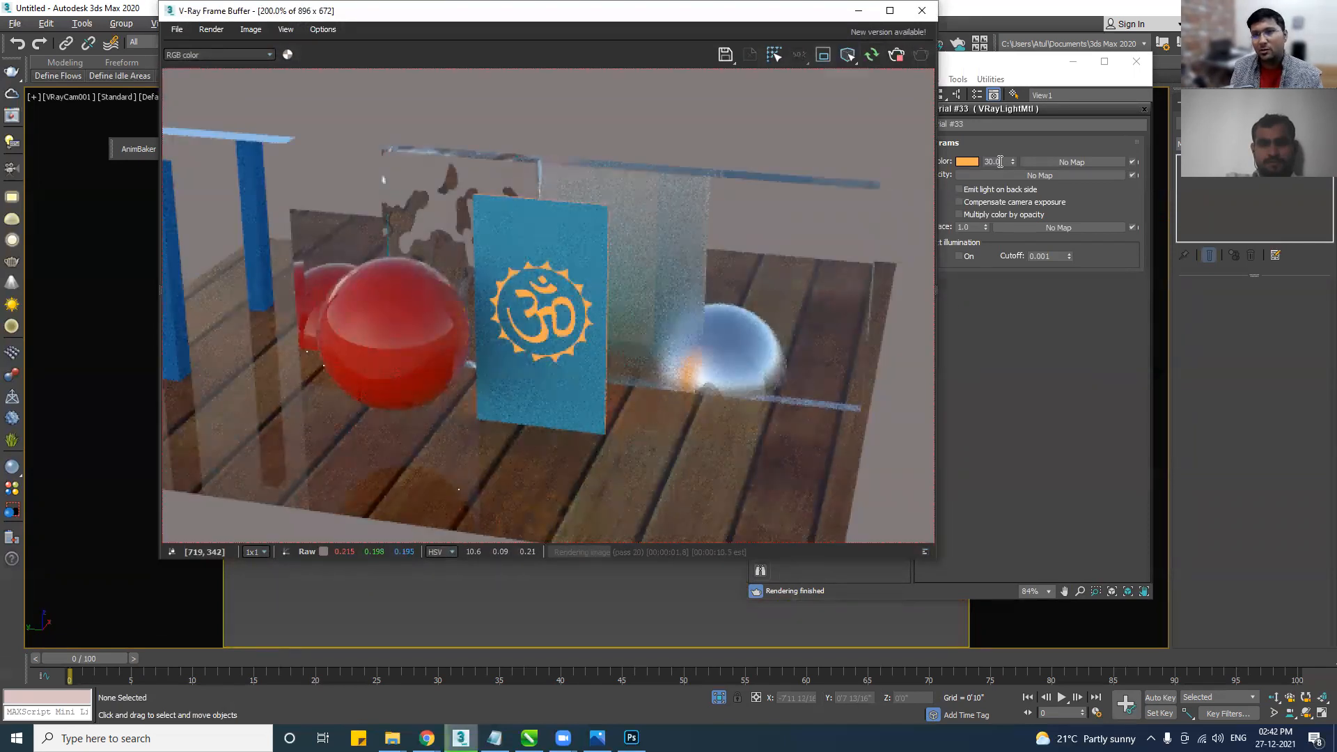
# Raise the VRayLightMtl's color multiplier to 100.
pyautogui.moveTo(1000, 162); pyautogui.dragTo(909, 161)
pyautogui.write('100')
pyautogui.press('Return')
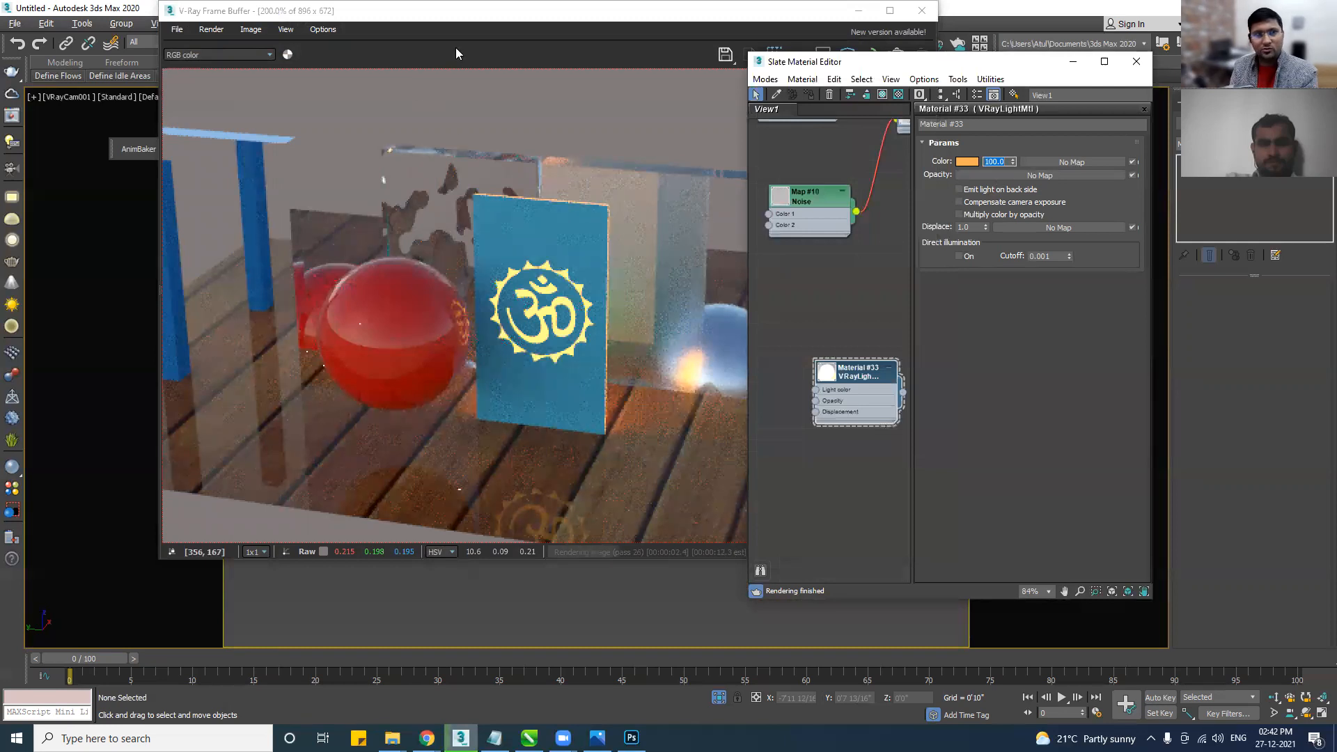
# Place the frame buffer beside the material parameters and examine the Om panel's glow and reflections in the render.
pyautogui.moveTo(455, 10); pyautogui.dragTo(303, 18)
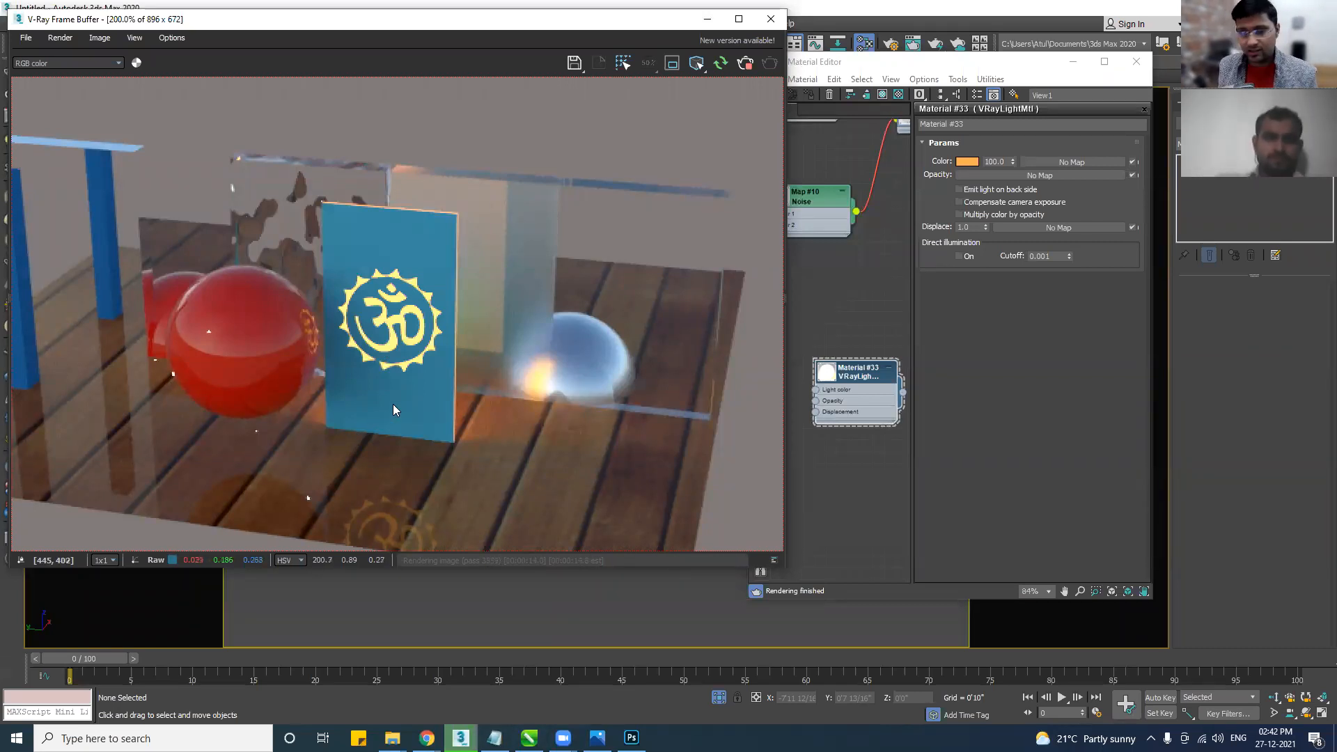
pyautogui.scroll(-1, 410, 417)
pyautogui.scroll(1, 434, 389)
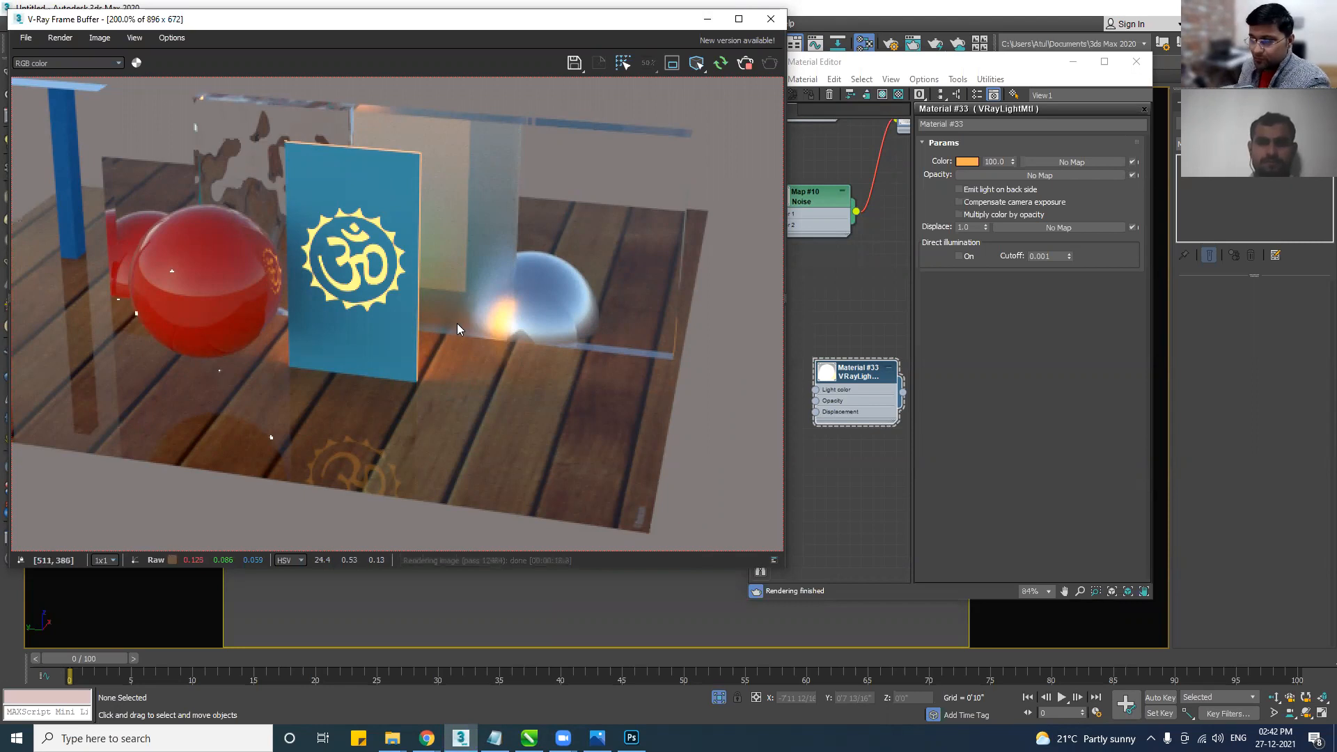
pyautogui.scroll(-3, 376, 343)
pyautogui.scroll(4, 380, 359)
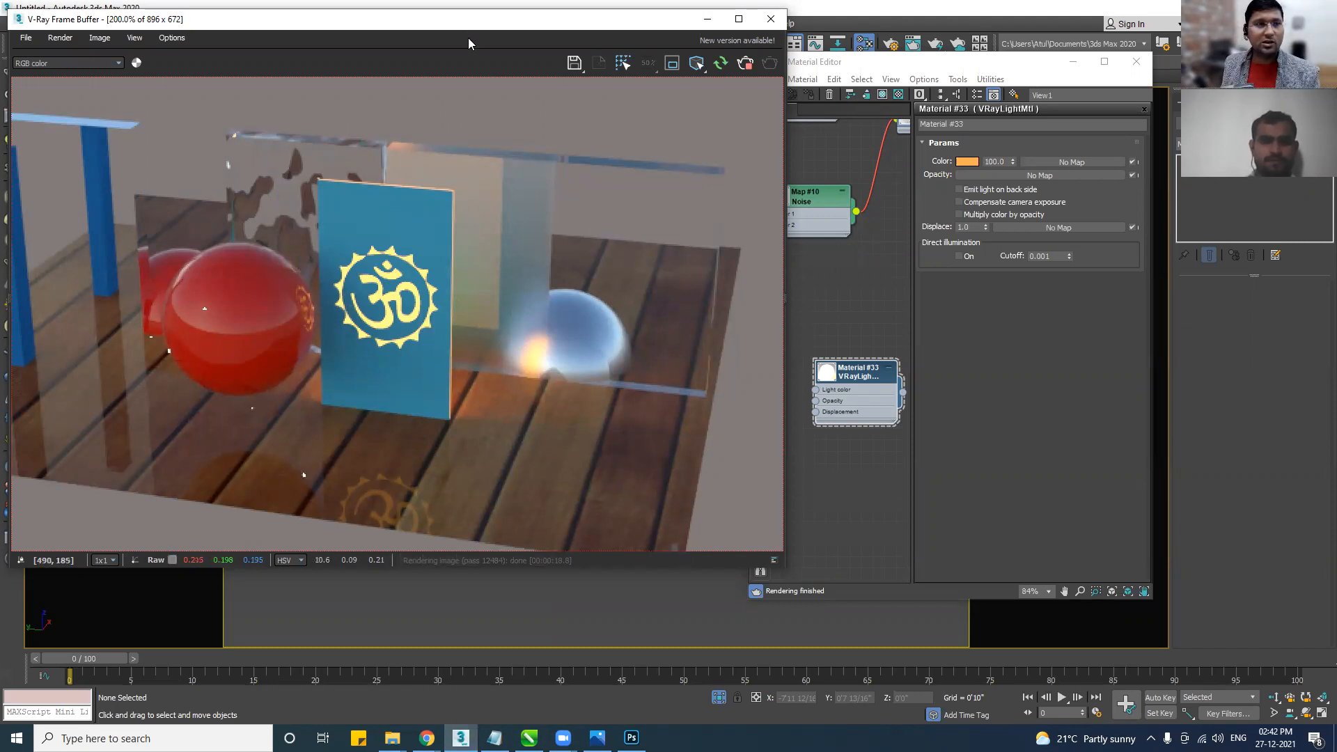
# Close the V-Ray Frame Buffer and the Material Editor to return to the full camera view.
pyautogui.moveTo(487, 27); pyautogui.dragTo(514, 24)
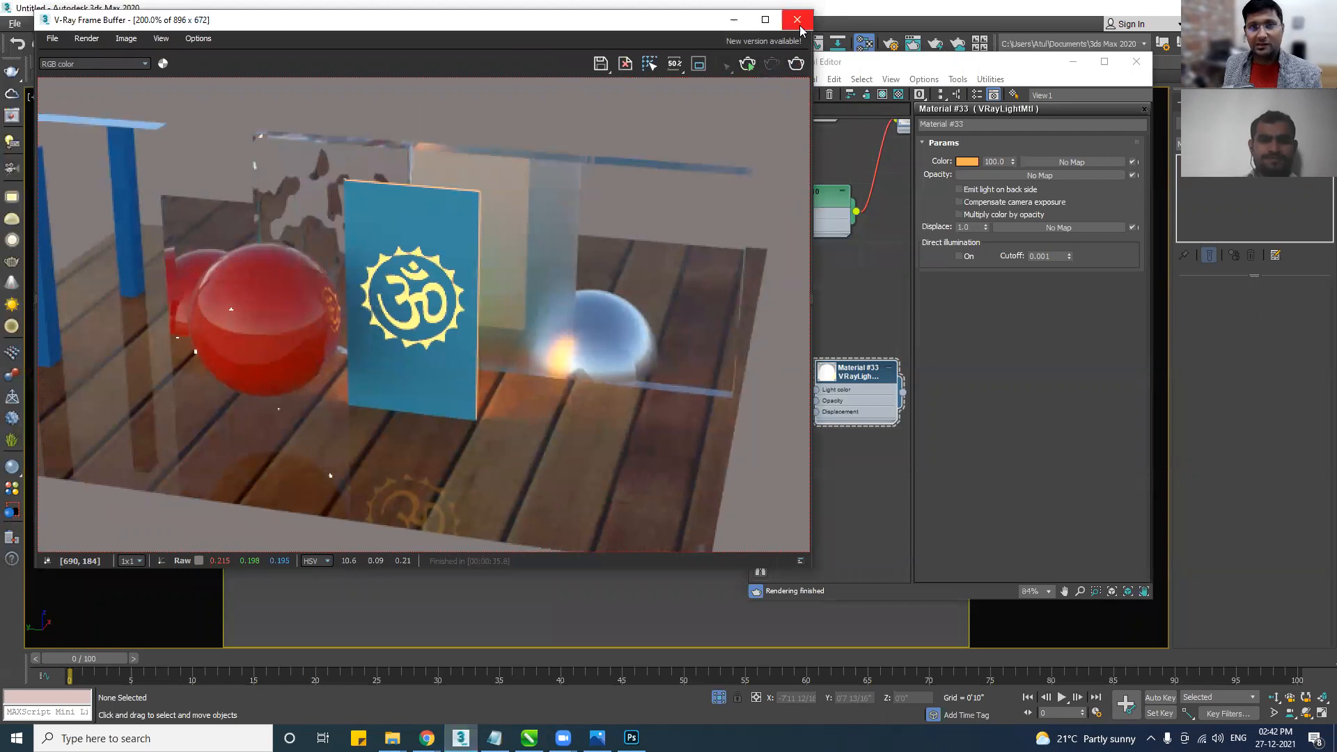
pyautogui.click(797, 16)
pyautogui.click(1131, 61)
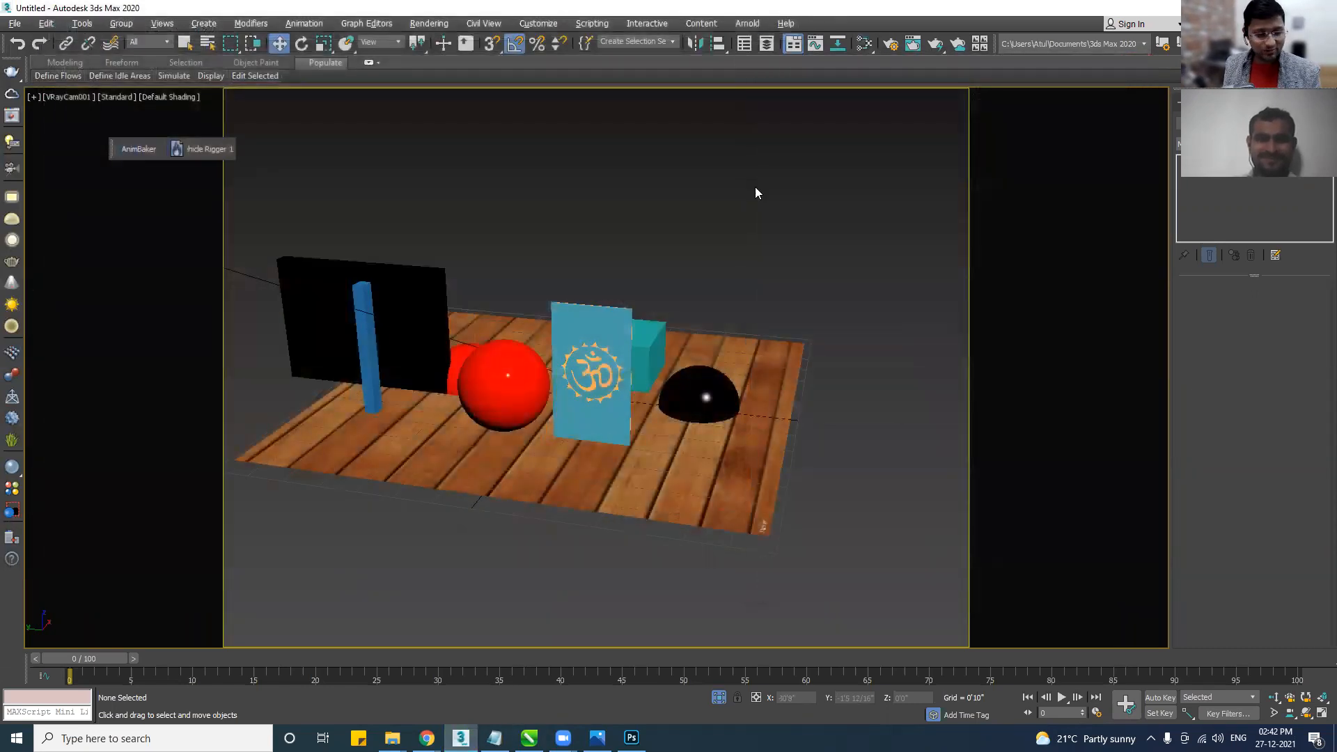
pyautogui.hotkey('ctrl', 's')
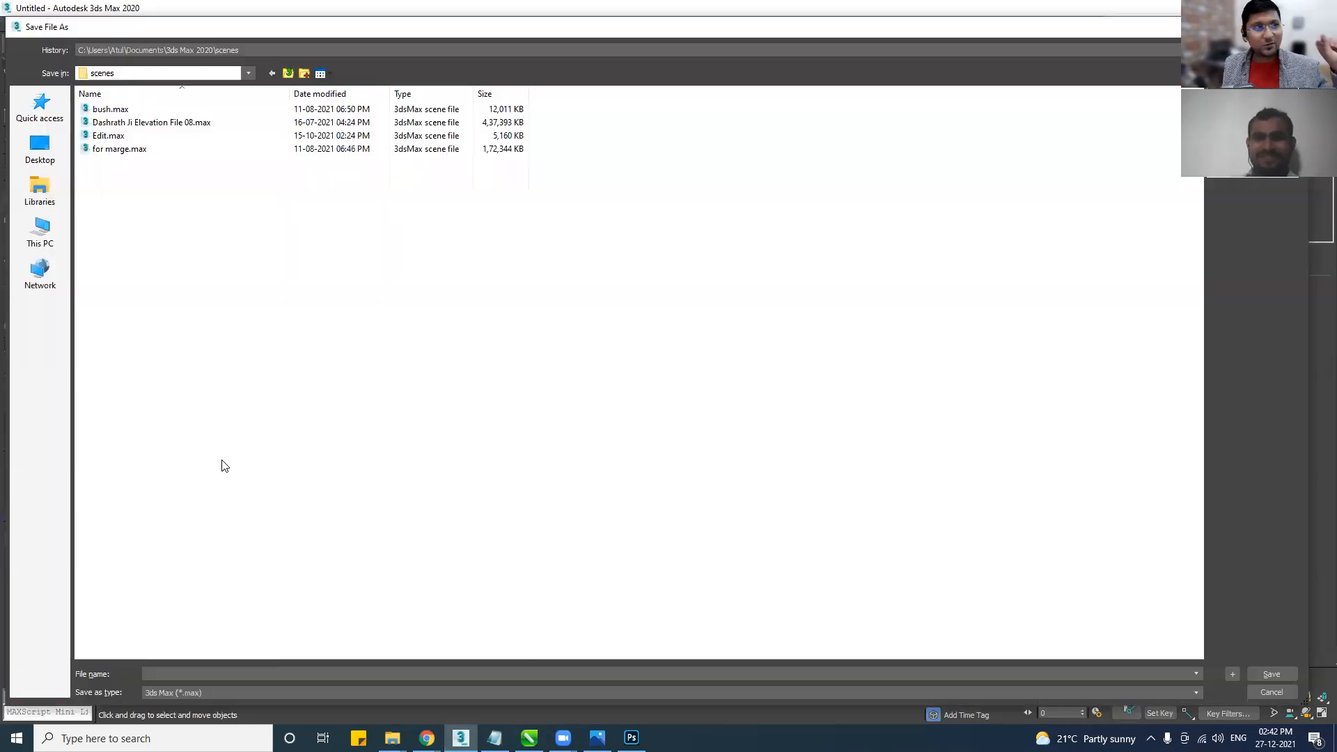
pyautogui.click(40, 229)
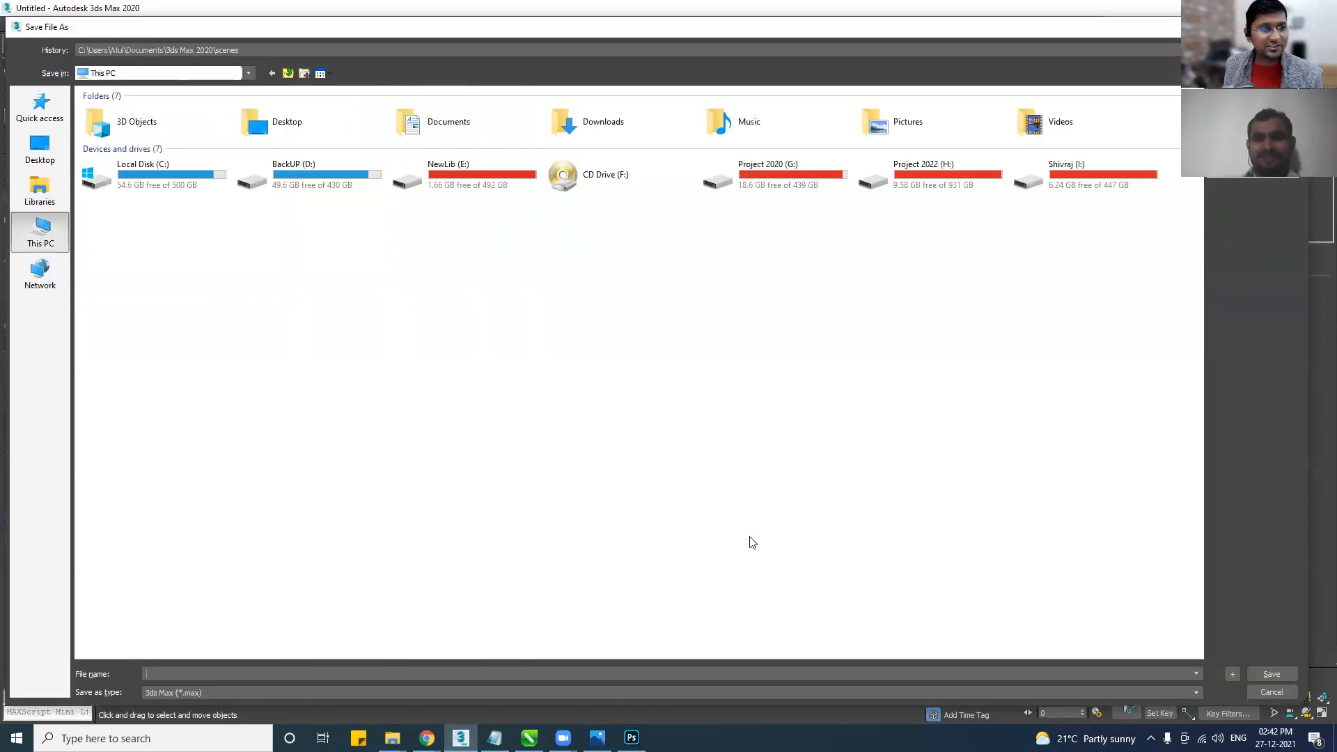
pyautogui.click(1271, 692)
# Reset the program to a new empty scene without saving the Om panel scene.
pyautogui.click(22, 26)
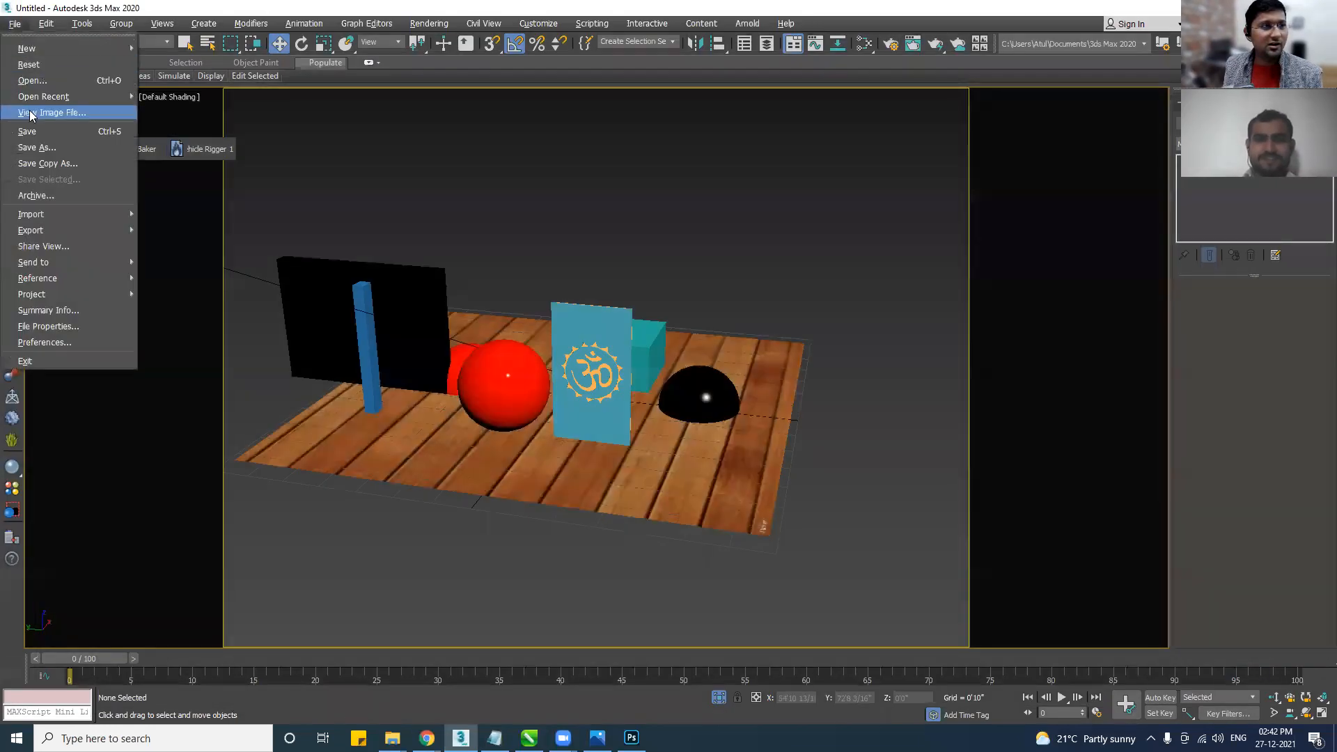
pyautogui.click(35, 66)
pyautogui.click(641, 392)
pyautogui.click(628, 390)
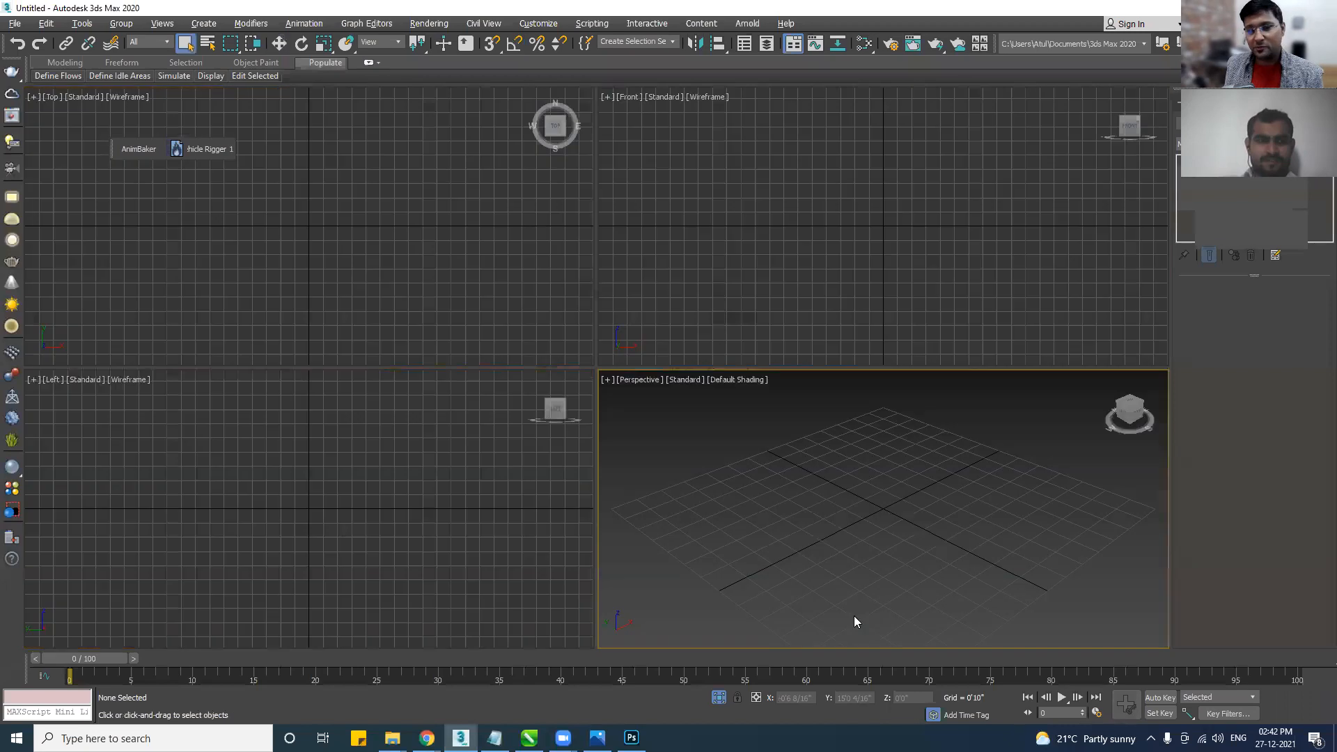